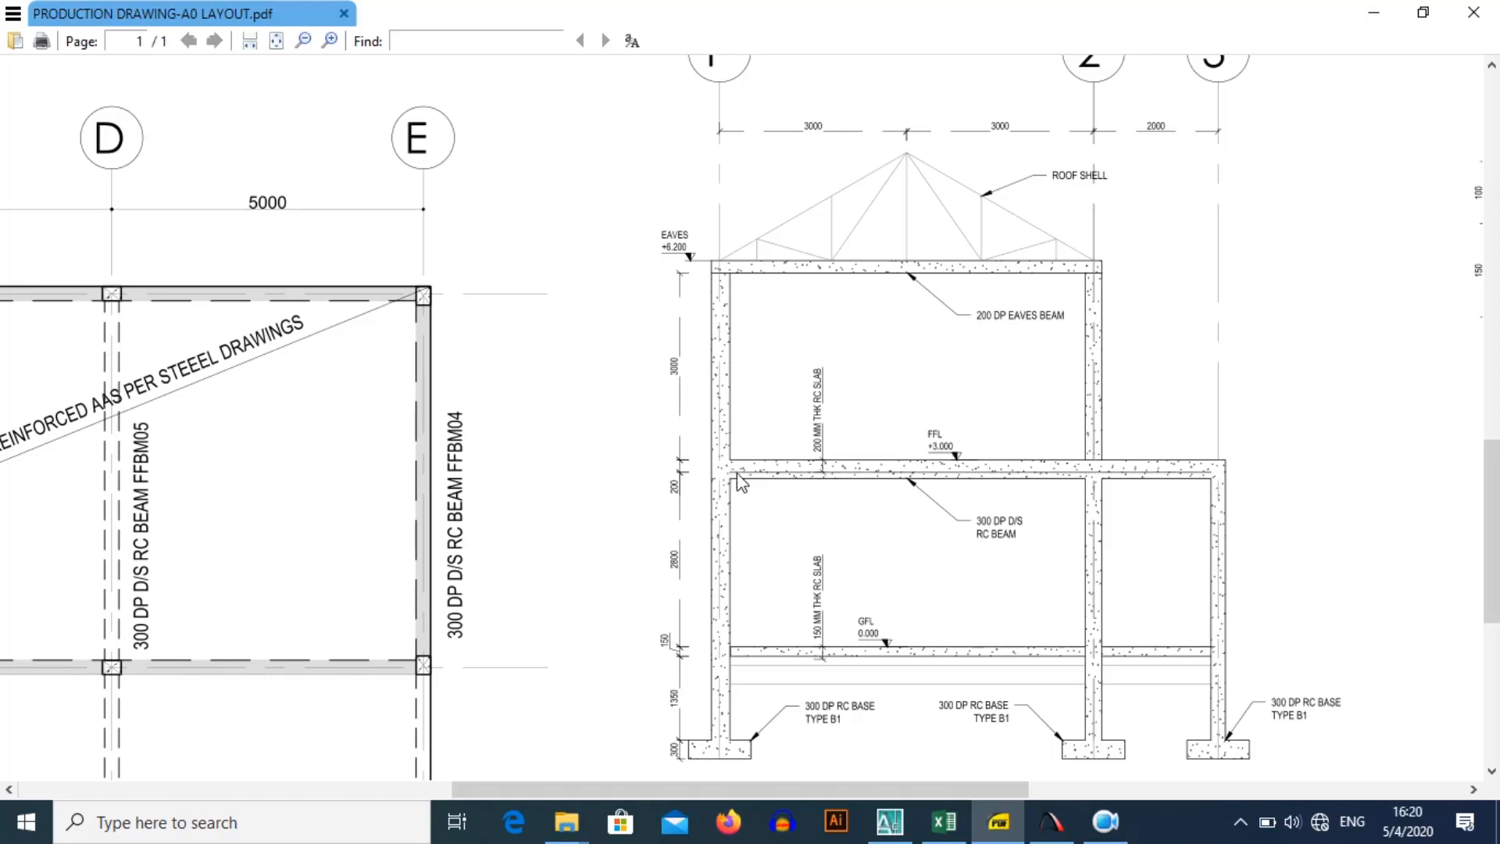
Step: Check the COLUMN 01 TAKEDOWNS workbook in Excel, switch to AutoCAD and examine the roof-level load takedown plan
{"action": "left_click", "coordinate": [934, 822]}
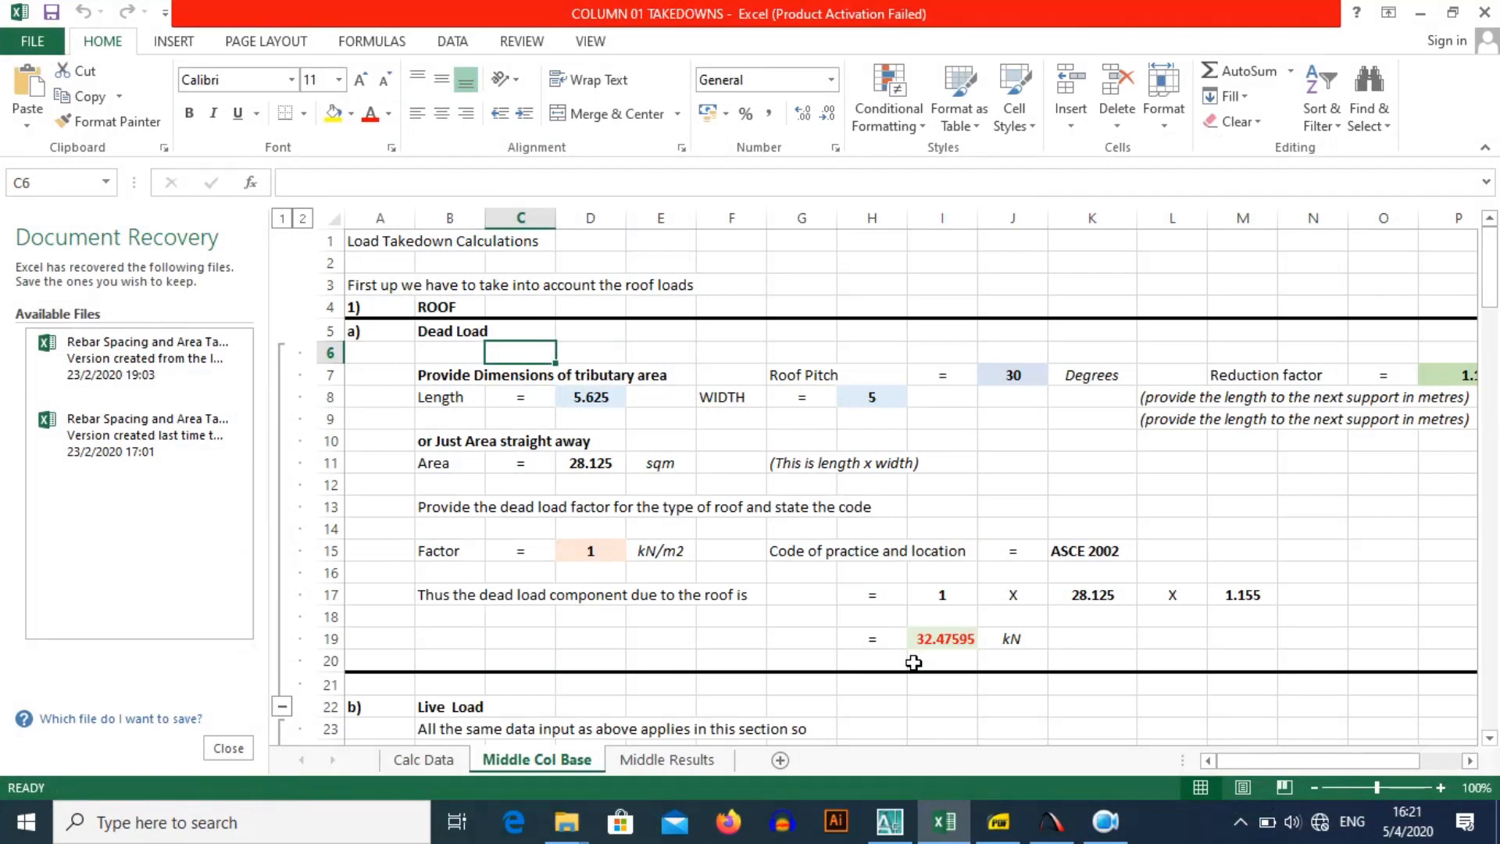
{"action": "left_click", "coordinate": [890, 823]}
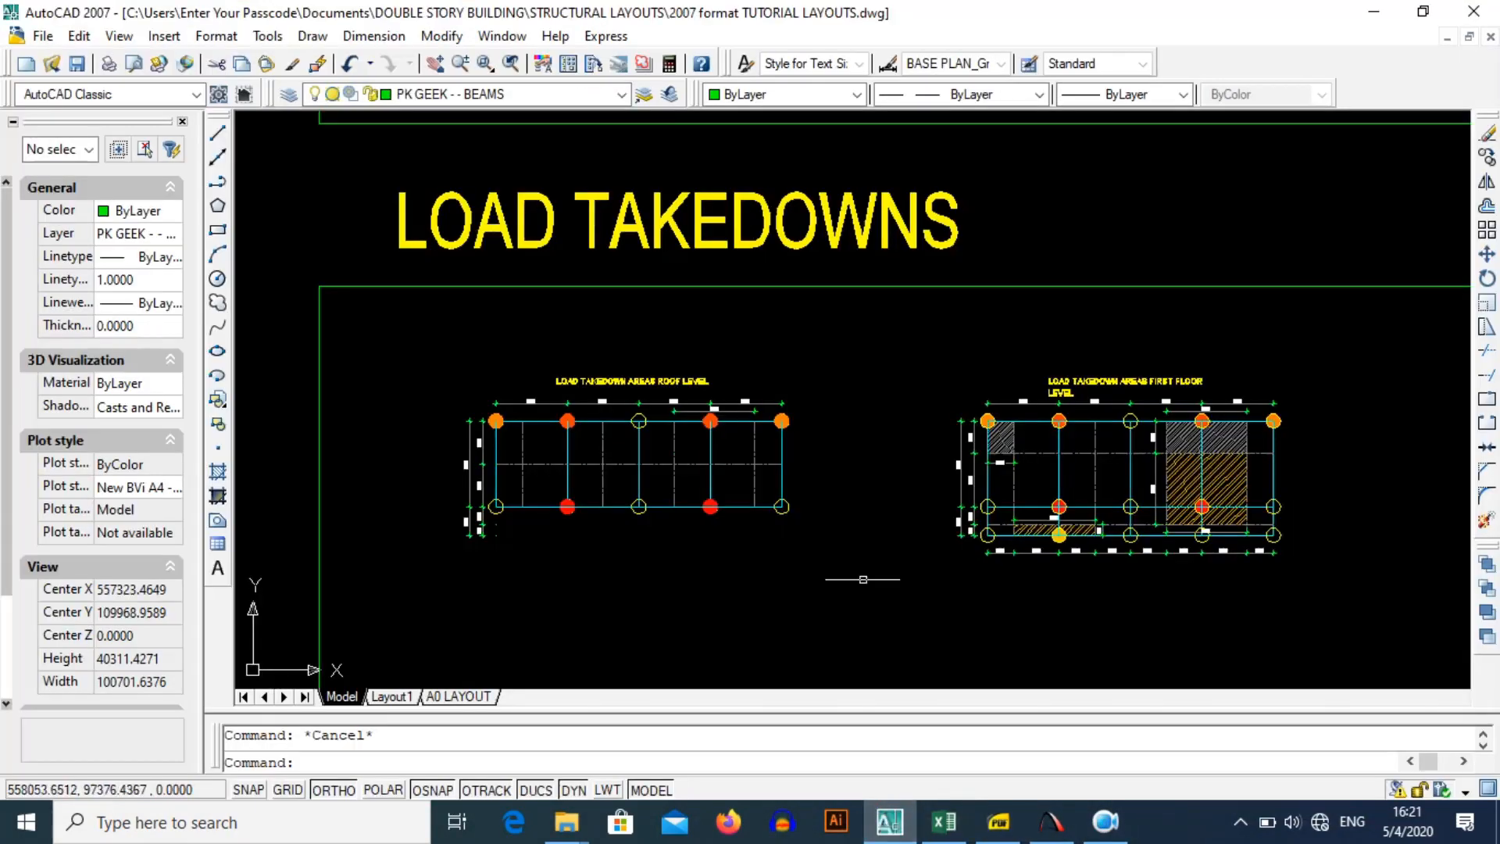
{"action": "scroll", "coordinate": [803, 492], "scroll_direction": "up", "scroll_amount": 3}
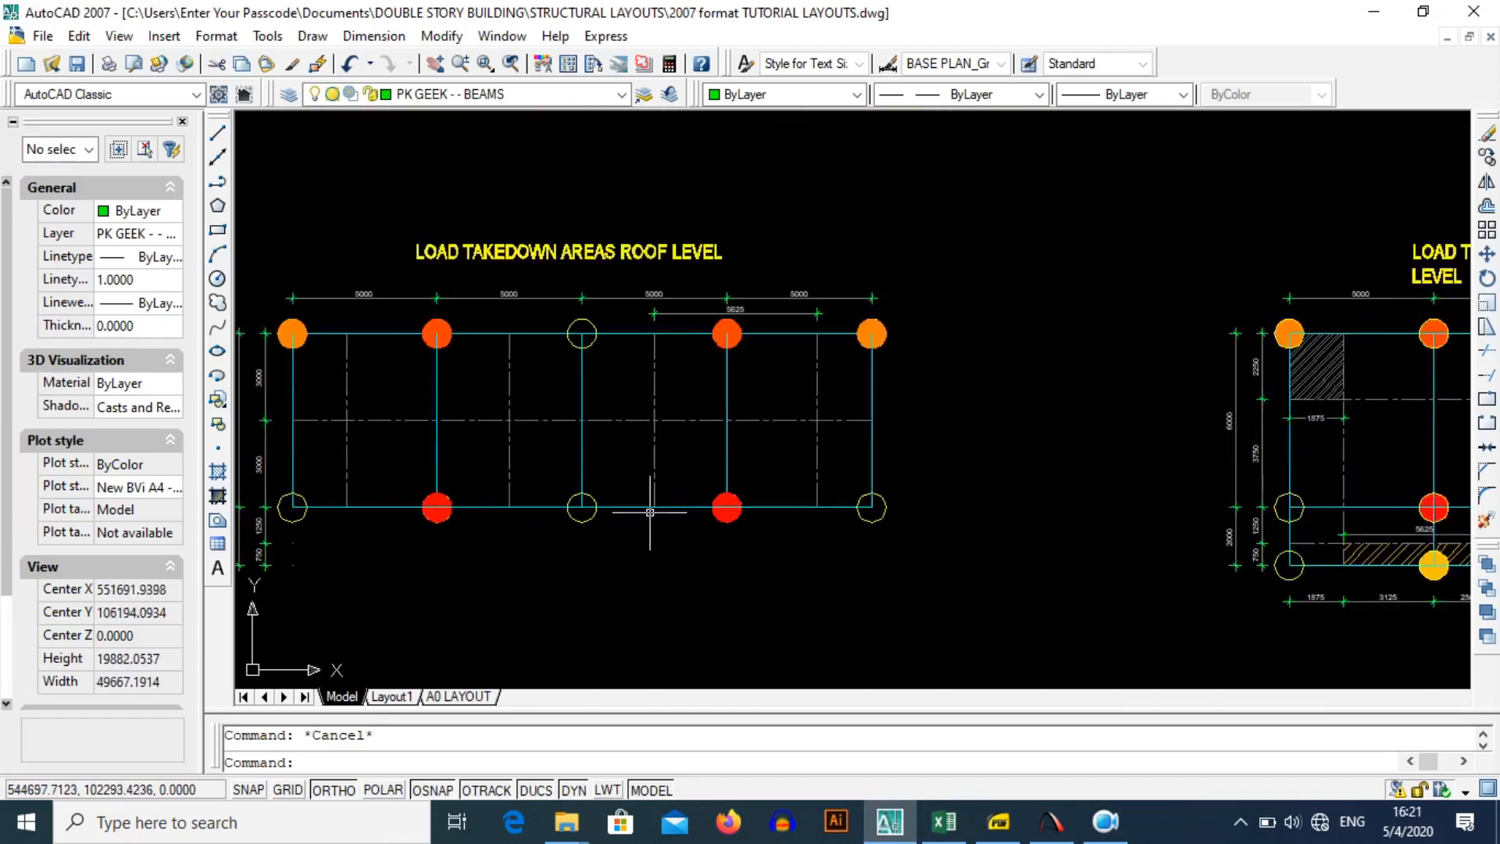
{"action": "left_click_drag", "start_coordinate": [602, 501], "coordinate": [805, 501]}
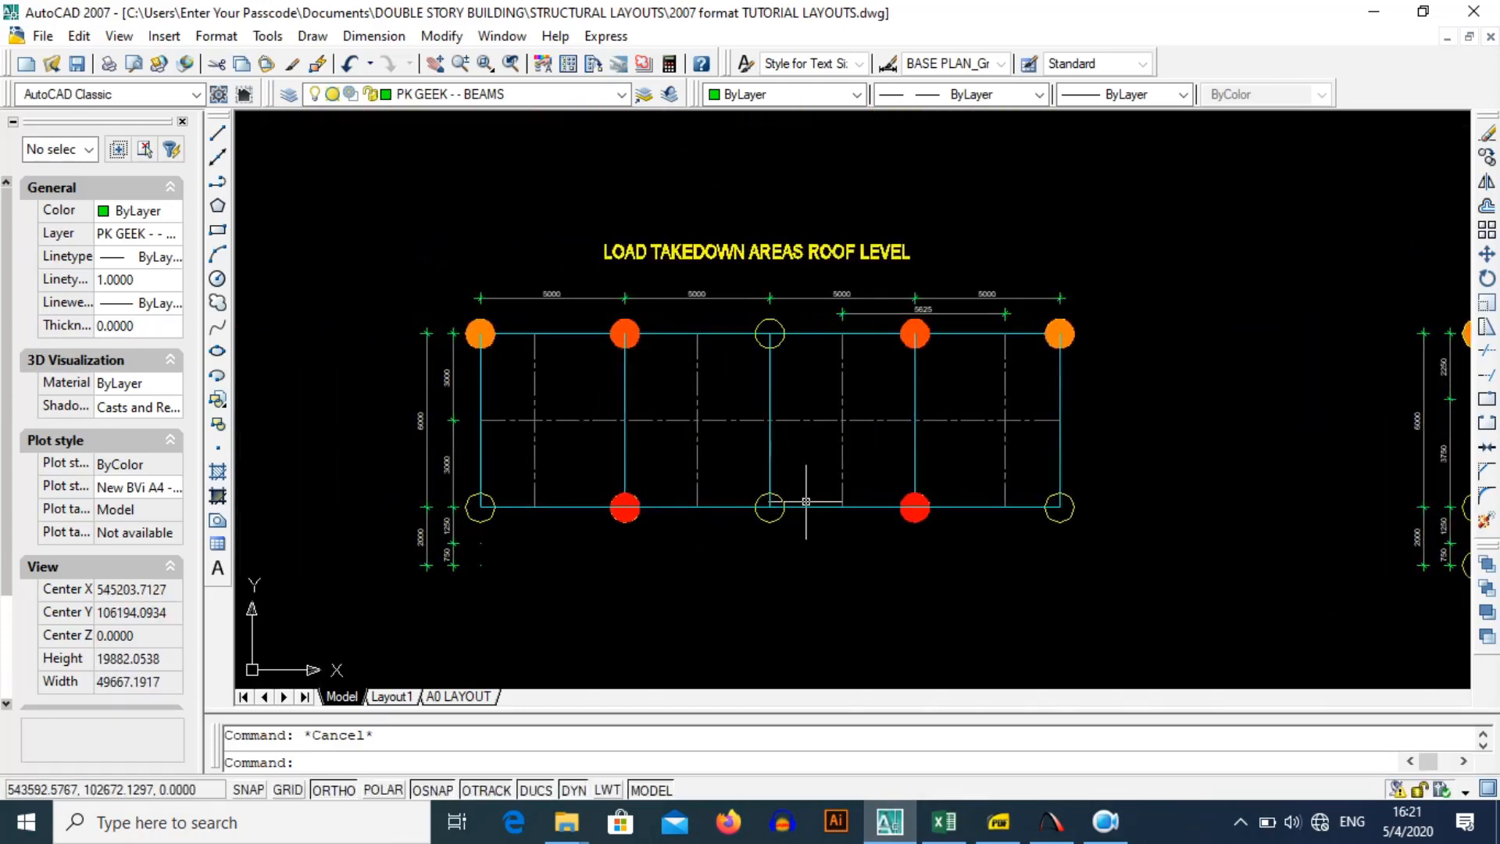
{"action": "scroll", "coordinate": [804, 501], "scroll_direction": "down", "scroll_amount": 2}
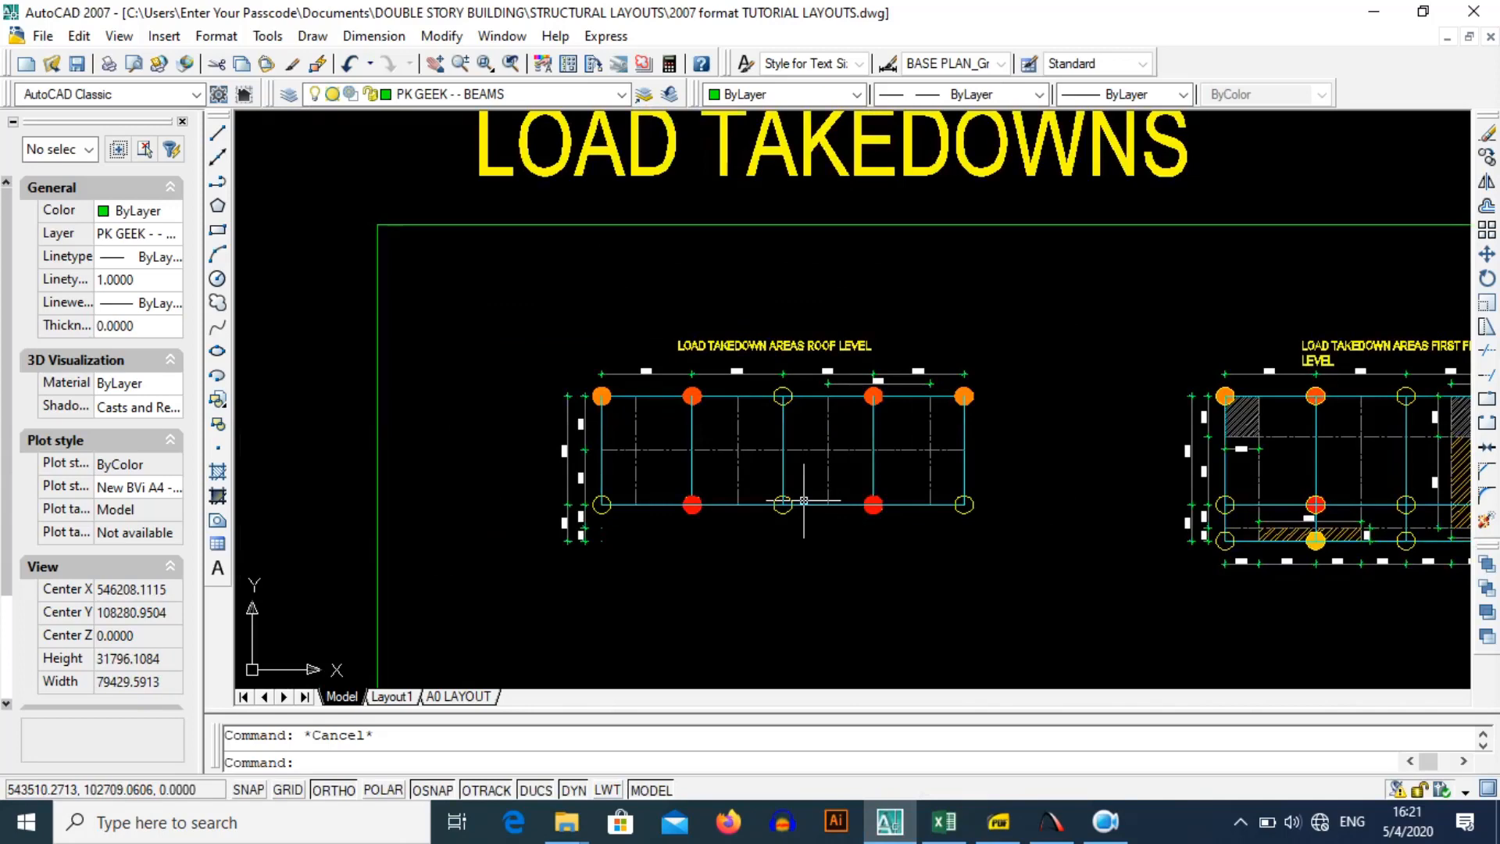
Step: Review the foundation, ground floor and first floor structural layouts in the tutorial layouts drawing
{"action": "scroll", "coordinate": [804, 501], "scroll_direction": "down", "scroll_amount": 5}
{"action": "left_click_drag", "start_coordinate": [888, 480], "coordinate": [838, 526]}
{"action": "scroll", "coordinate": [1021, 301], "scroll_direction": "up", "scroll_amount": 3}
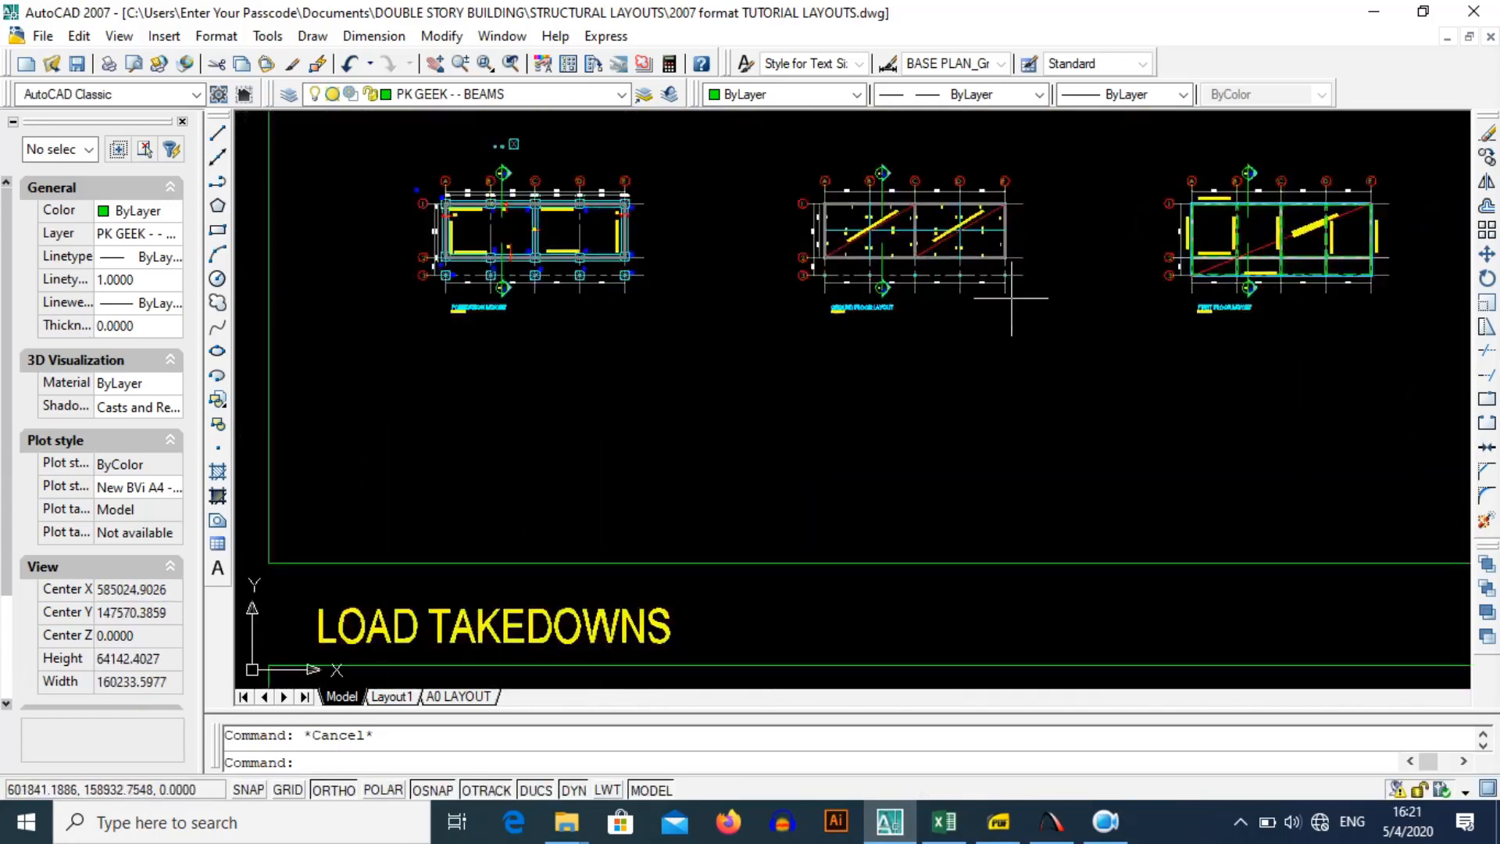
{"action": "scroll", "coordinate": [836, 276], "scroll_direction": "up", "scroll_amount": 3}
{"action": "left_click_drag", "start_coordinate": [697, 296], "coordinate": [935, 476]}
{"action": "scroll", "coordinate": [936, 471], "scroll_direction": "down", "scroll_amount": 2}
{"action": "left_click_drag", "start_coordinate": [1096, 498], "coordinate": [772, 400]}
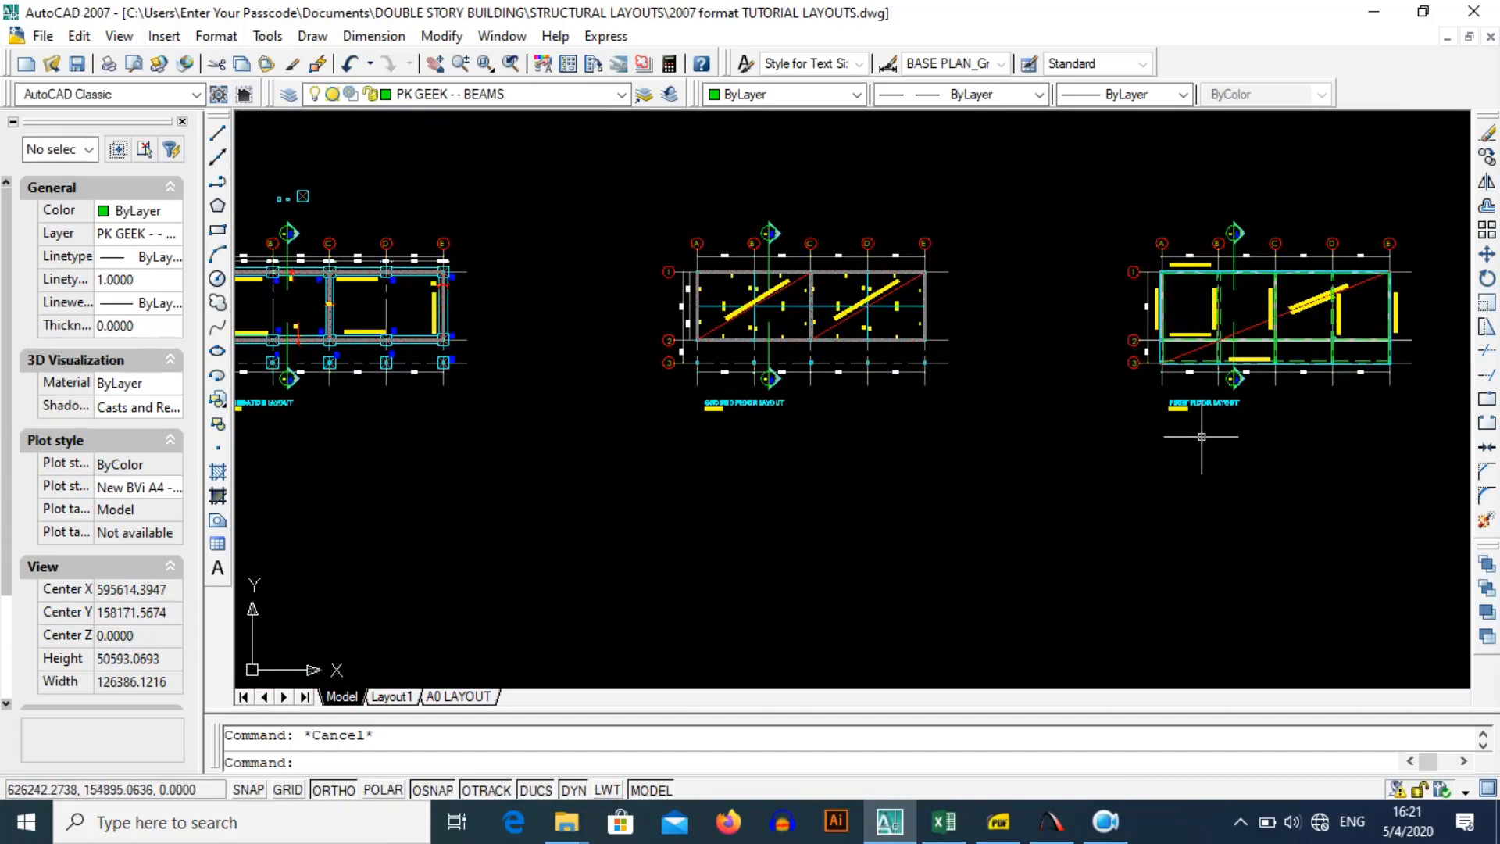
{"action": "left_click_drag", "start_coordinate": [1021, 490], "coordinate": [1126, 361]}
{"action": "scroll", "coordinate": [877, 438], "scroll_direction": "down", "scroll_amount": 2}
{"action": "mouse_move", "coordinate": [773, 493]}
{"action": "left_mouse_down"}
{"action": "mouse_move", "coordinate": [923, 352]}
{"action": "mouse_move", "coordinate": [930, 233]}
{"action": "left_mouse_up"}
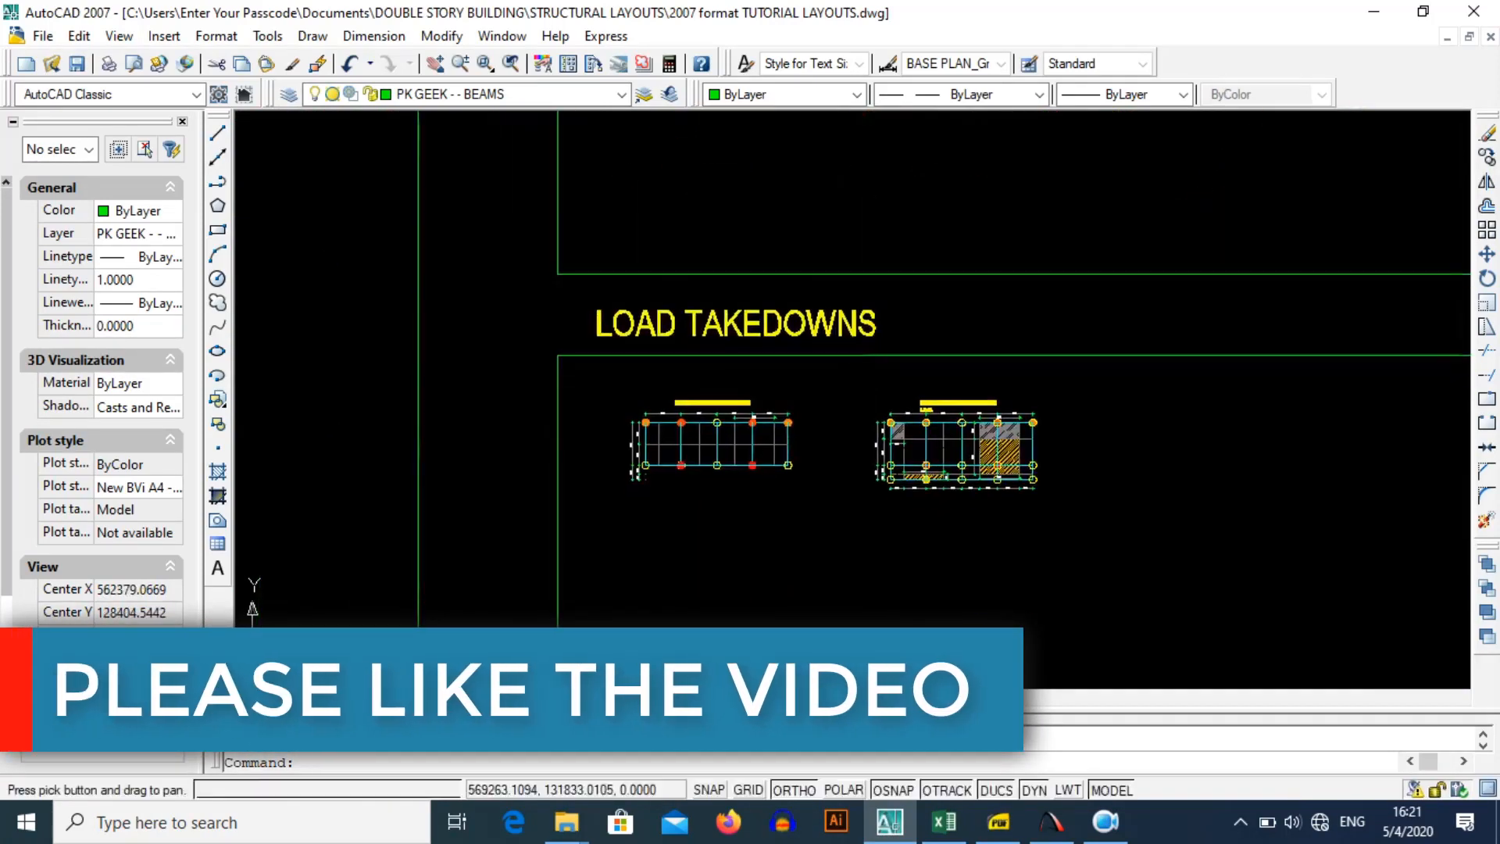
Step: Examine the roof-level and first-floor load takedown area plans under the LOAD TAKEDOWNS heading
{"action": "scroll", "coordinate": [780, 444], "scroll_direction": "up", "scroll_amount": 4}
{"action": "left_click_drag", "start_coordinate": [650, 449], "coordinate": [743, 498]}
{"action": "scroll", "coordinate": [823, 410], "scroll_direction": "down", "scroll_amount": 2}
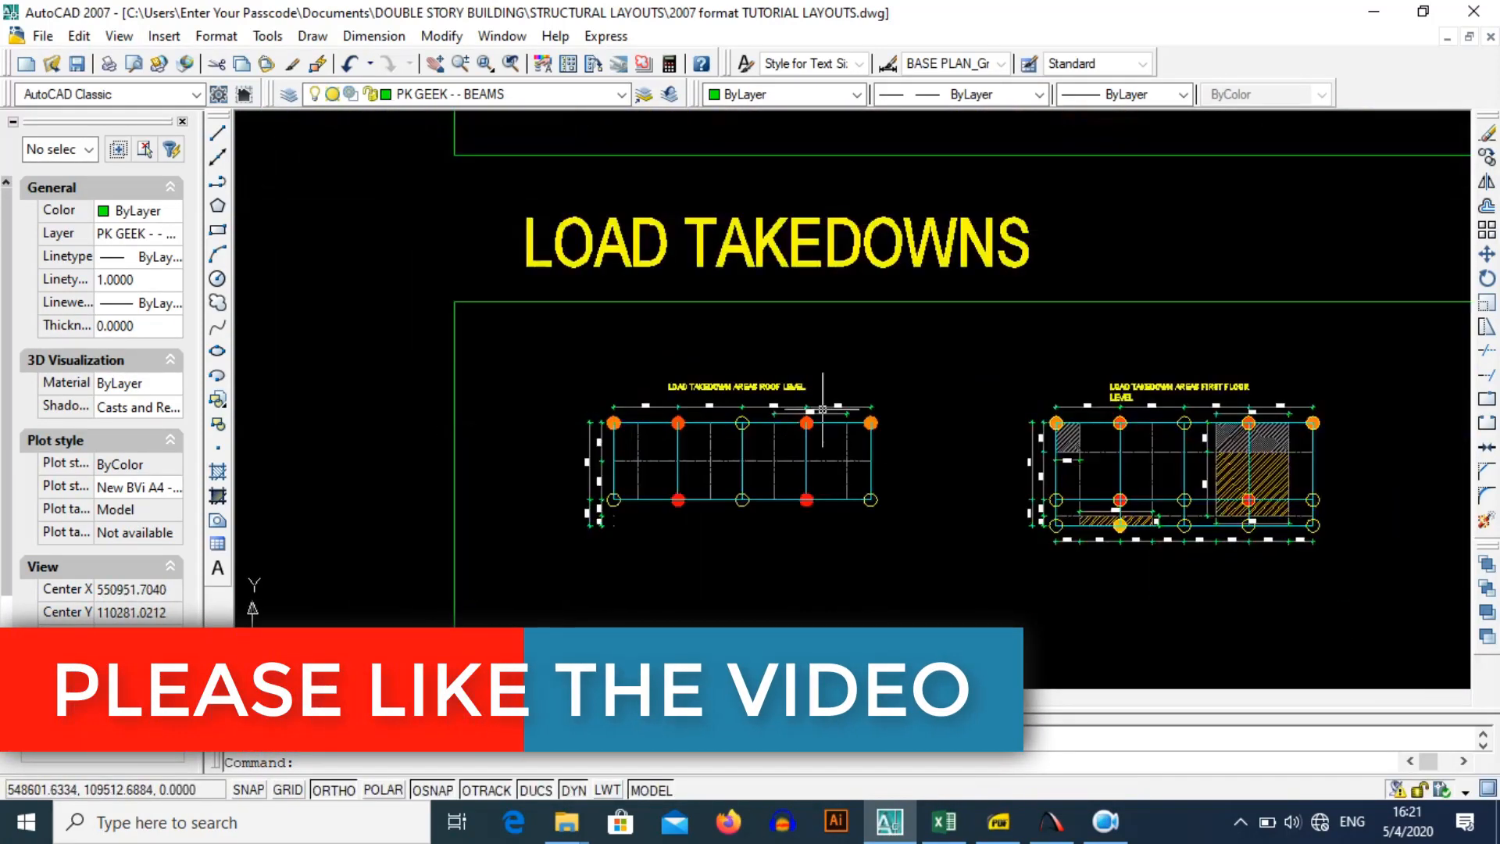
{"action": "scroll", "coordinate": [823, 409], "scroll_direction": "down", "scroll_amount": 2}
{"action": "left_click_drag", "start_coordinate": [842, 425], "coordinate": [790, 405]}
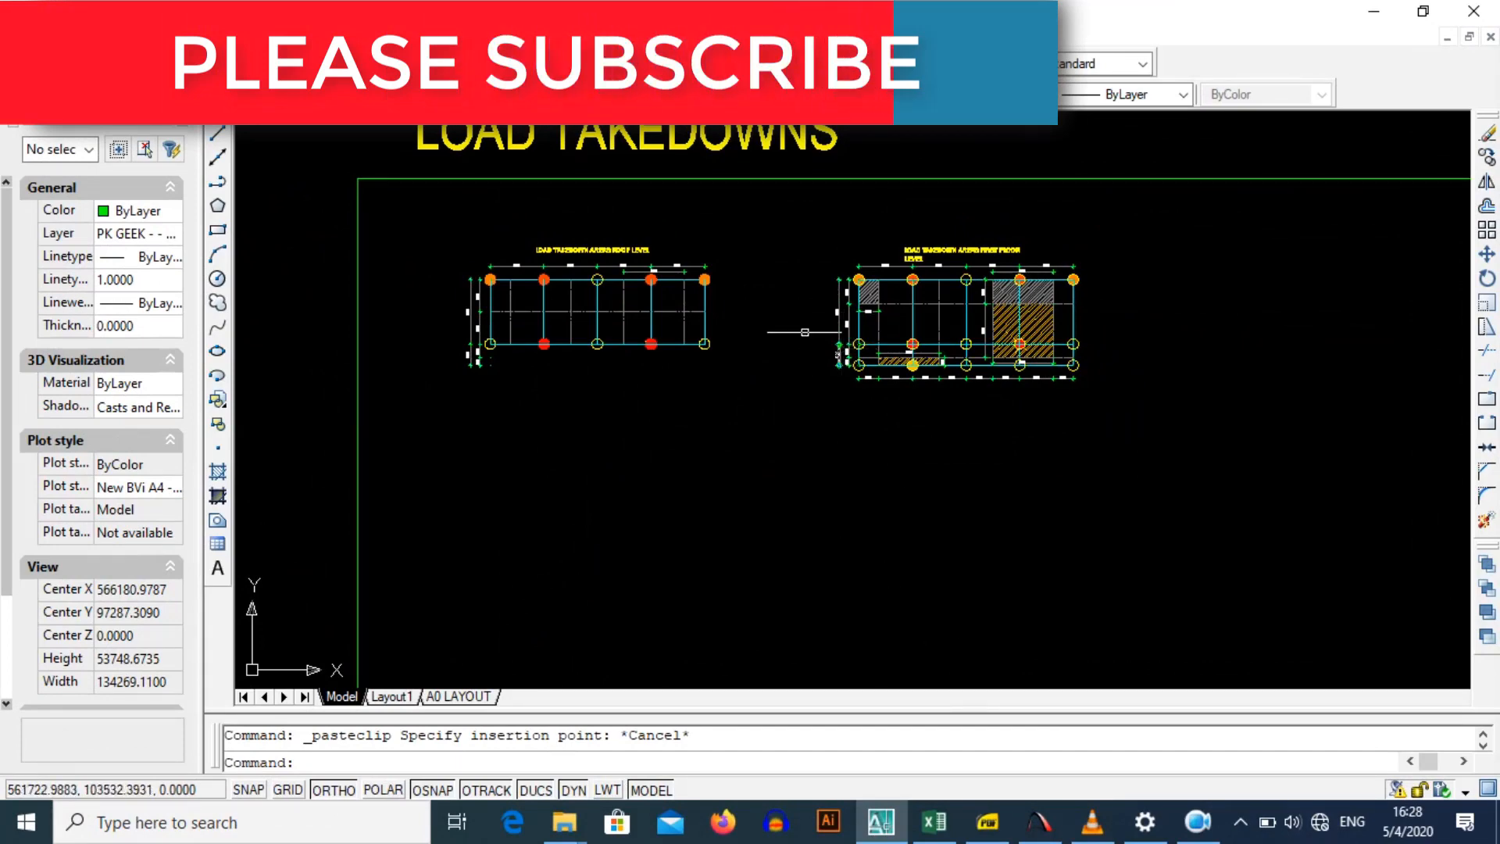
Step: Bring up the 2007 format PRODUCTION DRAWING.dwg drawing and examine Section A-A from the roof shell to the RC bases
{"action": "left_click", "coordinate": [503, 36]}
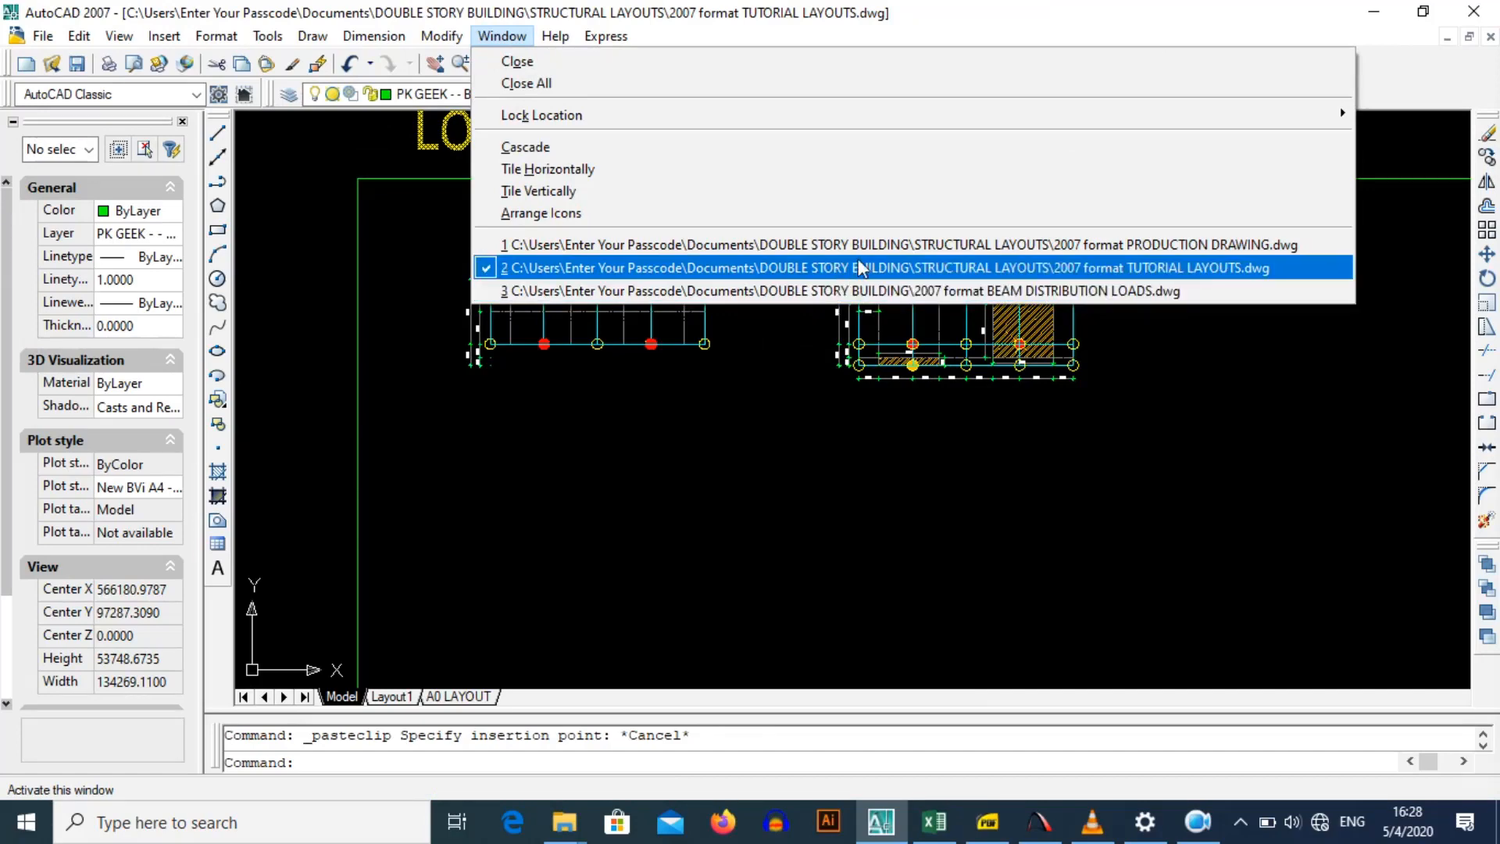
{"action": "left_click", "coordinate": [930, 247]}
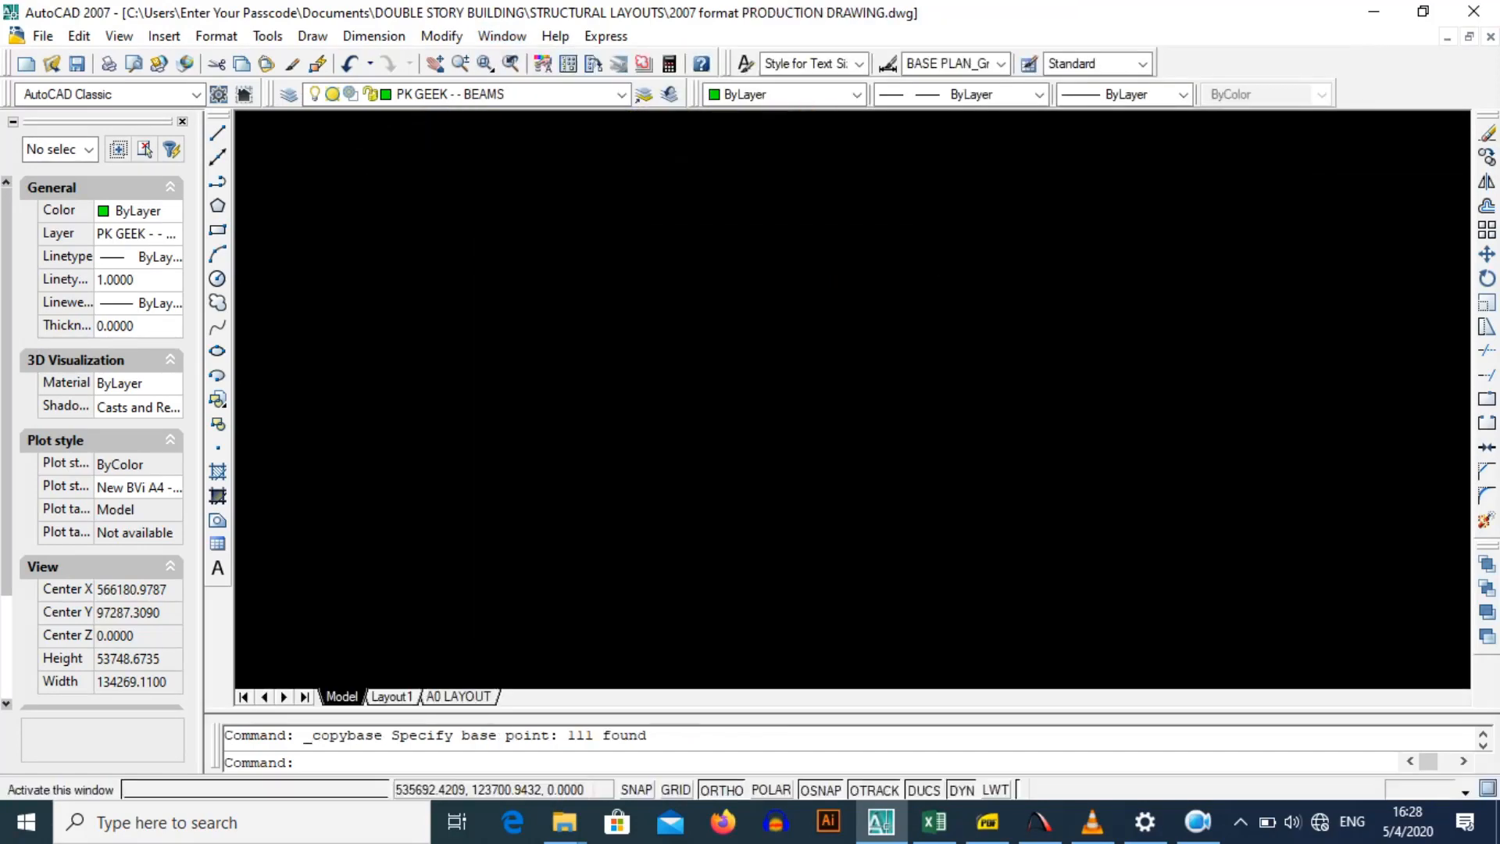
{"action": "key", "text": "Escape"}
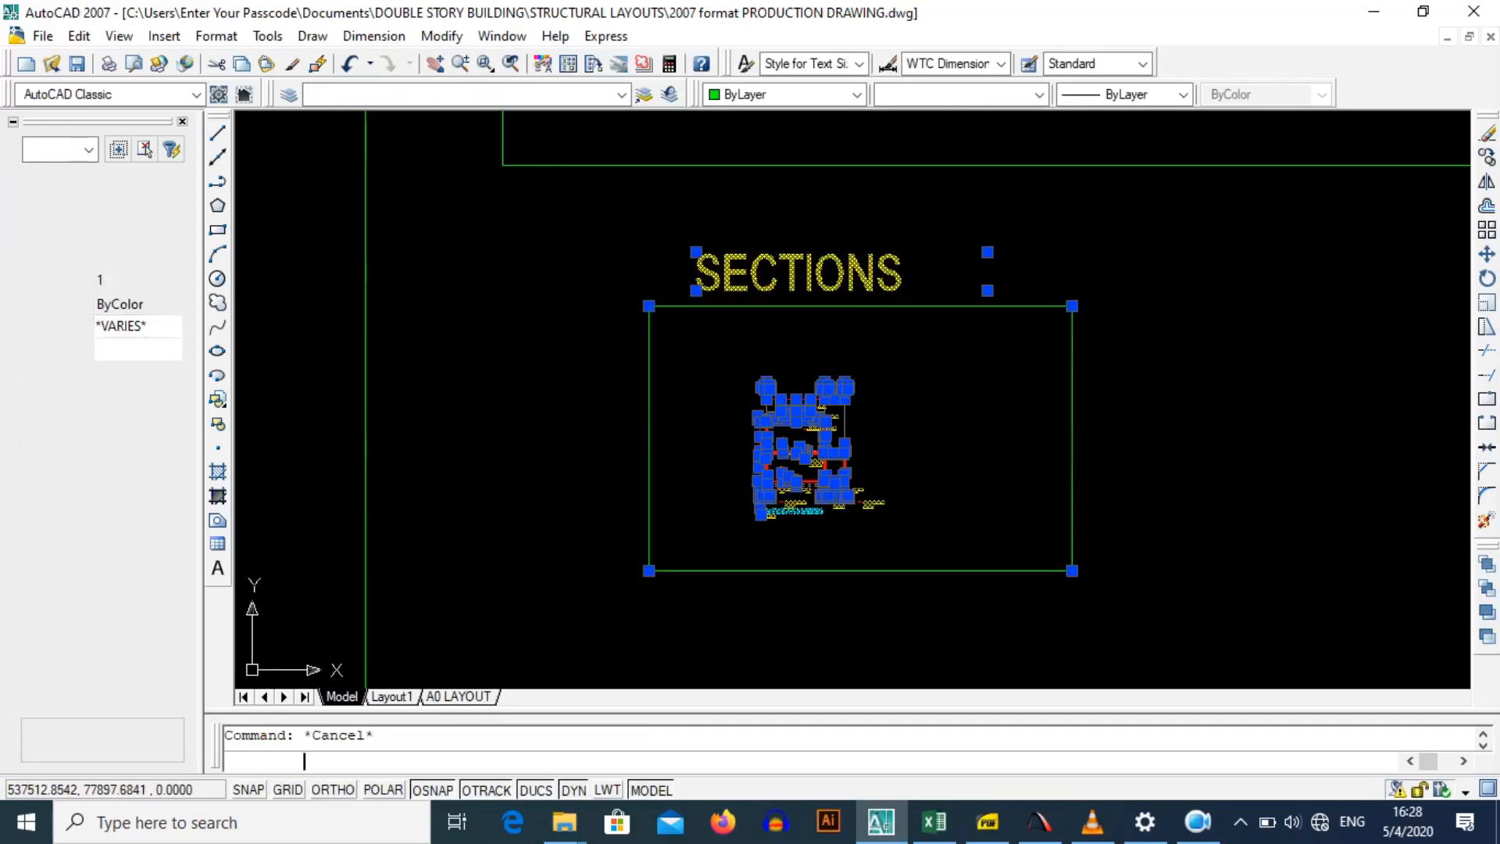
{"action": "scroll", "coordinate": [832, 477], "scroll_direction": "up", "scroll_amount": 3}
{"action": "scroll", "coordinate": [797, 492], "scroll_direction": "up", "scroll_amount": 3}
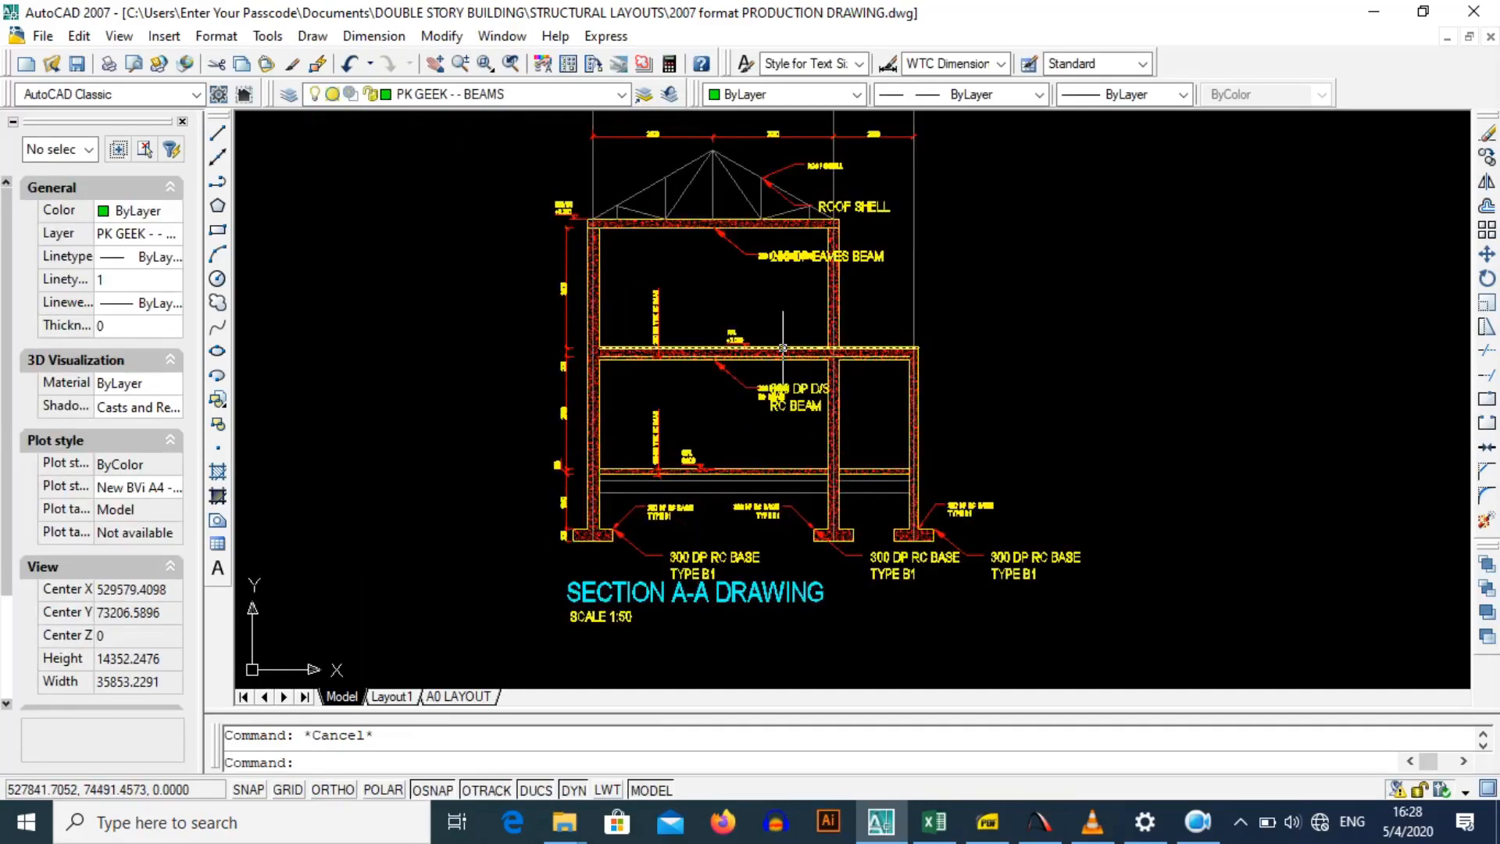
{"action": "scroll", "coordinate": [785, 339], "scroll_direction": "up", "scroll_amount": 3}
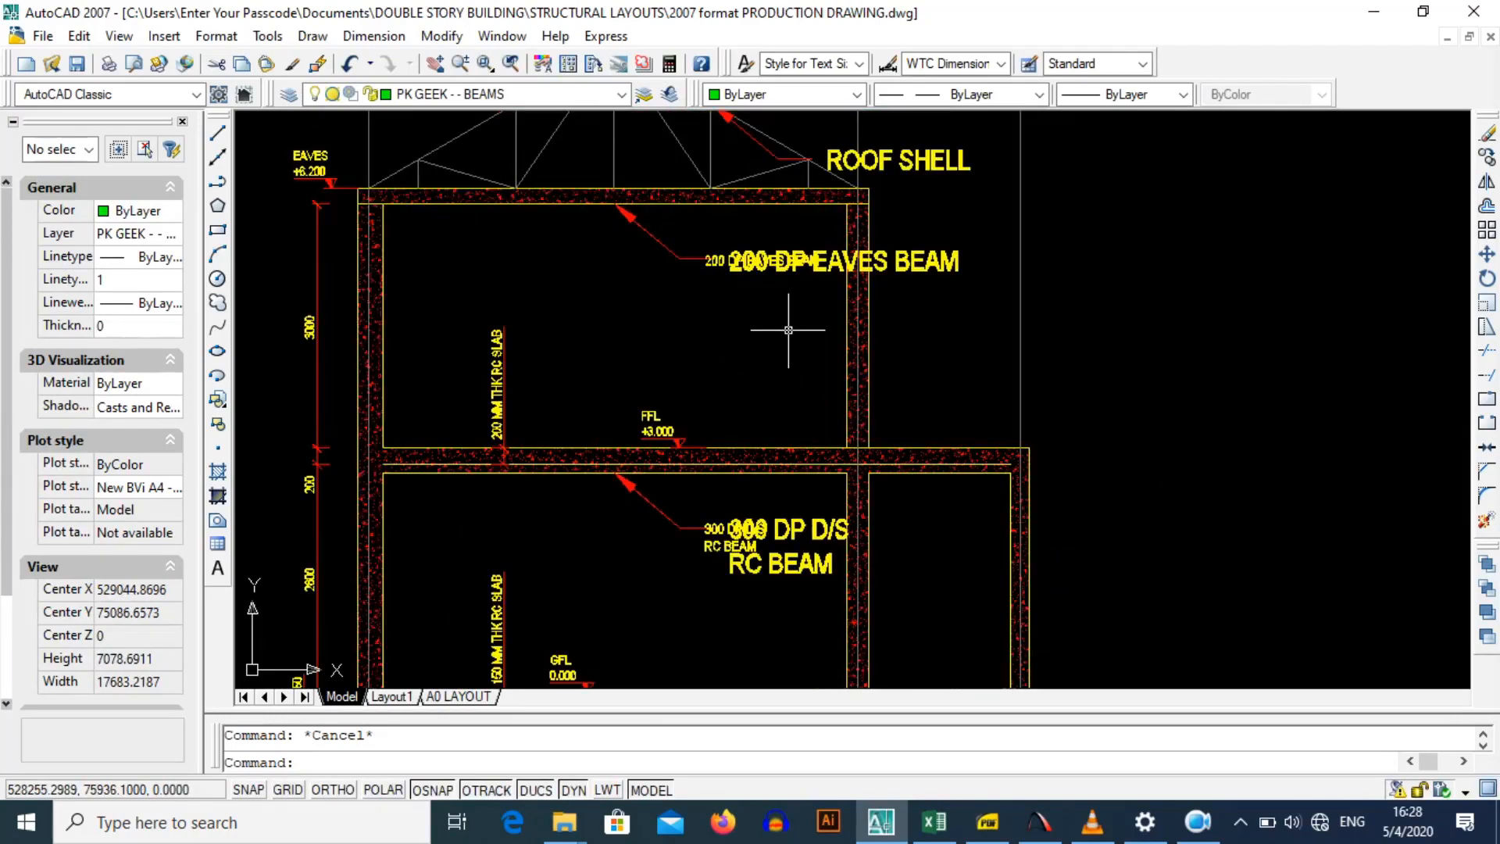
{"action": "scroll", "coordinate": [787, 321], "scroll_direction": "down", "scroll_amount": 3}
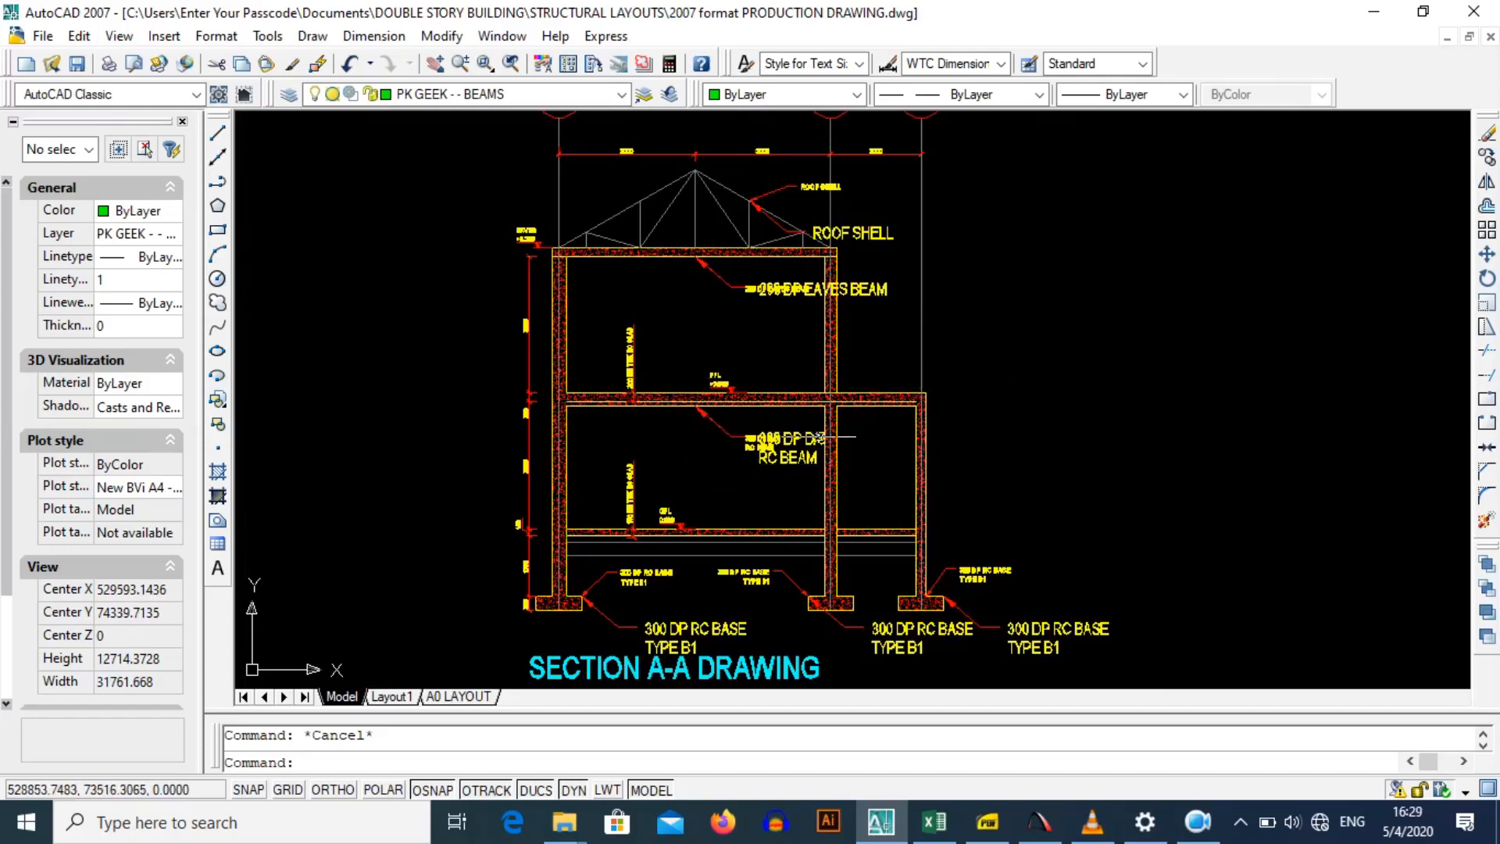
{"action": "scroll", "coordinate": [697, 514], "scroll_direction": "up", "scroll_amount": 3}
{"action": "left_click_drag", "start_coordinate": [717, 513], "coordinate": [738, 436]}
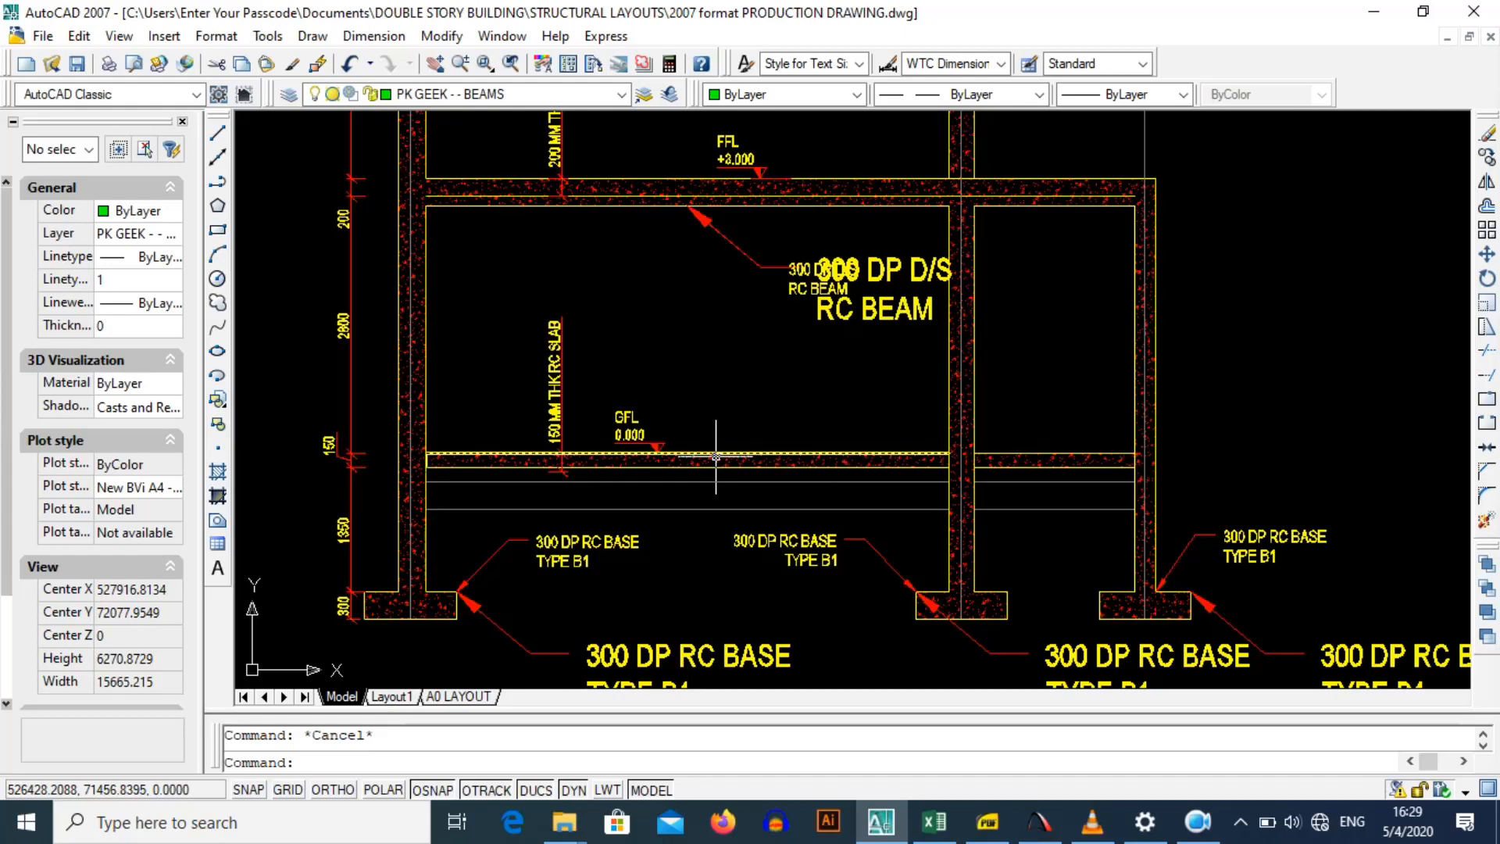
{"action": "scroll", "coordinate": [716, 457], "scroll_direction": "down", "scroll_amount": 3}
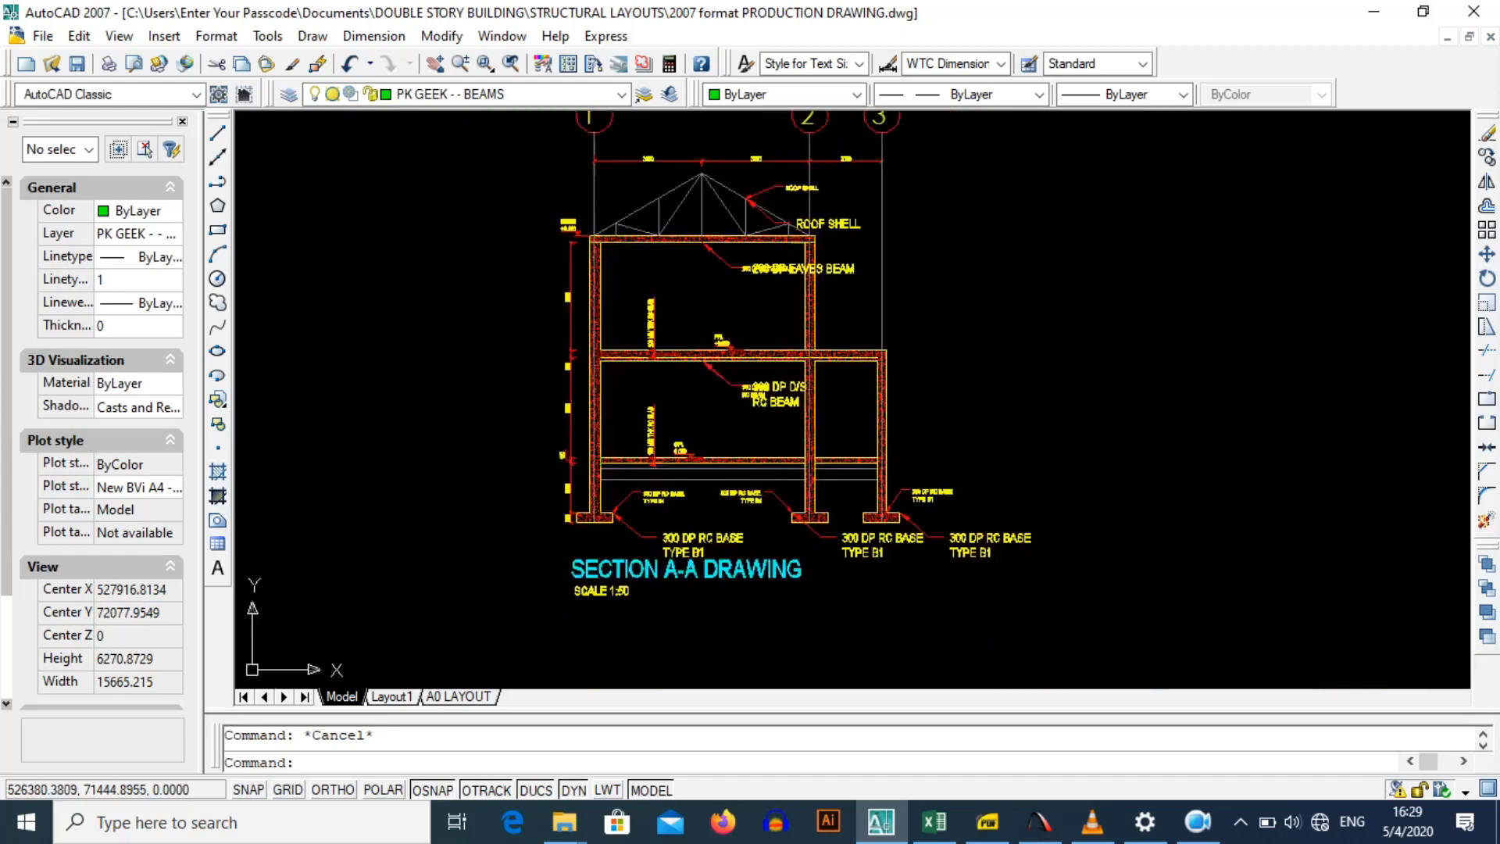
{"action": "scroll", "coordinate": [745, 311], "scroll_direction": "up", "scroll_amount": 1}
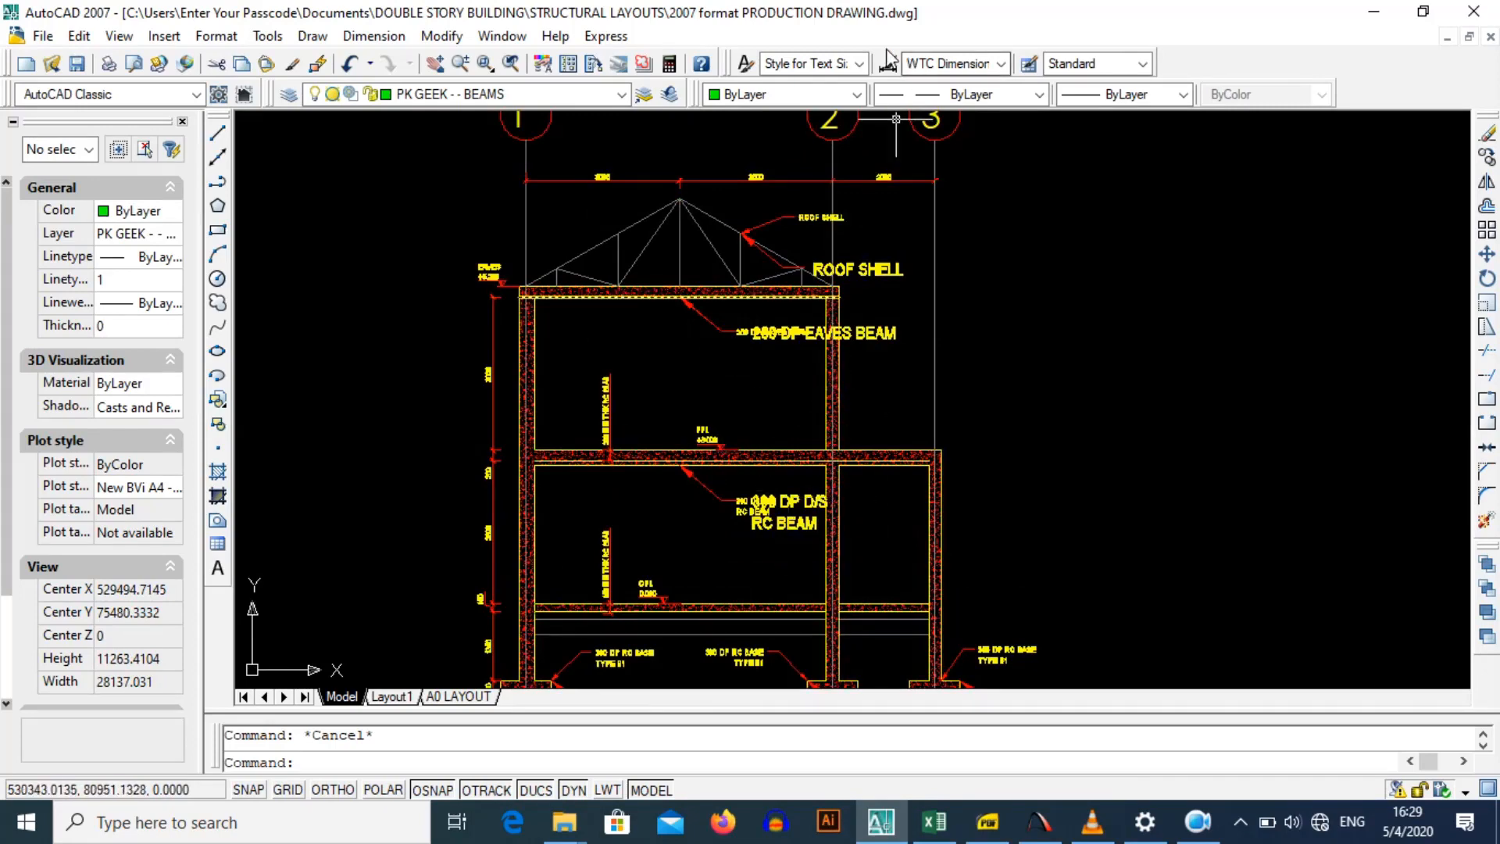
Step: Return to the 2007 format TUTORIAL LAYOUTS.dwg drawing and inspect the roof-level load takedown areas and their dimensions
{"action": "left_click", "coordinate": [503, 36]}
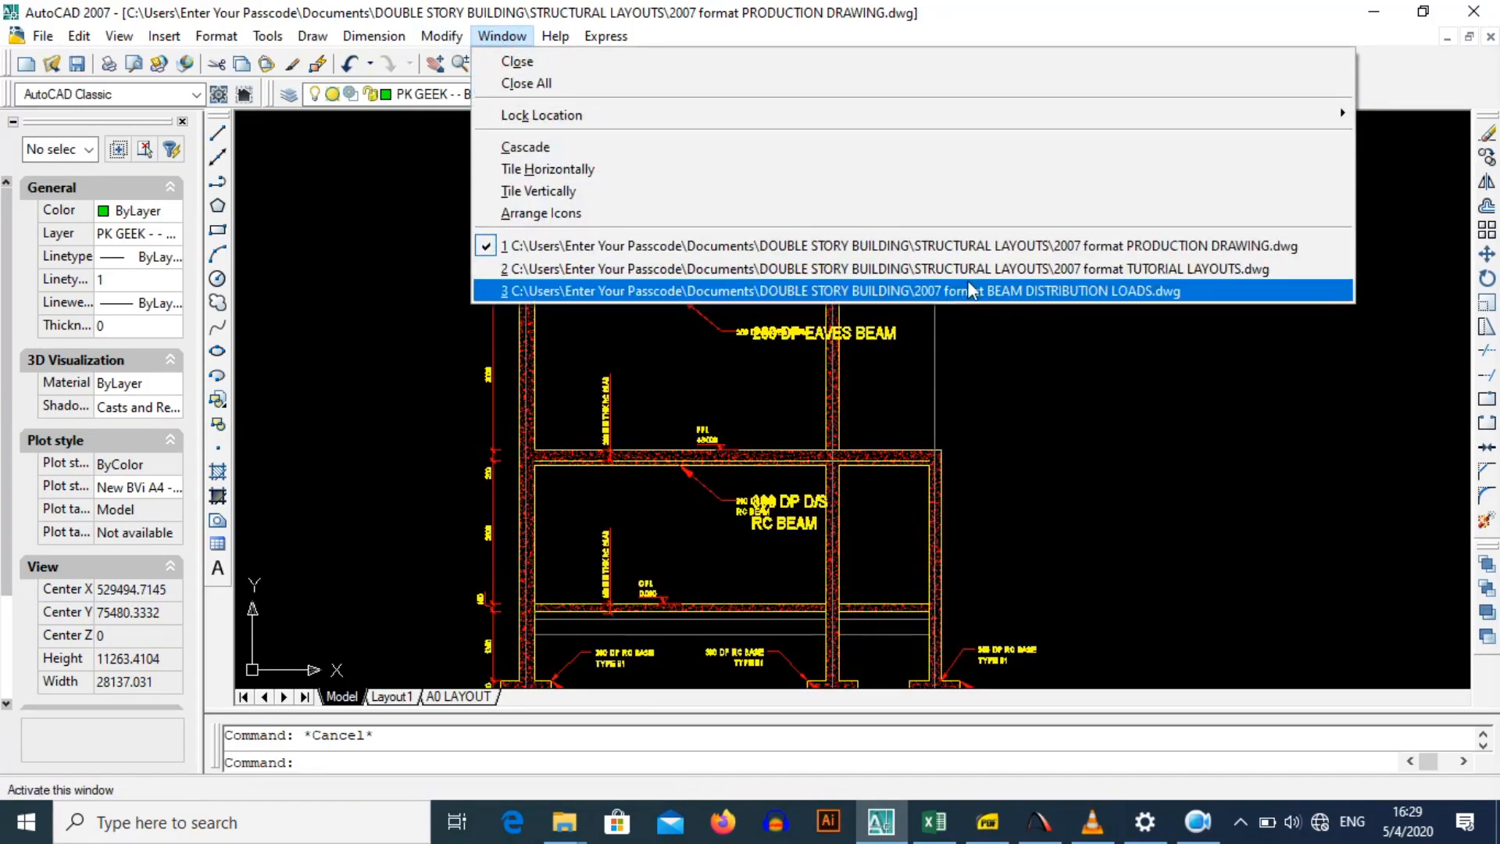
{"action": "left_click", "coordinate": [969, 268]}
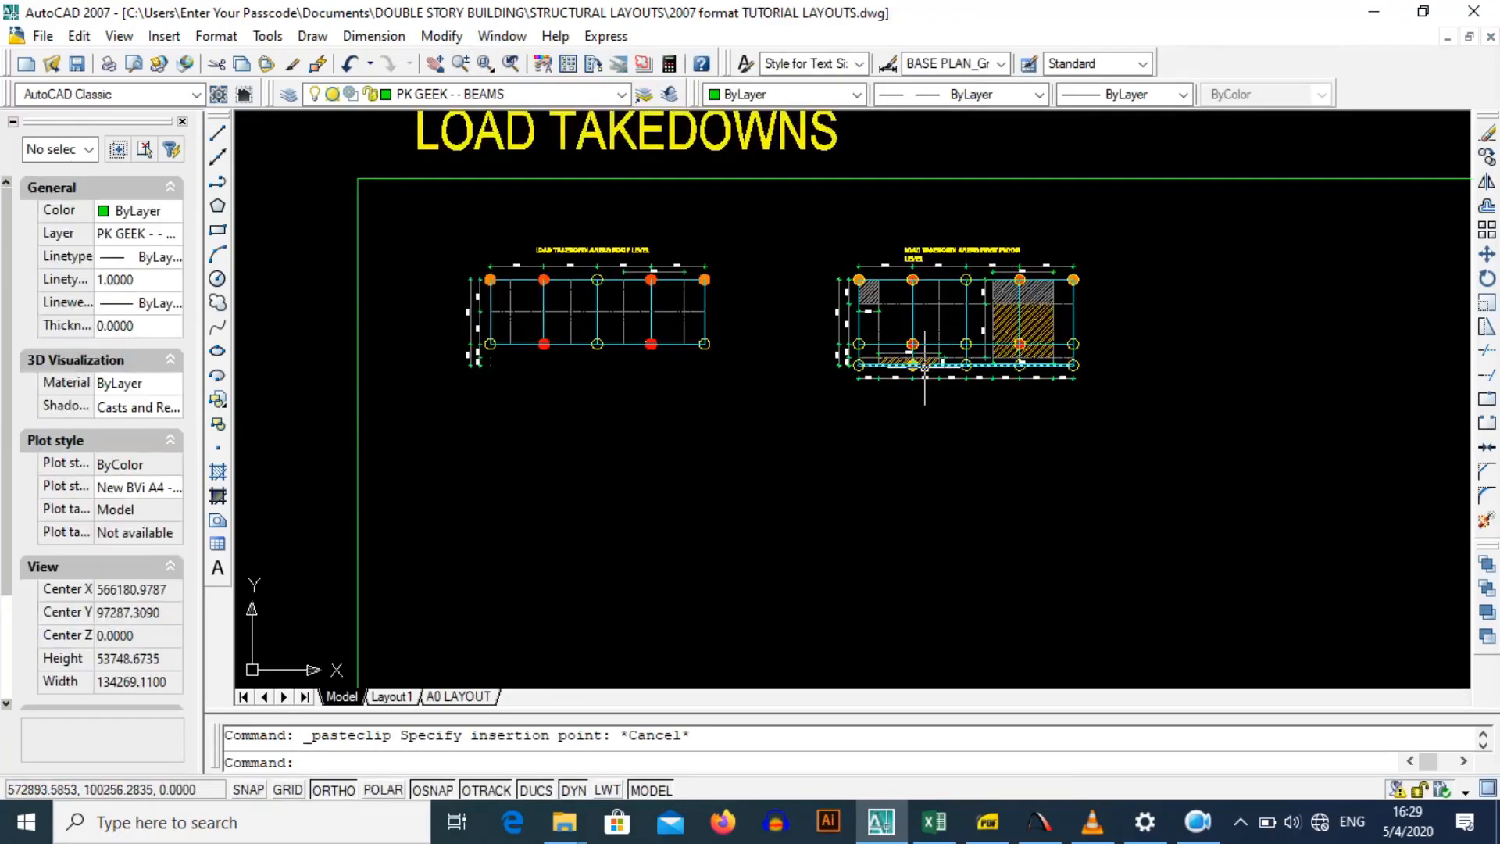
{"action": "scroll", "coordinate": [725, 361], "scroll_direction": "up", "scroll_amount": 4}
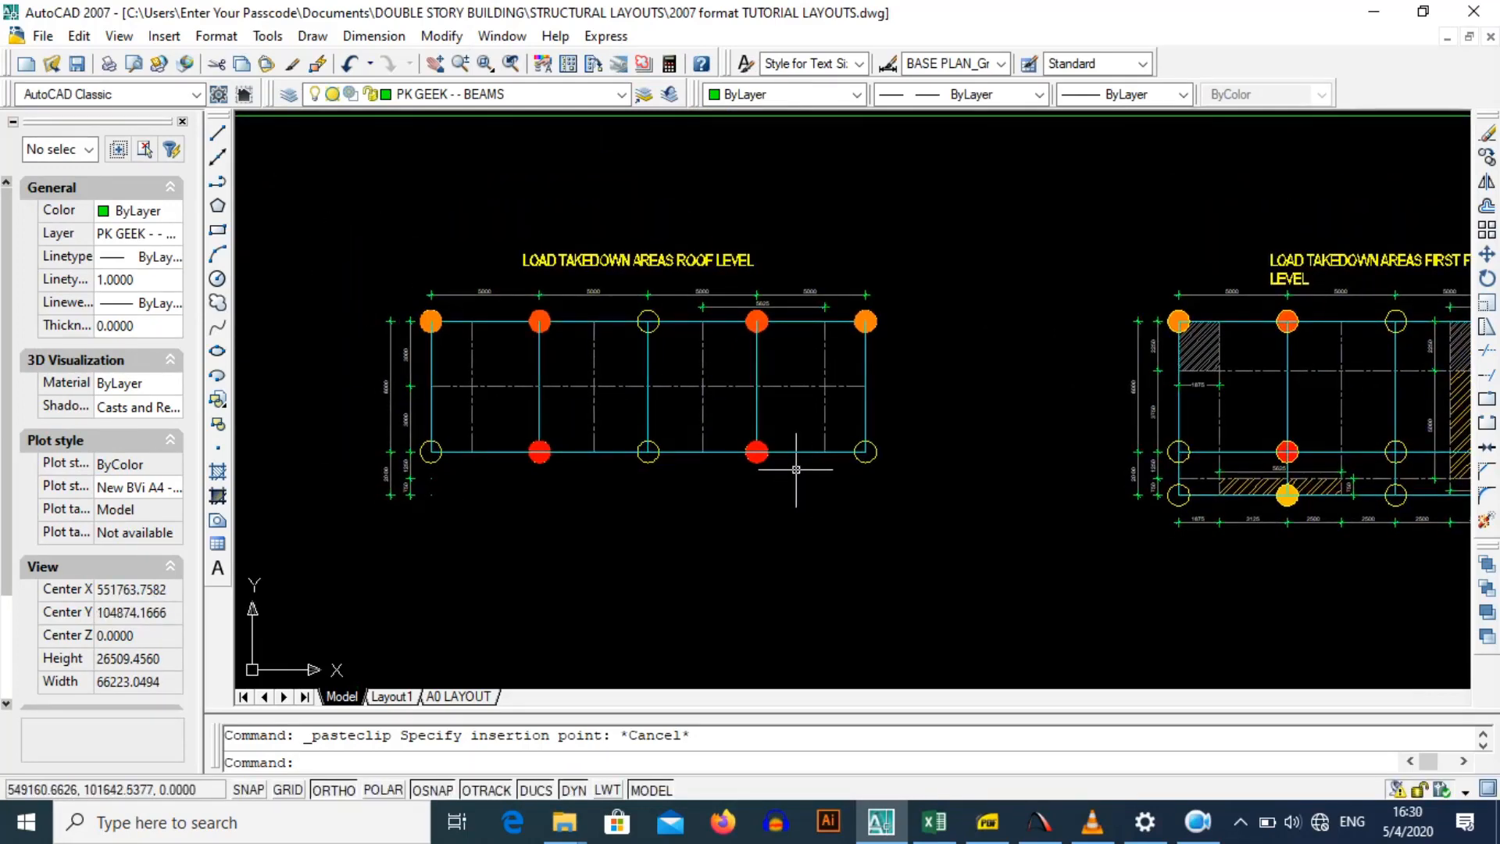
{"action": "scroll", "coordinate": [656, 400], "scroll_direction": "down", "scroll_amount": 2}
{"action": "scroll", "coordinate": [597, 378], "scroll_direction": "up", "scroll_amount": 3}
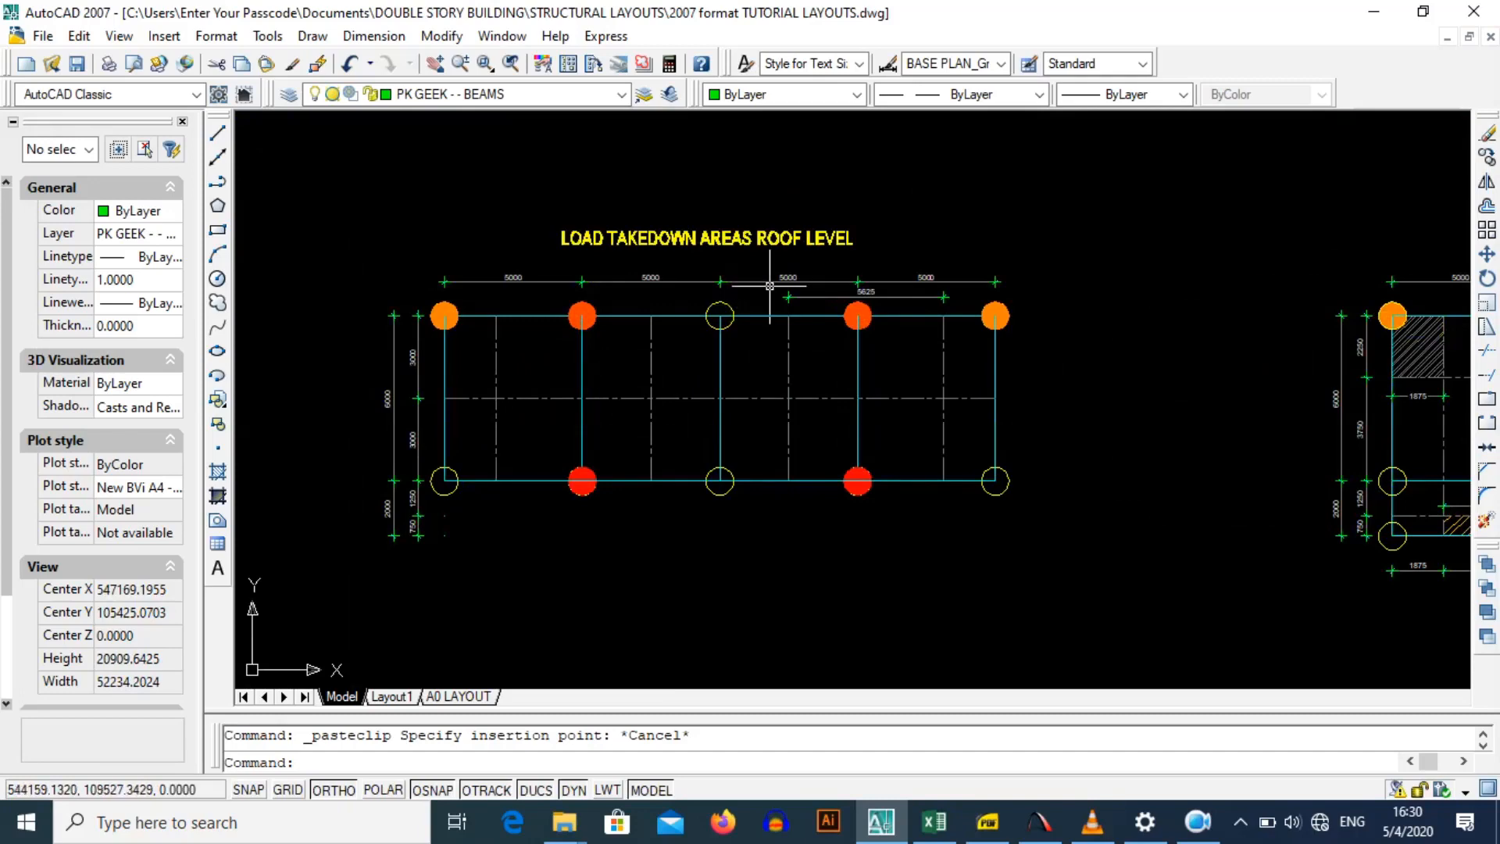
{"action": "scroll", "coordinate": [693, 326], "scroll_direction": "up", "scroll_amount": 2}
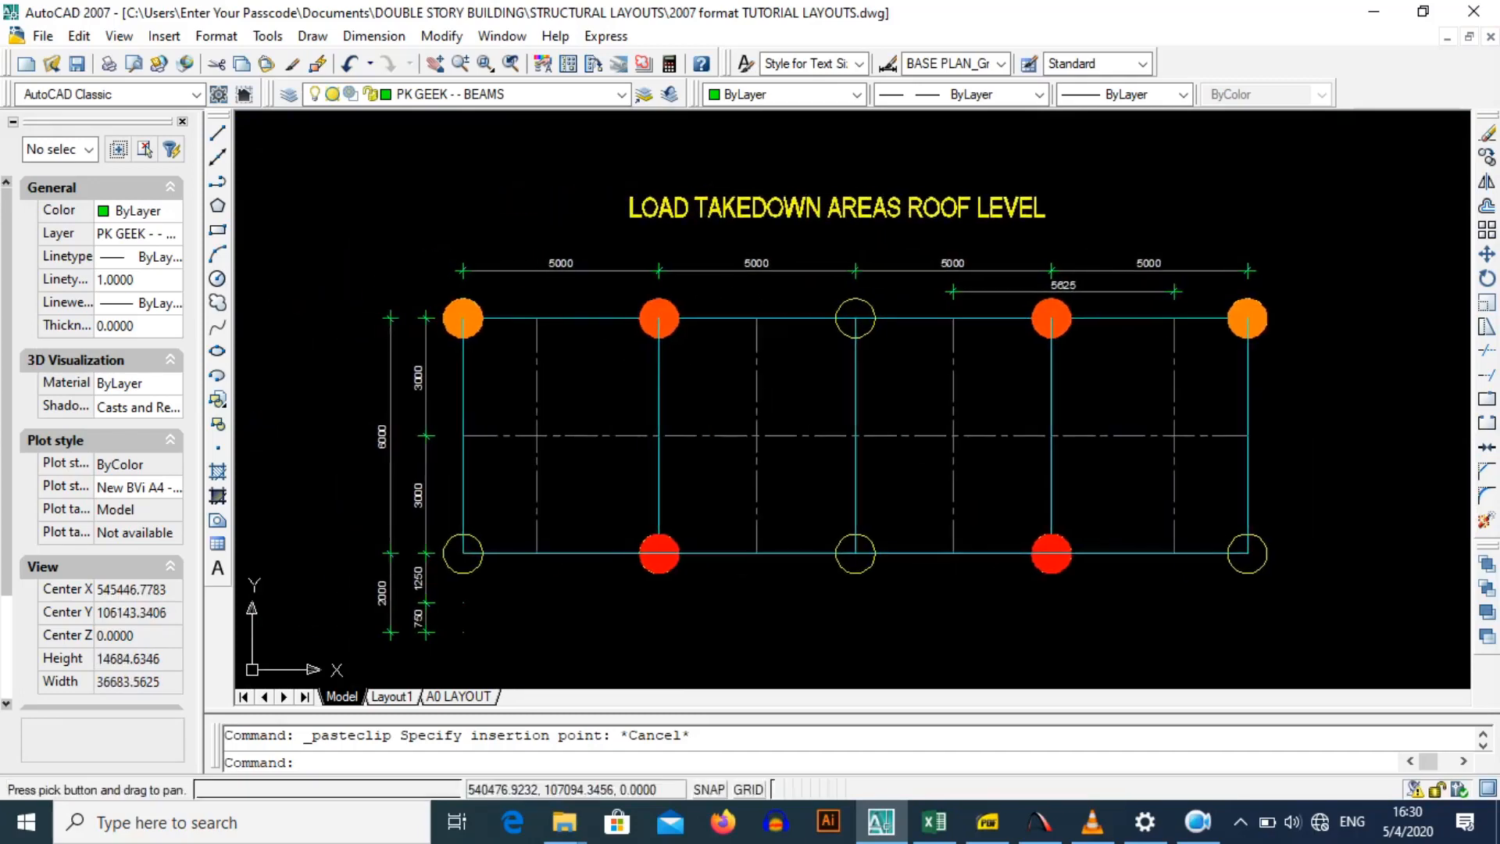
{"action": "scroll", "coordinate": [788, 376], "scroll_direction": "down", "scroll_amount": 5}
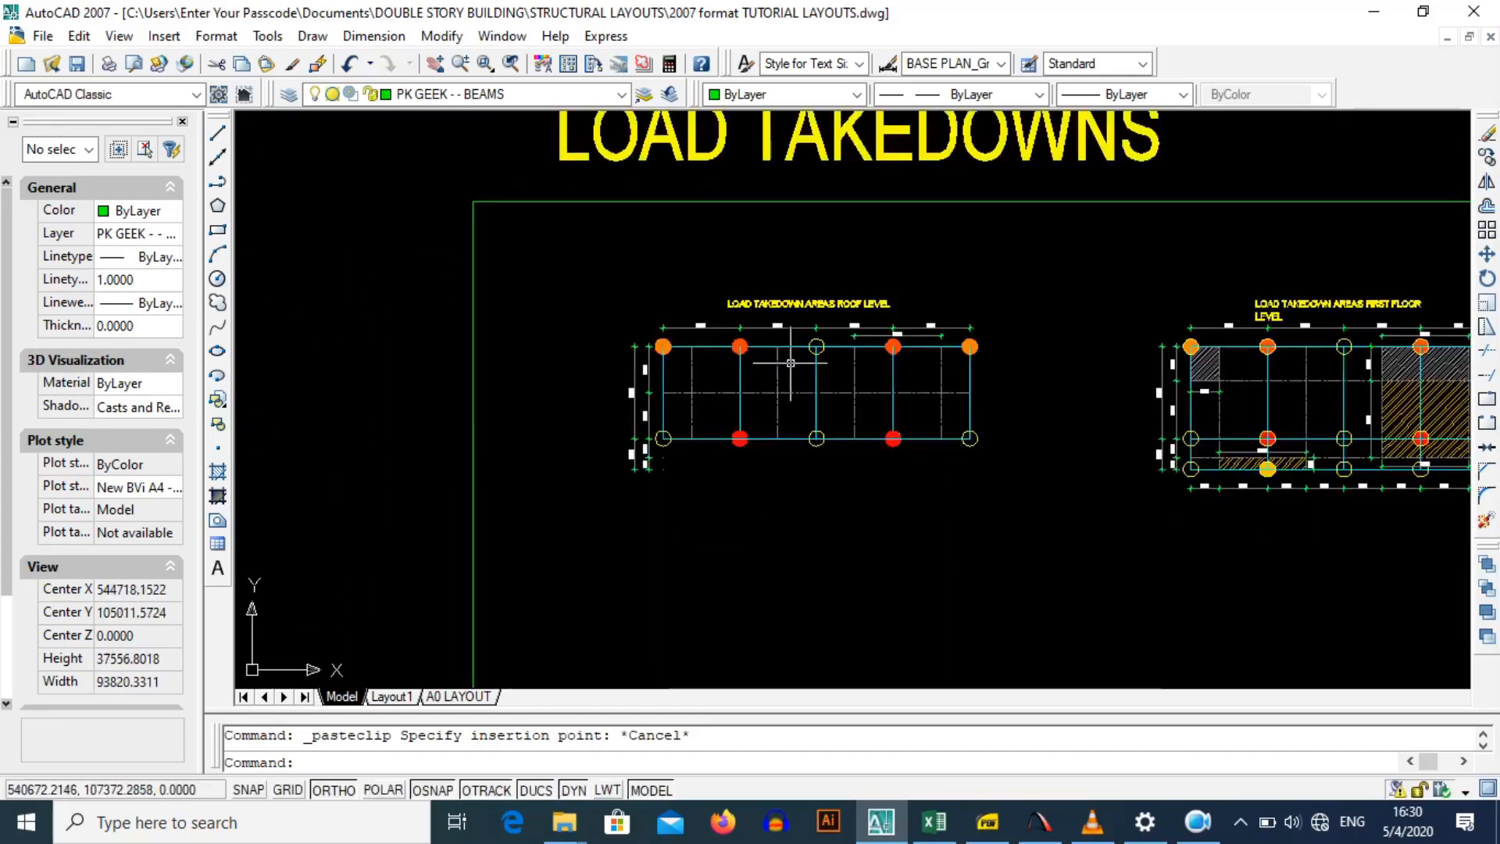
Step: Check the roof shell in the PRODUCTION DRAWING-A0 LAYOUT PDF, then return to AutoCAD and review the roof and first-floor takedown areas
{"action": "left_click", "coordinate": [989, 822]}
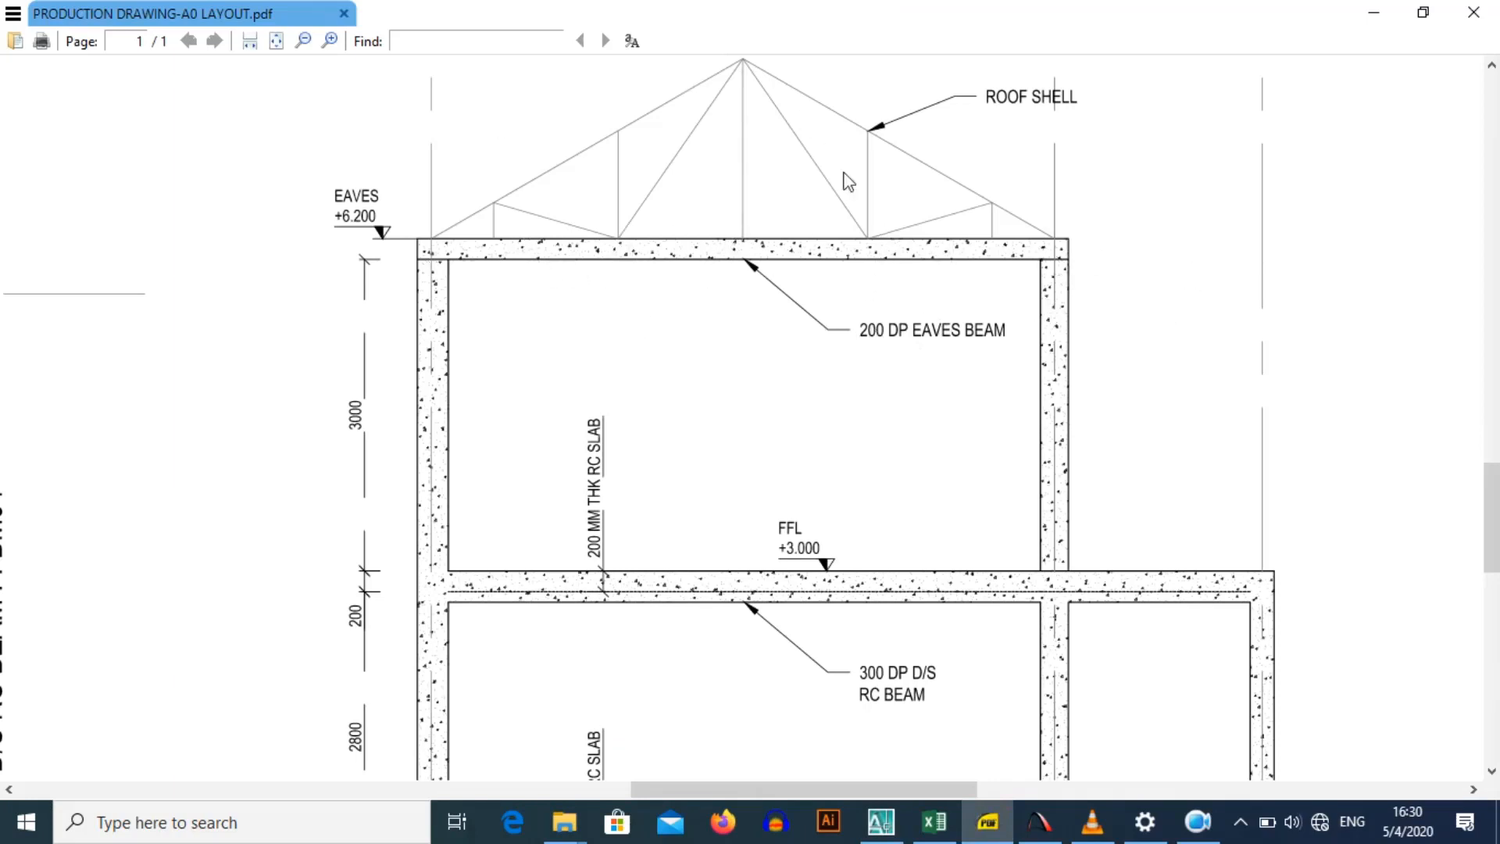
{"action": "left_click", "coordinate": [920, 838]}
{"action": "left_click", "coordinate": [881, 822]}
{"action": "scroll", "coordinate": [677, 440], "scroll_direction": "up", "scroll_amount": 3}
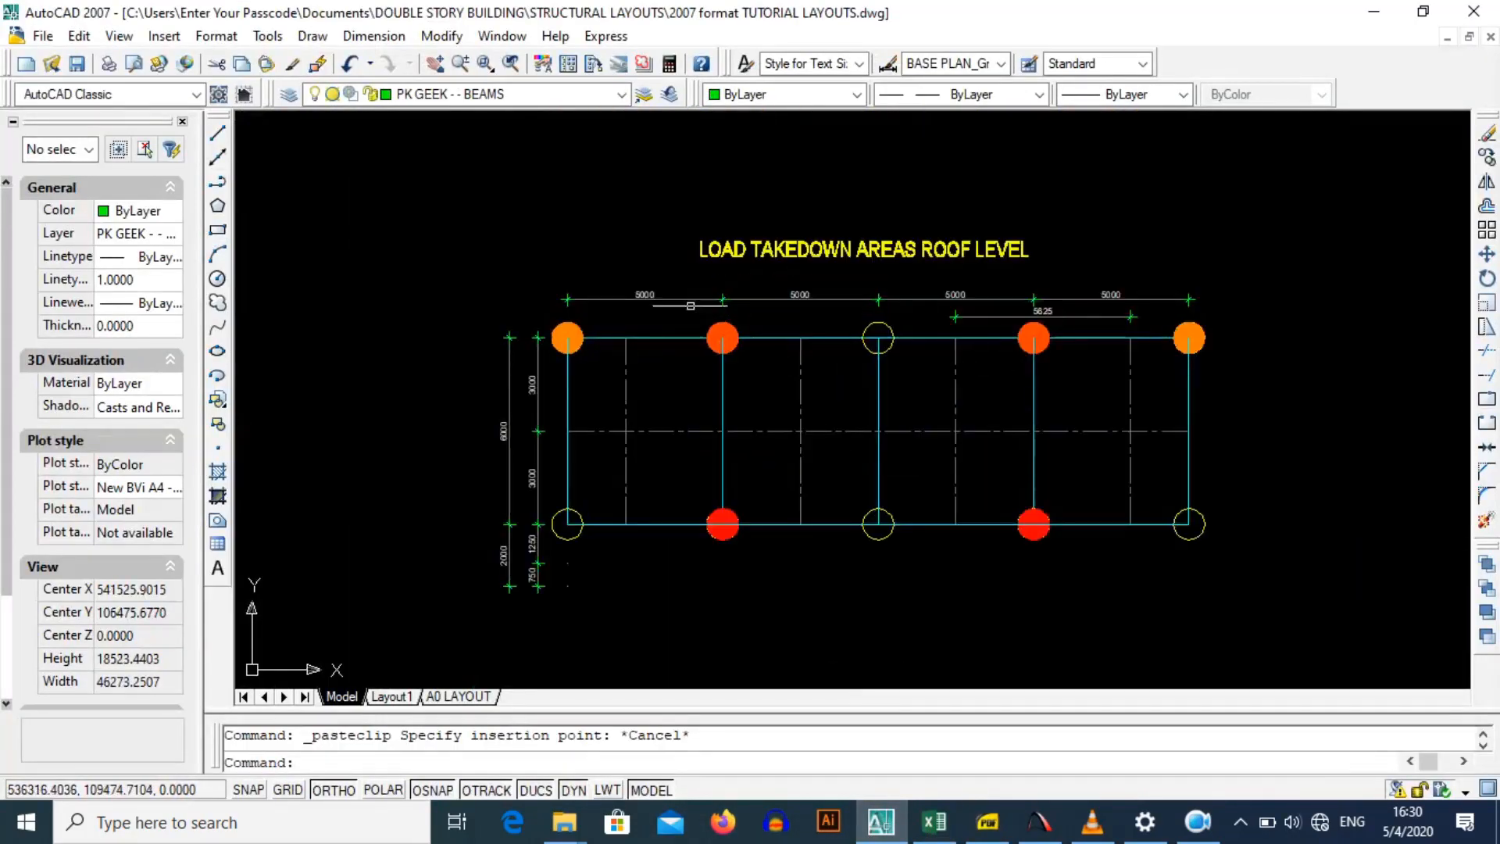
{"action": "scroll", "coordinate": [677, 440], "scroll_direction": "down", "scroll_amount": 3}
{"action": "scroll", "coordinate": [678, 440], "scroll_direction": "up", "scroll_amount": 5}
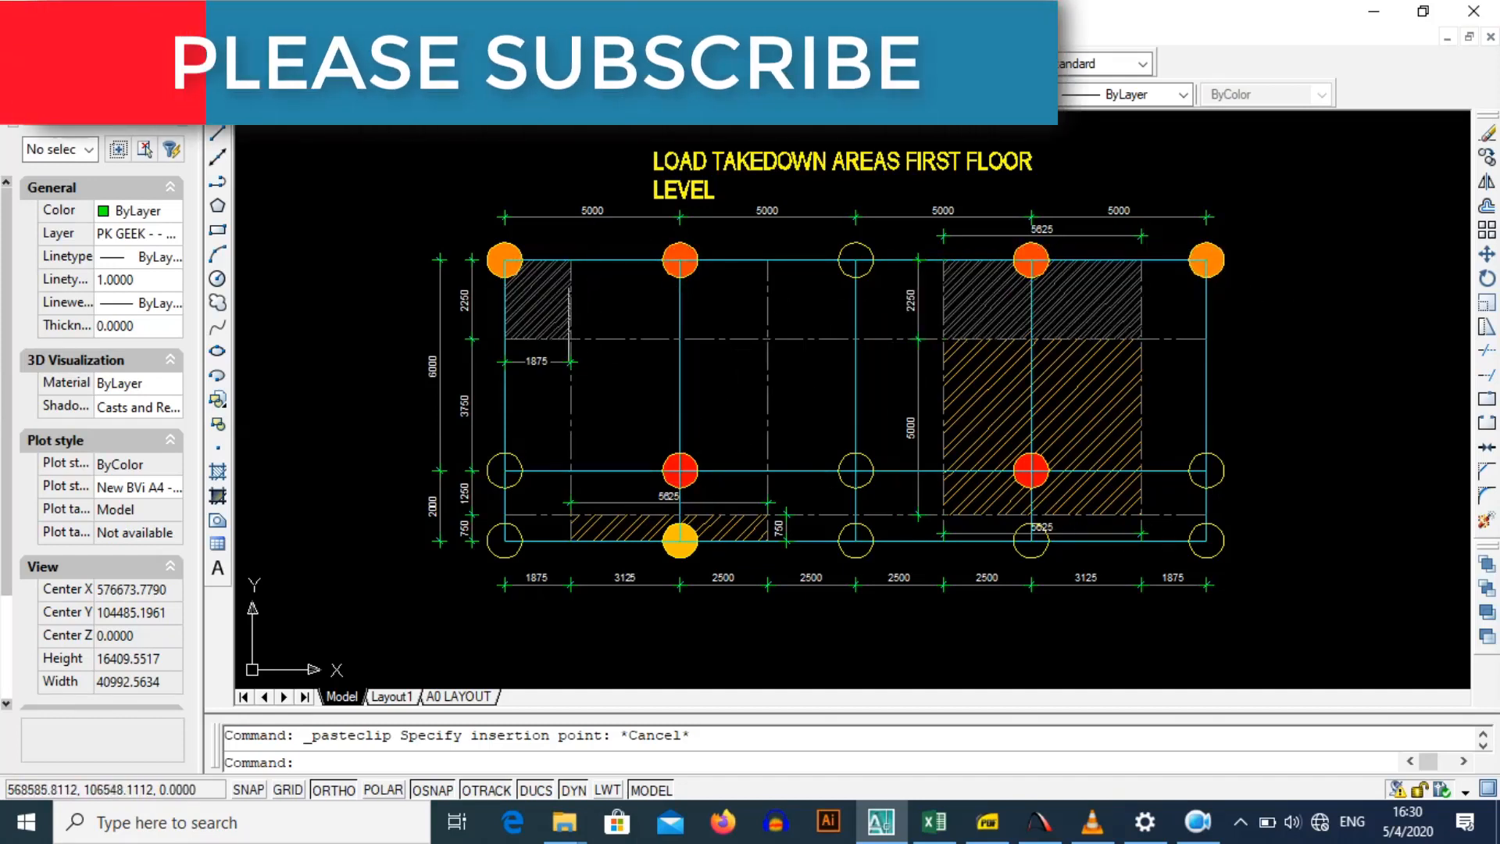
{"action": "scroll", "coordinate": [564, 353], "scroll_direction": "down", "scroll_amount": 4}
{"action": "left_click_drag", "start_coordinate": [542, 354], "coordinate": [619, 345]}
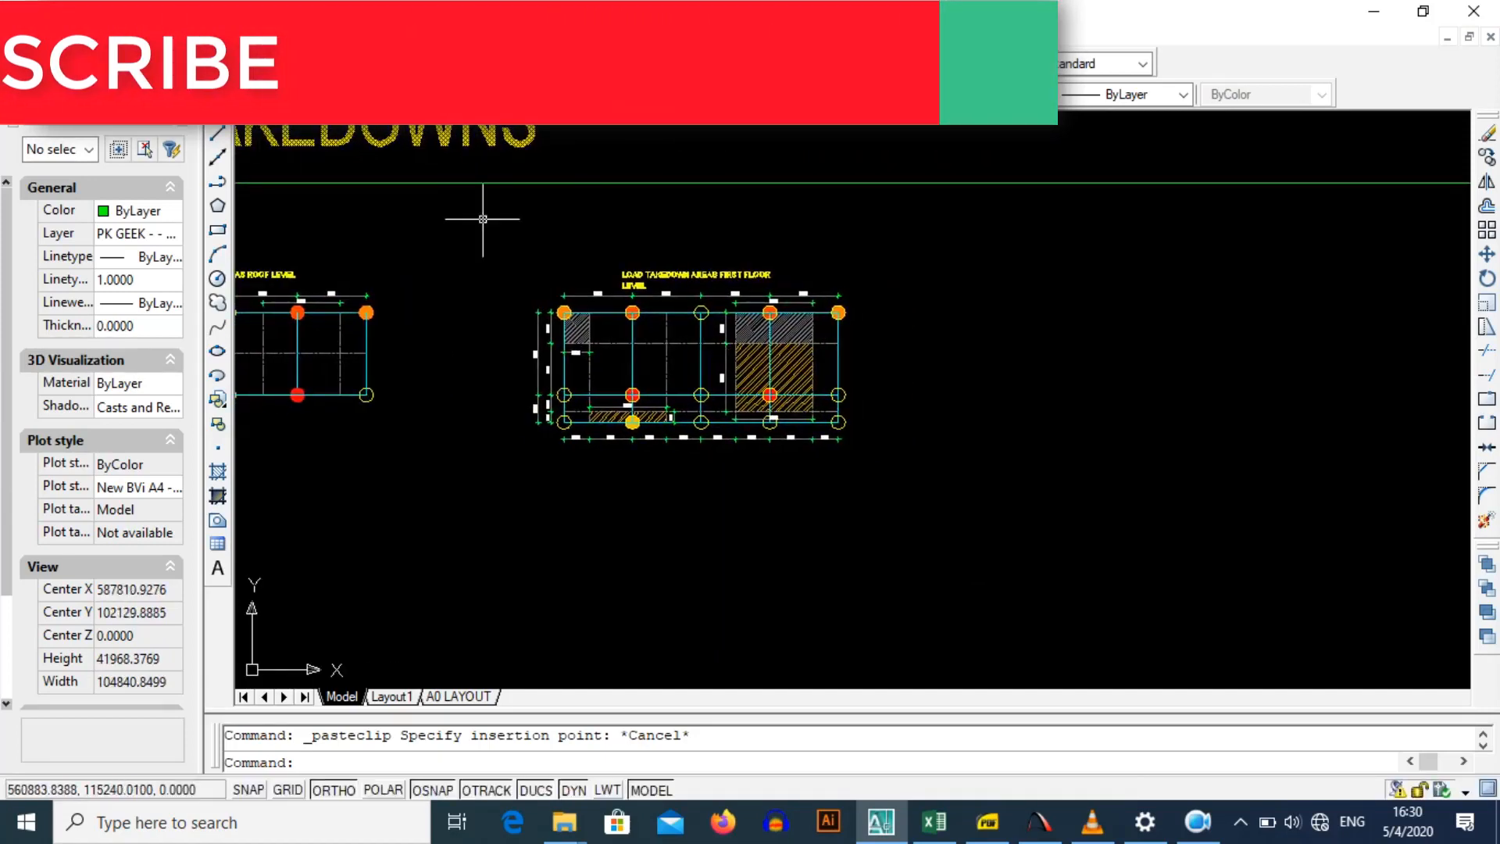
Step: Draw the new grid's left edge beside the first-floor takedown plan as 6000 and 2000 line segments running downwards
{"action": "left_click", "coordinate": [217, 133]}
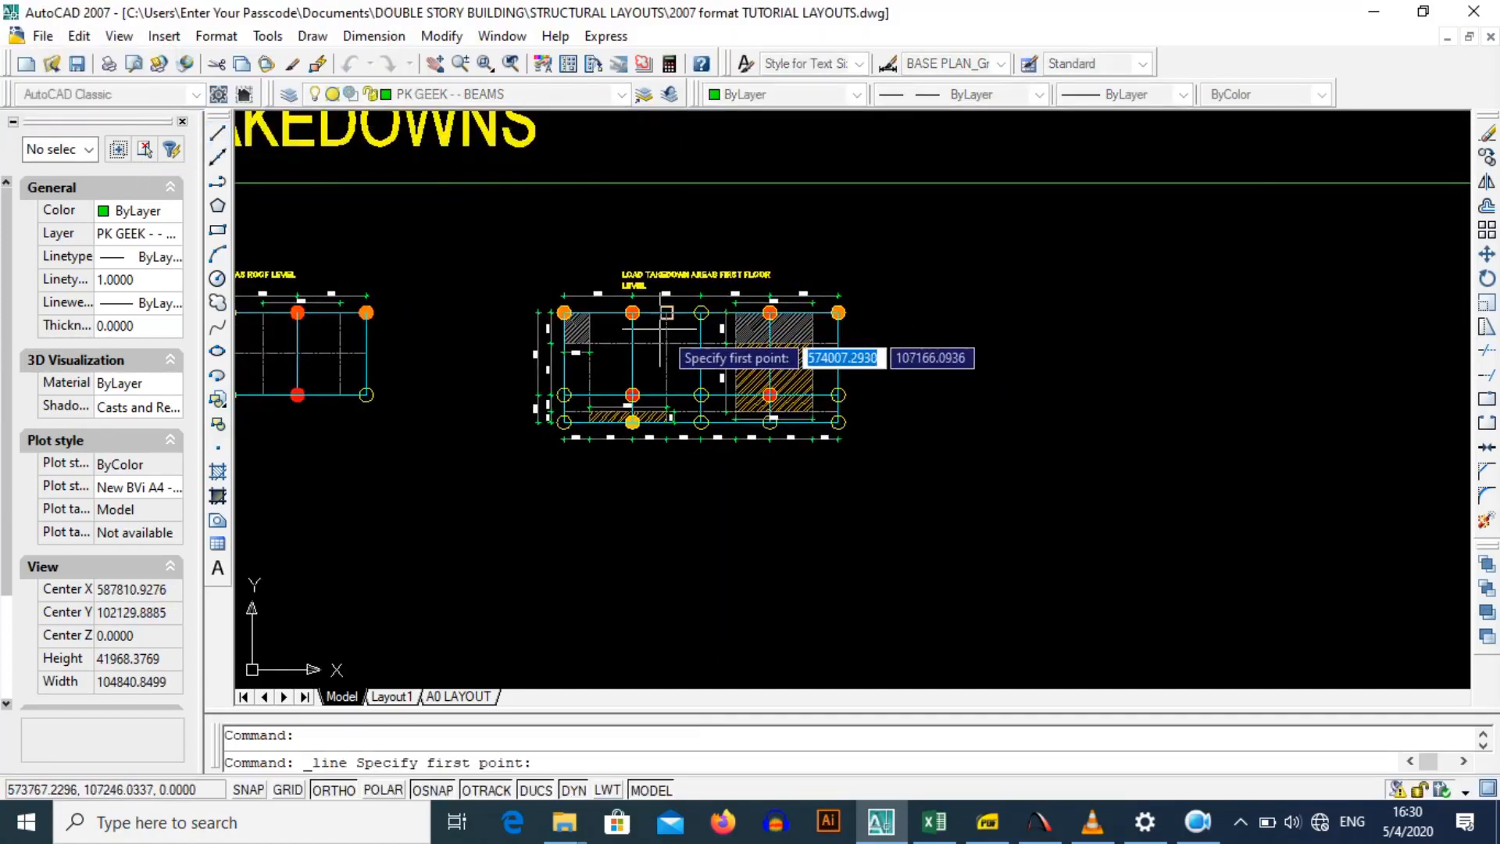
{"action": "left_click_drag", "start_coordinate": [1068, 364], "coordinate": [850, 366]}
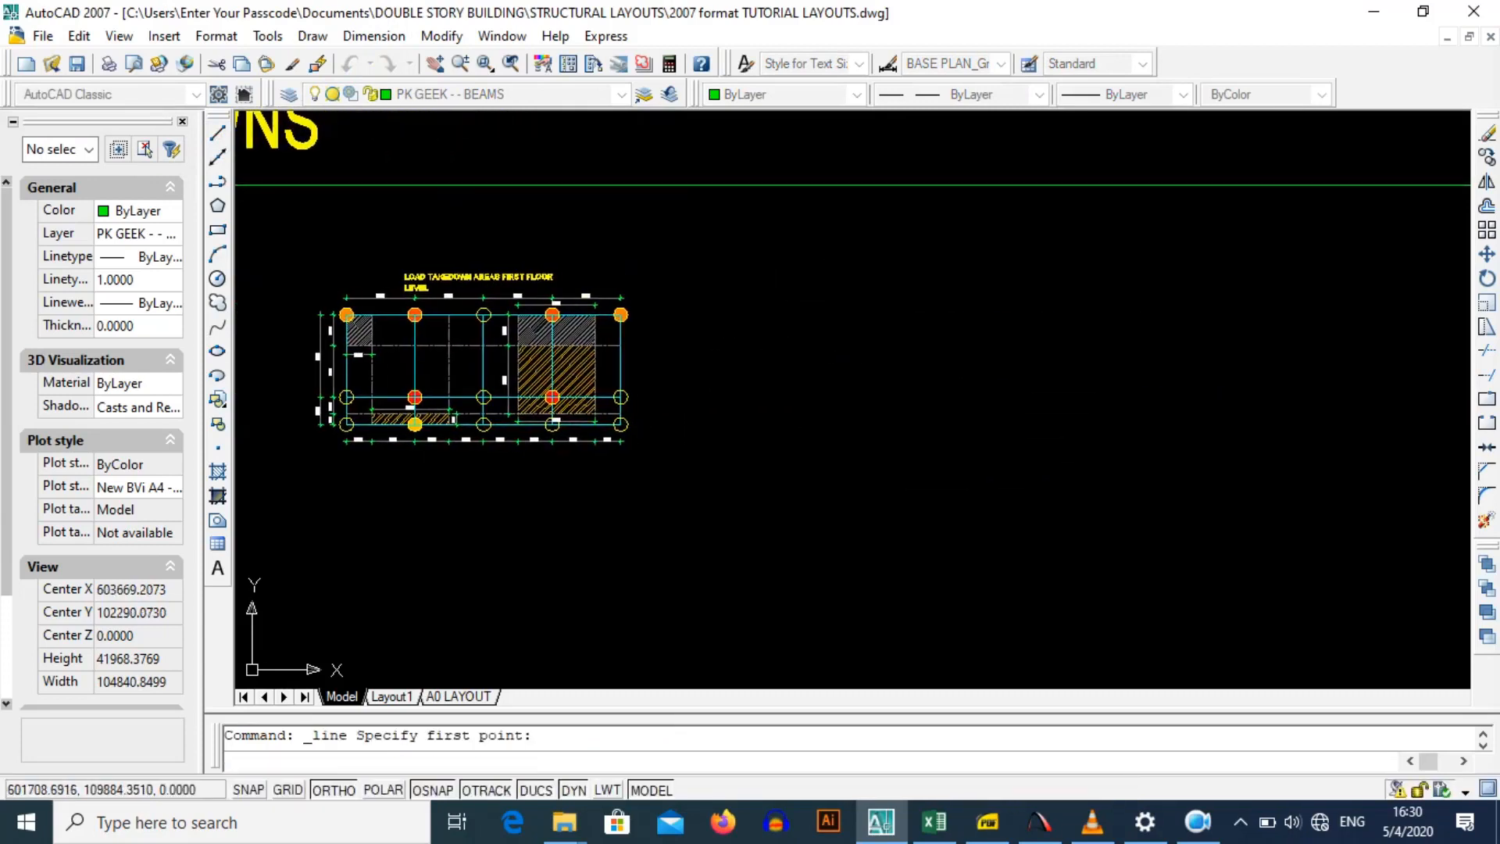
{"action": "left_click", "coordinate": [770, 295]}
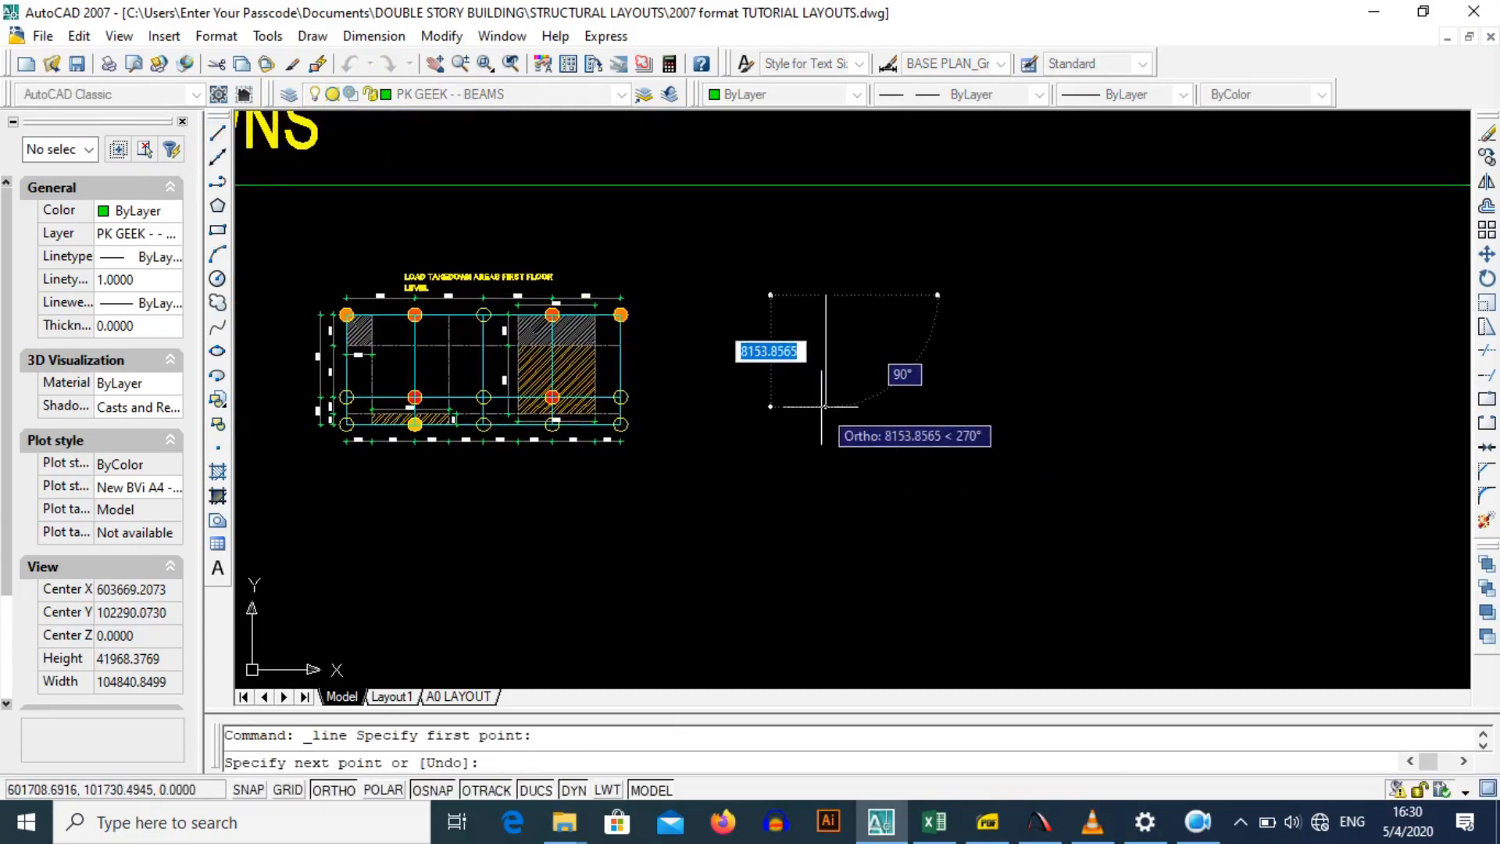
{"action": "type", "text": "6000"}
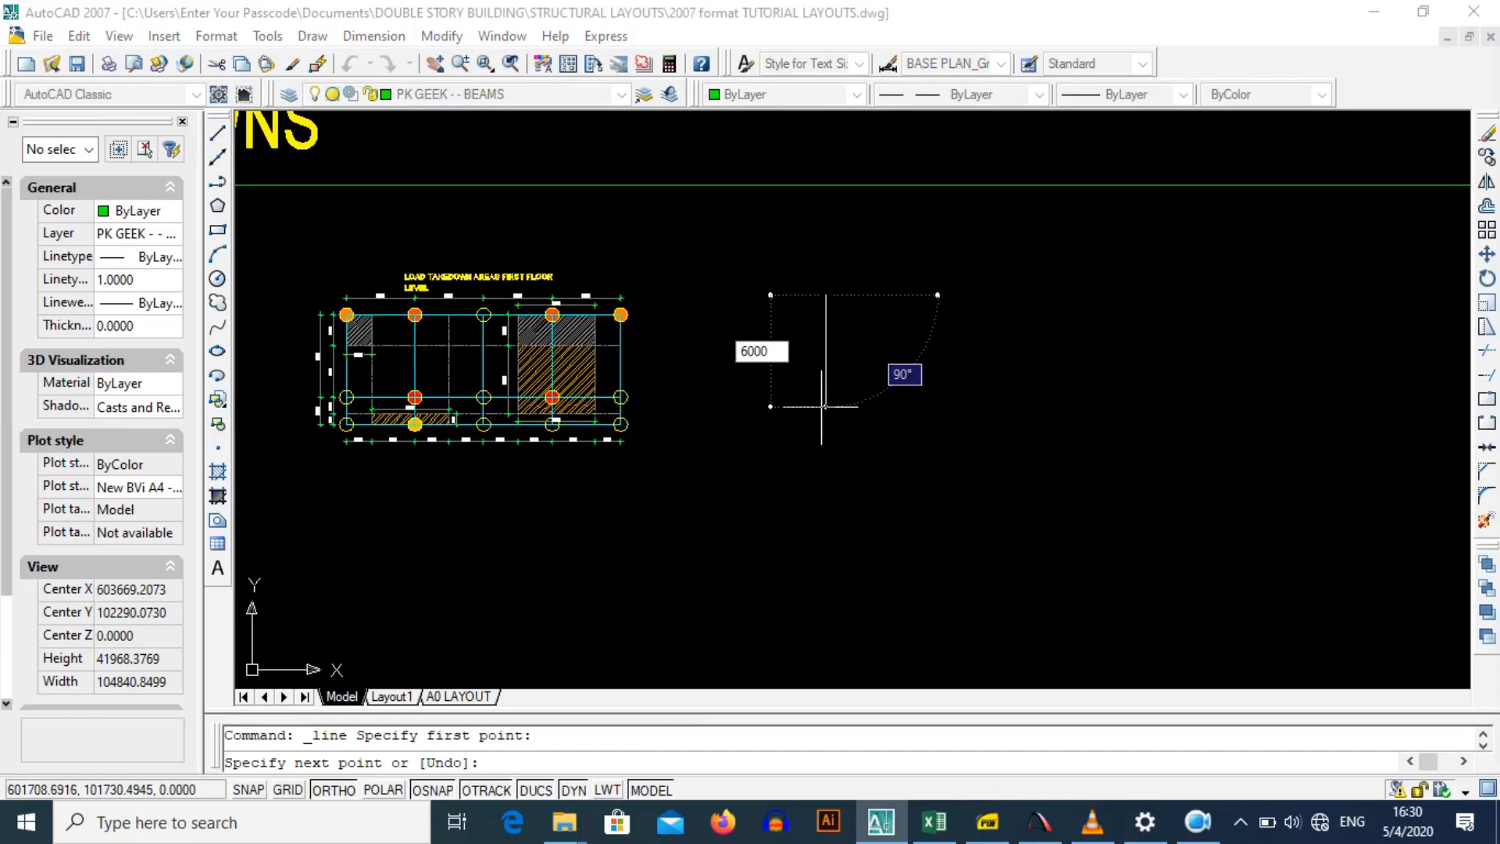
{"action": "key", "text": "Return"}
{"action": "type", "text": "2"}
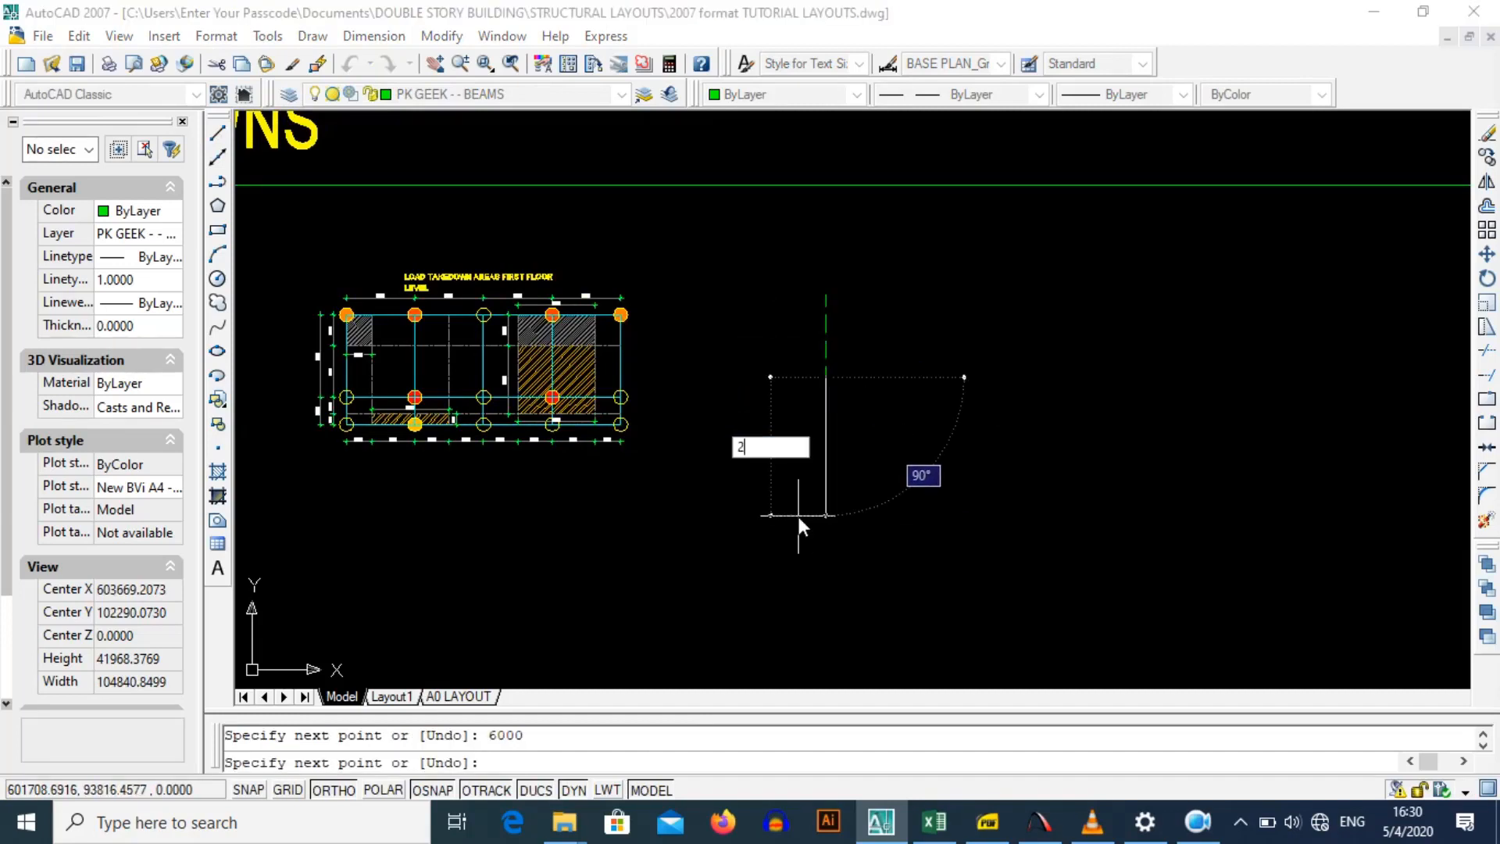
{"action": "type", "text": "000"}
{"action": "key", "text": "Return"}
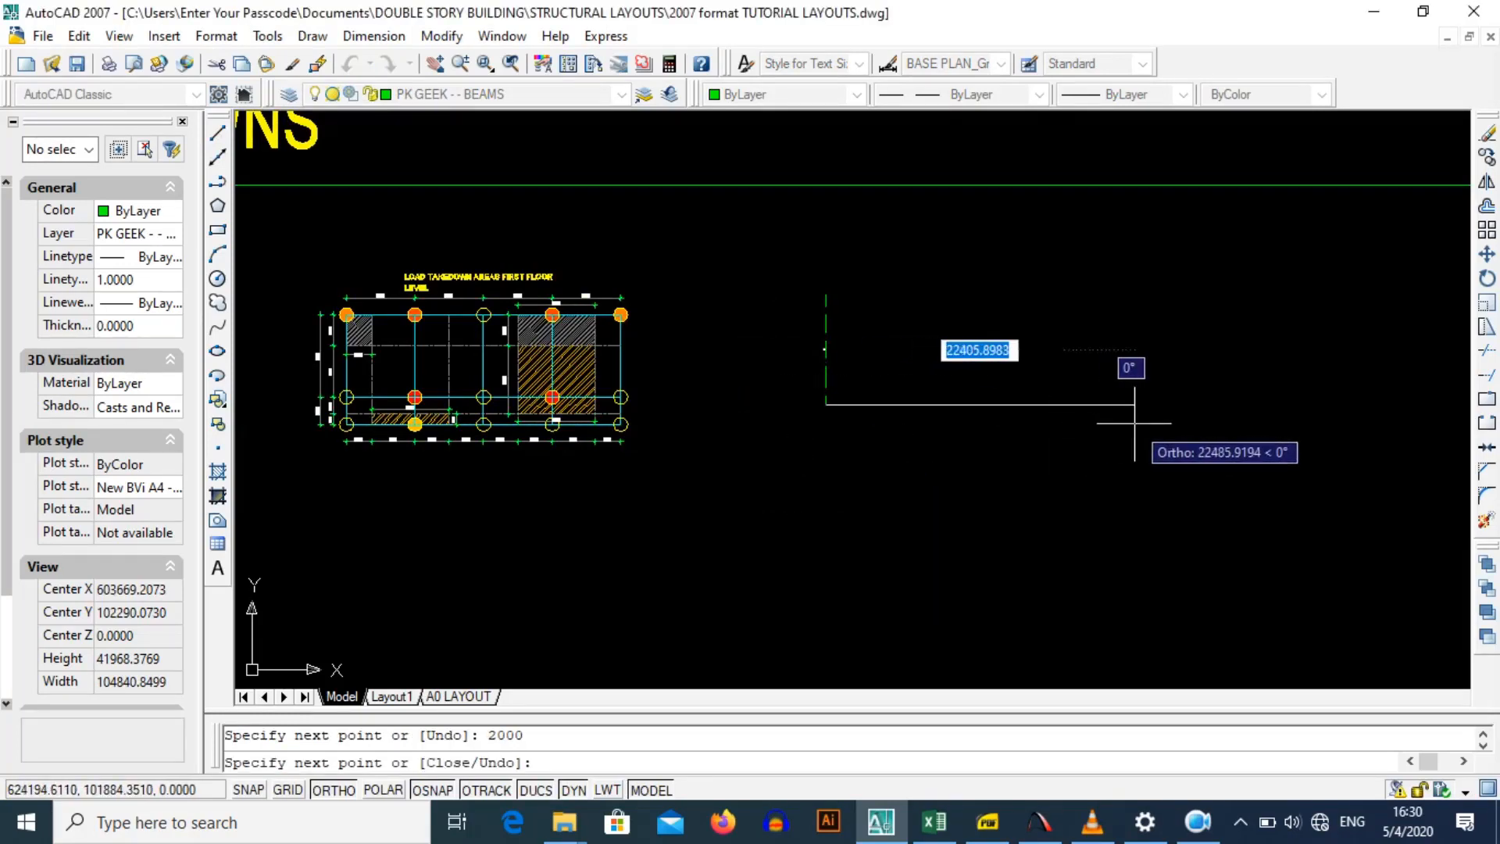
Step: Complete the grid outline with a 20000 bottom line, an 8000 right edge and a top line back to the start point
{"action": "type", "text": "2000"}
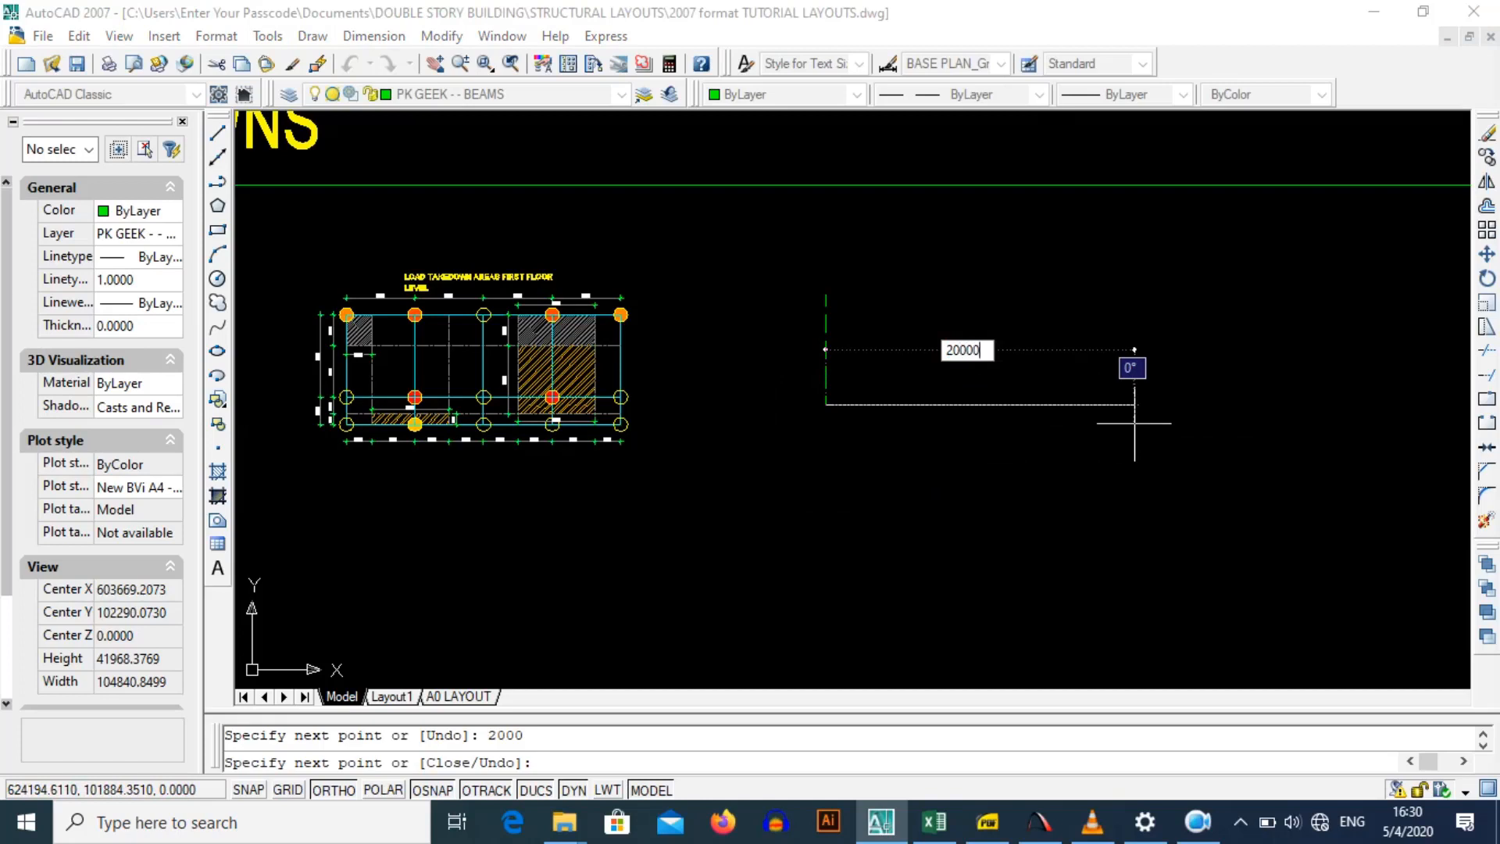
{"action": "type", "text": "0"}
{"action": "key", "text": "Return"}
{"action": "type", "text": "80"}
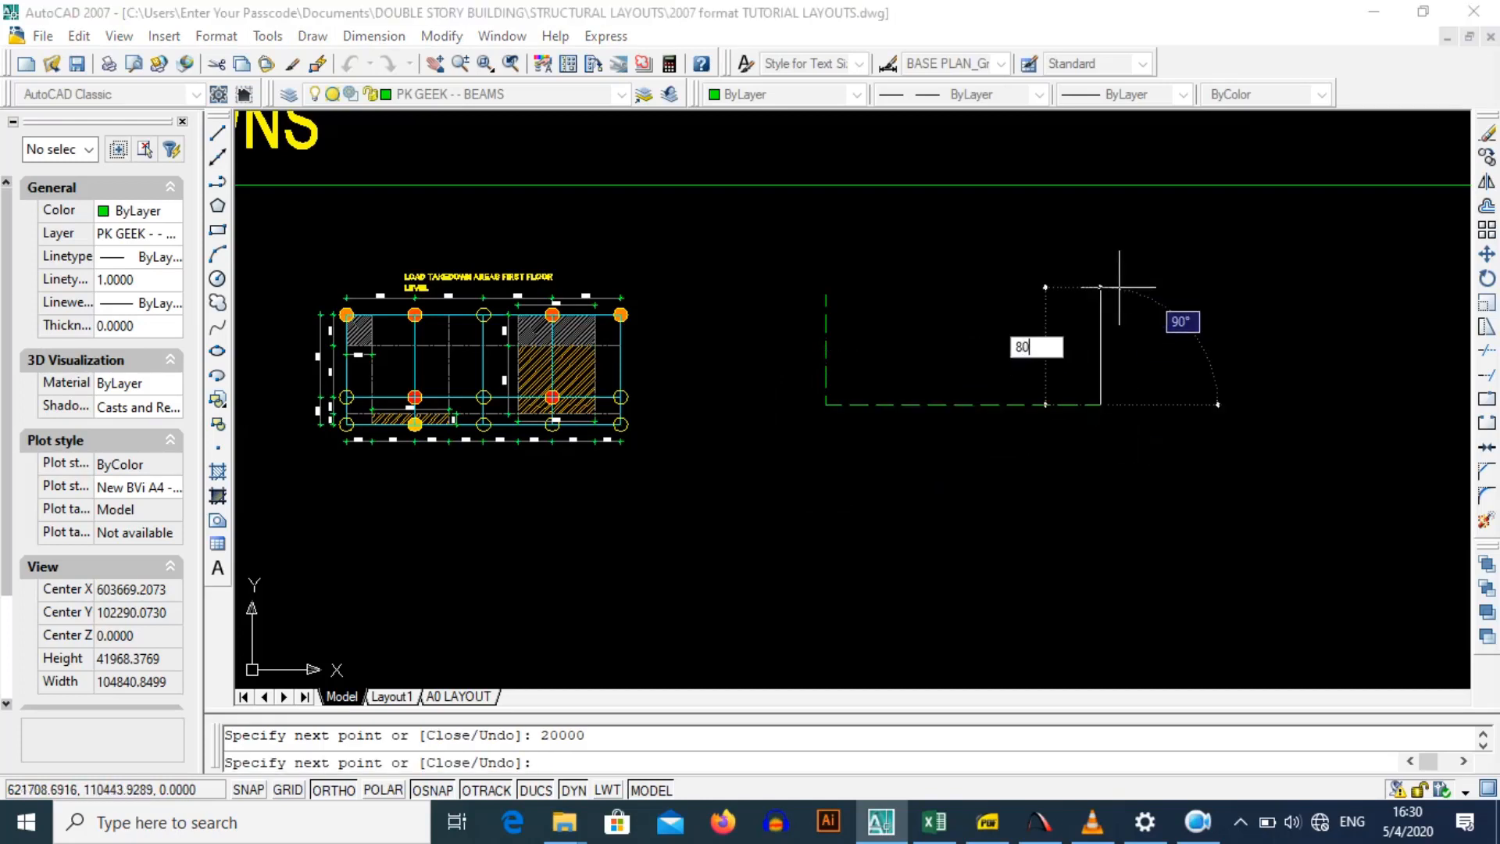
{"action": "type", "text": "00"}
{"action": "key", "text": "Return"}
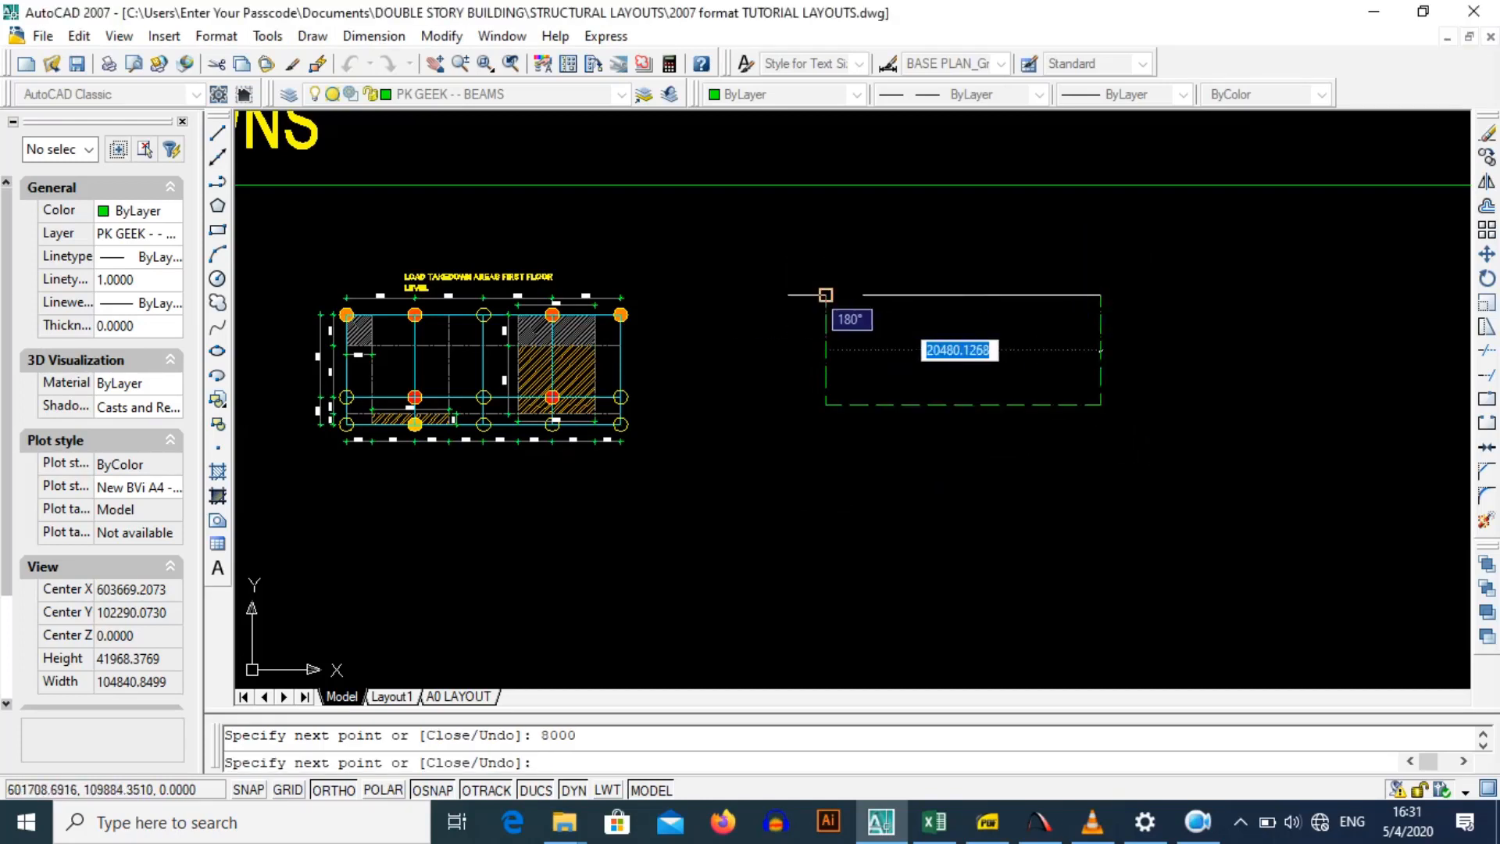
{"action": "left_click", "coordinate": [826, 296]}
{"action": "key", "text": "Escape"}
Step: Offset the 6000 left-edge line by 5000 successively to the right to create the three interior vertical grid lines
{"action": "left_click", "coordinate": [860, 331]}
{"action": "left_click", "coordinate": [804, 346]}
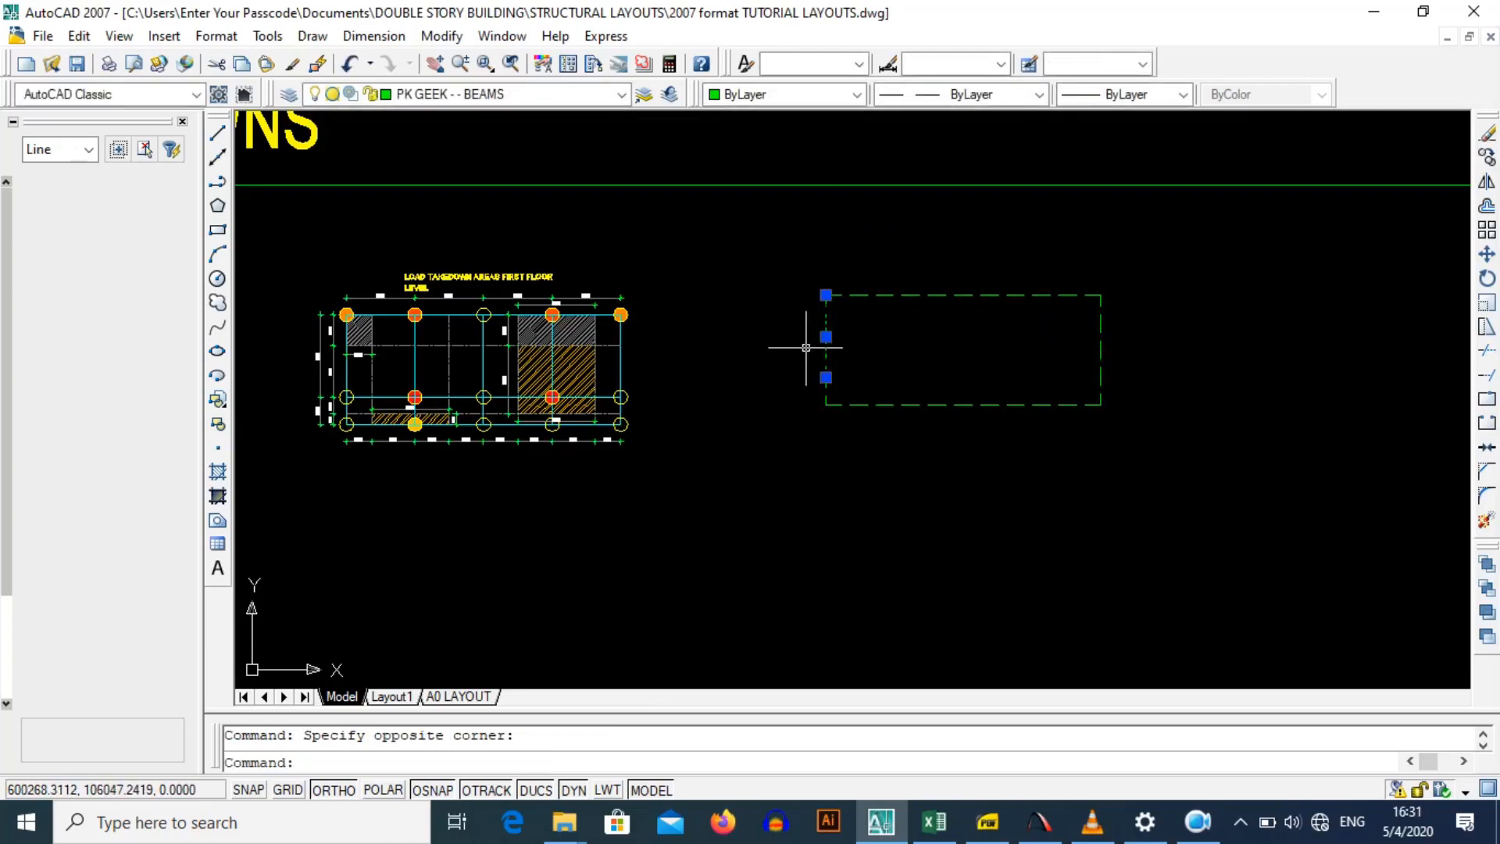
{"action": "left_click", "coordinate": [1485, 211]}
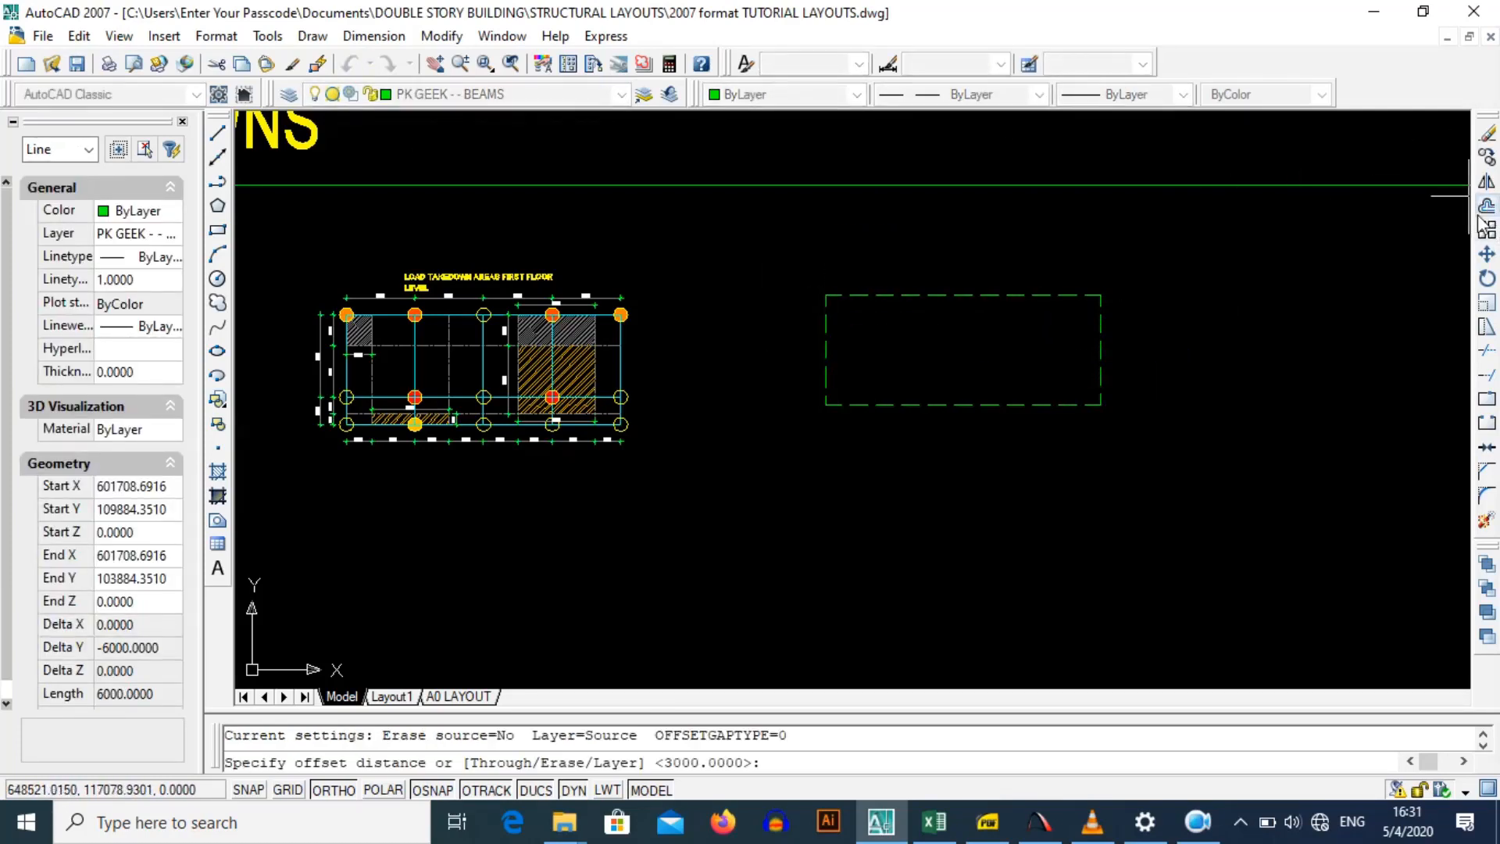
{"action": "type", "text": "5000"}
{"action": "key", "text": "Return"}
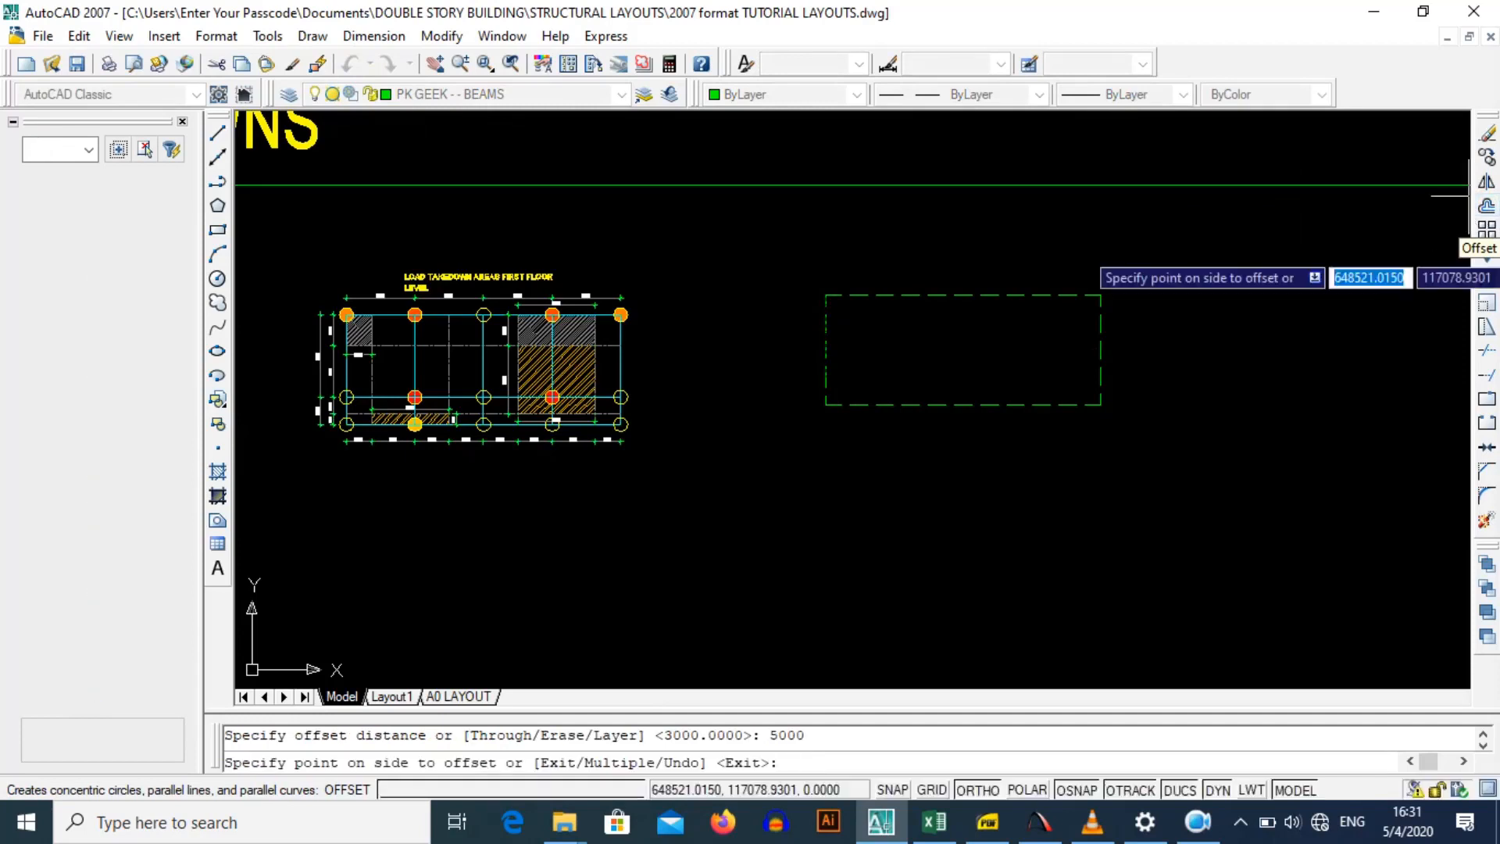
{"action": "left_click", "coordinate": [923, 371]}
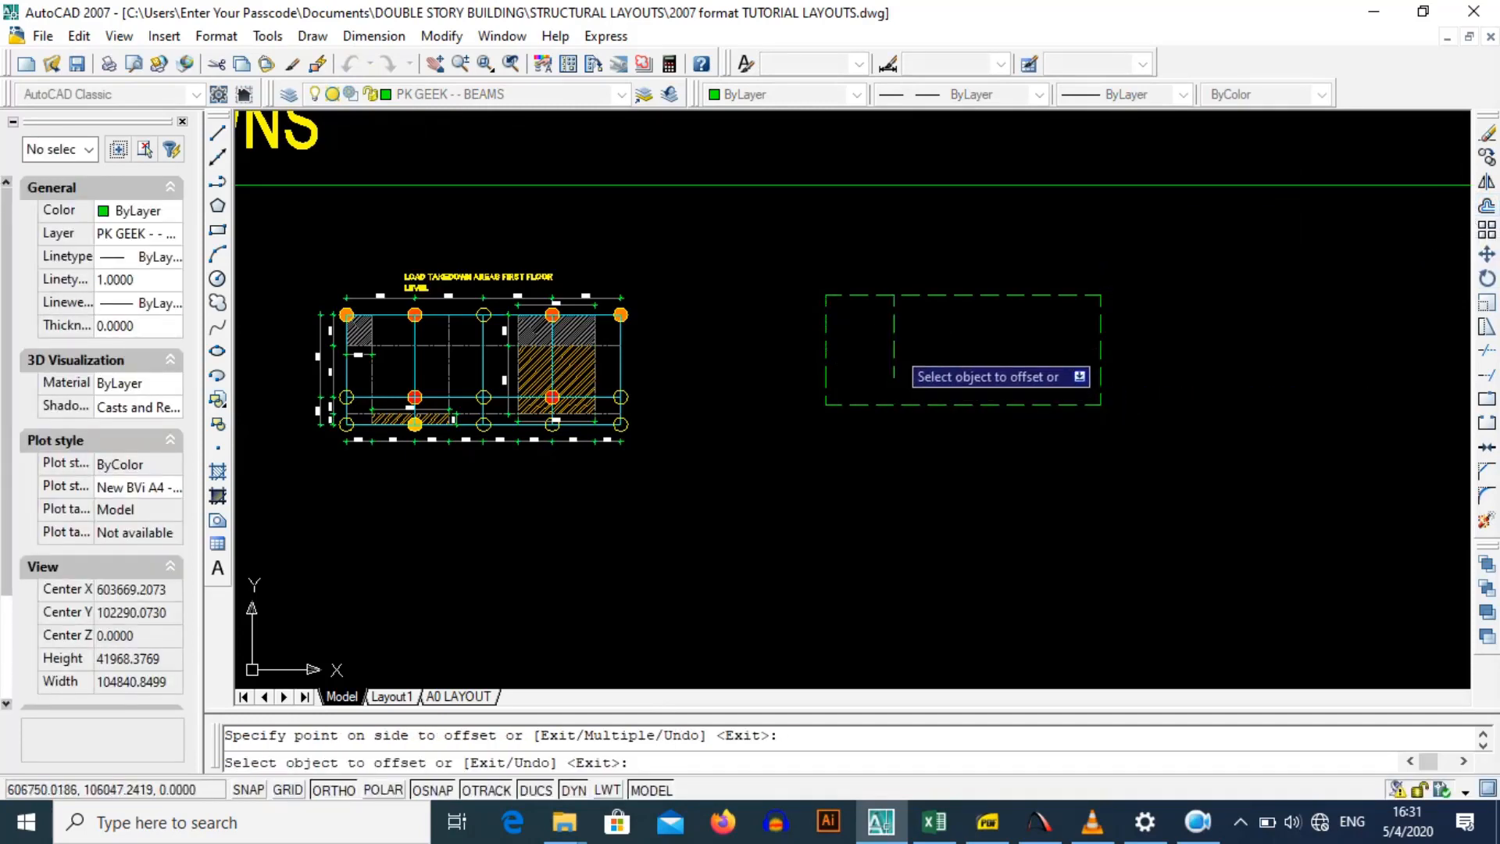
{"action": "left_click", "coordinate": [894, 346]}
{"action": "left_click", "coordinate": [962, 349]}
{"action": "left_click", "coordinate": [963, 346]}
{"action": "left_click", "coordinate": [1050, 347]}
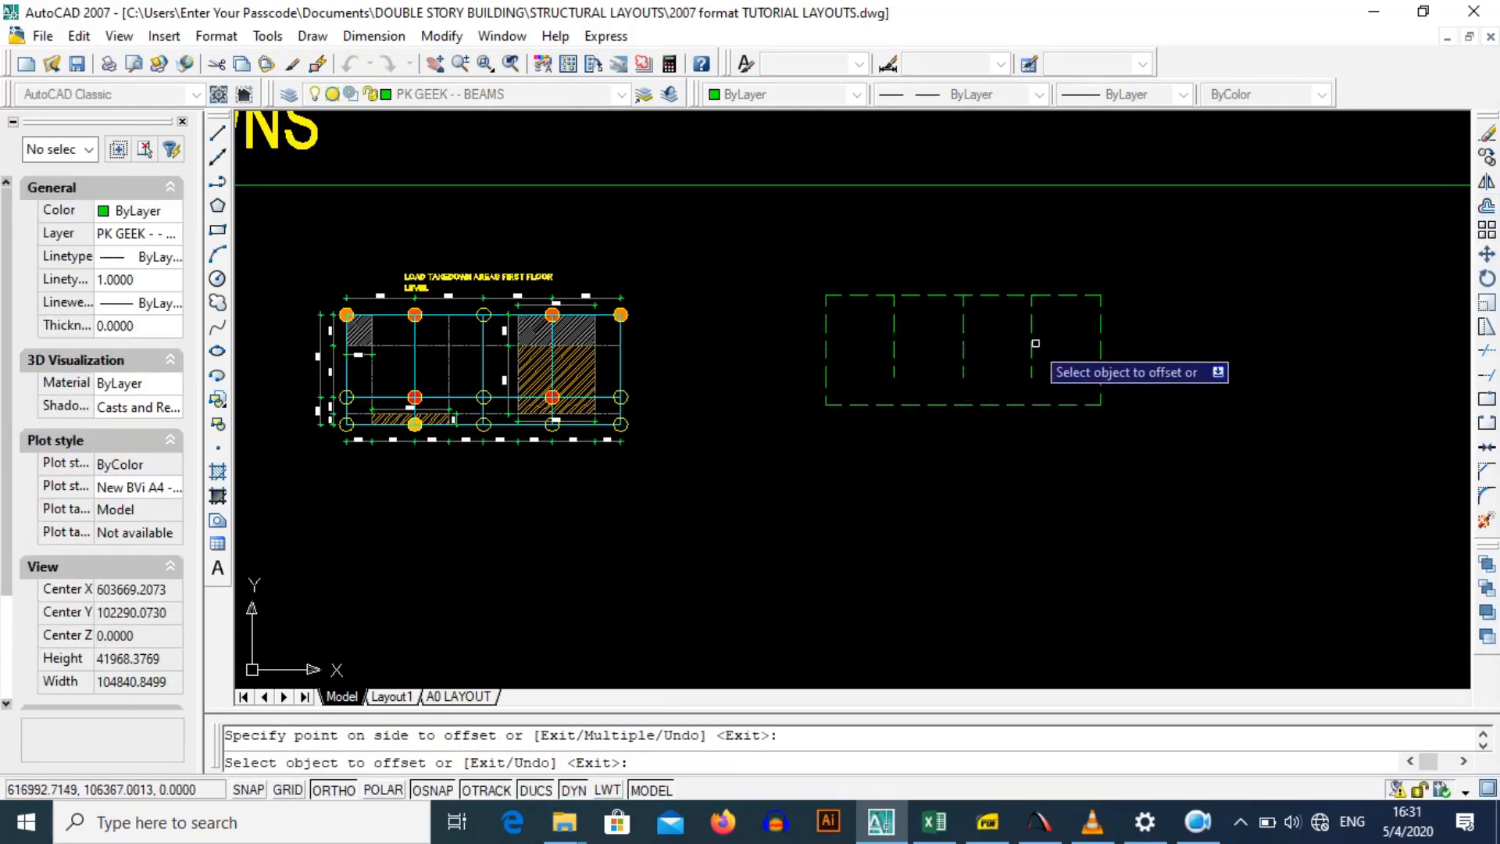
{"action": "key", "text": "Escape"}
Step: Offset the lower 2000 left-edge segment successively by 5000 to extend the three interior grid lines to the bottom line
{"action": "key", "text": "Return"}
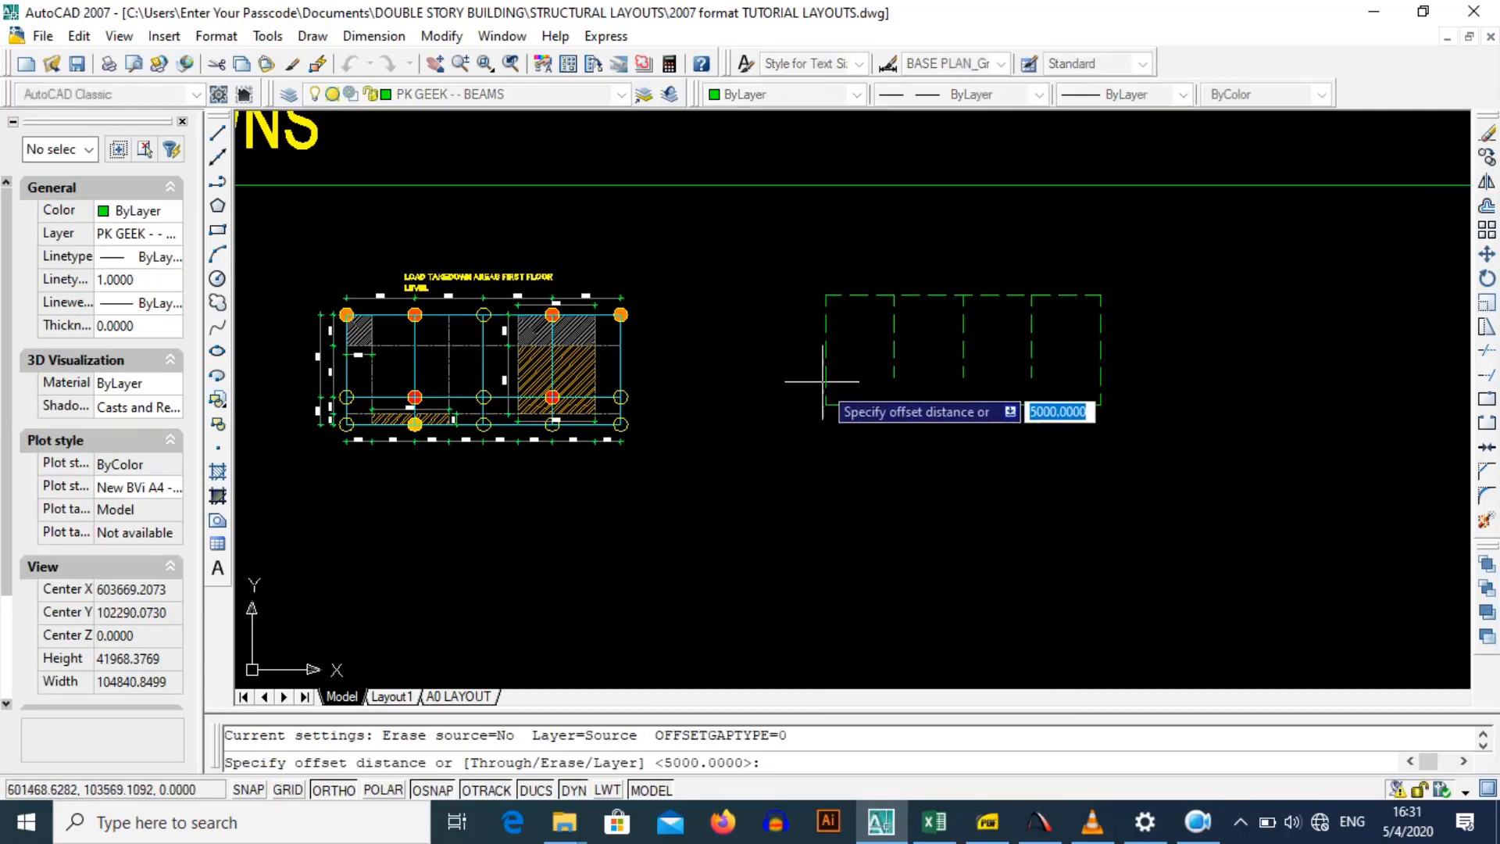
{"action": "key", "text": "Return"}
{"action": "left_click", "coordinate": [826, 391]}
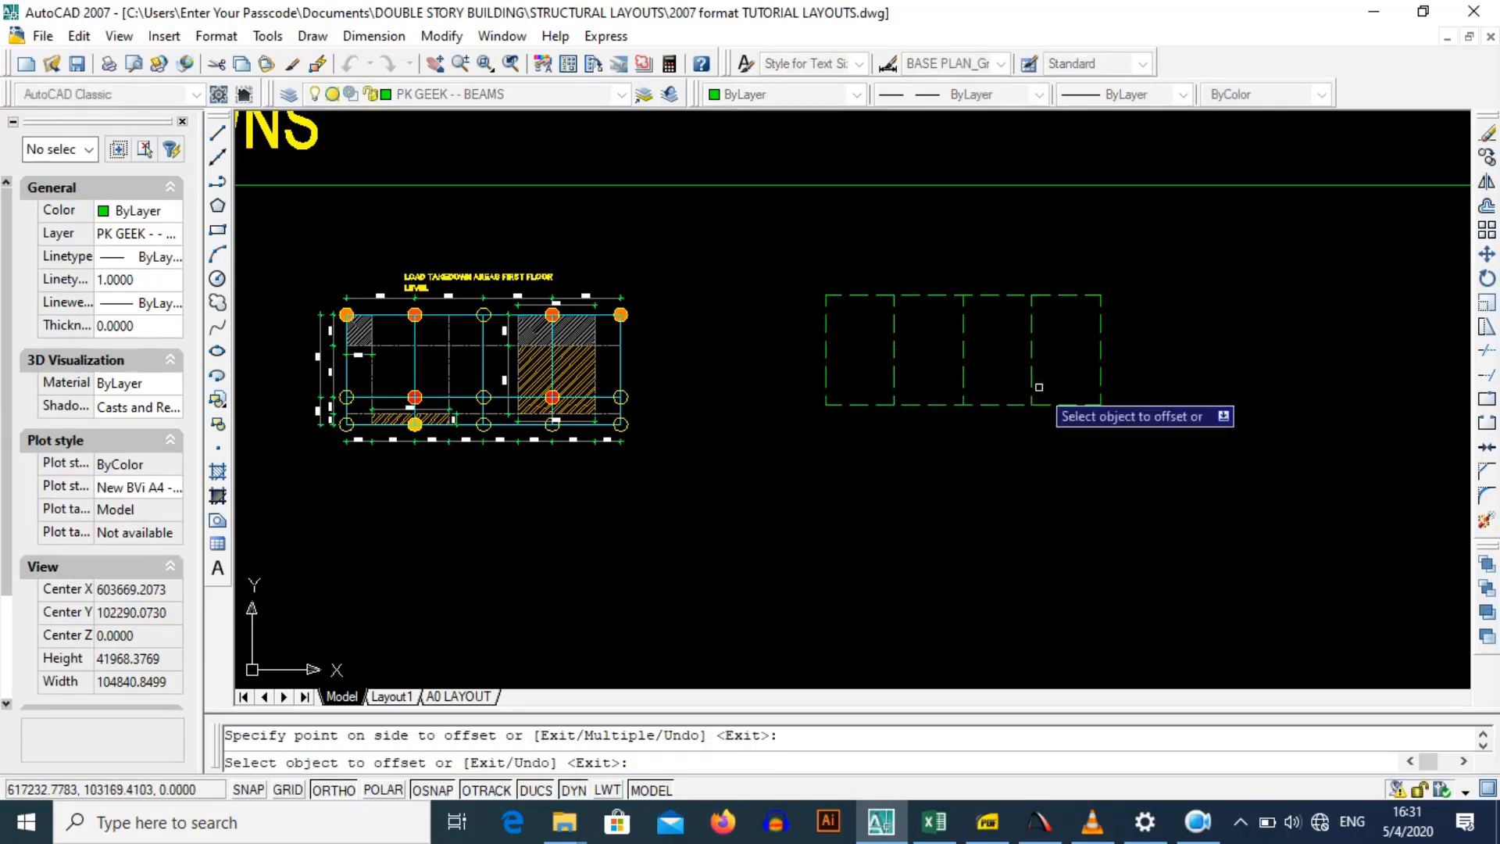
{"action": "key", "text": "Escape"}
Step: Match the properties of all new grid lines to a cyan grid line in the first-floor takedown plan
{"action": "type", "text": "MA"}
{"action": "key", "text": "Return"}
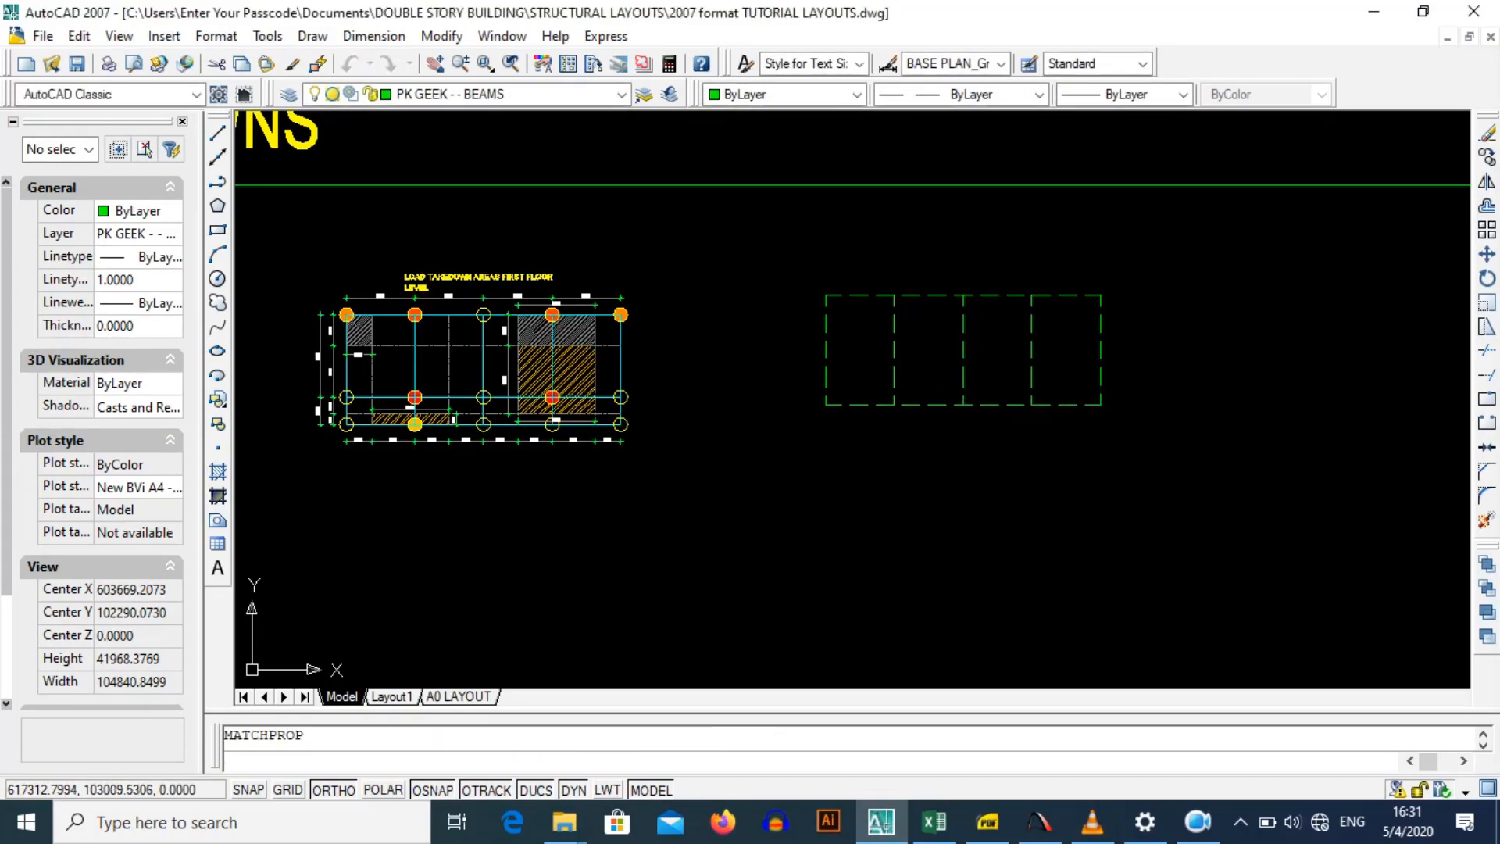
{"action": "scroll", "coordinate": [471, 368], "scroll_direction": "up", "scroll_amount": 3}
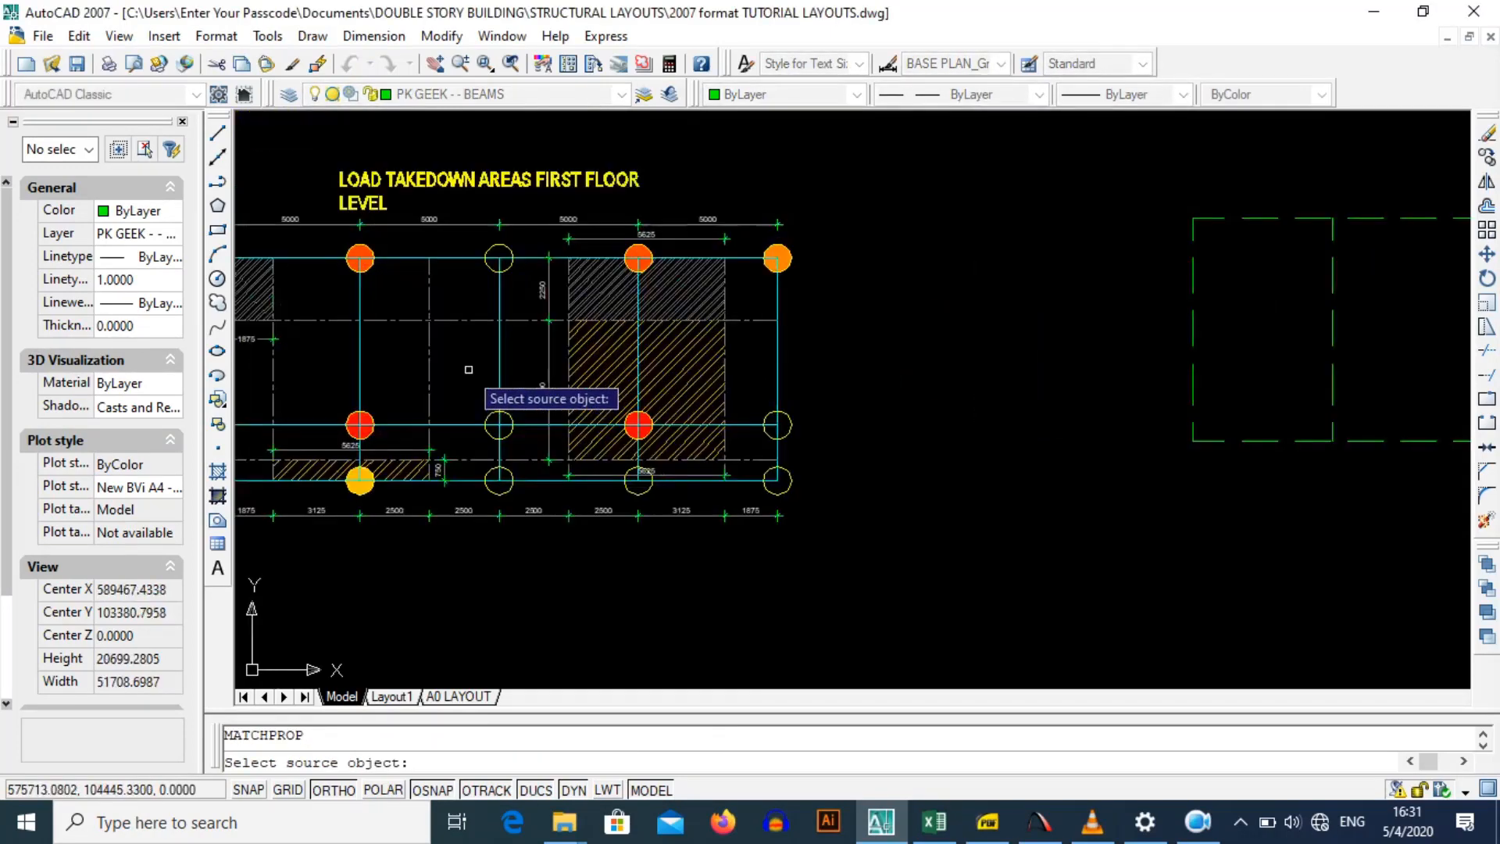
{"action": "left_click", "coordinate": [360, 356]}
{"action": "scroll", "coordinate": [904, 385], "scroll_direction": "down", "scroll_amount": 4}
{"action": "scroll", "coordinate": [1095, 361], "scroll_direction": "up", "scroll_amount": 2}
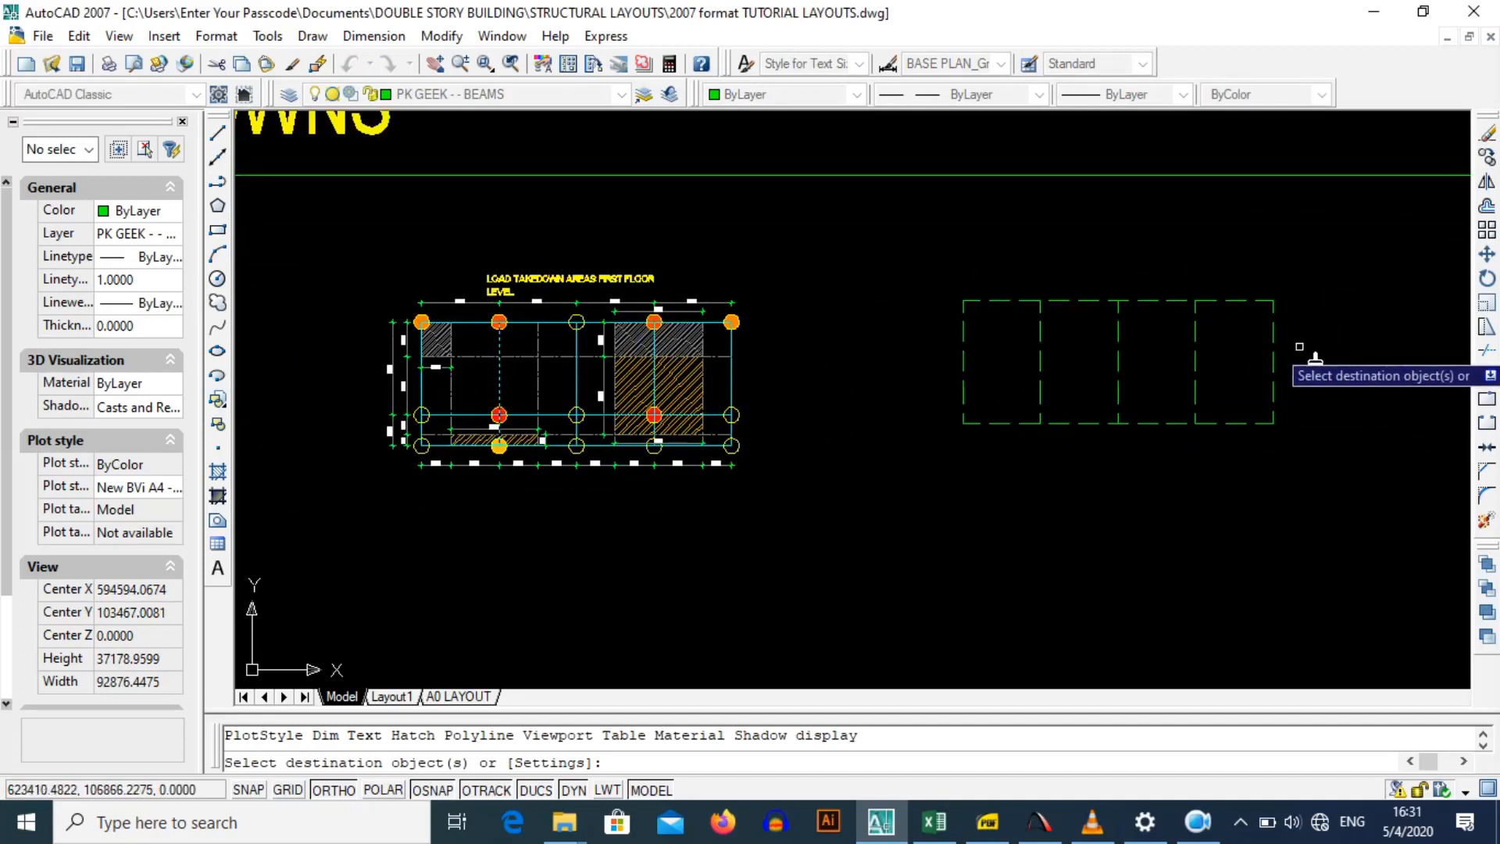
{"action": "left_click", "coordinate": [1306, 349]}
{"action": "left_click", "coordinate": [914, 383]}
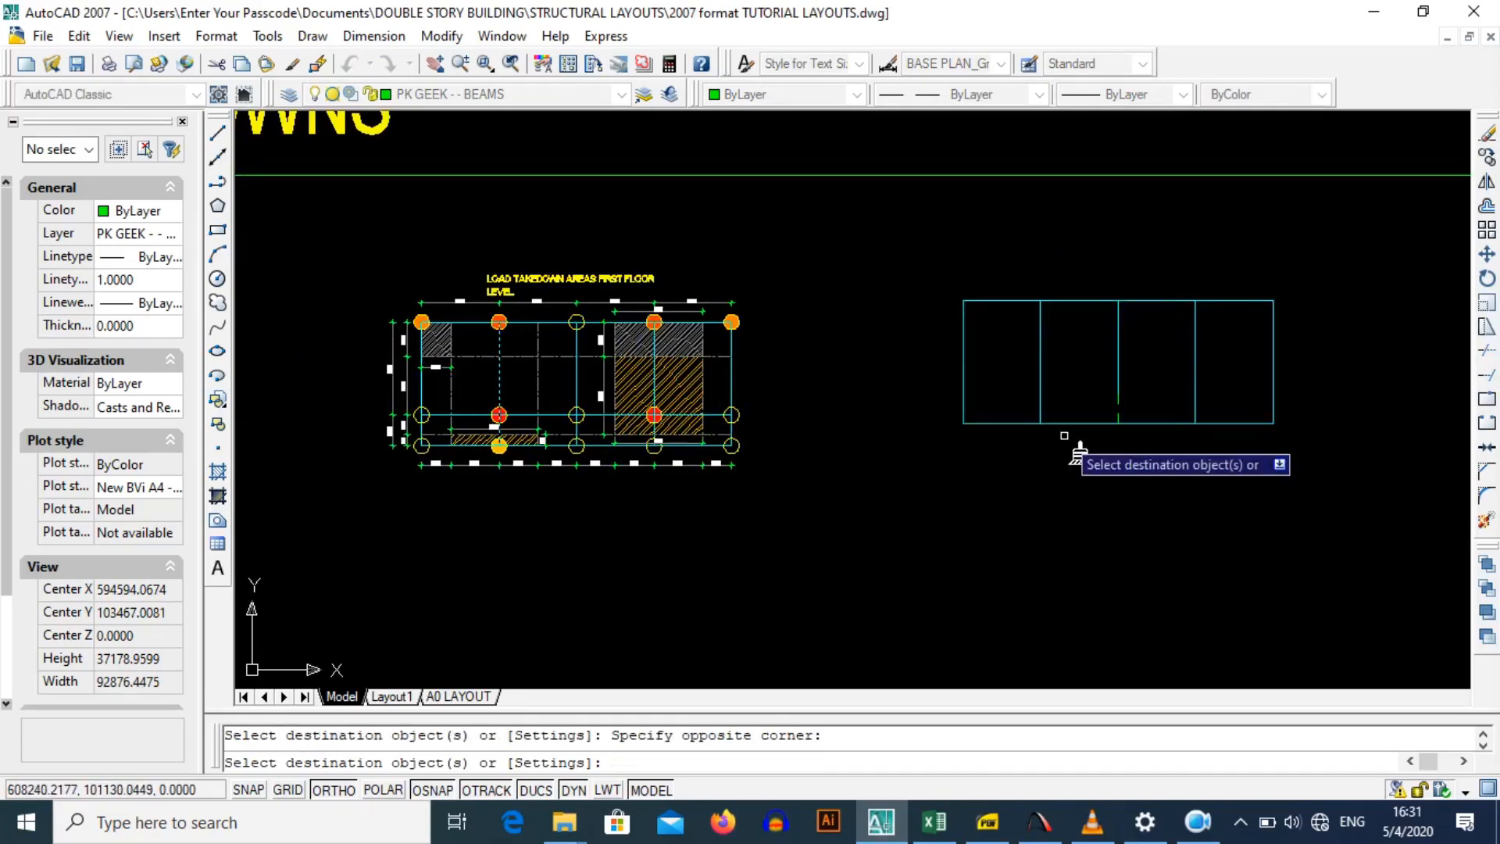
{"action": "key", "text": "Escape"}
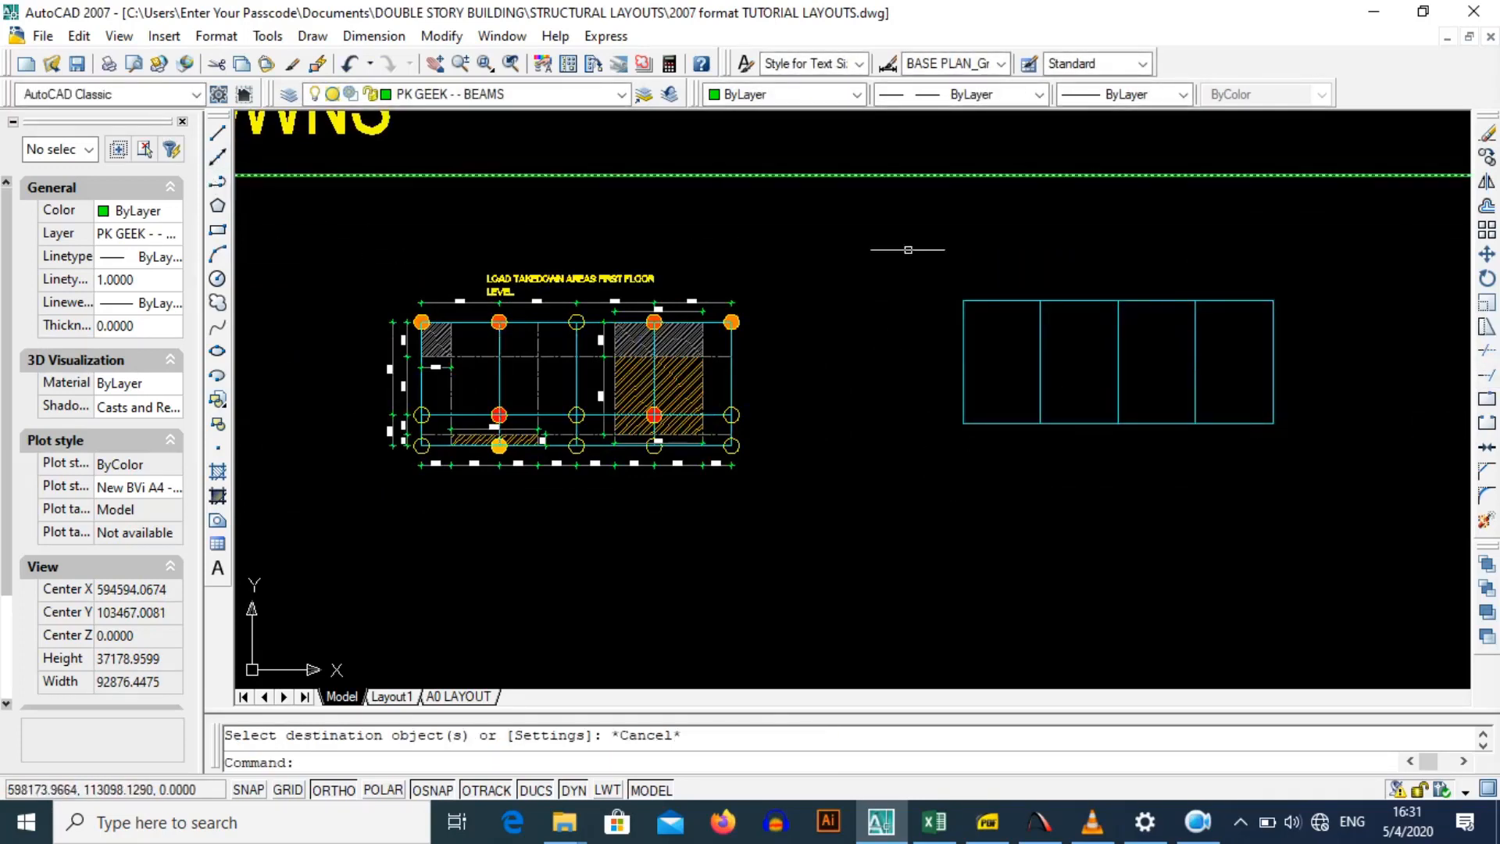
Step: Copy the new grid's top line down 6000 to the joint between the left-edge segments
{"action": "left_click", "coordinate": [1005, 292]}
{"action": "left_click", "coordinate": [998, 325]}
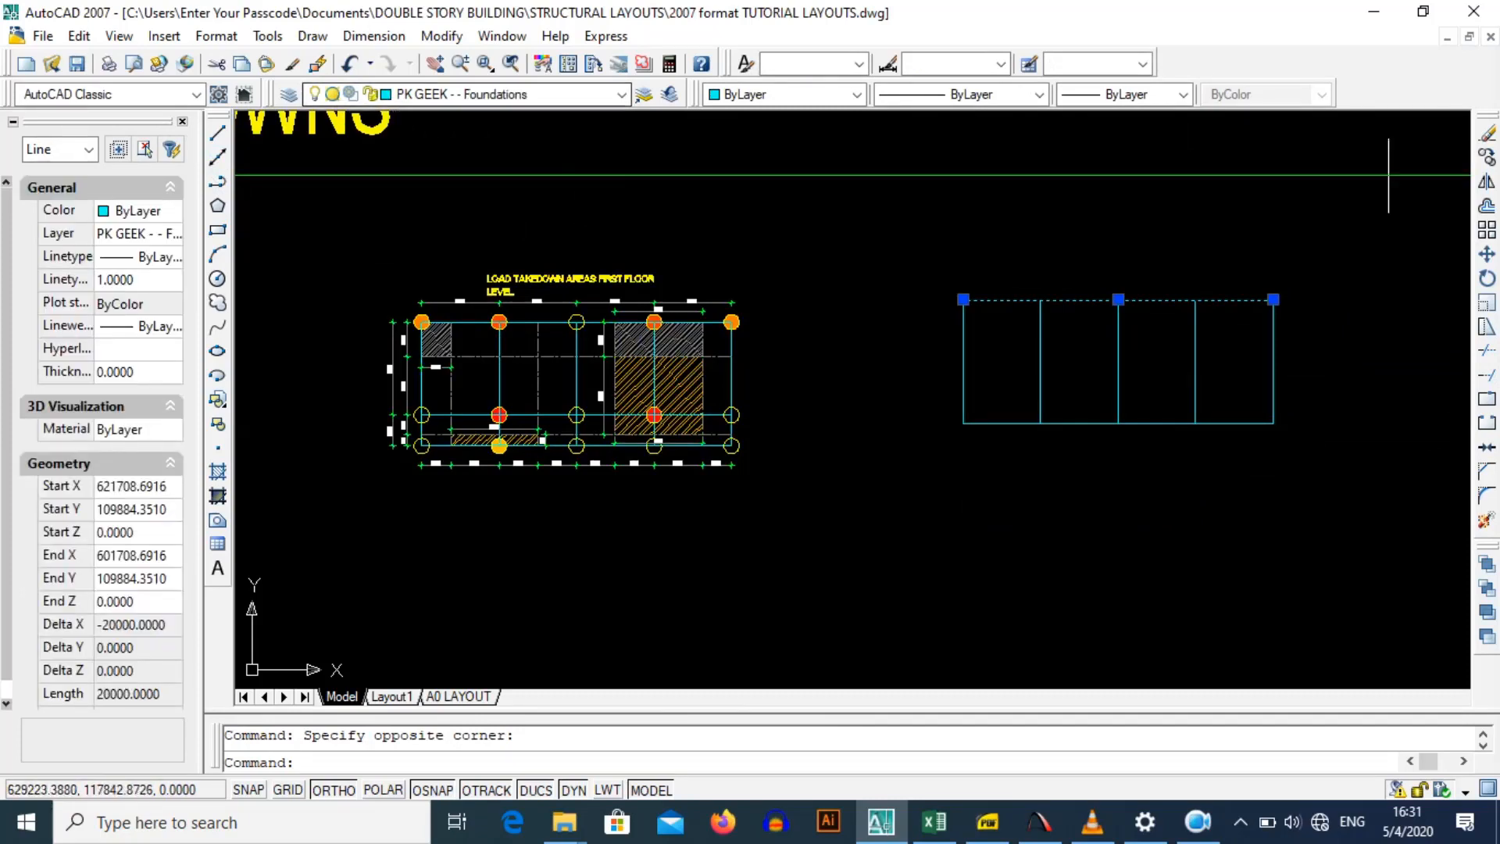
{"action": "left_click", "coordinate": [1487, 156]}
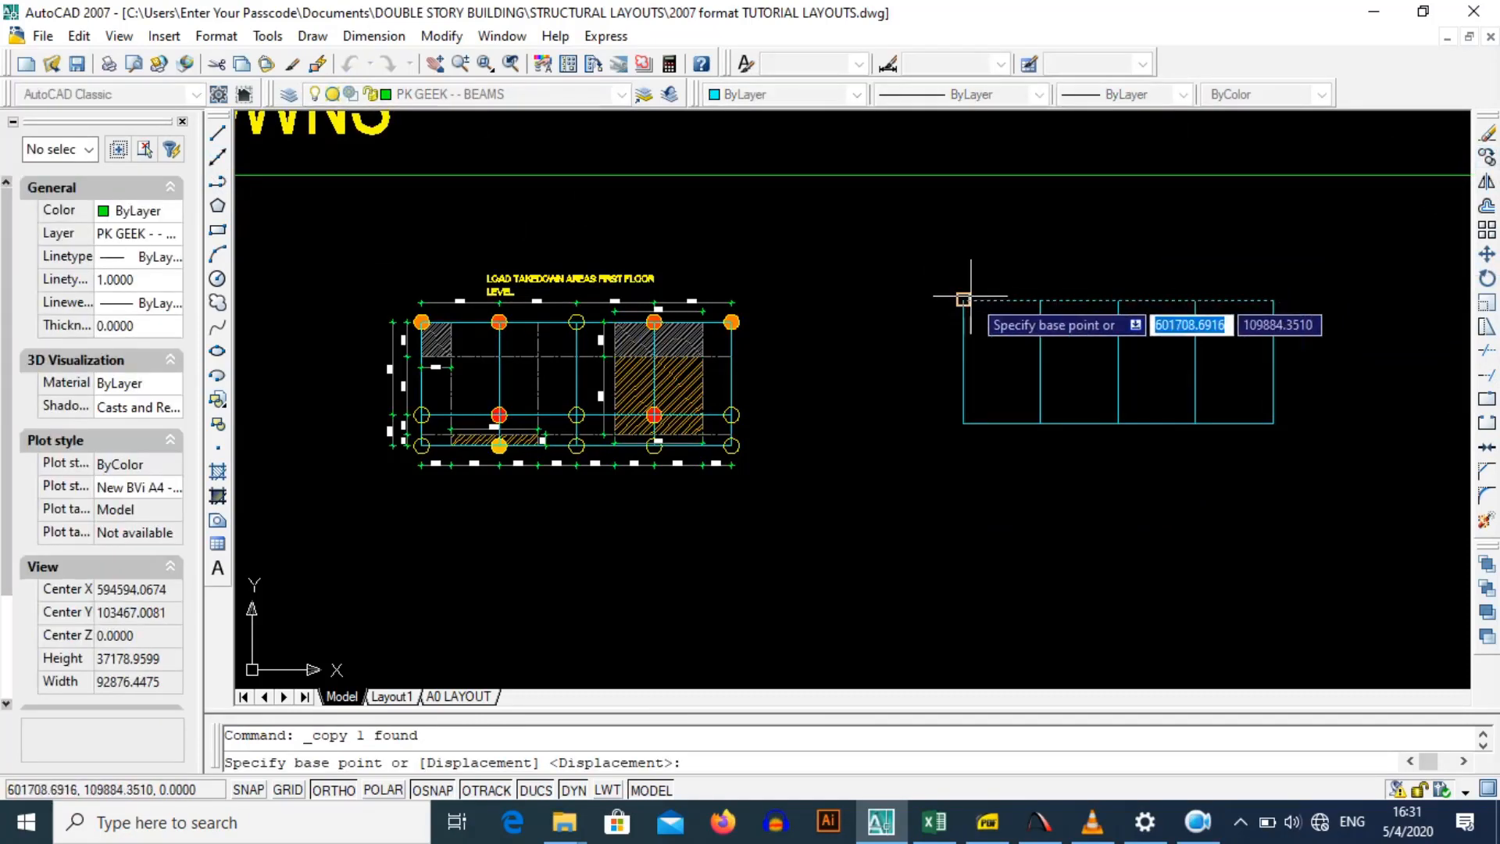
{"action": "left_click", "coordinate": [963, 301]}
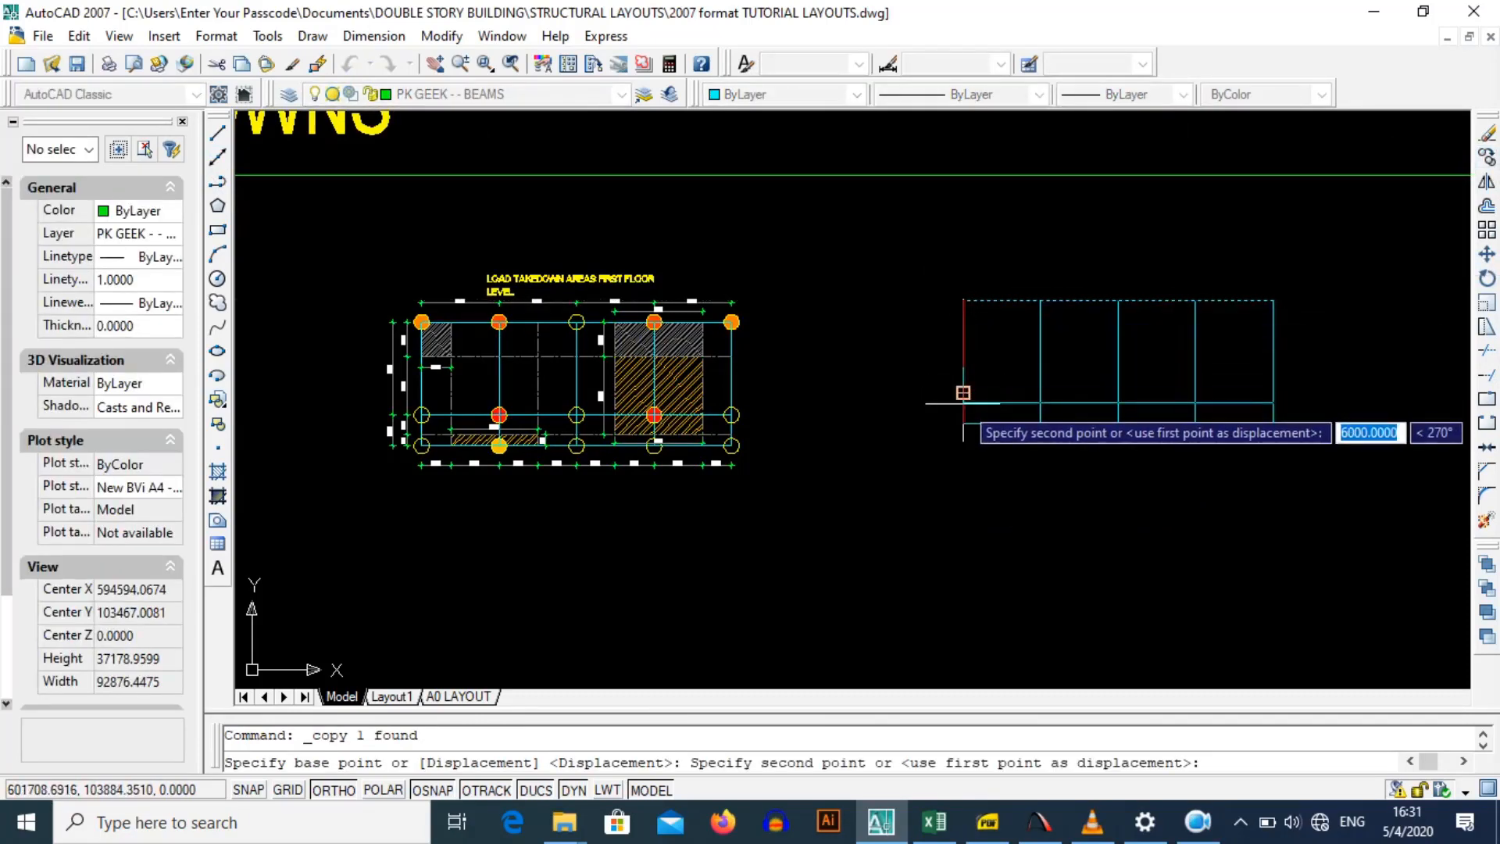
{"action": "left_click", "coordinate": [963, 393]}
{"action": "key", "text": "Escape"}
Step: Inspect the new grid and compare it with the first-floor load takedown plan
{"action": "scroll", "coordinate": [1019, 373], "scroll_direction": "down", "scroll_amount": 2}
{"action": "scroll", "coordinate": [1040, 383], "scroll_direction": "up", "scroll_amount": 5}
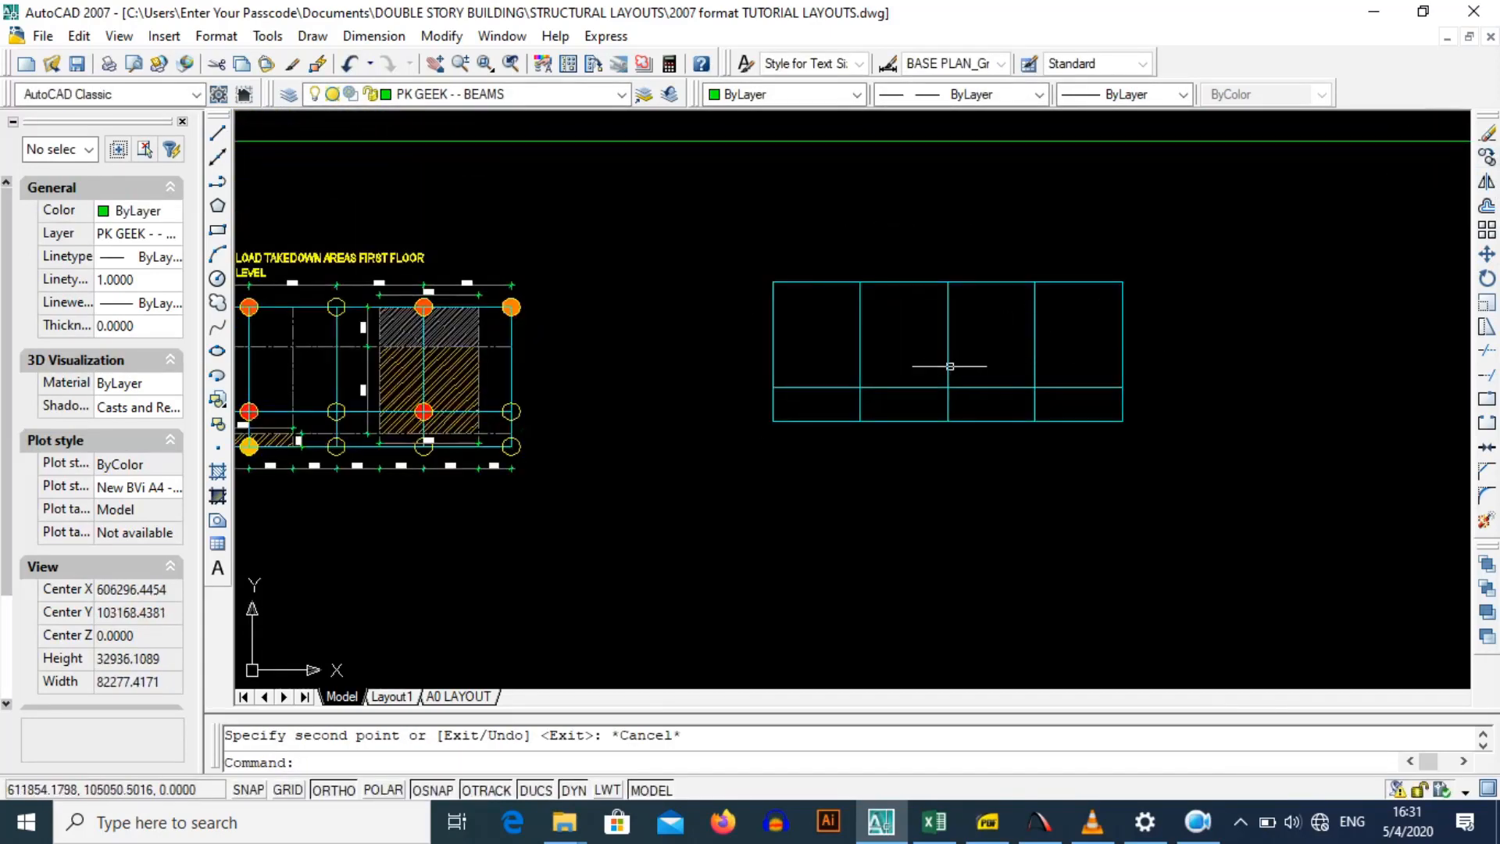
{"action": "scroll", "coordinate": [774, 336], "scroll_direction": "up", "scroll_amount": 3}
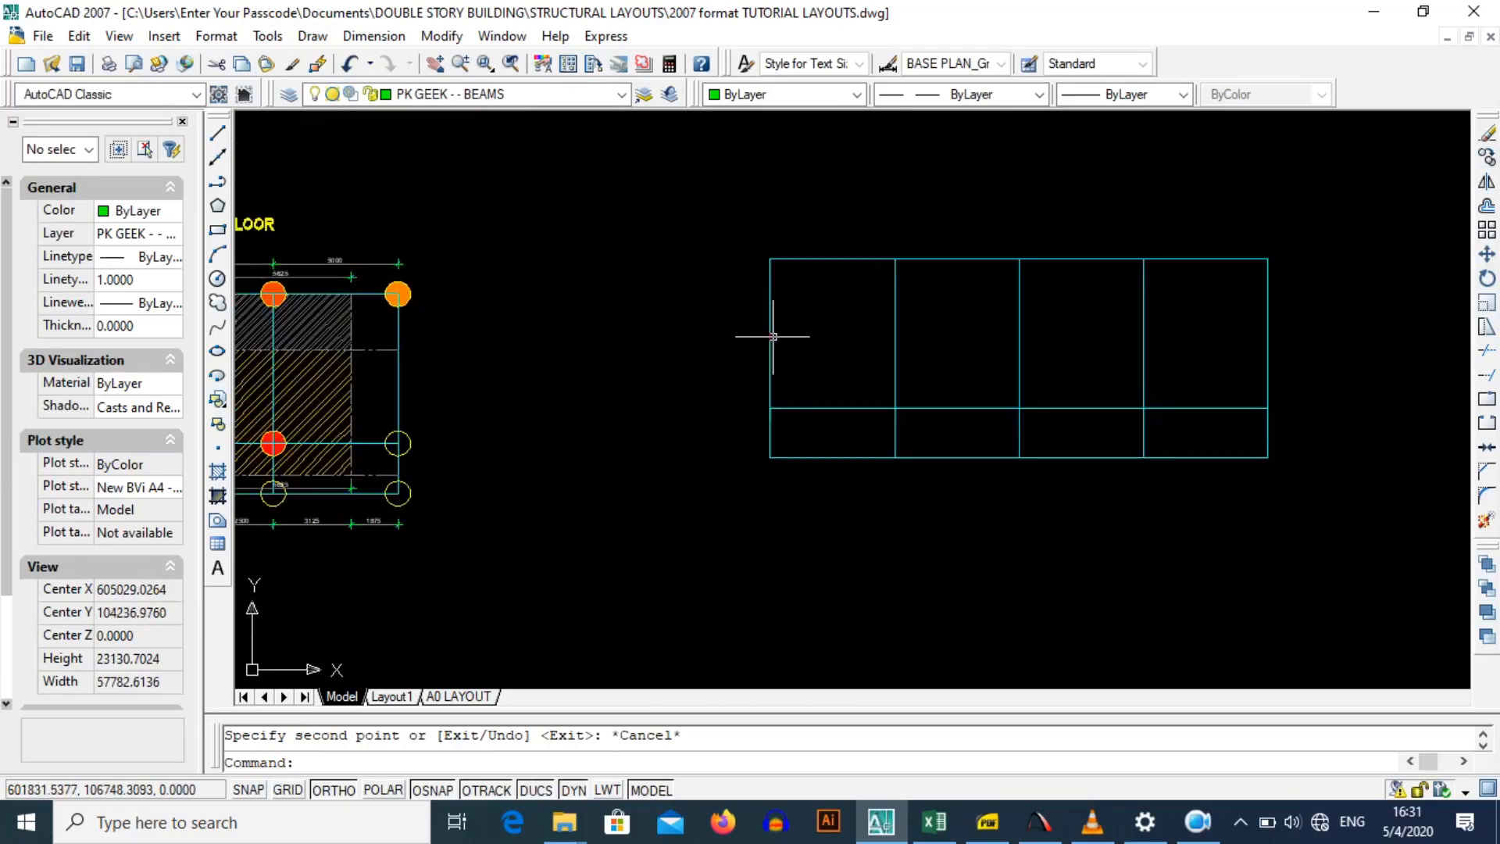
{"action": "left_click_drag", "start_coordinate": [773, 338], "coordinate": [923, 334]}
{"action": "scroll", "coordinate": [794, 336], "scroll_direction": "down", "scroll_amount": 4}
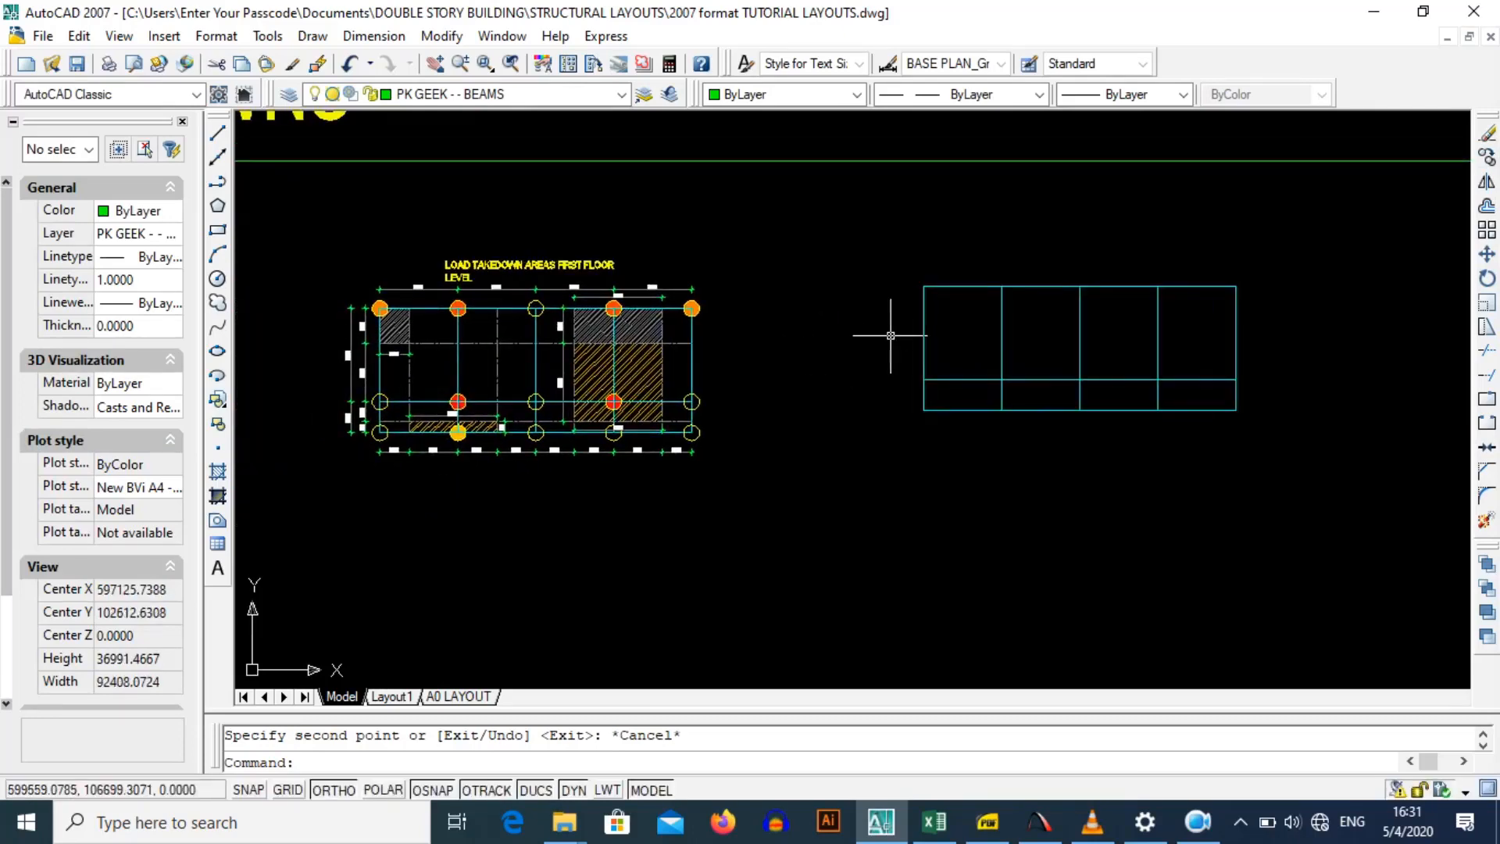
{"action": "scroll", "coordinate": [903, 332], "scroll_direction": "up", "scroll_amount": 3}
{"action": "scroll", "coordinate": [906, 340], "scroll_direction": "down", "scroll_amount": 4}
{"action": "scroll", "coordinate": [911, 341], "scroll_direction": "up", "scroll_amount": 3}
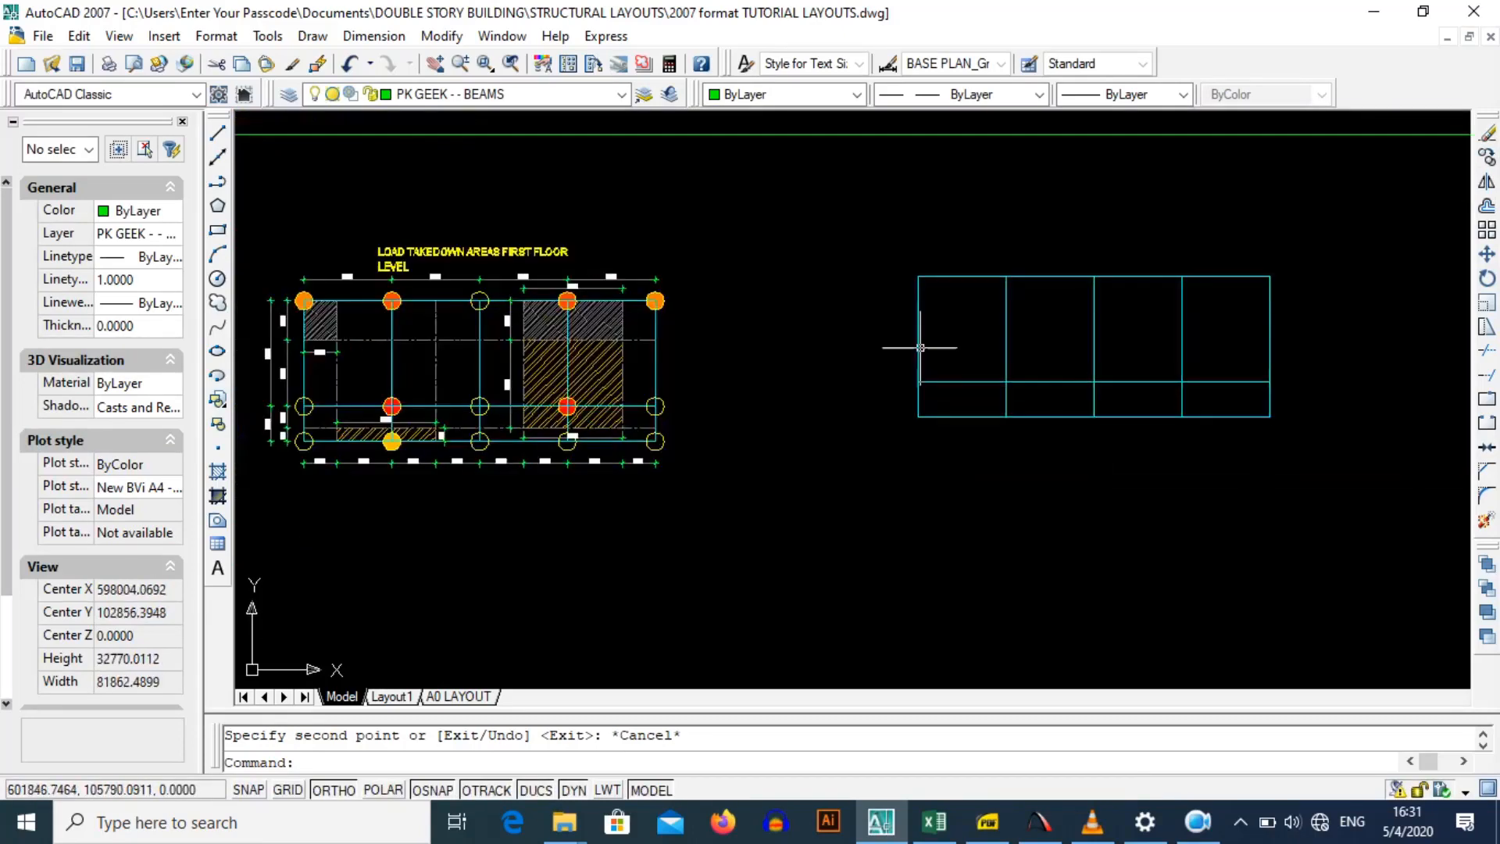
Step: Examine the corner column's hatched takedown area and the adjacent top-edge column in the first-floor plan
{"action": "scroll", "coordinate": [950, 328], "scroll_direction": "down", "scroll_amount": 4}
{"action": "scroll", "coordinate": [613, 412], "scroll_direction": "up", "scroll_amount": 6}
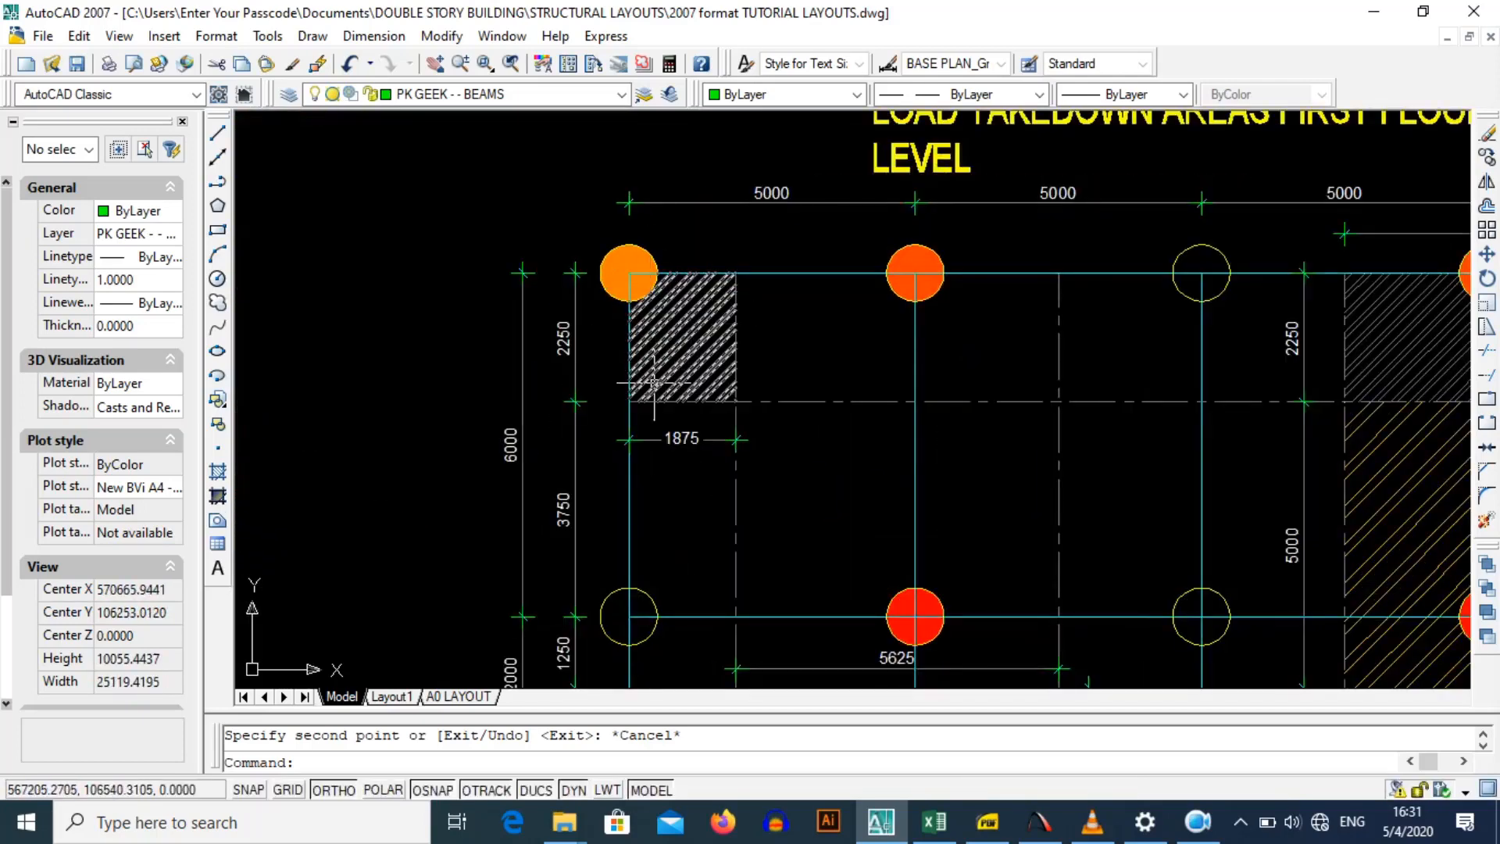
{"action": "scroll", "coordinate": [719, 366], "scroll_direction": "down", "scroll_amount": 2}
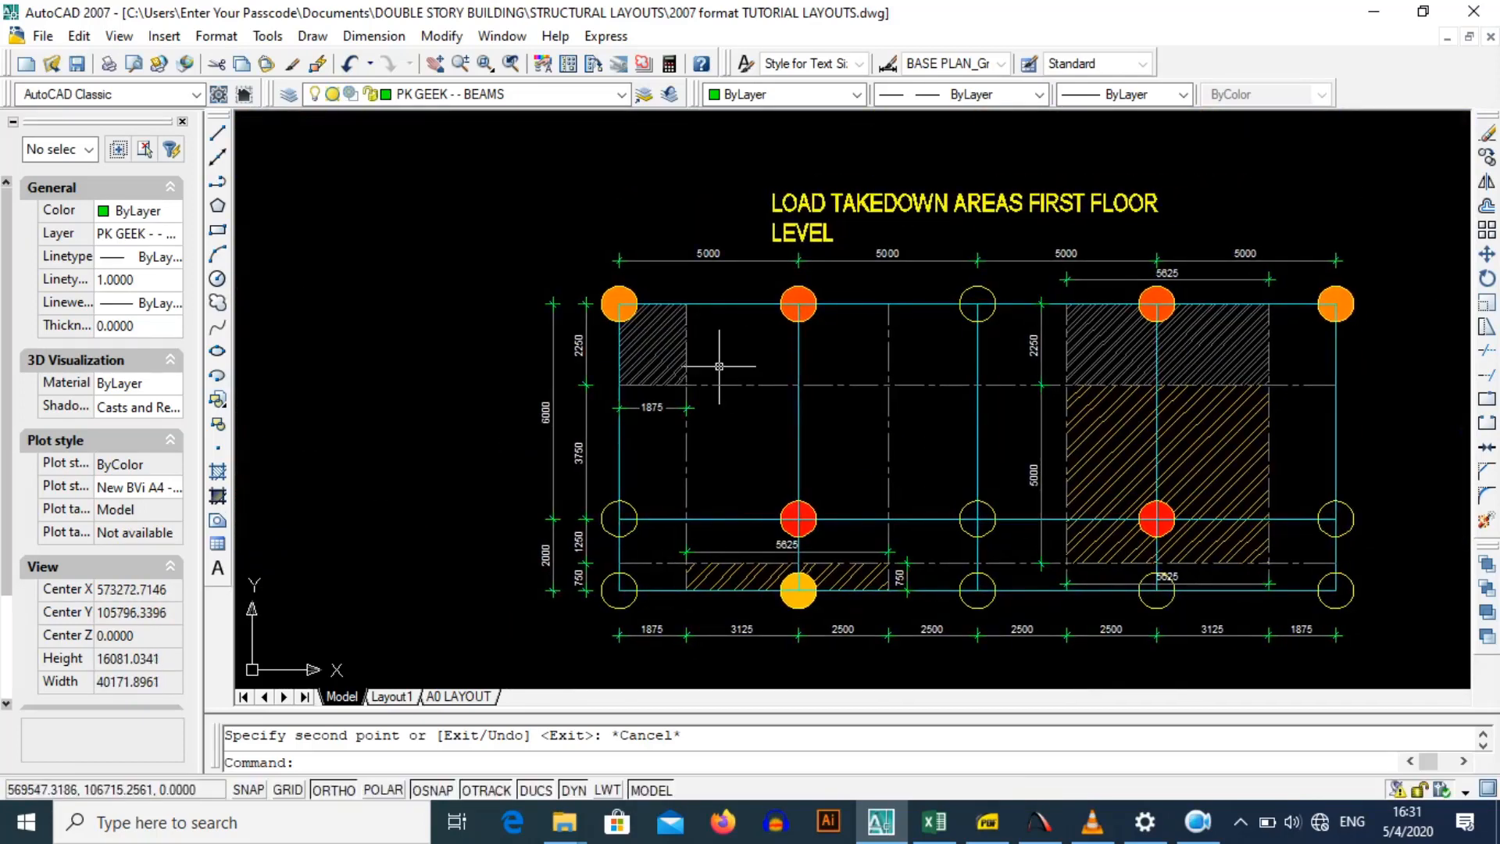
{"action": "scroll", "coordinate": [719, 366], "scroll_direction": "up", "scroll_amount": 2}
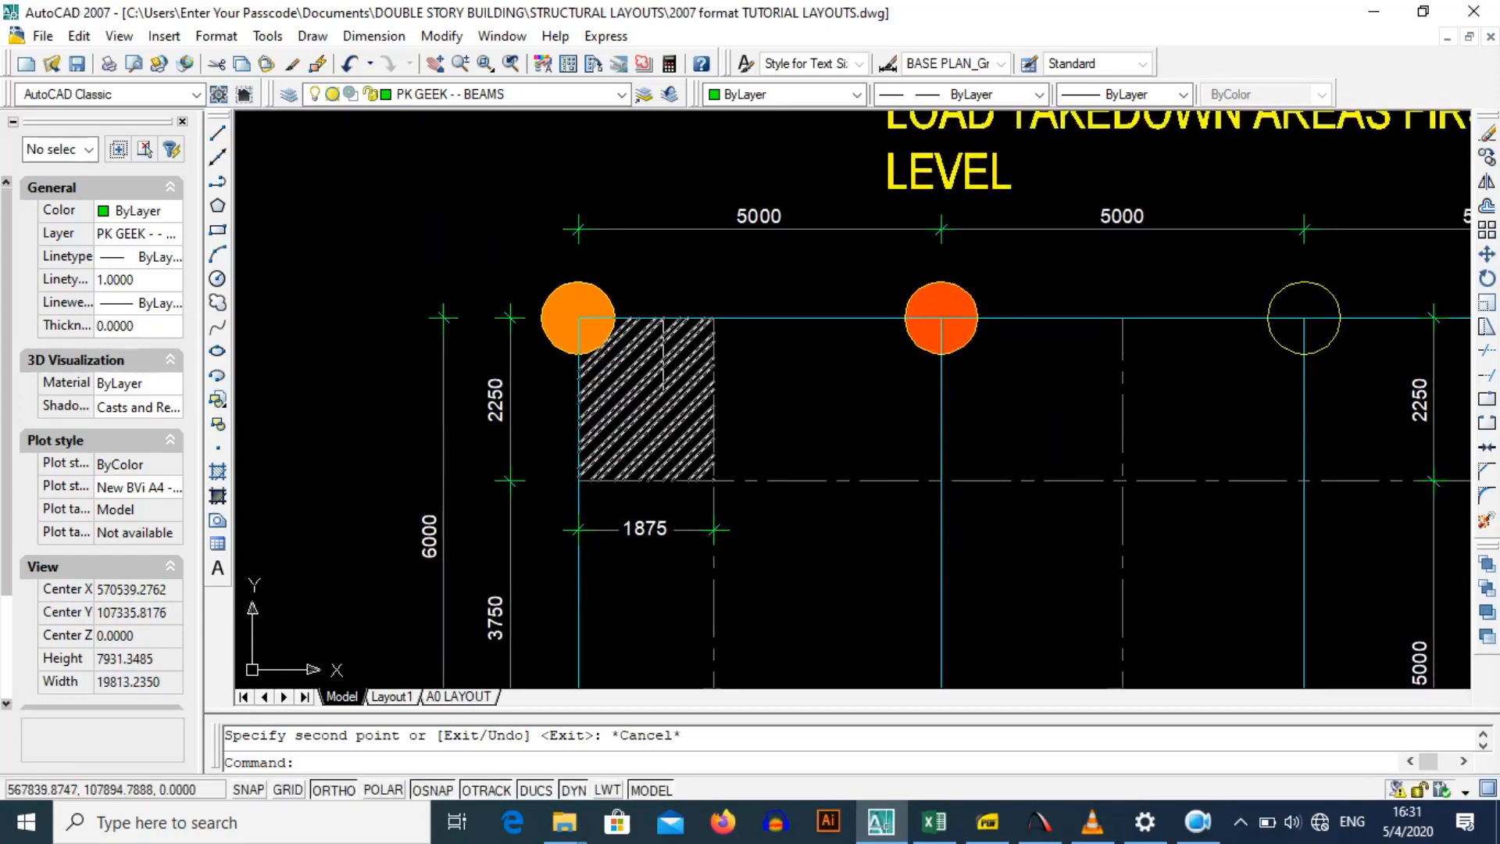
{"action": "scroll", "coordinate": [594, 358], "scroll_direction": "down", "scroll_amount": 2}
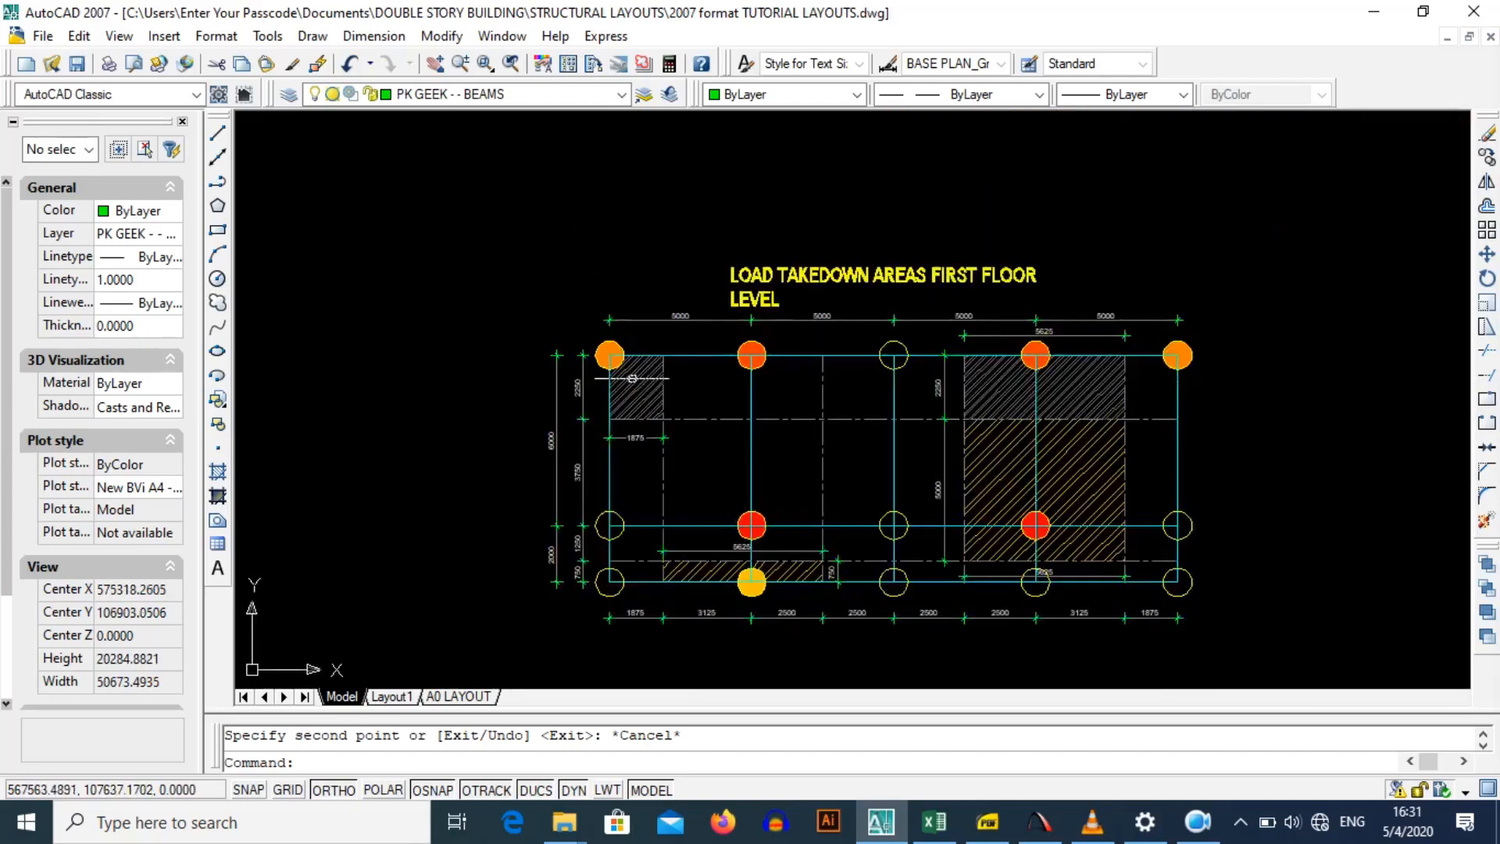
{"action": "scroll", "coordinate": [584, 355], "scroll_direction": "up", "scroll_amount": 1}
{"action": "scroll", "coordinate": [657, 391], "scroll_direction": "up", "scroll_amount": 2}
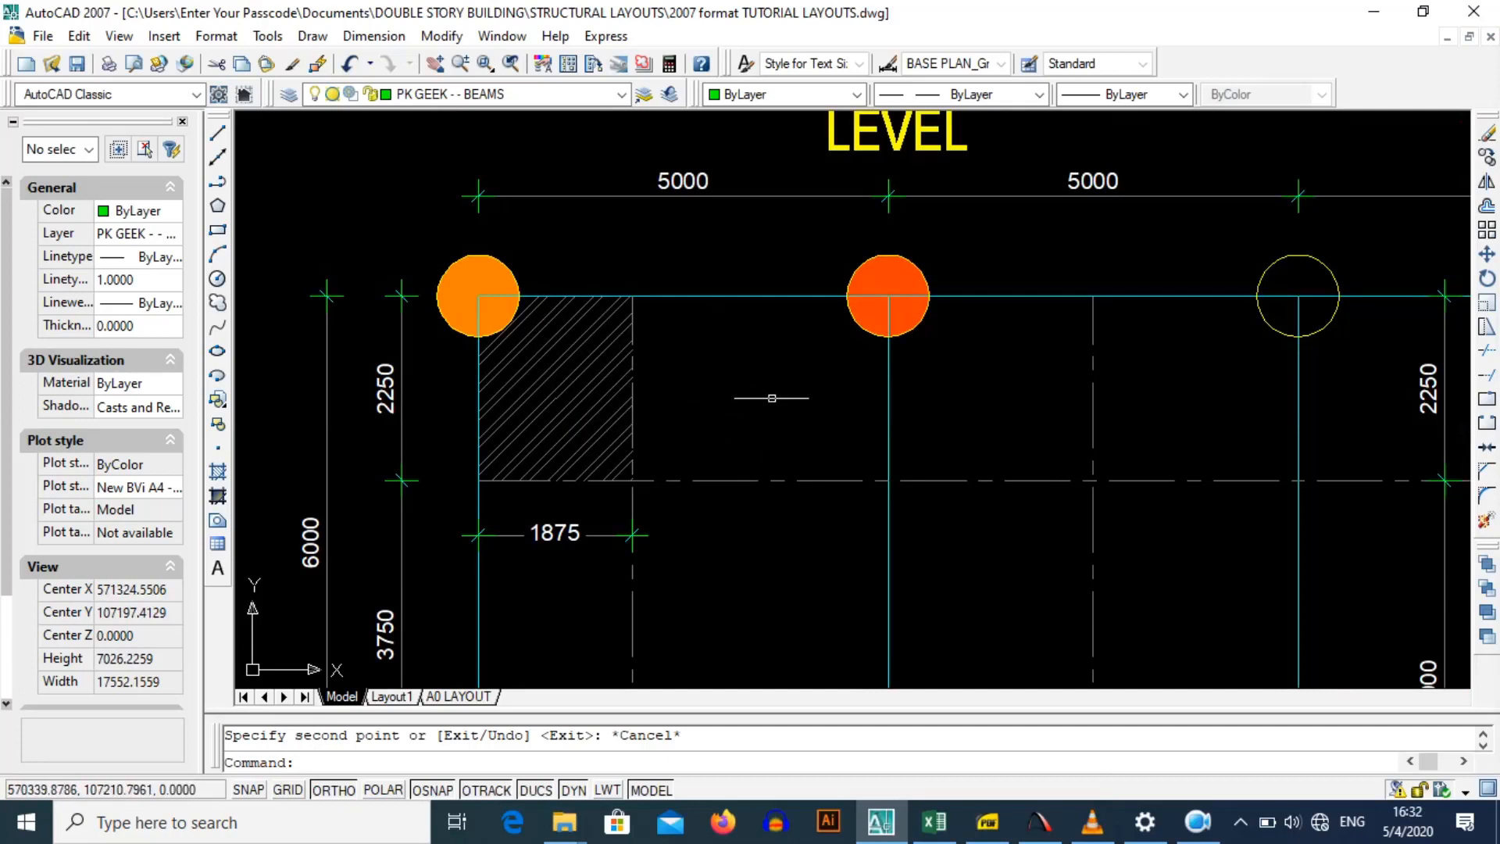
{"action": "left_click", "coordinate": [889, 259]}
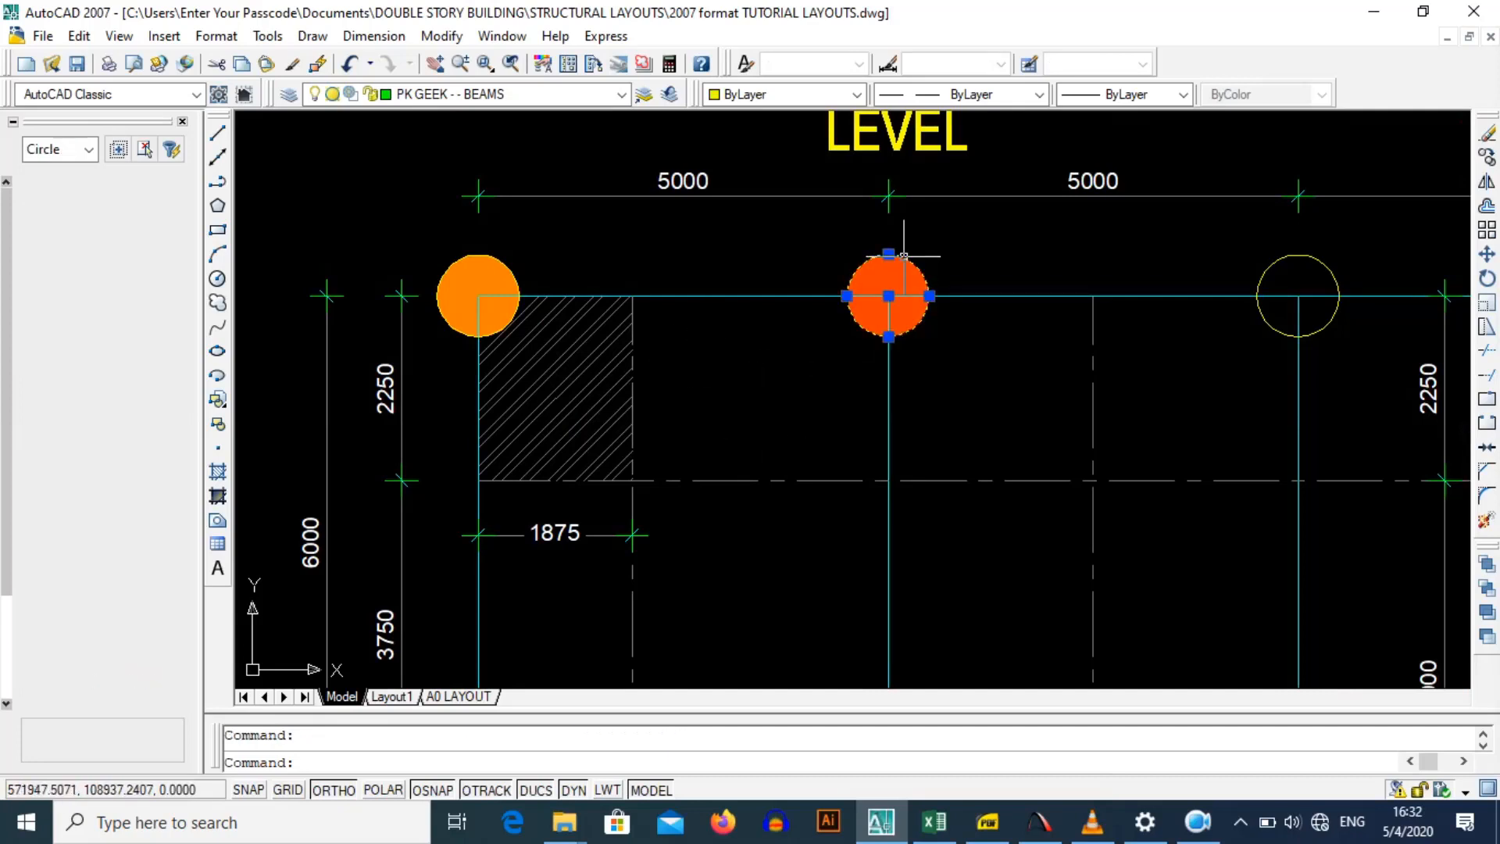
{"action": "key", "text": "Escape"}
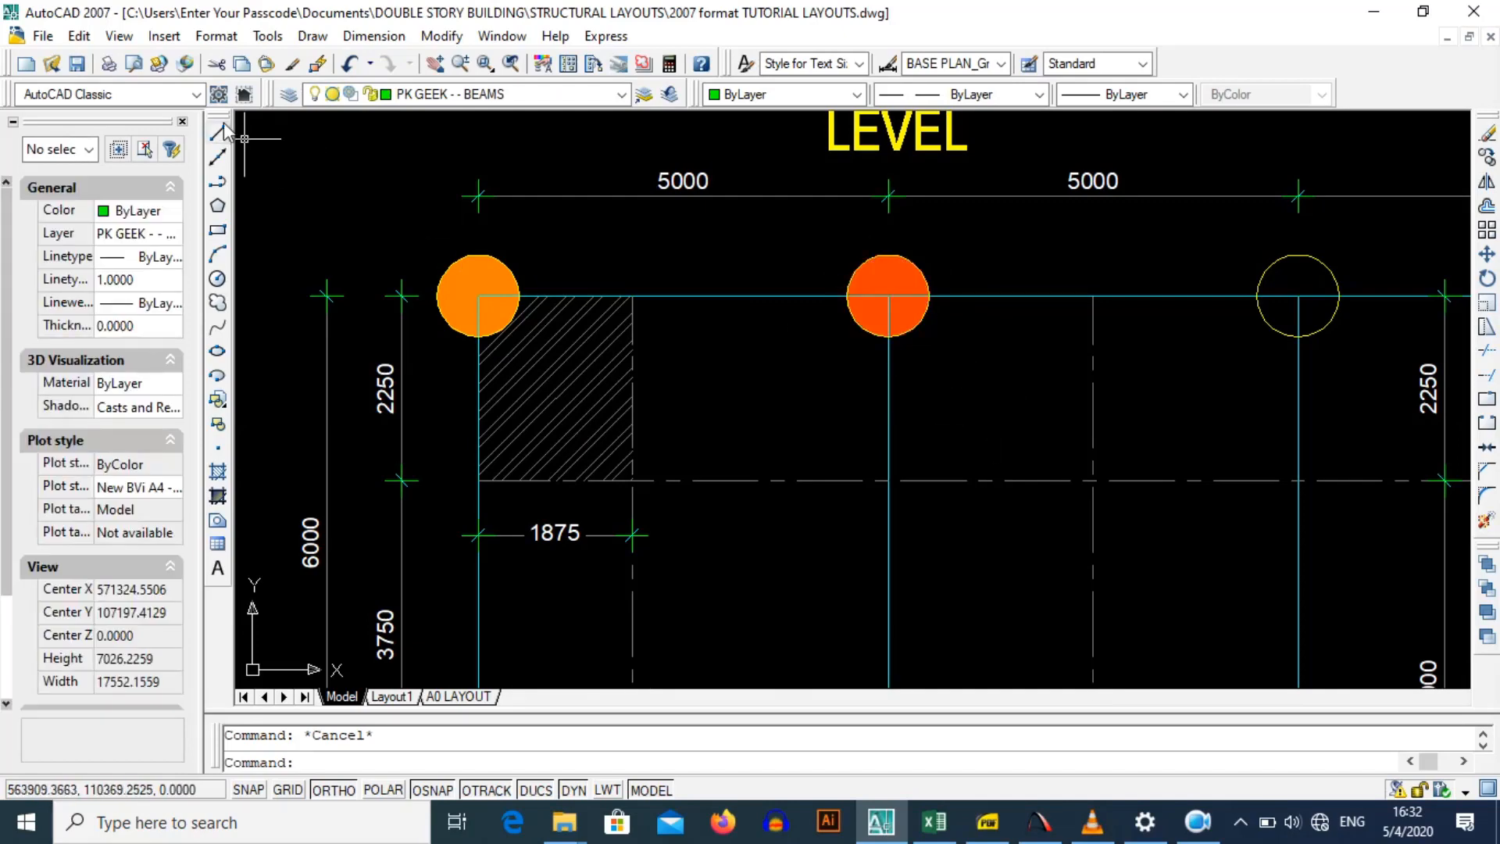
Step: Try to hatch the takedown area of the second top-edge column in the first-floor plan with the ANGLE pattern at scale 1
{"action": "scroll", "coordinate": [934, 382], "scroll_direction": "up", "scroll_amount": 1}
{"action": "scroll", "coordinate": [1016, 391], "scroll_direction": "down", "scroll_amount": 2}
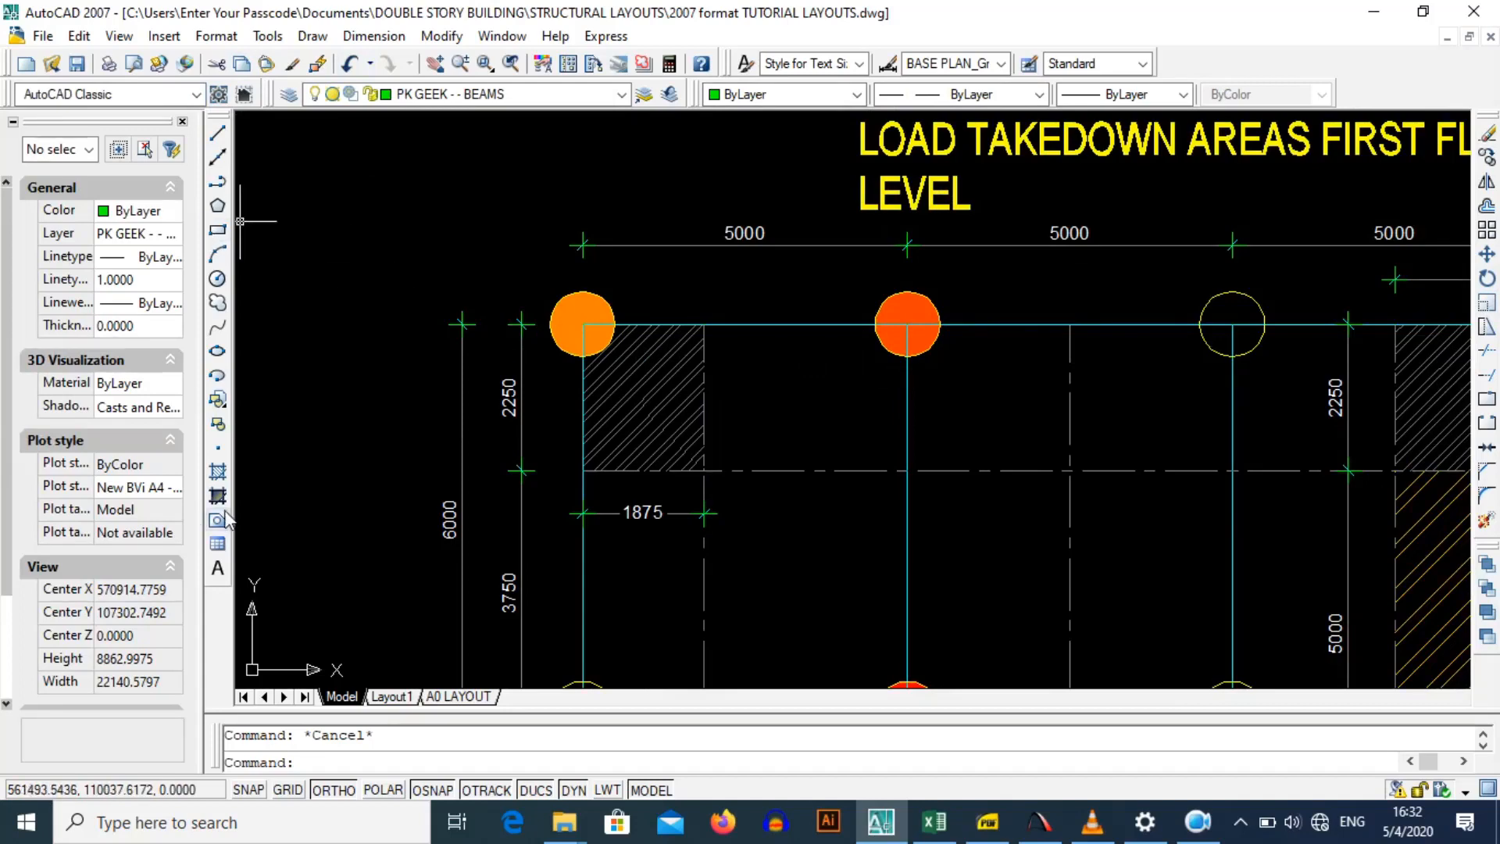
{"action": "left_click", "coordinate": [219, 476]}
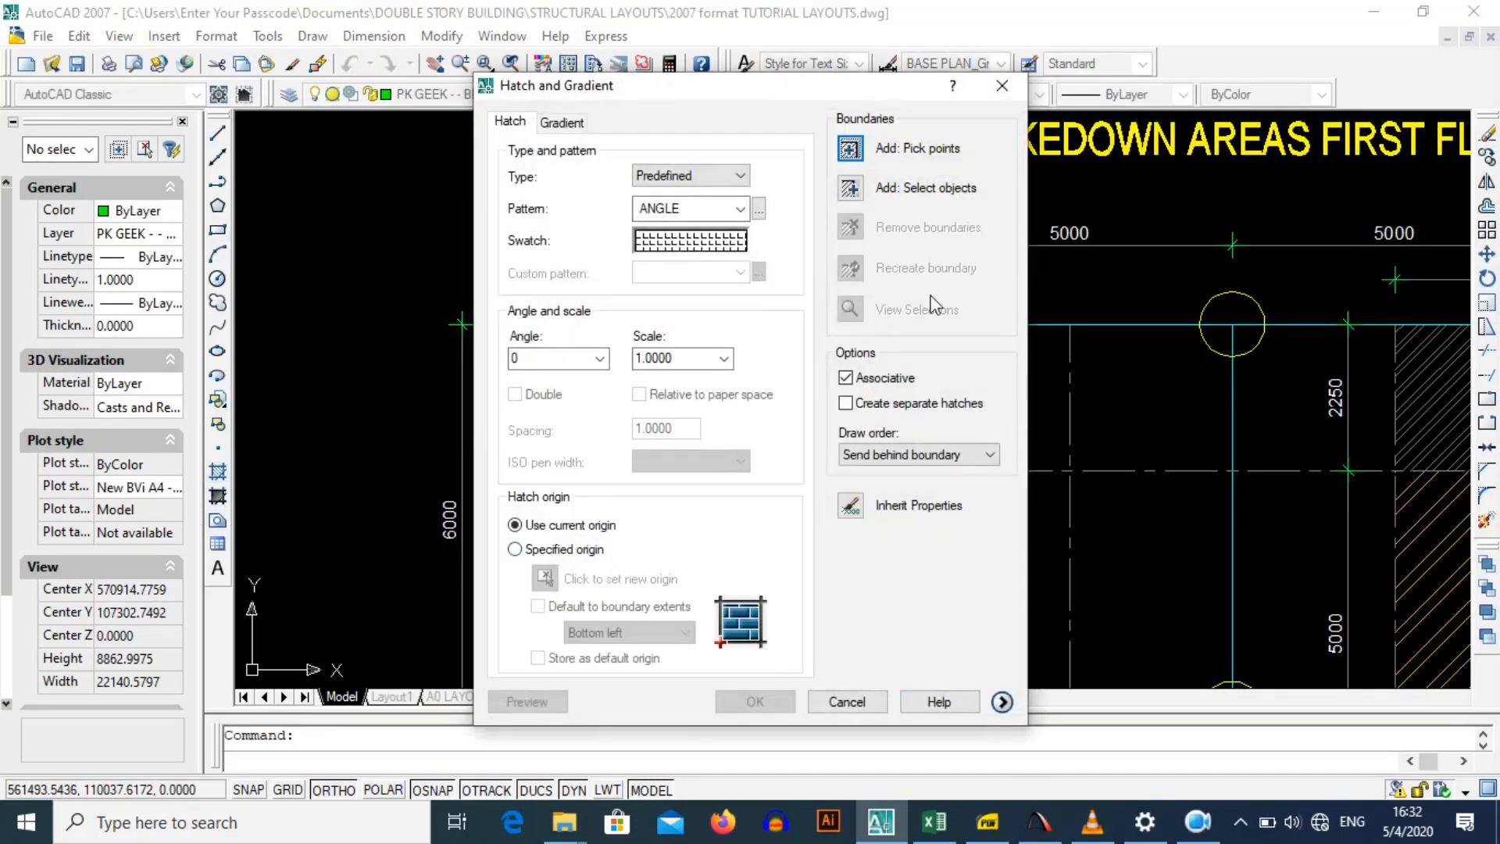
{"action": "left_click", "coordinate": [850, 148]}
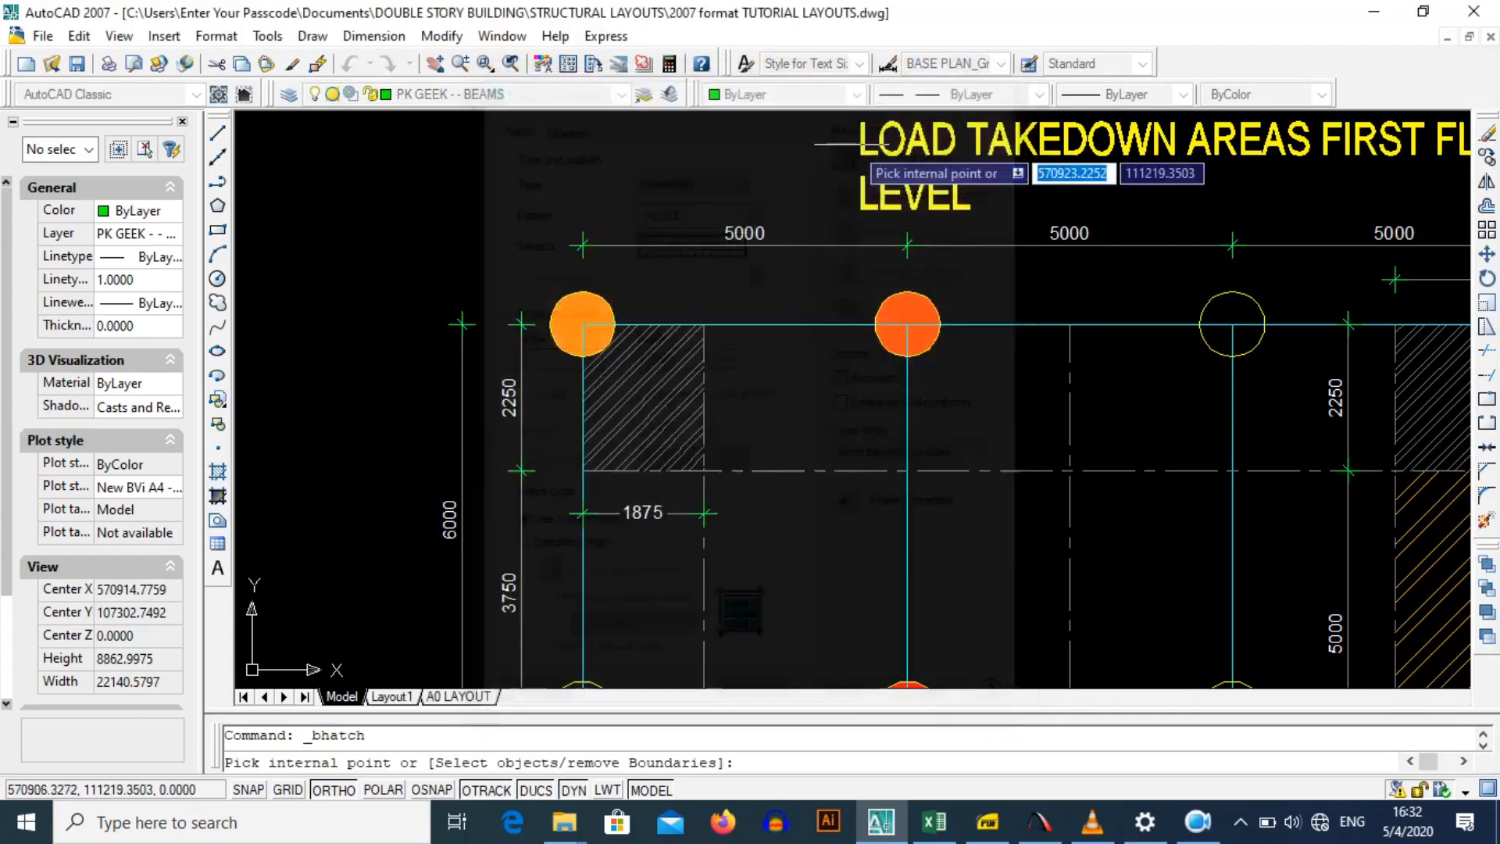
{"action": "left_click", "coordinate": [846, 421]}
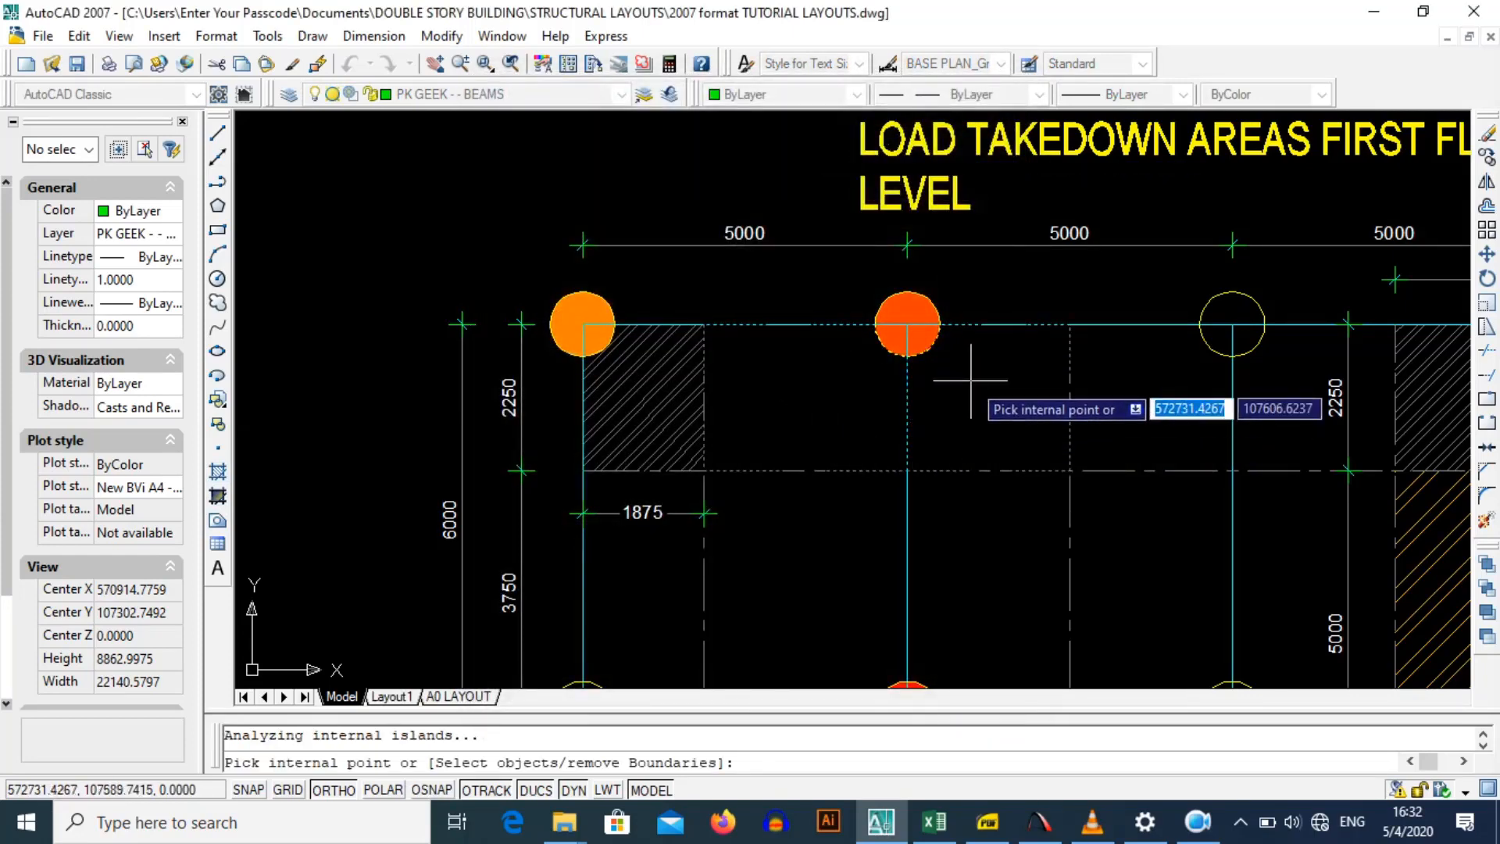
{"action": "key", "text": "Return"}
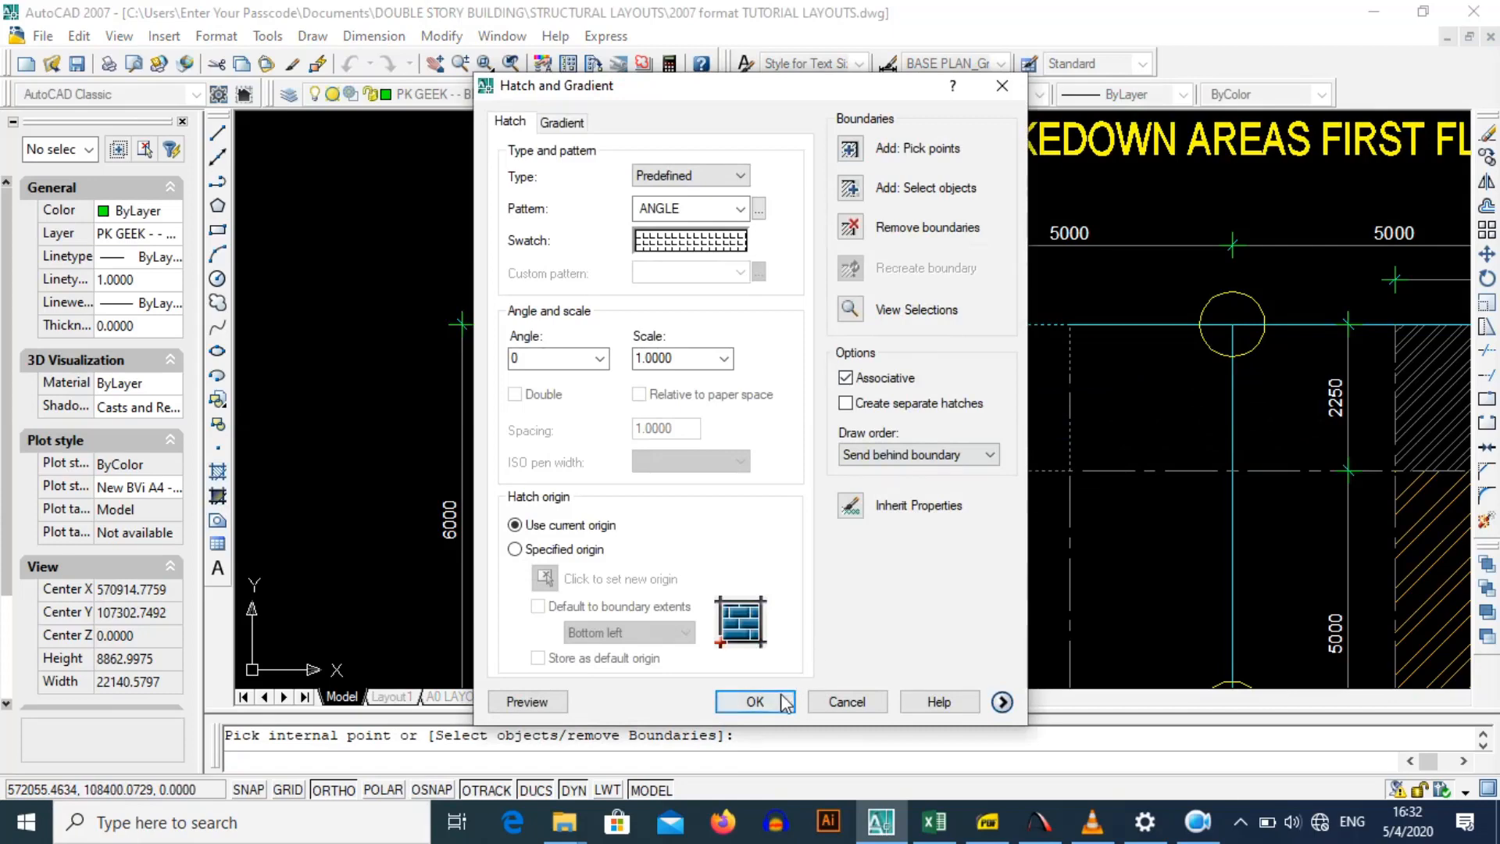
{"action": "left_click", "coordinate": [784, 699]}
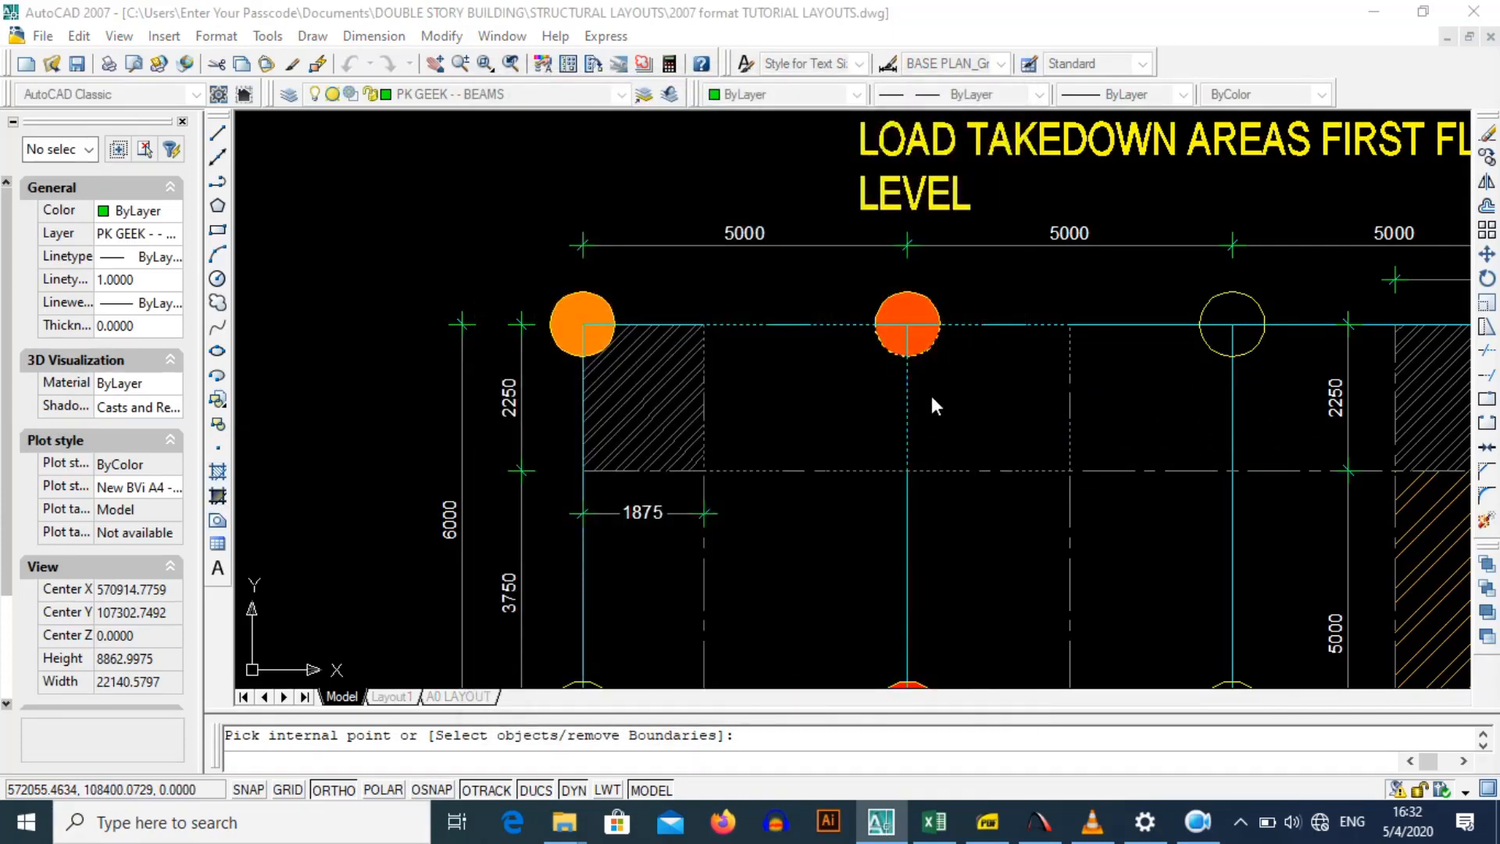
{"action": "scroll", "coordinate": [932, 397], "scroll_direction": "down", "scroll_amount": 2}
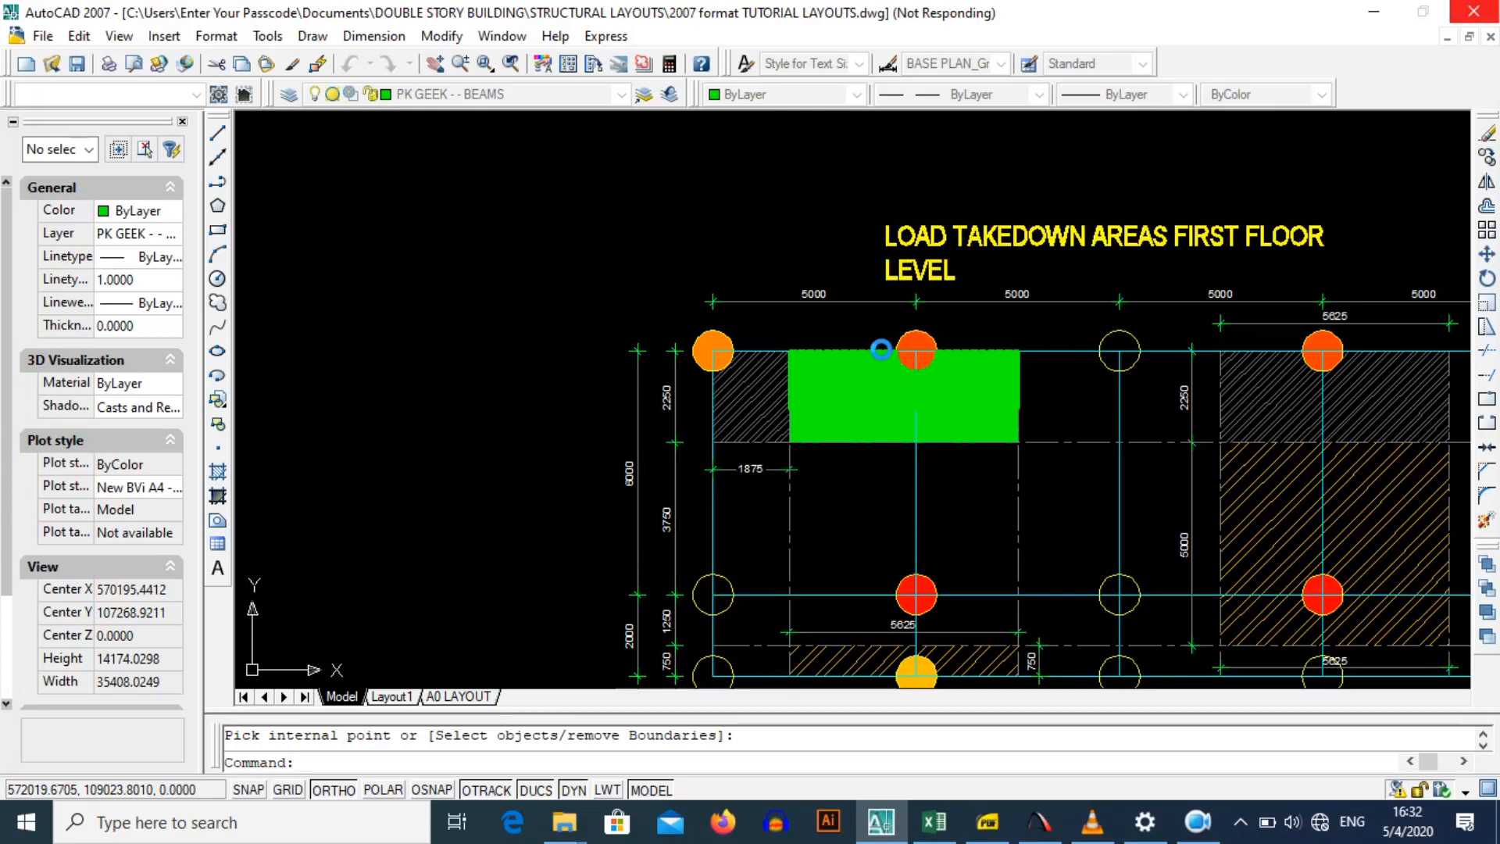
{"action": "scroll", "coordinate": [883, 349], "scroll_direction": "up", "scroll_amount": 3}
{"action": "scroll", "coordinate": [916, 364], "scroll_direction": "down", "scroll_amount": 4}
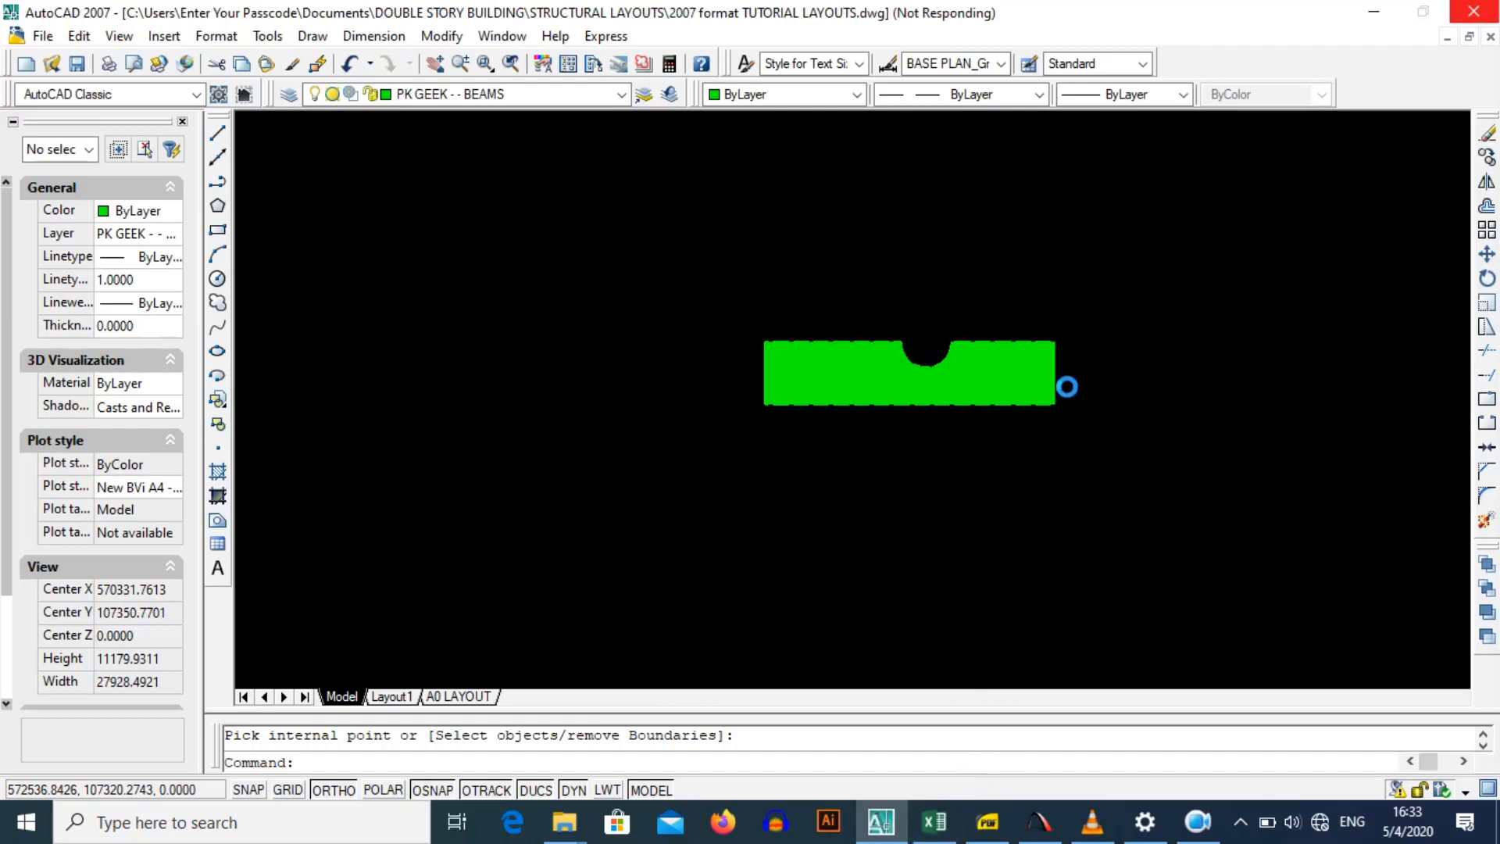
Step: Examine the building section in the production drawing PDF and the roof dead load inputs in the COLUMN 01 TAKEDOWNS workbook
{"action": "left_click", "coordinate": [988, 822]}
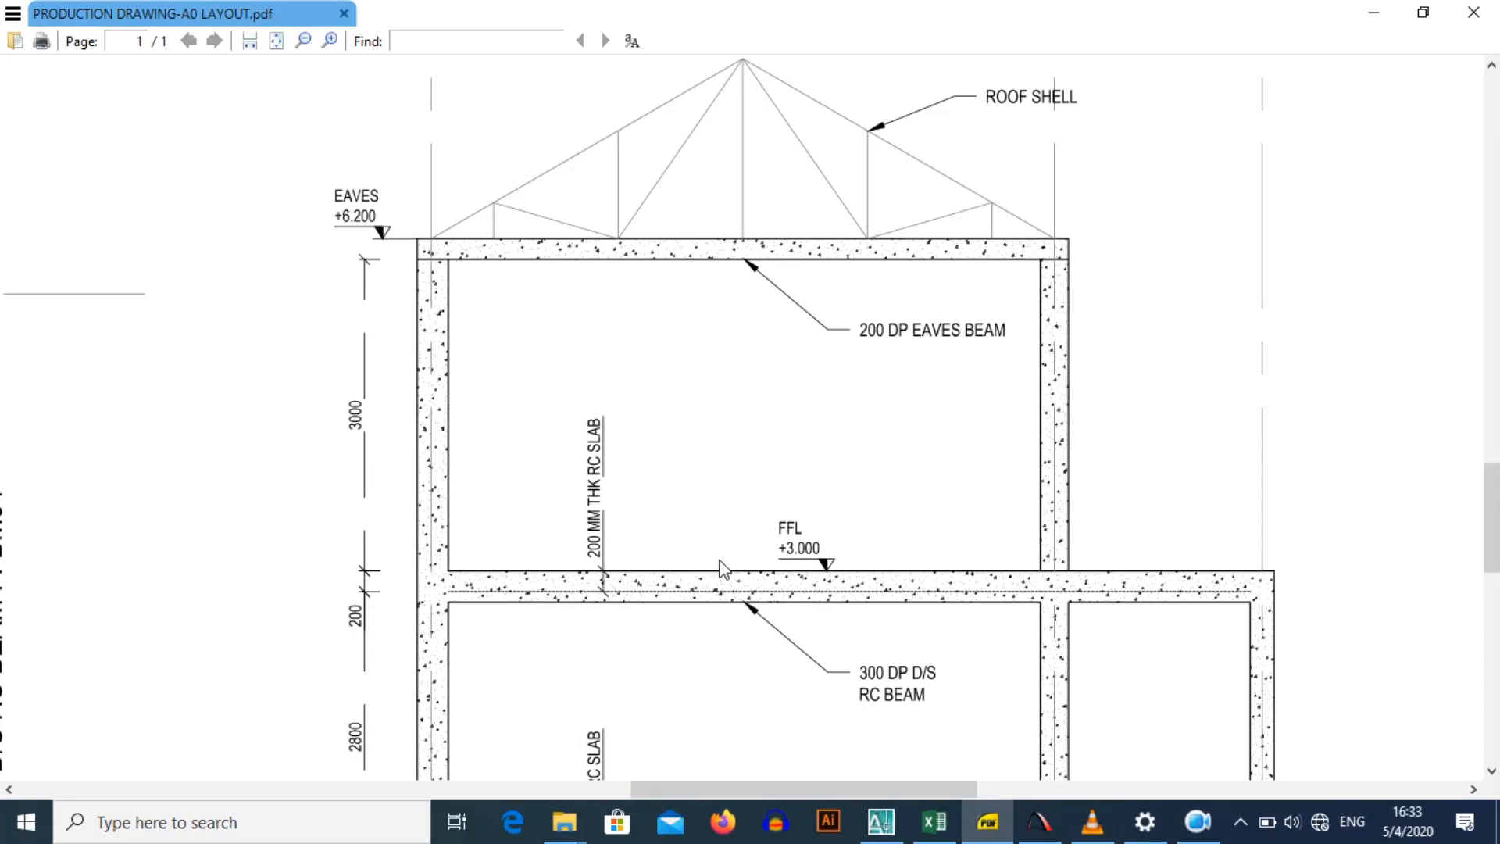
{"action": "scroll", "coordinate": [1204, 586], "scroll_direction": "down", "scroll_amount": 3}
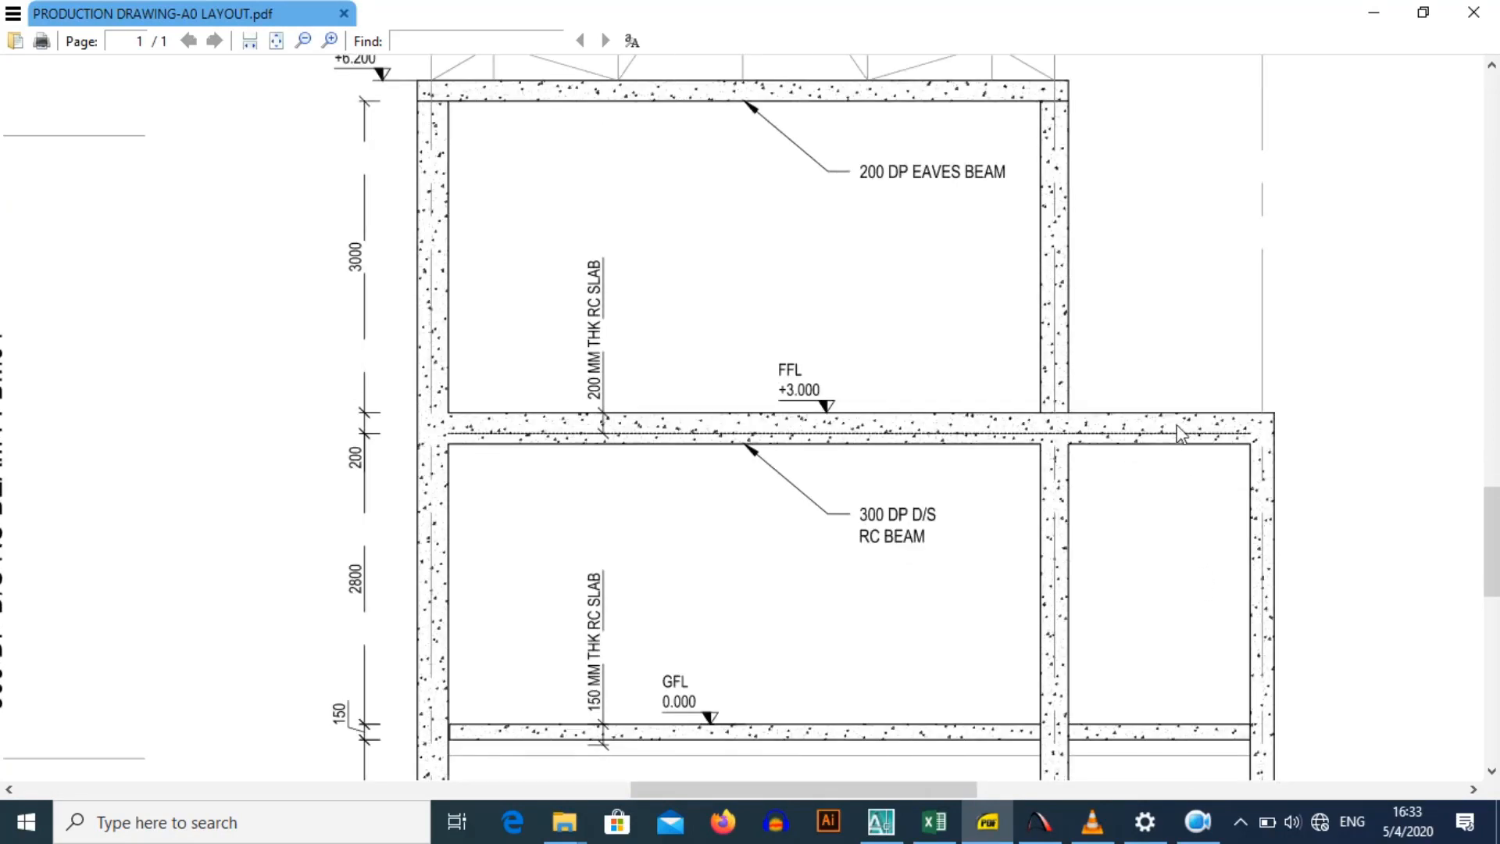
{"action": "scroll", "coordinate": [1092, 465], "scroll_direction": "down", "scroll_amount": 5}
{"action": "left_click", "coordinate": [934, 821]}
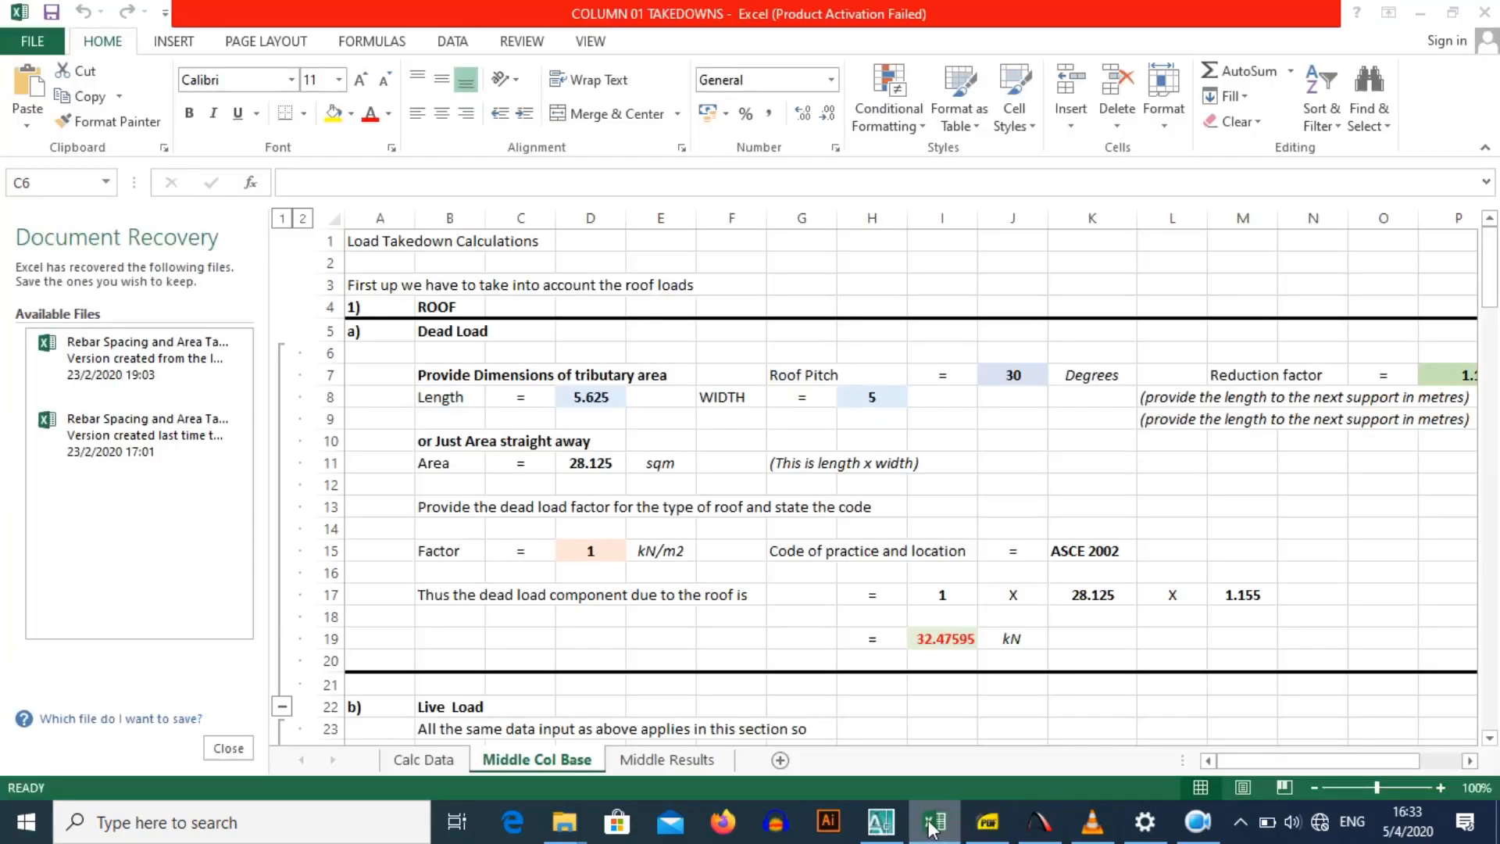
{"action": "left_click", "coordinate": [639, 353]}
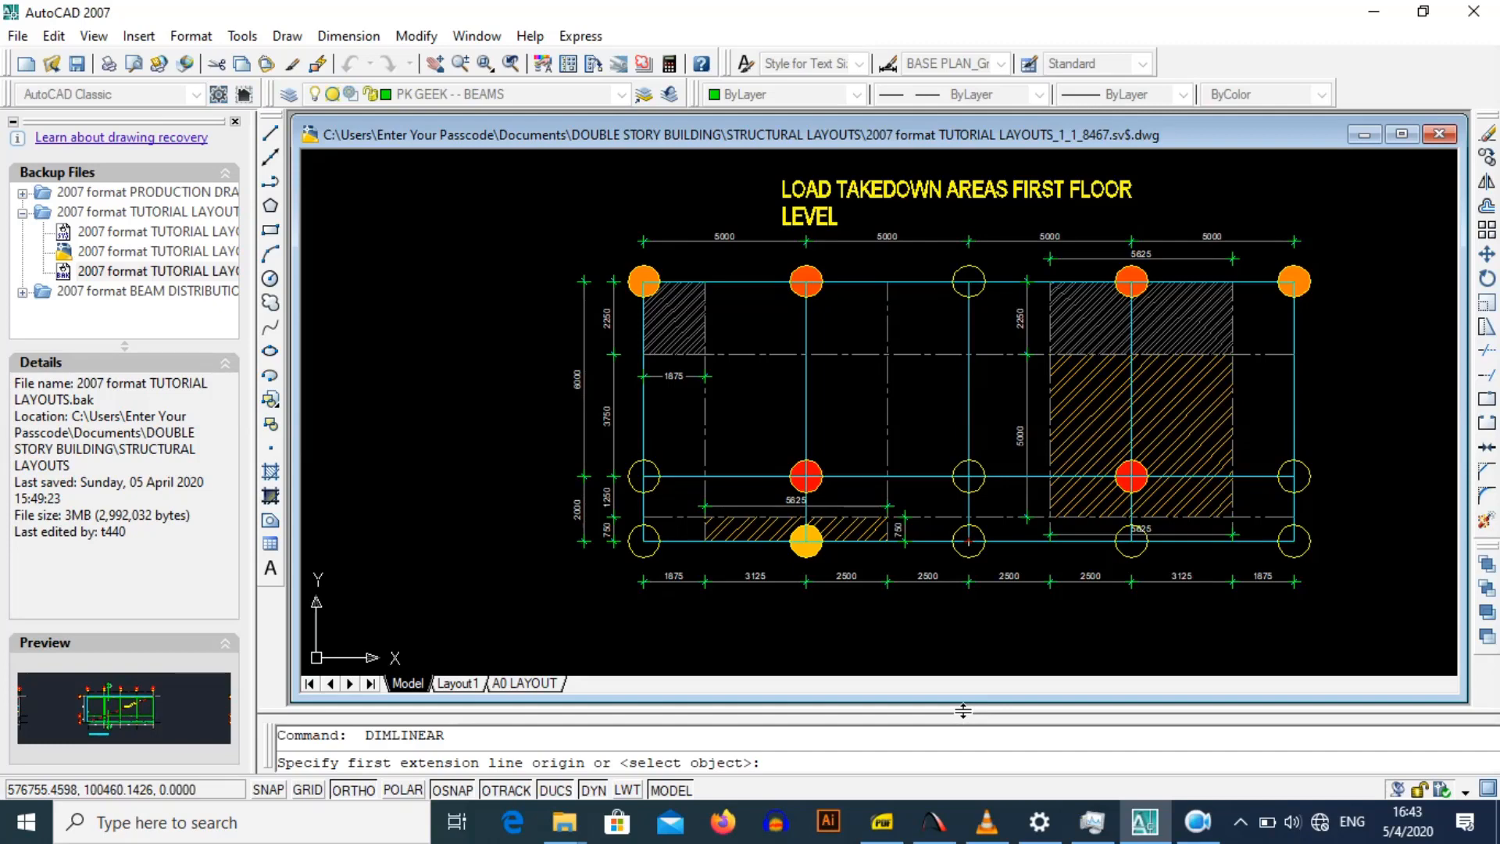
Step: Cancel the pending linear dimension in the recovered AutoCAD drawing and examine the red middle column's 5625 by 5000 hatched area in the first-floor plan
{"action": "scroll", "coordinate": [1164, 547], "scroll_direction": "up", "scroll_amount": 3}
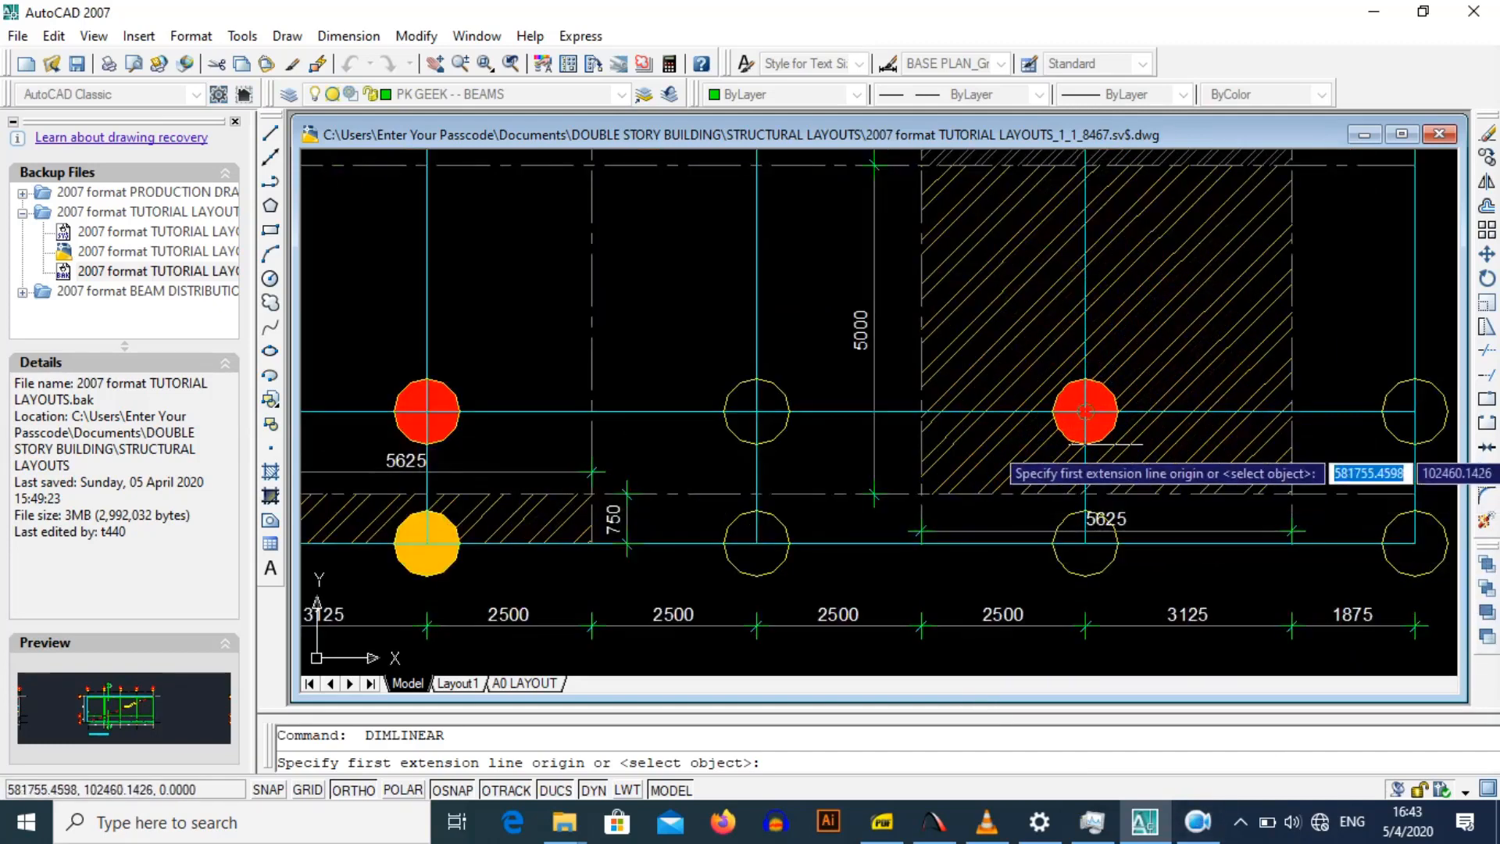
{"action": "key", "text": "Escape"}
{"action": "scroll", "coordinate": [860, 414], "scroll_direction": "down", "scroll_amount": 3}
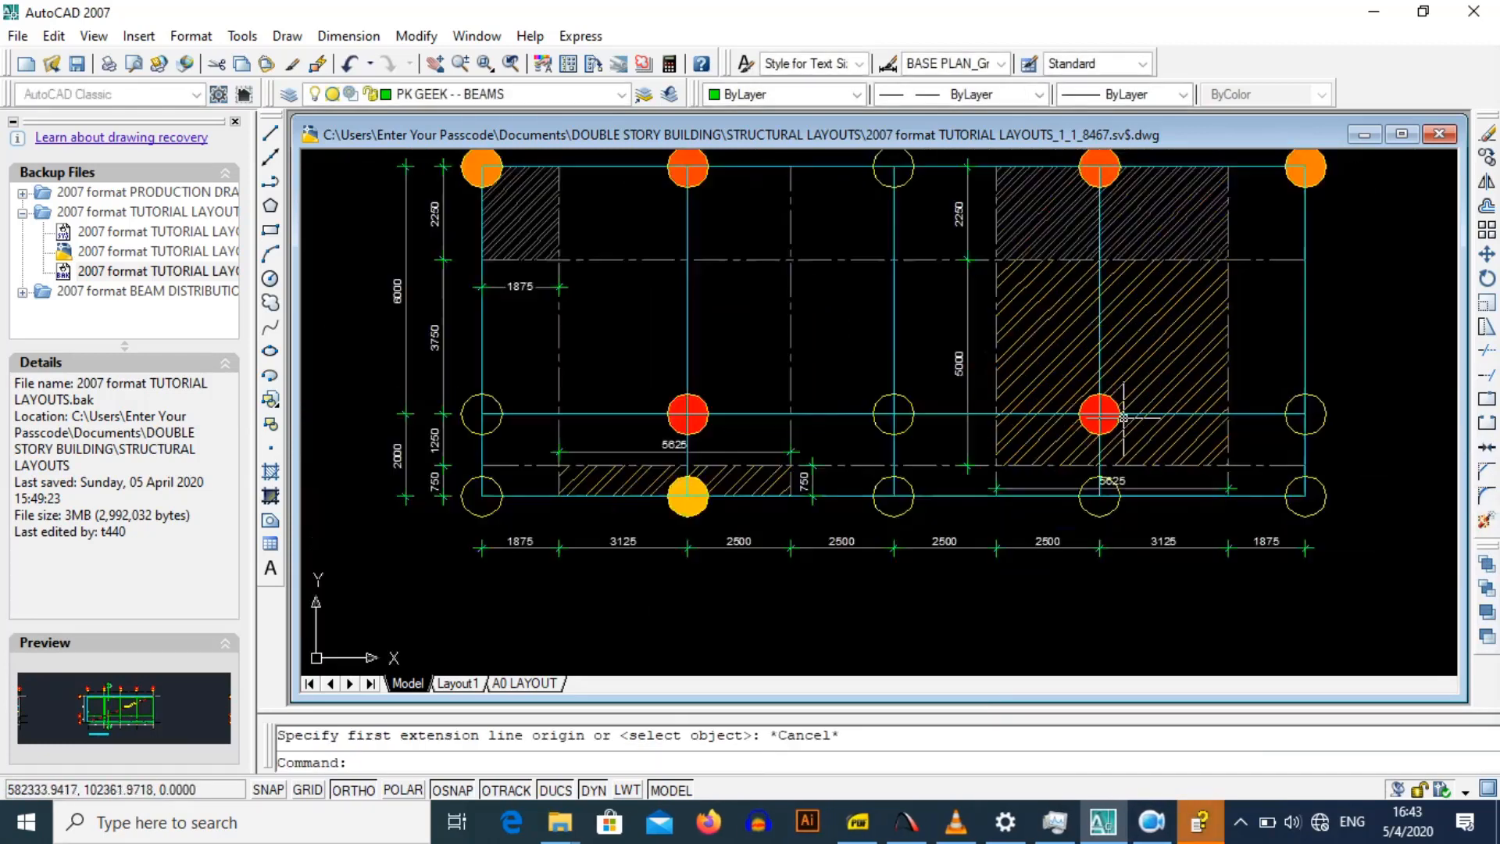
{"action": "scroll", "coordinate": [538, 418], "scroll_direction": "up", "scroll_amount": 2}
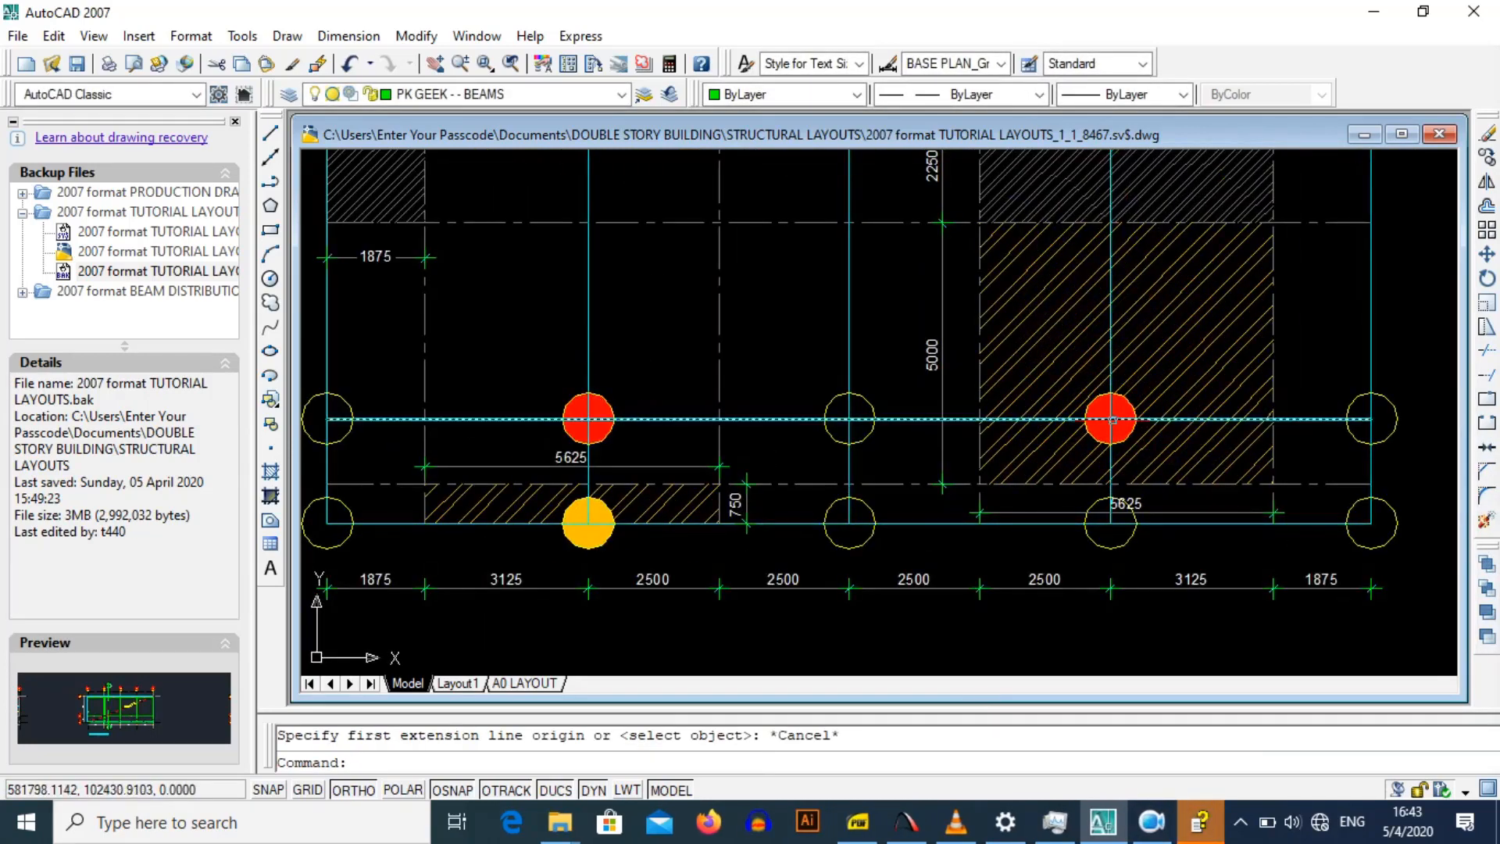
{"action": "scroll", "coordinate": [1118, 409], "scroll_direction": "up", "scroll_amount": 2}
{"action": "scroll", "coordinate": [1118, 412], "scroll_direction": "up", "scroll_amount": 3}
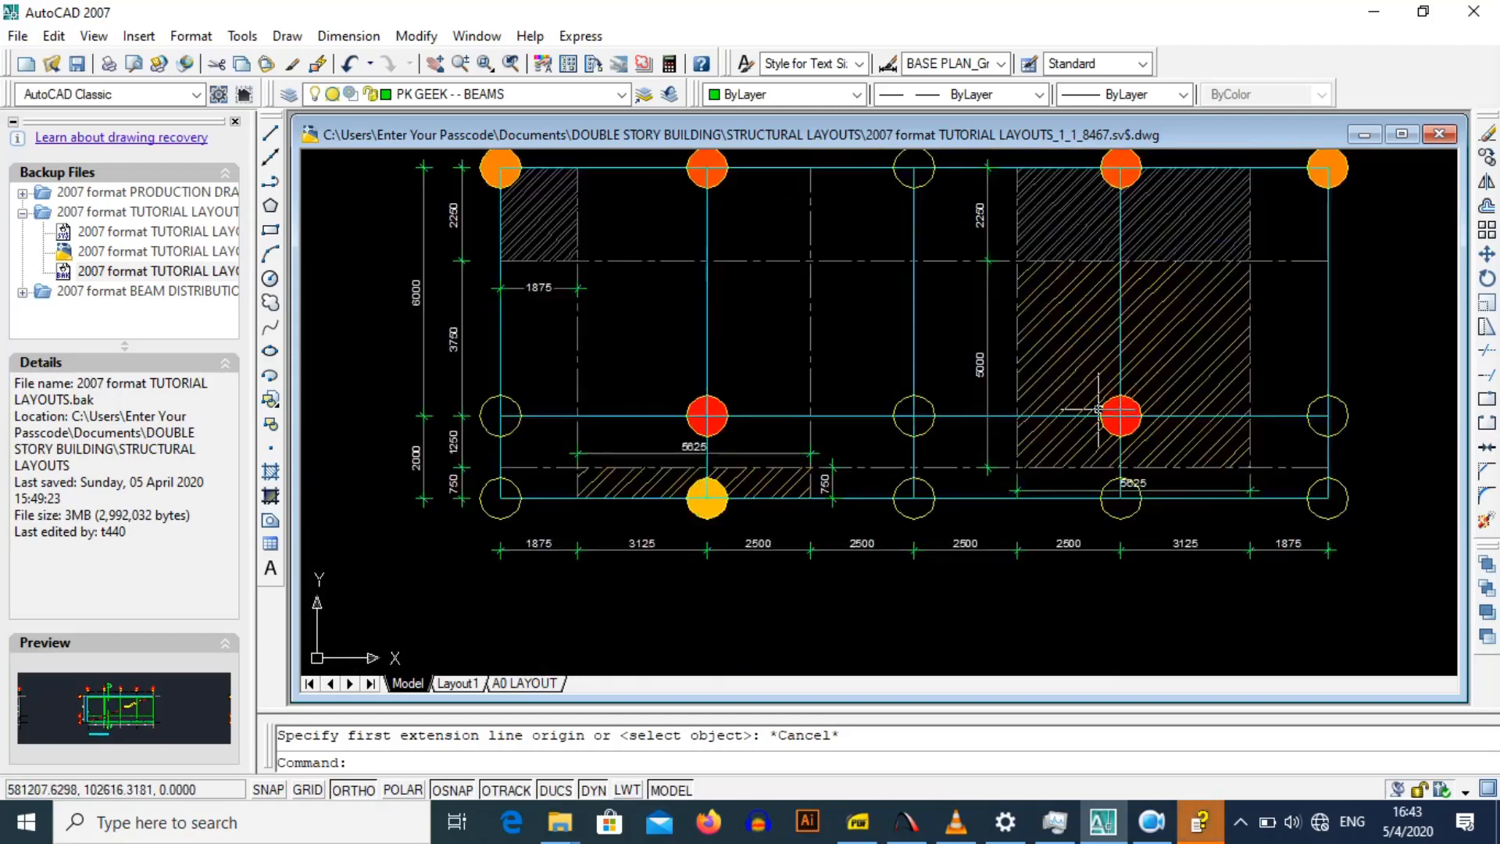
{"action": "scroll", "coordinate": [1096, 333], "scroll_direction": "down", "scroll_amount": 4}
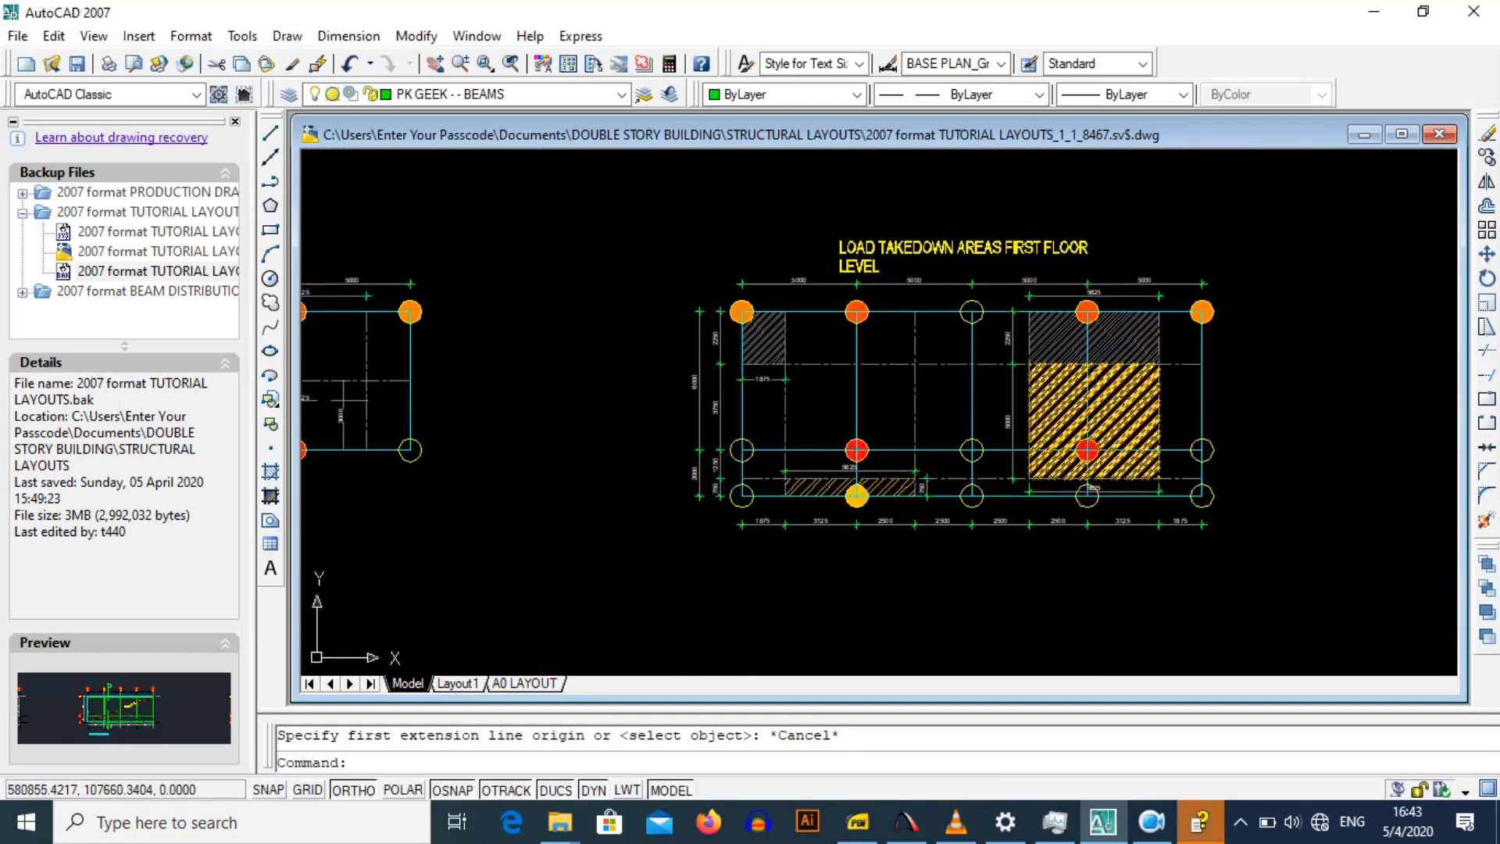
Step: Examine the same red column's tributary area and its dimensions in the roof-level load takedown plan
{"action": "scroll", "coordinate": [1013, 379], "scroll_direction": "down", "scroll_amount": 4}
{"action": "scroll", "coordinate": [867, 388], "scroll_direction": "up", "scroll_amount": 5}
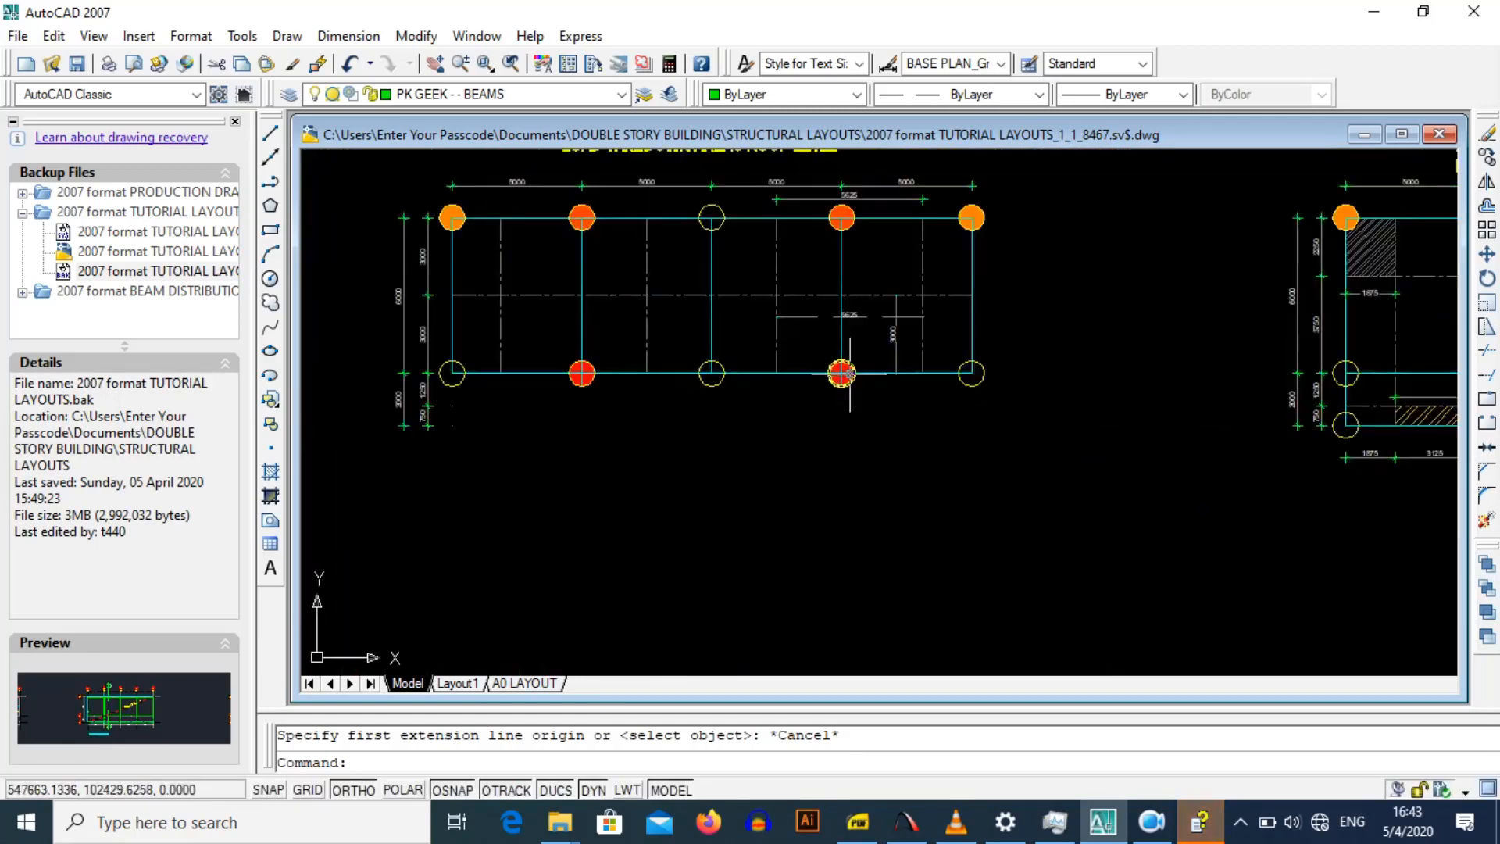
{"action": "scroll", "coordinate": [867, 388], "scroll_direction": "down", "scroll_amount": 4}
{"action": "scroll", "coordinate": [868, 389], "scroll_direction": "up", "scroll_amount": 5}
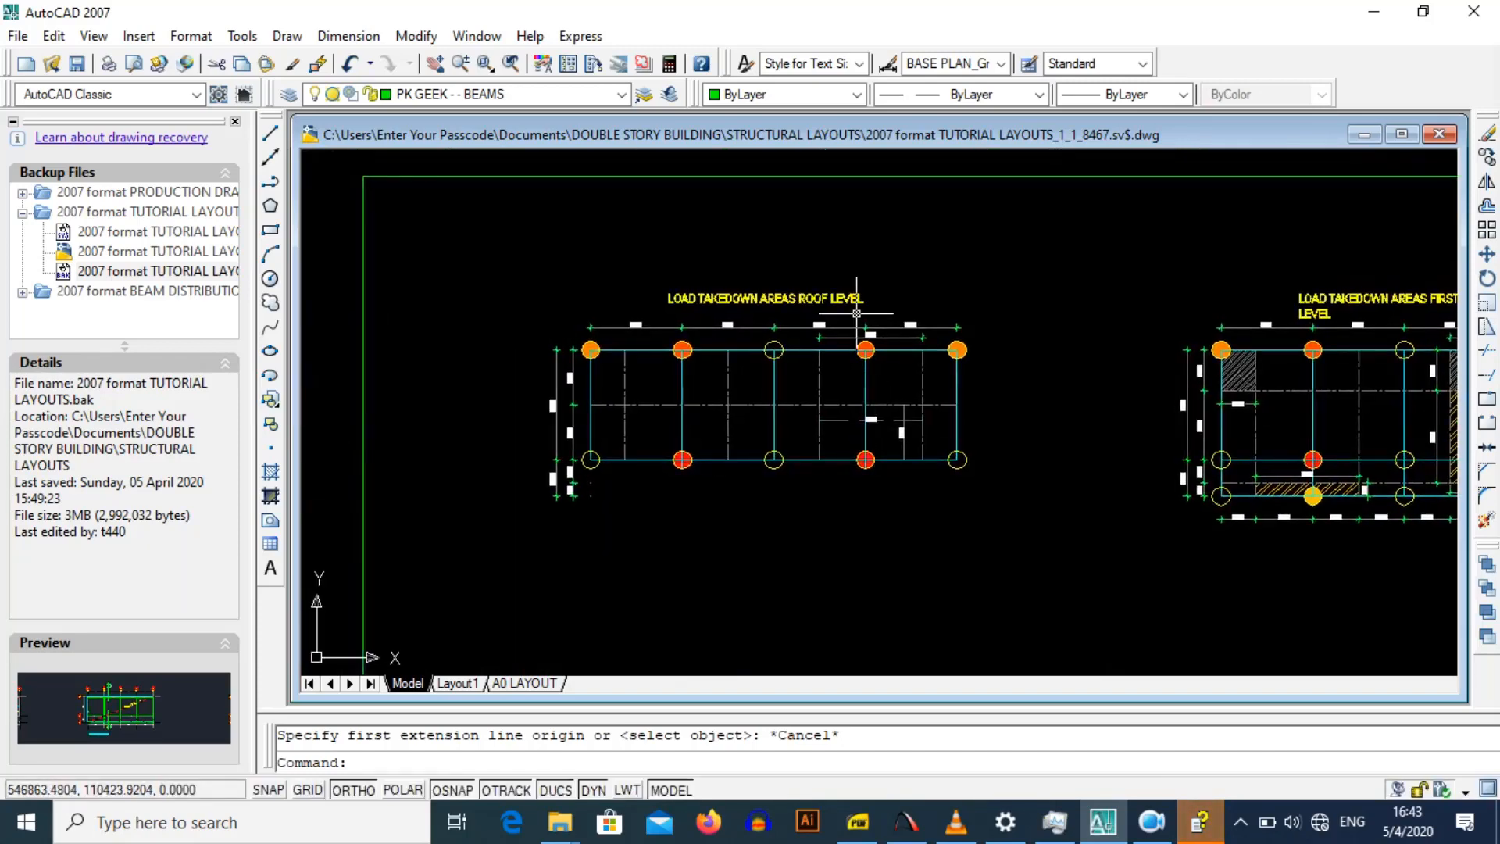
{"action": "scroll", "coordinate": [914, 306], "scroll_direction": "down", "scroll_amount": 4}
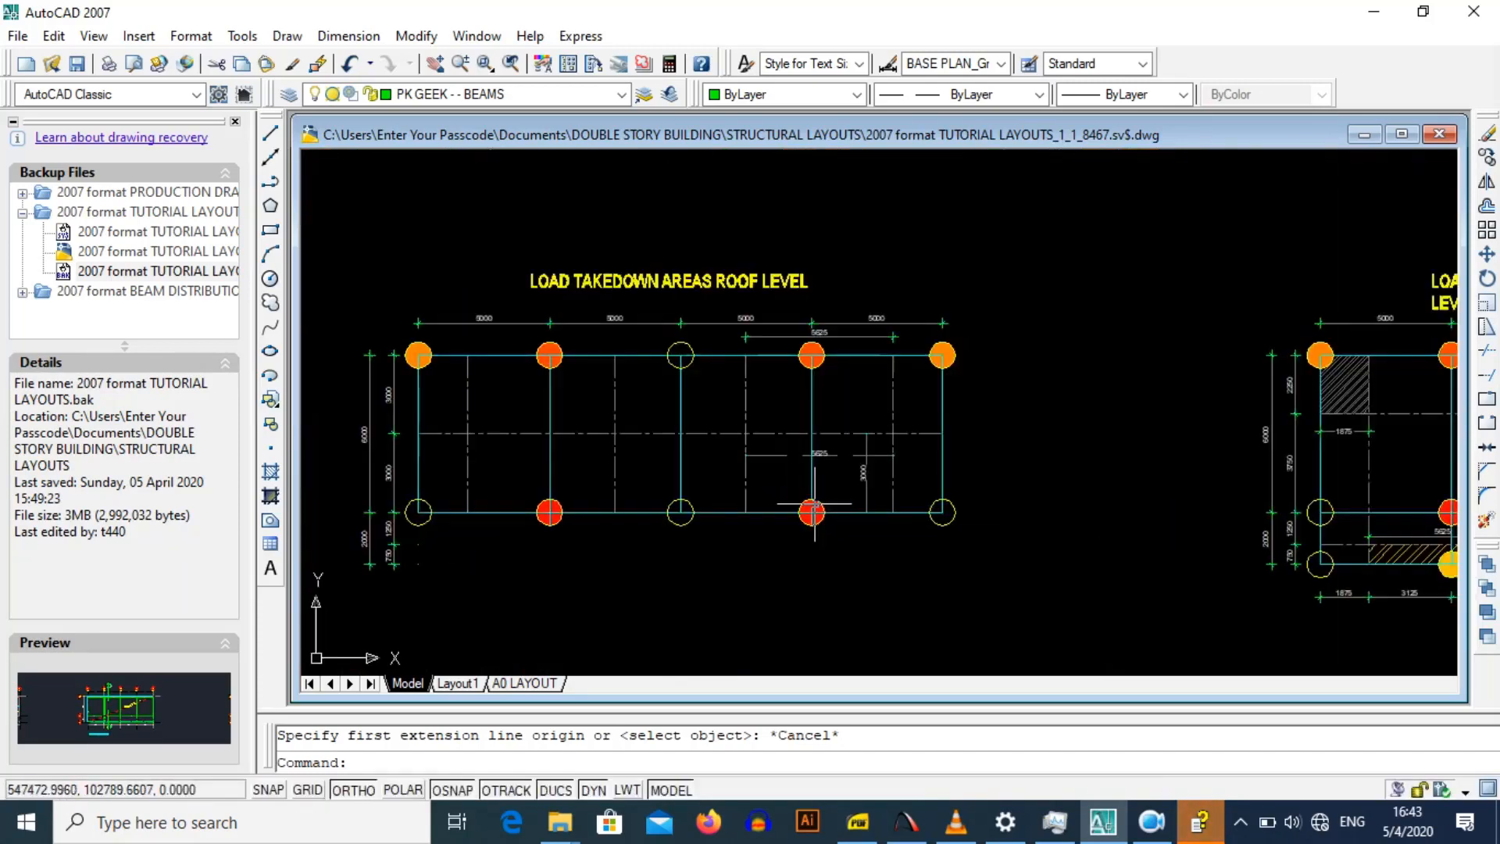
{"action": "scroll", "coordinate": [933, 519], "scroll_direction": "down", "scroll_amount": 5}
Step: Compare the red middle column's takedown areas between the roof-level and first-floor plans
{"action": "scroll", "coordinate": [932, 519], "scroll_direction": "up", "scroll_amount": 6}
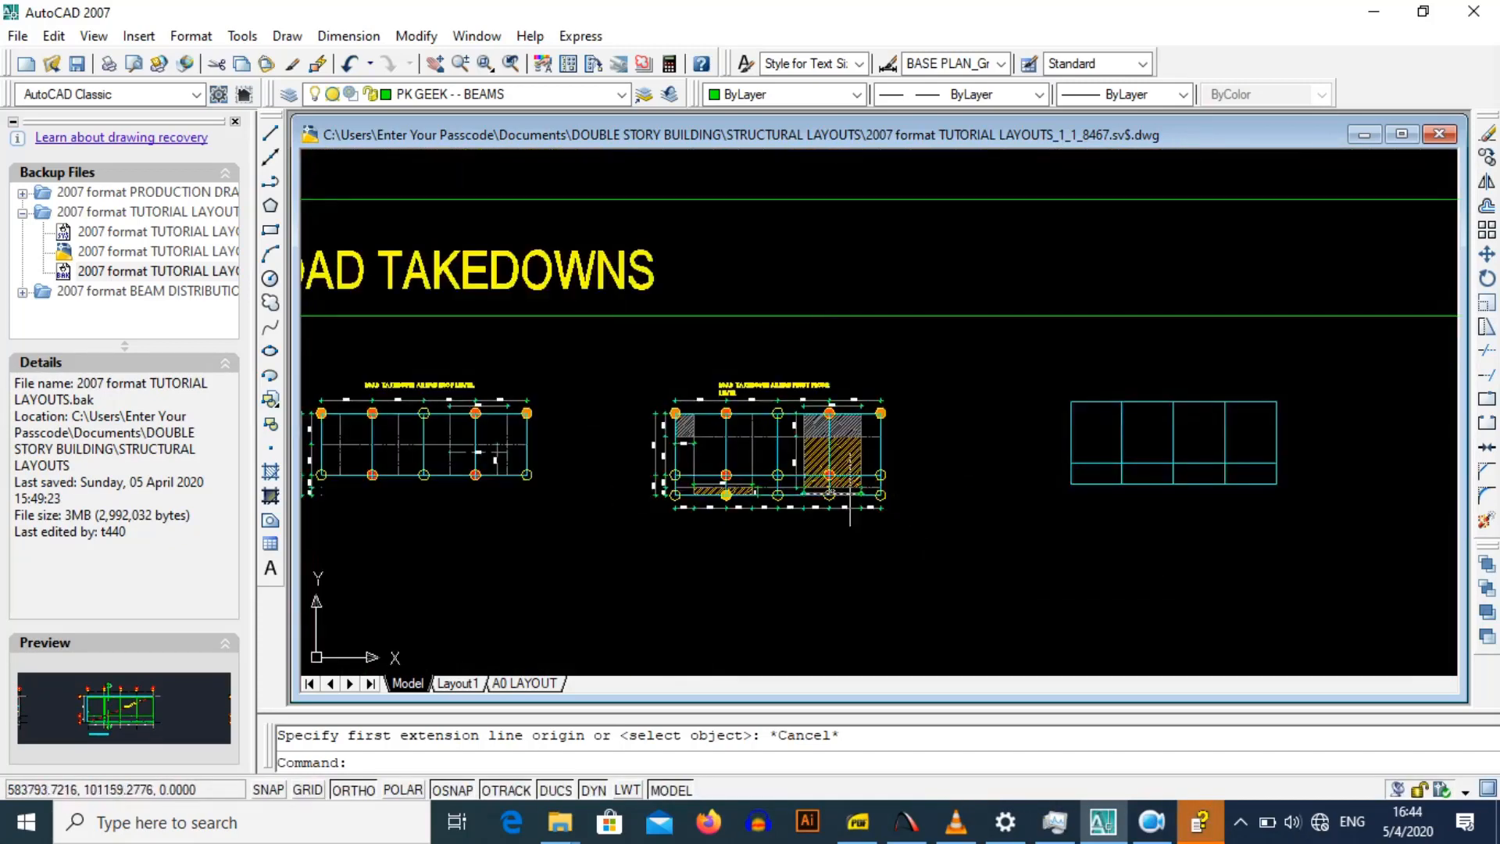
{"action": "scroll", "coordinate": [827, 477], "scroll_direction": "down", "scroll_amount": 4}
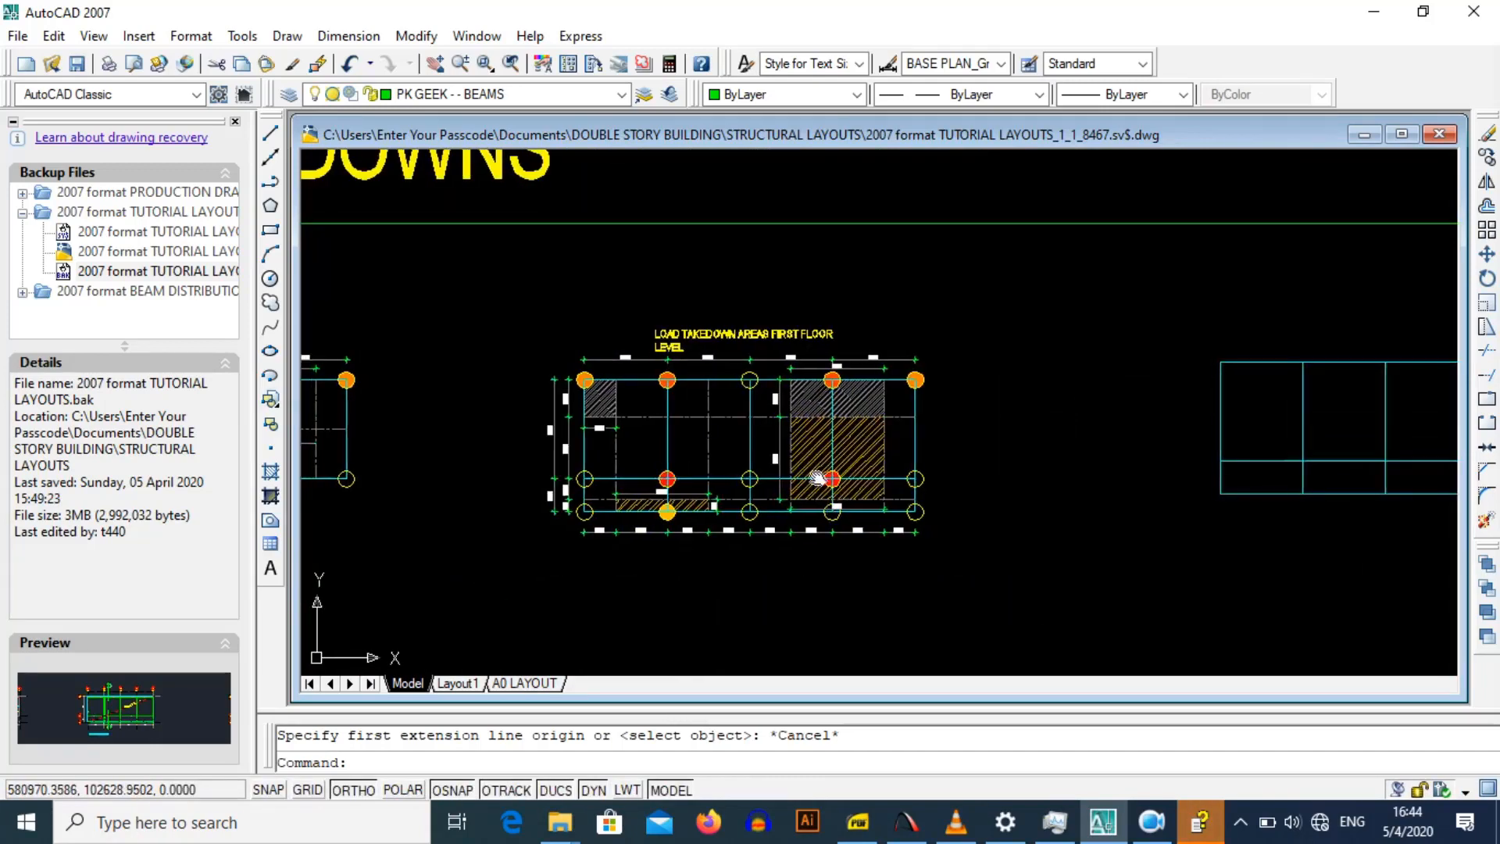
{"action": "scroll", "coordinate": [862, 336], "scroll_direction": "up", "scroll_amount": 4}
{"action": "scroll", "coordinate": [862, 336], "scroll_direction": "down", "scroll_amount": 4}
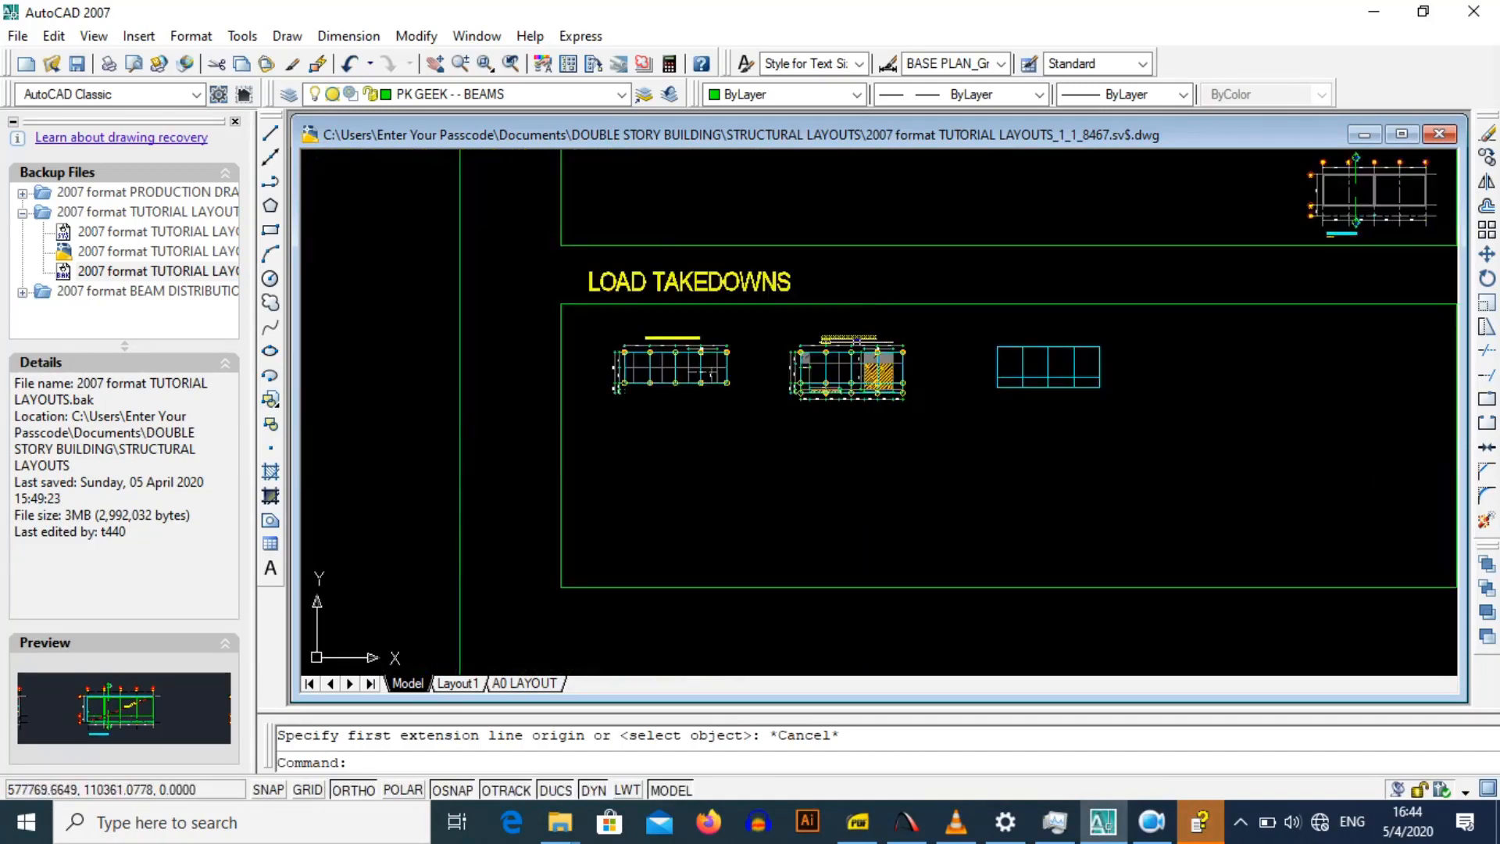
{"action": "scroll", "coordinate": [718, 383], "scroll_direction": "up", "scroll_amount": 6}
{"action": "scroll", "coordinate": [718, 383], "scroll_direction": "down", "scroll_amount": 5}
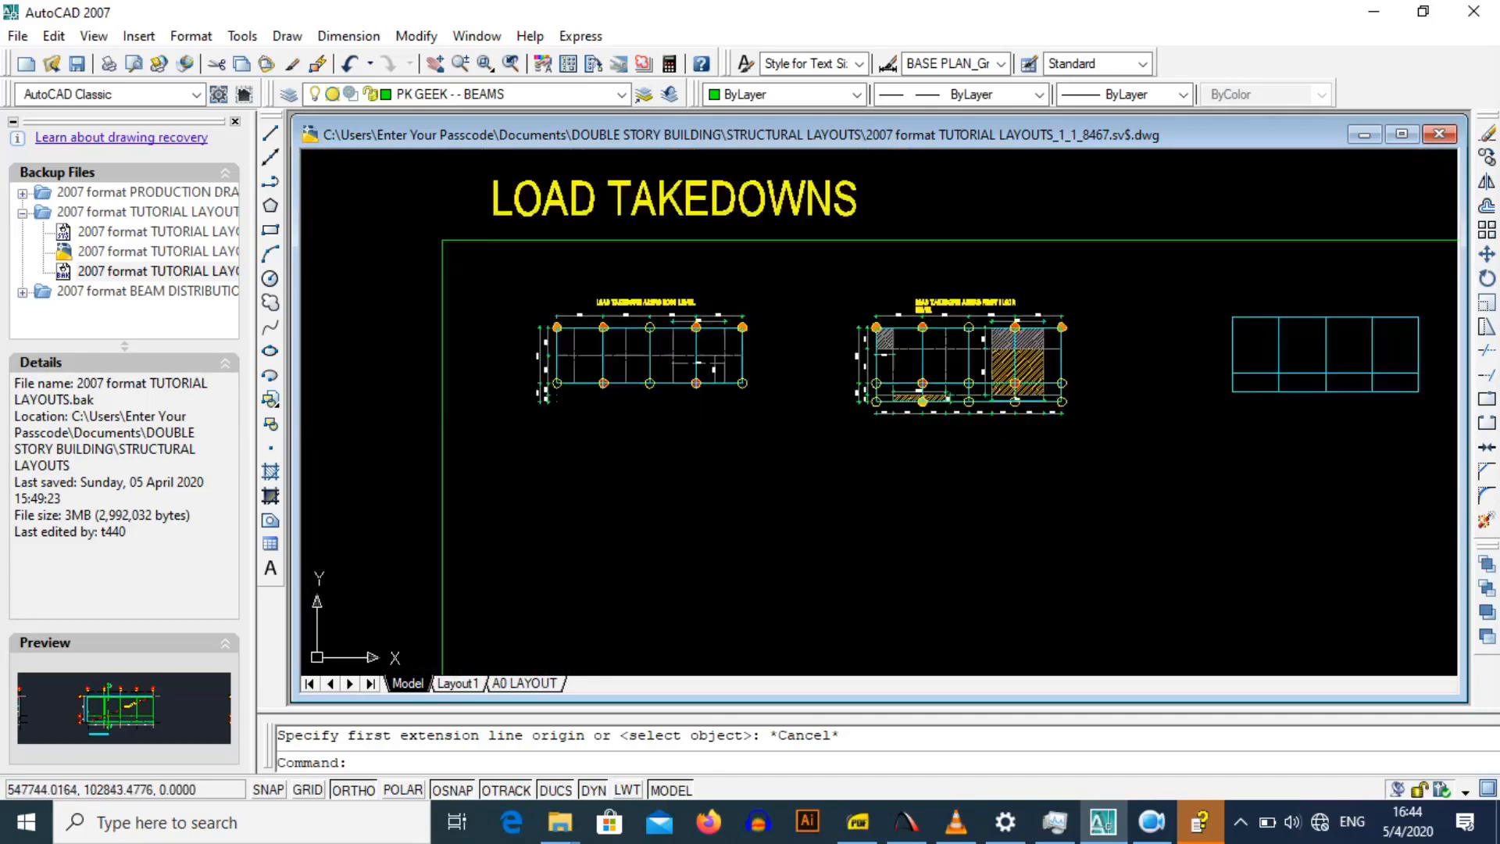
{"action": "scroll", "coordinate": [1053, 366], "scroll_direction": "up", "scroll_amount": 5}
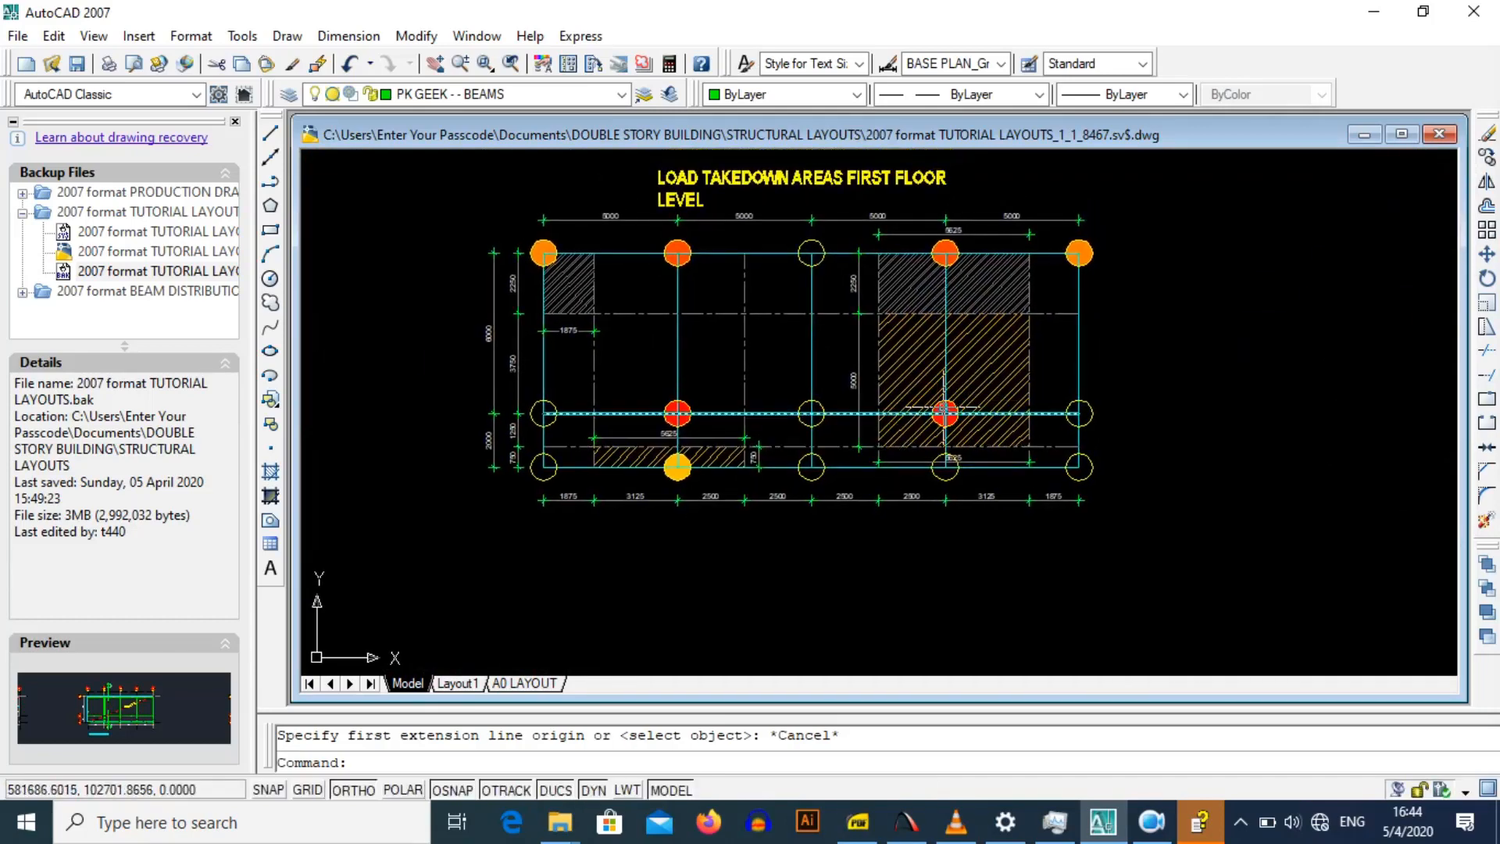
{"action": "scroll", "coordinate": [945, 410], "scroll_direction": "up", "scroll_amount": 3}
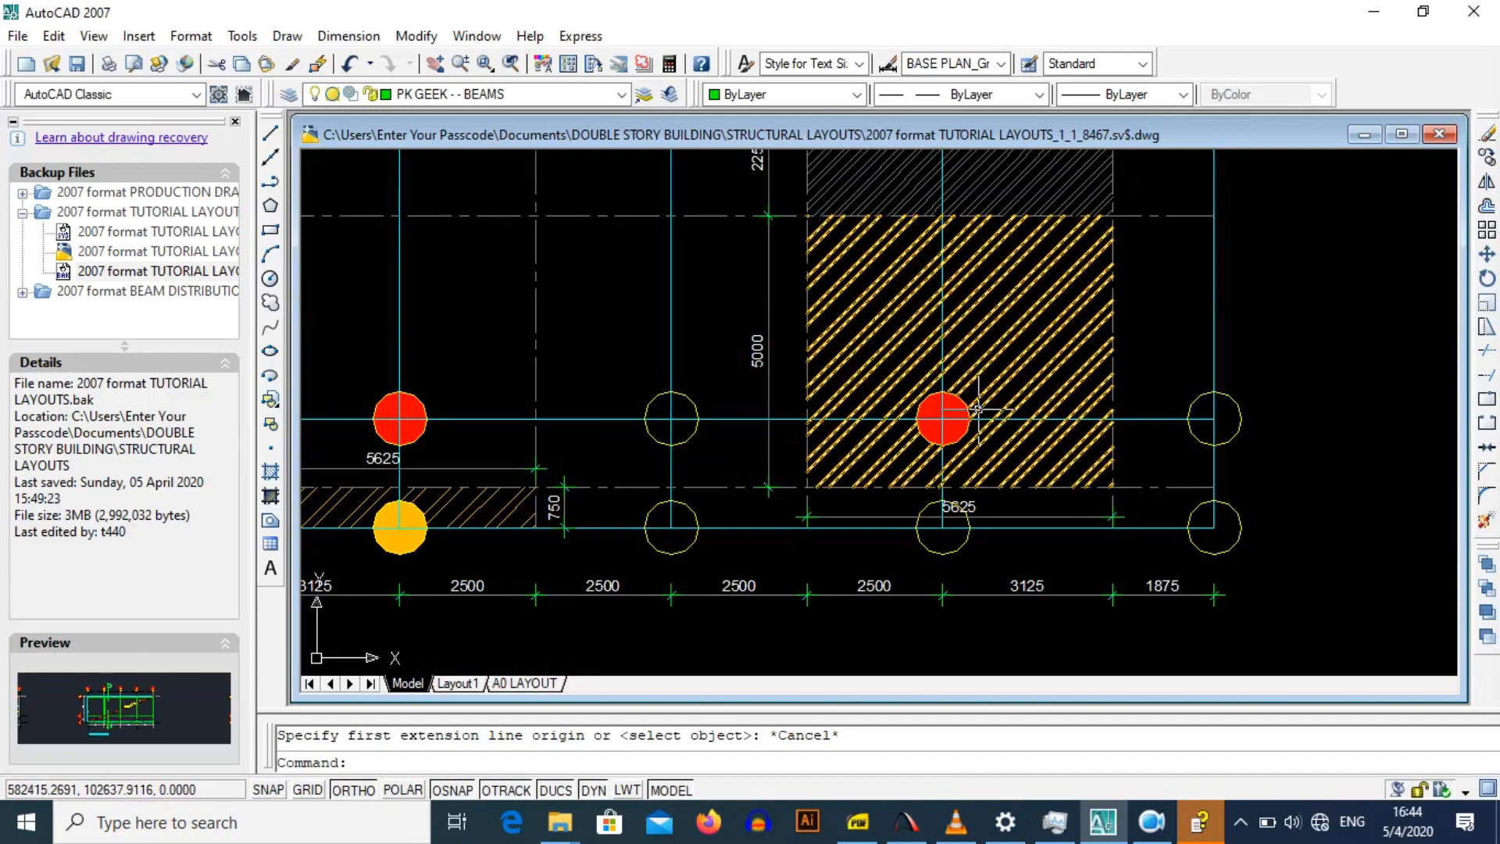
{"action": "scroll", "coordinate": [978, 399], "scroll_direction": "down", "scroll_amount": 2}
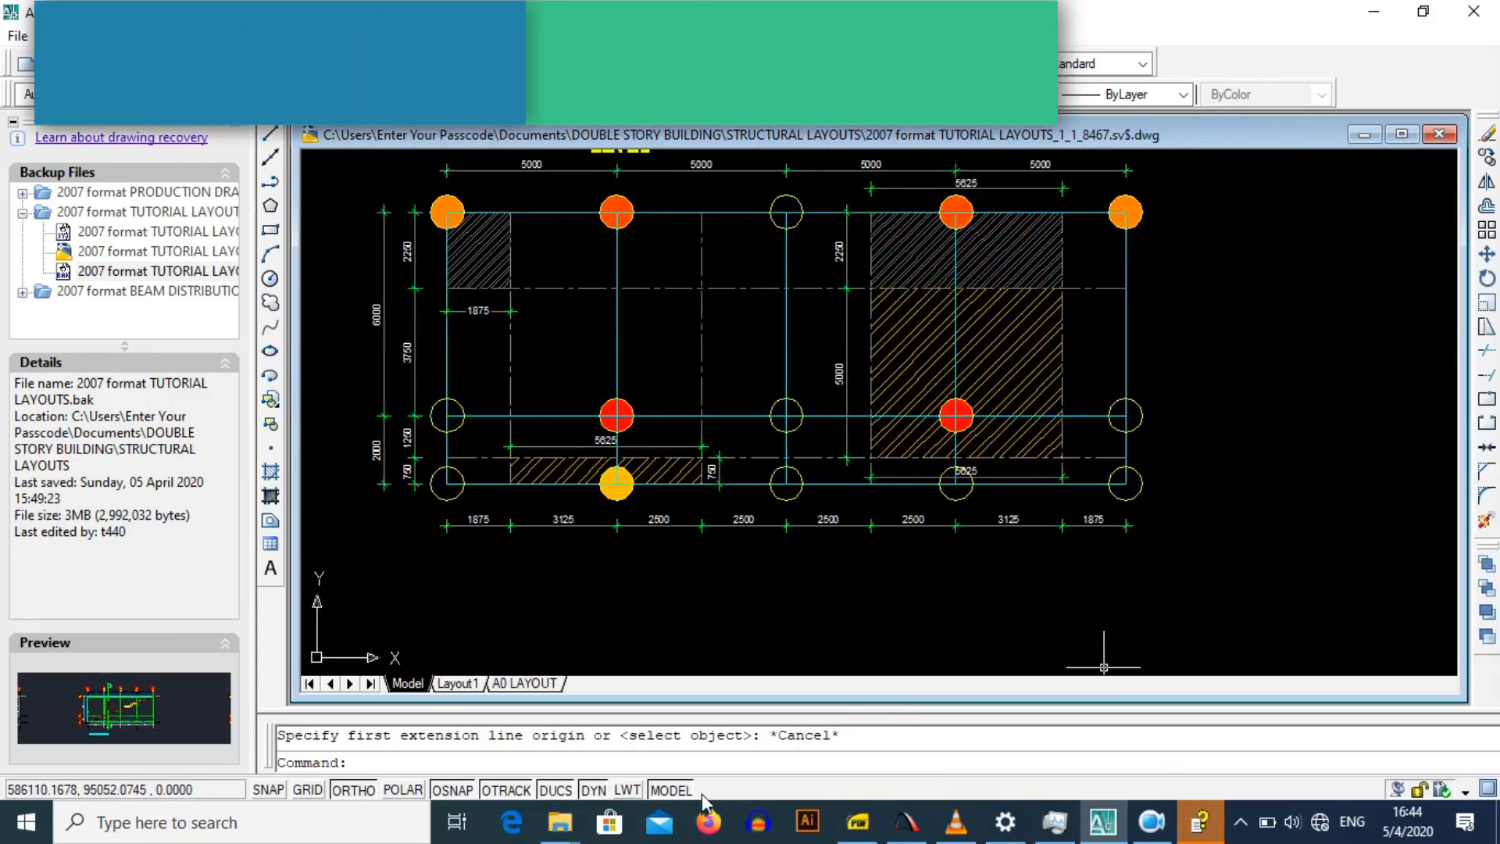
Step: Open the MIDDLE COL TAKEDOWNS workbook from the EXCEL SHEETS folder, dismiss the activation notice and expand the roof dead load section
{"action": "mouse_move", "coordinate": [562, 829]}
{"action": "left_click", "coordinate": [438, 758]}
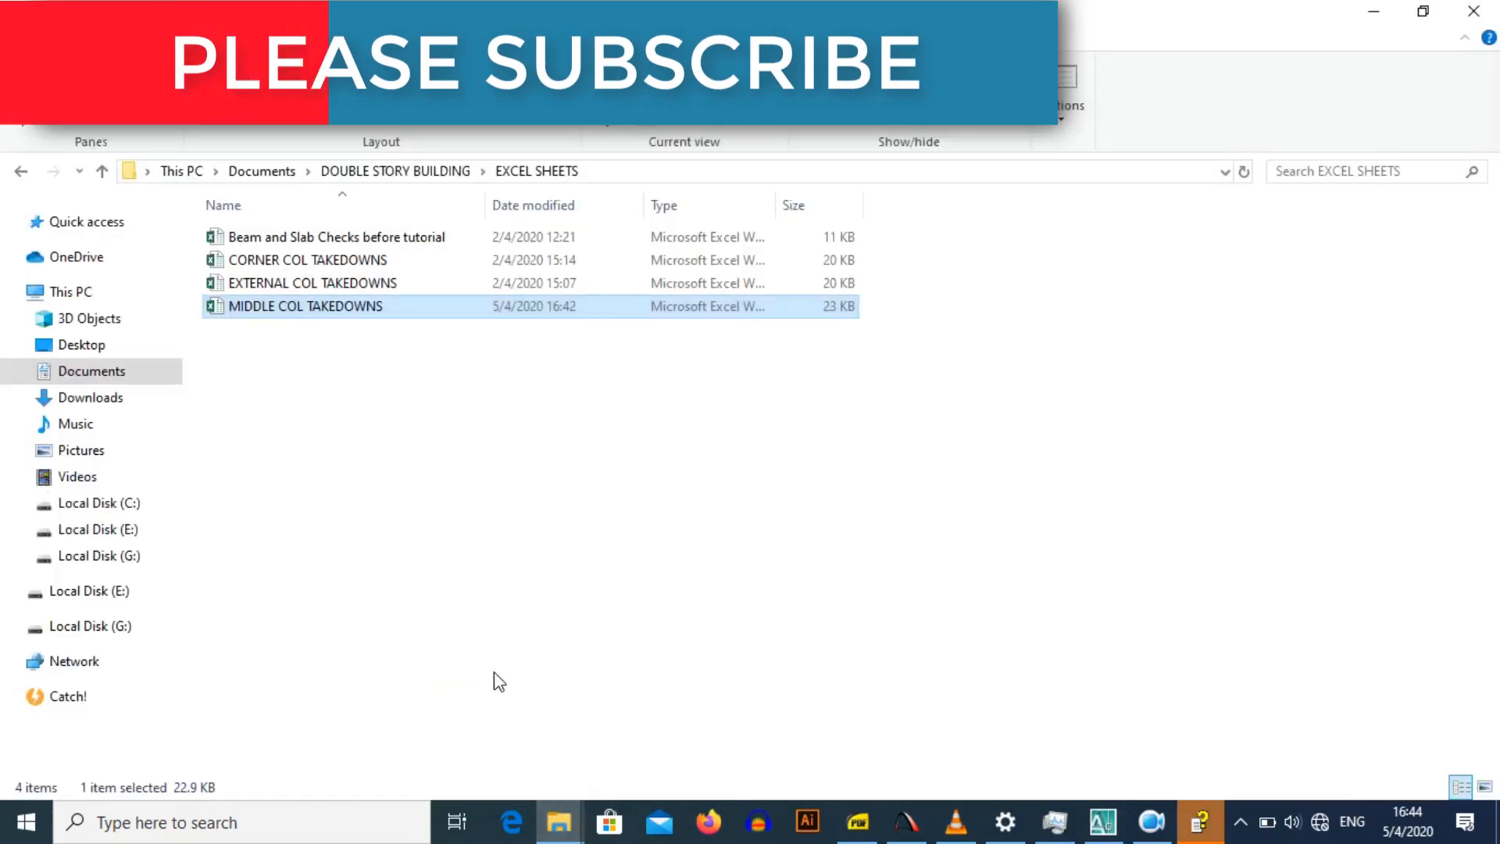
{"action": "double_click", "coordinate": [363, 306]}
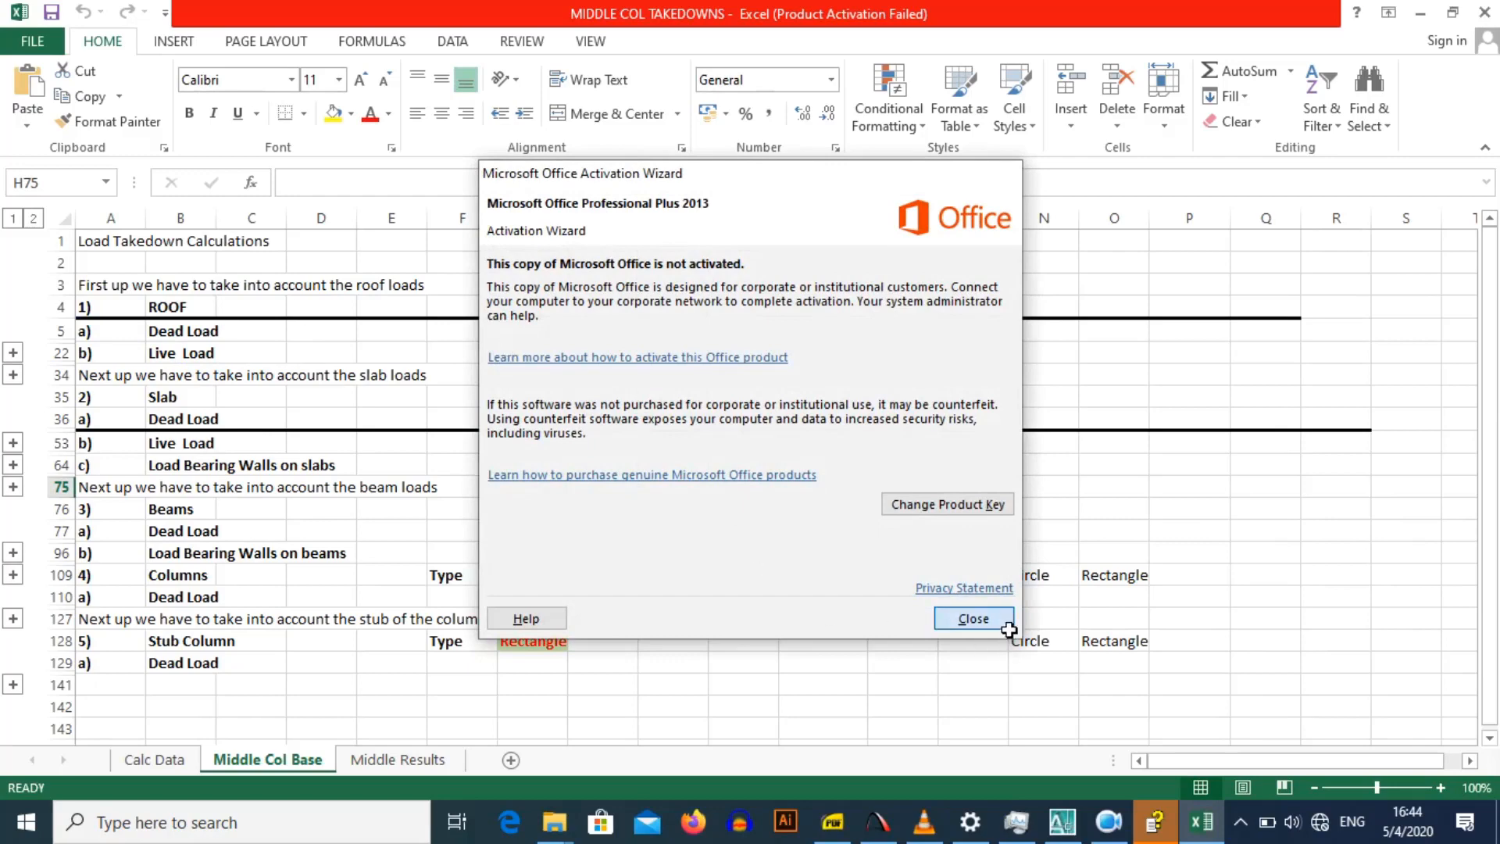
{"action": "left_click", "coordinate": [1004, 622]}
{"action": "left_click", "coordinate": [13, 352]}
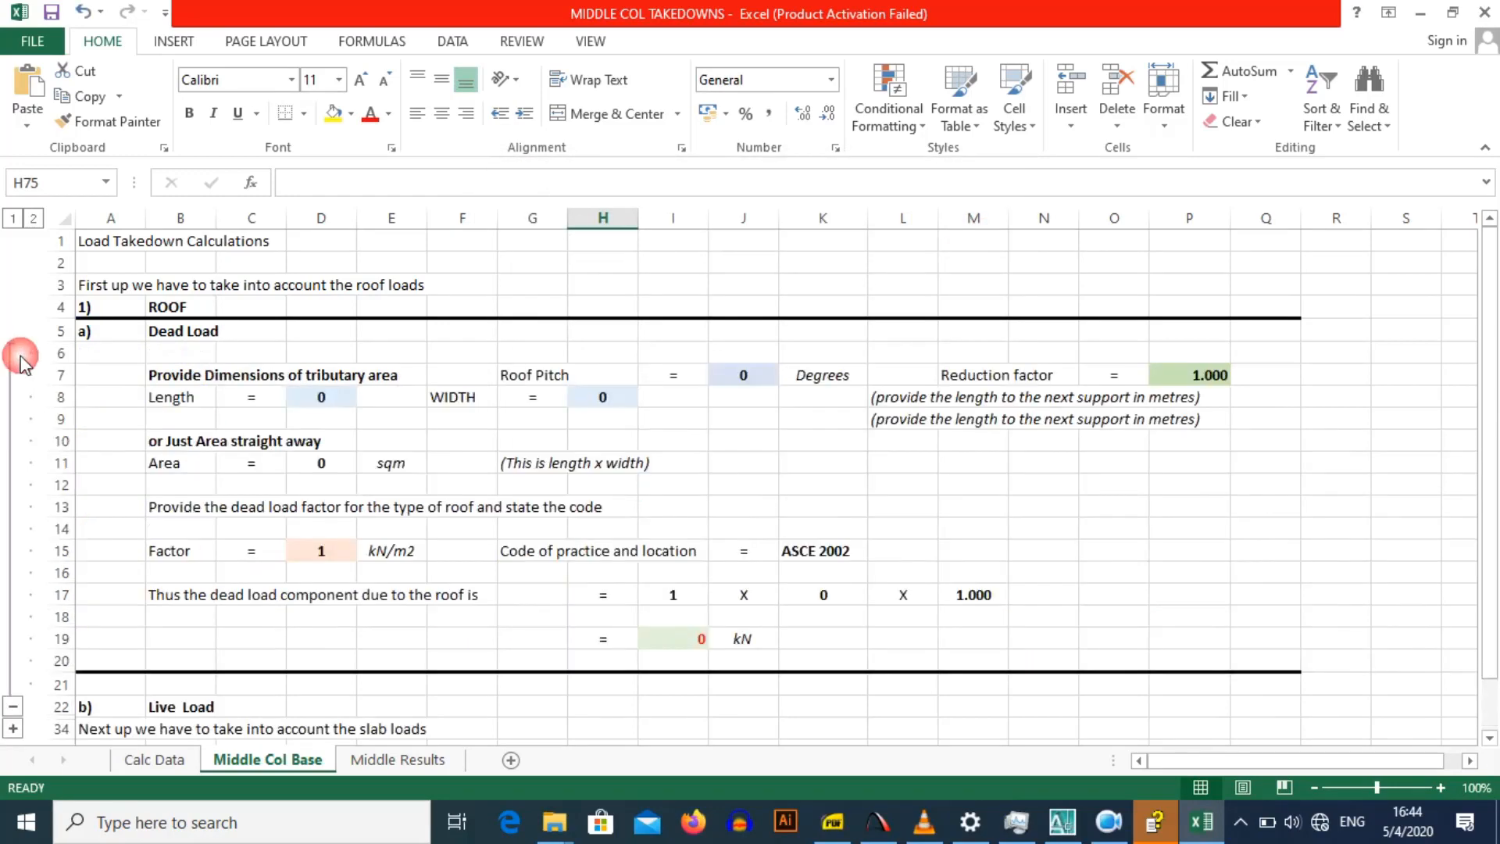
Step: Select the roof tributary length cell, switch to AutoCAD and examine the red middle column's area dimensions in the roof-level takedown plan
{"action": "left_click", "coordinate": [231, 419]}
{"action": "left_click", "coordinate": [304, 412]}
{"action": "left_click", "coordinate": [312, 399]}
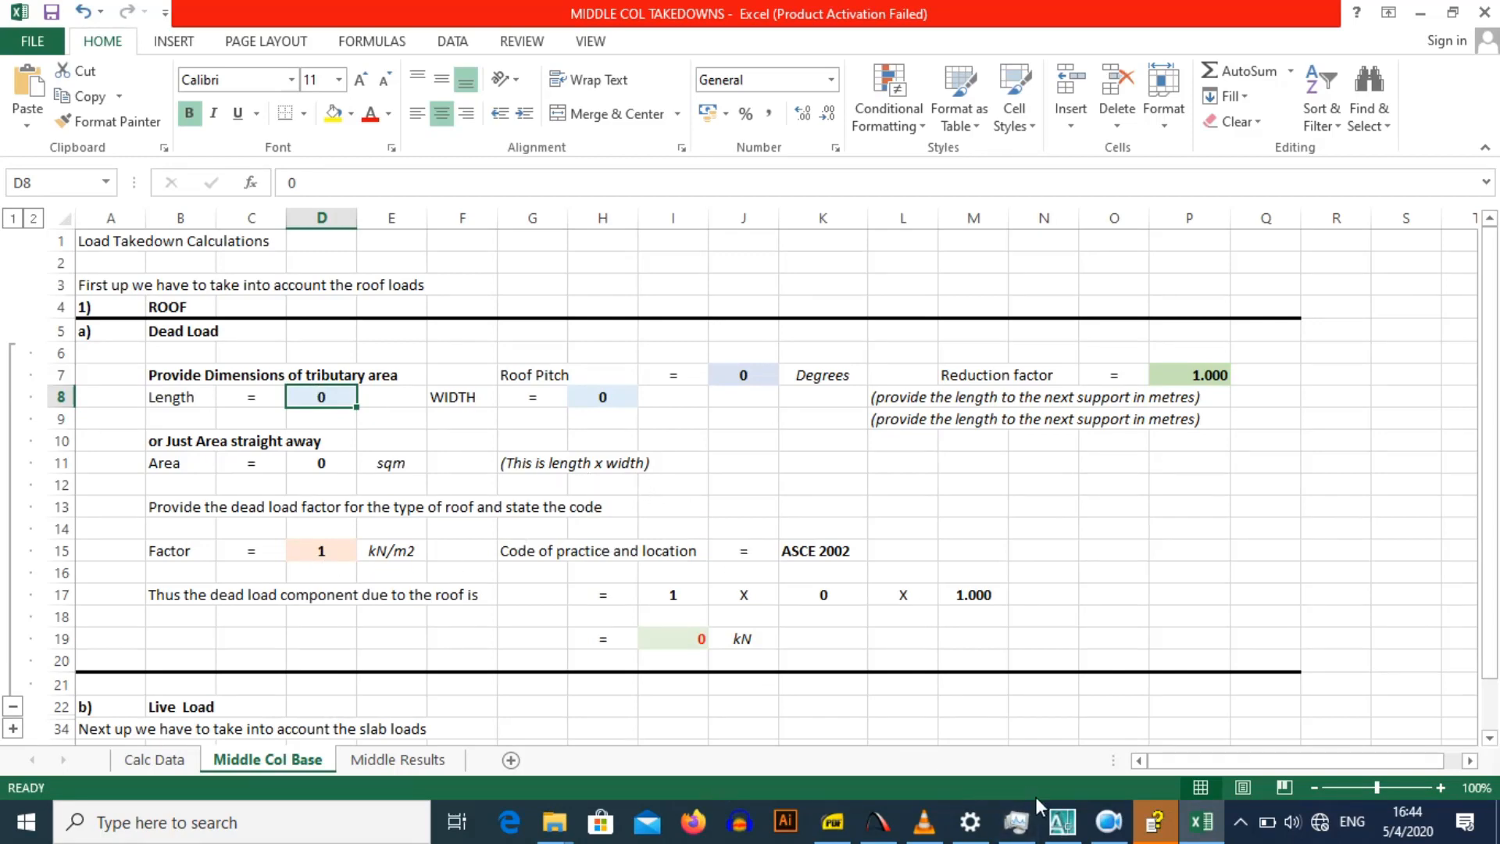
{"action": "left_click", "coordinate": [1061, 820]}
{"action": "scroll", "coordinate": [748, 378], "scroll_direction": "down", "scroll_amount": 5}
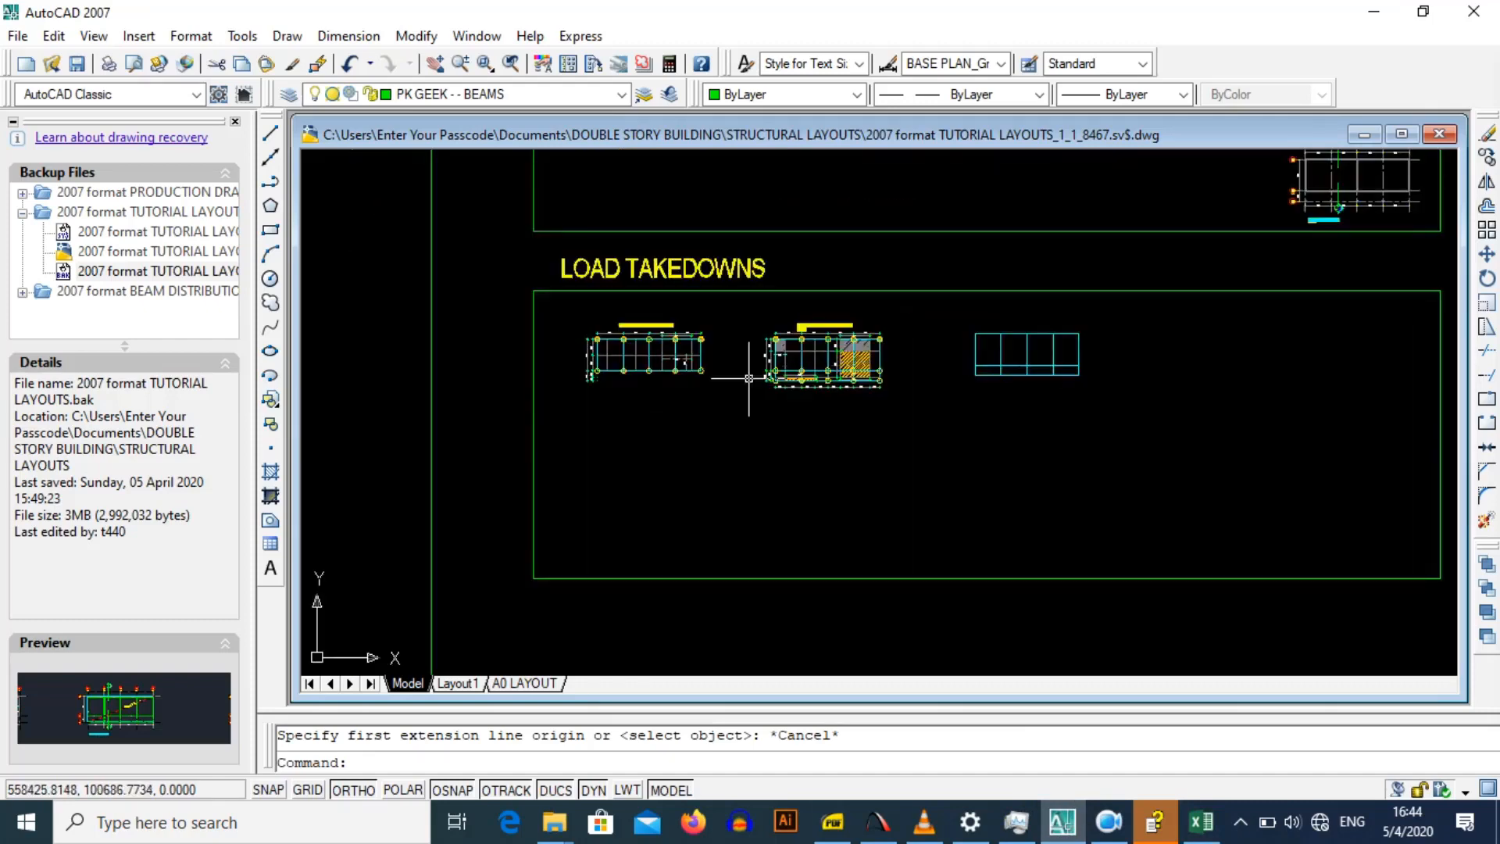
{"action": "scroll", "coordinate": [749, 378], "scroll_direction": "up", "scroll_amount": 10}
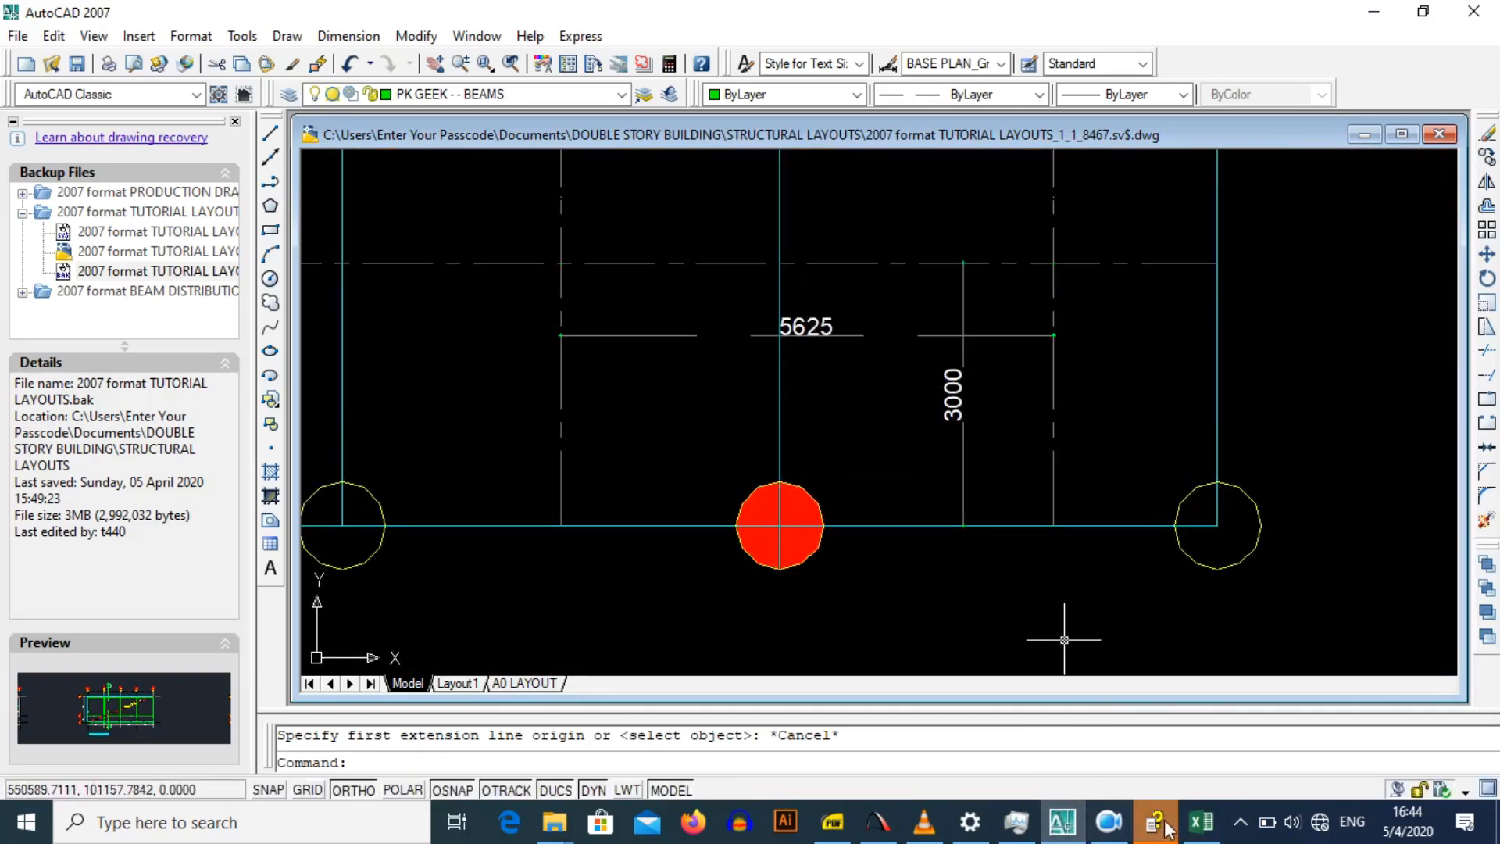
Step: Switch to Excel and set the roof dead load tributary area's length to 5.625 and its width to 3
{"action": "left_click", "coordinate": [1201, 822]}
{"action": "type", "text": "5.625"}
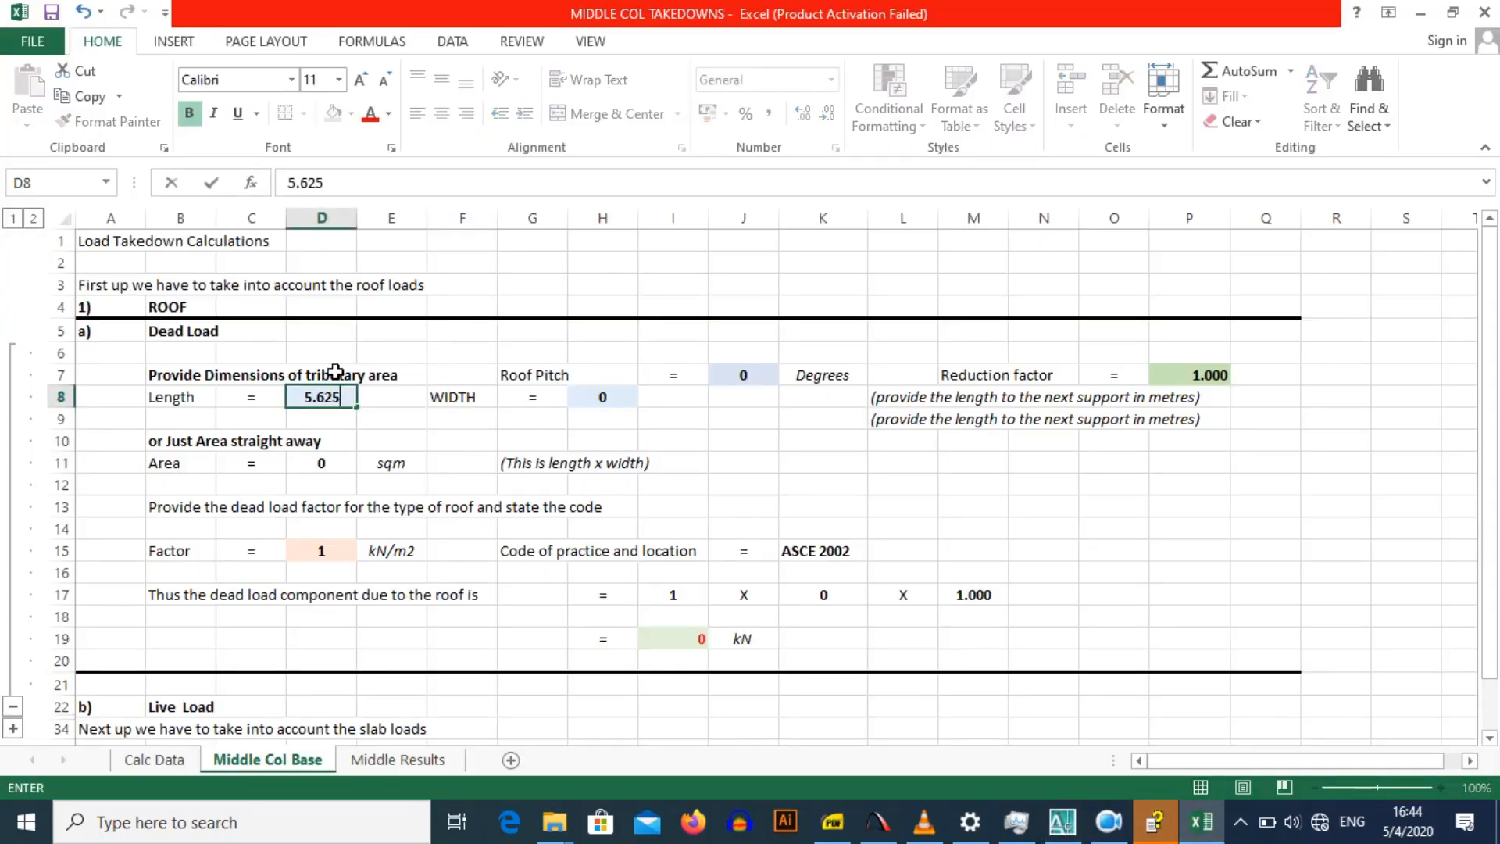
{"action": "left_click", "coordinate": [549, 418]}
{"action": "left_click", "coordinate": [602, 397]}
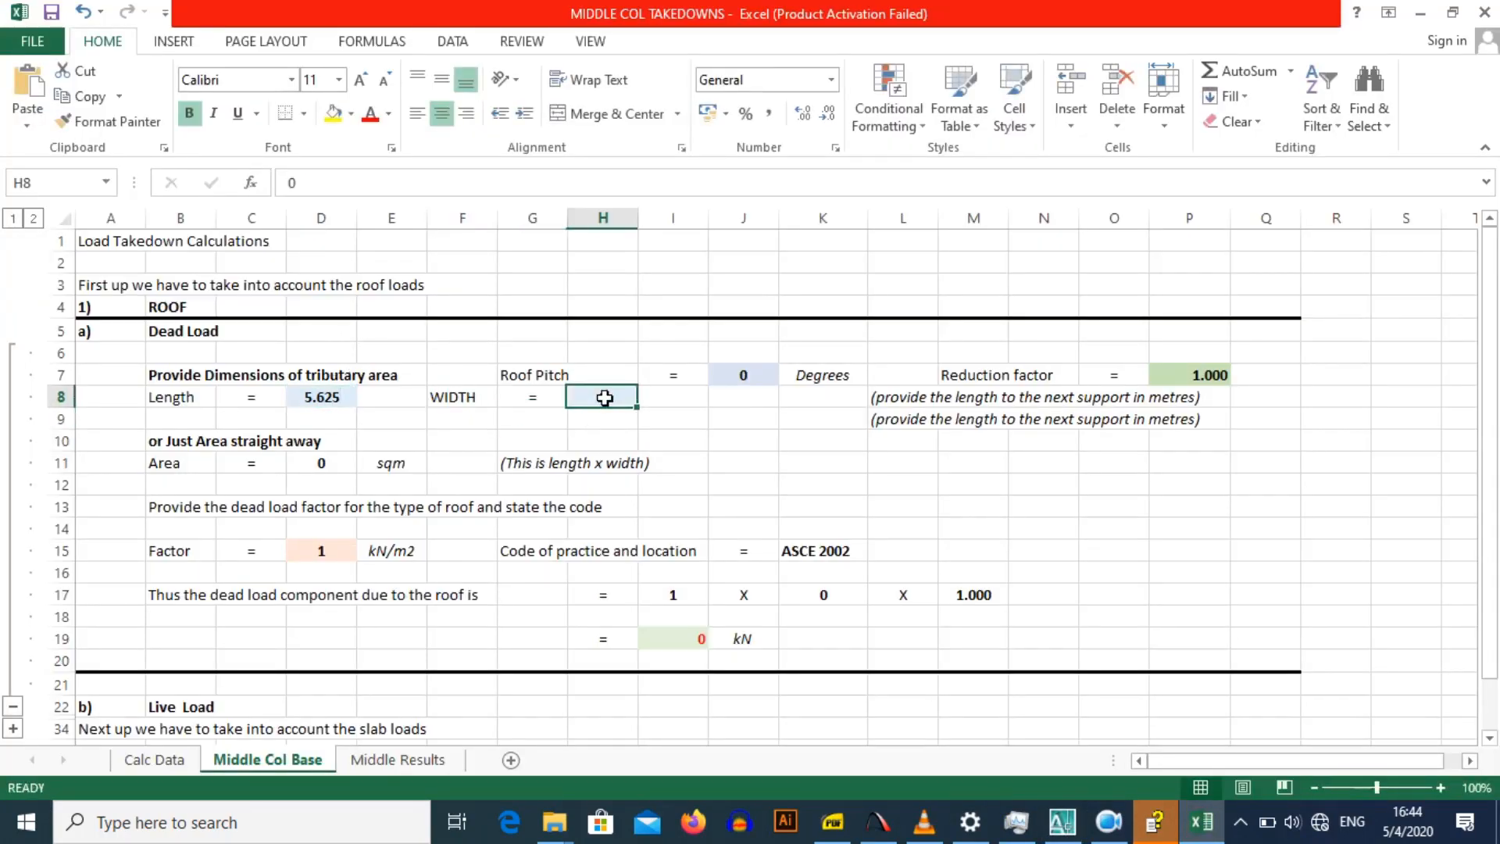
{"action": "type", "text": "3"}
{"action": "left_click", "coordinate": [646, 439]}
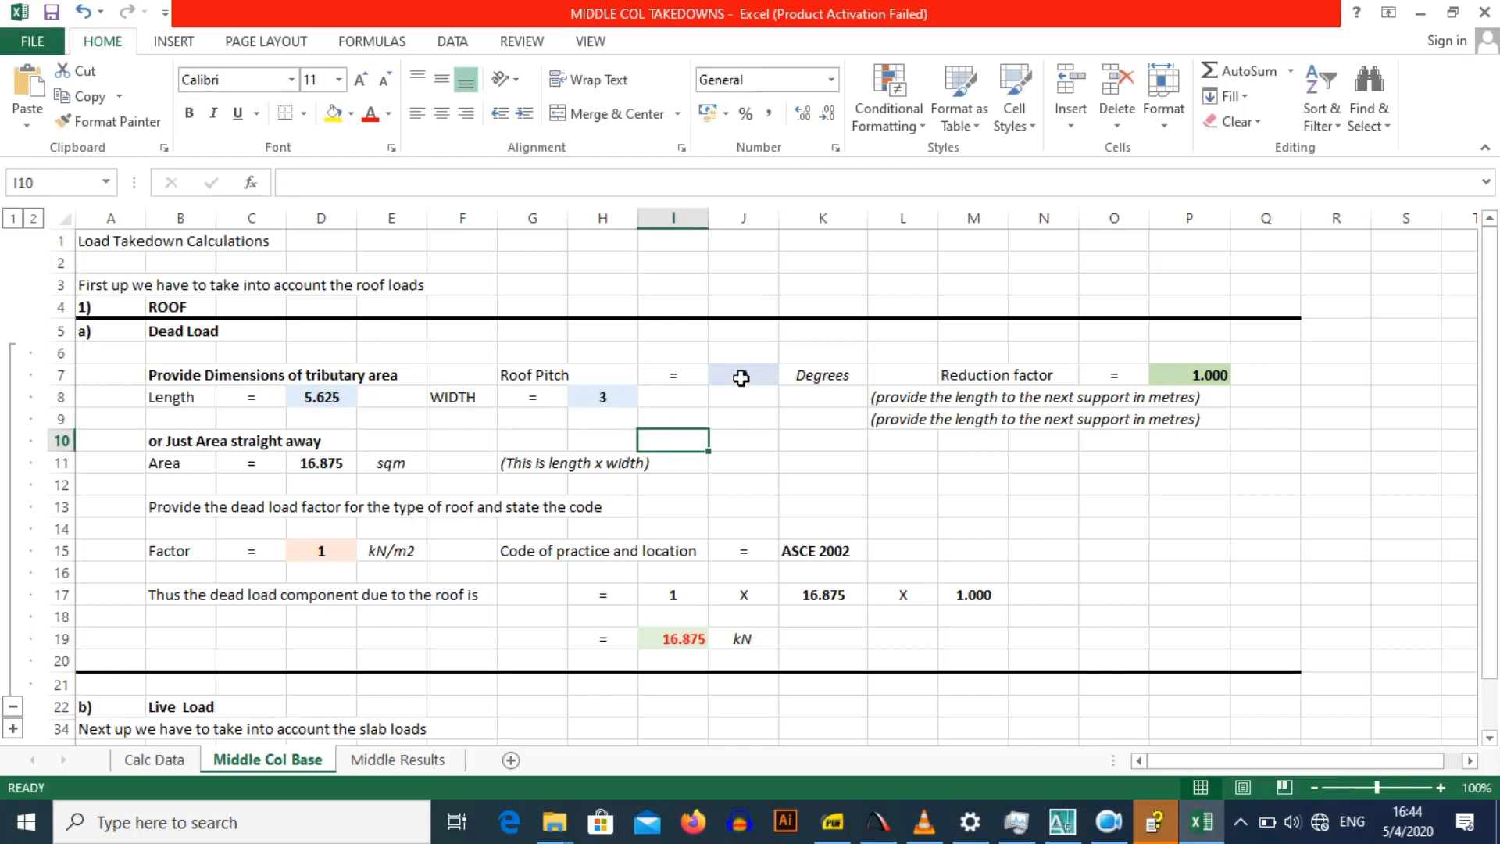
Step: Set the roof pitch in the roof dead load section to 30 degrees
{"action": "left_click", "coordinate": [740, 377]}
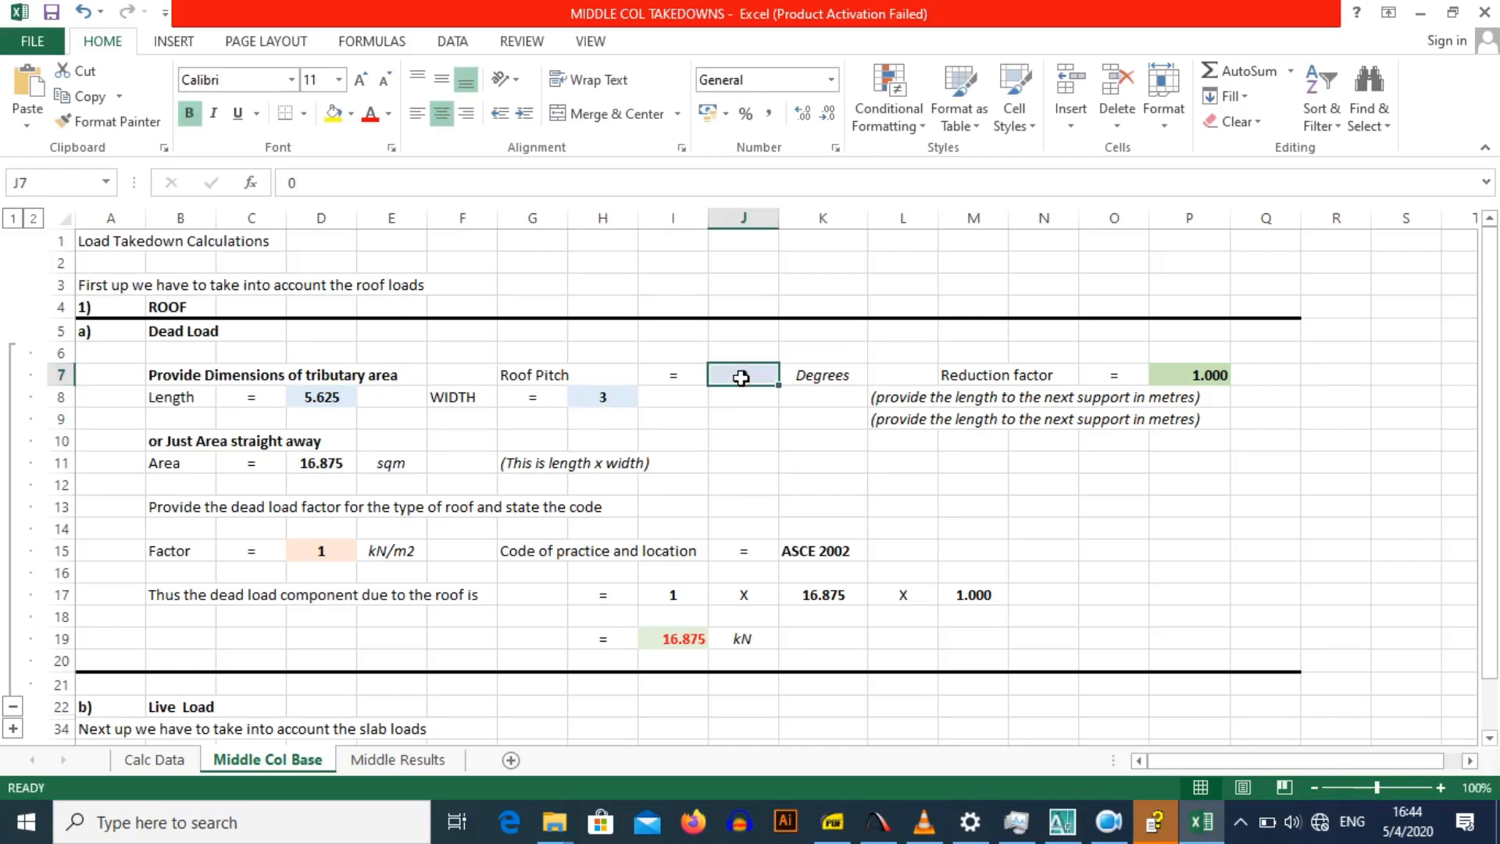
{"action": "type", "text": "30"}
{"action": "left_click", "coordinate": [753, 438]}
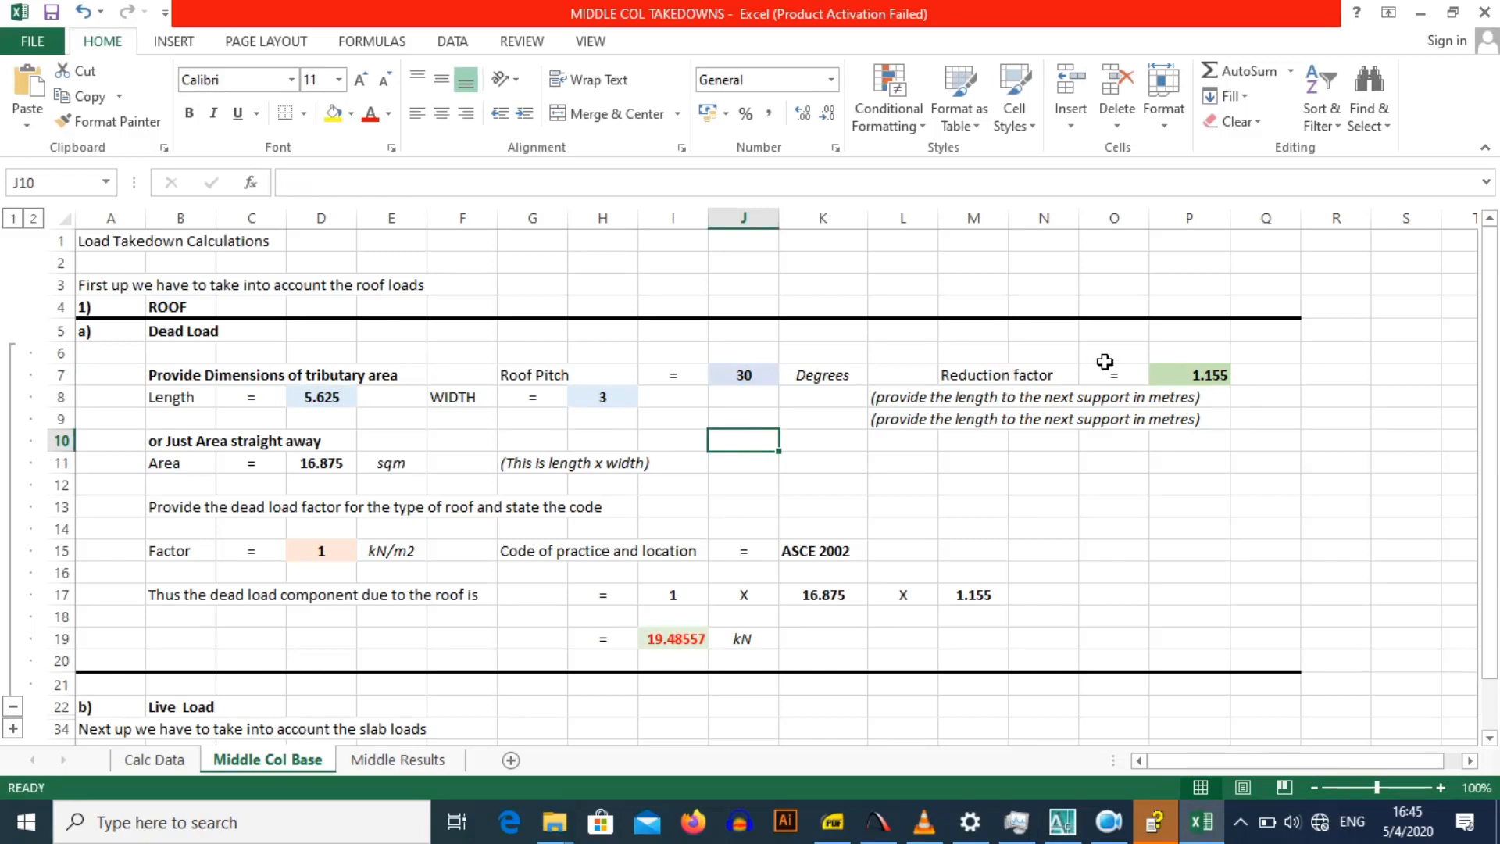
Step: Review the roof dead load section's area formula, dead load factor and resulting load component
{"action": "left_click", "coordinate": [351, 483]}
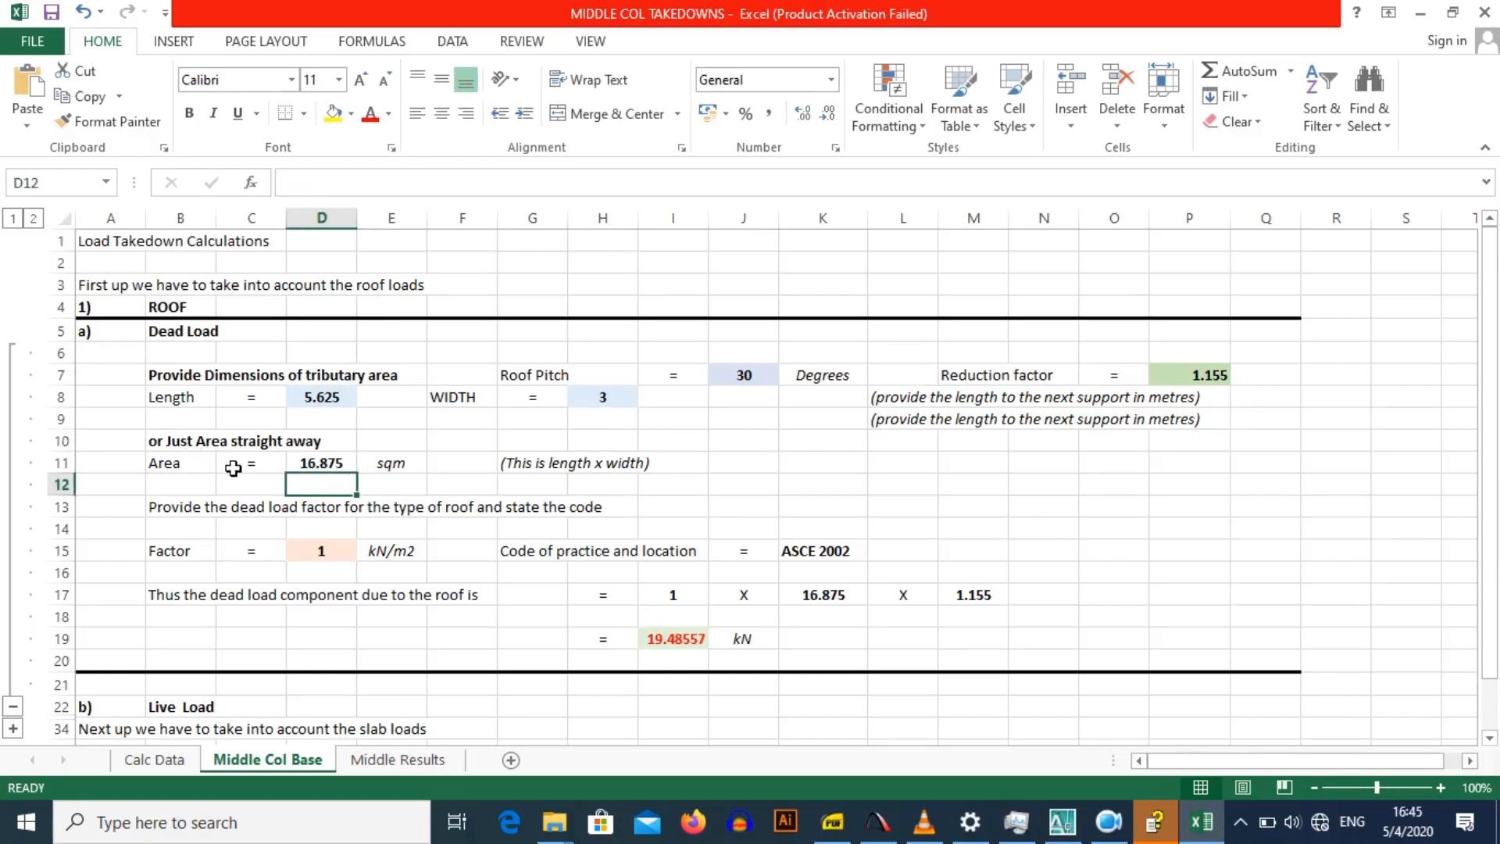
{"action": "left_click", "coordinate": [309, 467]}
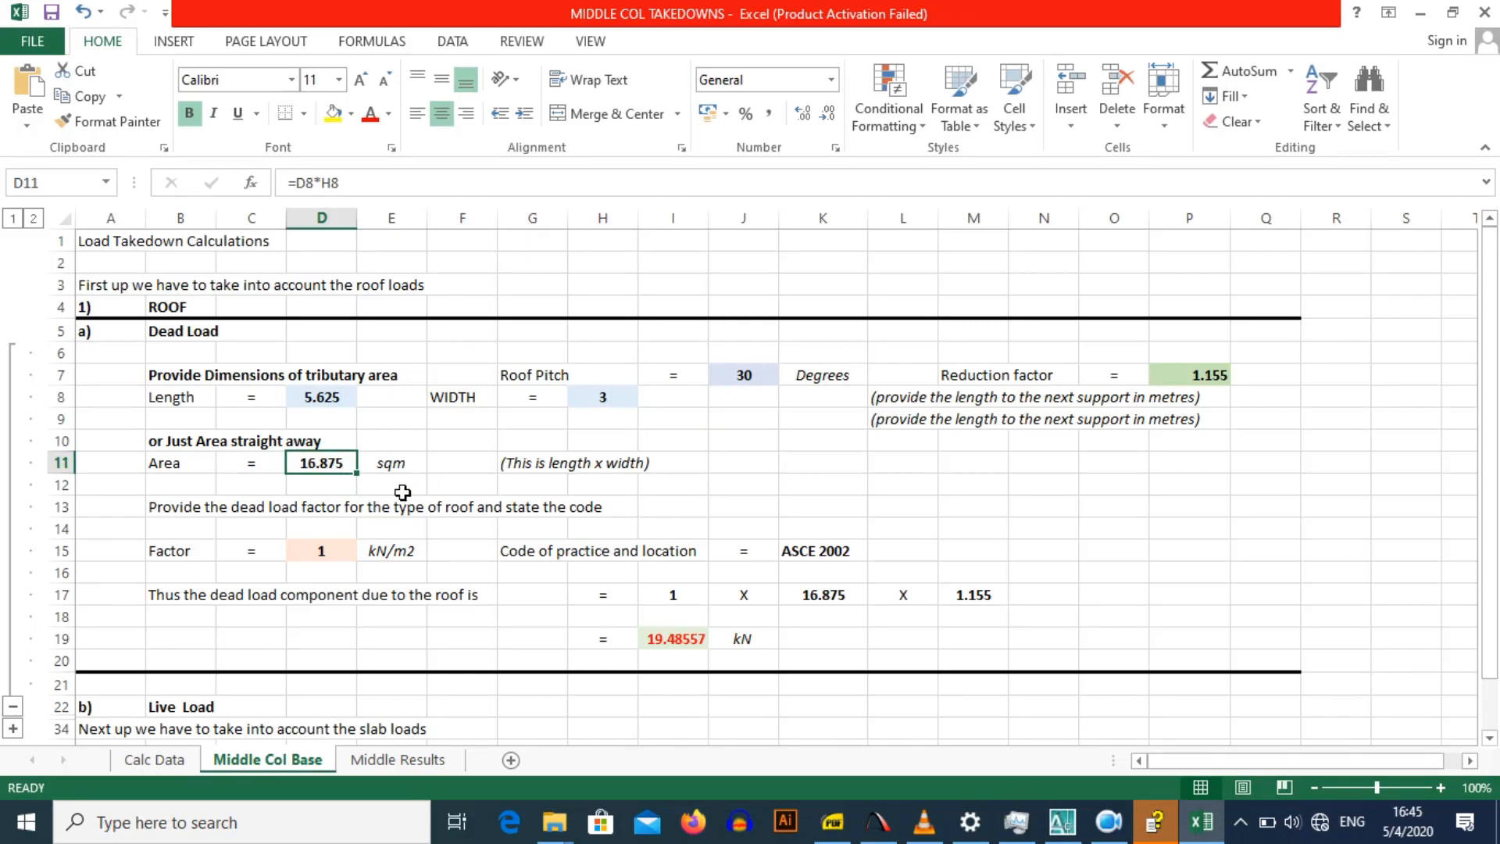
{"action": "left_click", "coordinate": [310, 553]}
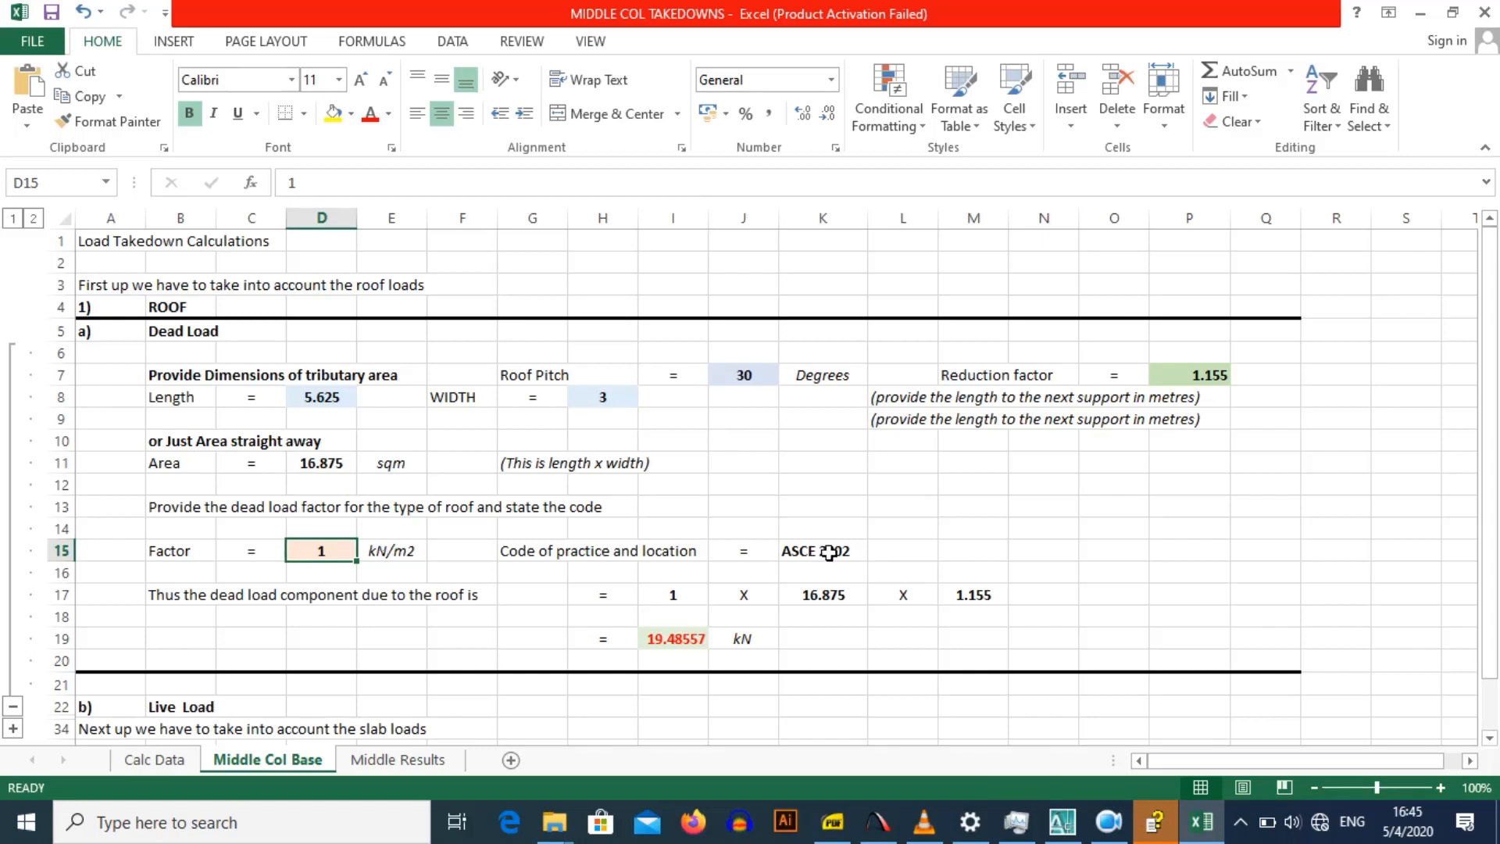
{"action": "scroll", "coordinate": [706, 529], "scroll_direction": "down", "scroll_amount": 5}
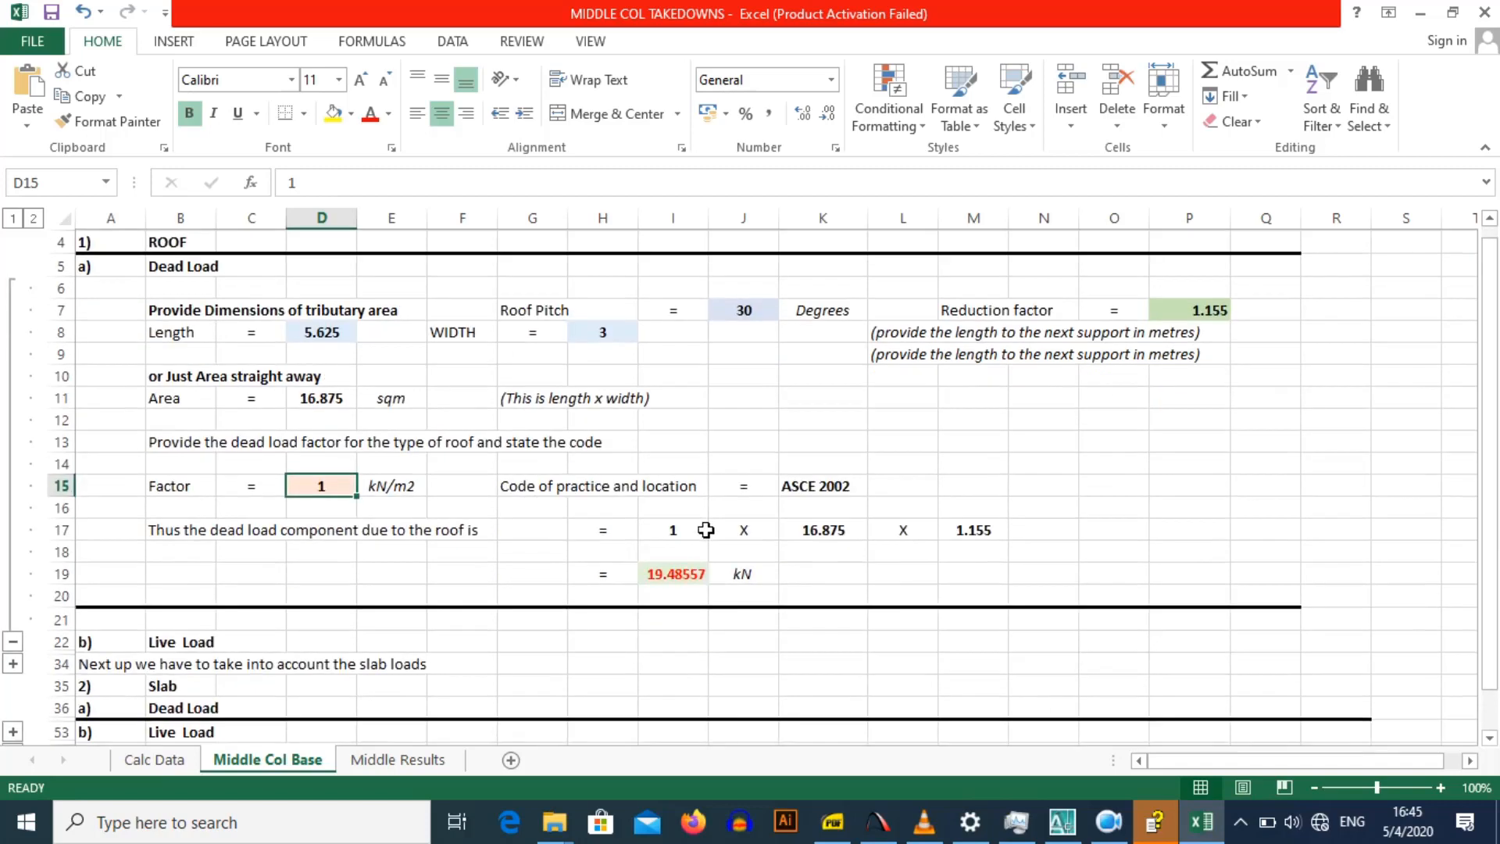
{"action": "left_click", "coordinate": [673, 306]}
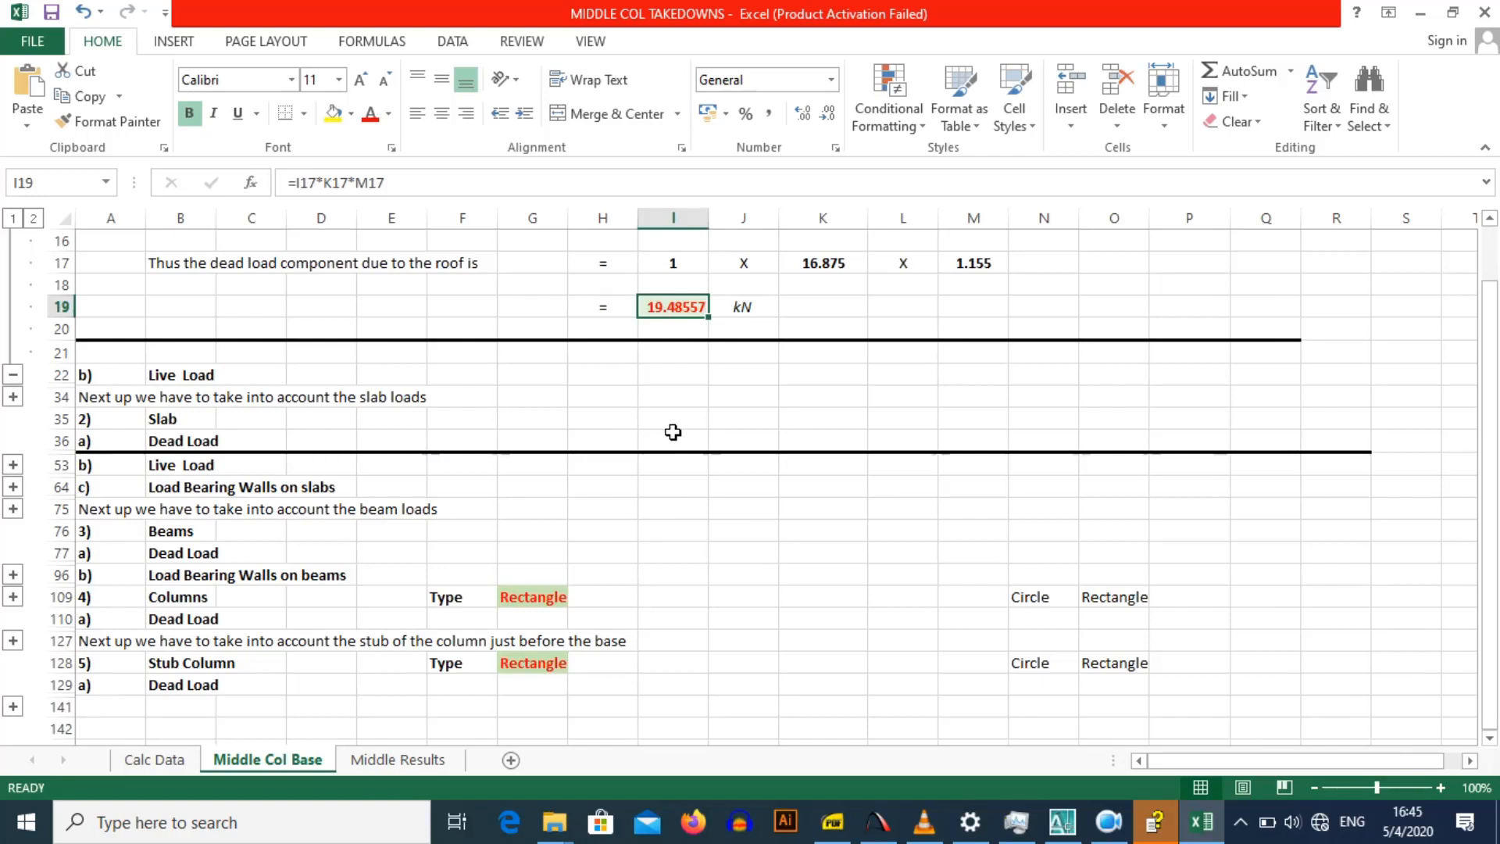
Step: Expand the roof live load section and review its live load factor and the resulting load component
{"action": "left_click", "coordinate": [15, 397]}
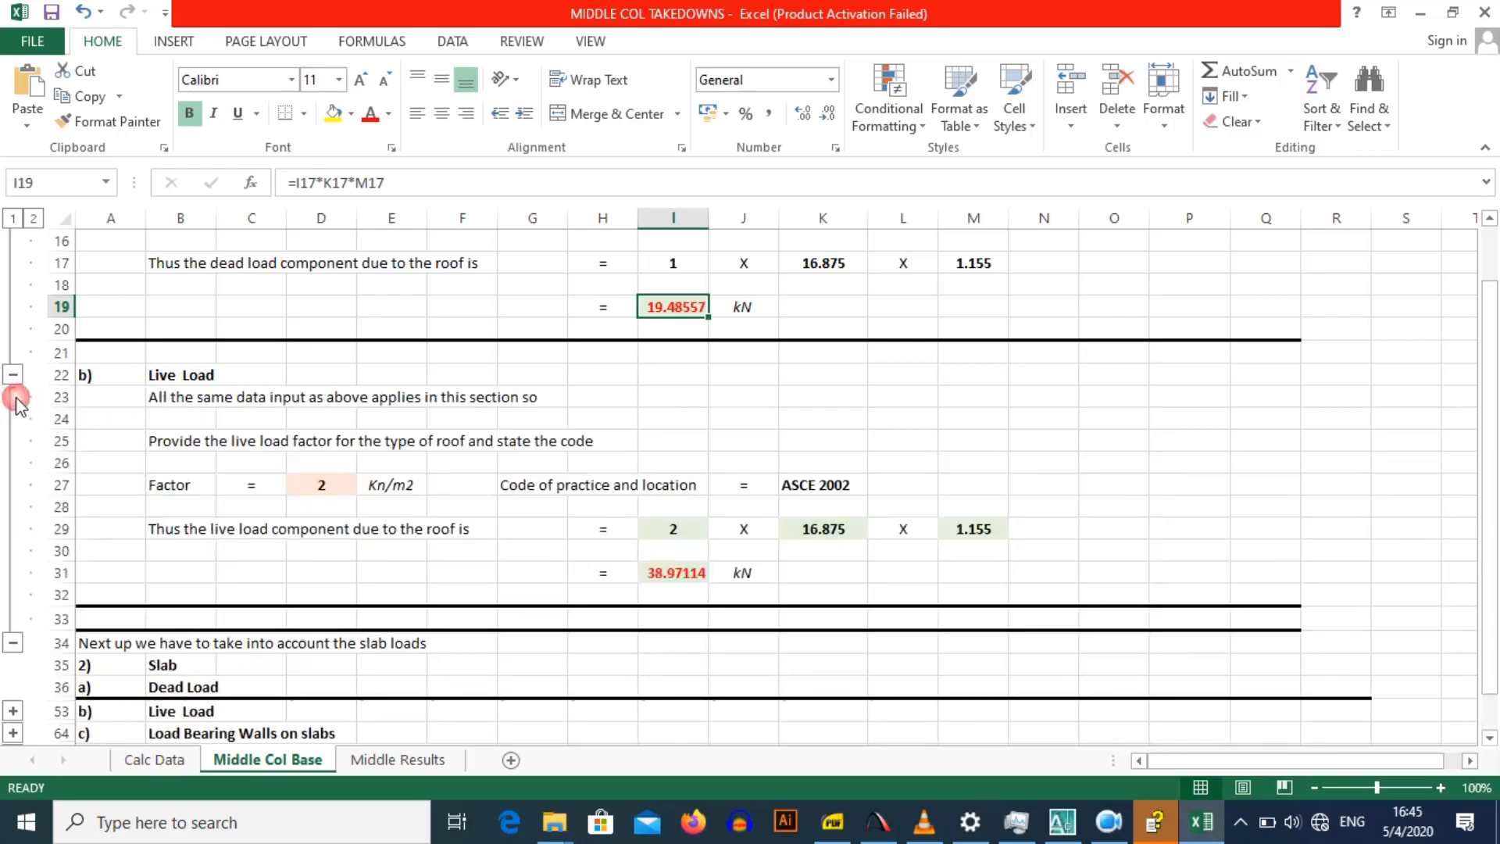
{"action": "scroll", "coordinate": [303, 426], "scroll_direction": "down", "scroll_amount": 1}
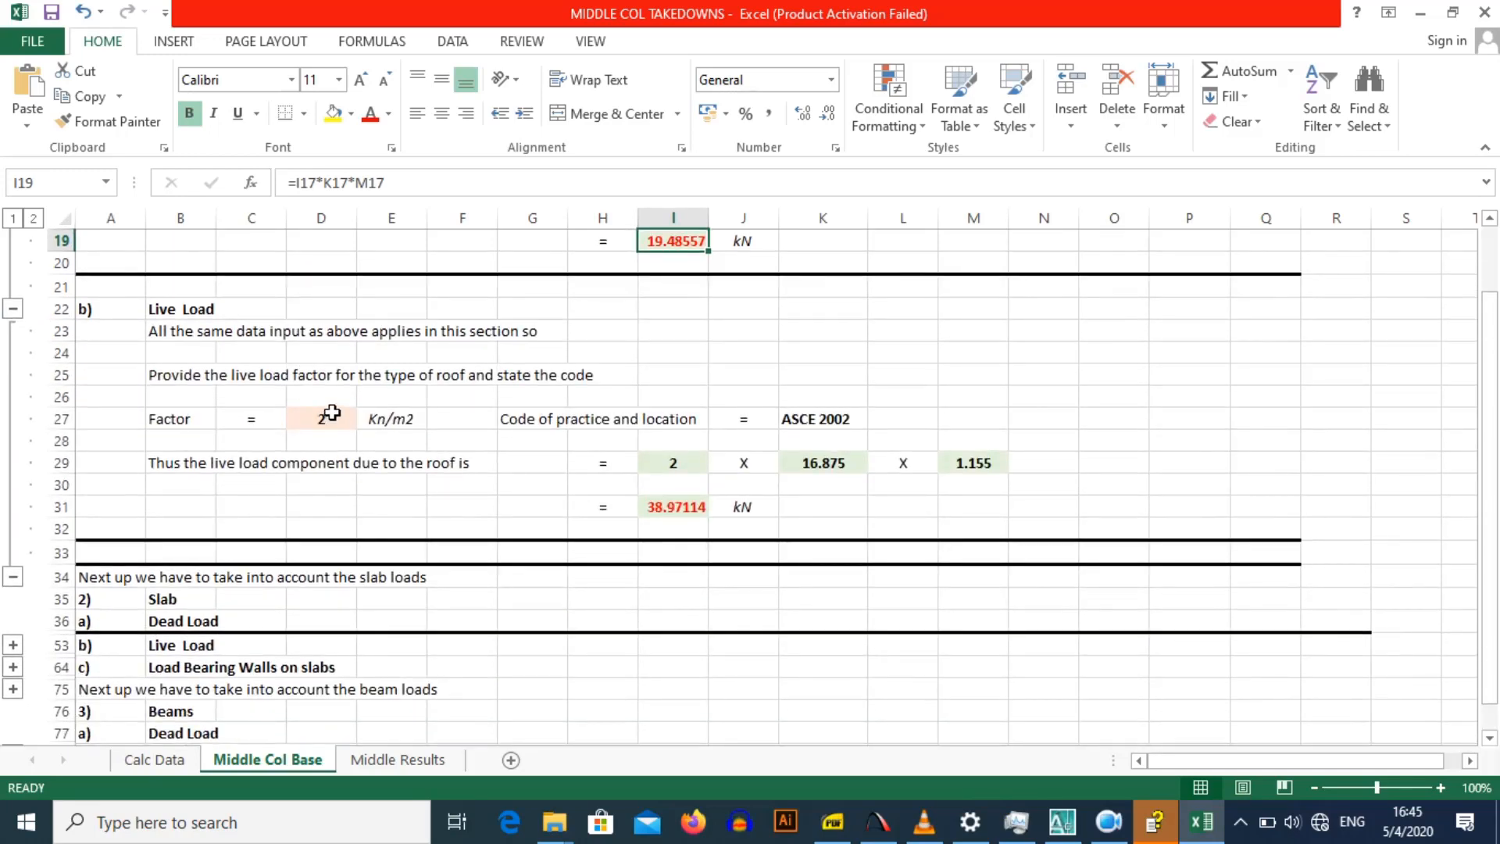
{"action": "left_click", "coordinate": [332, 412]}
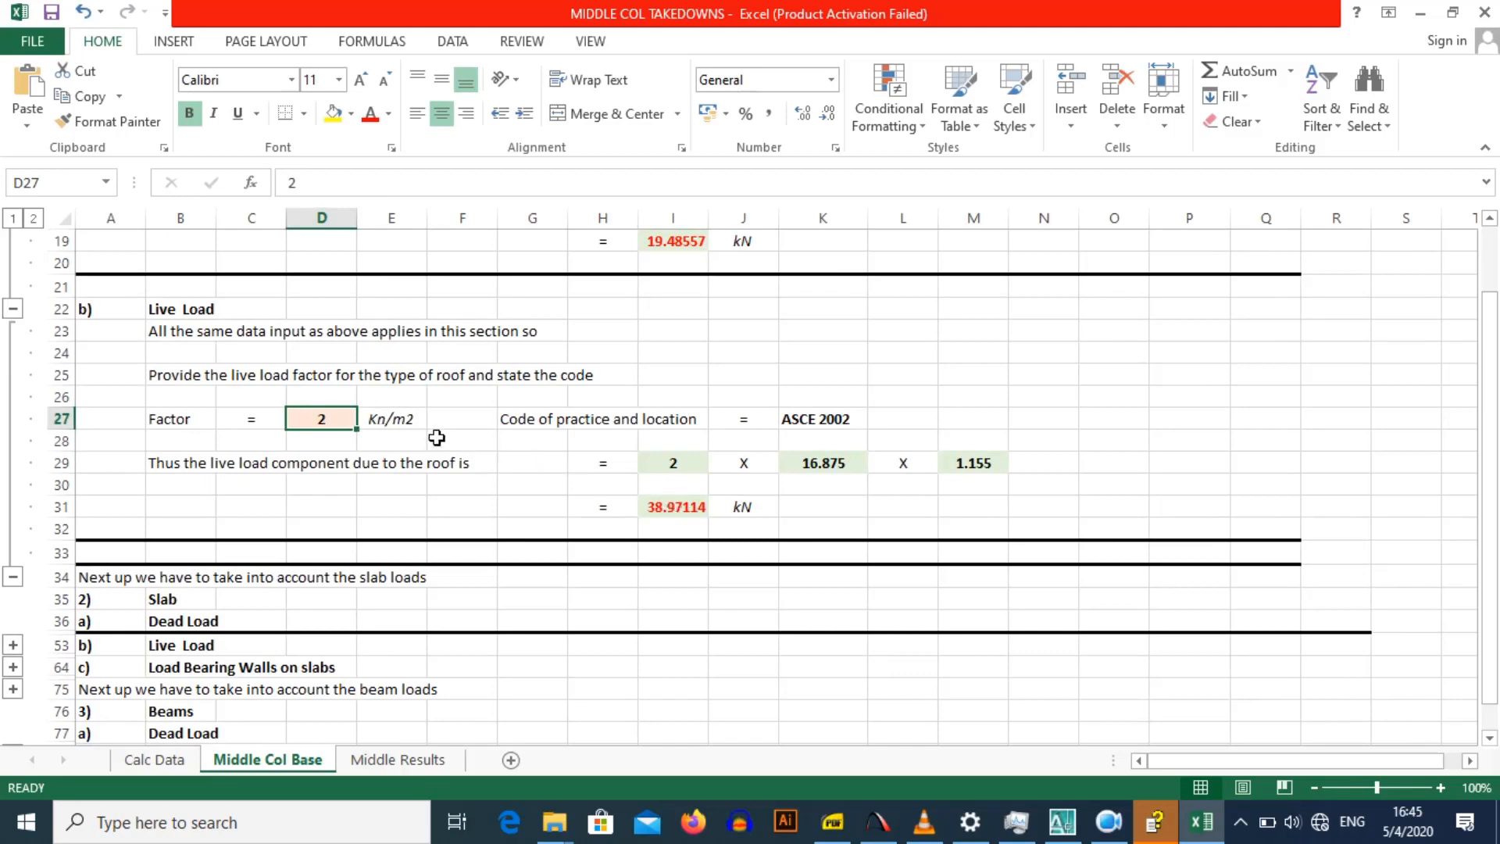
{"action": "left_click", "coordinate": [674, 507]}
{"action": "scroll", "coordinate": [654, 506], "scroll_direction": "down", "scroll_amount": 2}
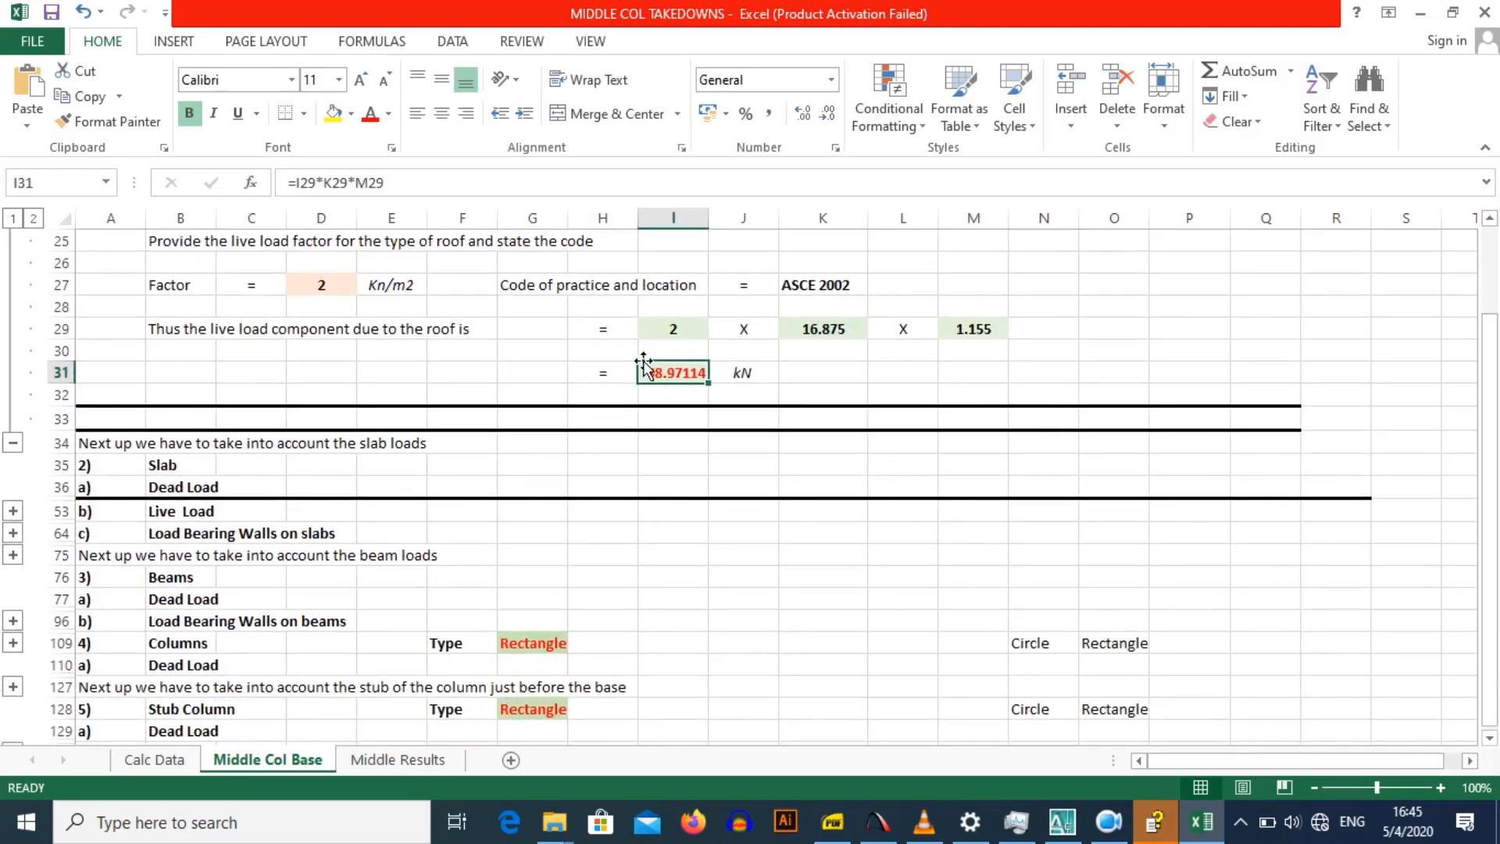
{"action": "scroll", "coordinate": [155, 389], "scroll_direction": "down", "scroll_amount": 1}
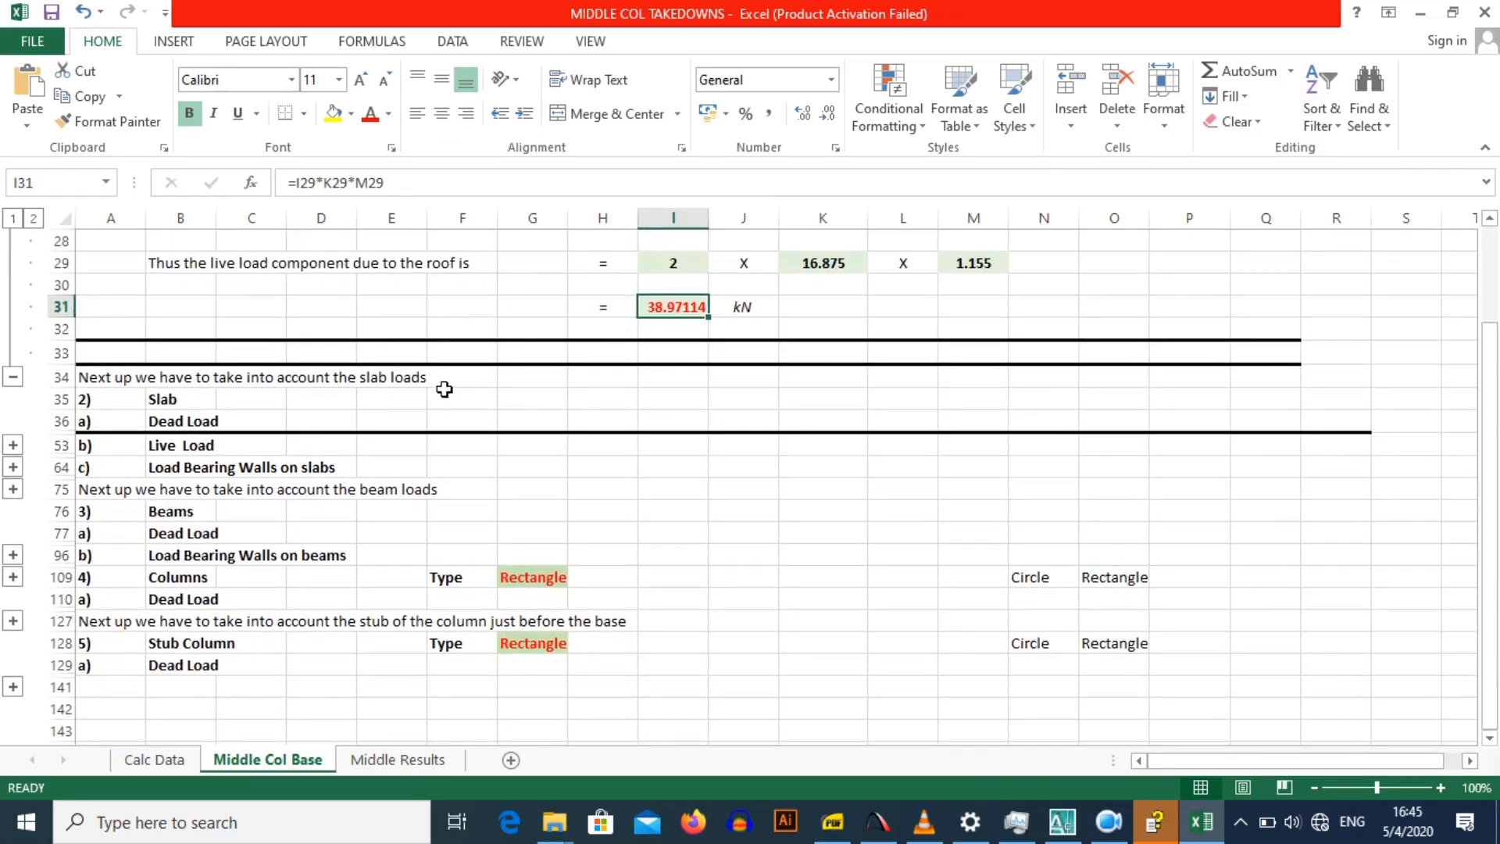
Step: Expand the slab dead load section, switch to AutoCAD and examine the red middle column's hatched area dimensions in the first-floor takedown plan
{"action": "left_click", "coordinate": [13, 445]}
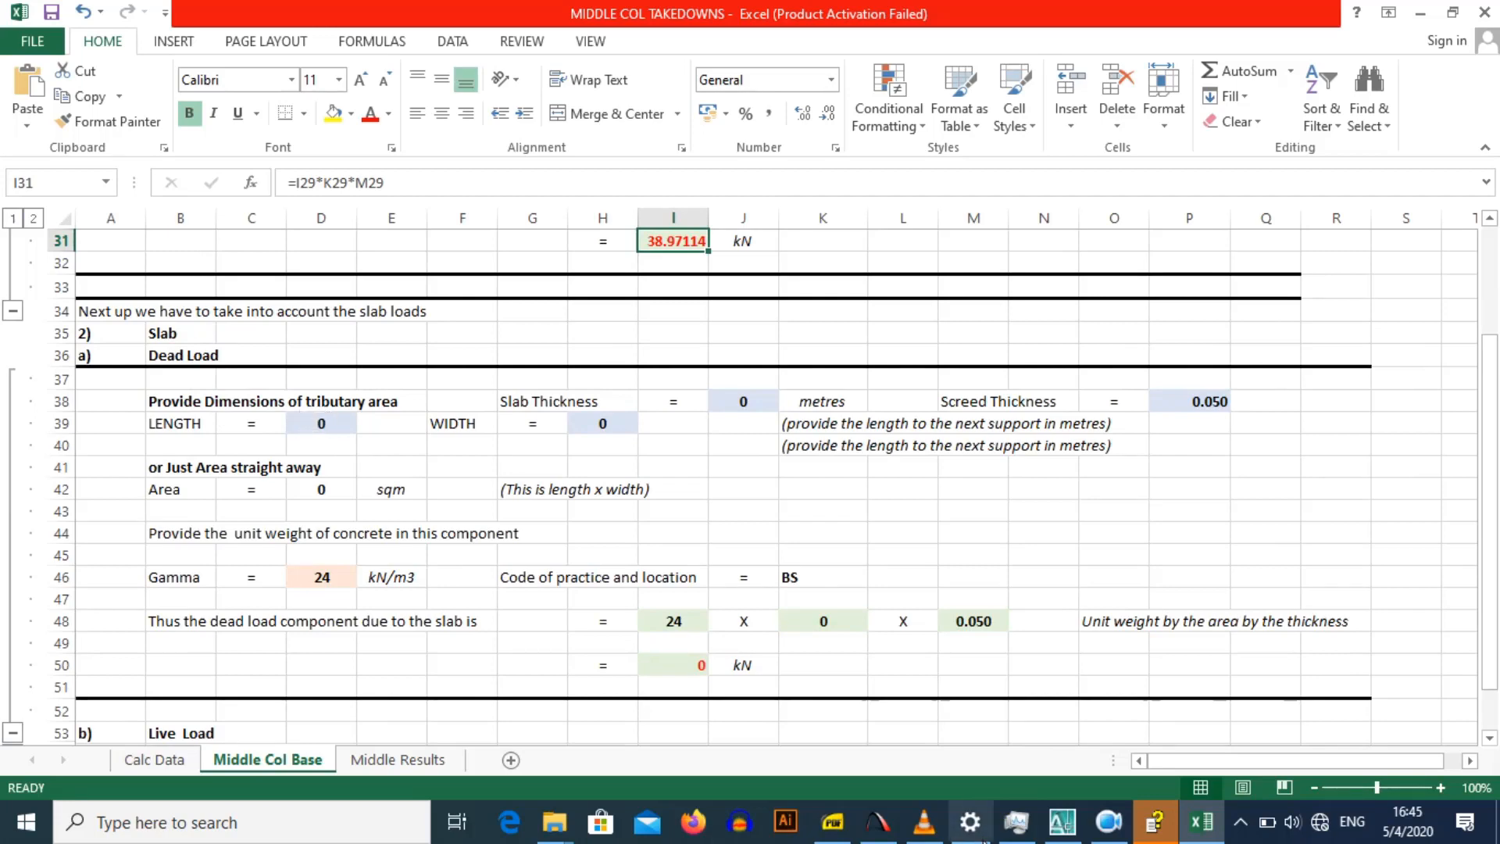
{"action": "left_click", "coordinate": [1063, 824]}
{"action": "scroll", "coordinate": [864, 470], "scroll_direction": "down", "scroll_amount": 7}
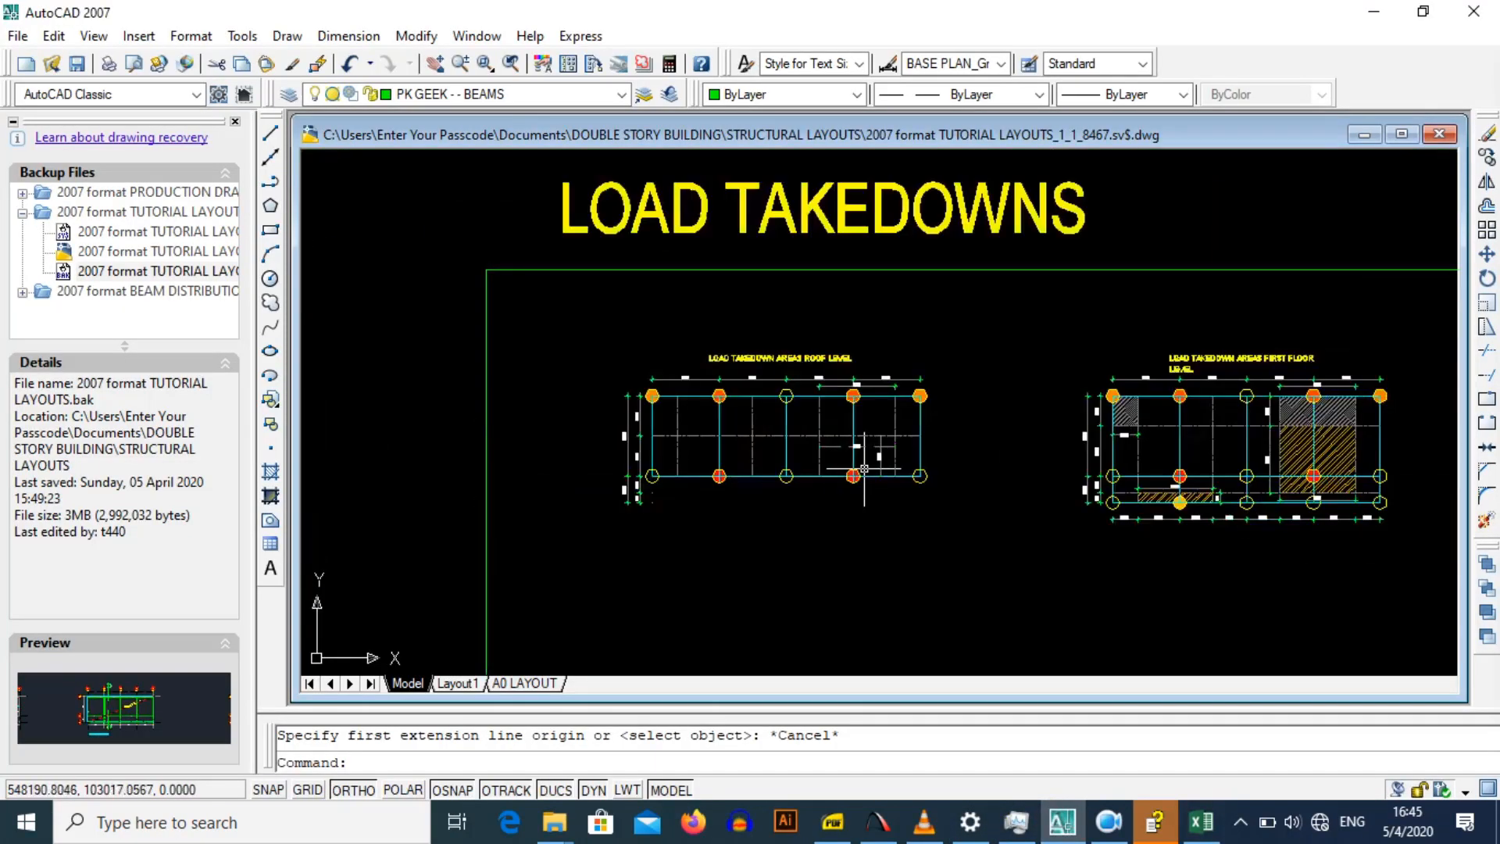
{"action": "left_click_drag", "start_coordinate": [1181, 442], "coordinate": [657, 412]}
{"action": "scroll", "coordinate": [678, 391], "scroll_direction": "up", "scroll_amount": 5}
{"action": "scroll", "coordinate": [688, 352], "scroll_direction": "down", "scroll_amount": 2}
{"action": "key", "text": "Escape"}
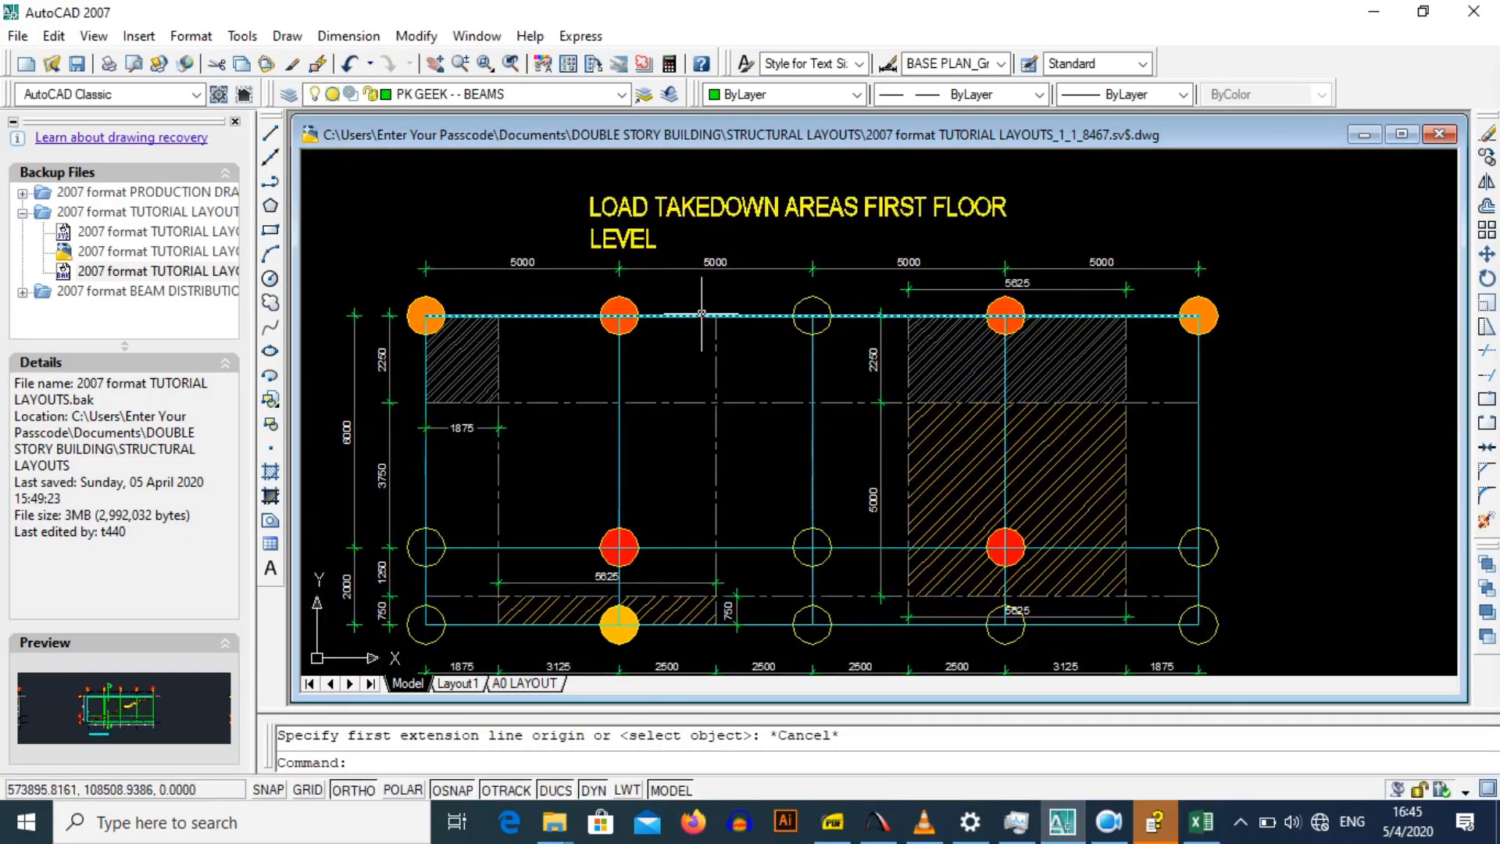
{"action": "left_click_drag", "start_coordinate": [1025, 574], "coordinate": [881, 431]}
{"action": "scroll", "coordinate": [881, 428], "scroll_direction": "up", "scroll_amount": 2}
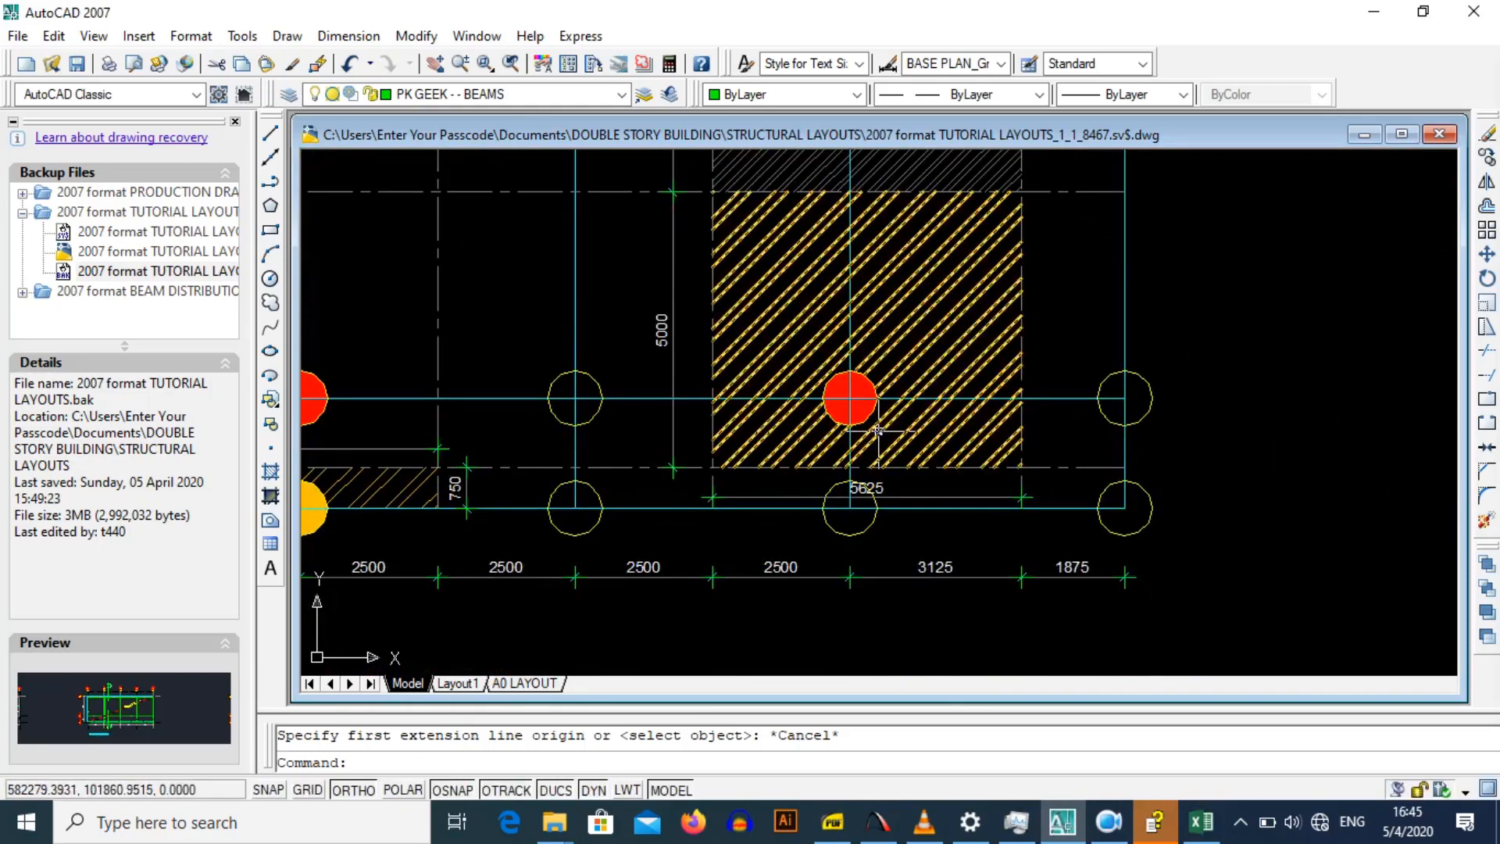
{"action": "scroll", "coordinate": [863, 491], "scroll_direction": "up", "scroll_amount": 2}
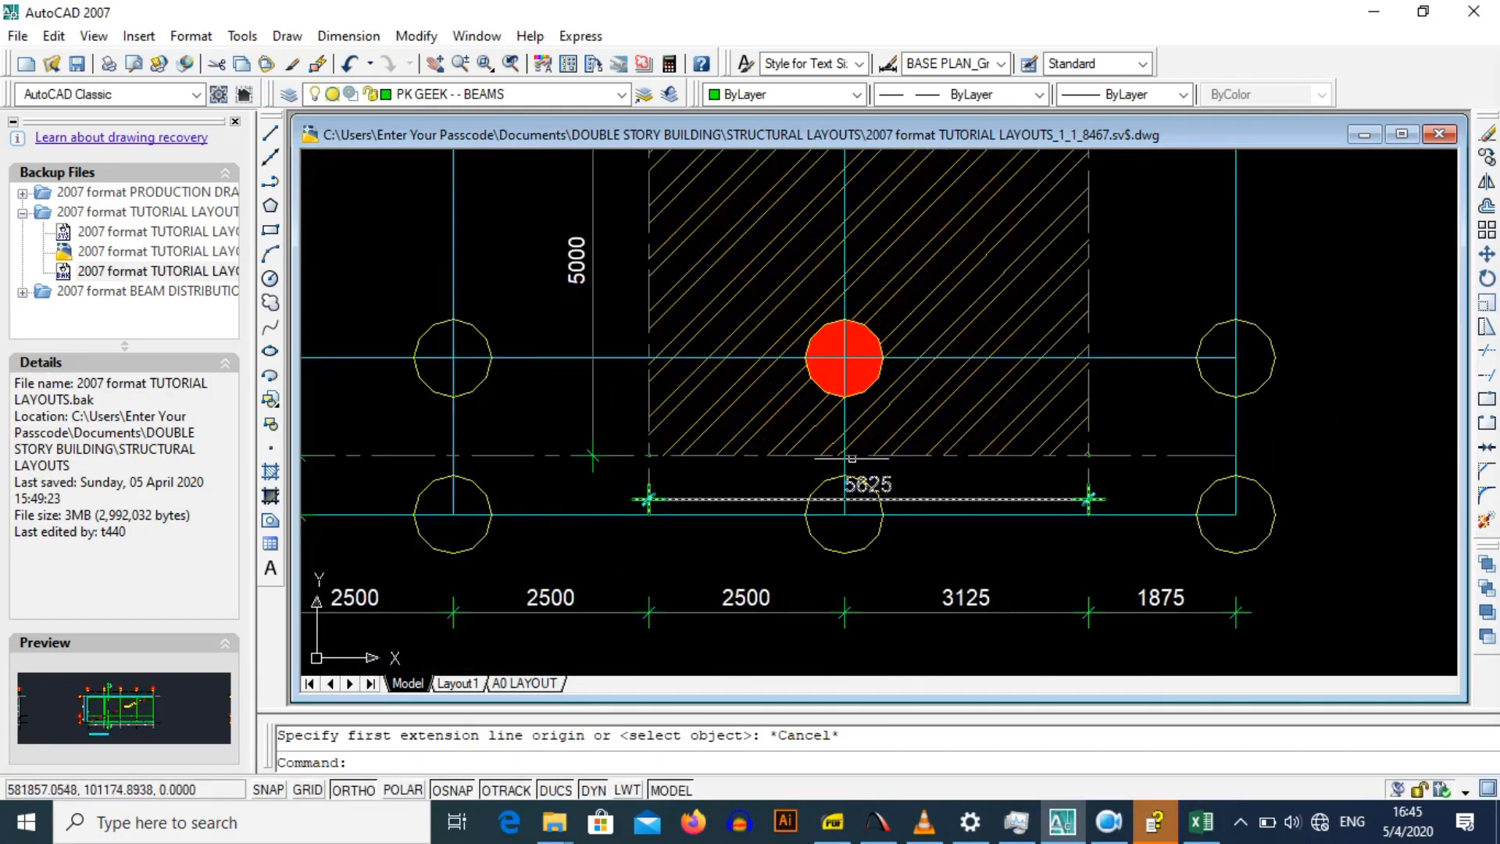
{"action": "left_click_drag", "start_coordinate": [851, 469], "coordinate": [921, 576]}
{"action": "scroll", "coordinate": [720, 295], "scroll_direction": "down", "scroll_amount": 5}
{"action": "scroll", "coordinate": [730, 345], "scroll_direction": "up", "scroll_amount": 4}
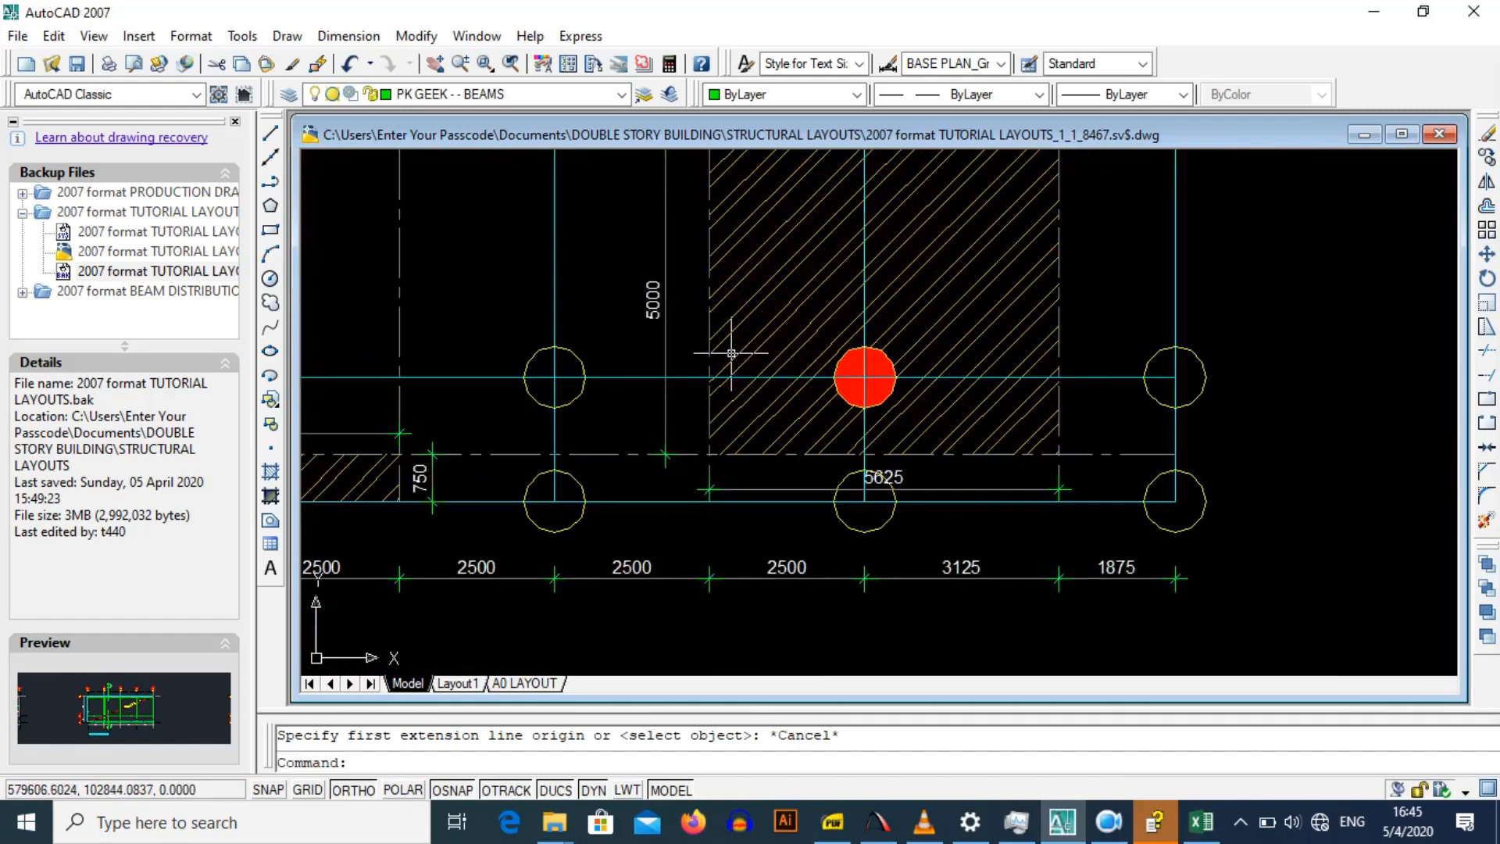
Step: Switch to Excel and set the slab dead load tributary area's length to 5.625 and its width to 5
{"action": "left_click", "coordinate": [1202, 822]}
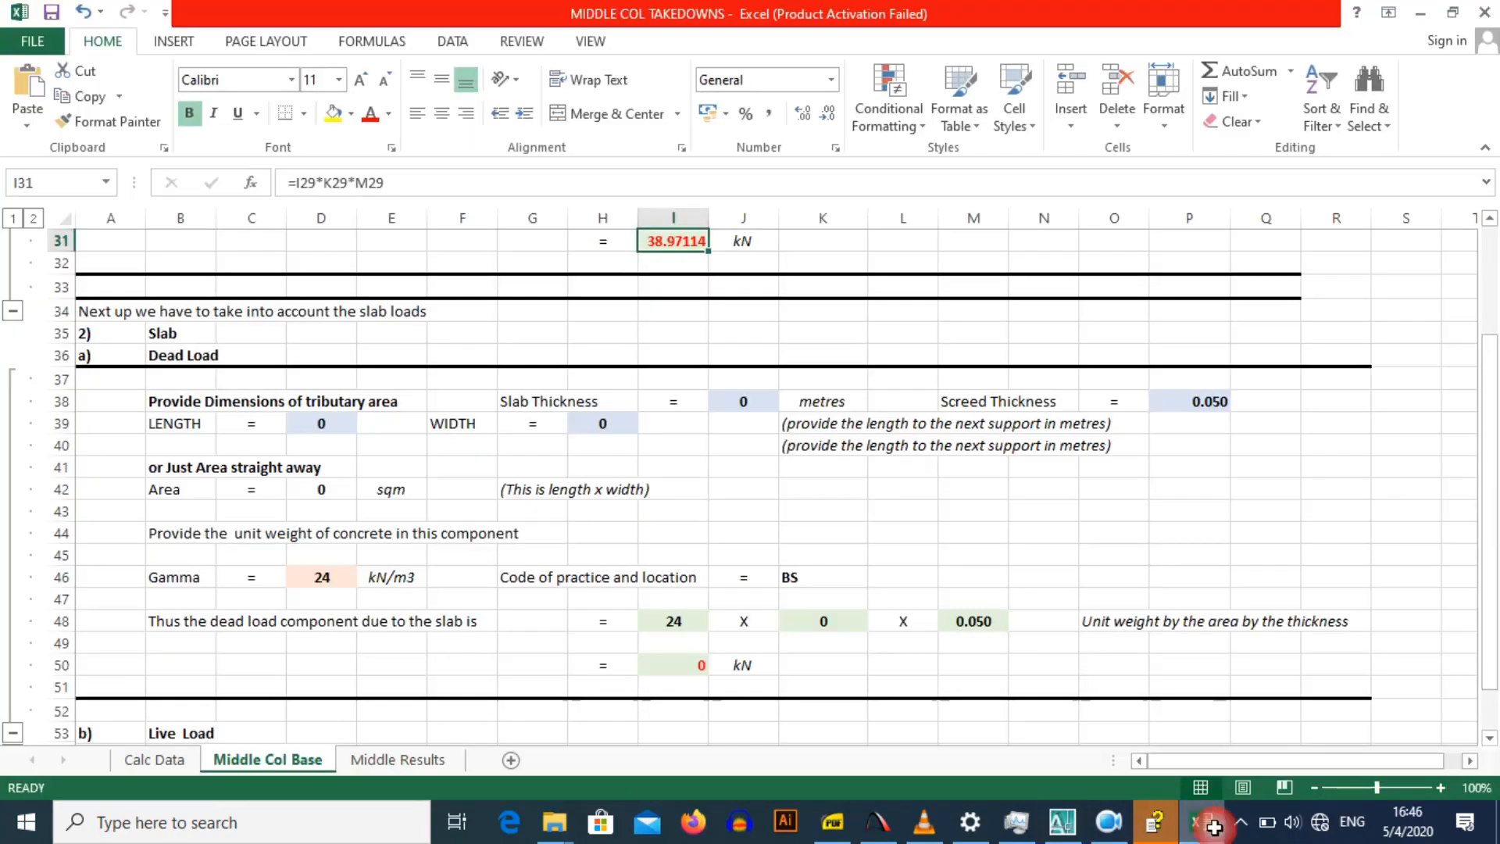
{"action": "left_click", "coordinate": [342, 422]}
{"action": "type", "text": "5.625"}
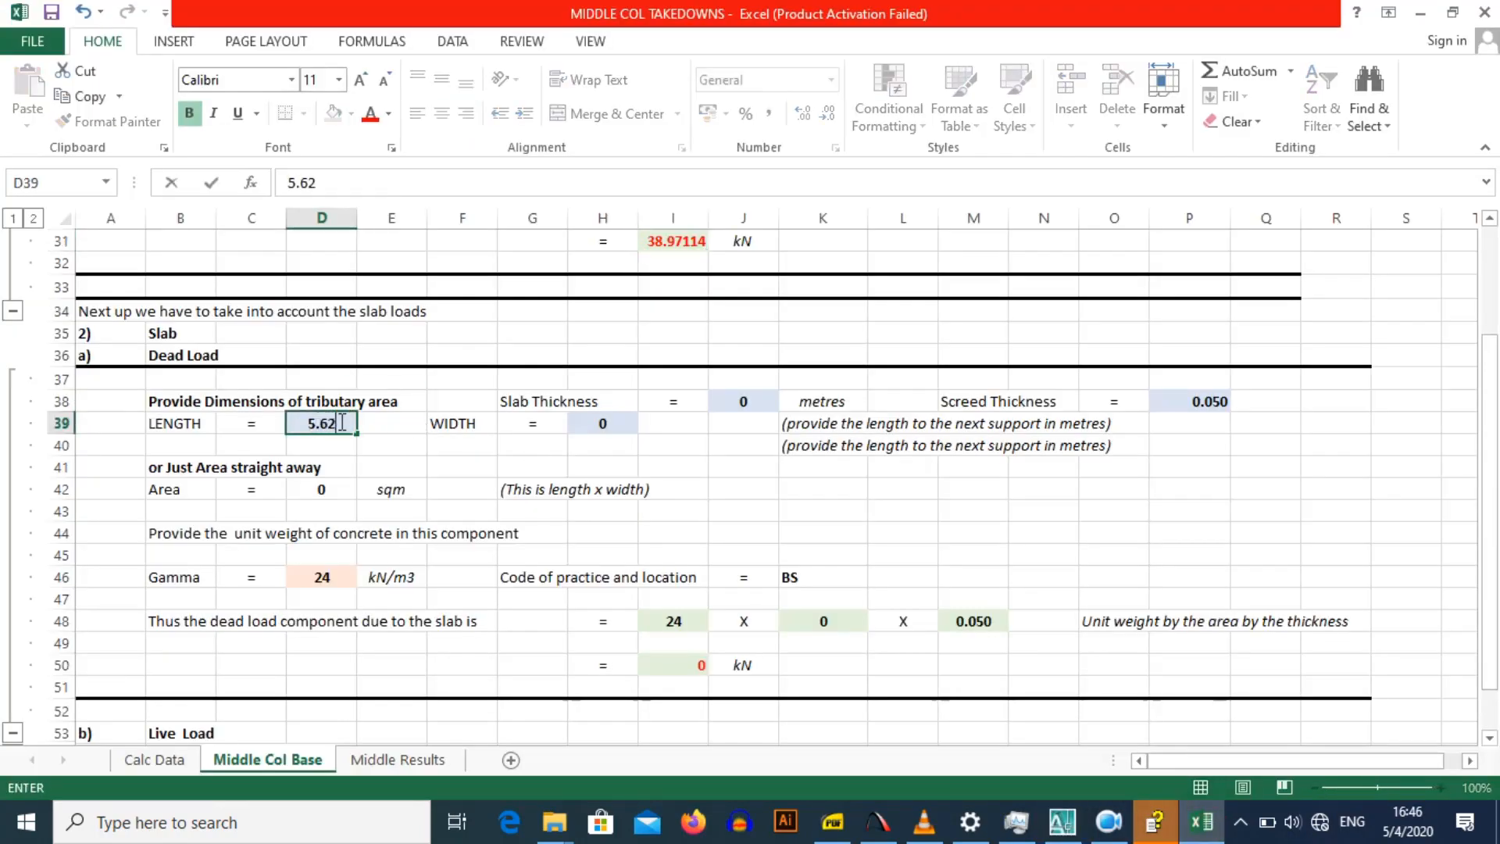
{"action": "left_click", "coordinate": [429, 425]}
{"action": "left_click", "coordinate": [599, 425]}
{"action": "type", "text": "5"}
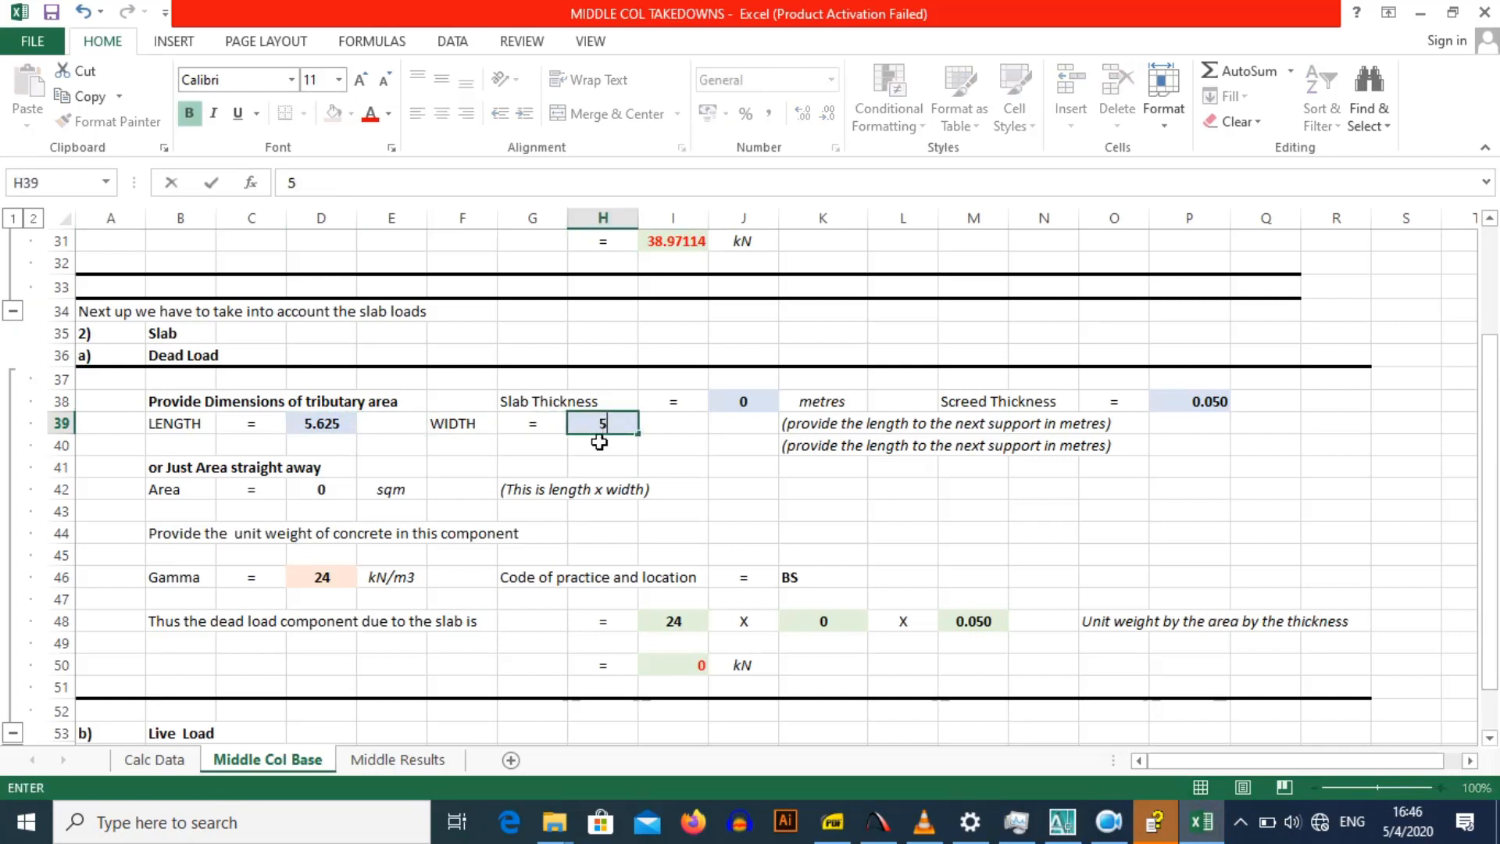
{"action": "left_click", "coordinate": [593, 468]}
Step: Set the slab thickness in the slab dead load section to 0.200 metres
{"action": "left_click", "coordinate": [741, 402]}
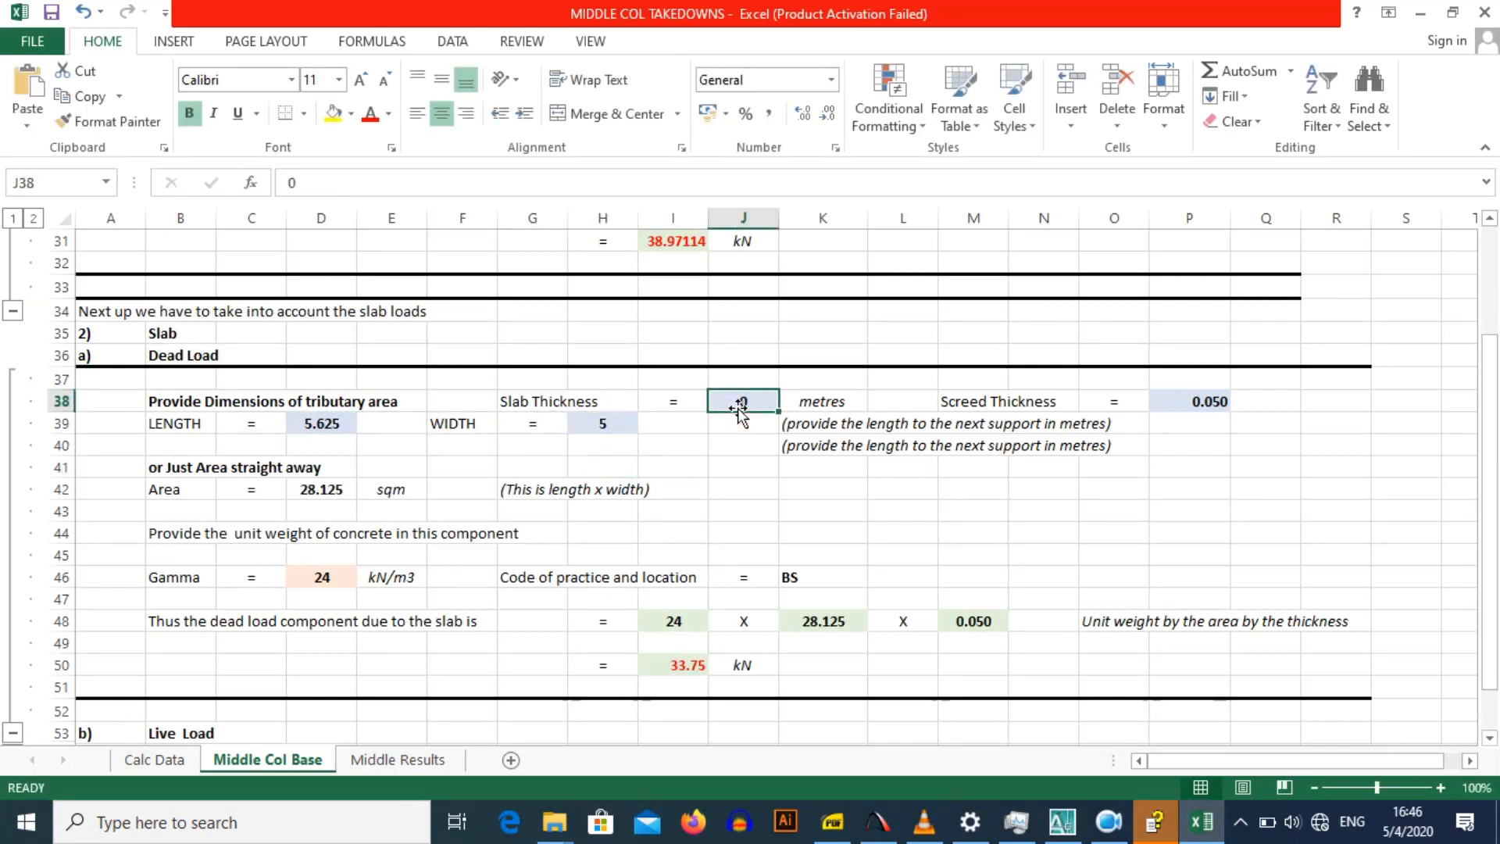
{"action": "type", "text": ".20"}
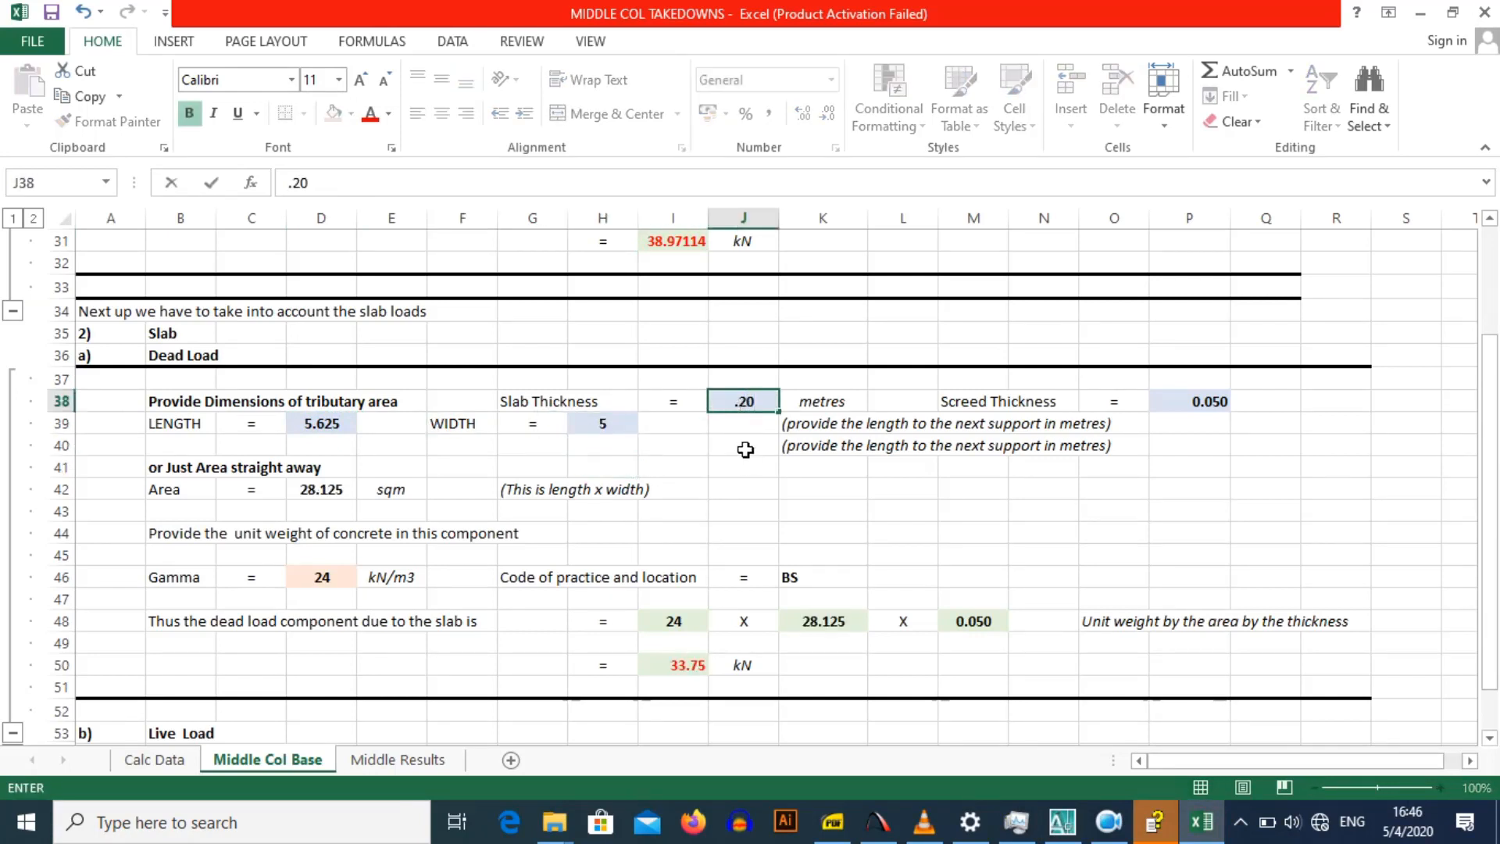
{"action": "type", "text": "0"}
{"action": "left_click", "coordinate": [805, 462]}
Step: Review the slab dead load section's screed thickness, area, concrete unit weight, code of practice and load calculation
{"action": "left_click", "coordinate": [1196, 397]}
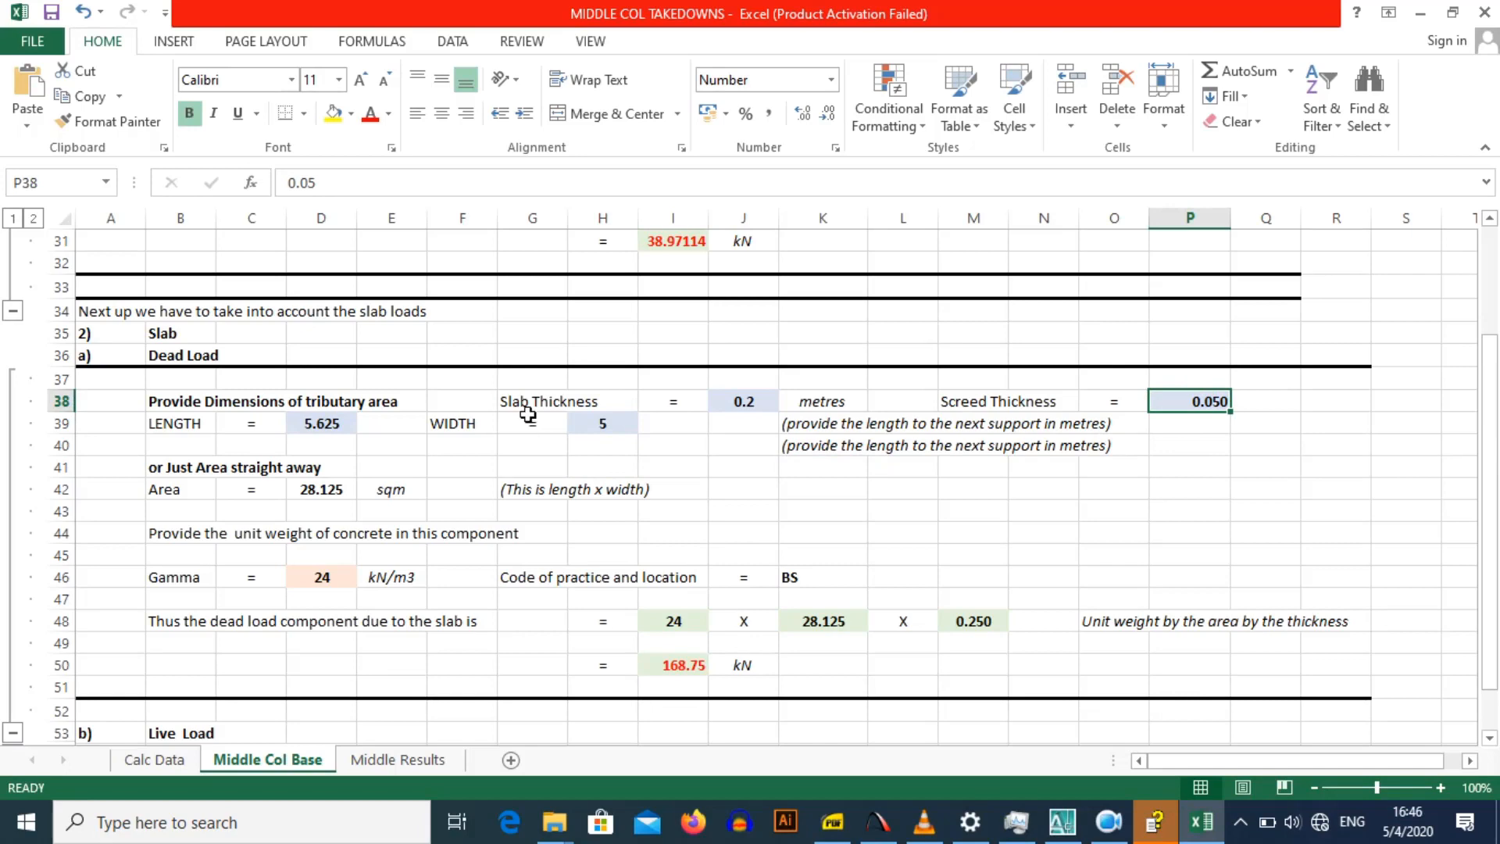
{"action": "left_click", "coordinate": [455, 467]}
{"action": "scroll", "coordinate": [454, 467], "scroll_direction": "down", "scroll_amount": 2}
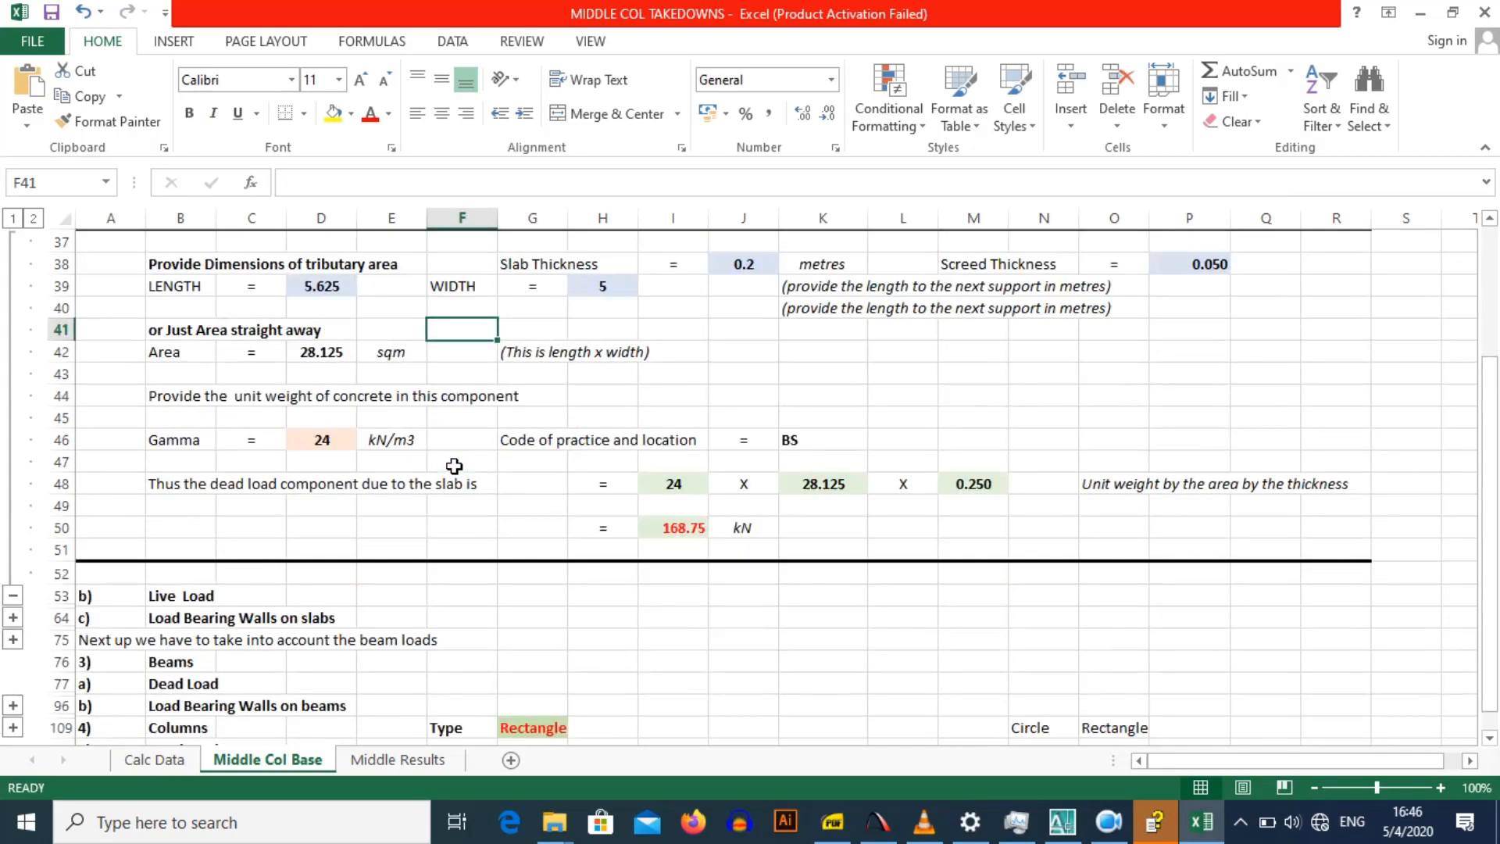
{"action": "left_click", "coordinate": [422, 372]}
{"action": "scroll", "coordinate": [422, 372], "scroll_direction": "up", "scroll_amount": 1}
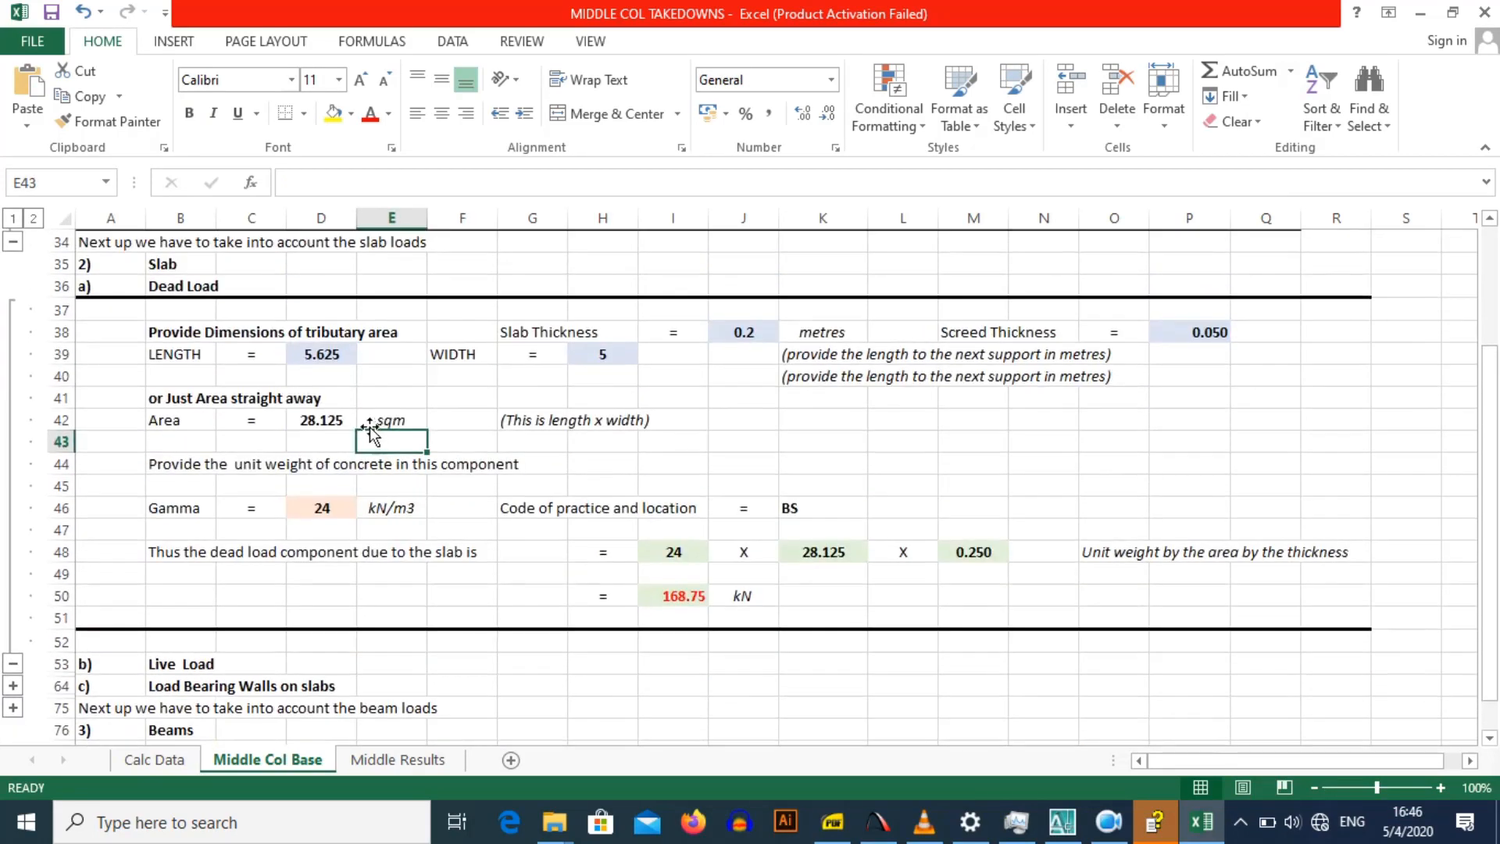
{"action": "left_click", "coordinate": [332, 507]}
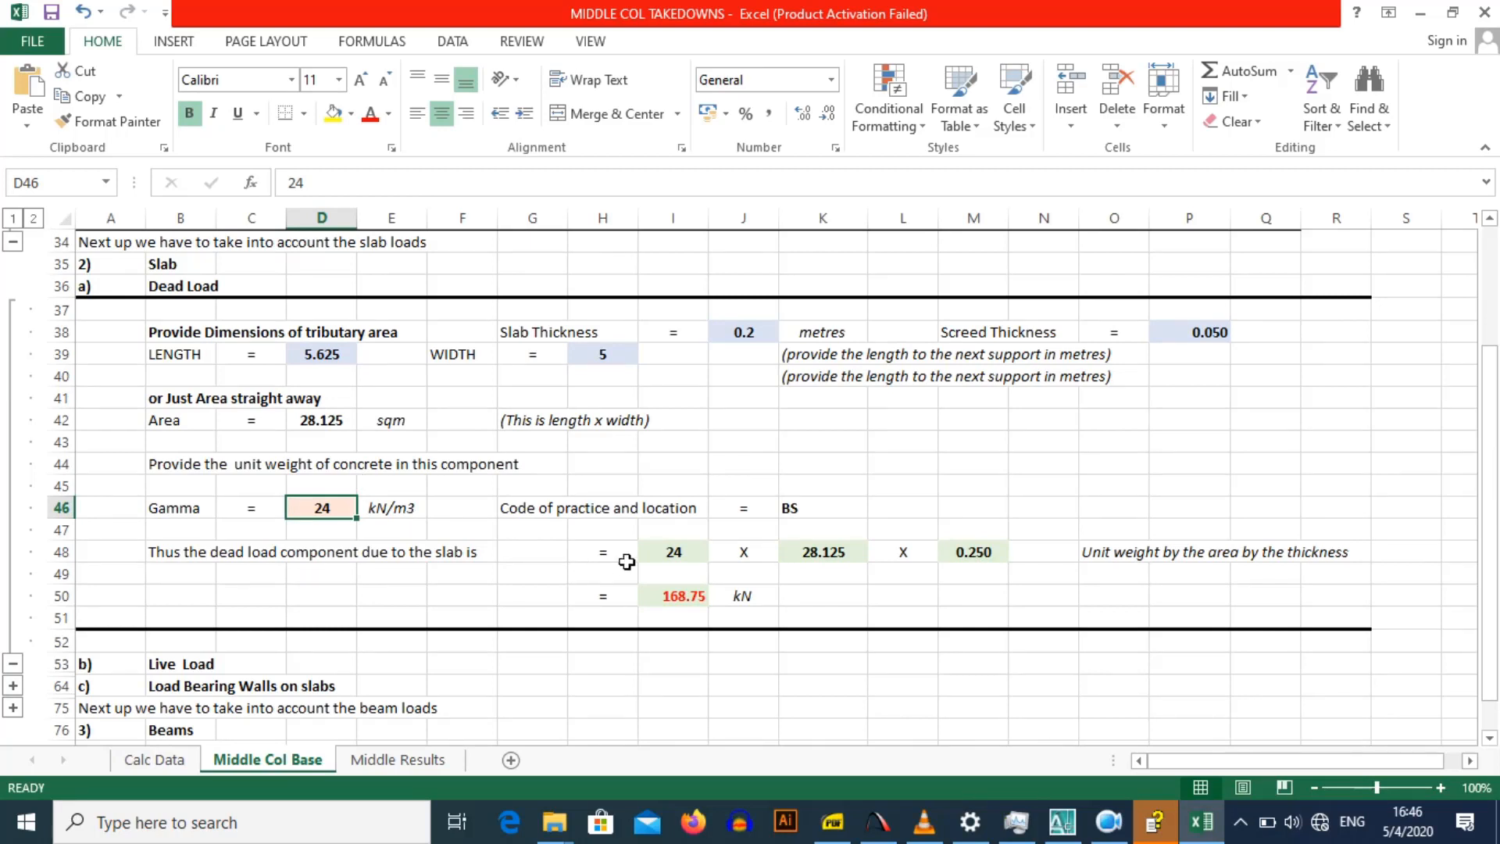
{"action": "left_click", "coordinate": [813, 510]}
{"action": "left_click", "coordinate": [678, 555]}
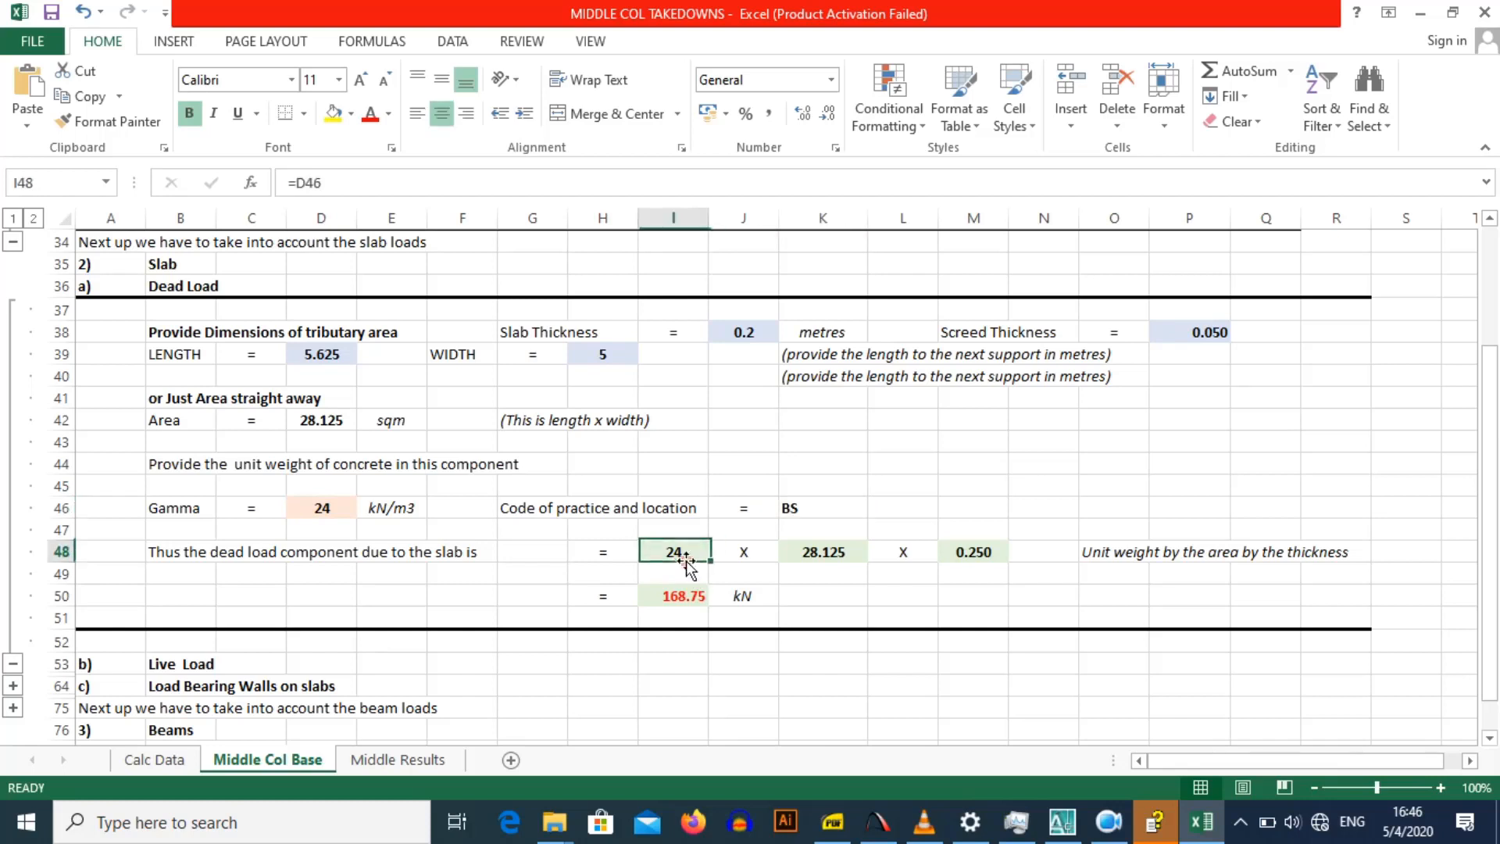
{"action": "scroll", "coordinate": [569, 559], "scroll_direction": "down", "scroll_amount": 1}
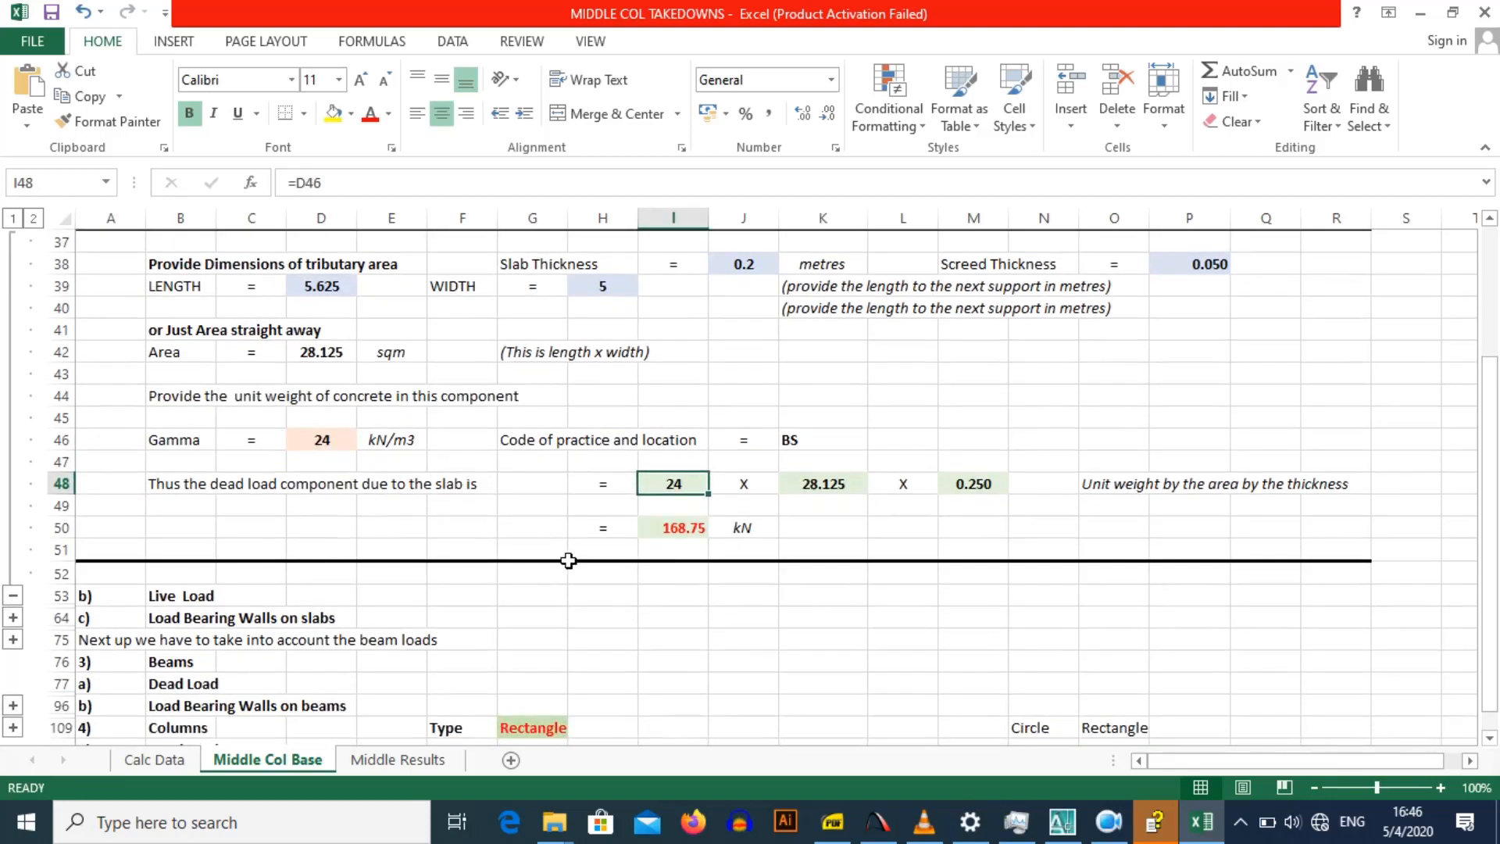
Step: Expand the slab's live load section and review its floor usage factor and load calculation
{"action": "left_click", "coordinate": [685, 530]}
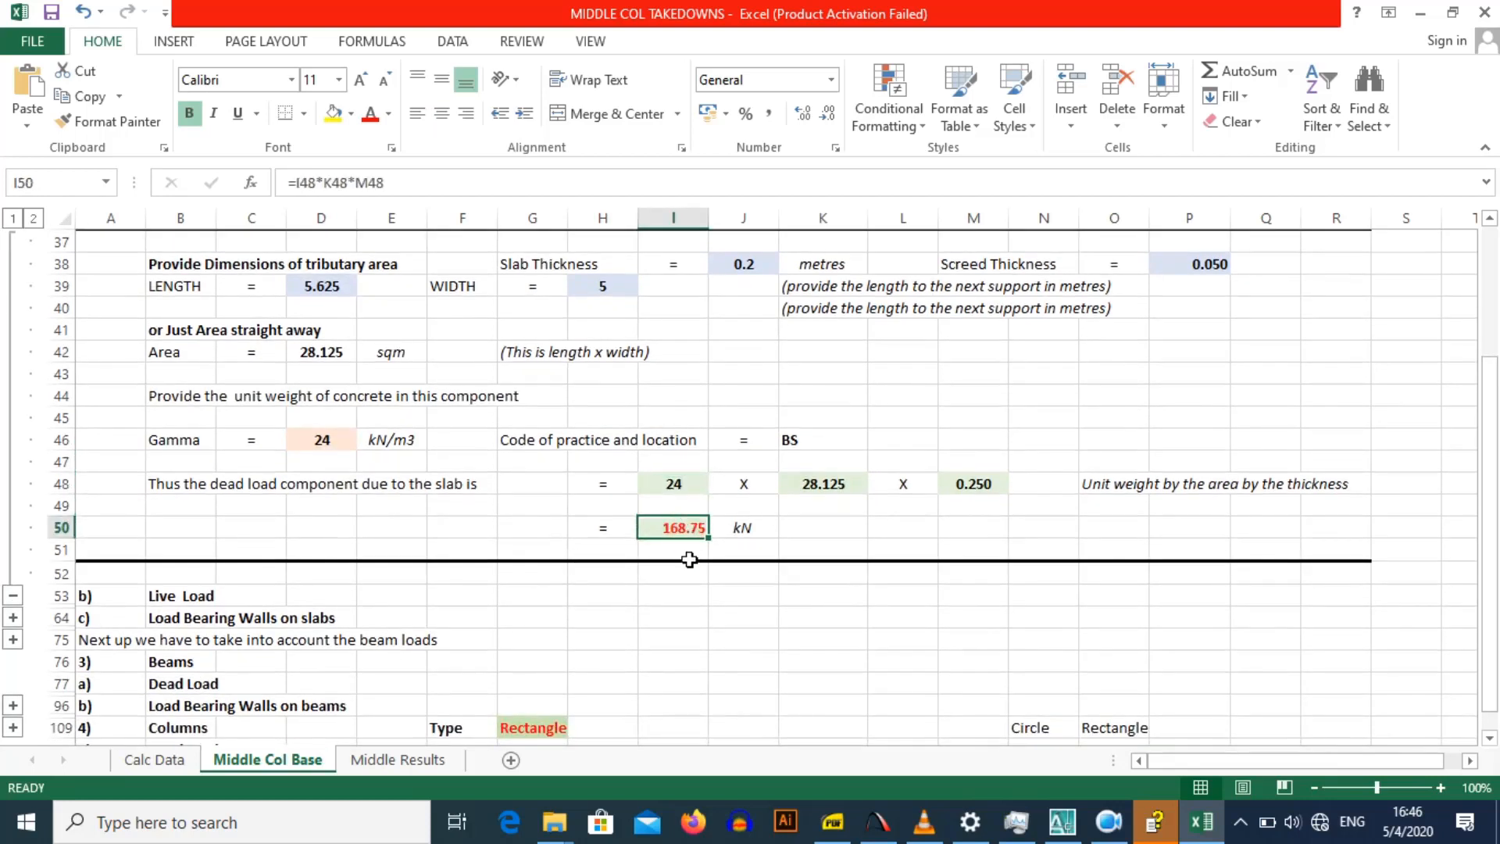
{"action": "scroll", "coordinate": [686, 539], "scroll_direction": "down", "scroll_amount": 3}
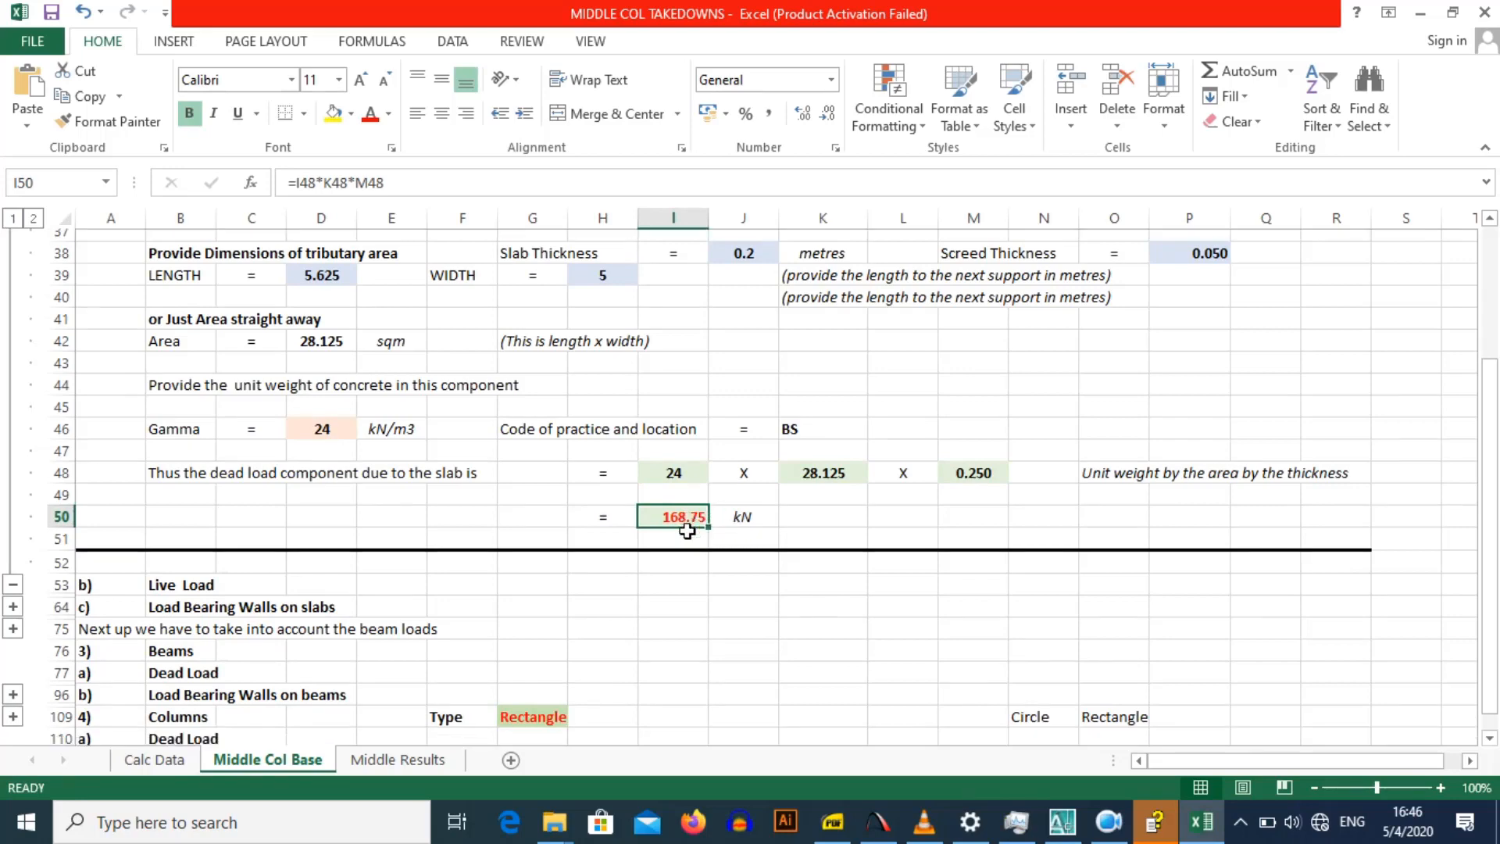
{"action": "left_click", "coordinate": [13, 419]}
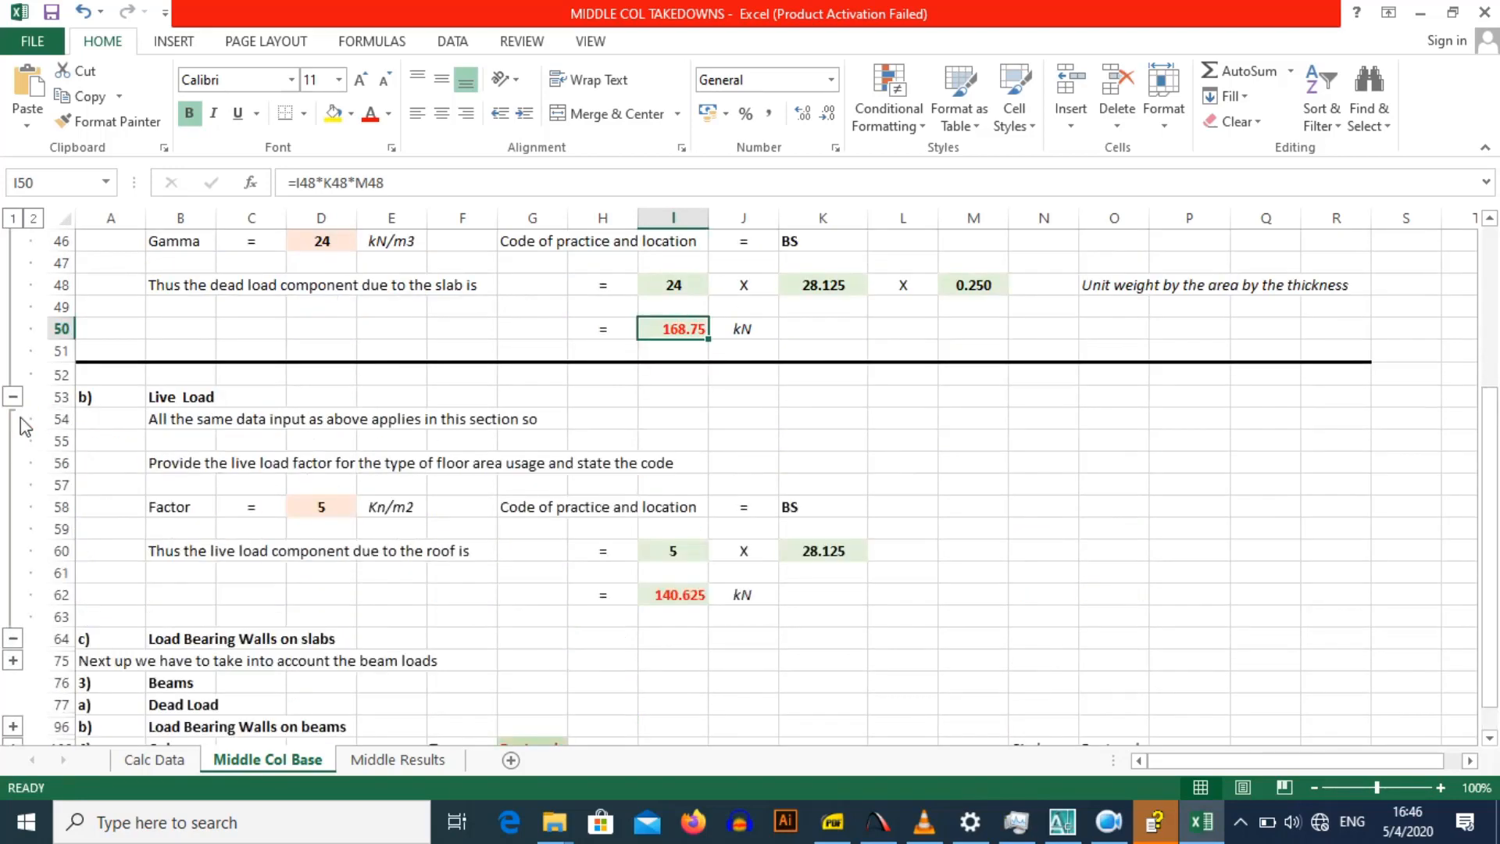
{"action": "scroll", "coordinate": [164, 418], "scroll_direction": "down", "scroll_amount": 1}
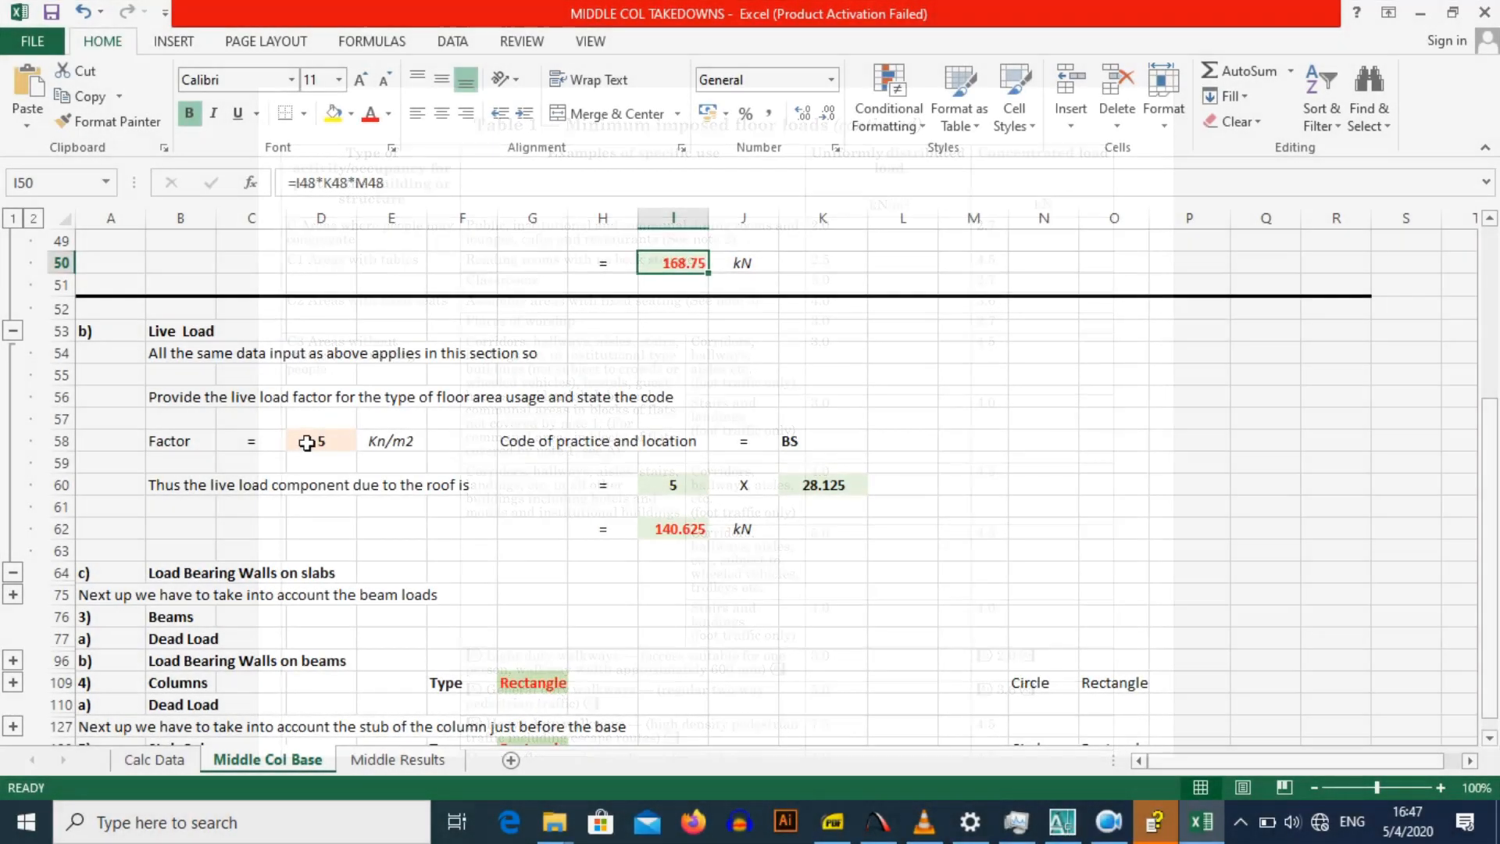
{"action": "left_click", "coordinate": [319, 443]}
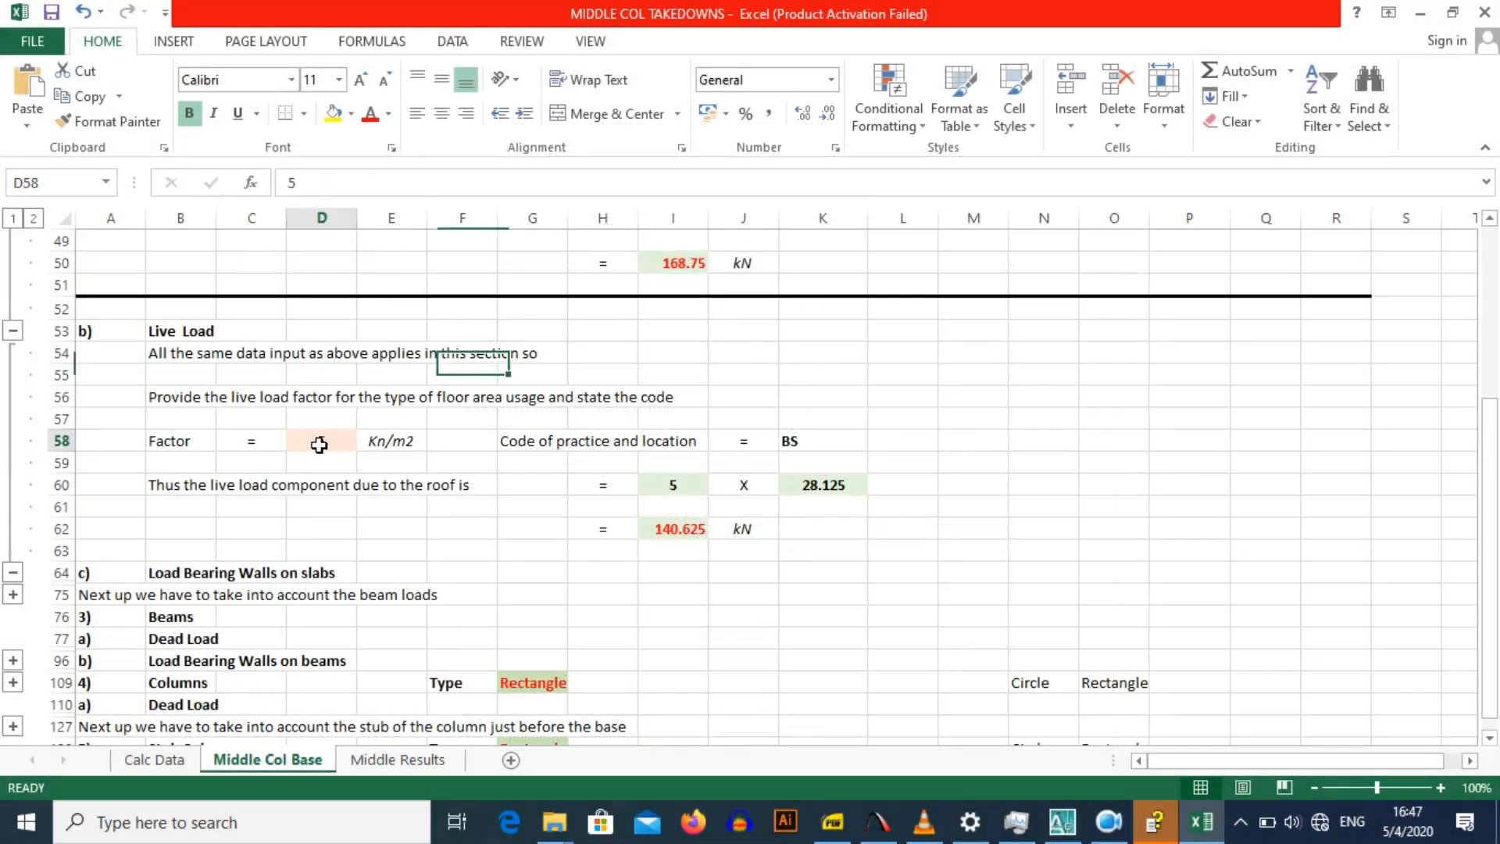
{"action": "left_click", "coordinate": [677, 527]}
{"action": "scroll", "coordinate": [523, 565], "scroll_direction": "down", "scroll_amount": 3}
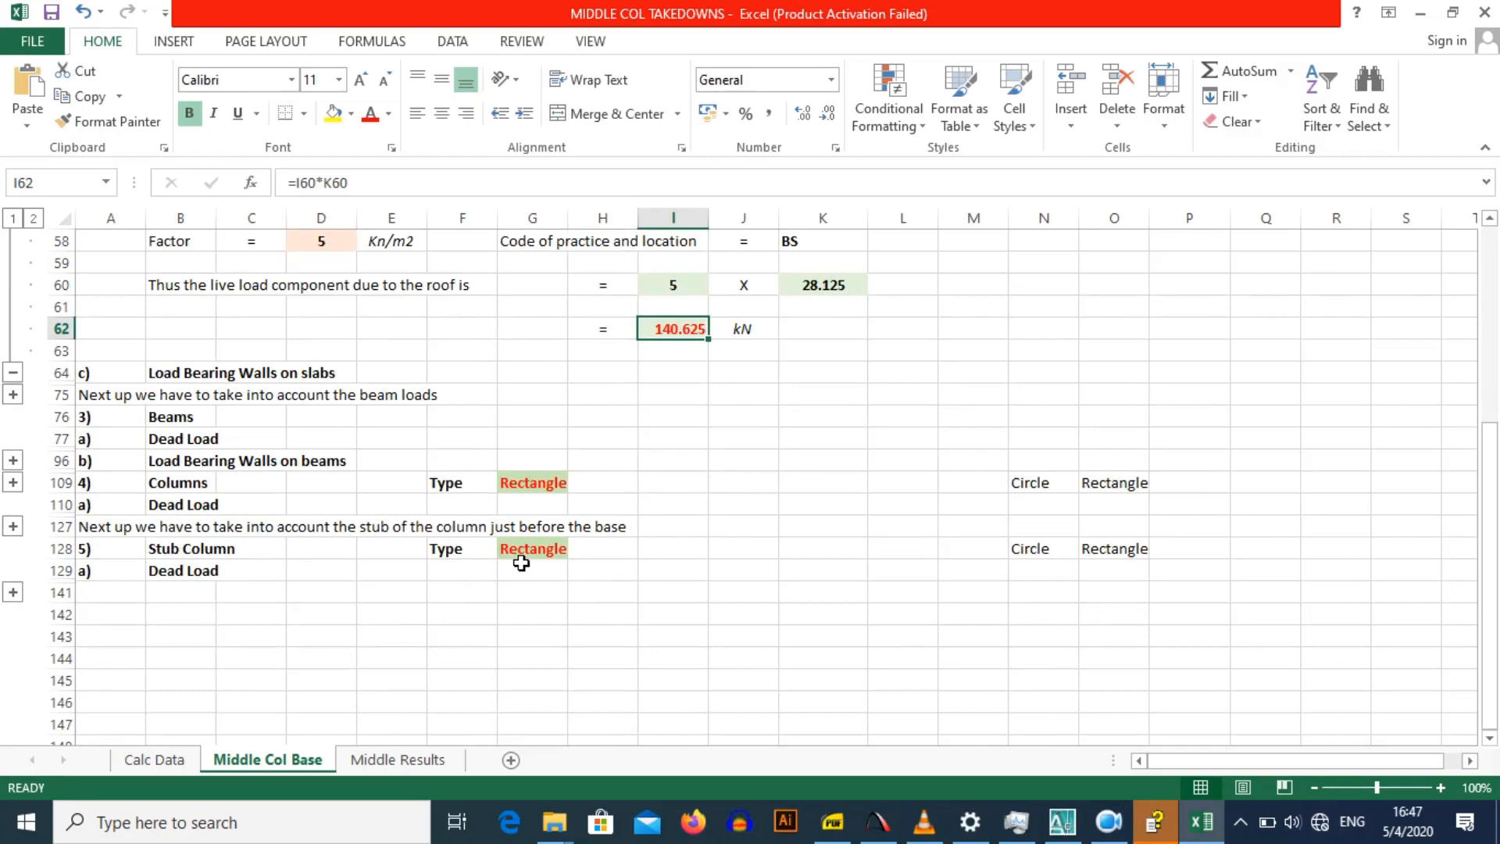
{"action": "scroll", "coordinate": [522, 563], "scroll_direction": "up", "scroll_amount": 3}
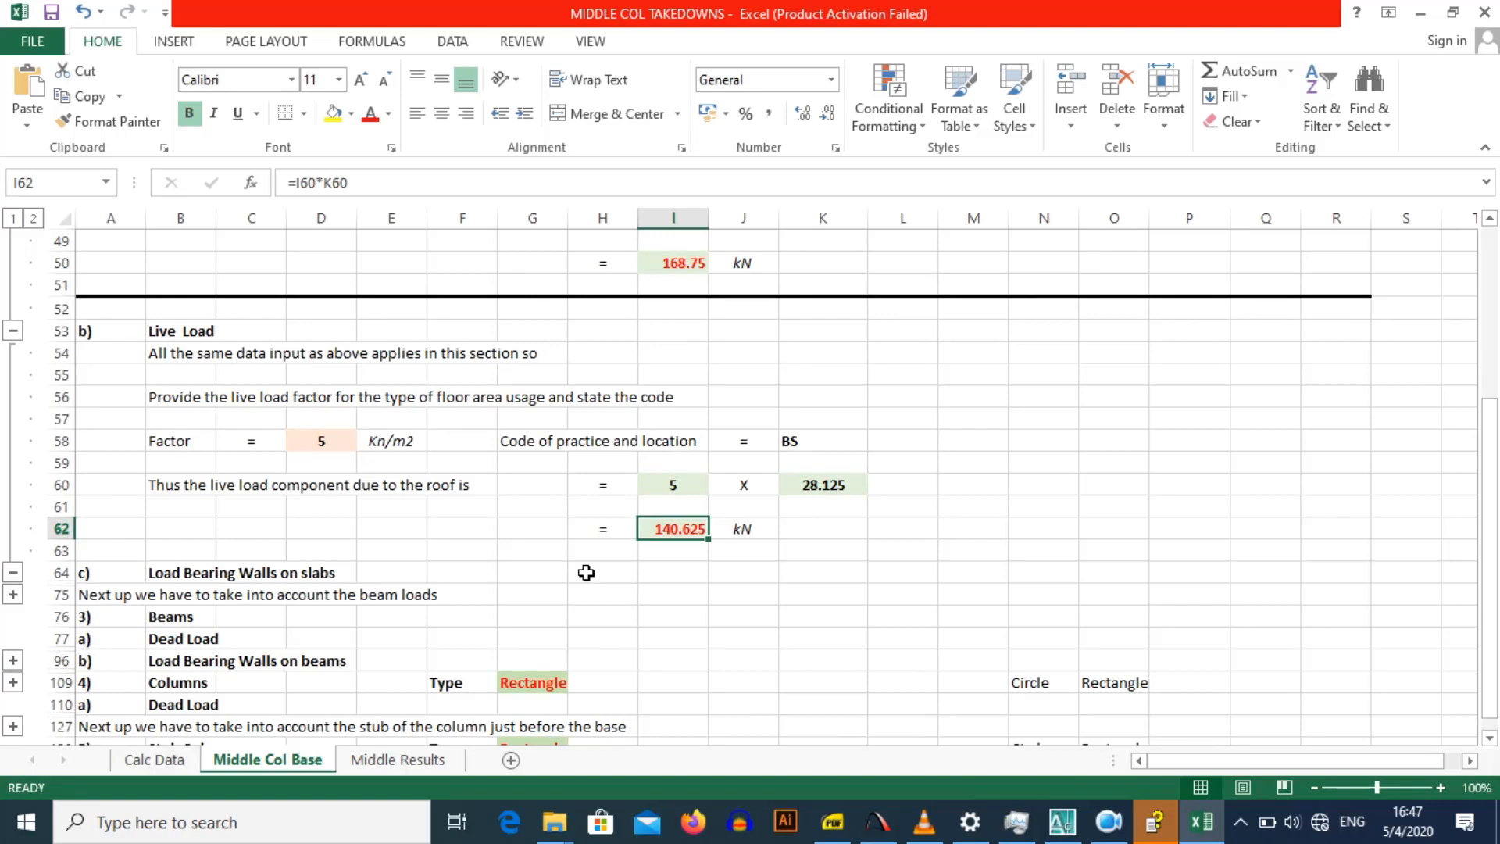
{"action": "left_click", "coordinate": [575, 565]}
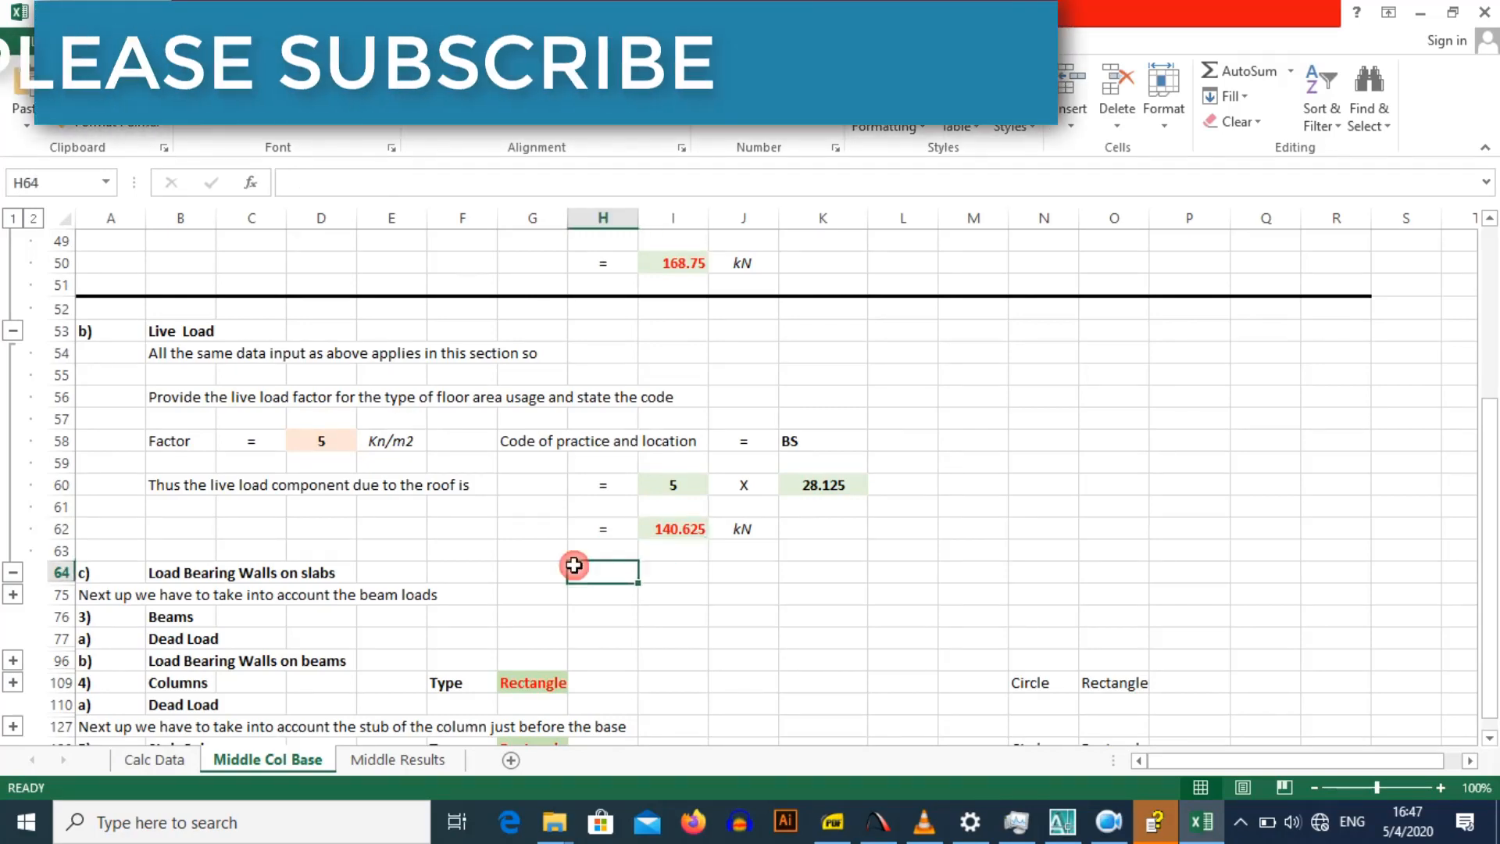
Step: Expand the section for load bearing walls on slabs
{"action": "scroll", "coordinate": [547, 555], "scroll_direction": "down", "scroll_amount": 2}
{"action": "left_click", "coordinate": [326, 495]}
{"action": "left_click", "coordinate": [12, 462]}
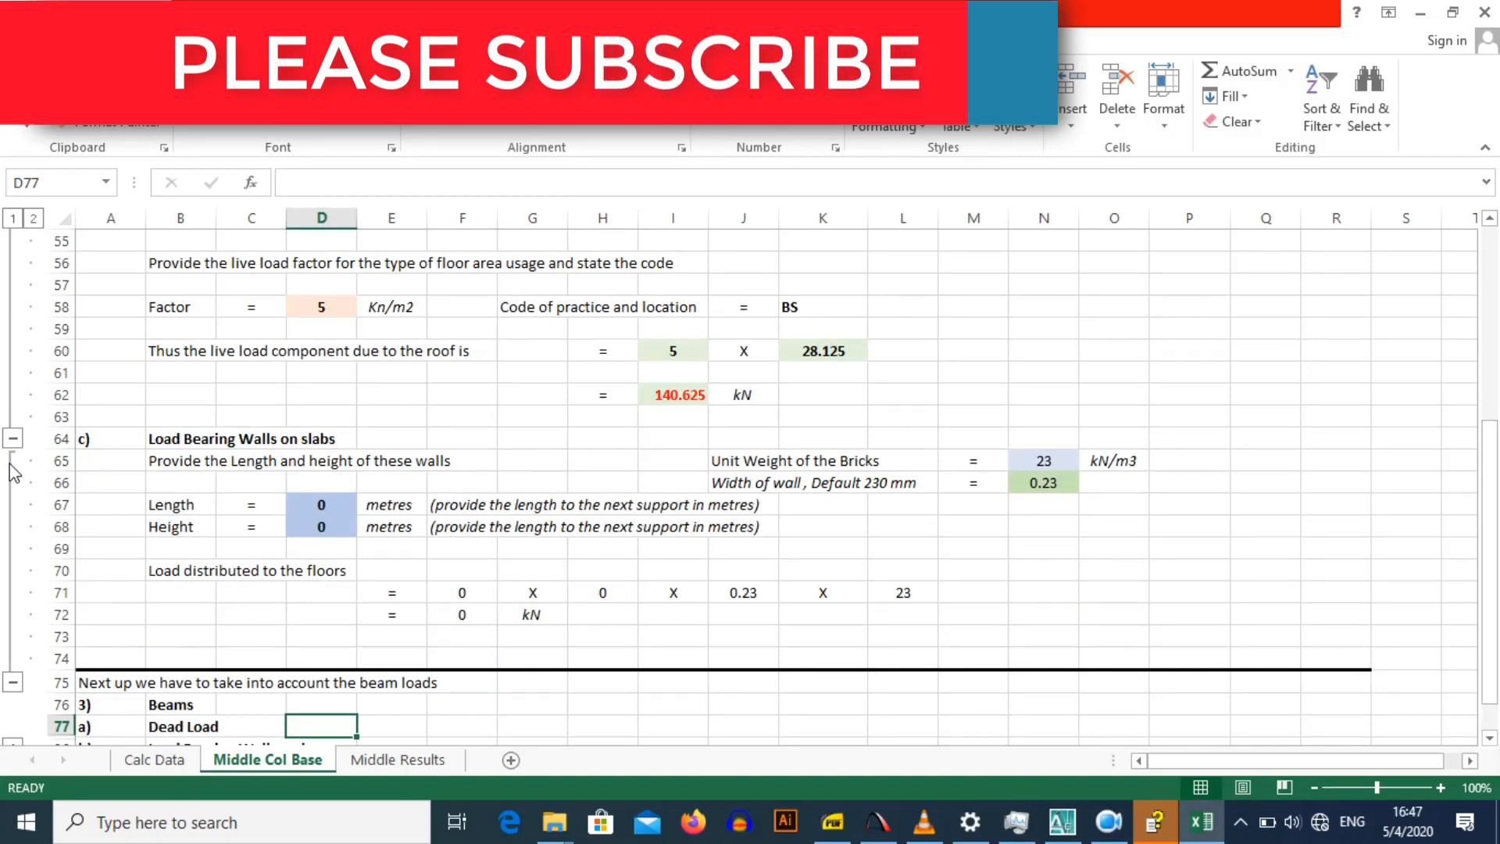
{"action": "left_click", "coordinate": [534, 464]}
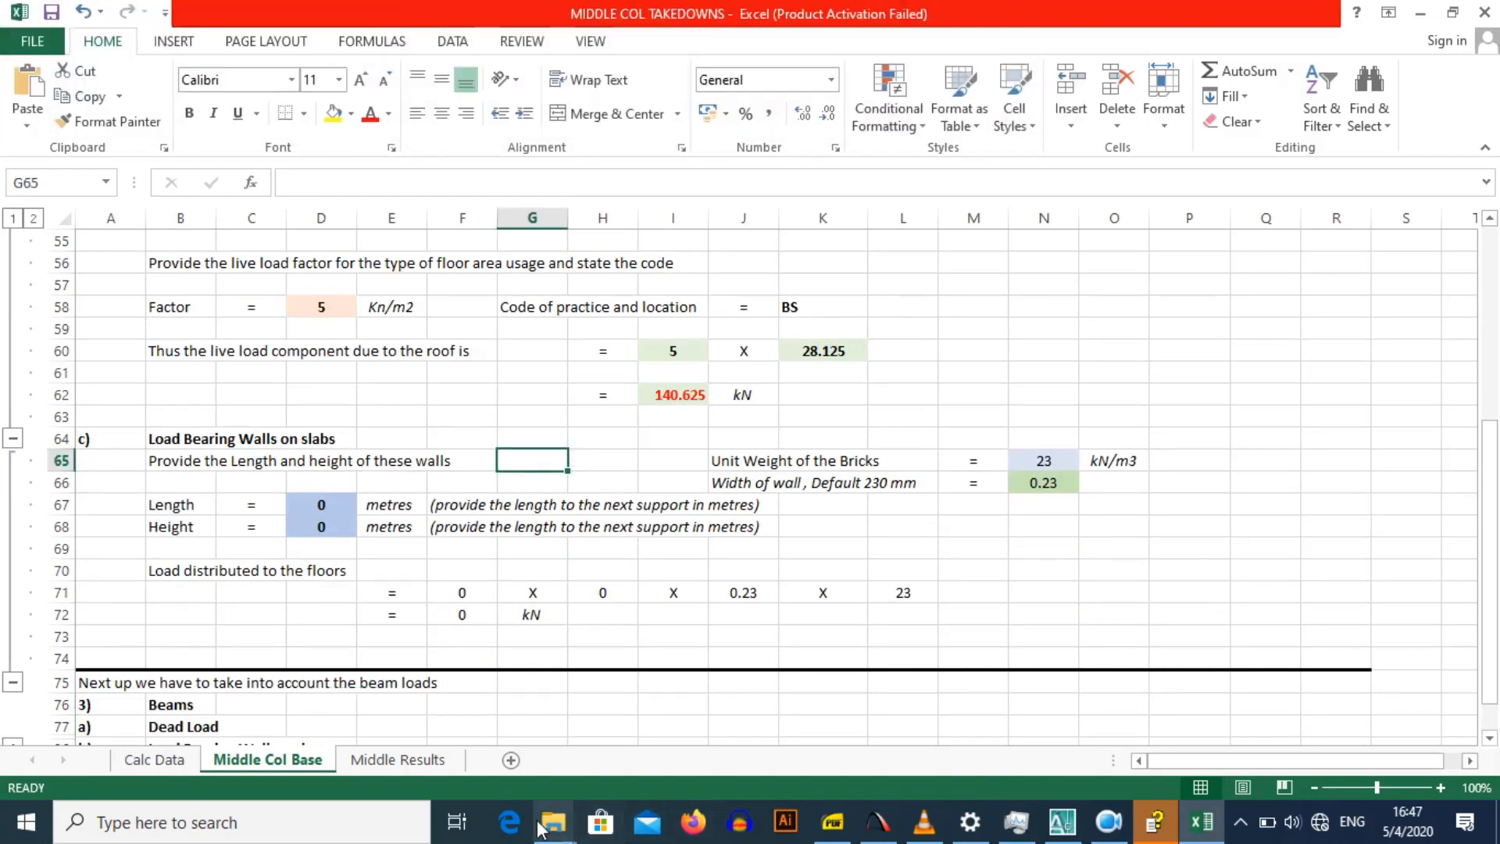
Step: Switch to AutoCAD and examine the beams and walls around the middle column in the first floor layout
{"action": "left_click", "coordinate": [1063, 822]}
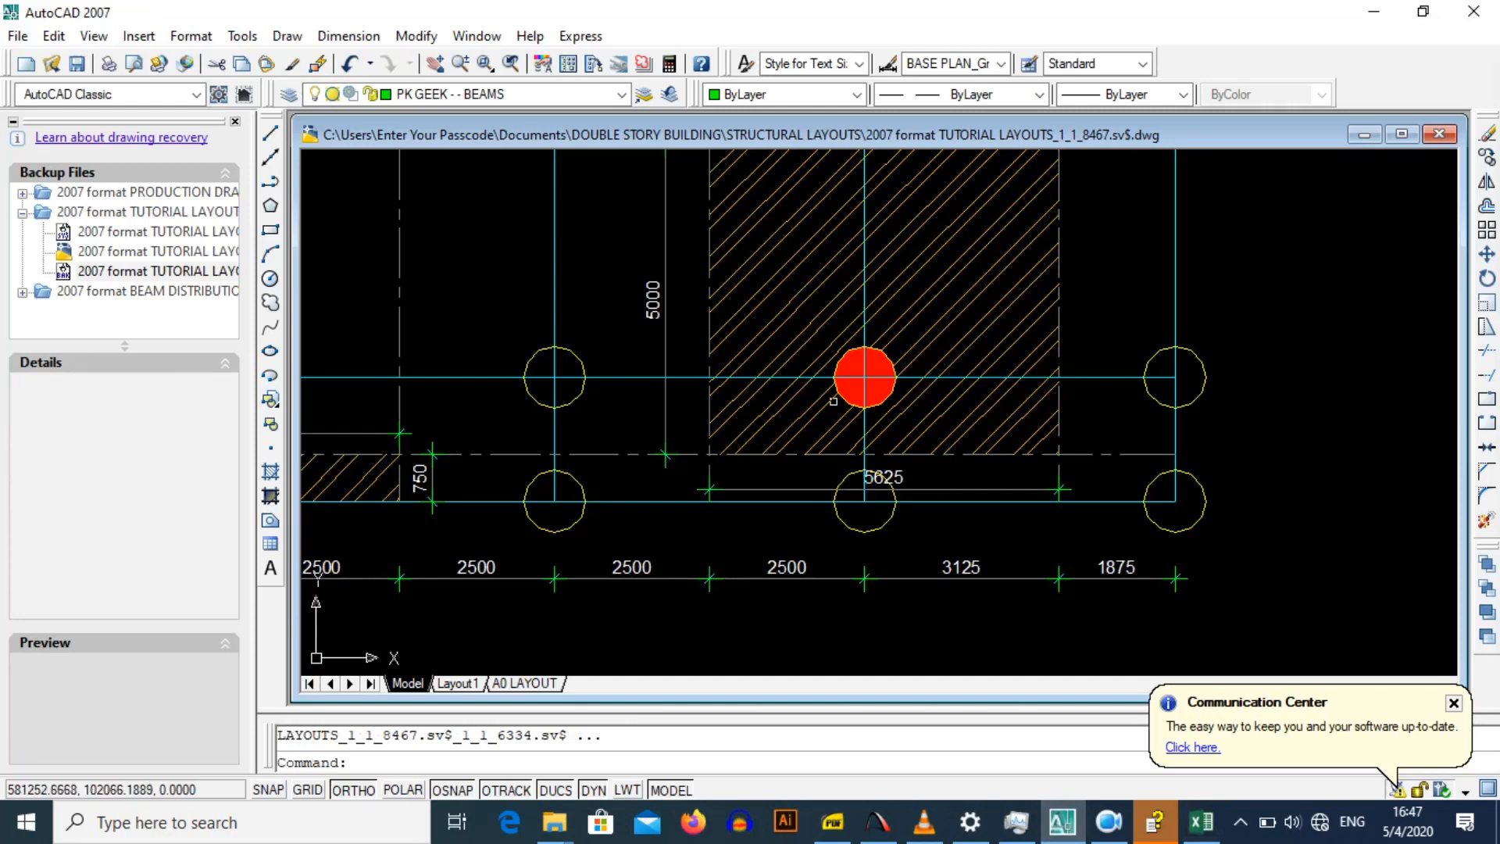
{"action": "scroll", "coordinate": [833, 401], "scroll_direction": "down", "scroll_amount": 2}
{"action": "scroll", "coordinate": [834, 401], "scroll_direction": "up", "scroll_amount": 3}
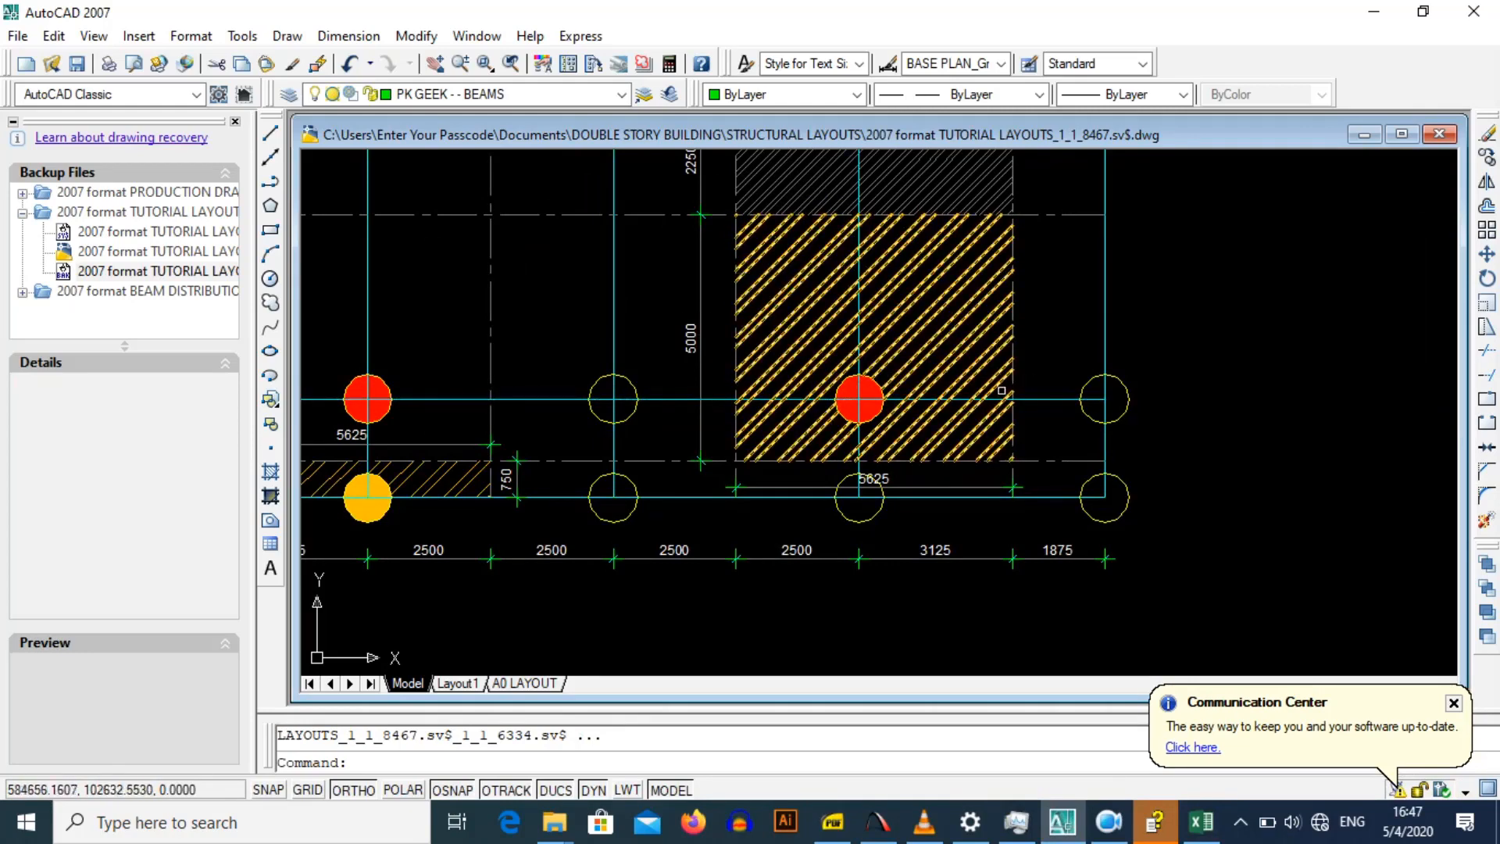
{"action": "scroll", "coordinate": [713, 393], "scroll_direction": "down", "scroll_amount": 5}
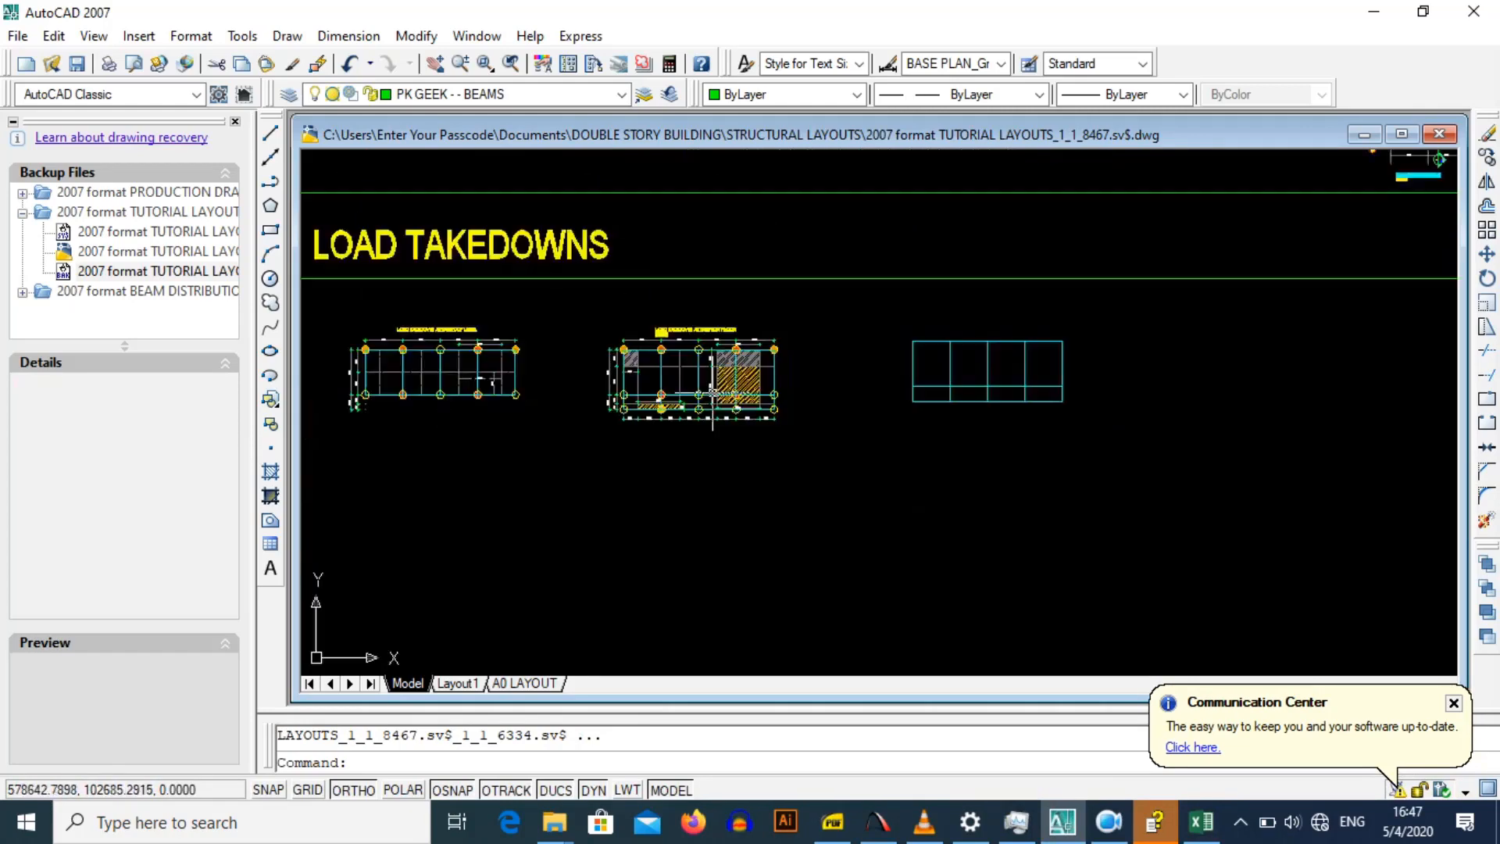
{"action": "left_click_drag", "start_coordinate": [819, 332], "coordinate": [751, 479]}
{"action": "scroll", "coordinate": [758, 475], "scroll_direction": "down", "scroll_amount": 3}
{"action": "left_click_drag", "start_coordinate": [941, 348], "coordinate": [863, 500]}
{"action": "scroll", "coordinate": [824, 367], "scroll_direction": "up", "scroll_amount": 7}
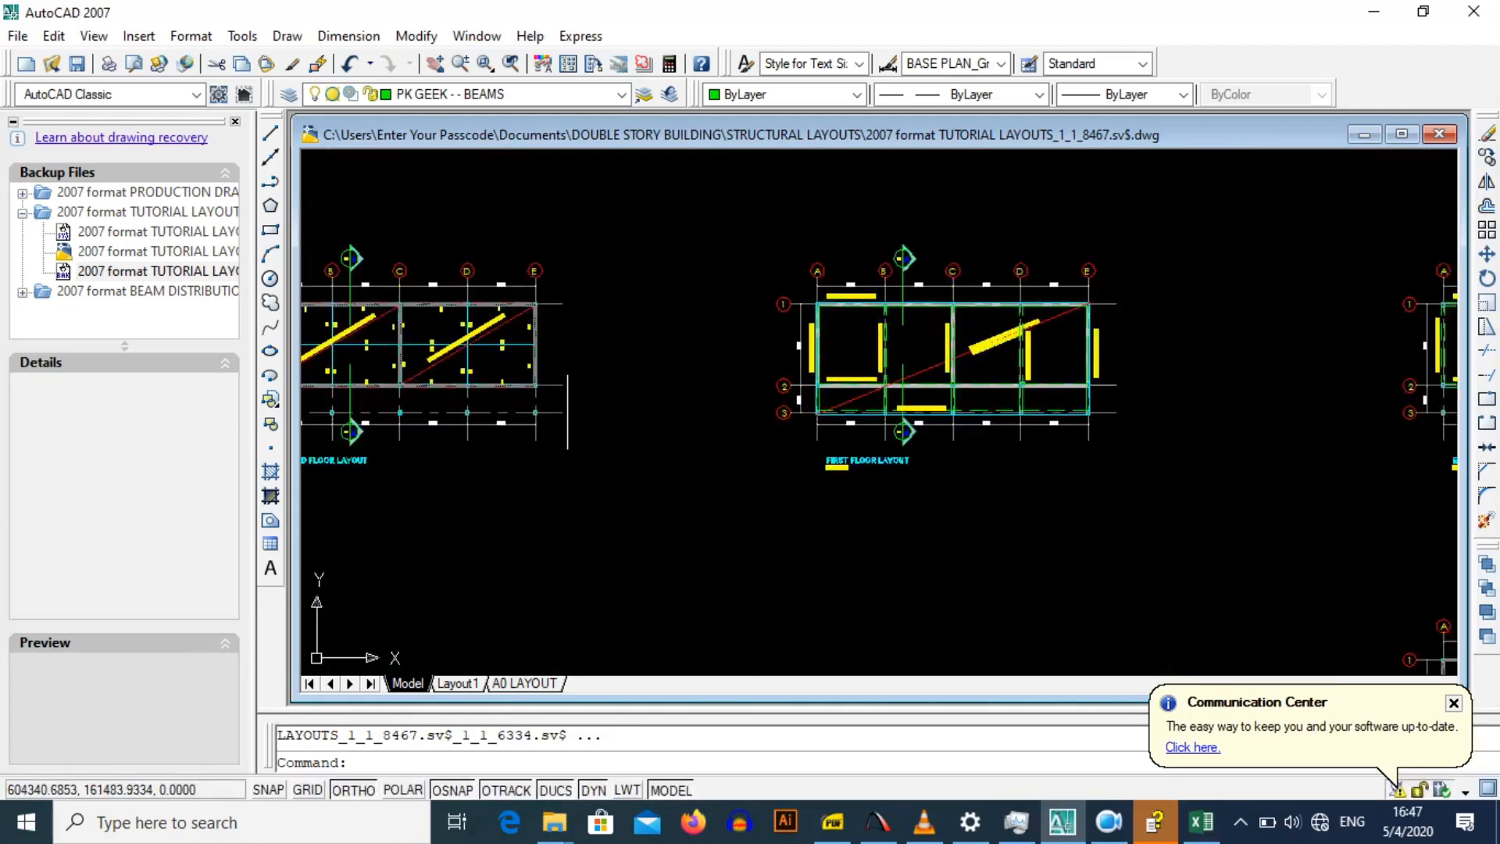
{"action": "left_click_drag", "start_coordinate": [567, 412], "coordinate": [745, 384]}
{"action": "scroll", "coordinate": [537, 383], "scroll_direction": "up", "scroll_amount": 2}
{"action": "left_click_drag", "start_coordinate": [1192, 405], "coordinate": [673, 448]}
{"action": "scroll", "coordinate": [1036, 374], "scroll_direction": "up", "scroll_amount": 4}
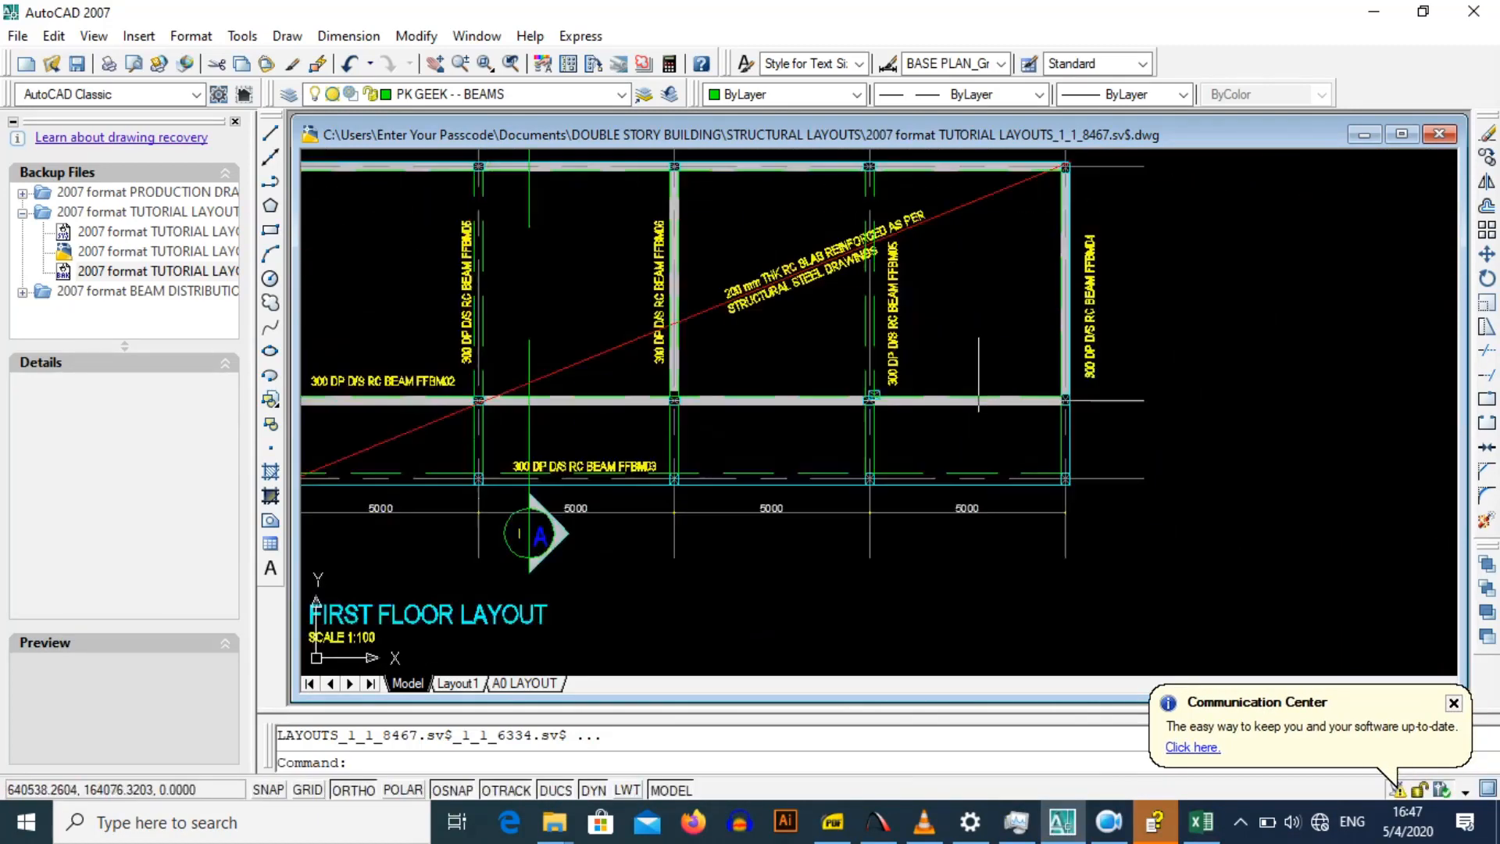
{"action": "scroll", "coordinate": [899, 395], "scroll_direction": "up", "scroll_amount": 5}
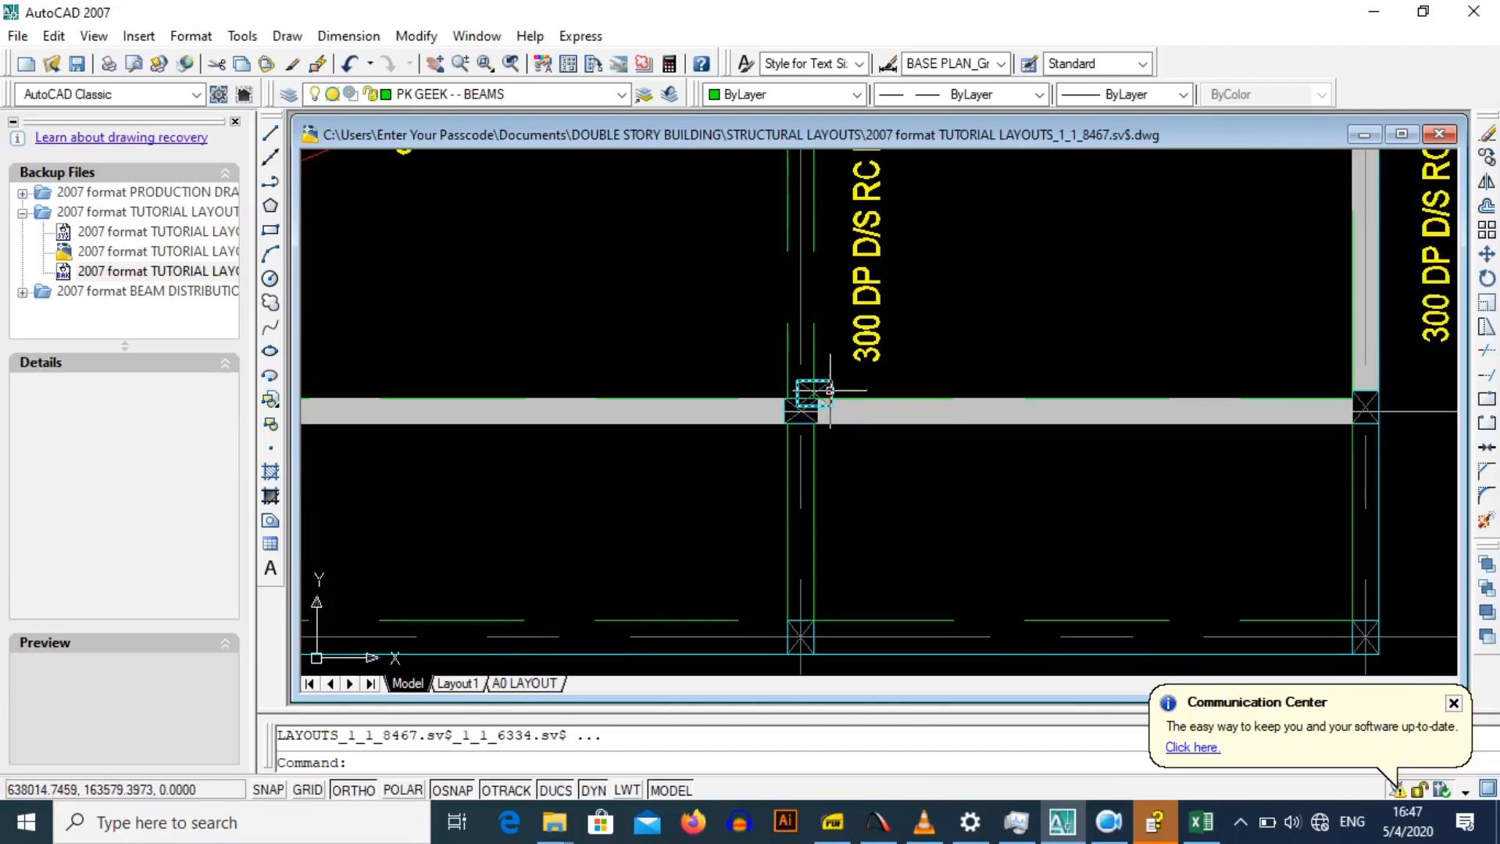
Step: Delete the stray column outline and its diagonal lines overlapping the middle column in the first floor layout
{"action": "left_click", "coordinate": [830, 390]}
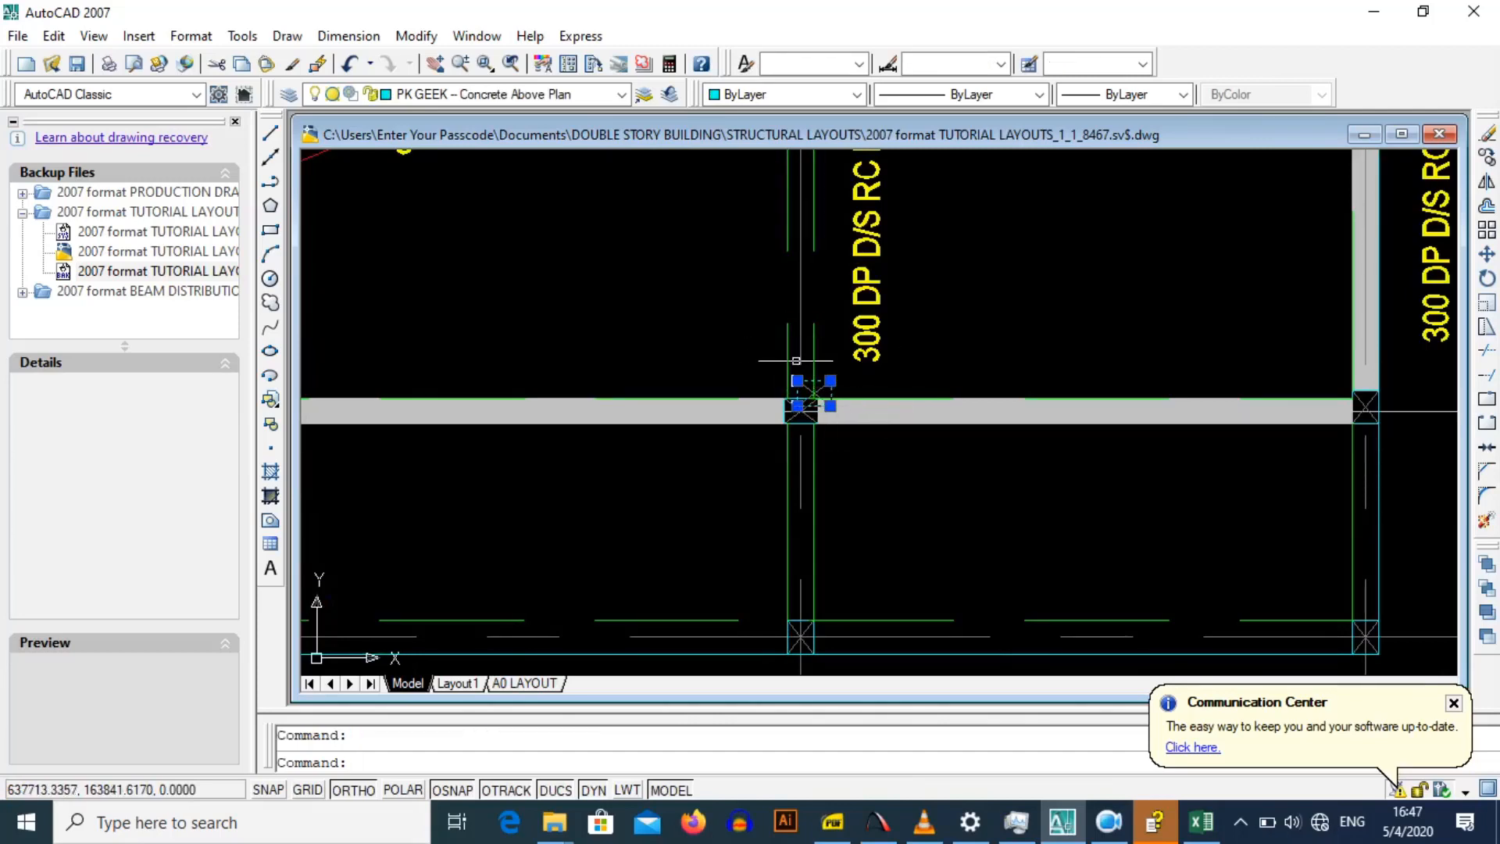
{"action": "key", "text": "Delete"}
{"action": "left_click", "coordinate": [826, 386]}
{"action": "scroll", "coordinate": [827, 367], "scroll_direction": "up", "scroll_amount": 2}
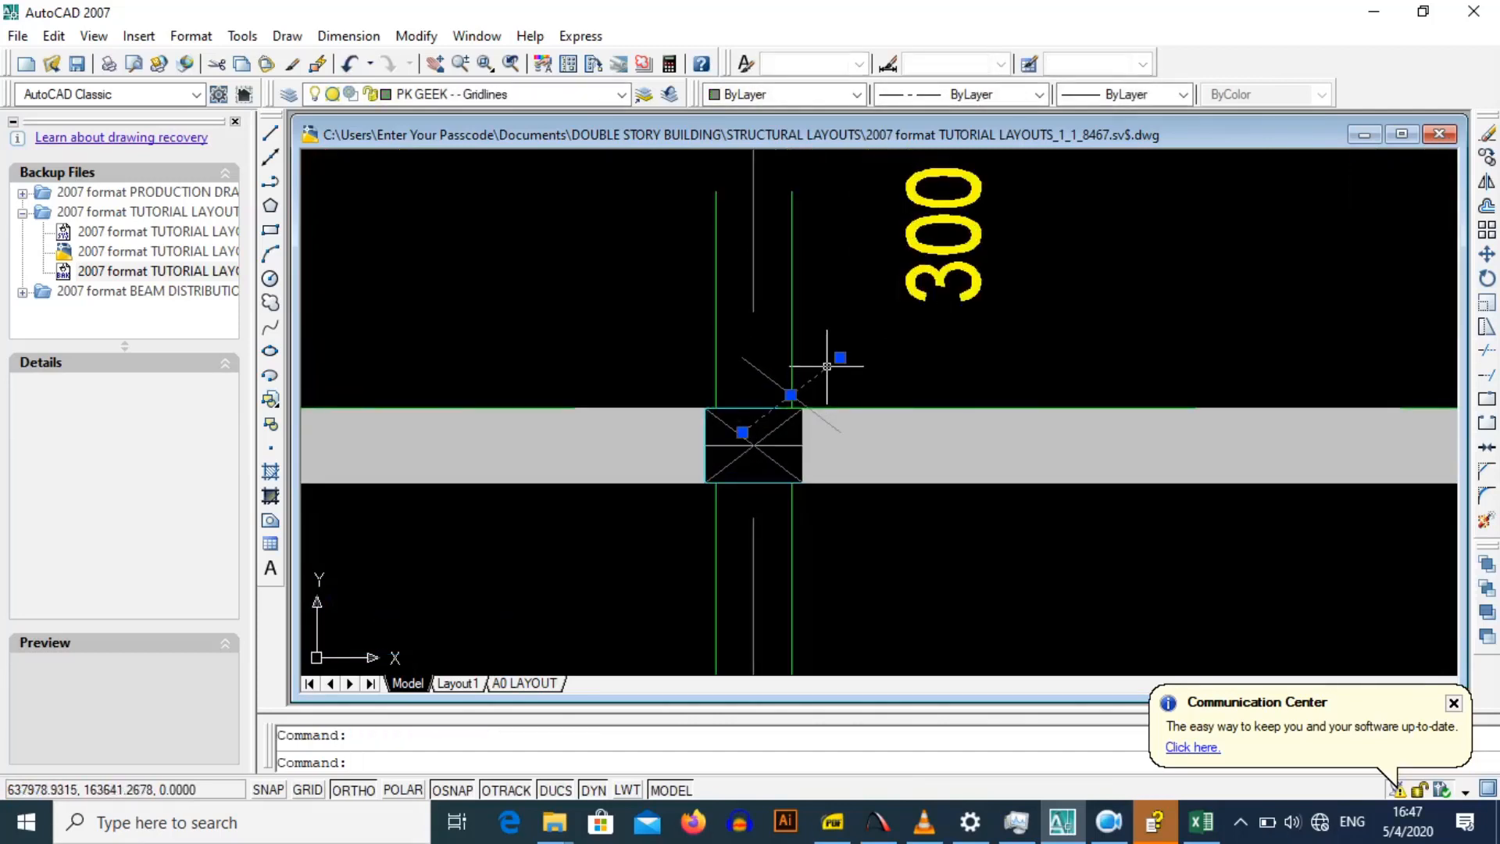
{"action": "key", "text": "Delete"}
{"action": "left_click", "coordinate": [764, 375]}
{"action": "left_click", "coordinate": [755, 379]}
{"action": "key", "text": "Delete"}
{"action": "scroll", "coordinate": [752, 379], "scroll_direction": "down", "scroll_amount": 8}
{"action": "left_click_drag", "start_coordinate": [755, 396], "coordinate": [774, 452]}
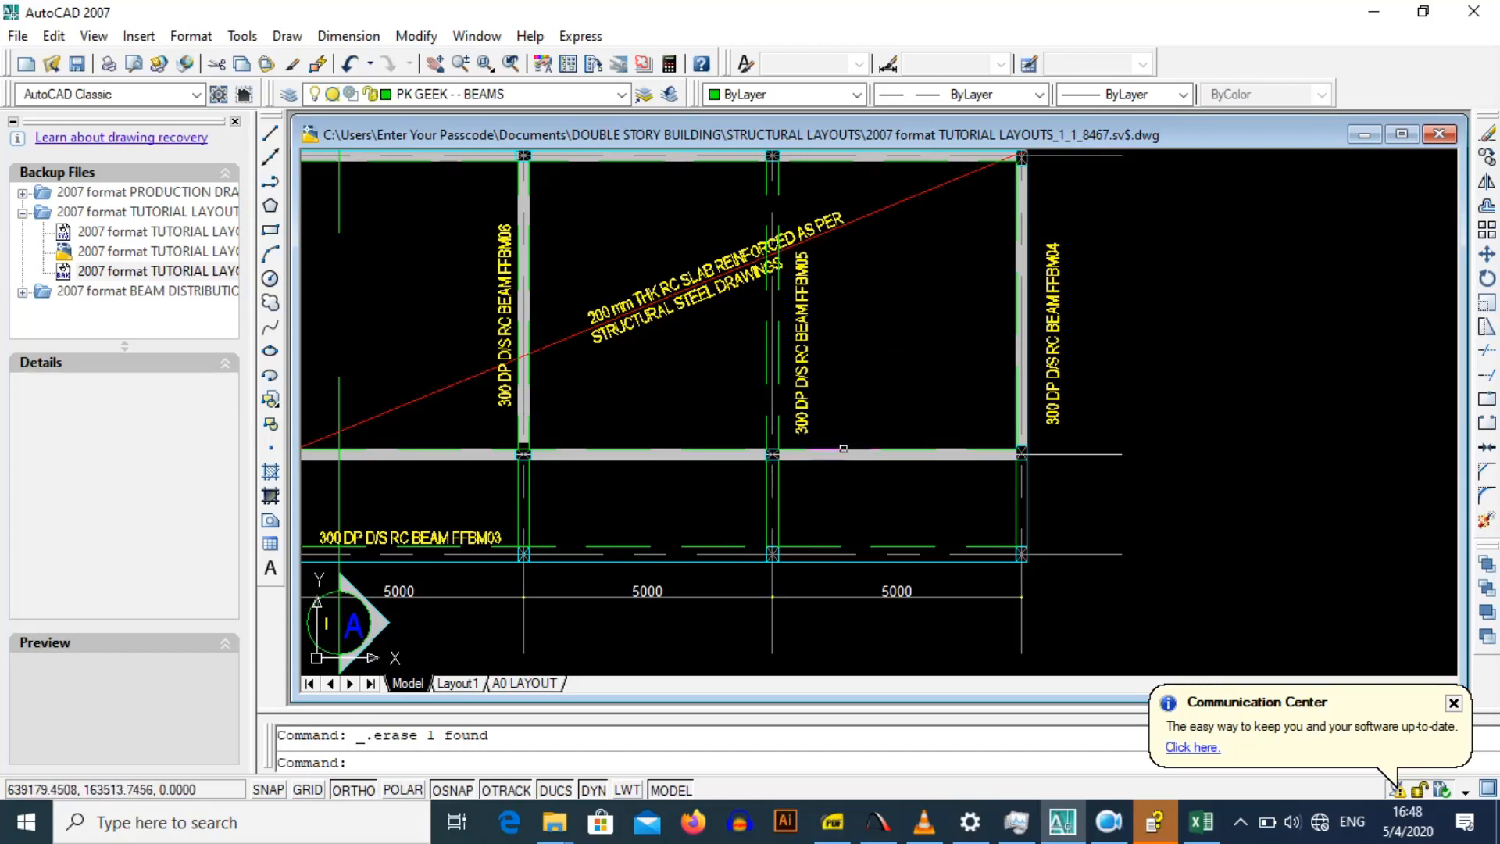
Step: Switch to Excel and review the load bearing walls' length, height and brick unit weight inputs
{"action": "left_click", "coordinate": [1200, 823]}
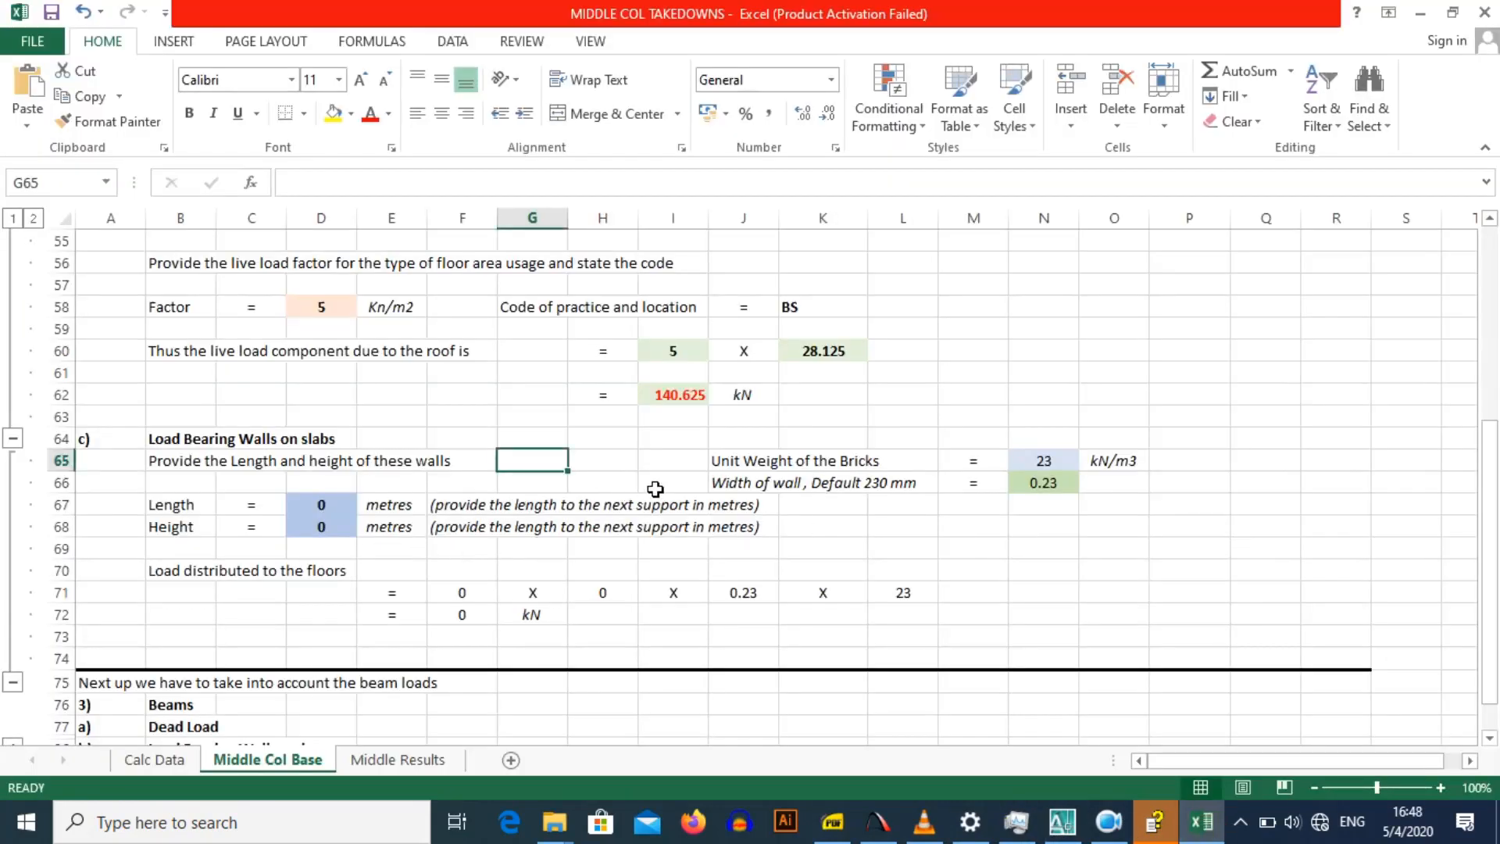
{"action": "left_click", "coordinate": [316, 511]}
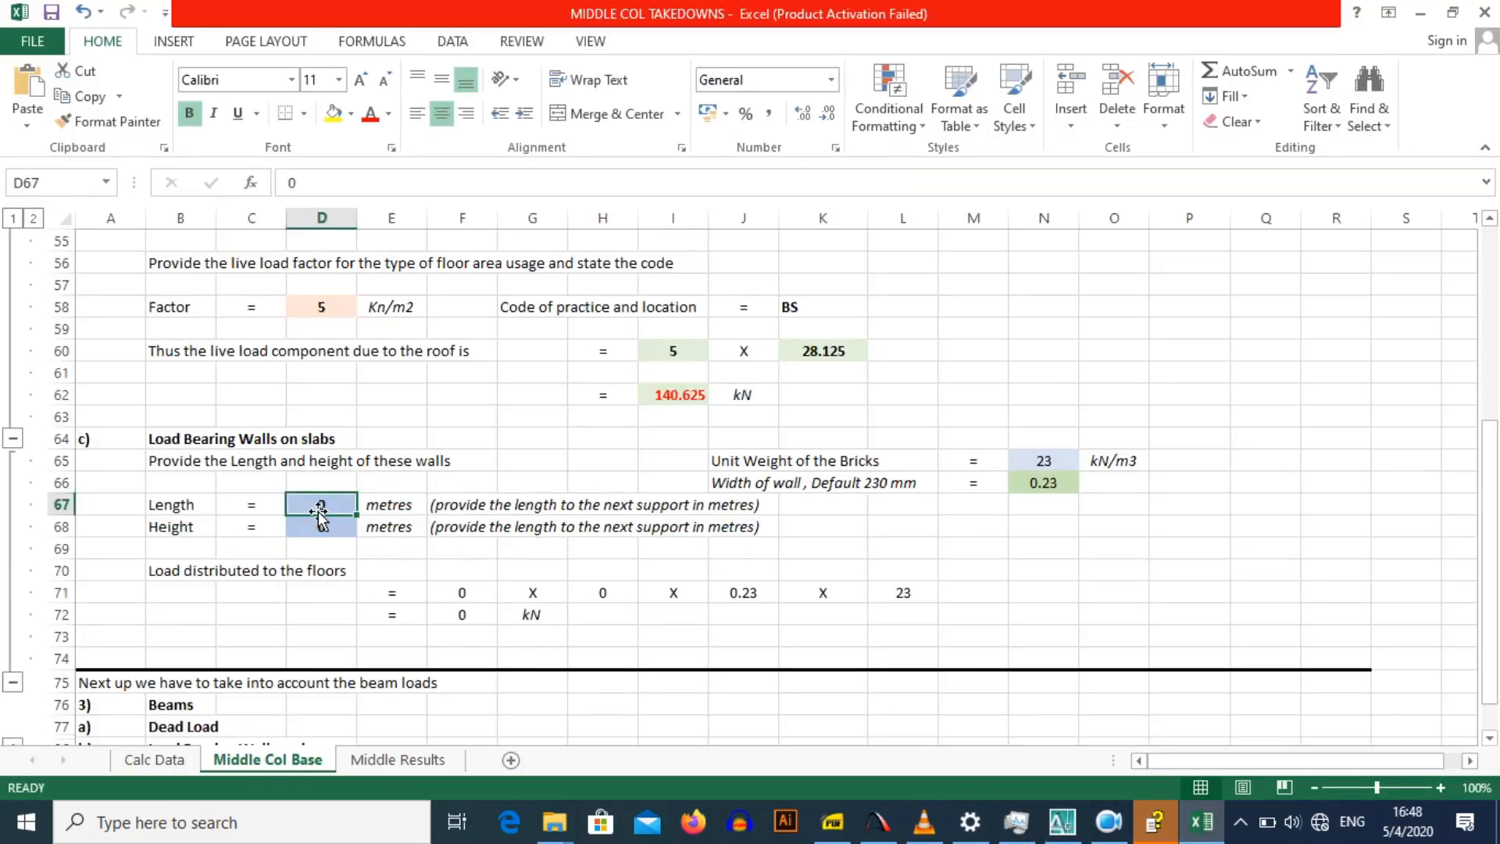
{"action": "left_click", "coordinate": [325, 526]}
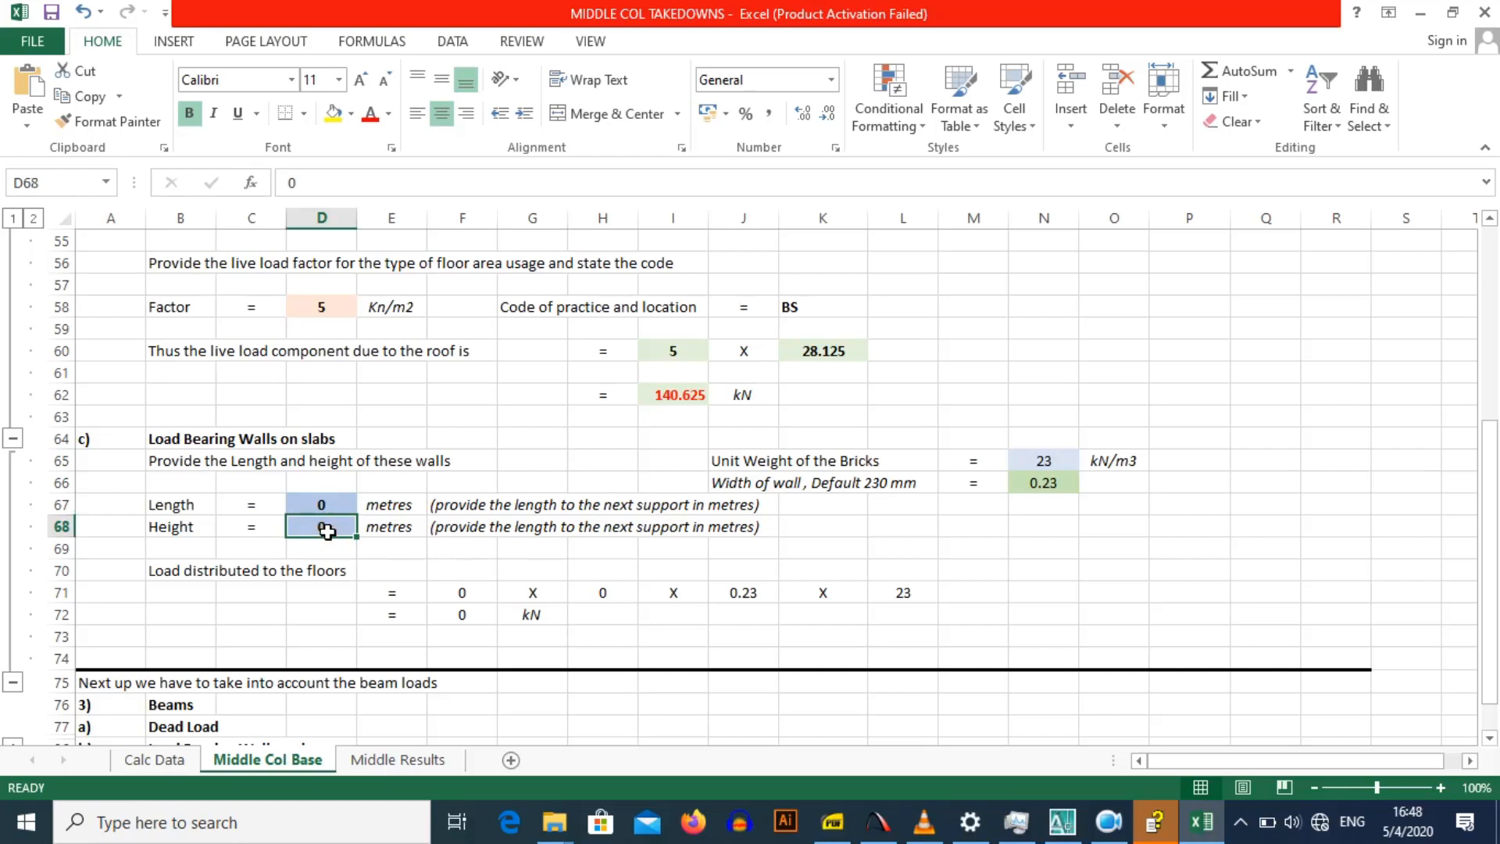
{"action": "left_click", "coordinate": [1047, 463]}
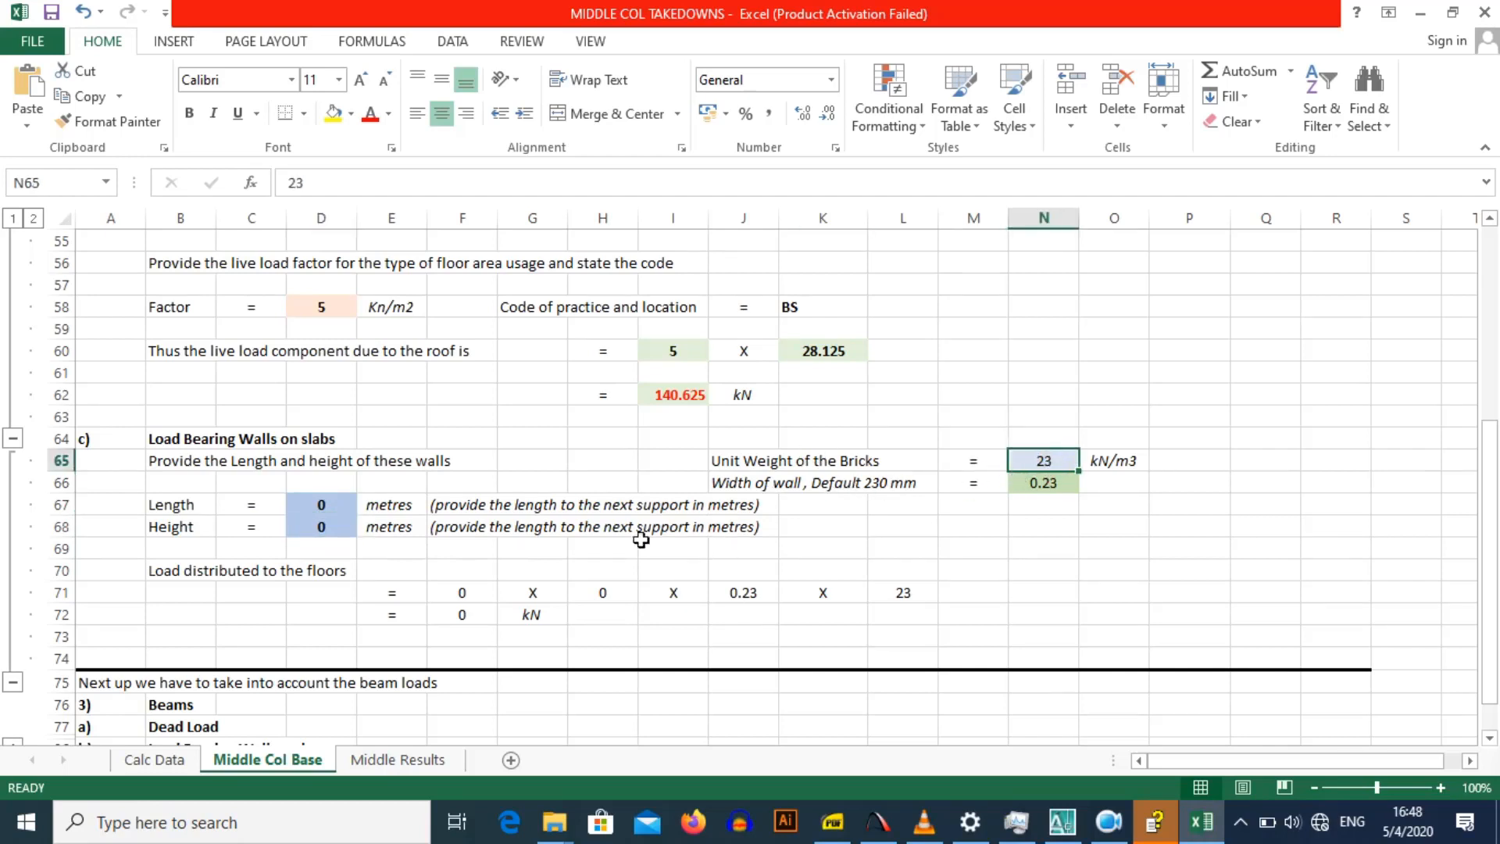
{"action": "left_click", "coordinate": [508, 547]}
{"action": "scroll", "coordinate": [492, 552], "scroll_direction": "down", "scroll_amount": 2}
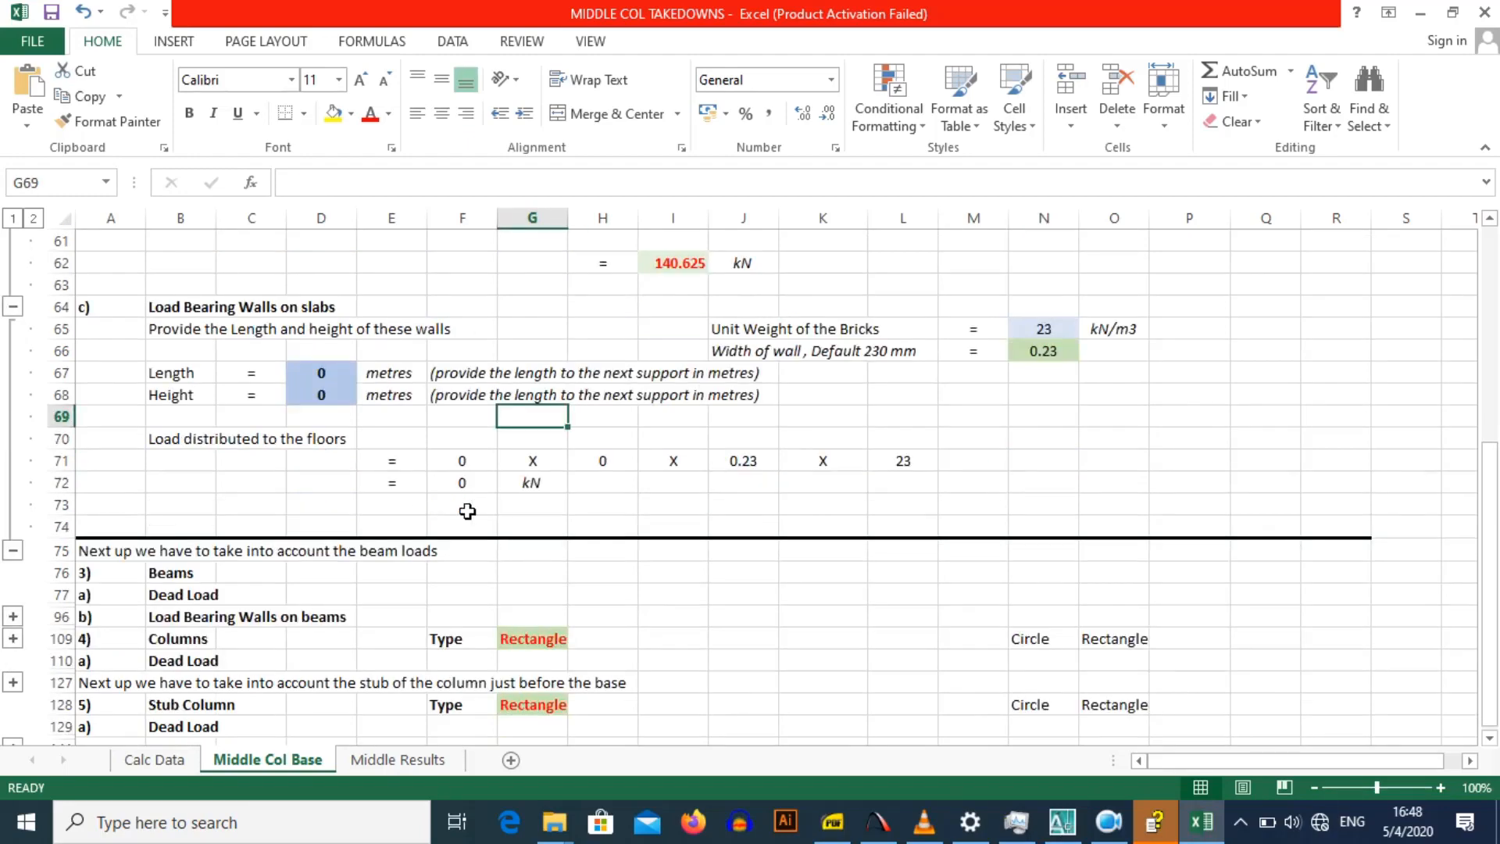
Step: Expand the beam dead load section and set the beam depth to 0.1 metres
{"action": "scroll", "coordinate": [468, 511], "scroll_direction": "down", "scroll_amount": 3}
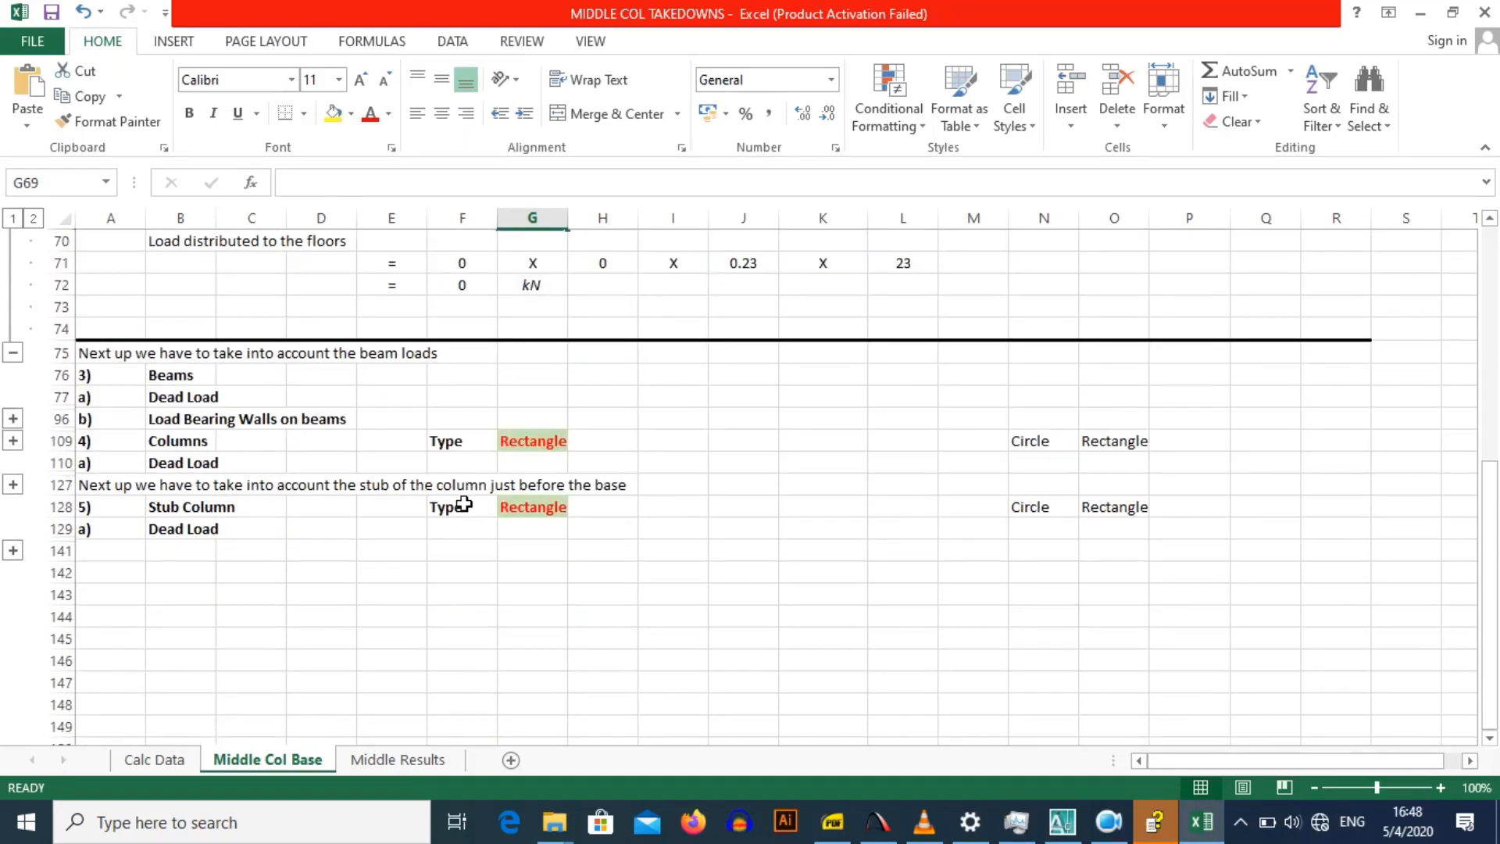
{"action": "left_click", "coordinate": [12, 419]}
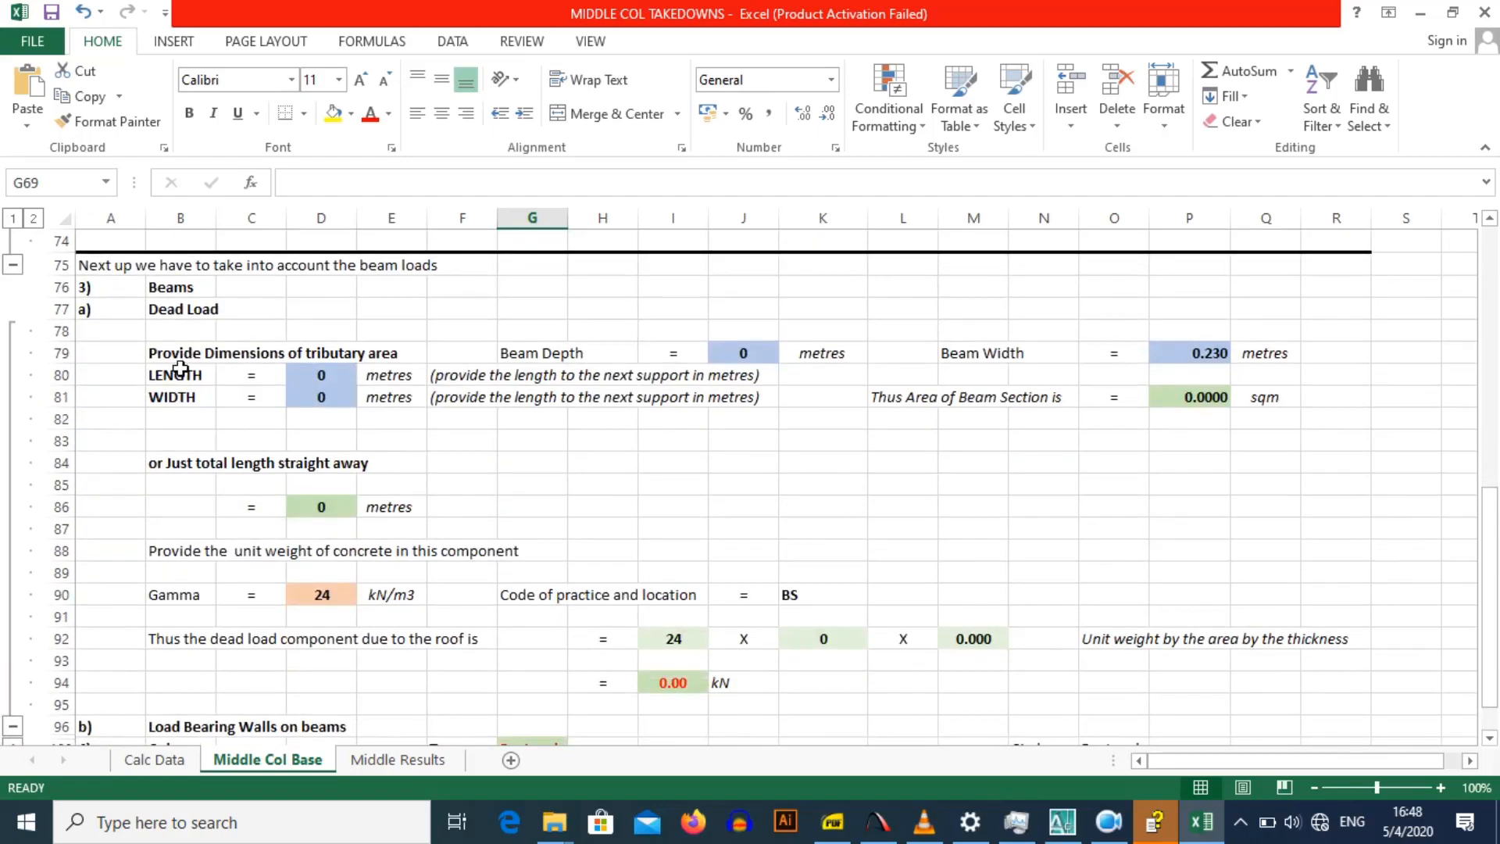
{"action": "left_click", "coordinate": [771, 354]}
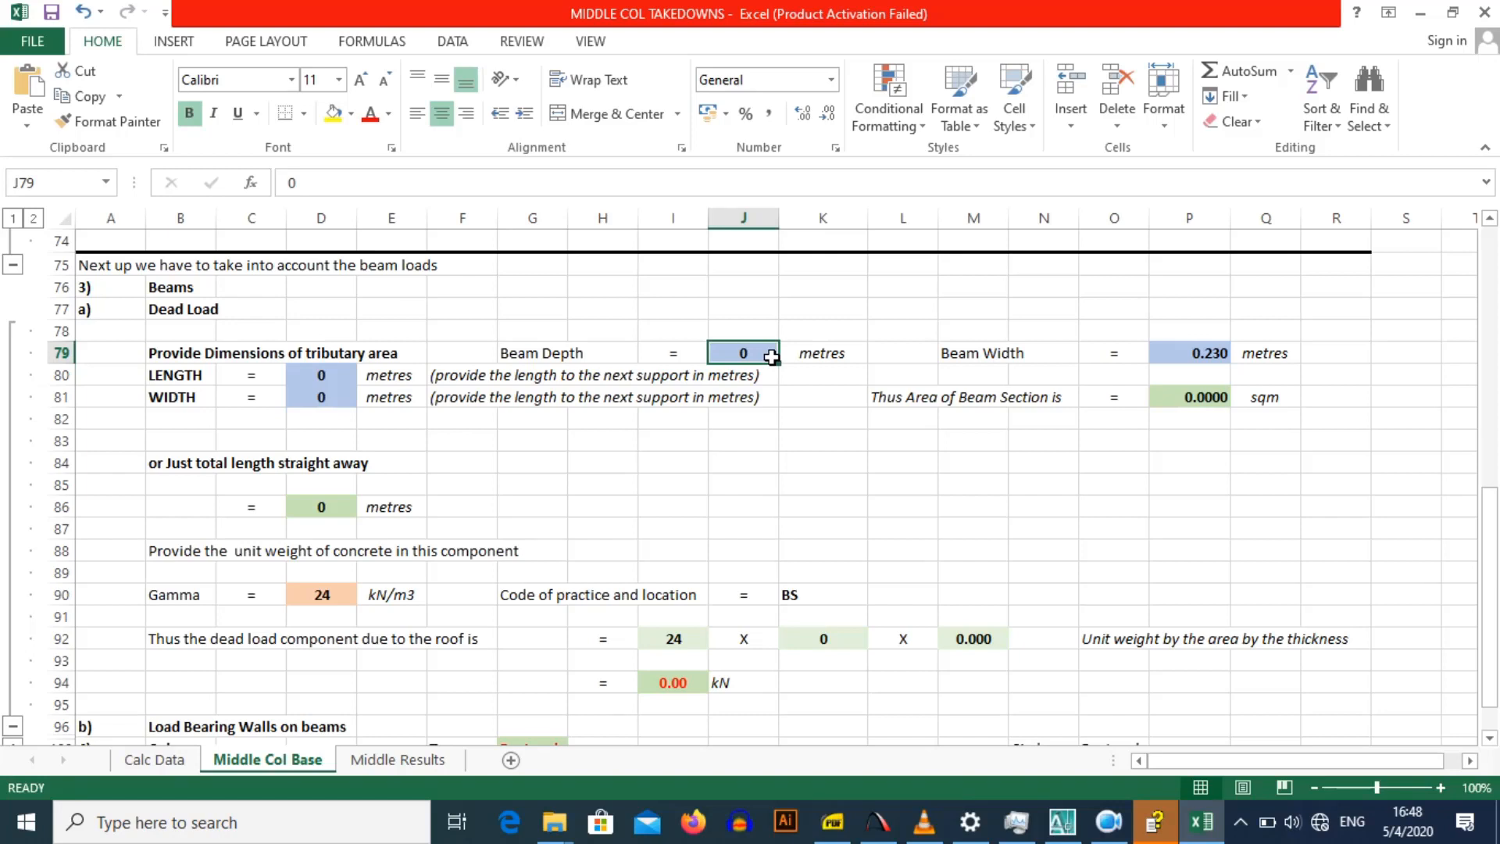
{"action": "type", "text": ".1"}
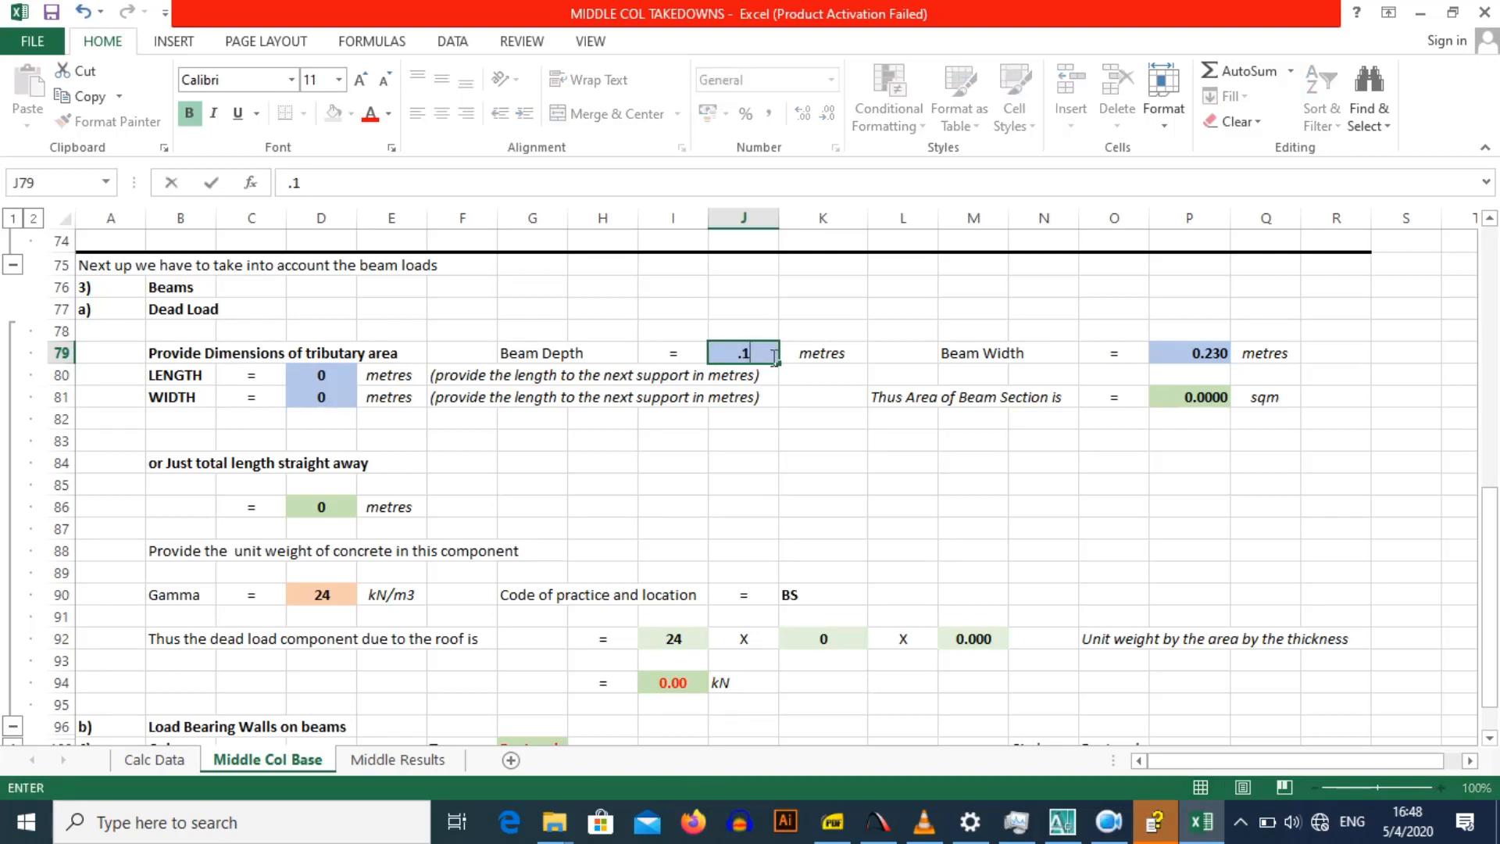
{"action": "left_click", "coordinate": [730, 422]}
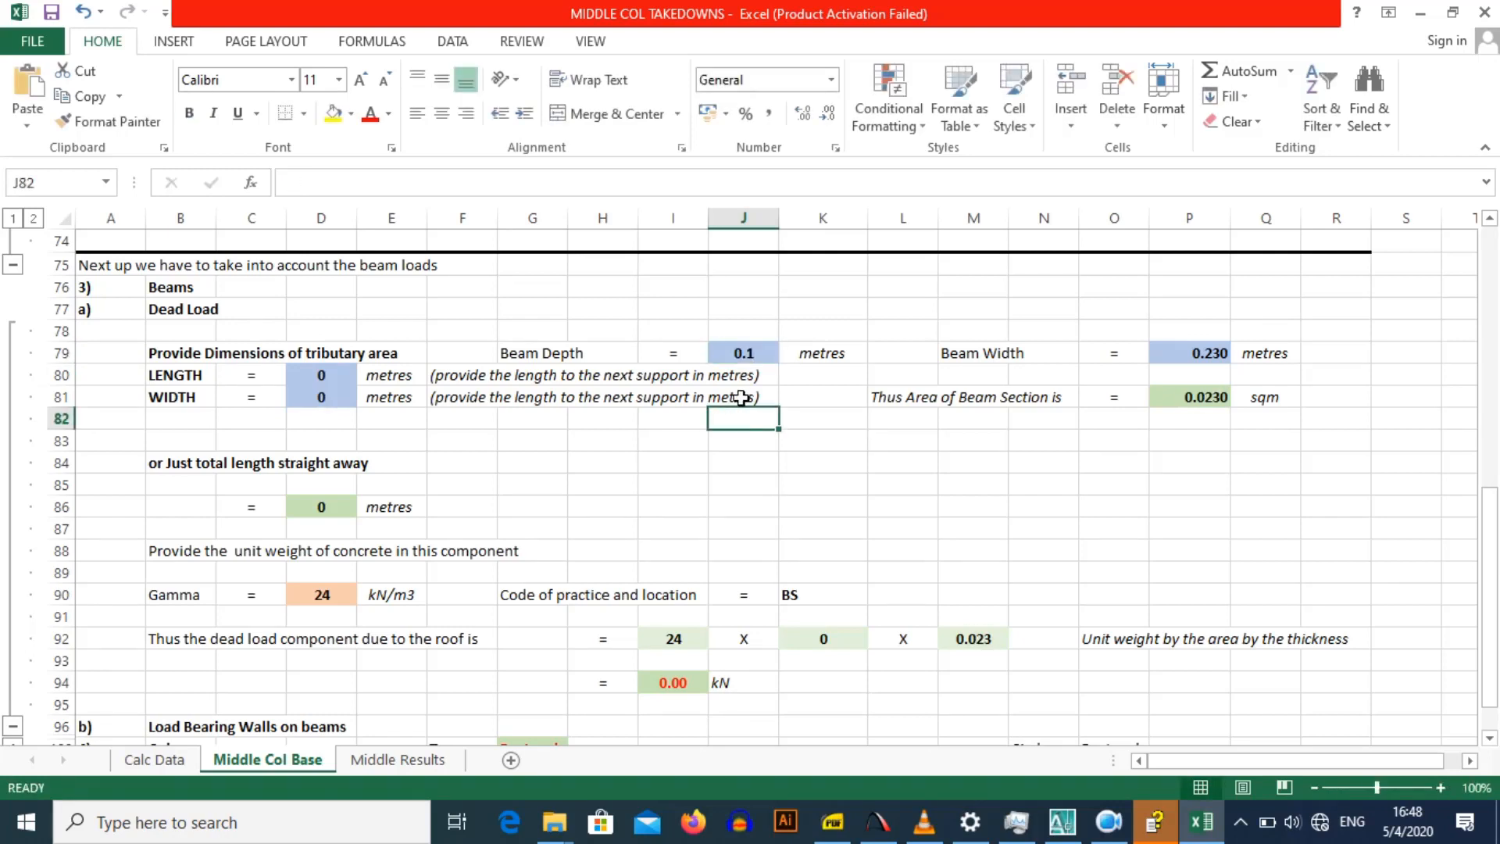
Step: Change the beam depth to a formula adding 0.20 to the 0.1 metres
{"action": "left_click", "coordinate": [748, 357]}
{"action": "double_click", "coordinate": [755, 355]}
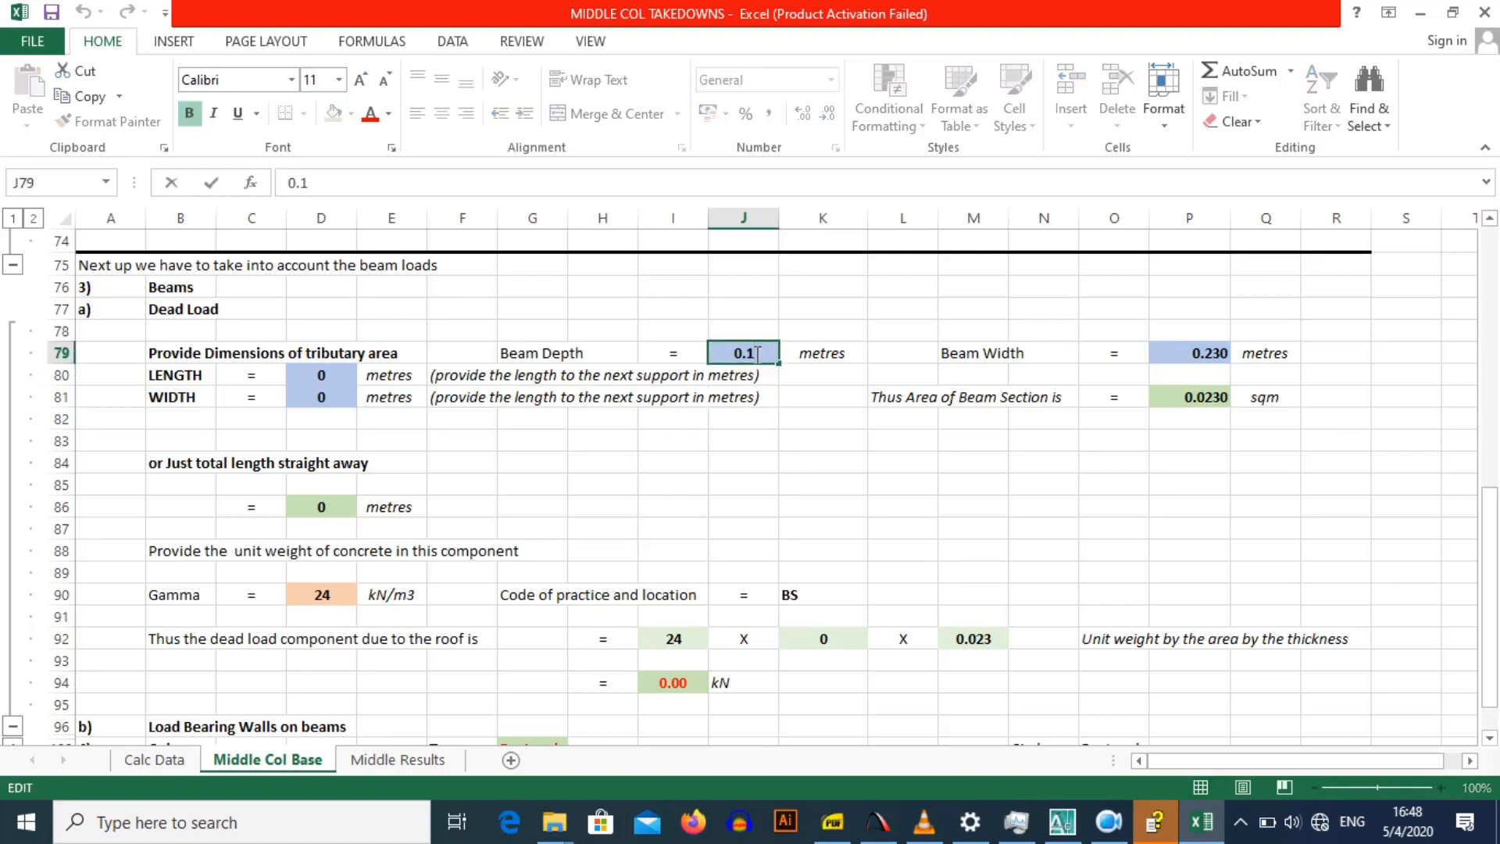
{"action": "type", "text": "+"}
{"action": "left_click", "coordinate": [727, 353]}
{"action": "type", "text": "+"}
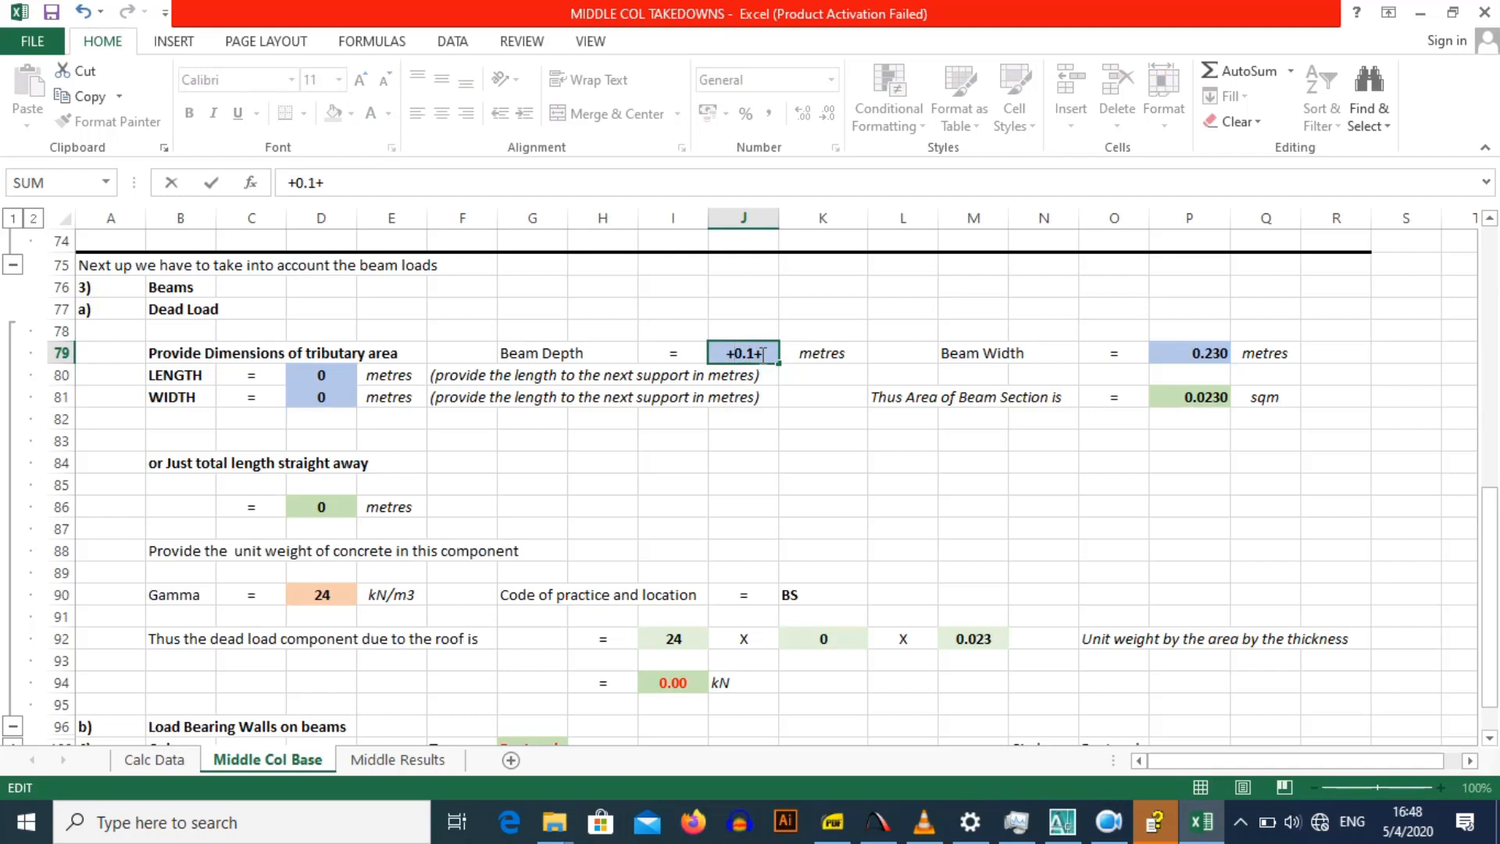
{"action": "key", "text": "BackSpace"}
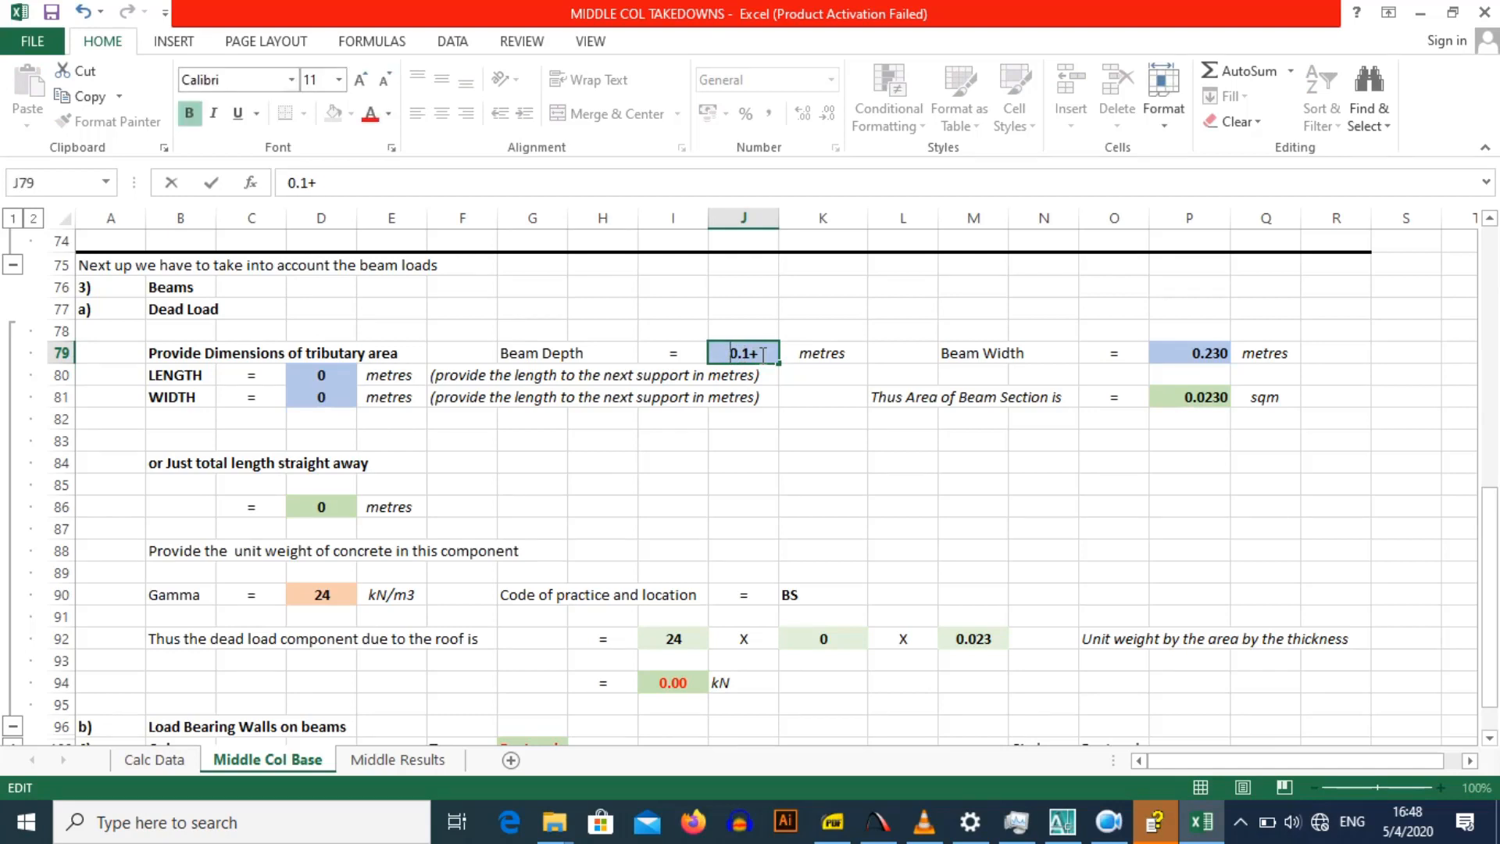
{"action": "type", "text": "=0"}
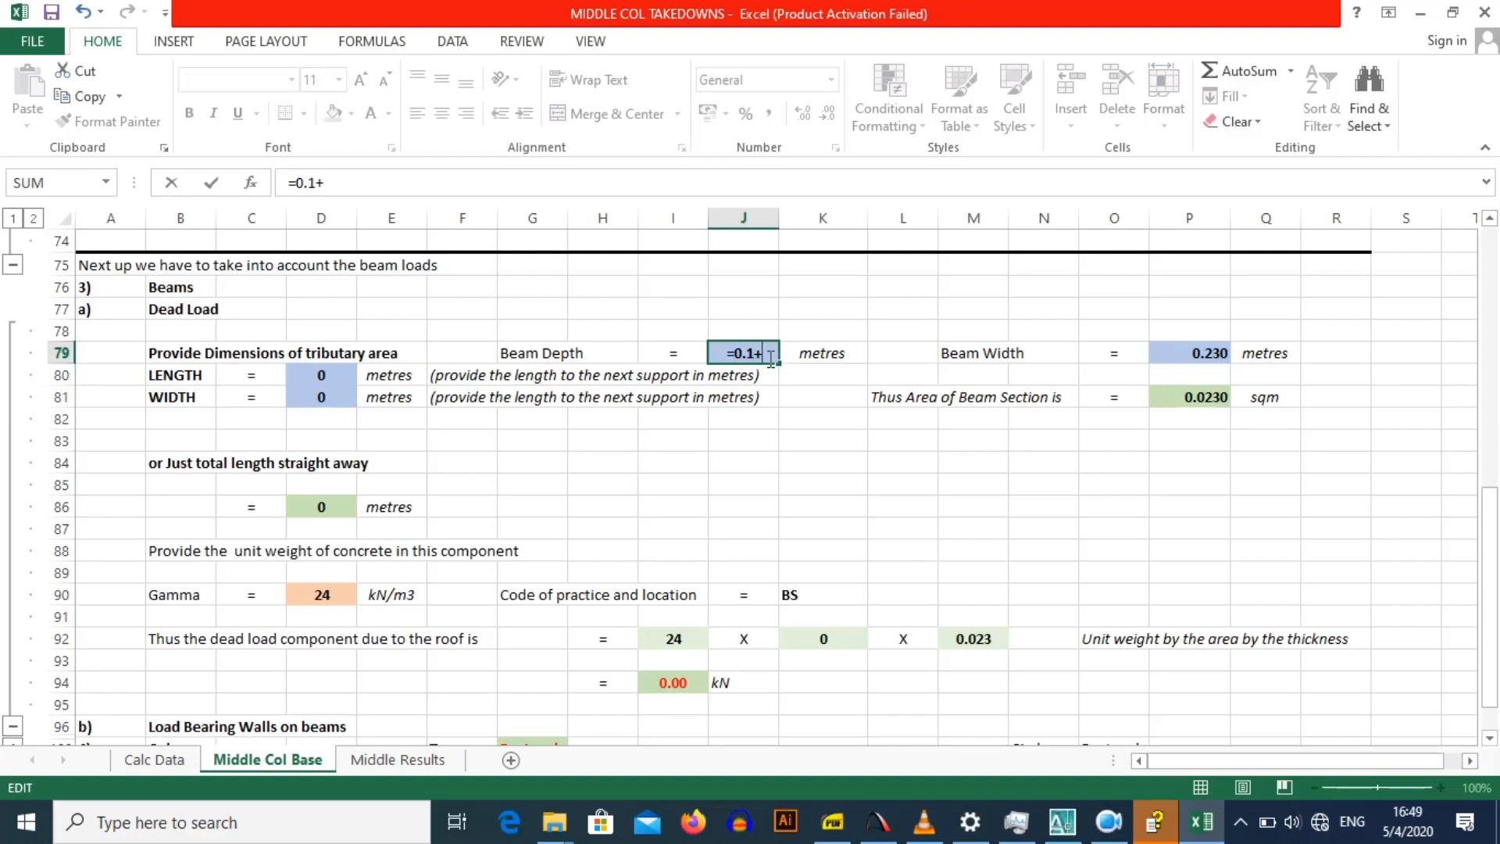
{"action": "type", "text": ".1+.20"}
{"action": "key", "text": "Return"}
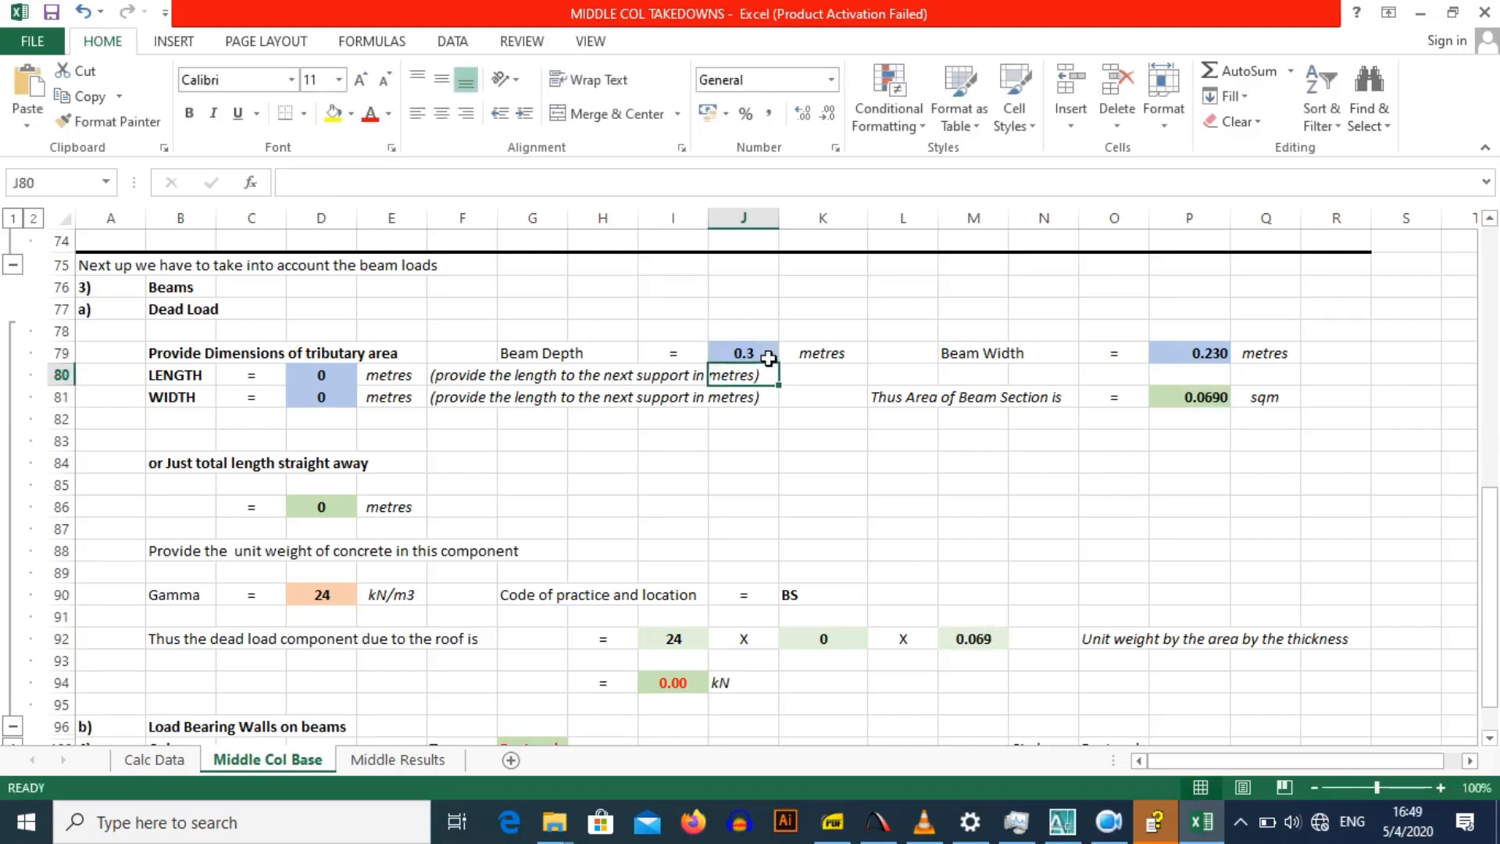
{"action": "left_click", "coordinate": [772, 403]}
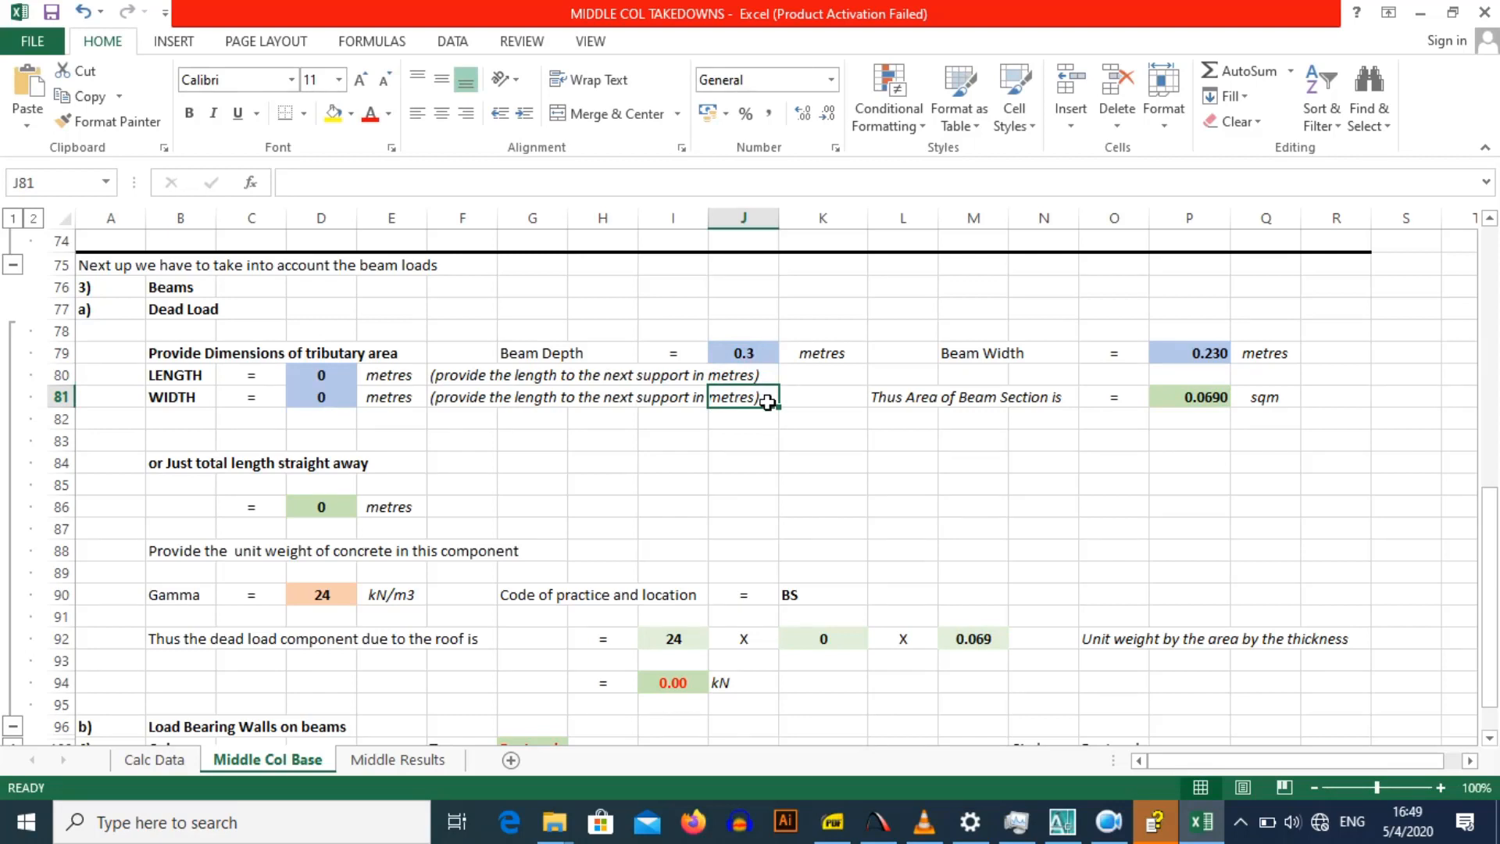
Step: Review the beam width input and the formula for the beam section area
{"action": "left_click", "coordinate": [1039, 352]}
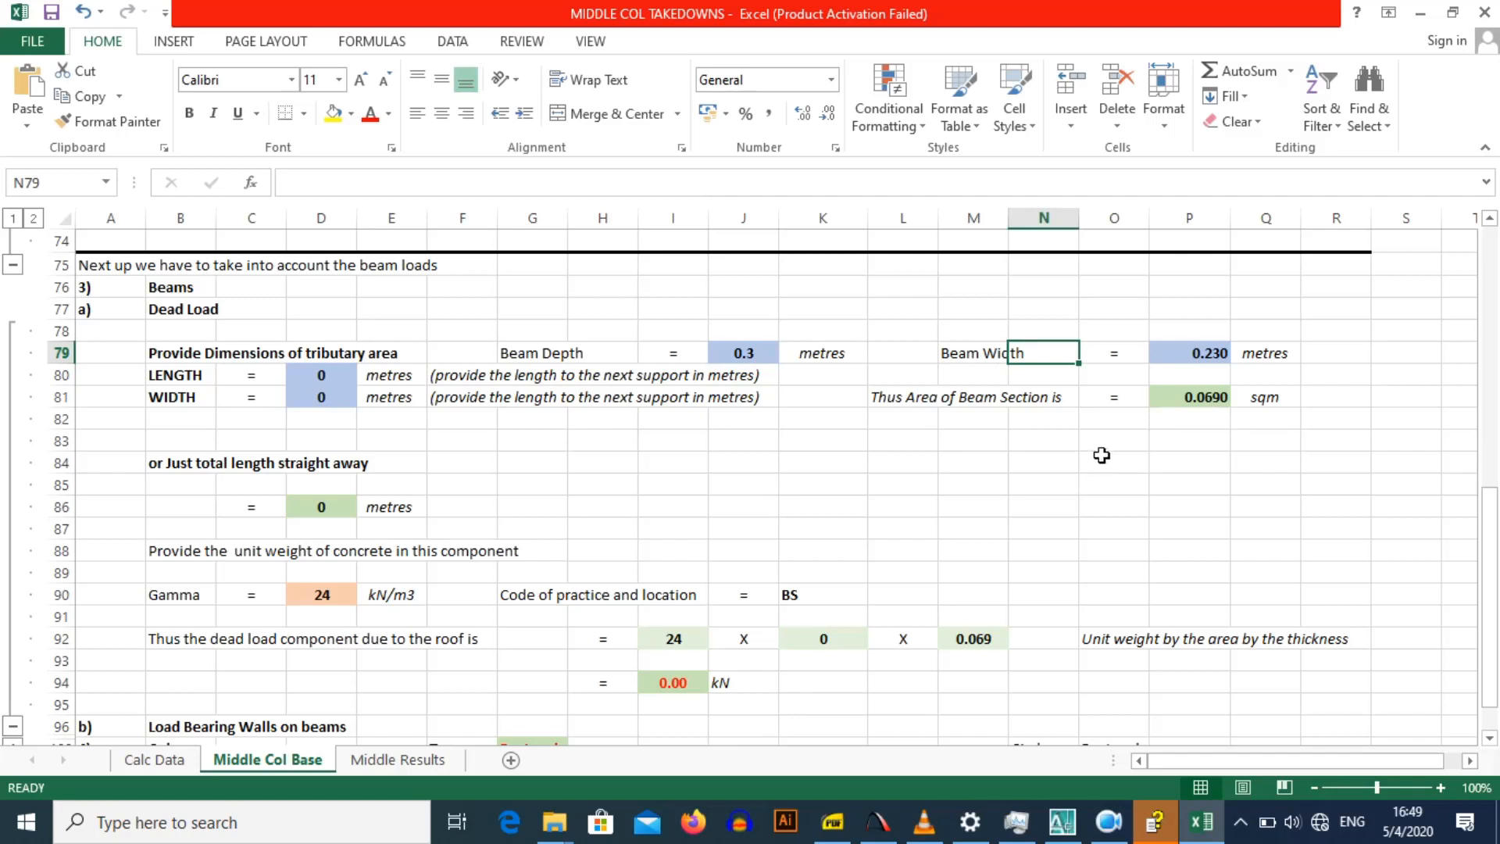
{"action": "left_click", "coordinate": [934, 442]}
{"action": "left_click", "coordinate": [1201, 401]}
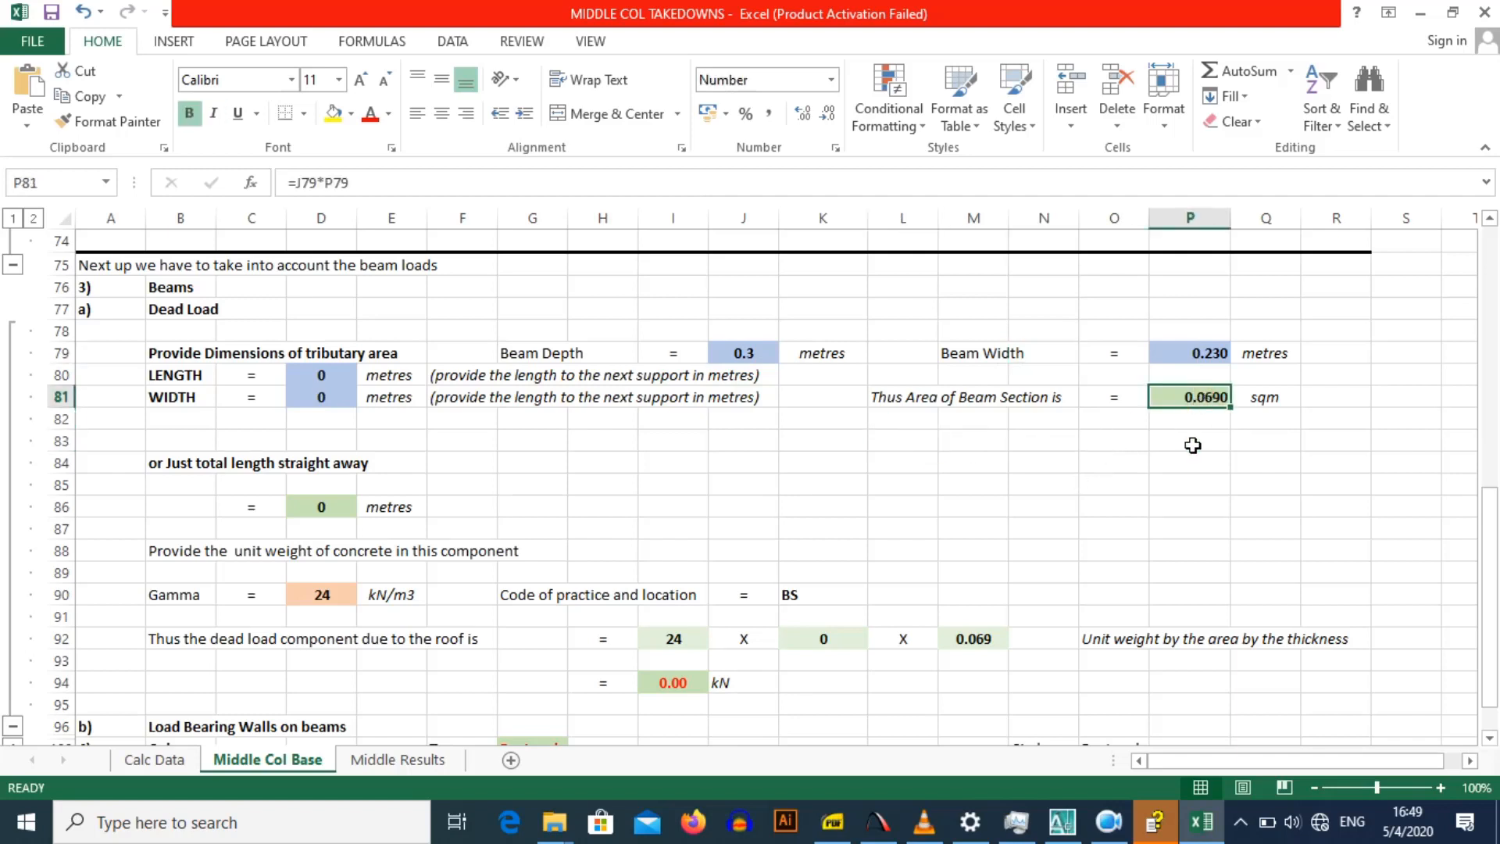
{"action": "left_click", "coordinate": [308, 424]}
Step: Switch to AutoCAD and check the middle column's tributary length and width in the first floor load takedown areas
{"action": "left_click", "coordinate": [323, 377]}
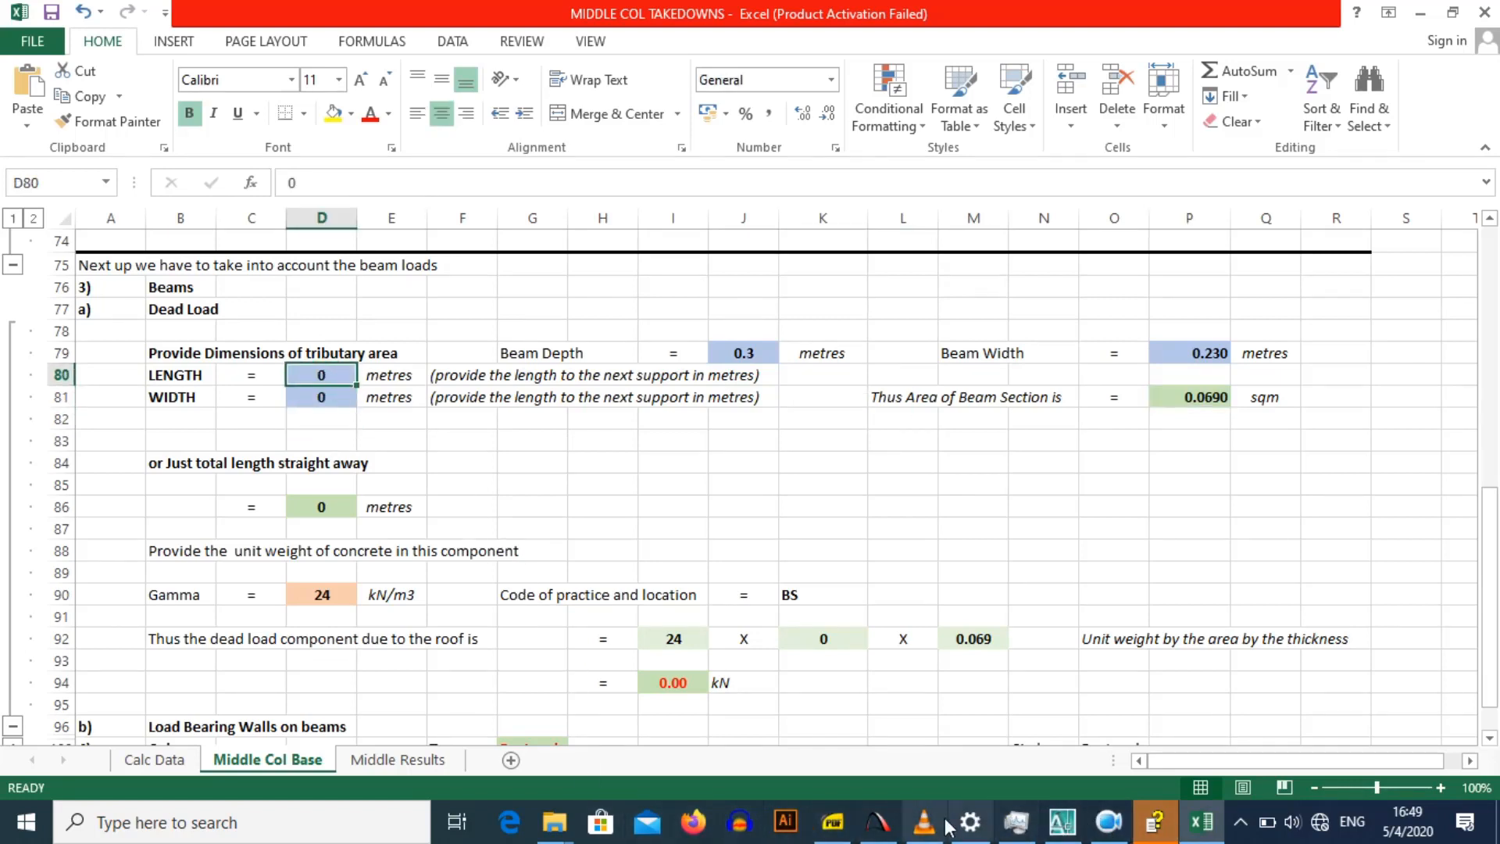
{"action": "left_click", "coordinate": [1063, 822]}
{"action": "scroll", "coordinate": [680, 438], "scroll_direction": "down", "scroll_amount": 4}
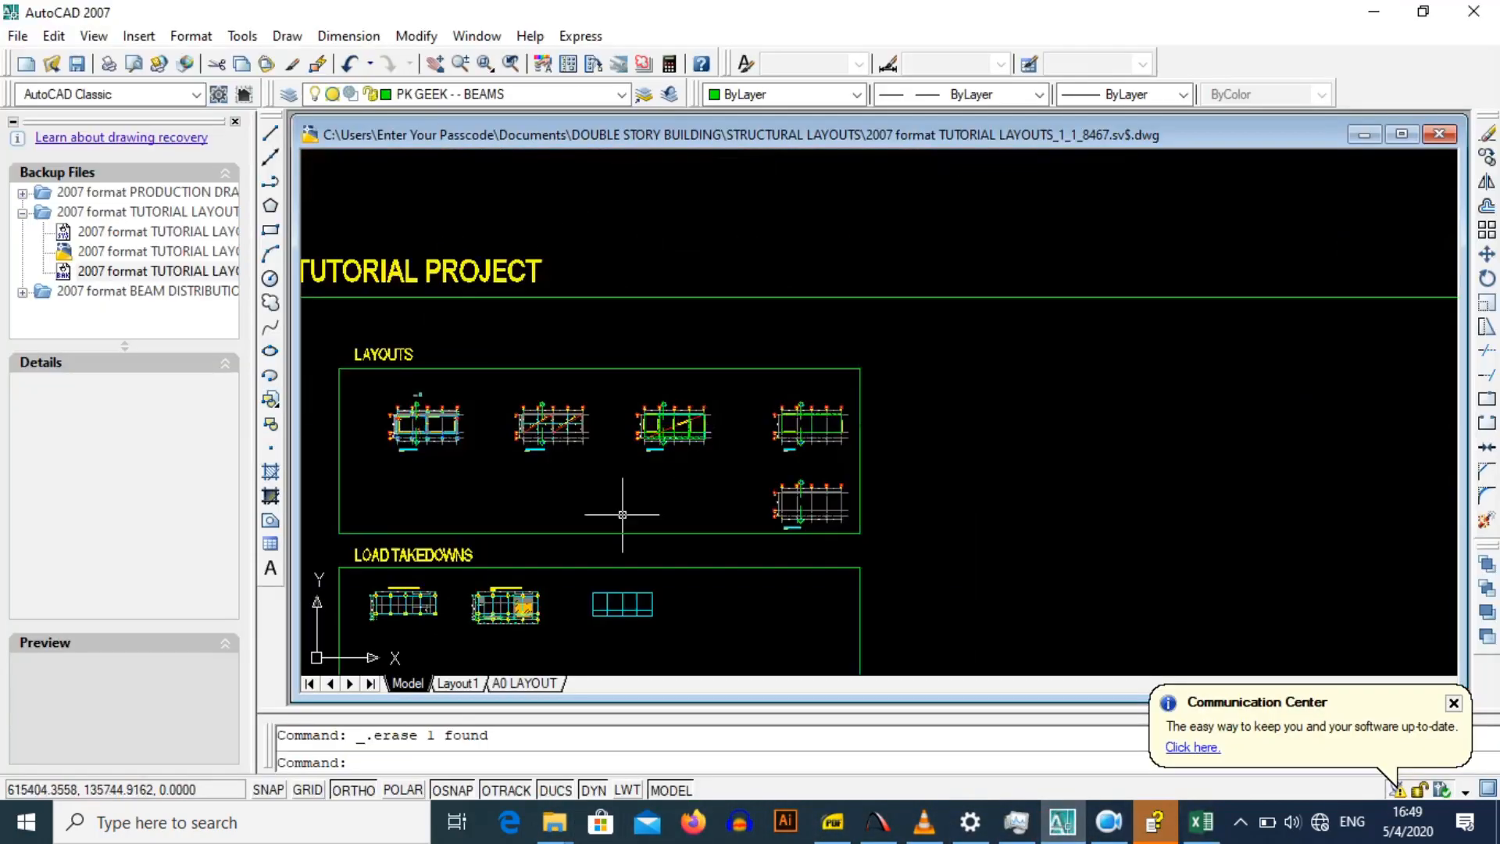
{"action": "left_click_drag", "start_coordinate": [487, 605], "coordinate": [734, 429]}
{"action": "scroll", "coordinate": [735, 430], "scroll_direction": "up", "scroll_amount": 10}
{"action": "left_click_drag", "start_coordinate": [1139, 506], "coordinate": [801, 349]}
{"action": "scroll", "coordinate": [808, 382], "scroll_direction": "up", "scroll_amount": 3}
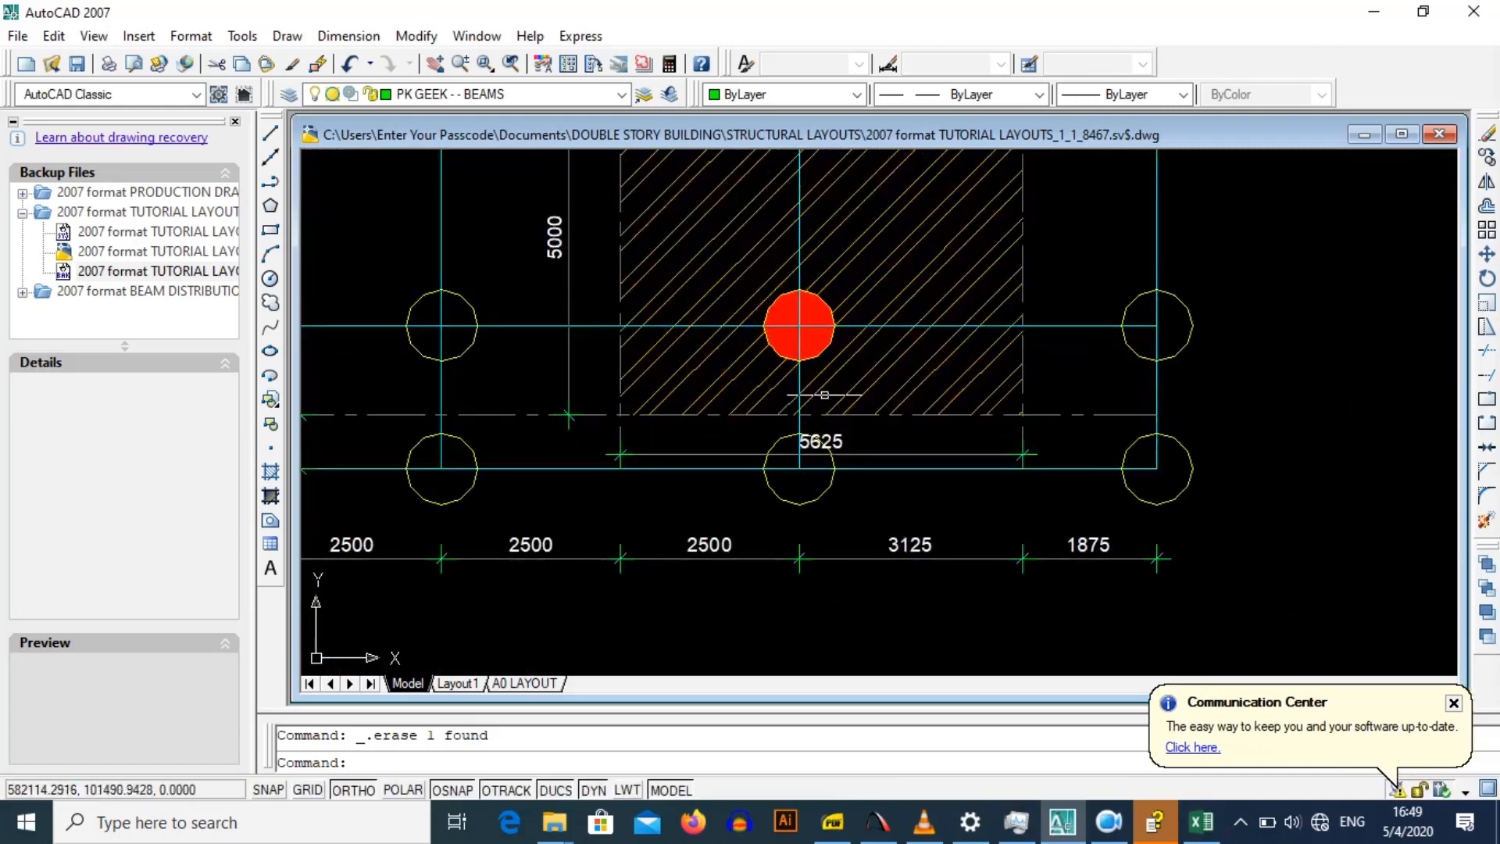
{"action": "scroll", "coordinate": [727, 351], "scroll_direction": "down", "scroll_amount": 3}
{"action": "scroll", "coordinate": [770, 446], "scroll_direction": "up", "scroll_amount": 2}
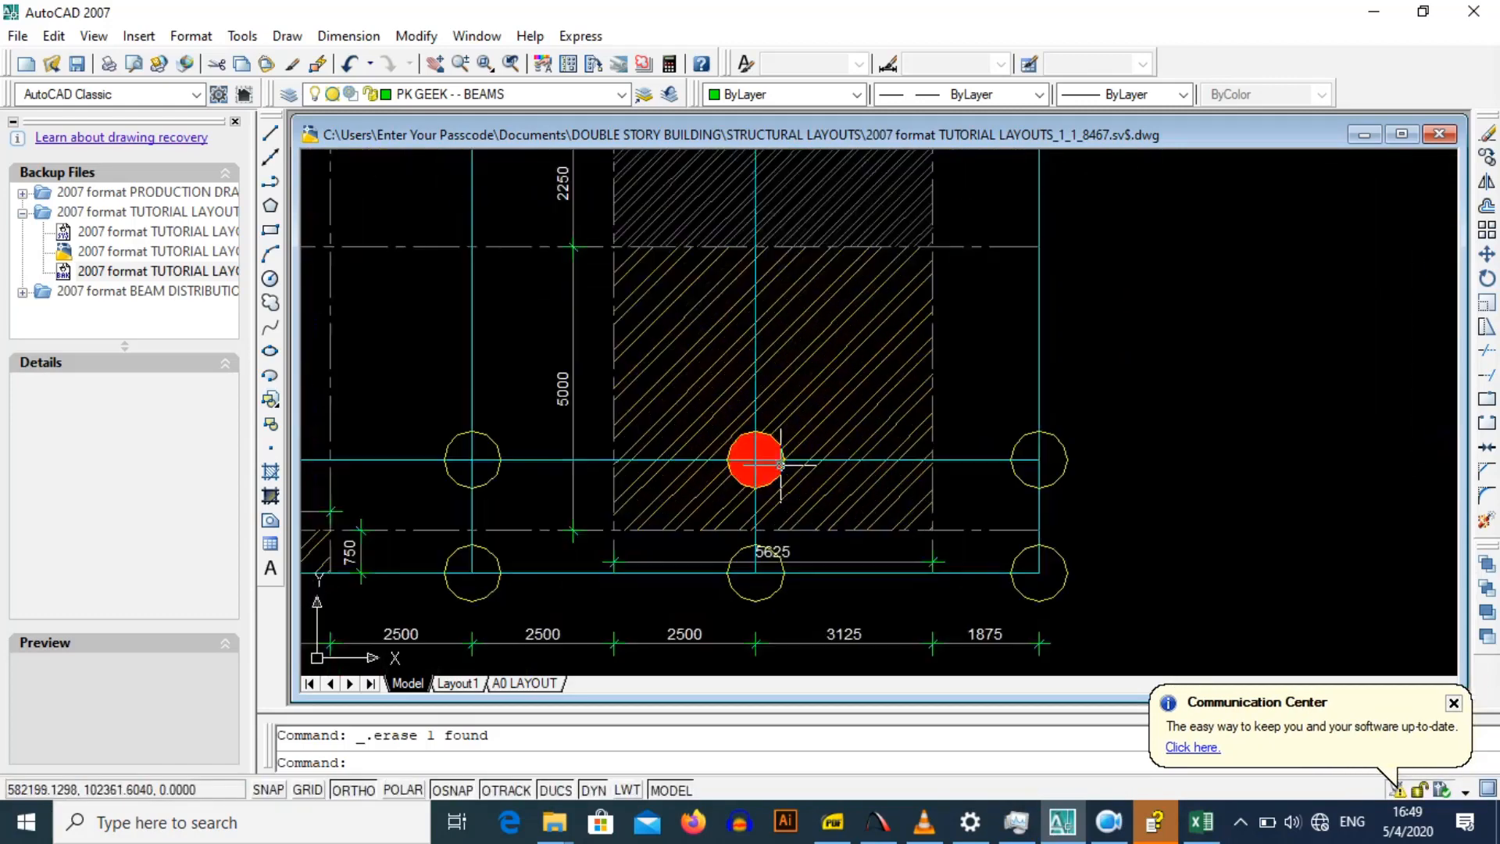
{"action": "left_click", "coordinate": [692, 563]}
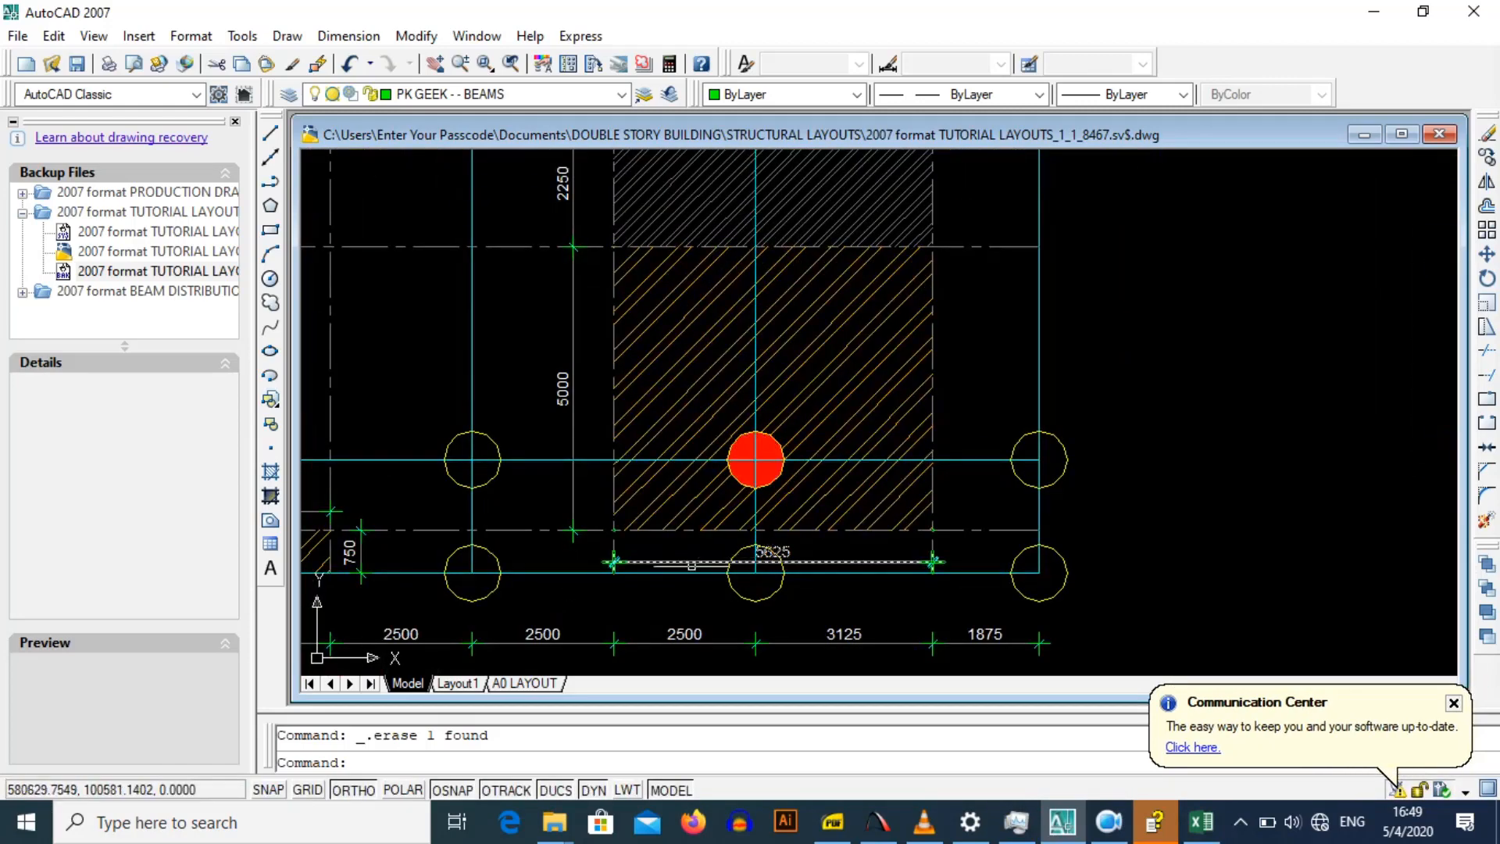
{"action": "key", "text": "Escape"}
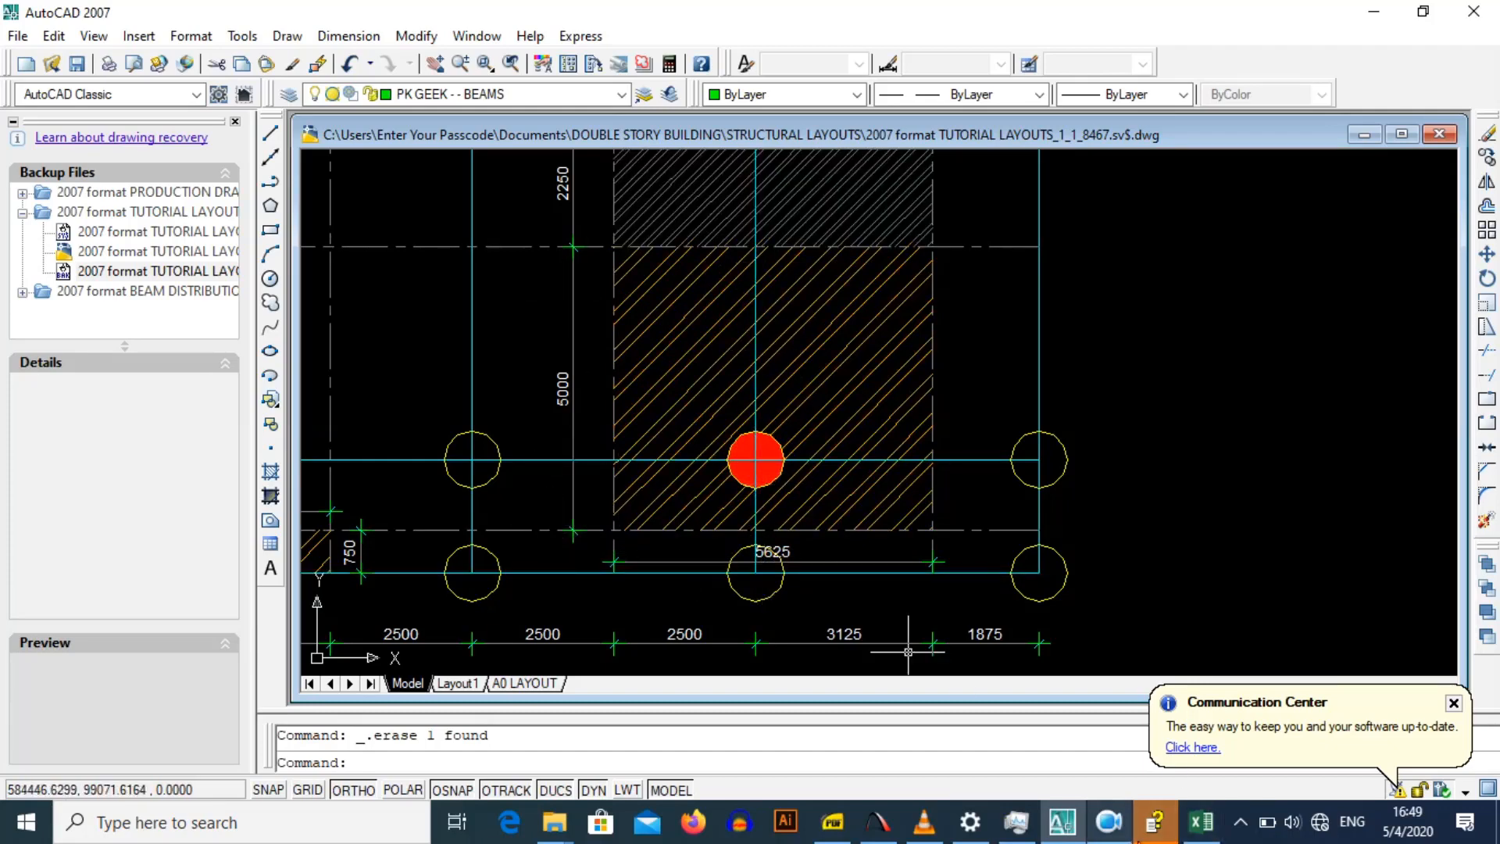
Step: Switch to Excel and set the beam tributary length to 5.625 metres and the width to 5 metres
{"action": "left_click", "coordinate": [1202, 822]}
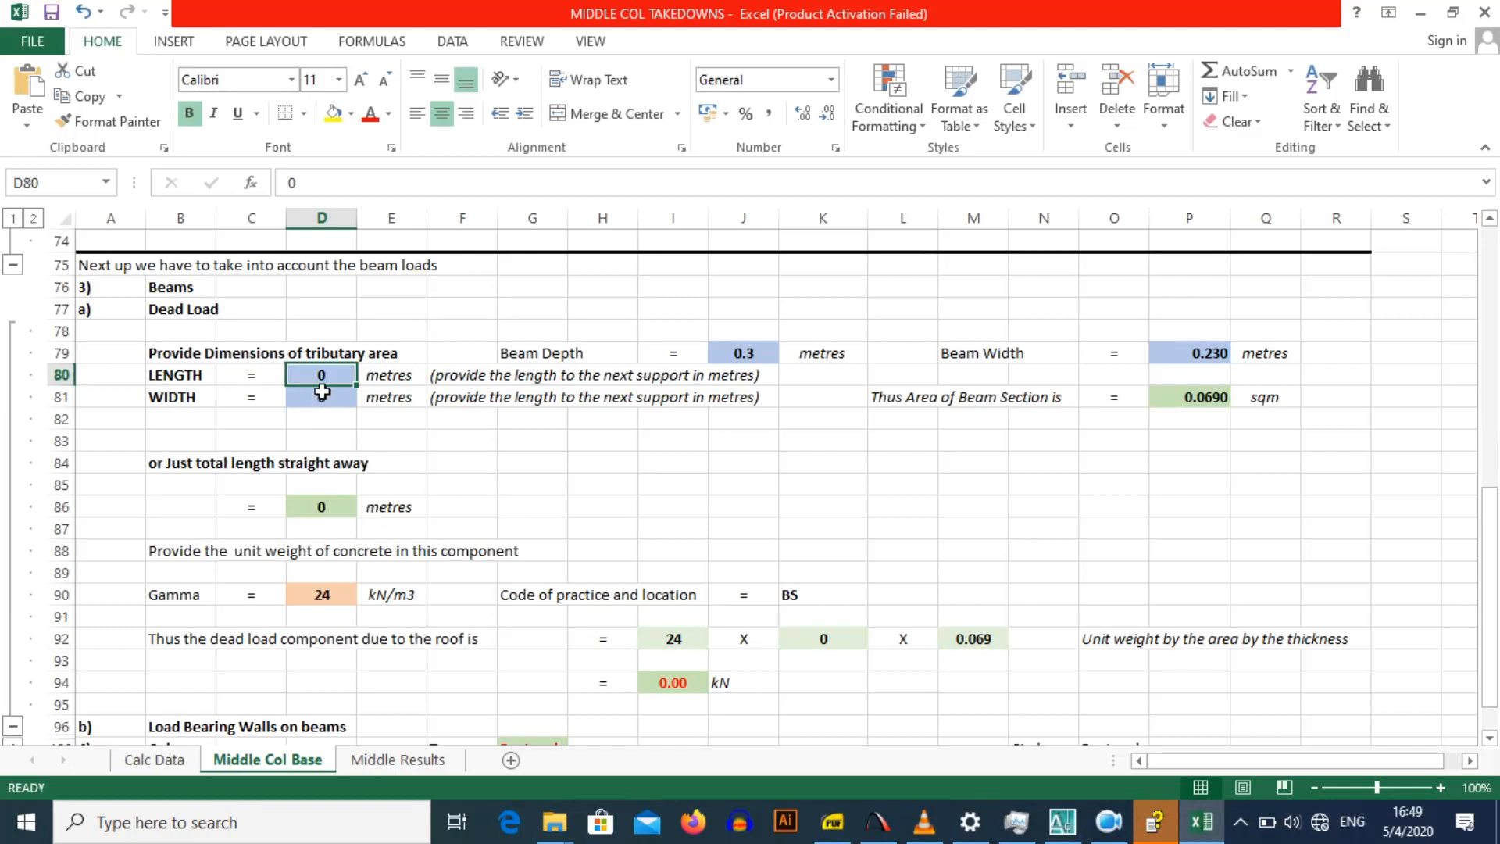
{"action": "type", "text": "5.62"}
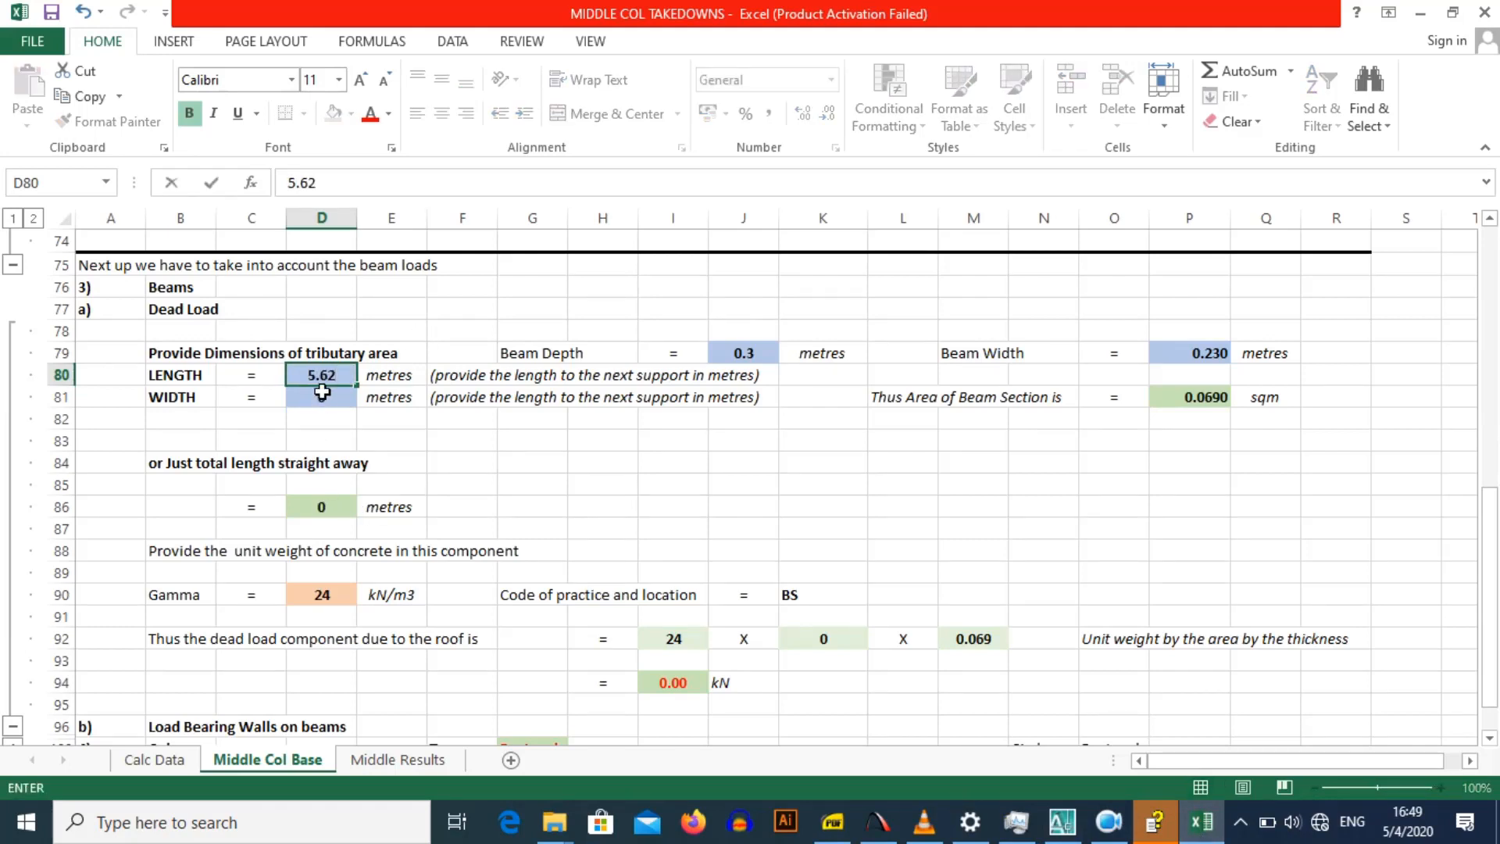
{"action": "type", "text": "5"}
{"action": "key", "text": "Return"}
{"action": "type", "text": "5"}
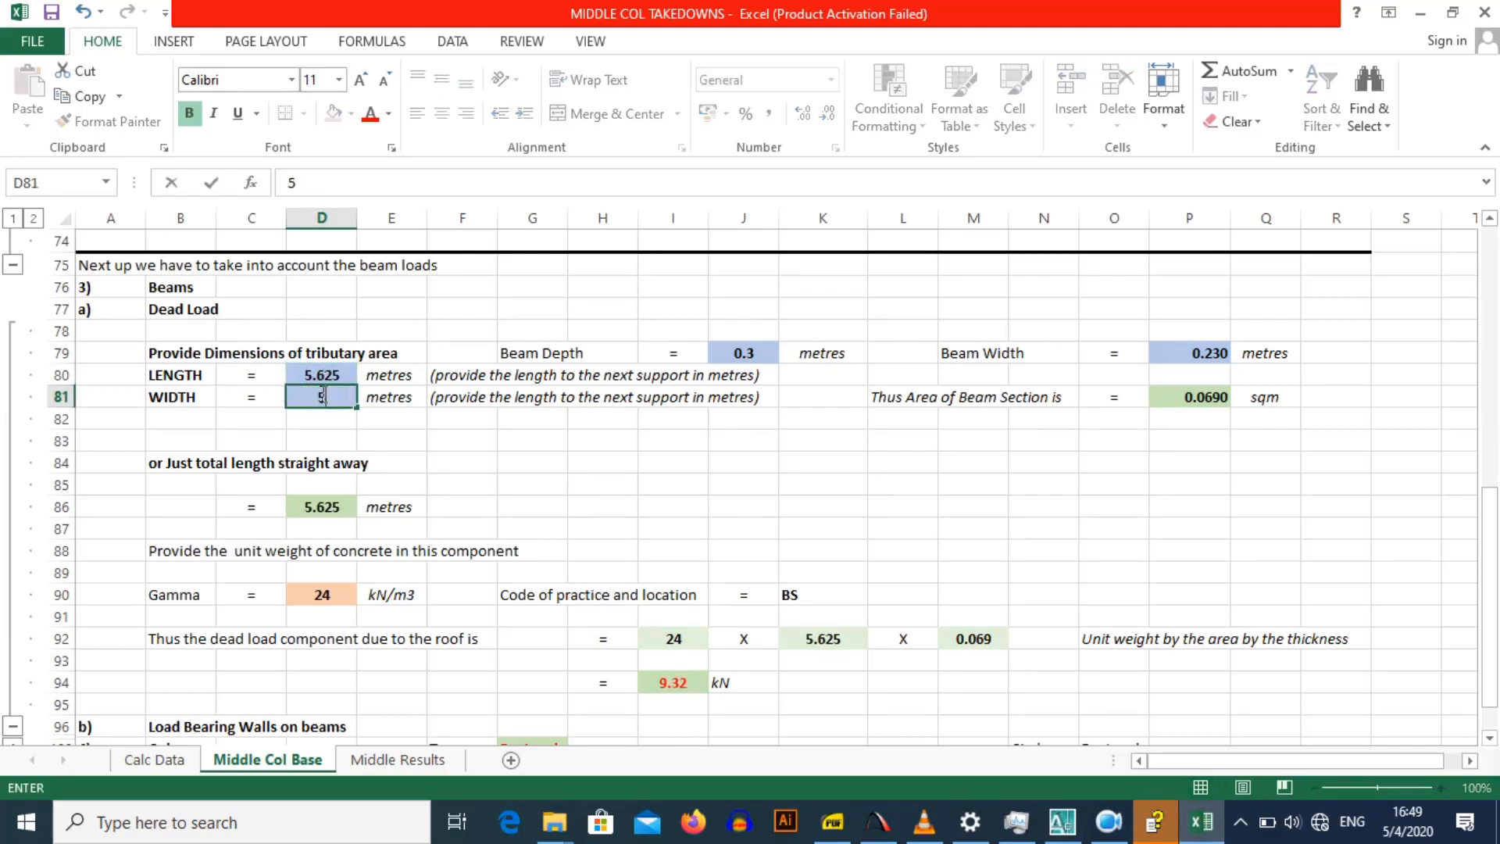
{"action": "key", "text": "ctrl+Return"}
{"action": "left_click", "coordinate": [320, 440]}
{"action": "left_click", "coordinate": [462, 438]}
Step: Review the beam dead load calculation, covering total length, concrete unit weight, section area and the resulting load formula
{"action": "scroll", "coordinate": [367, 466], "scroll_direction": "down", "scroll_amount": 1}
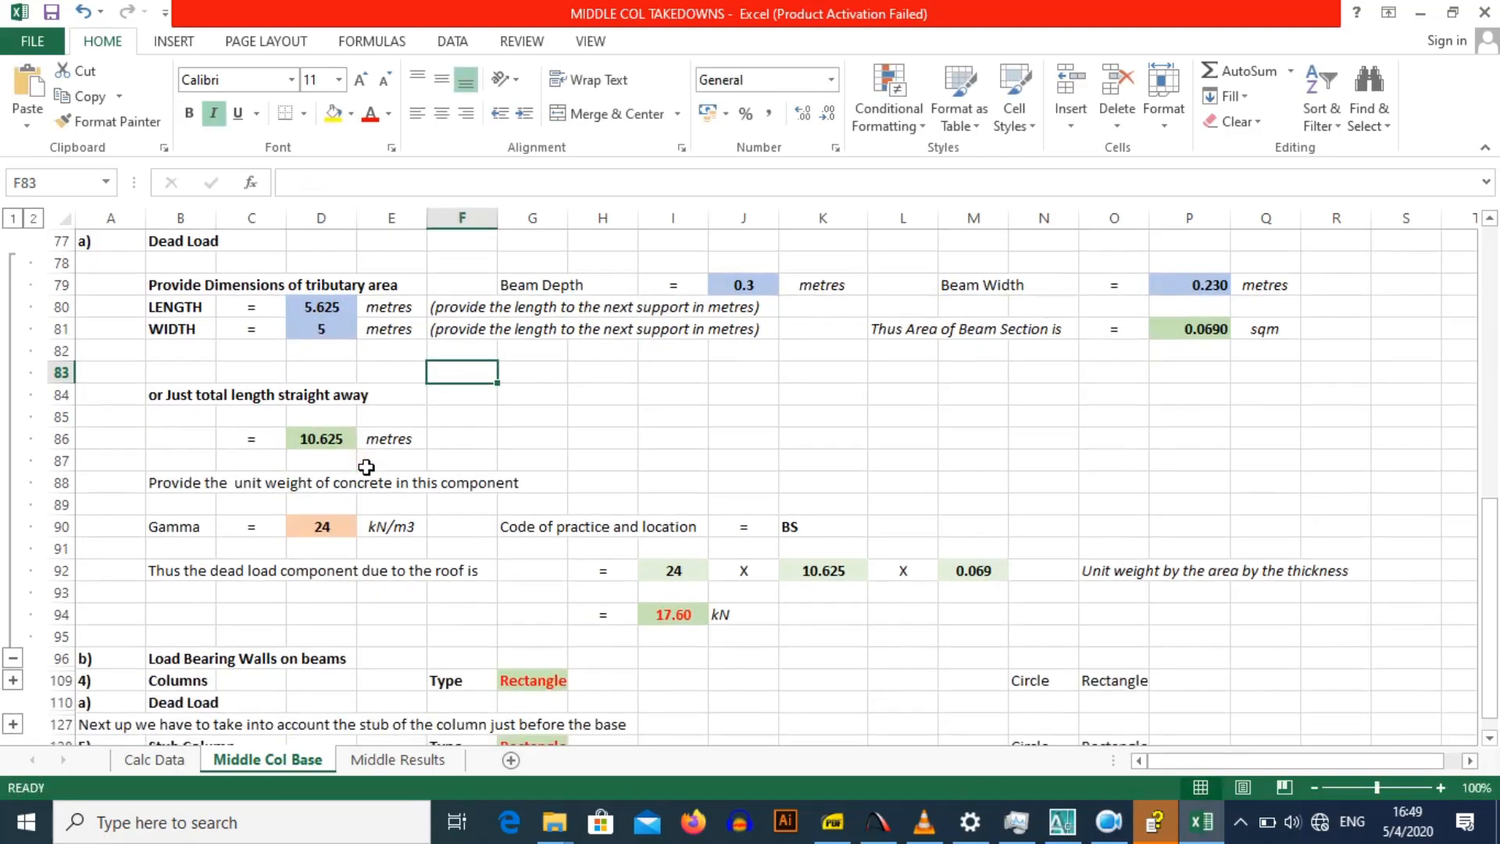
{"action": "scroll", "coordinate": [332, 451], "scroll_direction": "down", "scroll_amount": 1}
{"action": "left_click", "coordinate": [536, 383]}
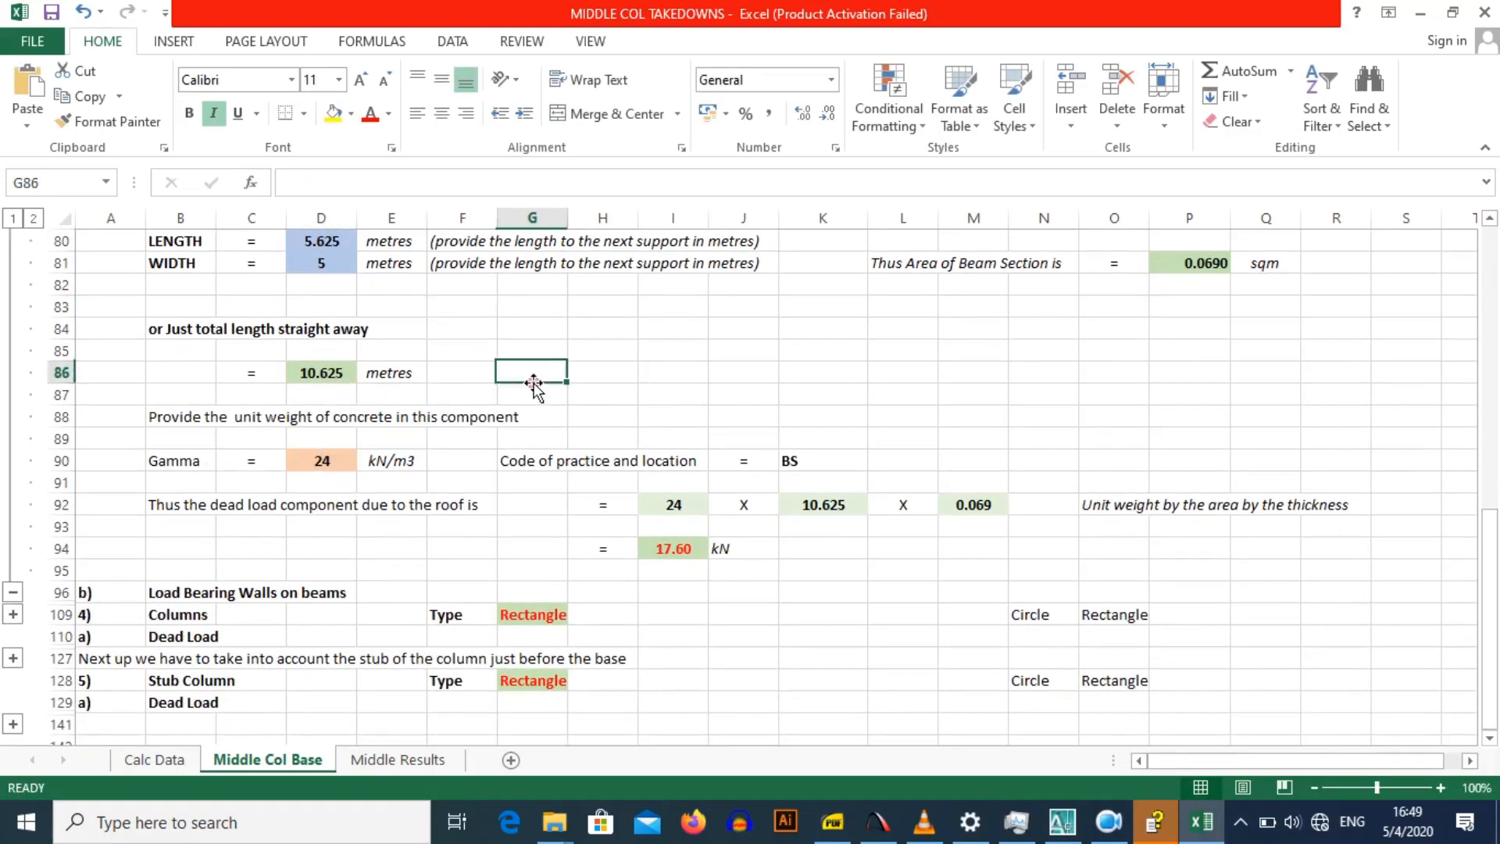
{"action": "left_click", "coordinate": [326, 461]}
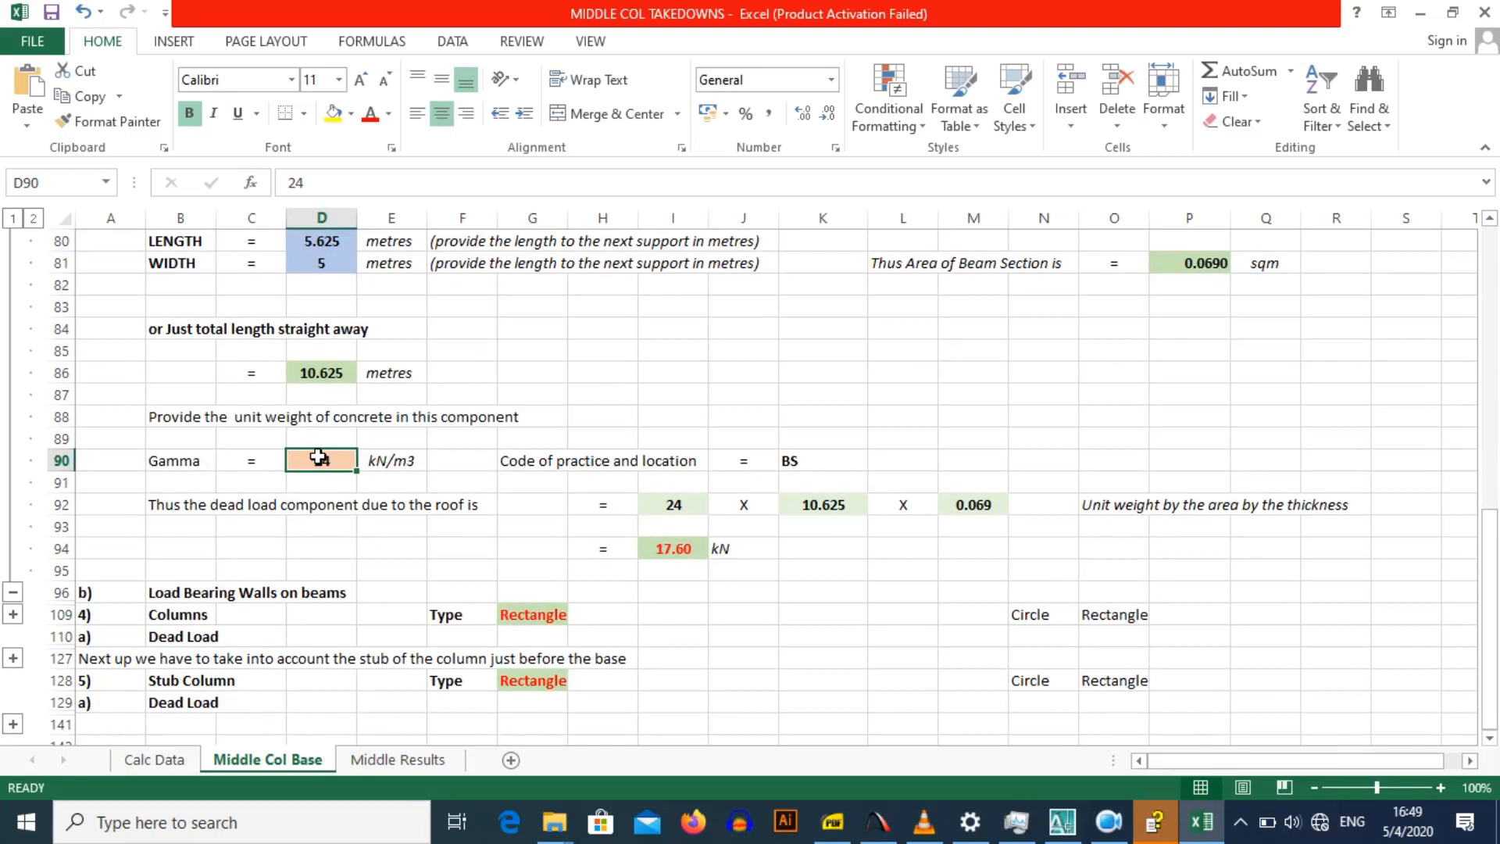
{"action": "left_click", "coordinate": [559, 507]}
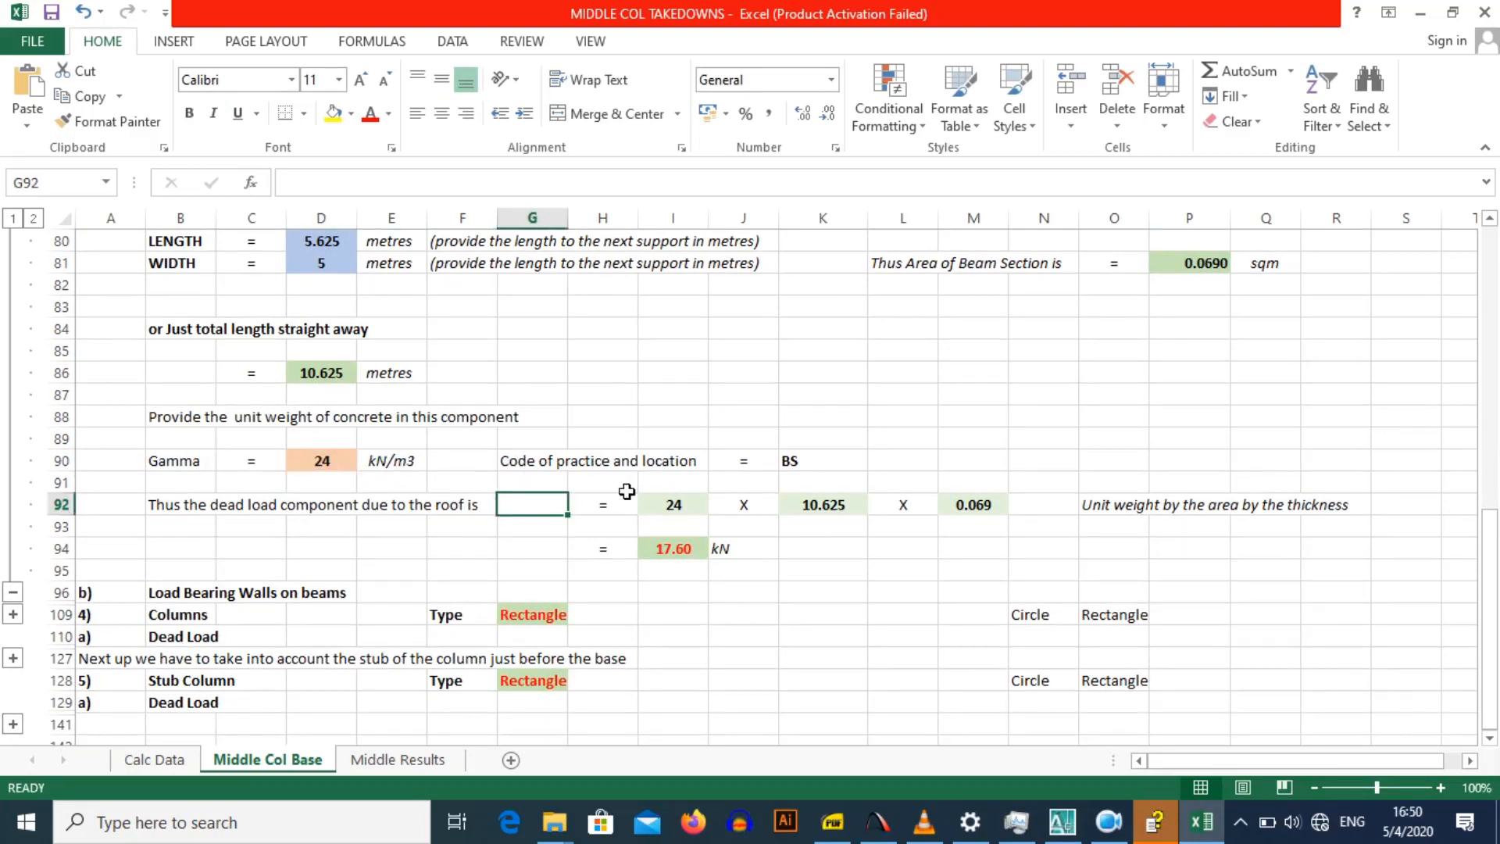
{"action": "left_click", "coordinate": [654, 500]}
{"action": "left_click", "coordinate": [812, 508]}
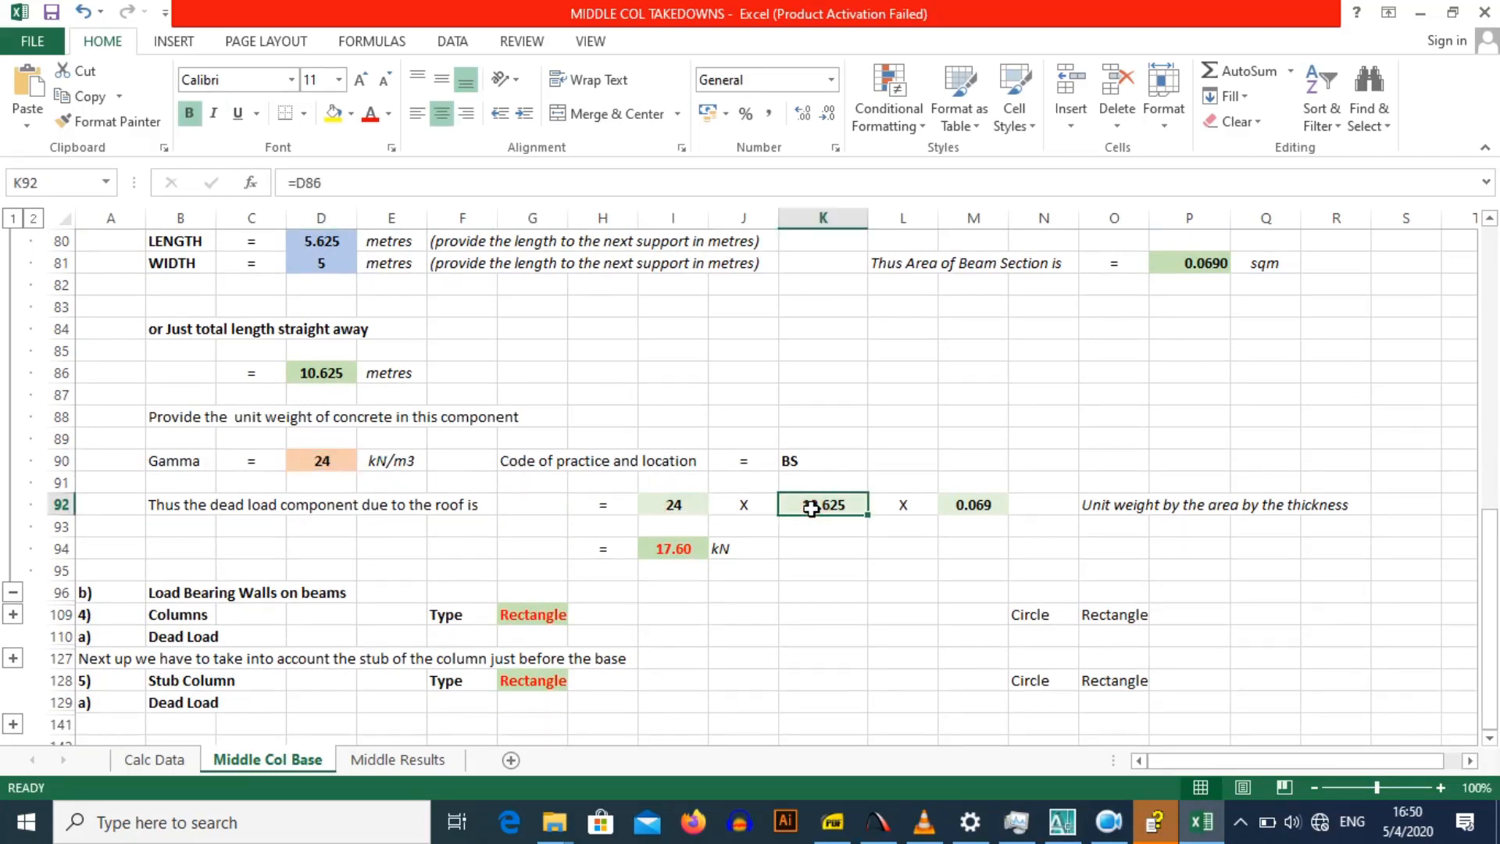
{"action": "left_click", "coordinate": [977, 501]}
{"action": "left_click", "coordinate": [679, 550]}
{"action": "scroll", "coordinate": [647, 511], "scroll_direction": "down", "scroll_amount": 1}
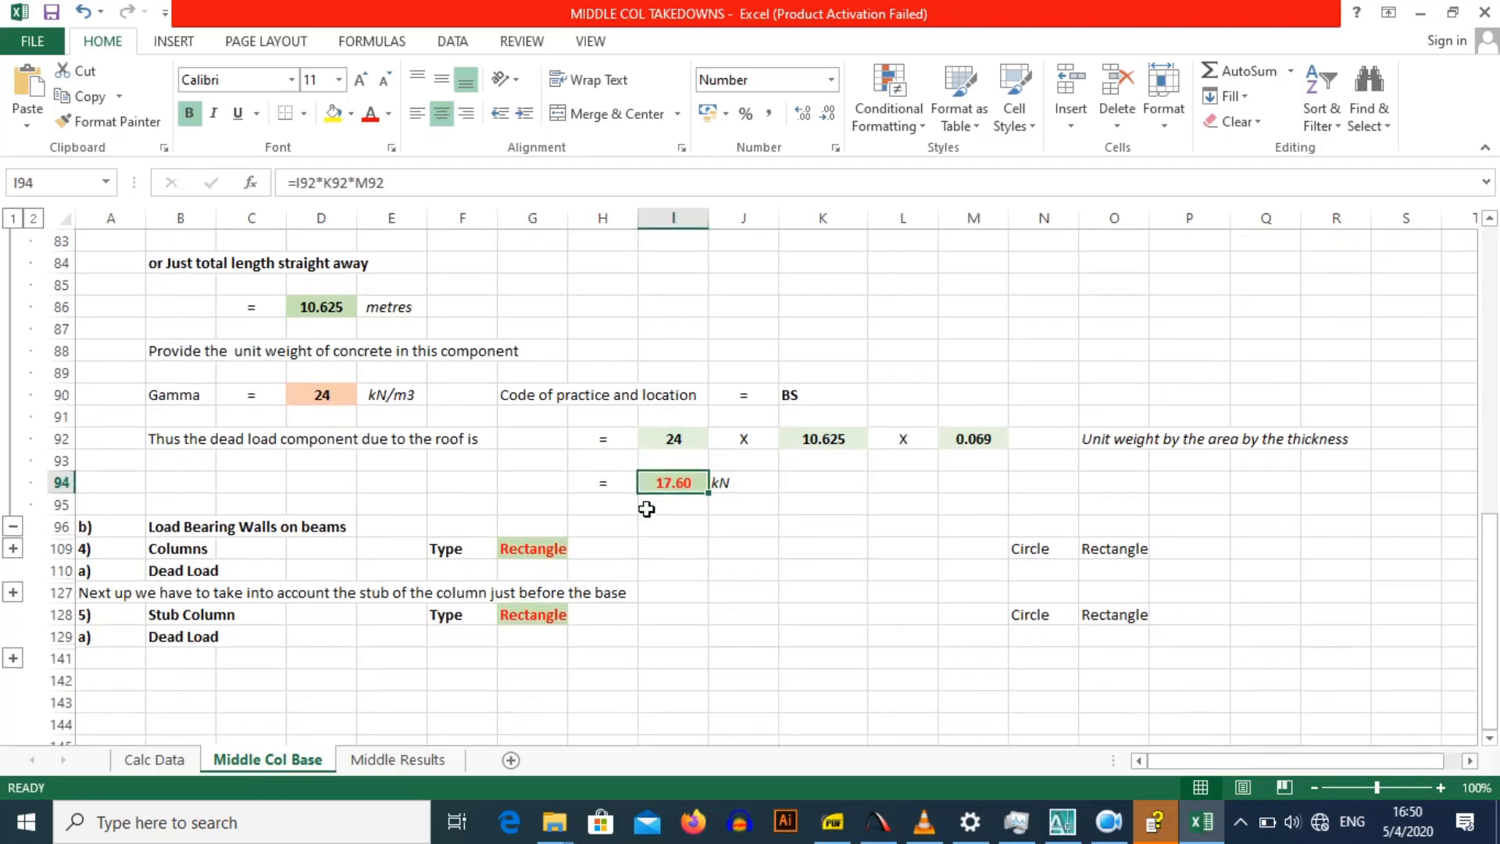
{"action": "scroll", "coordinate": [647, 509], "scroll_direction": "up", "scroll_amount": 2}
{"action": "scroll", "coordinate": [646, 508], "scroll_direction": "down", "scroll_amount": 3}
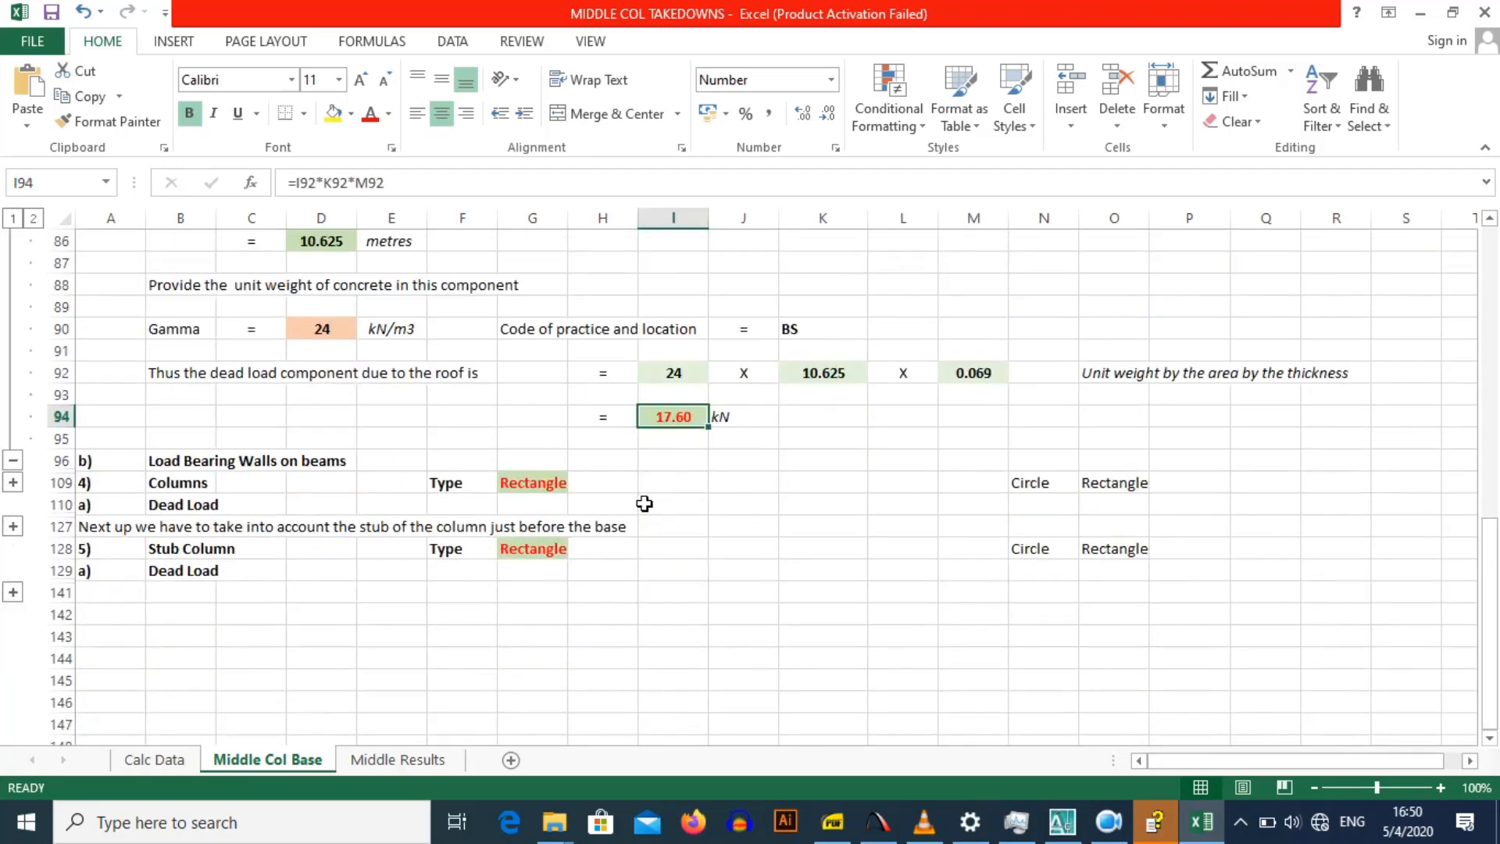
Step: Expand the Load Bearing Walls on beams section and compare its inputs with the beam dimensions above
{"action": "left_click", "coordinate": [12, 482]}
{"action": "scroll", "coordinate": [300, 472], "scroll_direction": "down", "scroll_amount": 1}
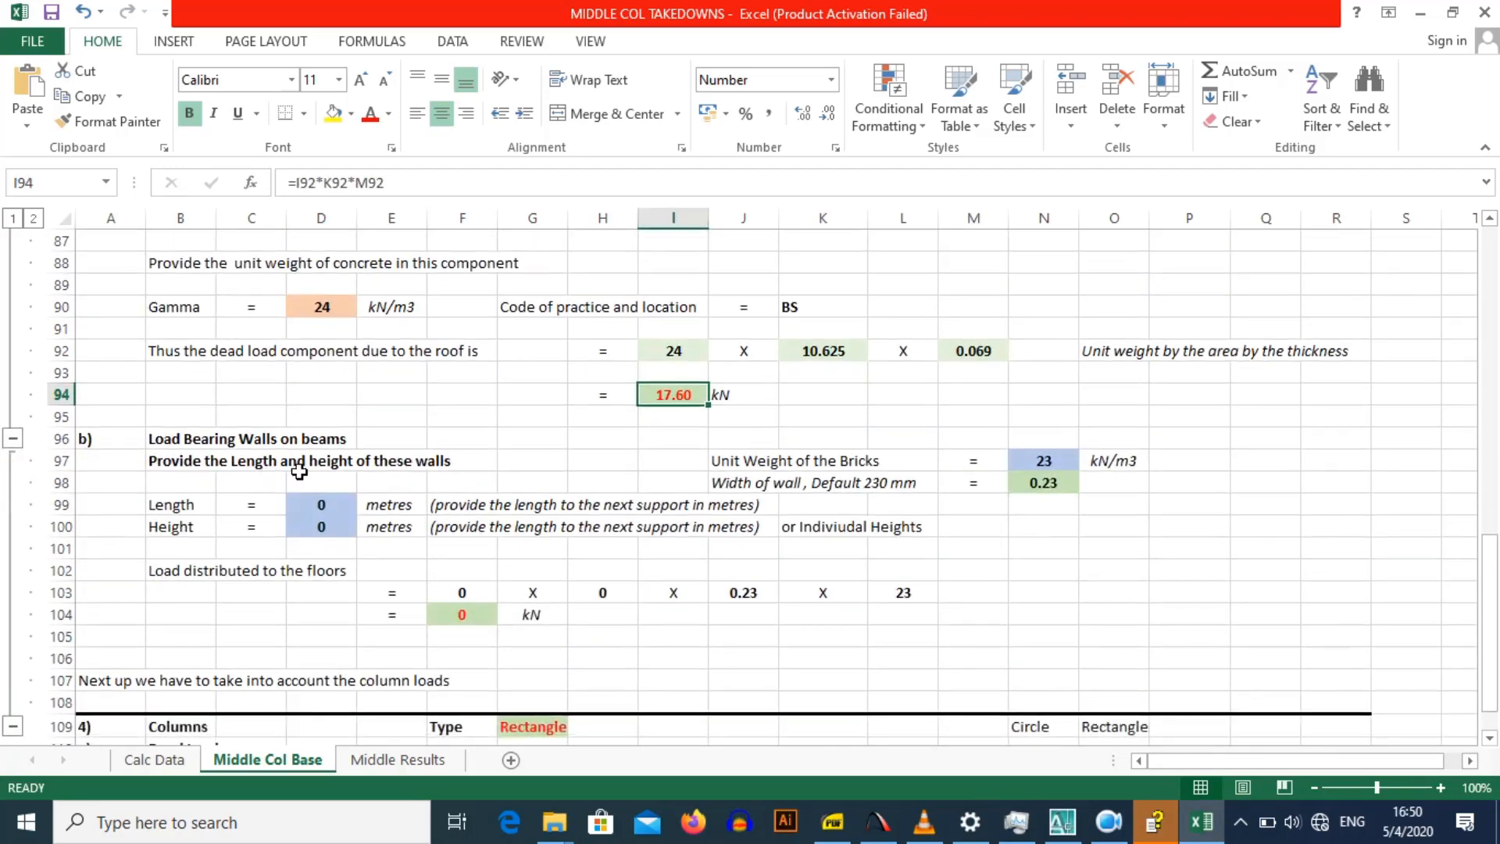
{"action": "left_click", "coordinate": [536, 460]}
{"action": "scroll", "coordinate": [354, 451], "scroll_direction": "up", "scroll_amount": 2}
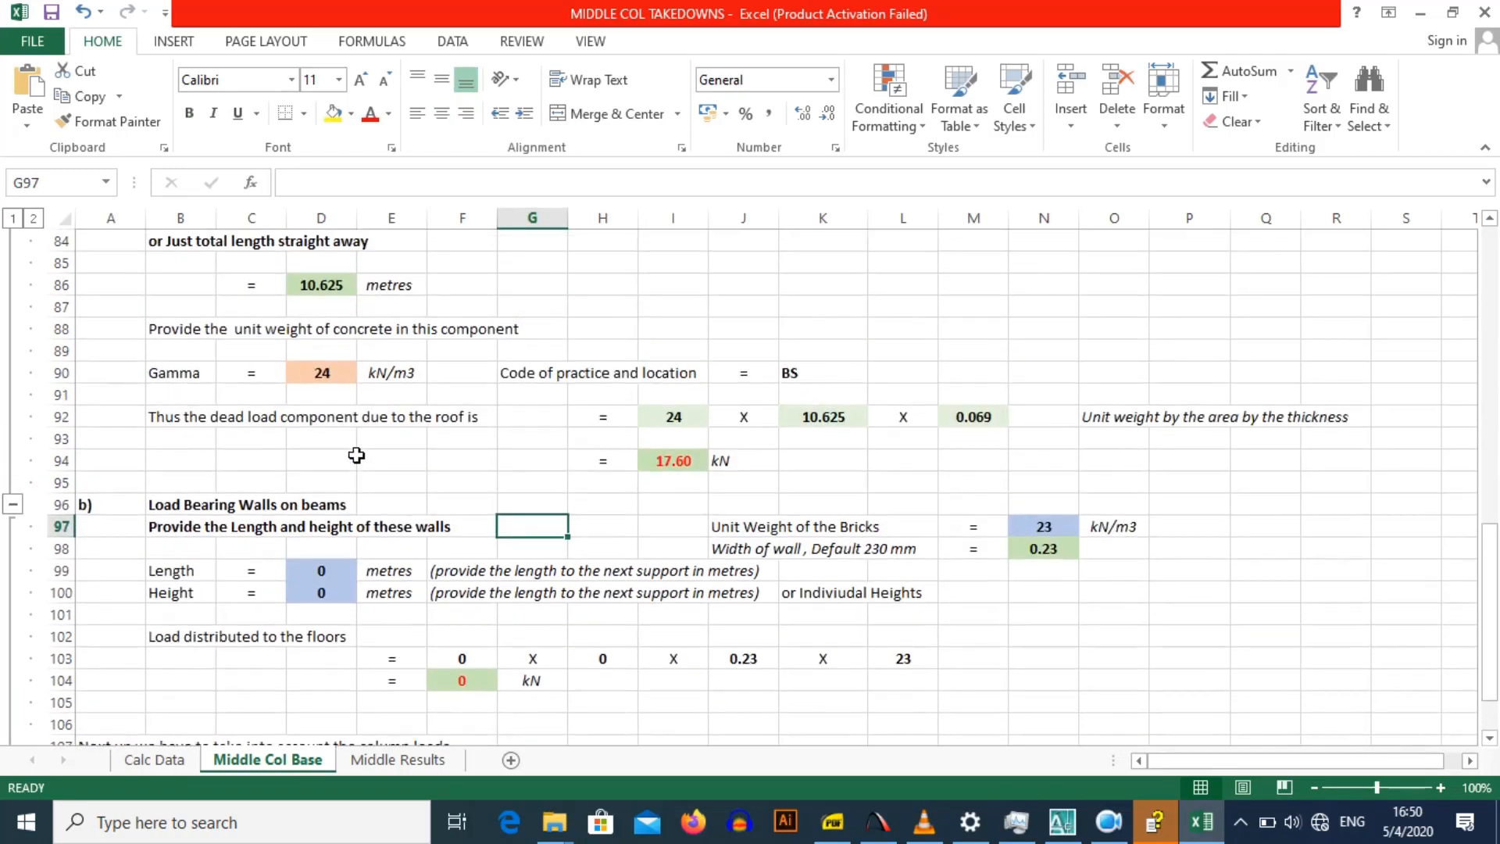
{"action": "scroll", "coordinate": [357, 457], "scroll_direction": "up", "scroll_amount": 3}
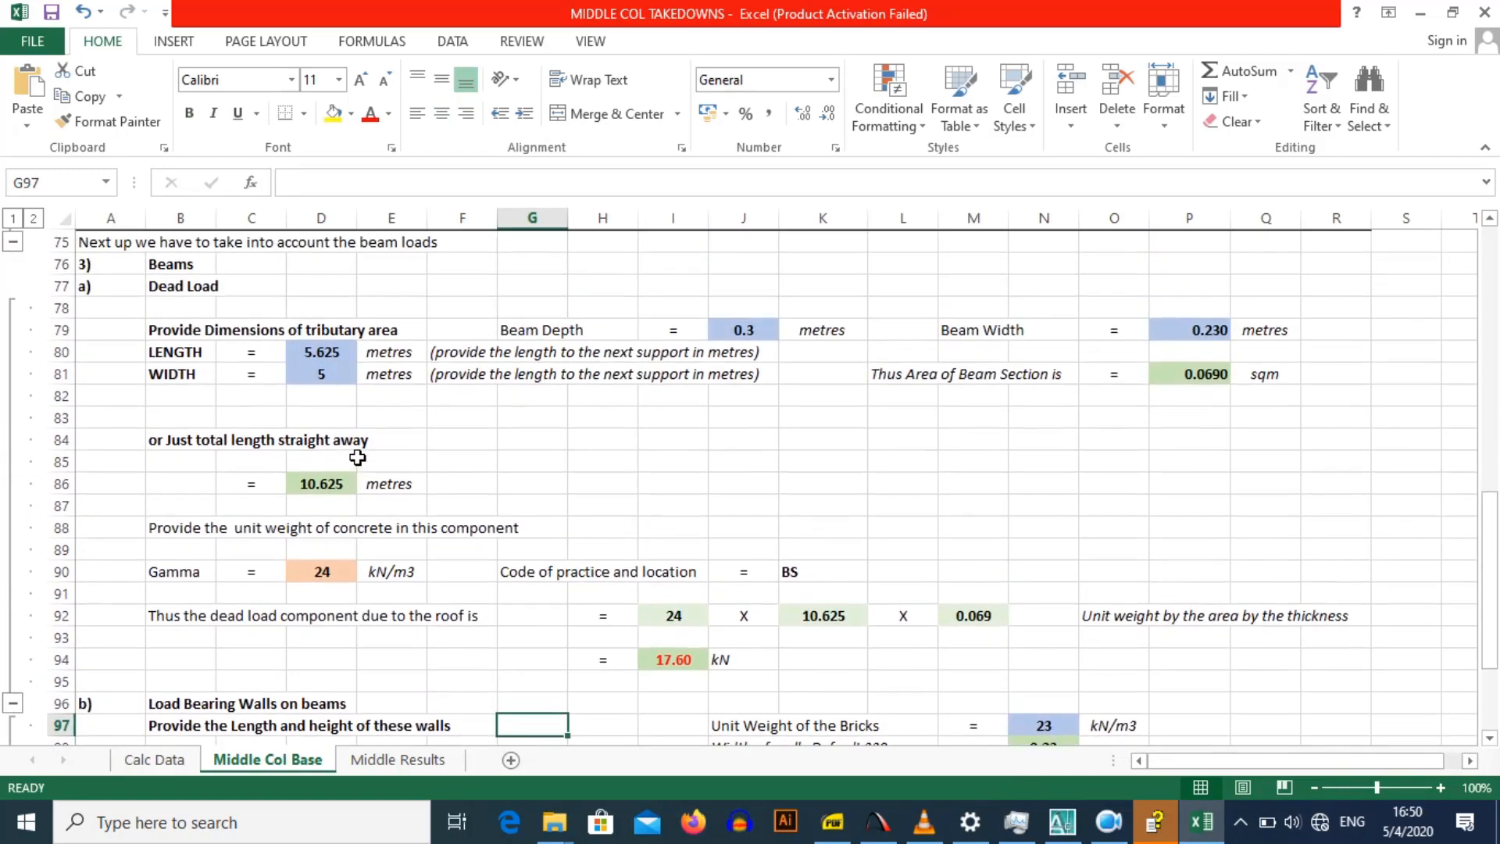
{"action": "scroll", "coordinate": [357, 457], "scroll_direction": "down", "scroll_amount": 2}
{"action": "scroll", "coordinate": [357, 458], "scroll_direction": "down", "scroll_amount": 2}
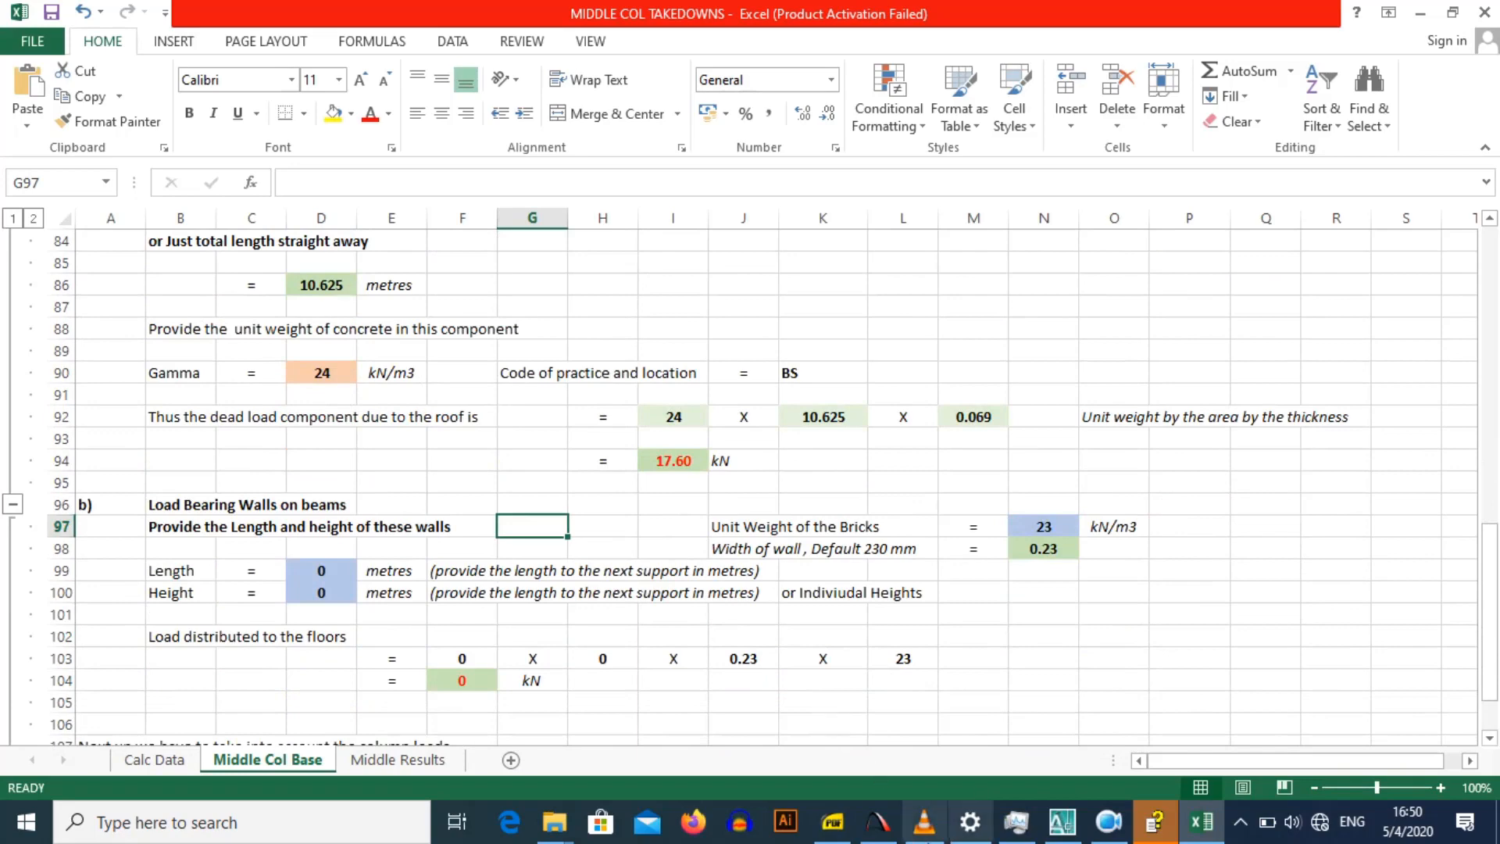
Step: Switch to AutoCAD and examine which beams around the middle column carry walls in the first floor layout
{"action": "left_click", "coordinate": [1062, 822]}
{"action": "scroll", "coordinate": [911, 529], "scroll_direction": "down", "scroll_amount": 8}
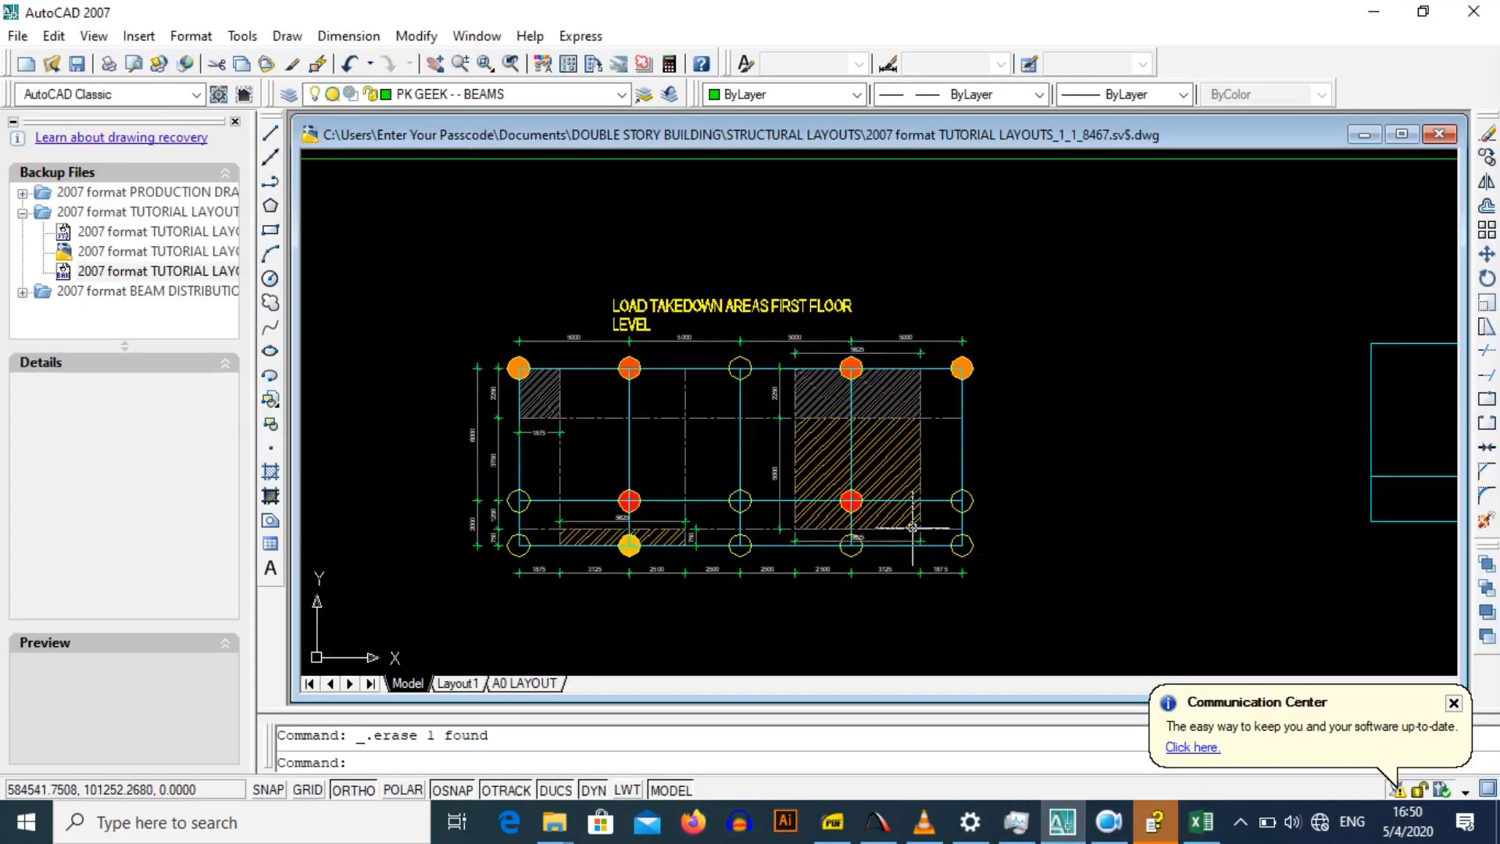
{"action": "scroll", "coordinate": [869, 510], "scroll_direction": "up", "scroll_amount": 9}
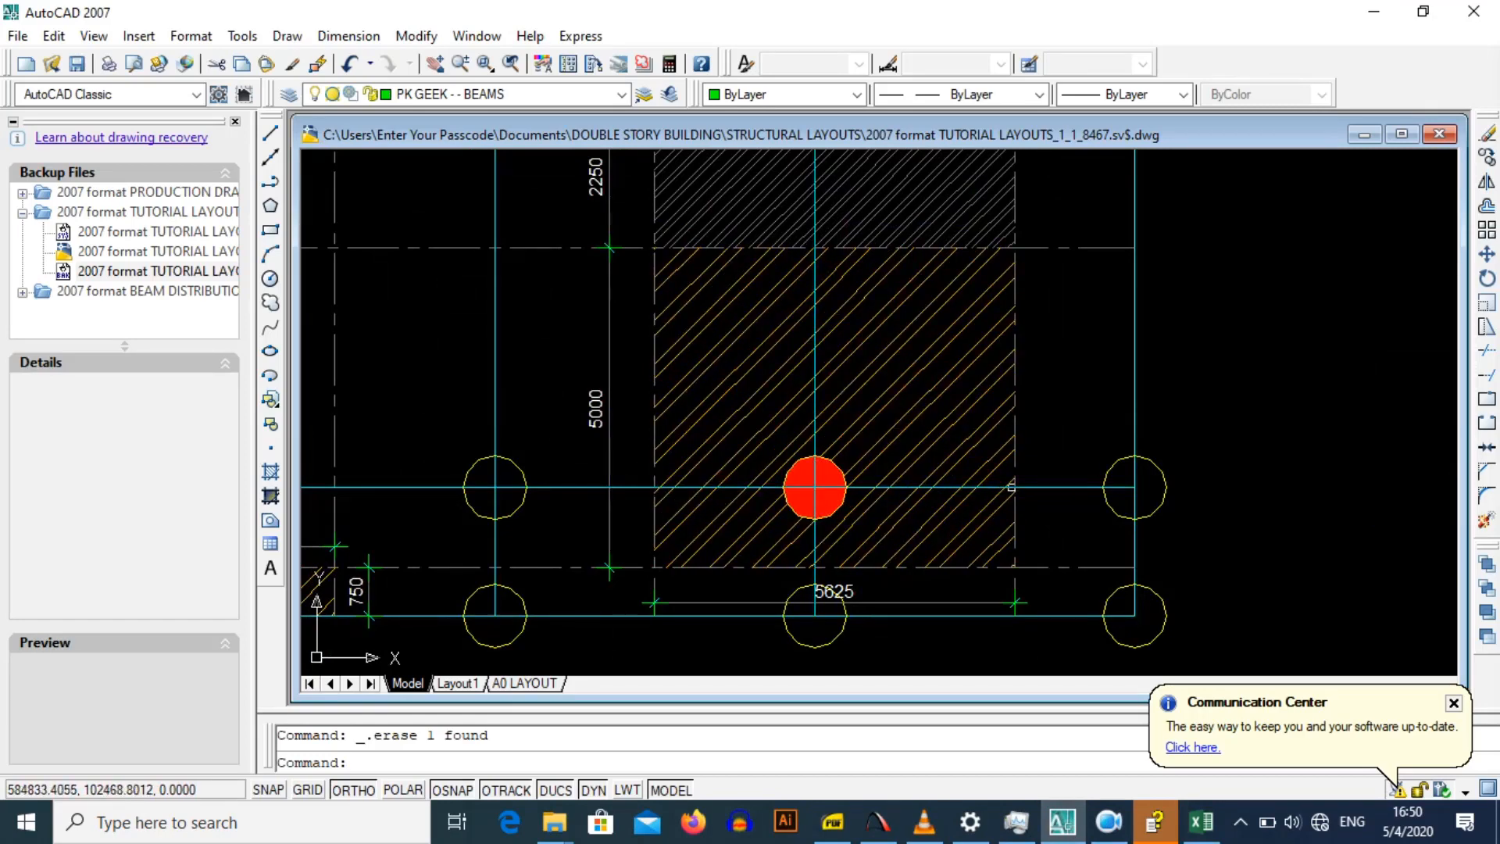
{"action": "scroll", "coordinate": [737, 445], "scroll_direction": "down", "scroll_amount": 10}
{"action": "scroll", "coordinate": [828, 504], "scroll_direction": "down", "scroll_amount": 4}
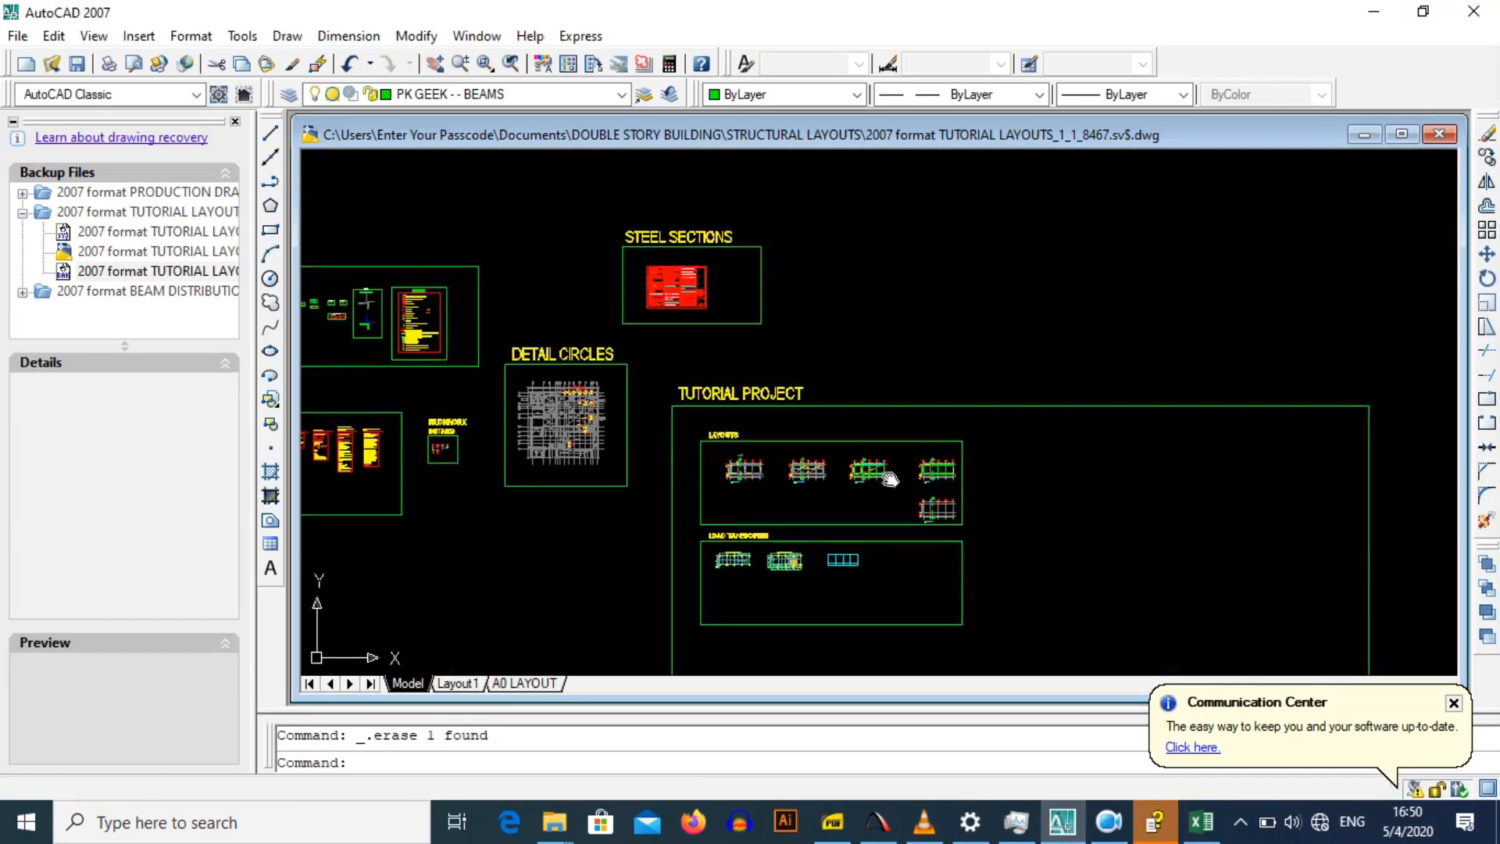
{"action": "scroll", "coordinate": [883, 480], "scroll_direction": "up", "scroll_amount": 8}
{"action": "scroll", "coordinate": [815, 467], "scroll_direction": "up", "scroll_amount": 6}
{"action": "left_click_drag", "start_coordinate": [808, 463], "coordinate": [559, 447]}
{"action": "scroll", "coordinate": [754, 403], "scroll_direction": "down", "scroll_amount": 2}
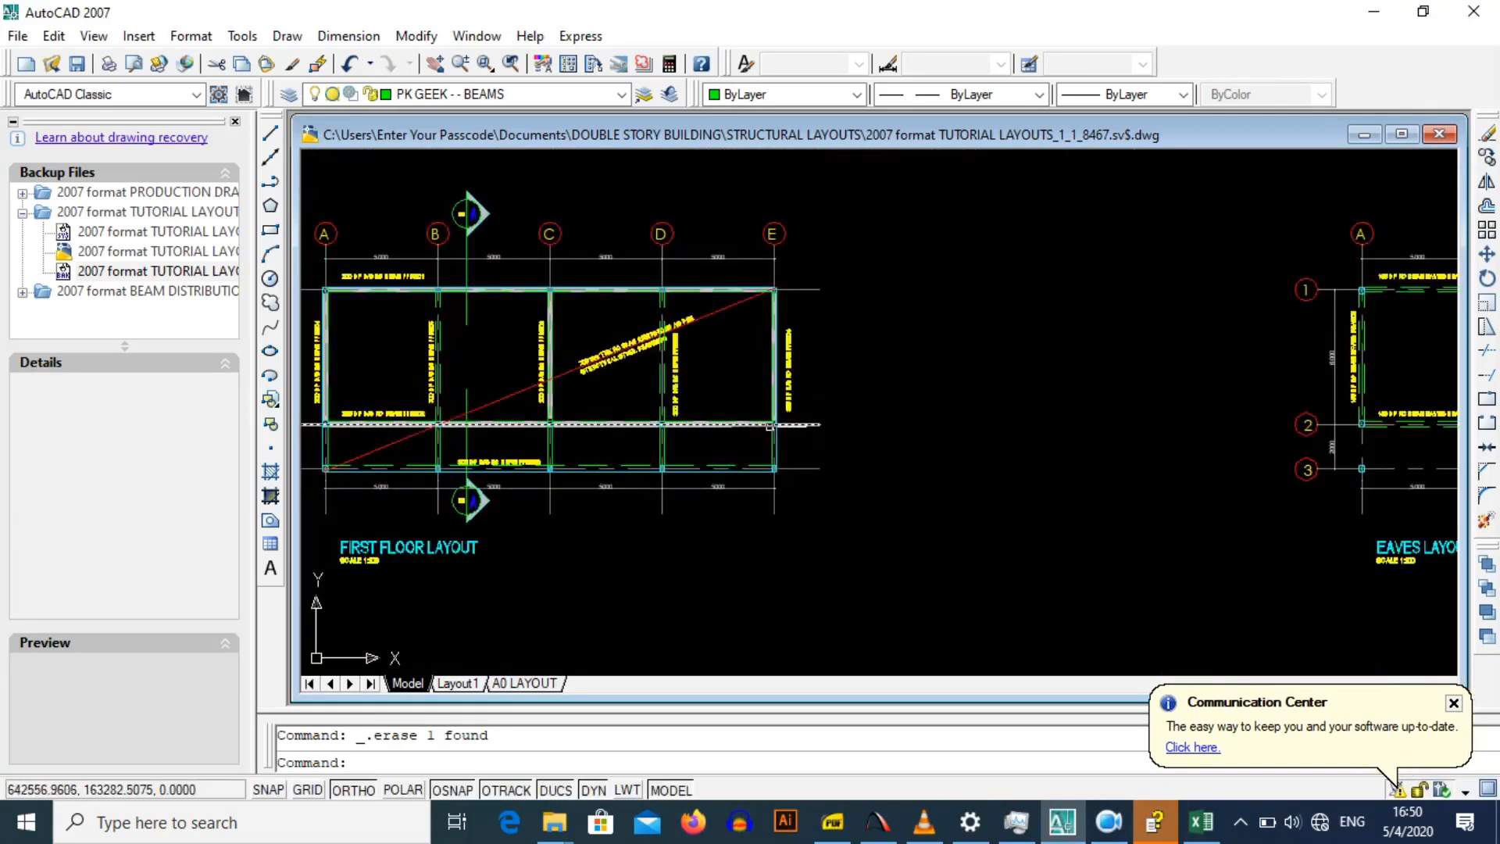
{"action": "scroll", "coordinate": [754, 402], "scroll_direction": "up", "scroll_amount": 4}
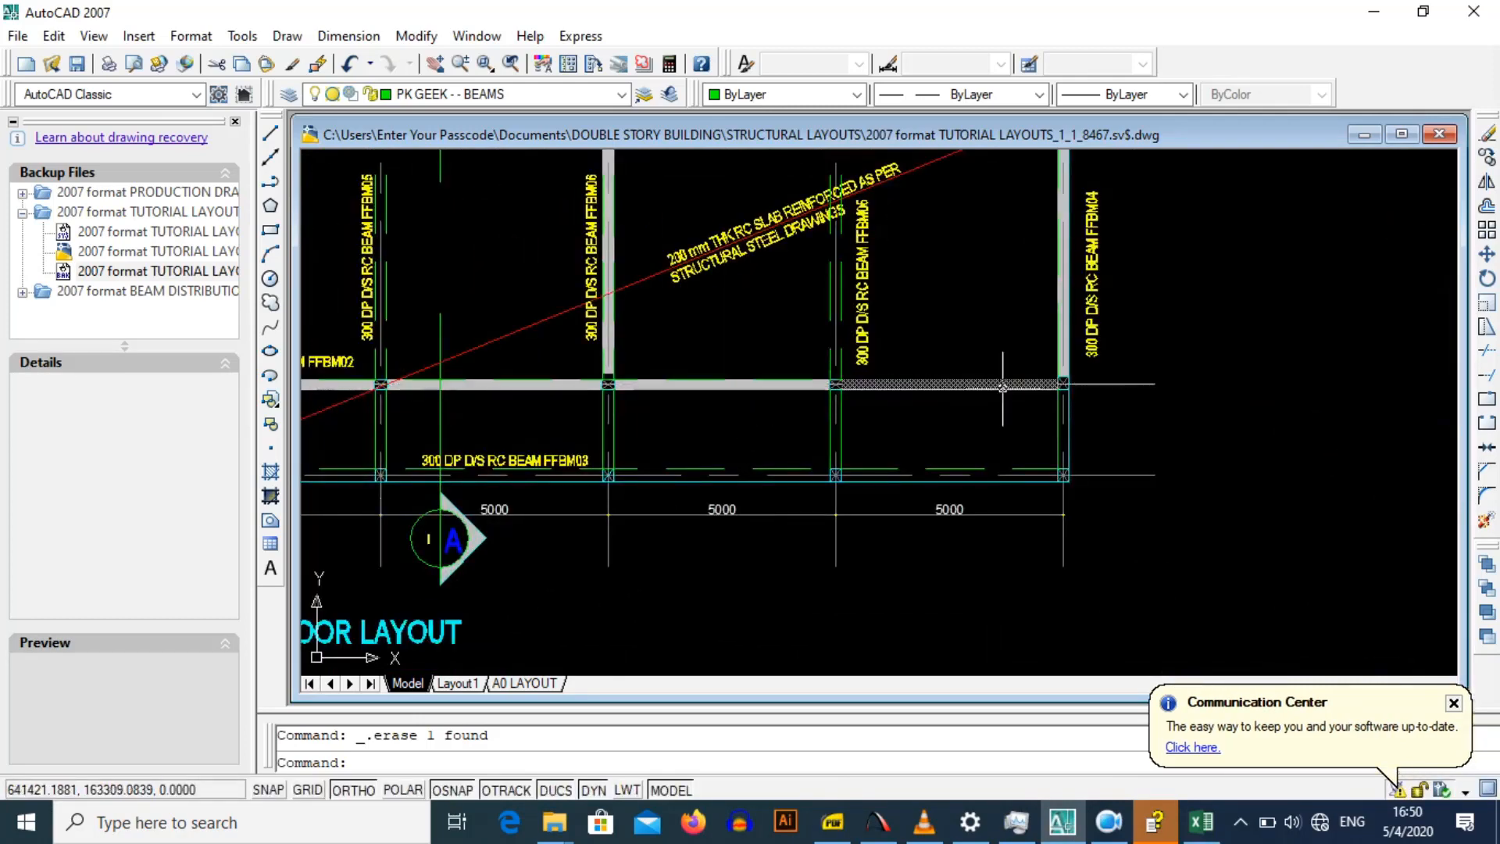
{"action": "scroll", "coordinate": [708, 376], "scroll_direction": "down", "scroll_amount": 3}
{"action": "scroll", "coordinate": [708, 391], "scroll_direction": "up", "scroll_amount": 4}
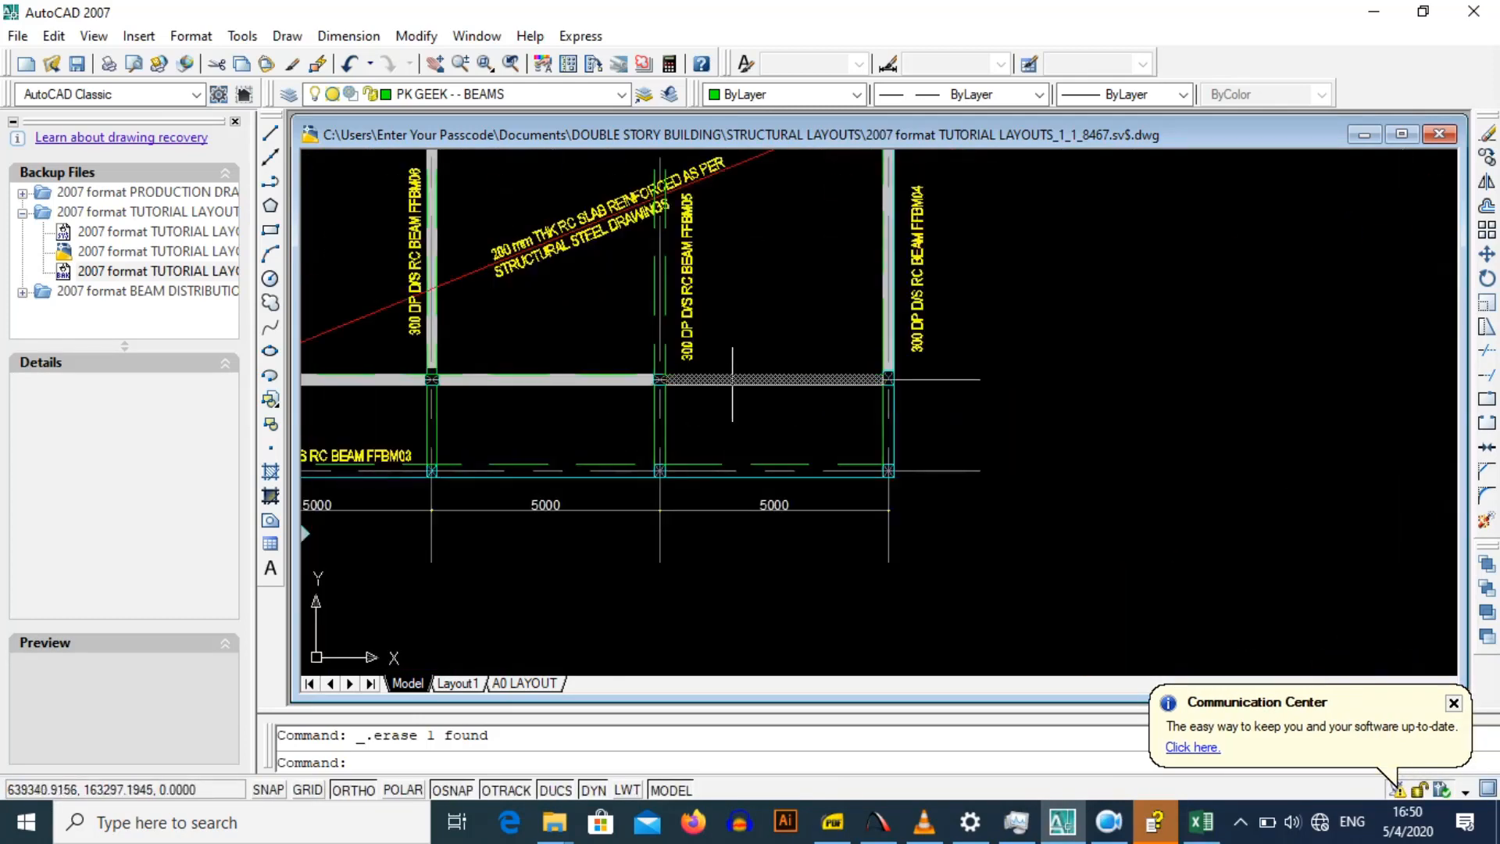
Step: Return to the first floor load takedown areas and check the wall length within the middle column's hatched tributary area
{"action": "scroll", "coordinate": [650, 415], "scroll_direction": "down", "scroll_amount": 7}
{"action": "scroll", "coordinate": [739, 375], "scroll_direction": "up", "scroll_amount": 16}
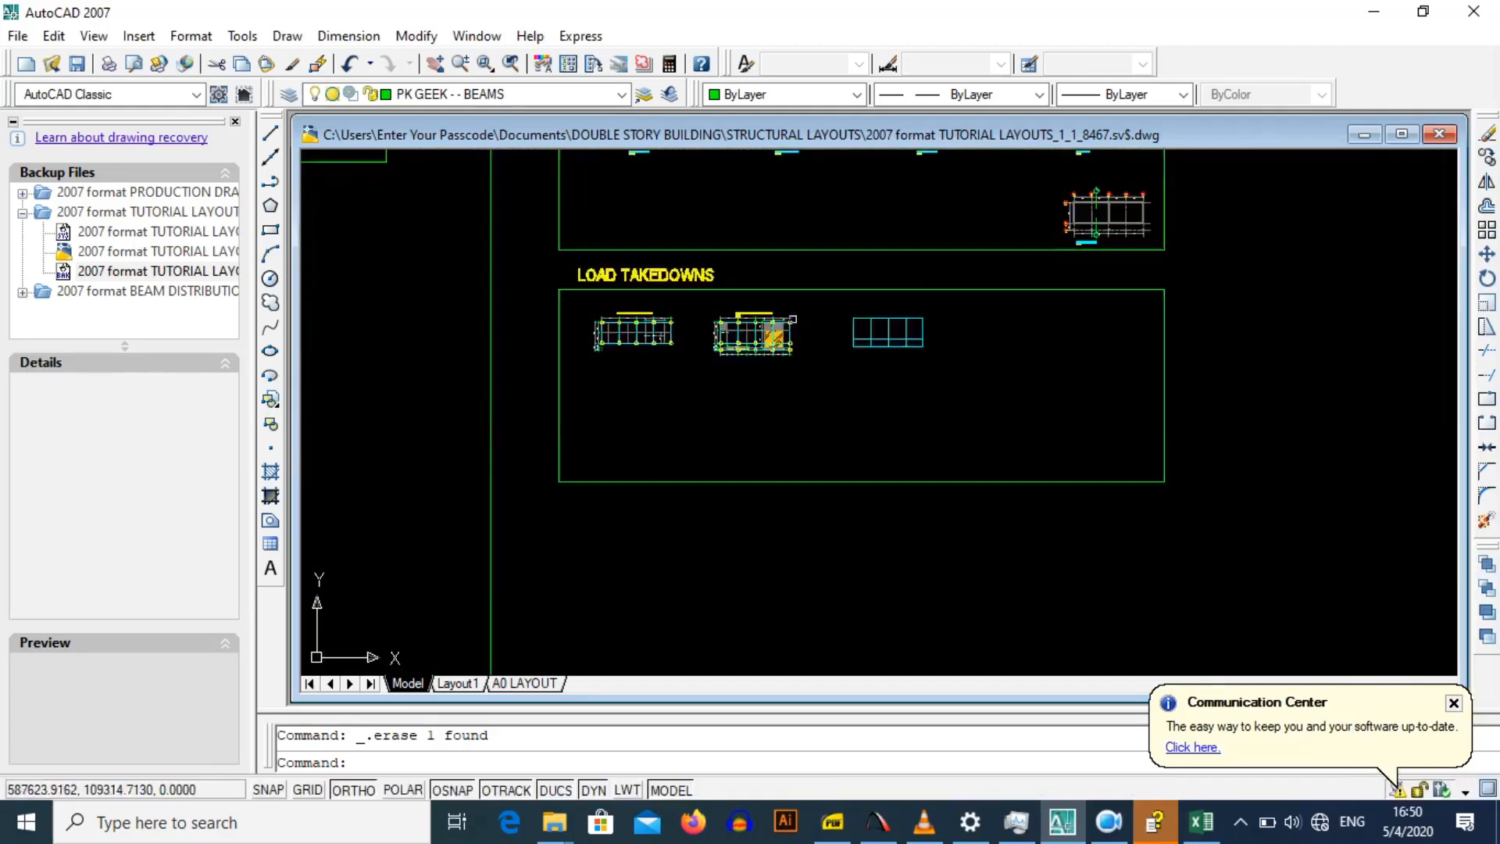
{"action": "left_click_drag", "start_coordinate": [770, 291], "coordinate": [814, 477]}
{"action": "key", "text": "Escape"}
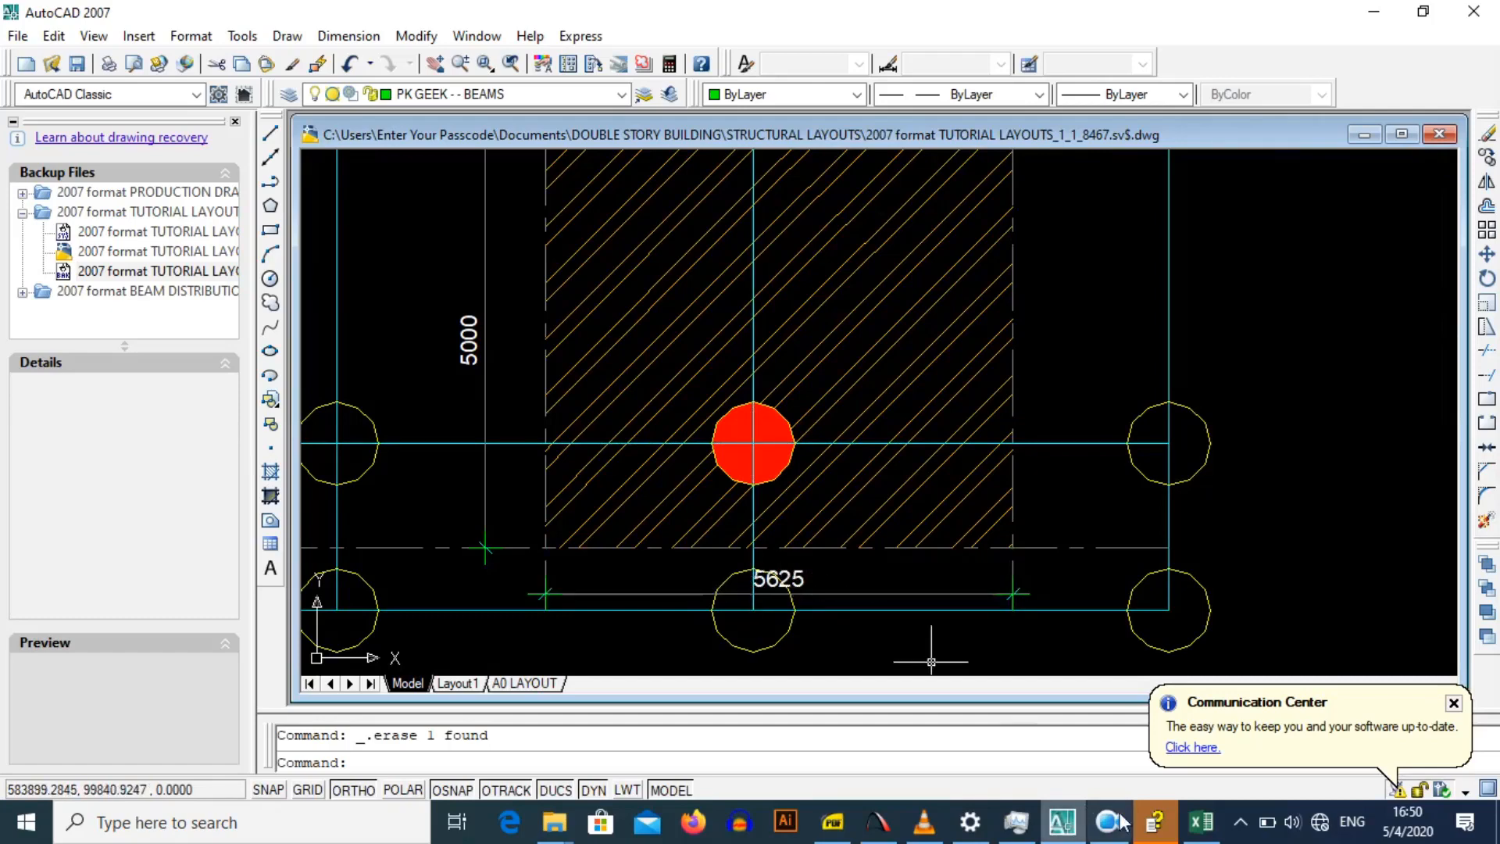
Step: Switch to Excel and set the load bearing walls' length to 5.625 metres and height to 3 metres
{"action": "left_click", "coordinate": [1202, 823]}
{"action": "left_click", "coordinate": [337, 572]}
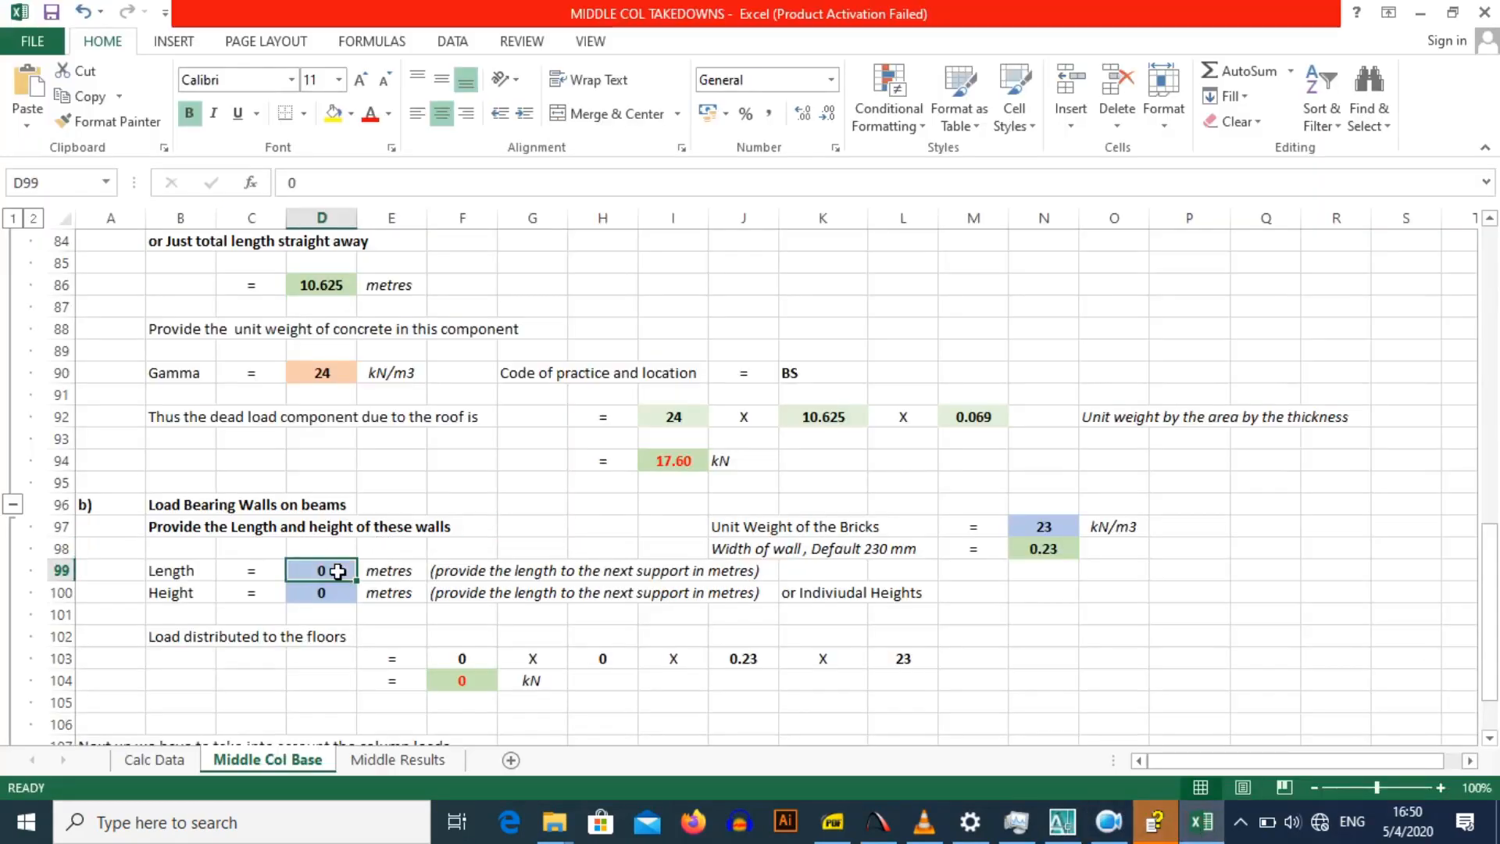
{"action": "type", "text": "5.625"}
{"action": "left_click", "coordinate": [347, 597]}
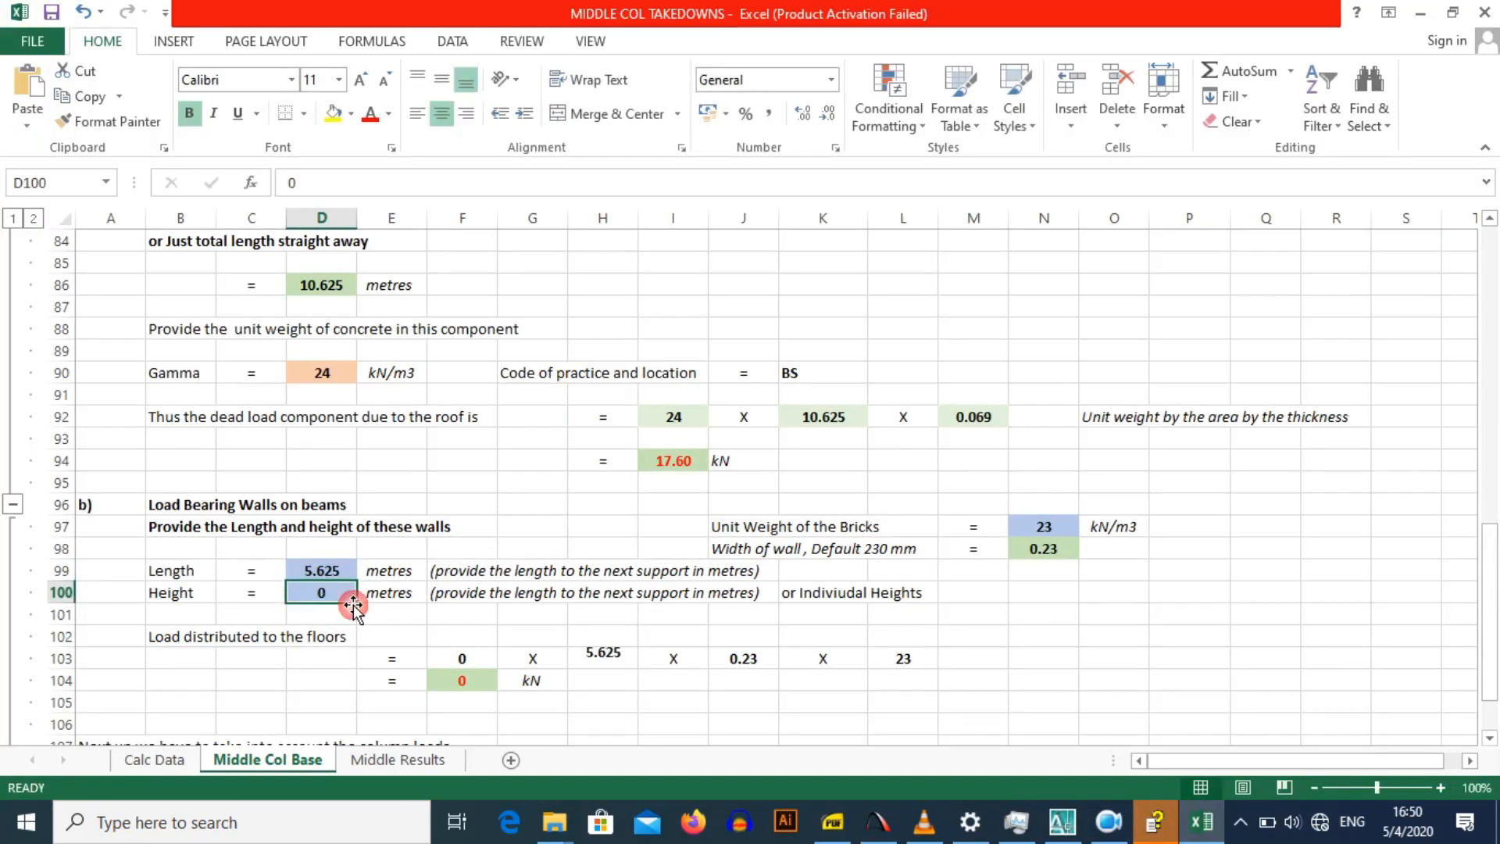
{"action": "type", "text": "3"}
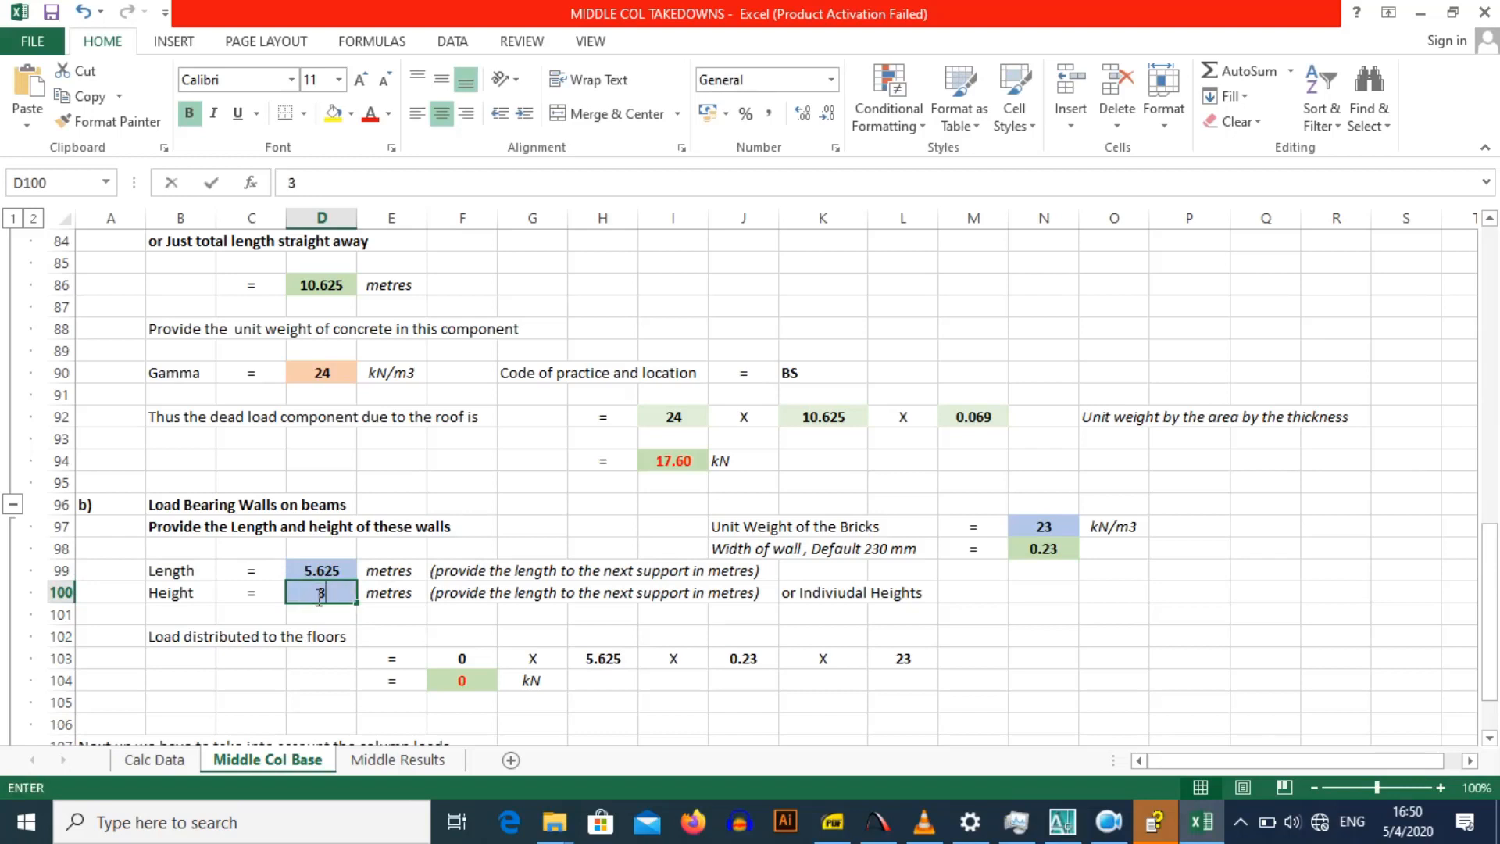
{"action": "key", "text": "Return"}
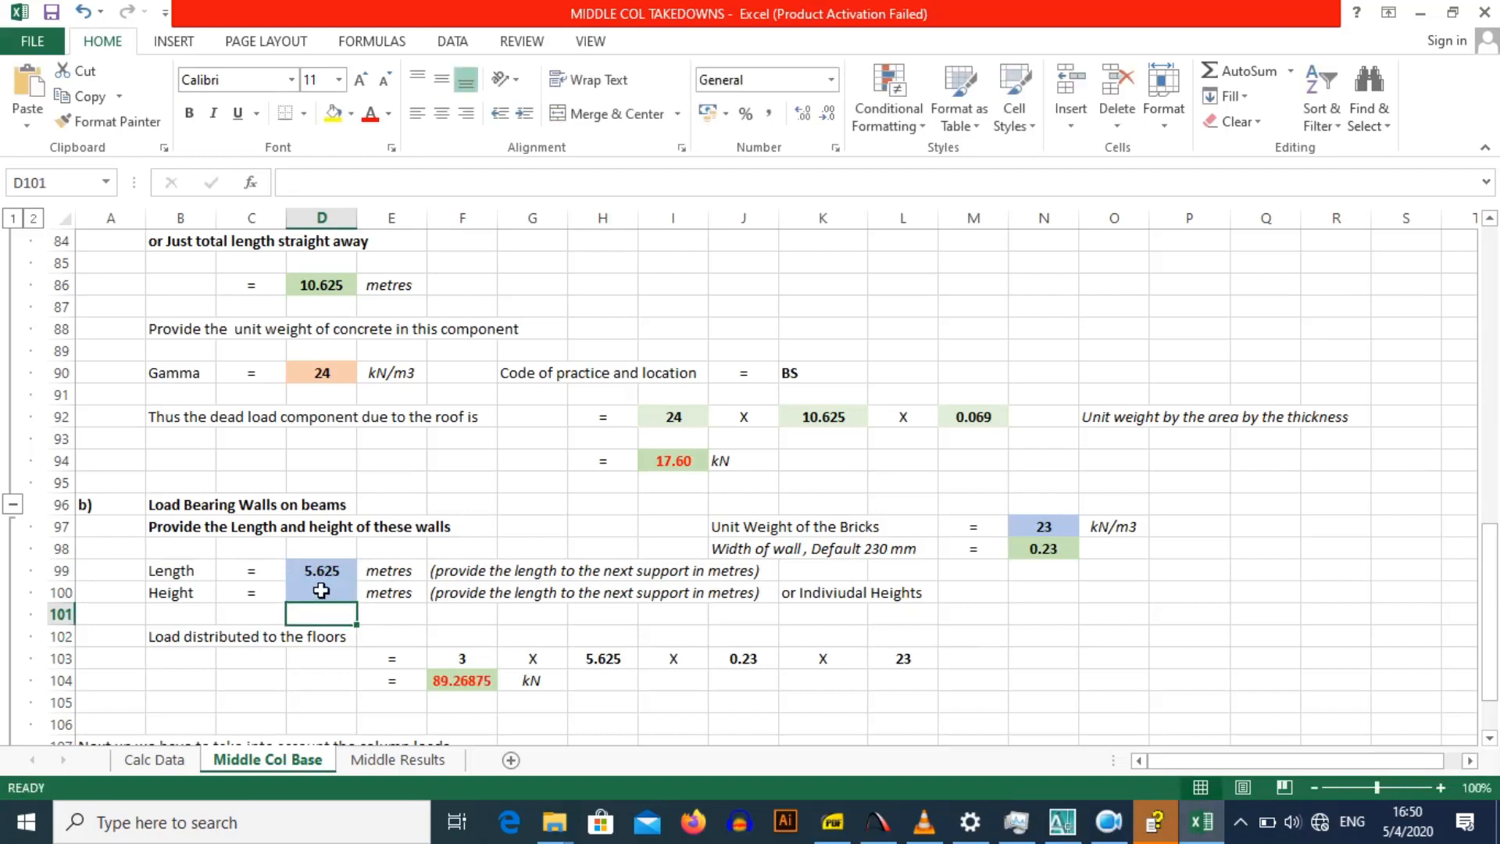
{"action": "left_click", "coordinate": [321, 590]}
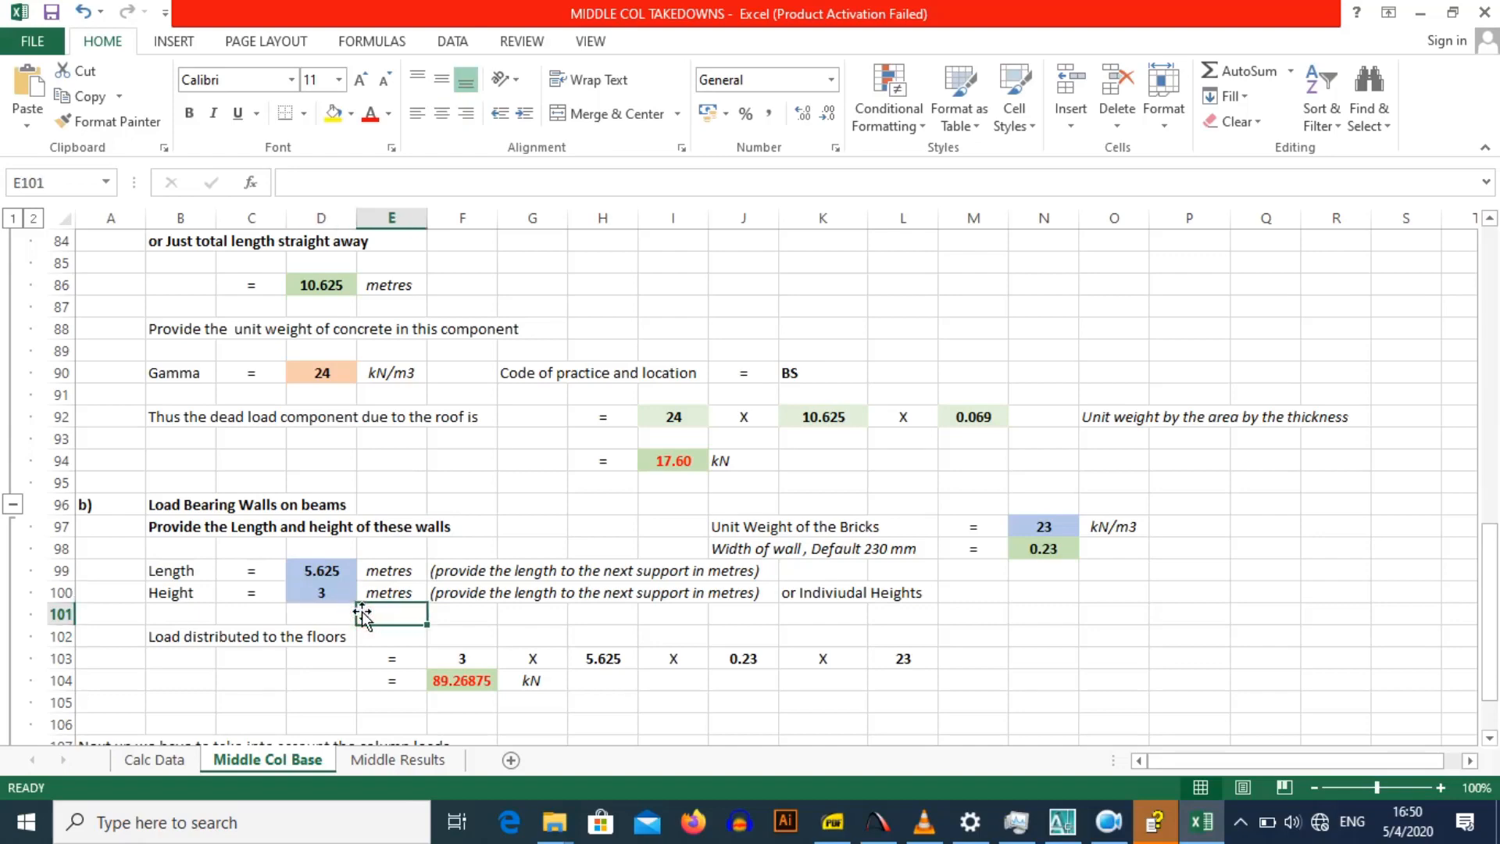
Step: Switch to the production drawing PDF and check the upper storey's wall height in the building section
{"action": "left_click", "coordinate": [833, 822]}
{"action": "left_click_drag", "start_coordinate": [605, 346], "coordinate": [716, 507]}
{"action": "left_click_drag", "start_coordinate": [577, 342], "coordinate": [621, 484]}
{"action": "left_click_drag", "start_coordinate": [558, 332], "coordinate": [538, 449]}
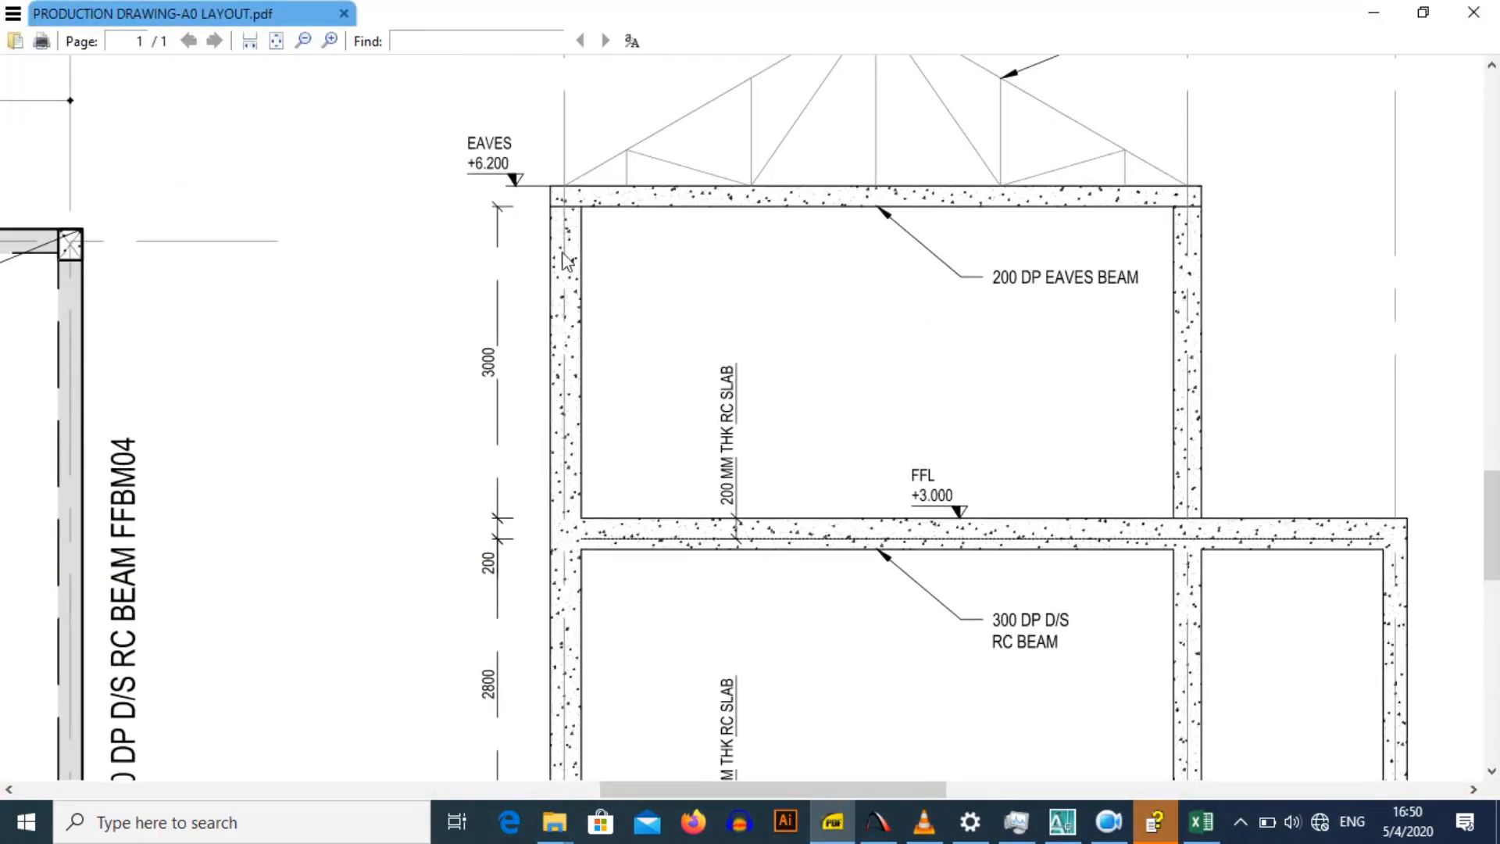
{"action": "left_click", "coordinate": [1374, 12]}
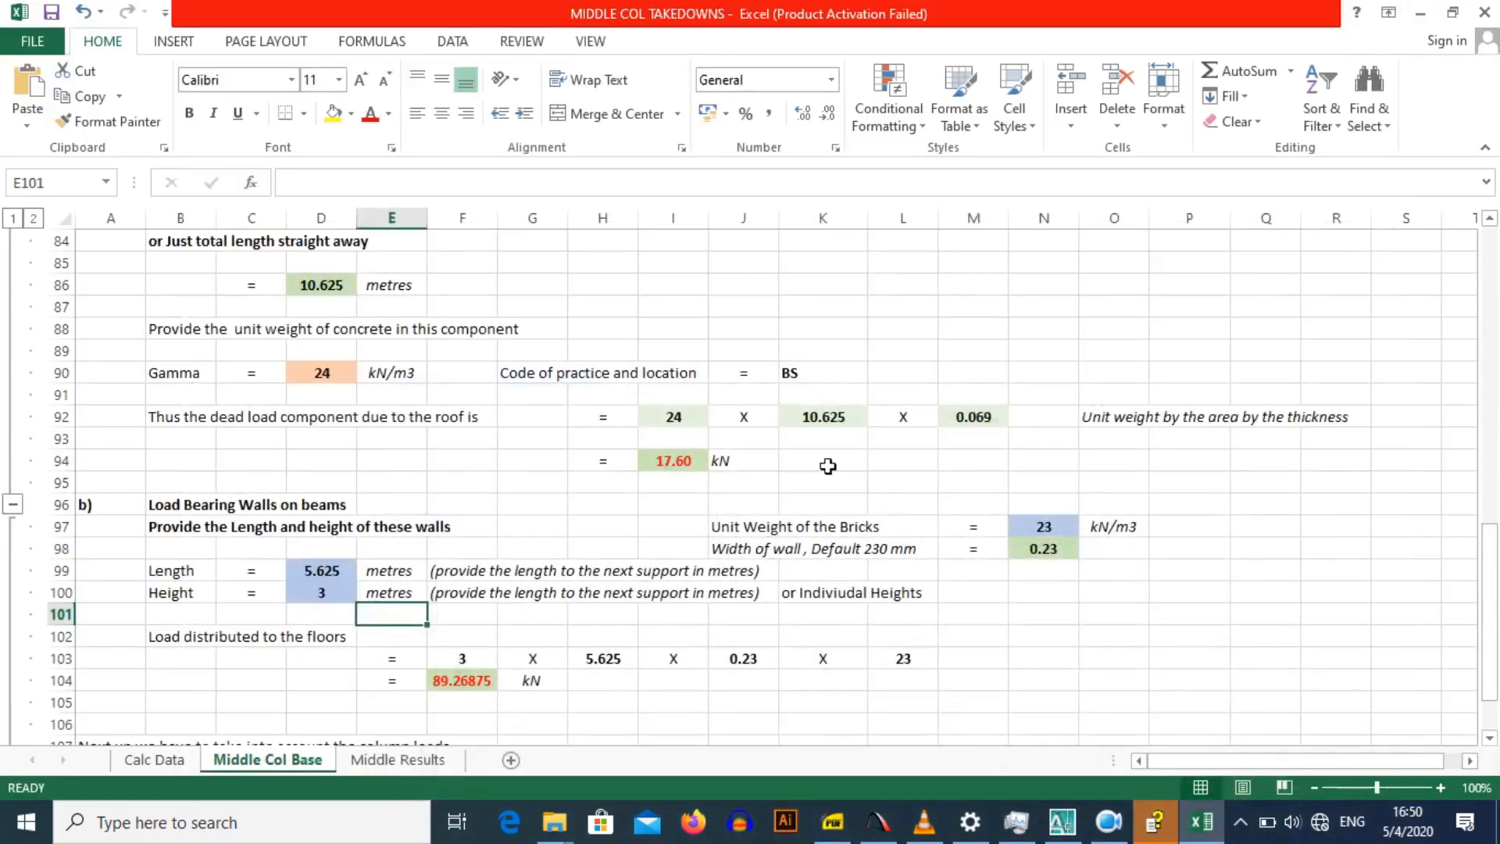
Step: Back in Excel, review the load that the load bearing walls distribute to the floors and its formula
{"action": "left_click", "coordinate": [1005, 611]}
{"action": "left_click", "coordinate": [469, 611]}
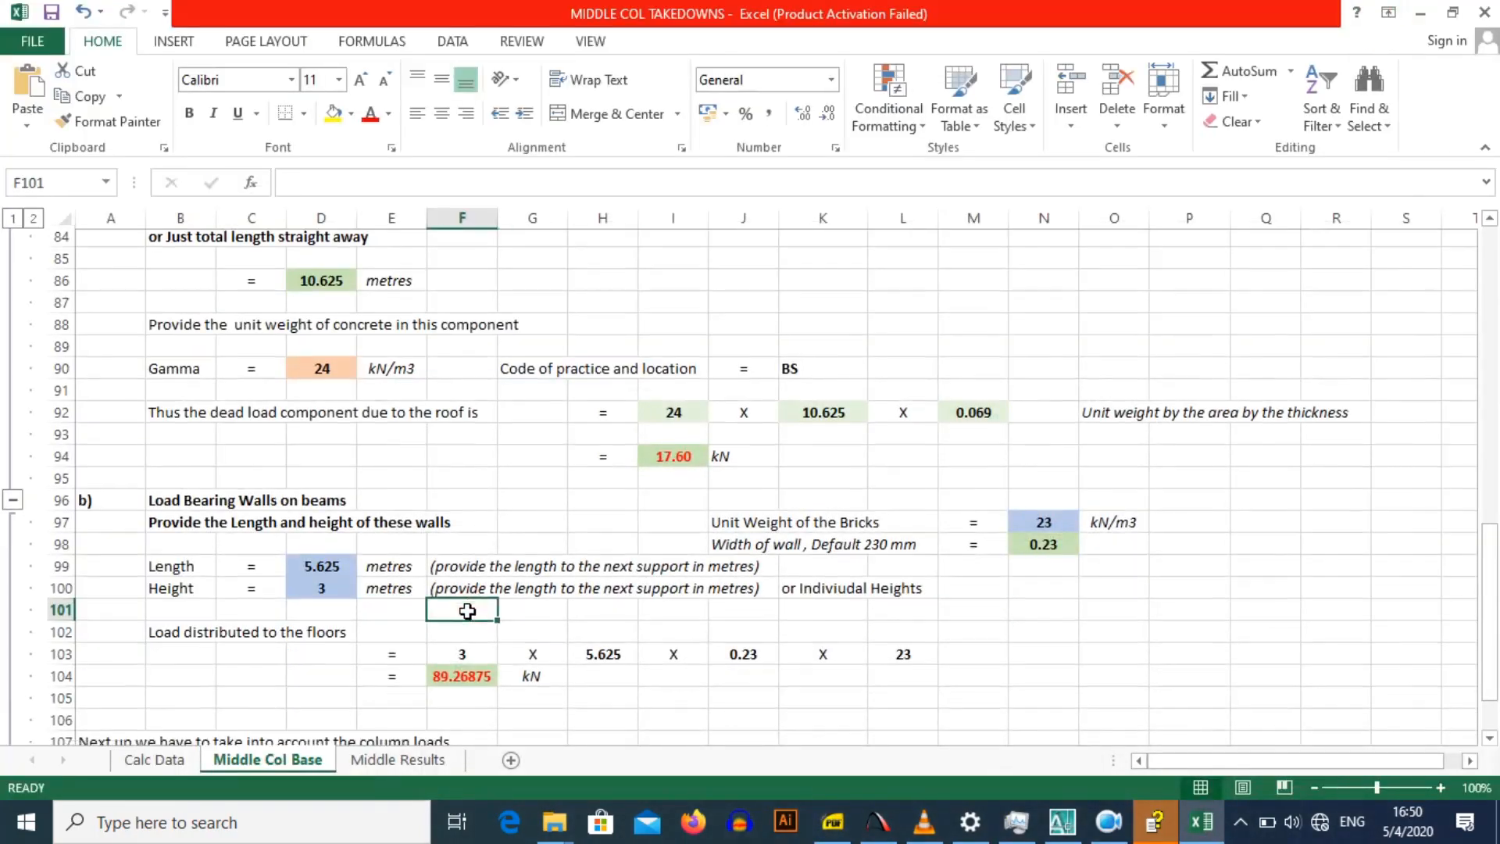
{"action": "scroll", "coordinate": [469, 611], "scroll_direction": "down", "scroll_amount": 3}
{"action": "left_click", "coordinate": [342, 480]}
{"action": "left_click", "coordinate": [462, 482]}
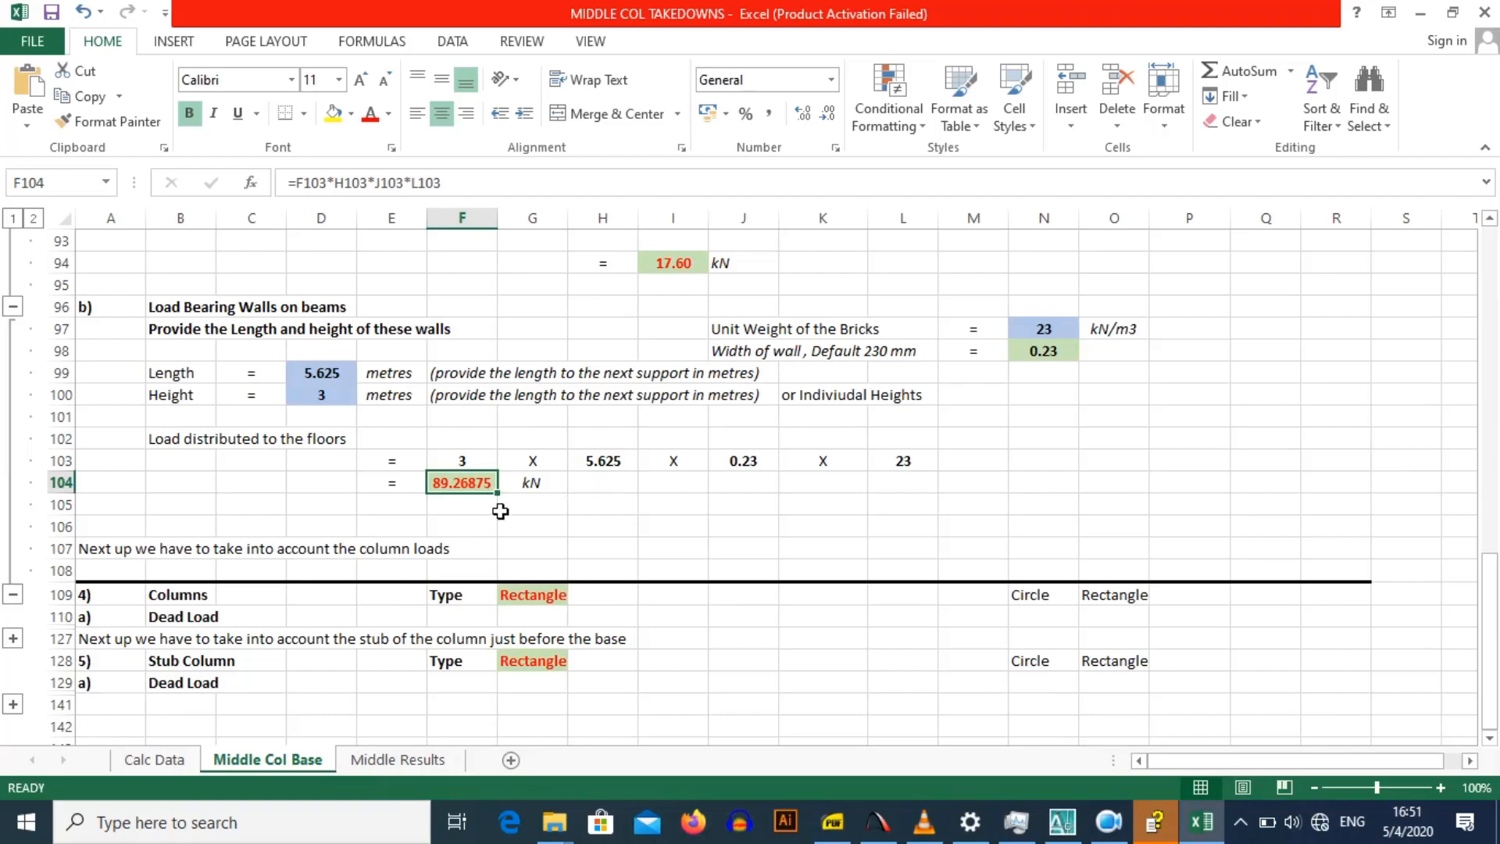
Step: Expand the Columns dead load section of the calculation sheet
{"action": "scroll", "coordinate": [437, 533], "scroll_direction": "down", "scroll_amount": 2}
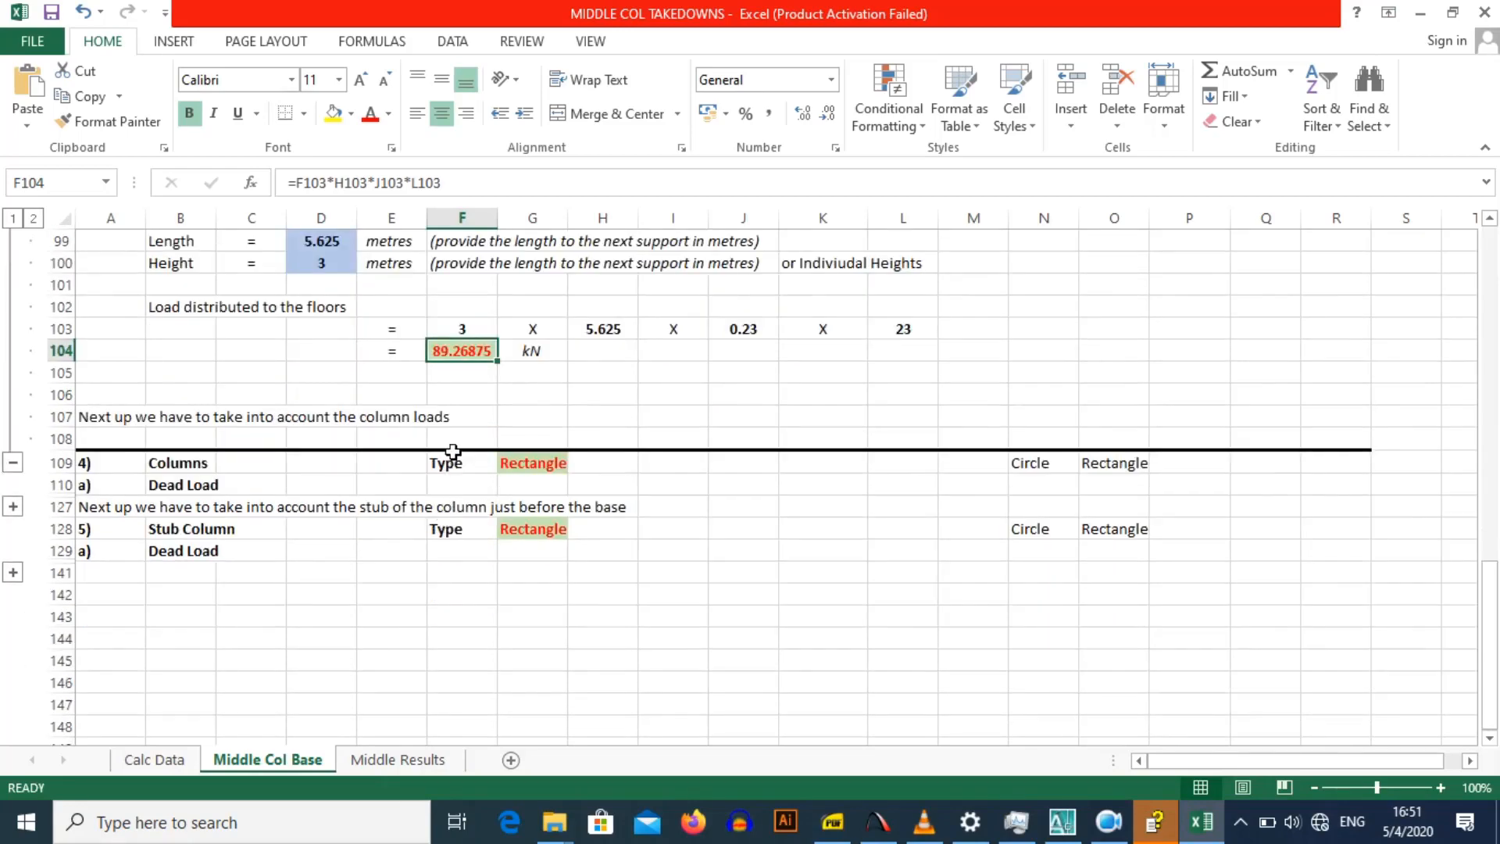
{"action": "left_click", "coordinate": [13, 507]}
{"action": "left_click", "coordinate": [321, 396]}
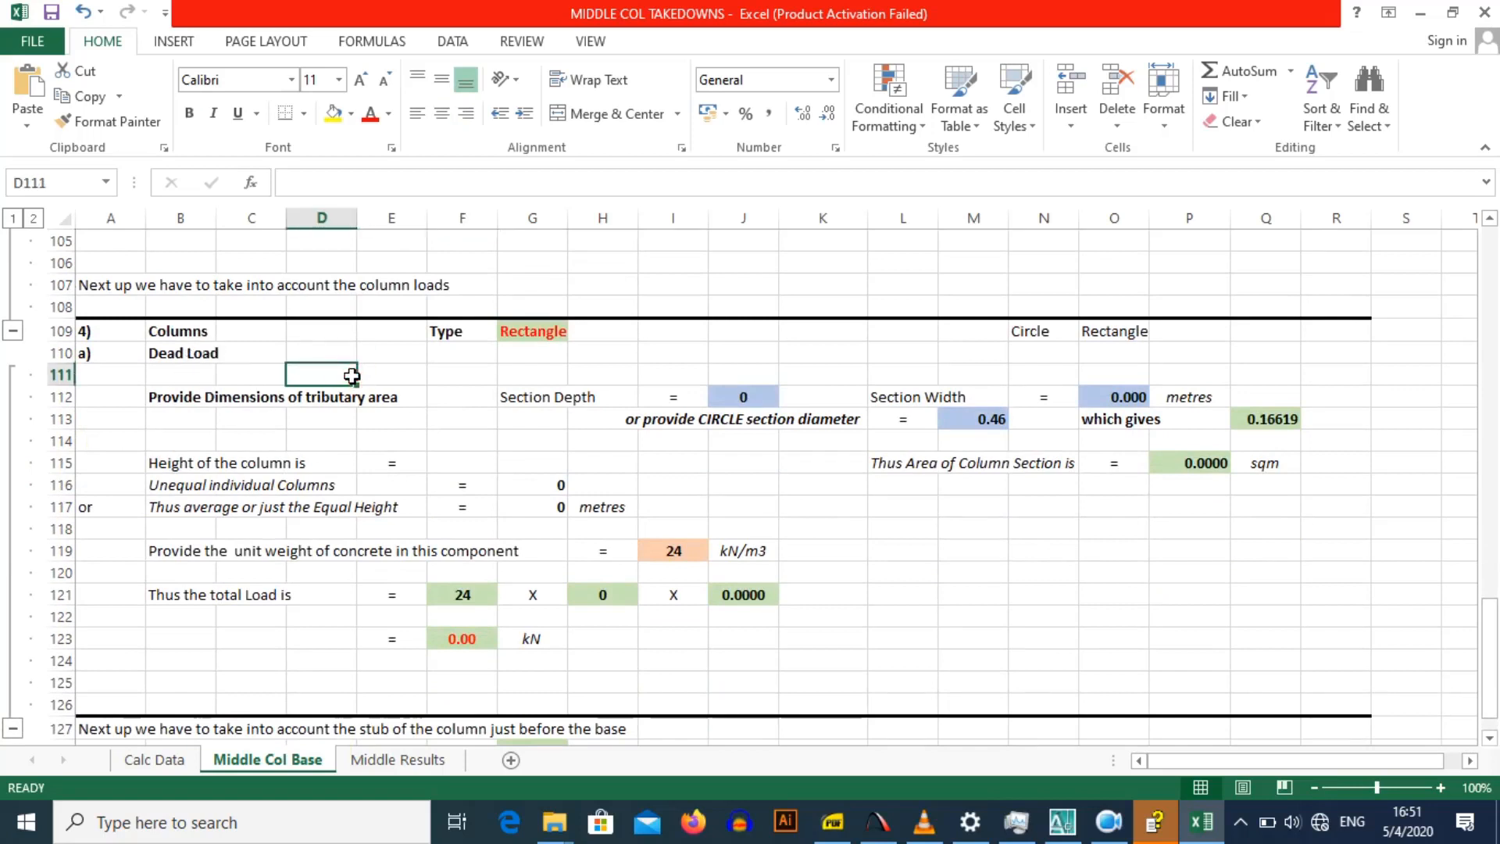
{"action": "left_click", "coordinate": [531, 352]}
Step: Try the Circle option for the column type and set it back to Rectangle
{"action": "left_click", "coordinate": [550, 330]}
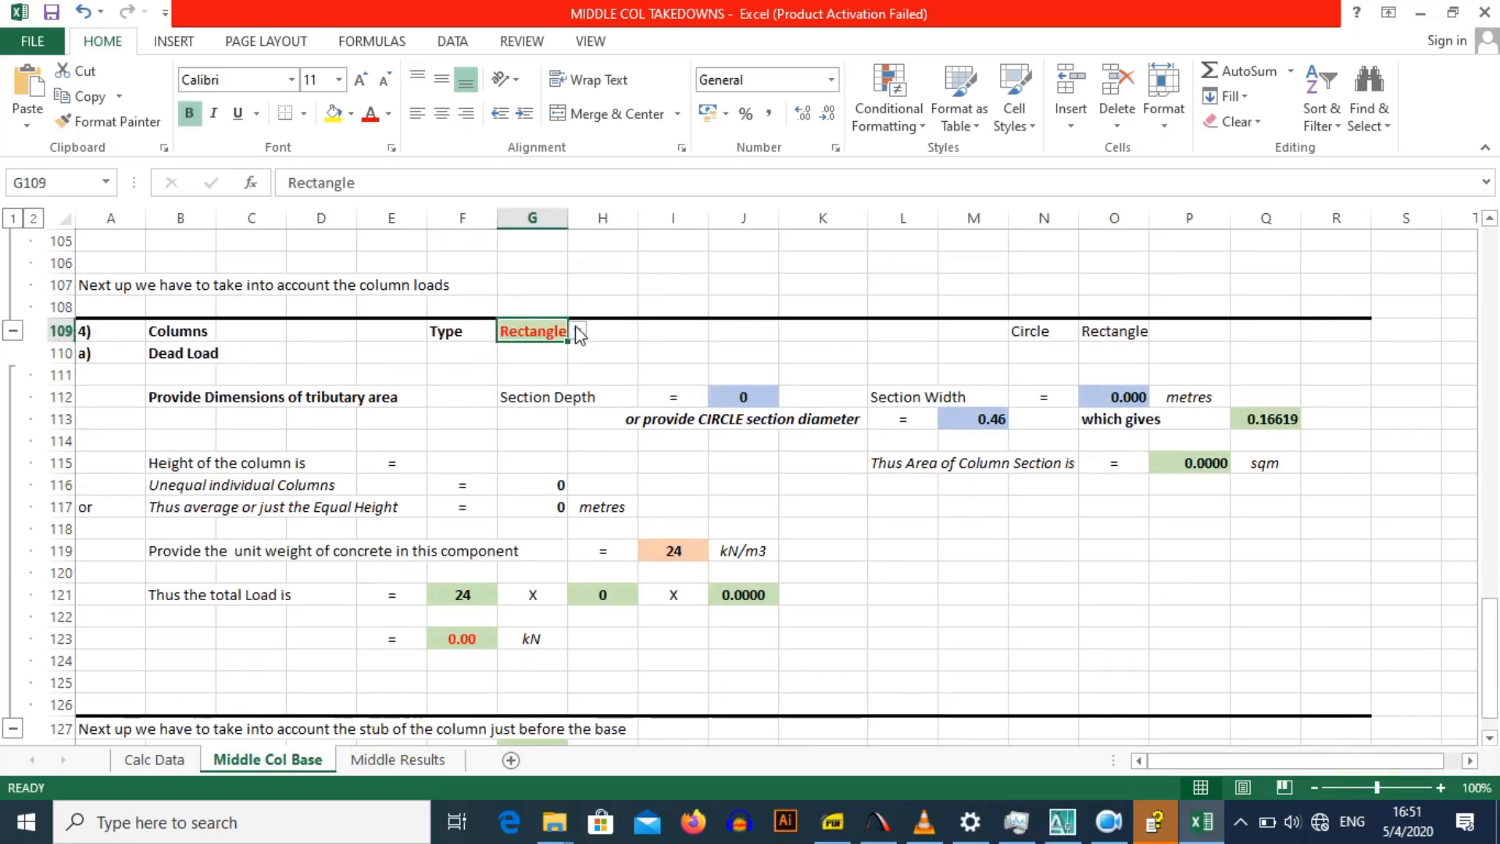
{"action": "left_click", "coordinate": [579, 332]}
{"action": "left_click", "coordinate": [543, 349]}
{"action": "left_click", "coordinate": [578, 331]}
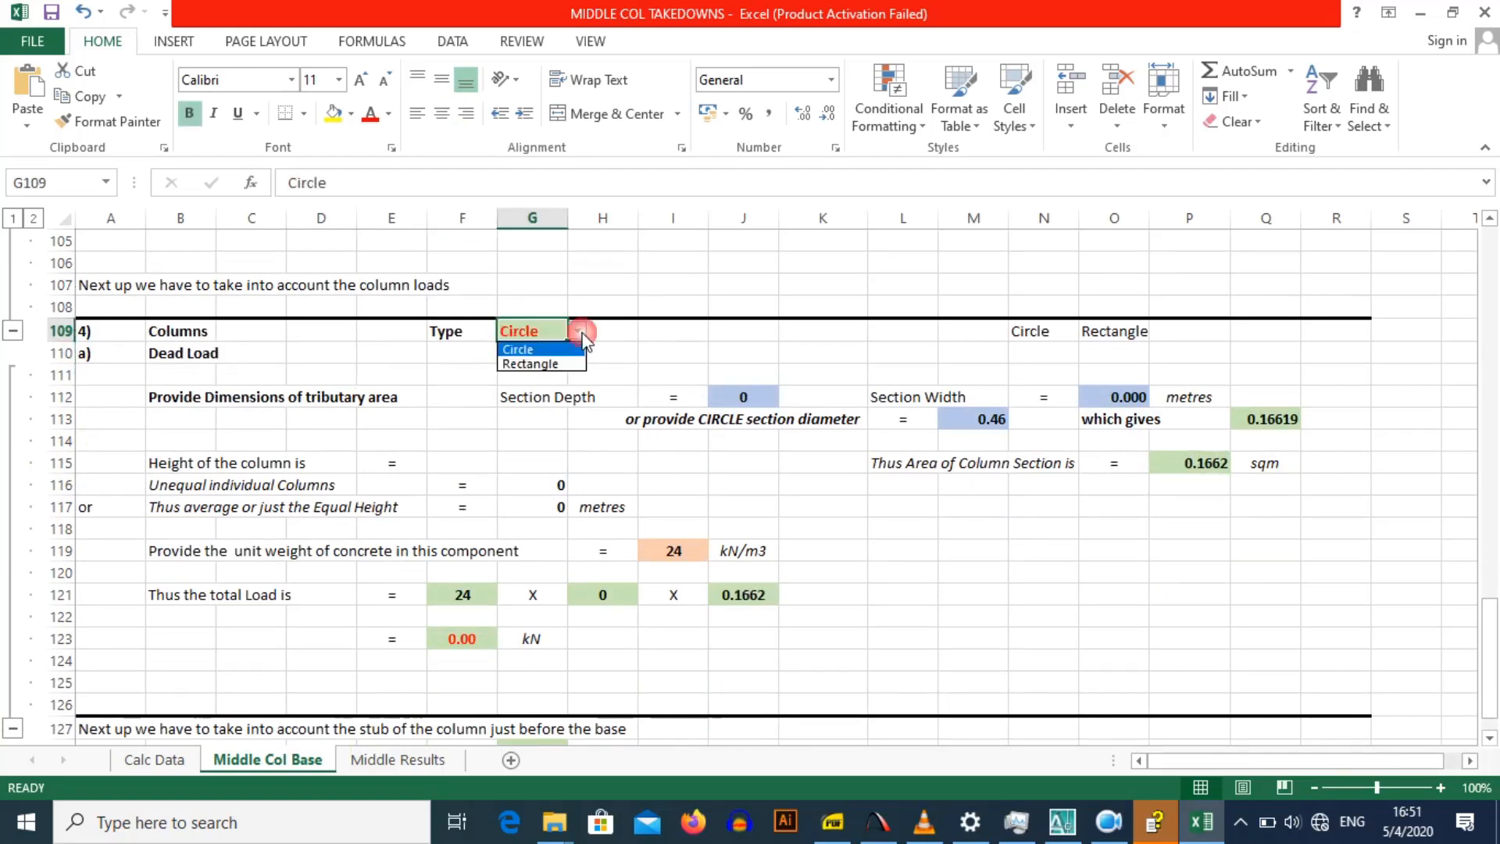
{"action": "left_click", "coordinate": [551, 363]}
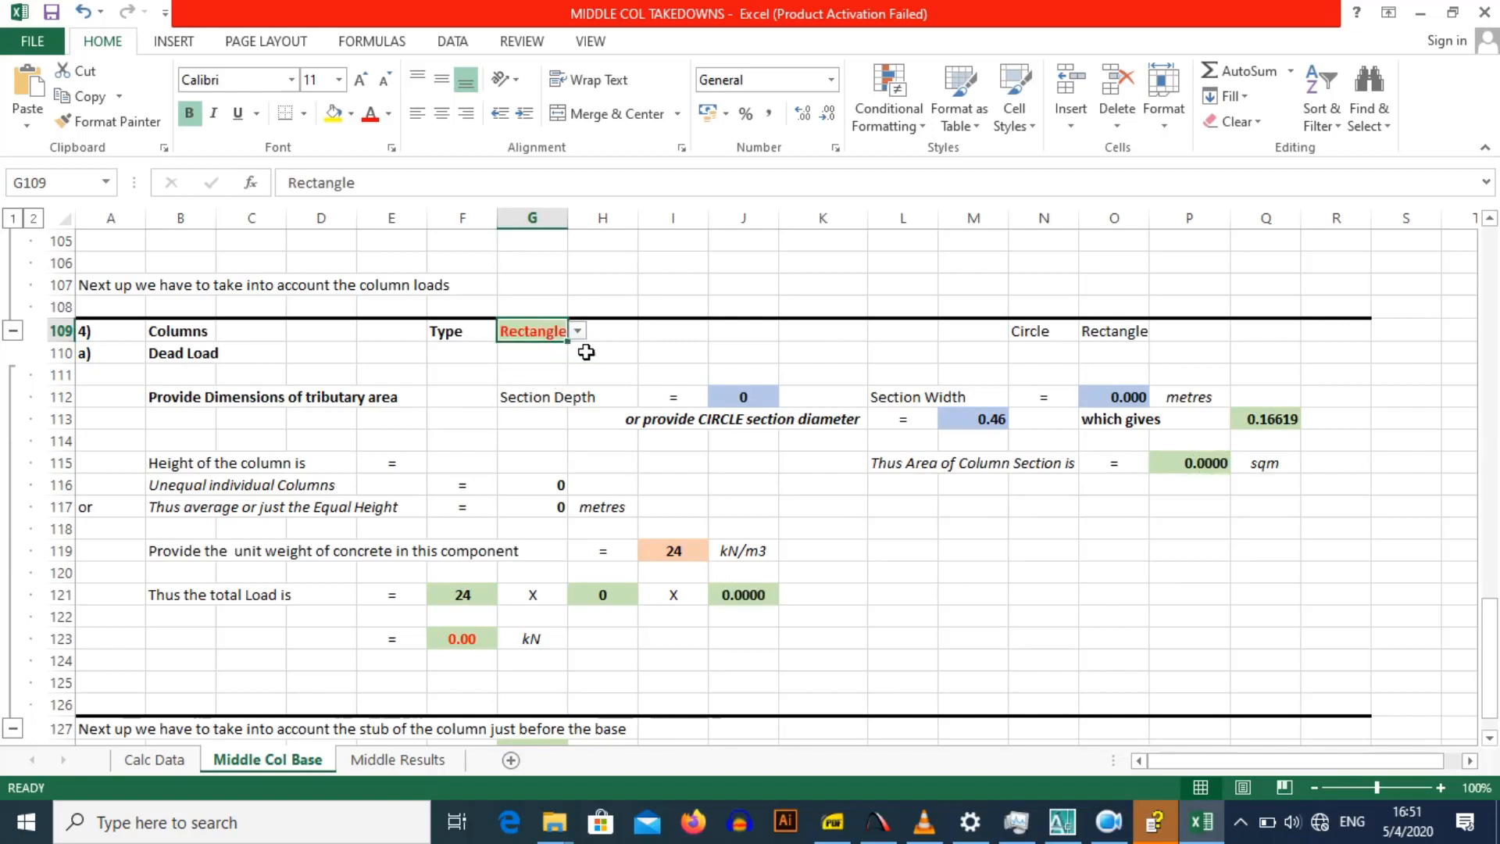
{"action": "left_click", "coordinate": [577, 331]}
{"action": "left_click", "coordinate": [543, 349]}
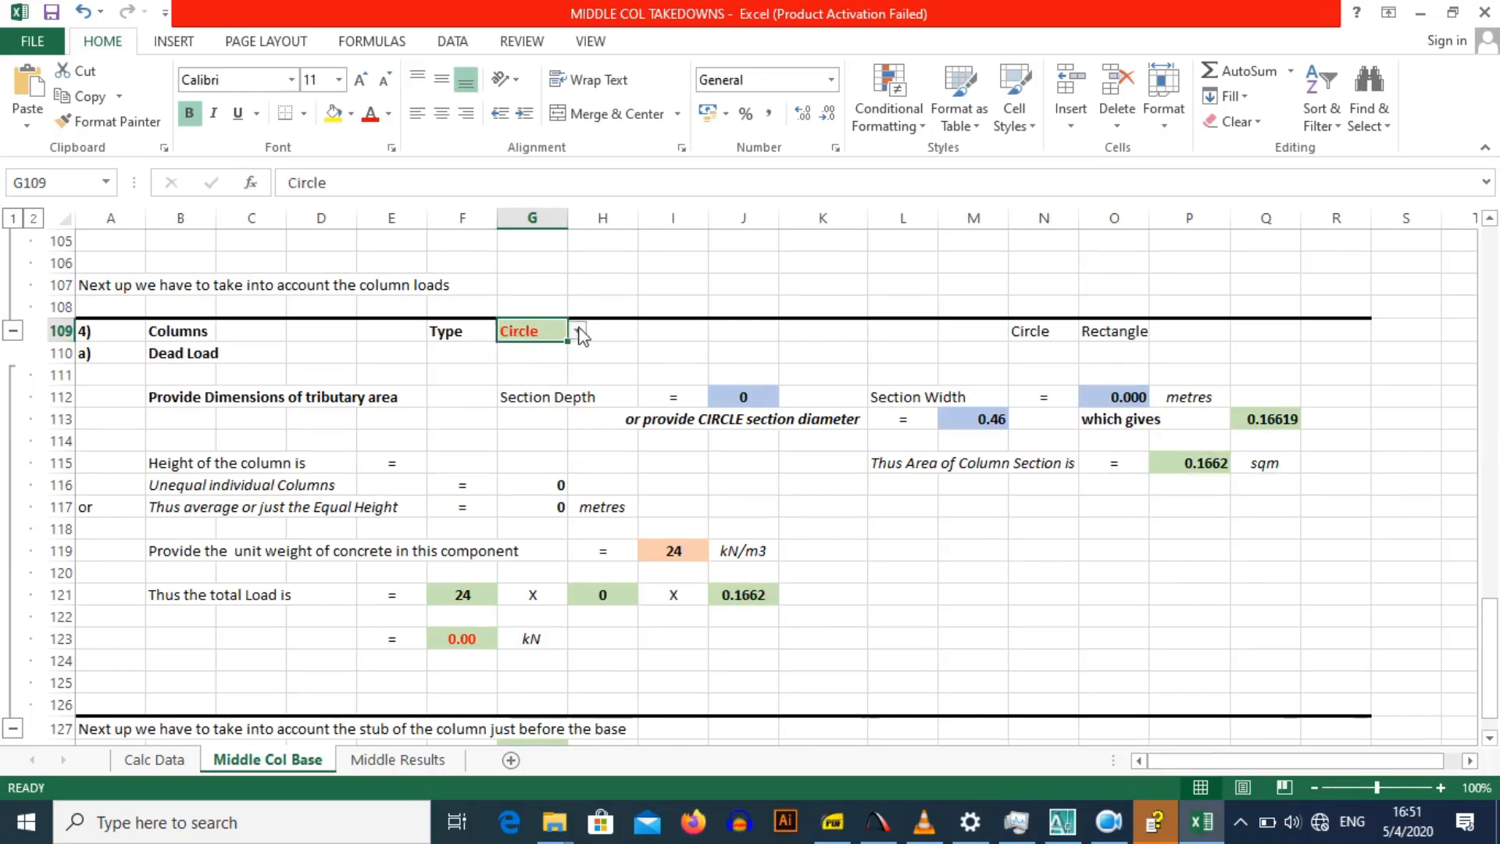
{"action": "left_click", "coordinate": [577, 330]}
{"action": "left_click", "coordinate": [547, 365]}
Step: Set the rectangular column's section depth to 0.3 metres and its section width to 0.23 metres
{"action": "left_click", "coordinate": [758, 372]}
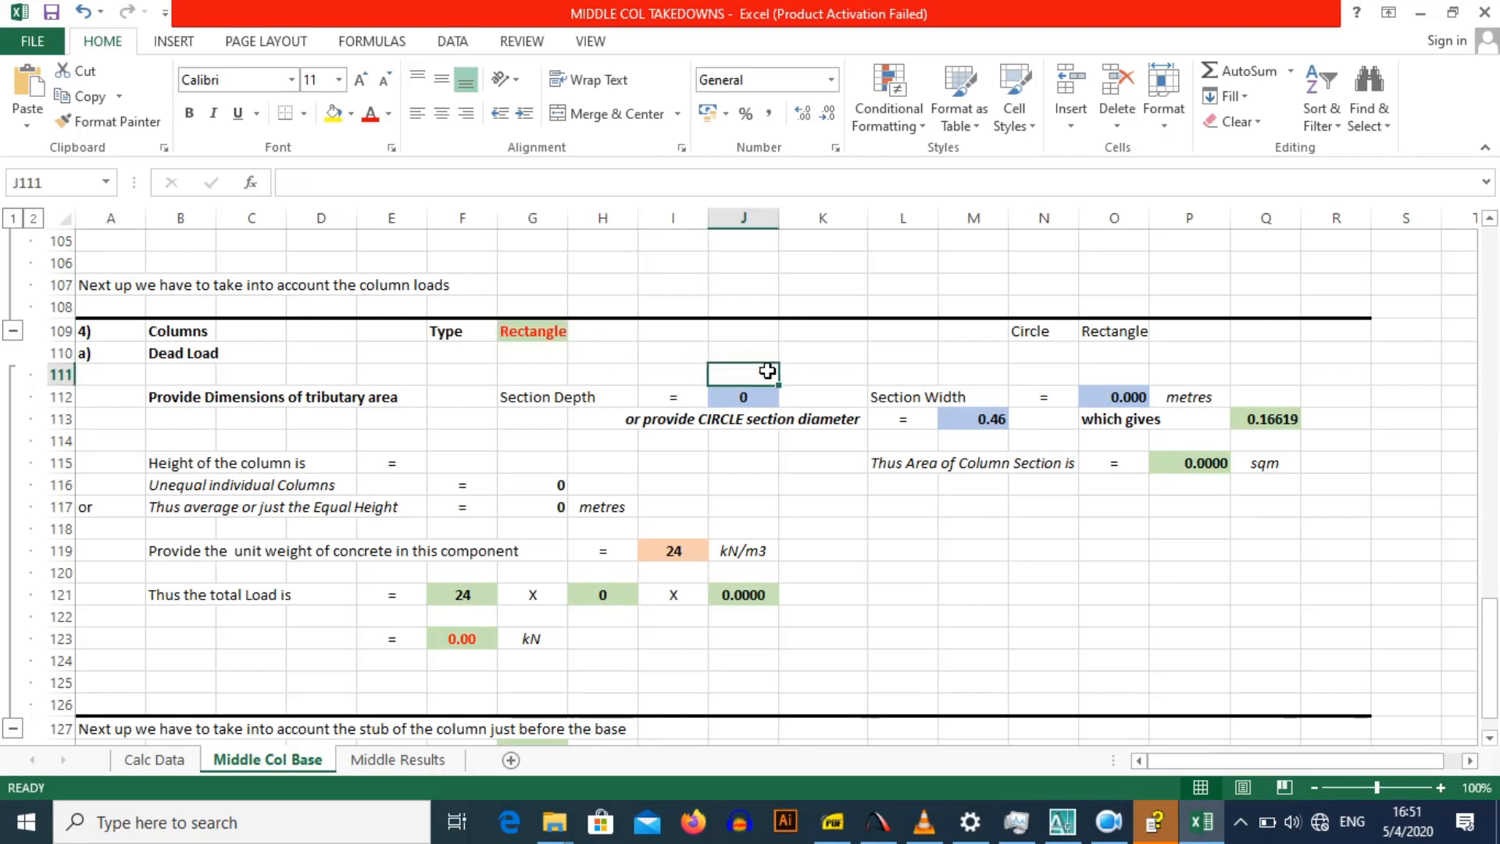
{"action": "left_click", "coordinate": [736, 397]}
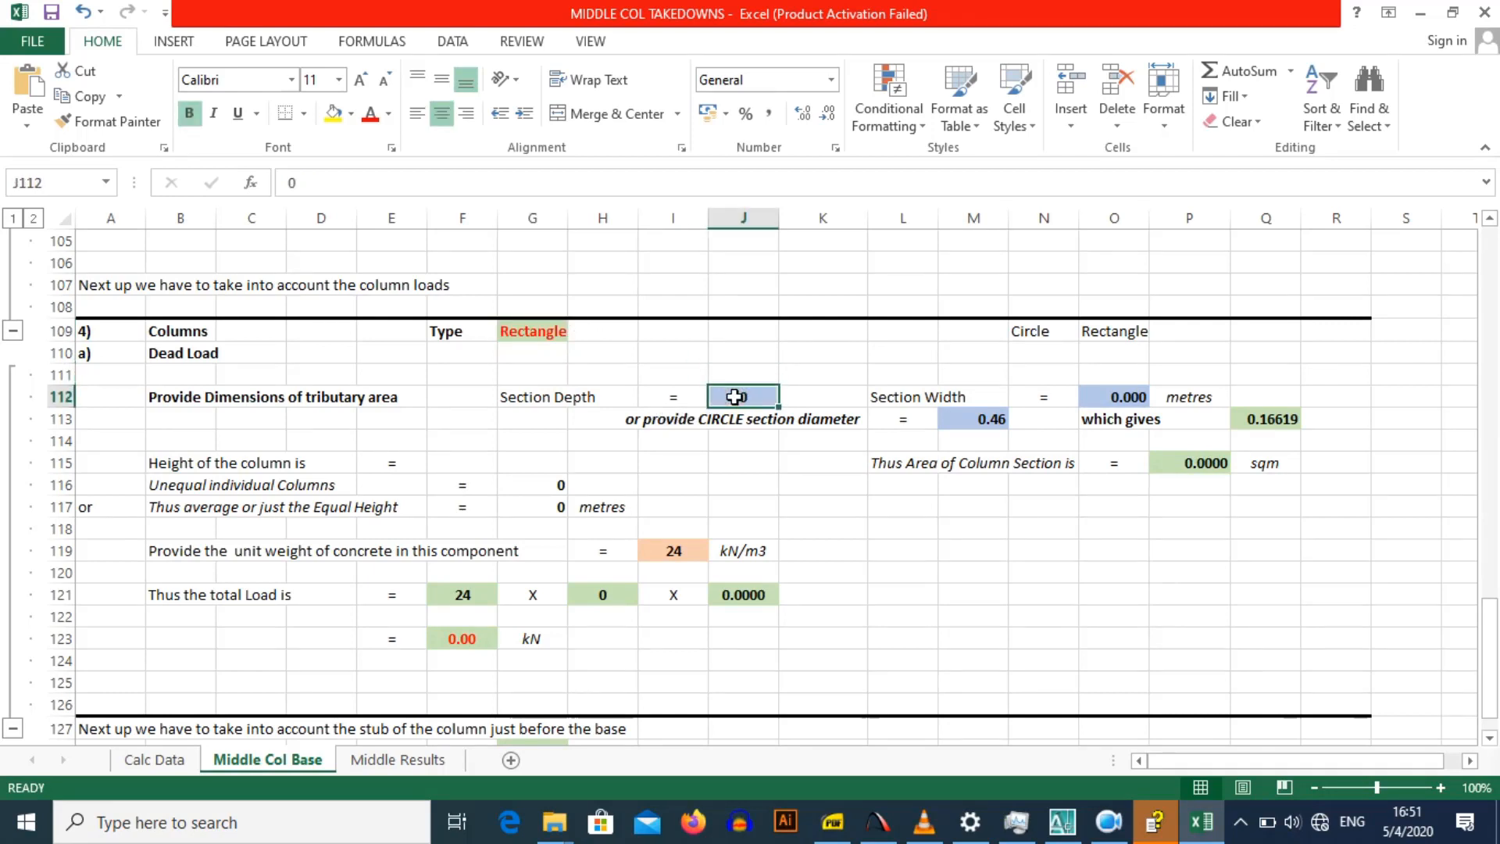
{"action": "type", "text": ".300"}
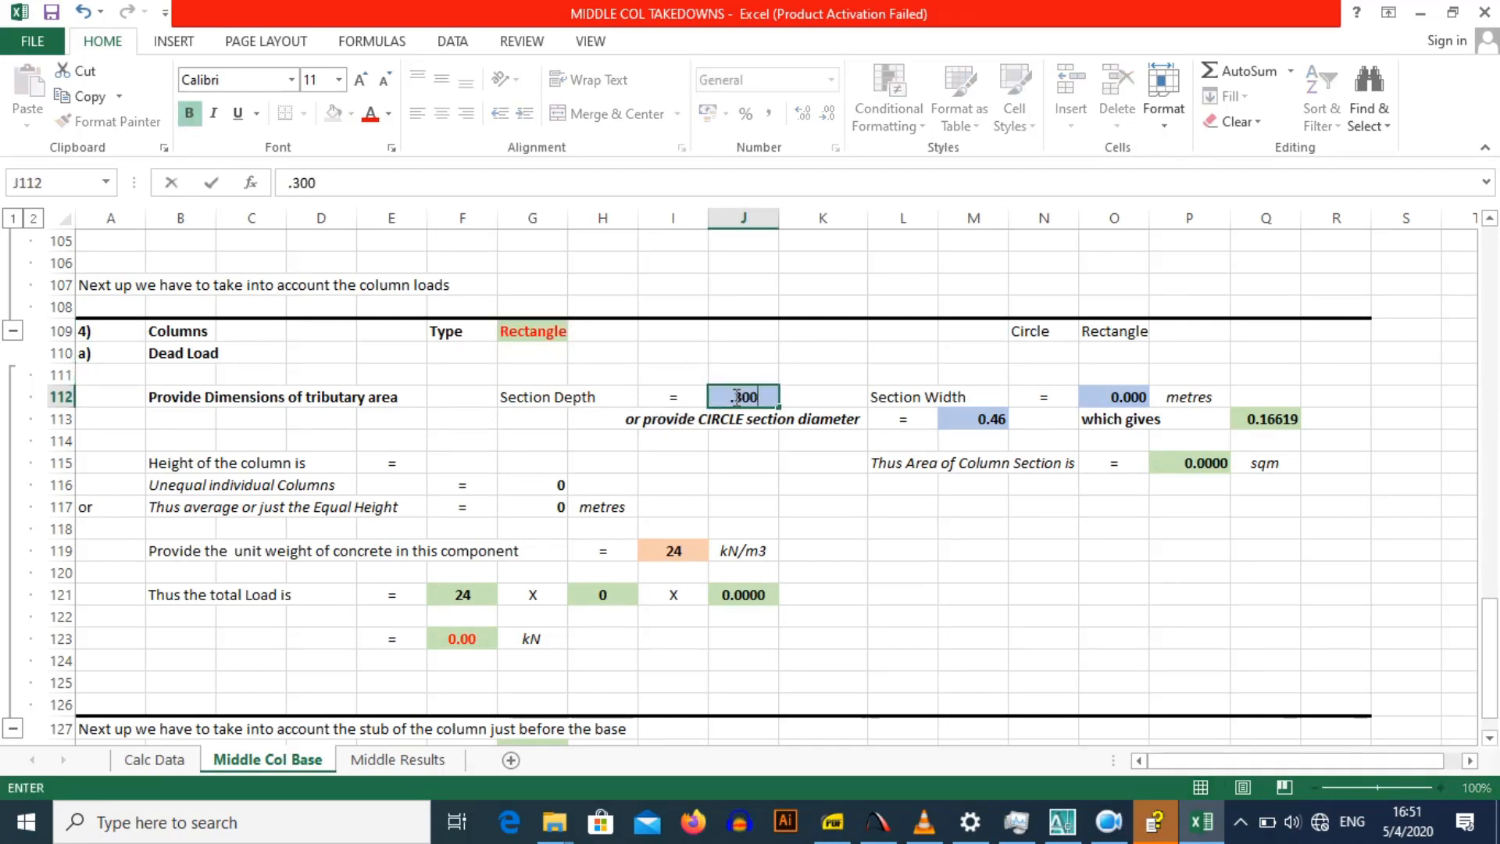
{"action": "left_click", "coordinate": [782, 437]}
{"action": "left_click", "coordinate": [1108, 401]}
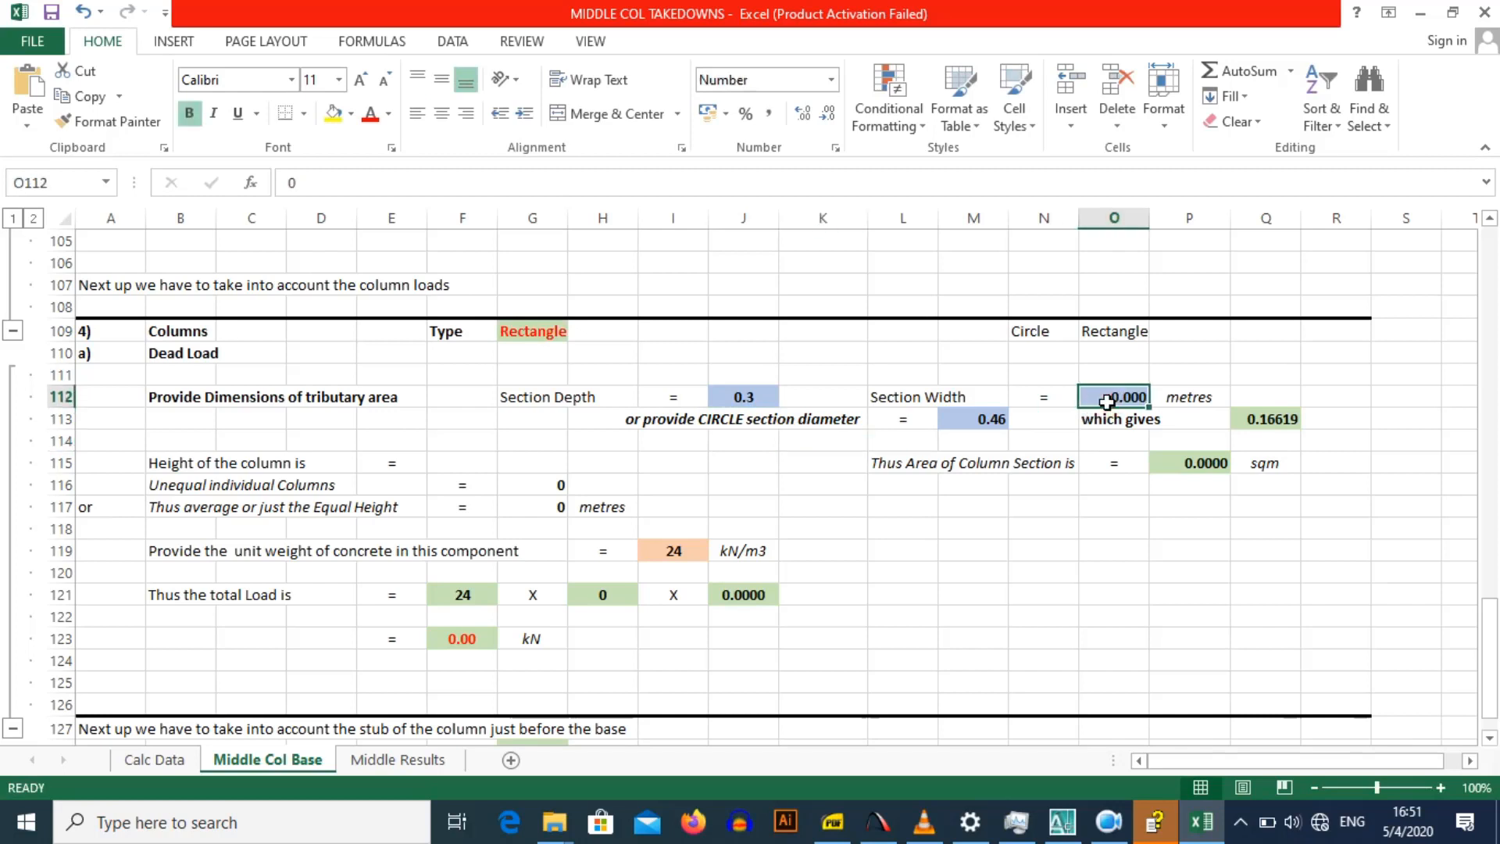
{"action": "type", "text": ".23"}
{"action": "left_click", "coordinate": [1049, 482]}
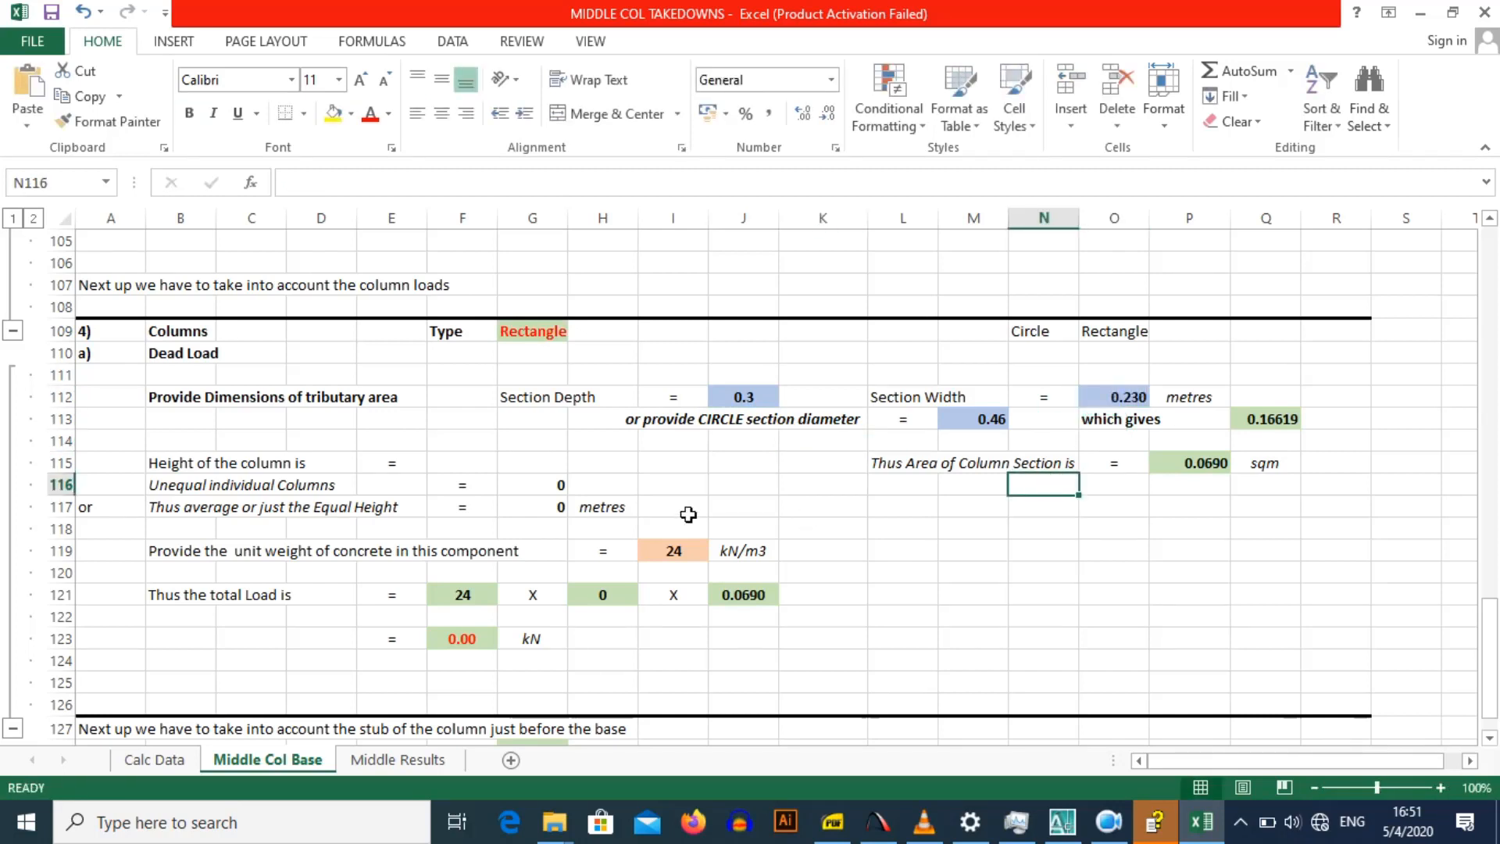
Step: Set the column's circle section diameter to 0
{"action": "left_click", "coordinate": [813, 469]}
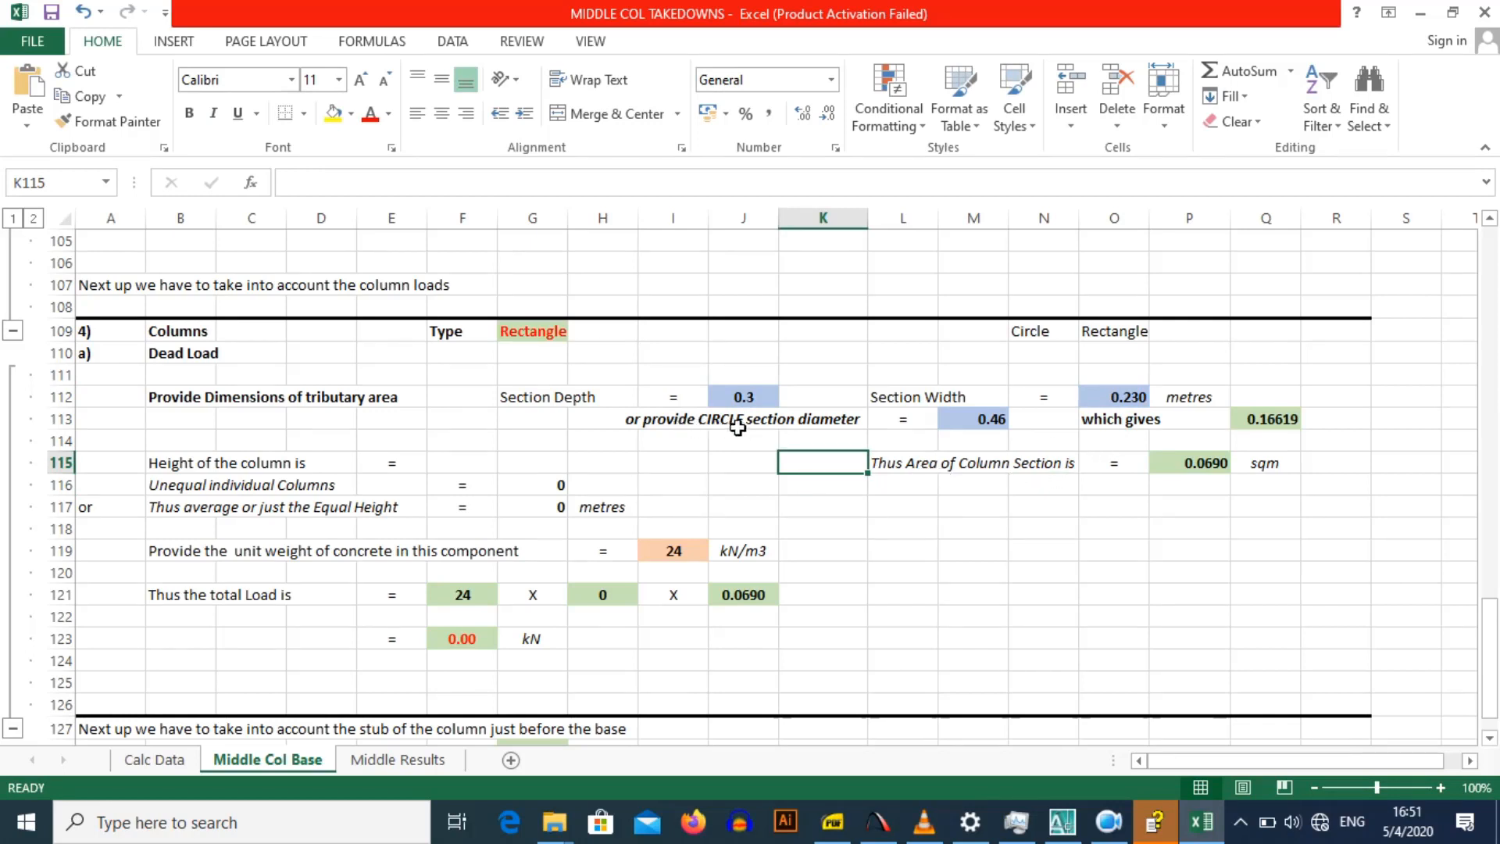
{"action": "left_click", "coordinate": [971, 420]}
{"action": "type", "text": "0"}
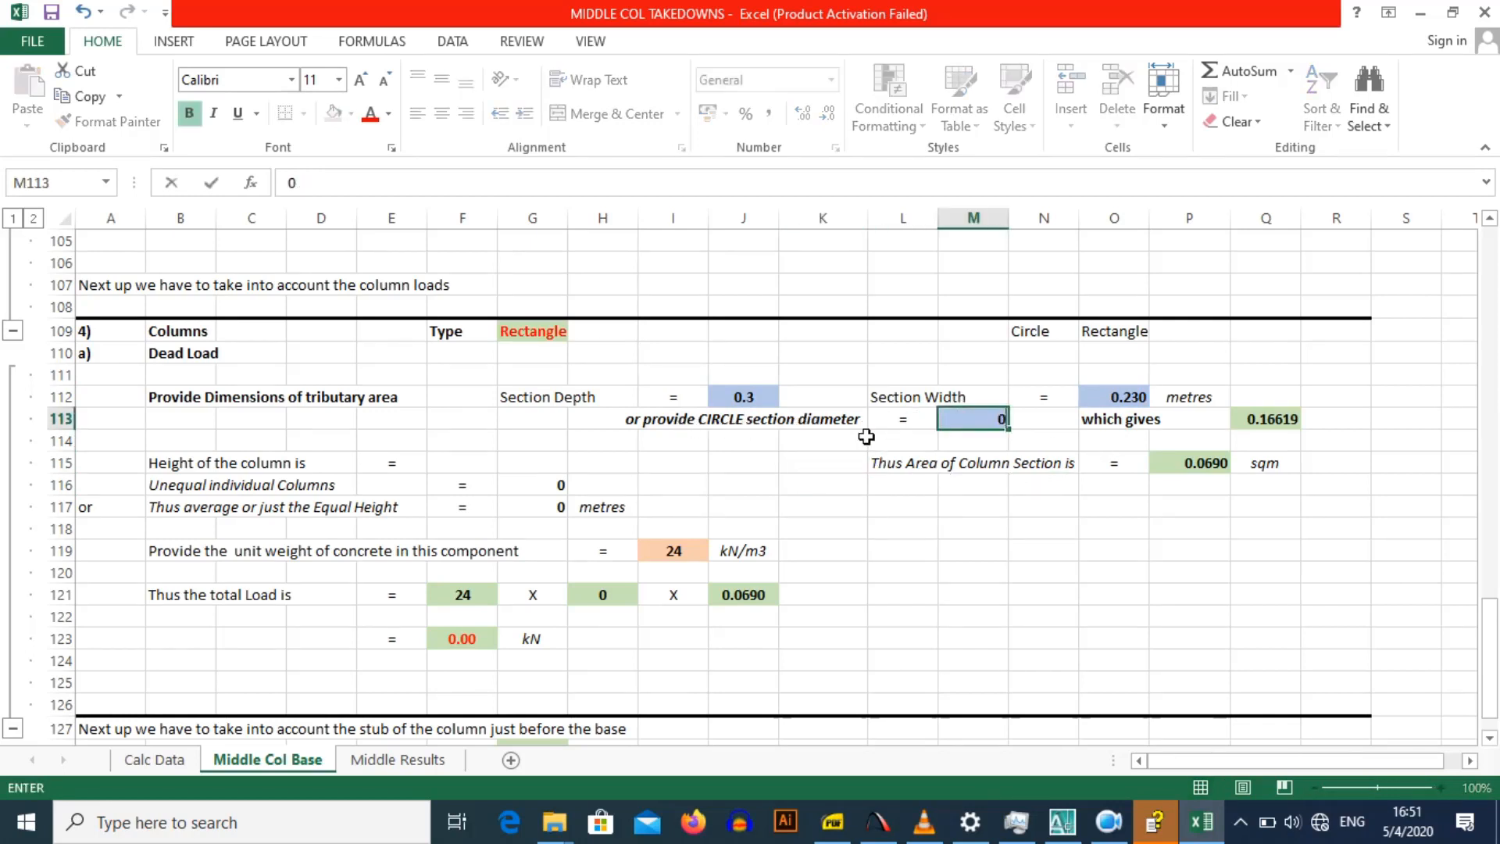
{"action": "left_click", "coordinate": [864, 435]}
{"action": "left_click", "coordinate": [981, 428]}
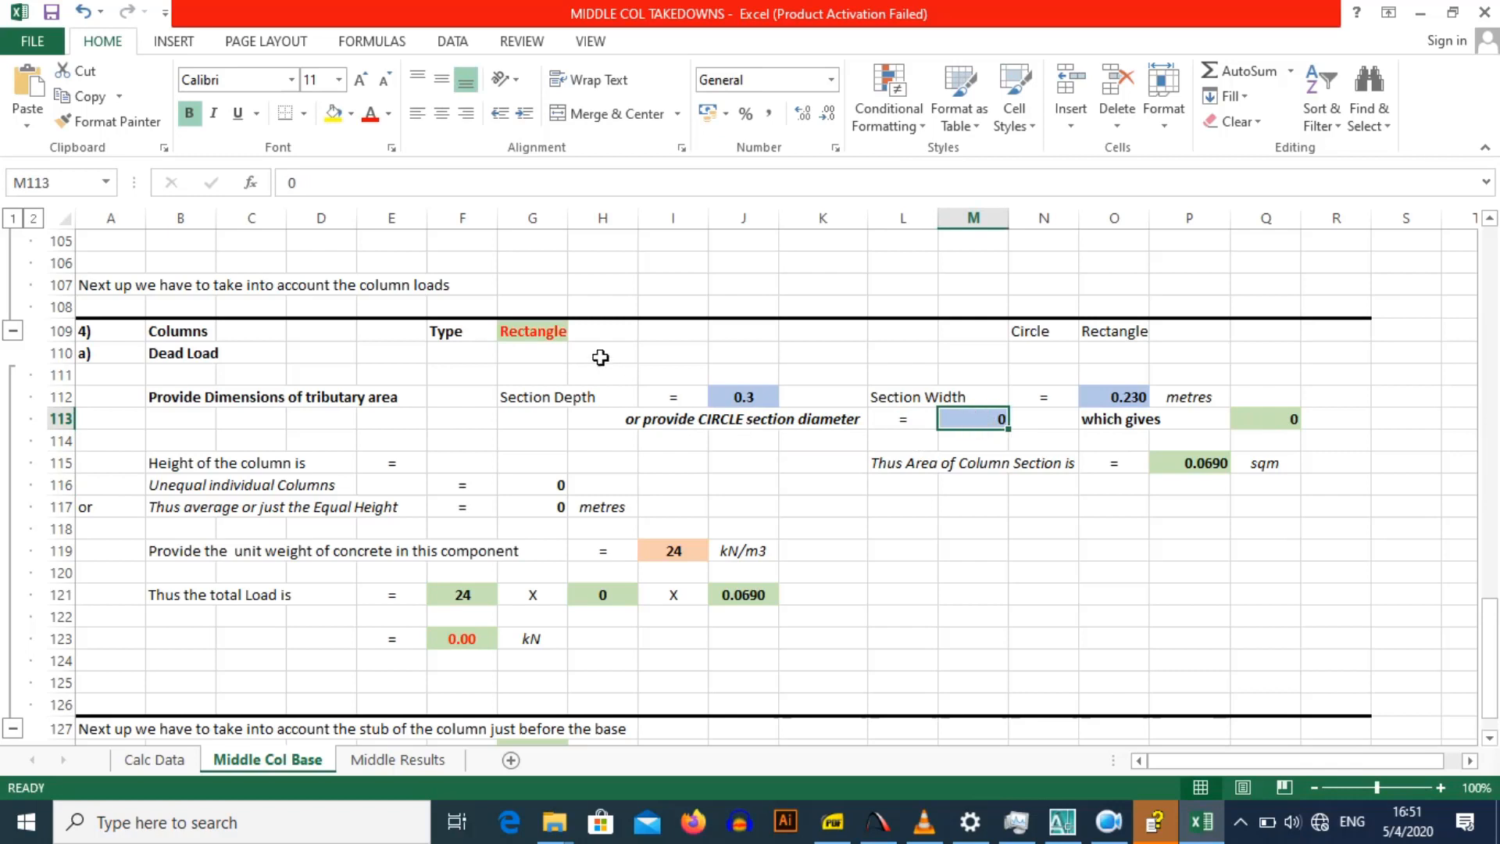
Step: Test the Circle column type with the zero diameter and return the type to Rectangle
{"action": "left_click", "coordinate": [562, 334]}
{"action": "left_click", "coordinate": [578, 331]}
{"action": "left_click", "coordinate": [570, 355]}
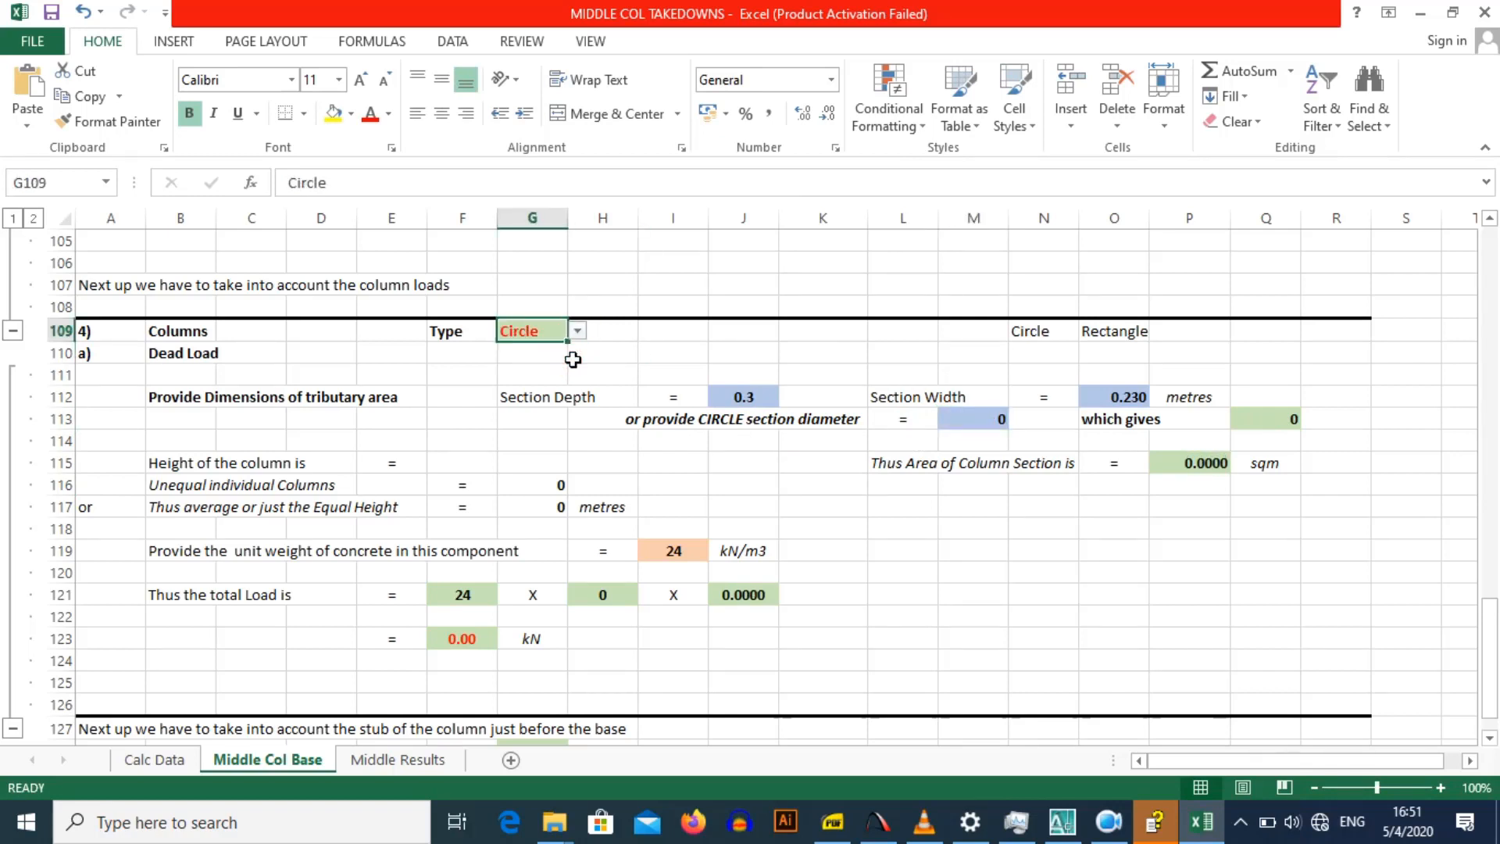
{"action": "left_click", "coordinate": [578, 332]}
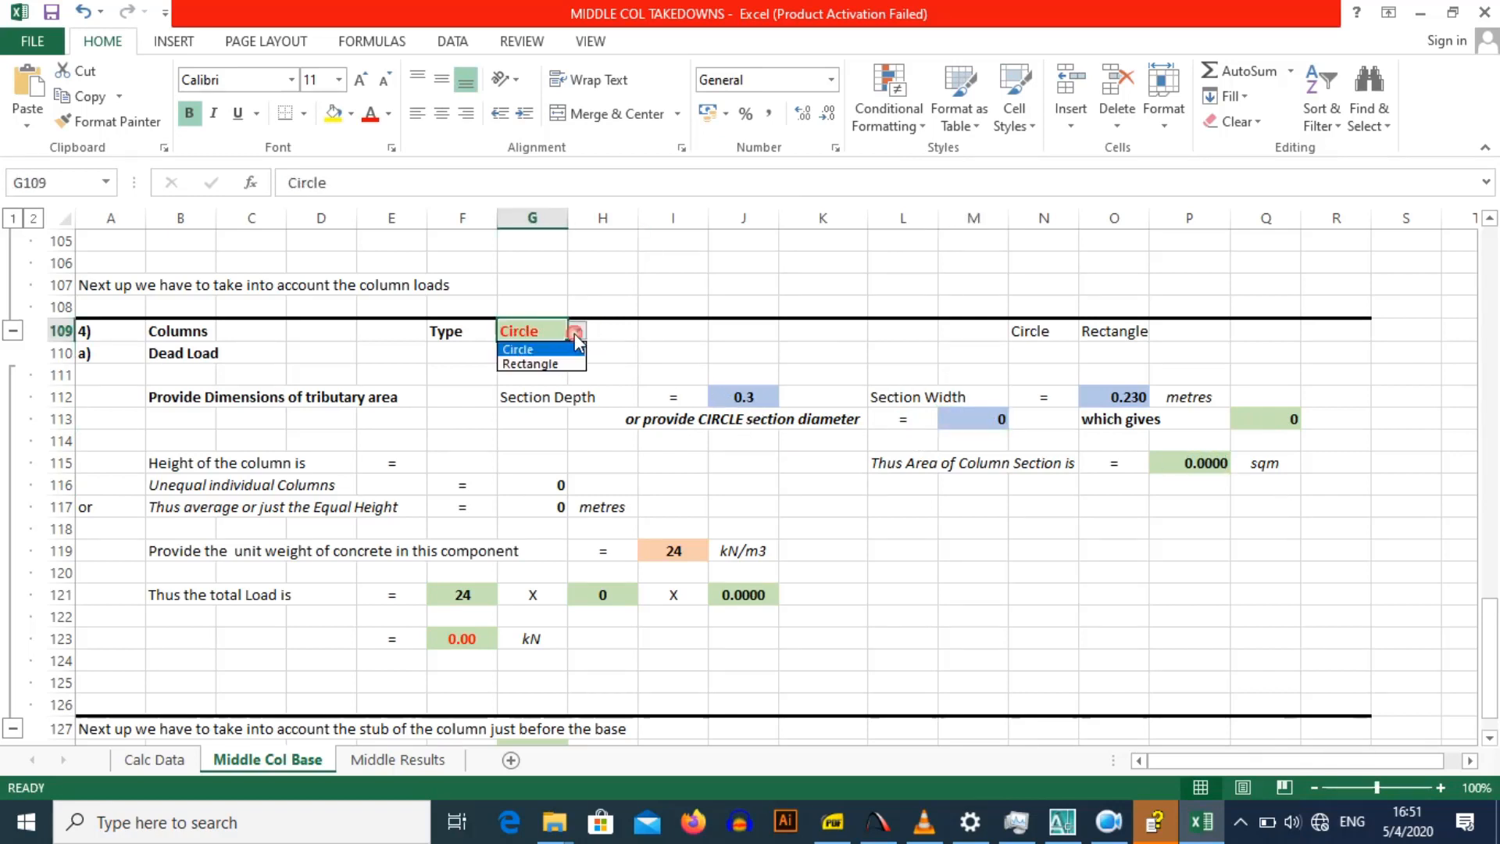
{"action": "left_click", "coordinate": [564, 356]}
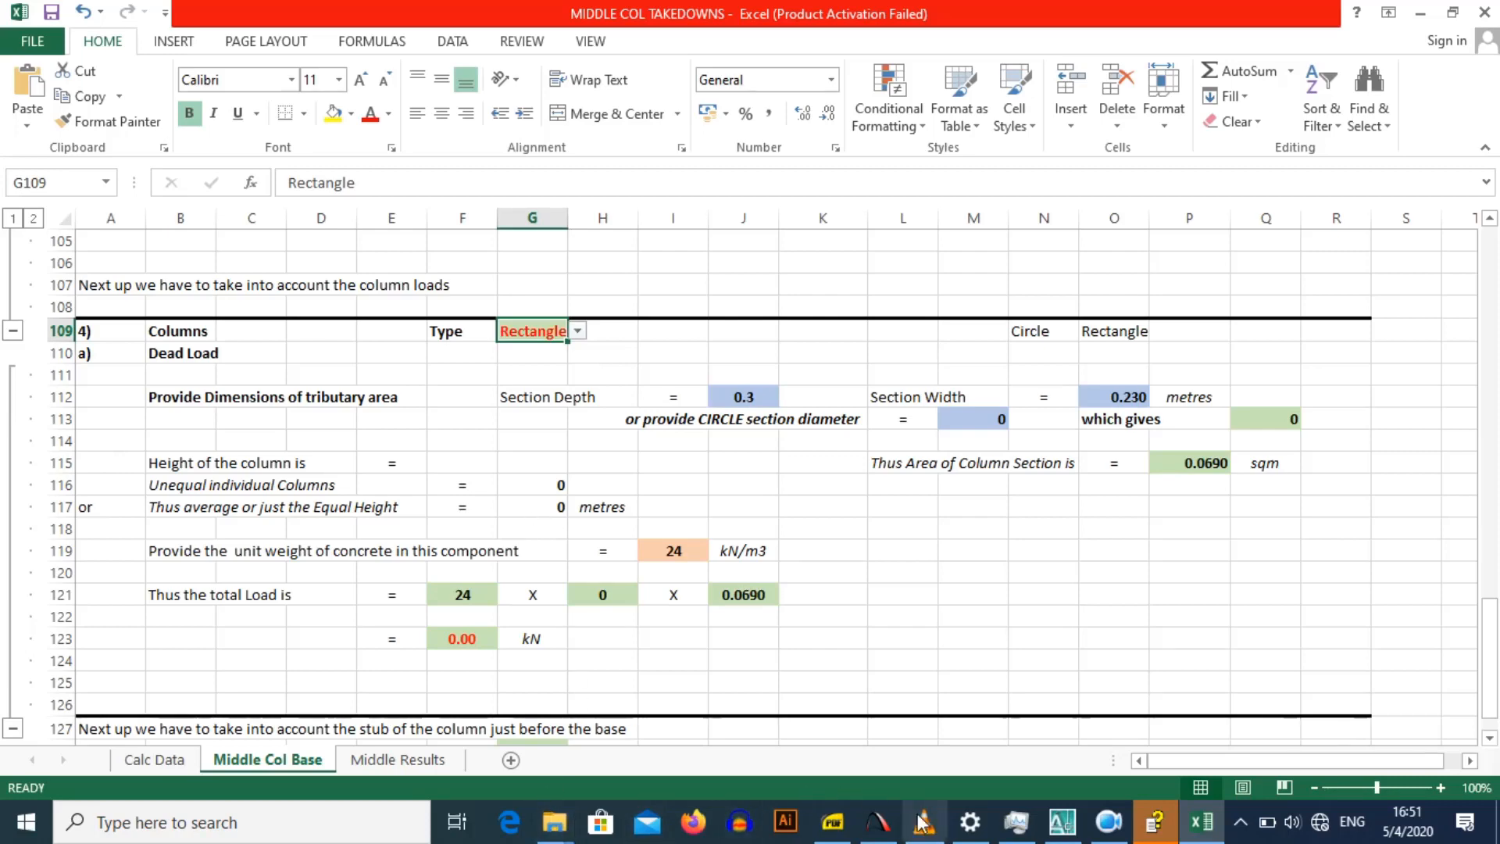
Step: Switch to the production drawing PDF and check the column heights down to the bases in the section
{"action": "left_click", "coordinate": [832, 825]}
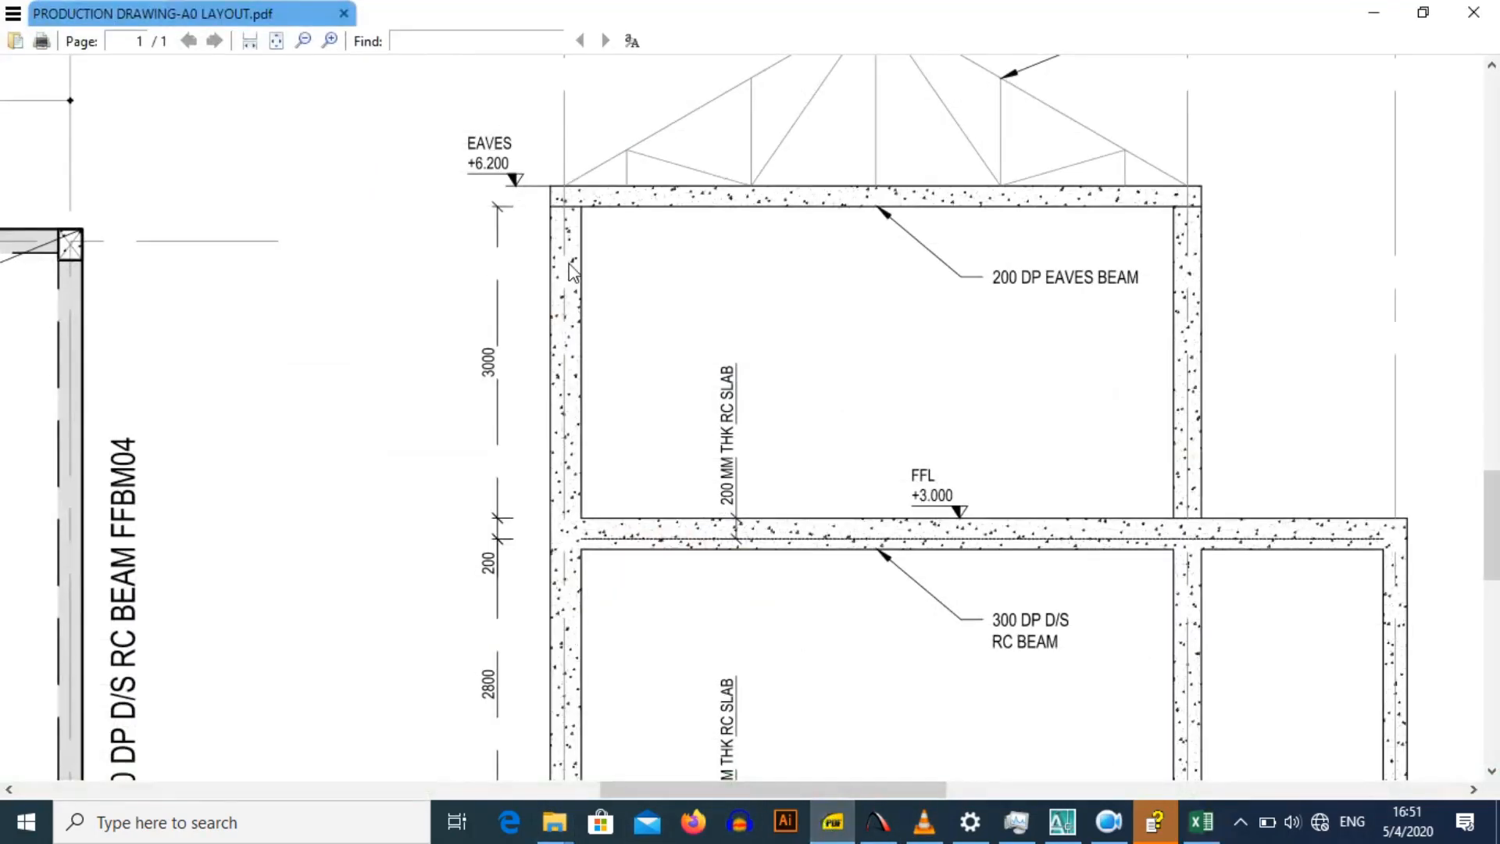
{"action": "left_click_drag", "start_coordinate": [588, 587], "coordinate": [581, 391]}
{"action": "left_click_drag", "start_coordinate": [597, 530], "coordinate": [587, 441]}
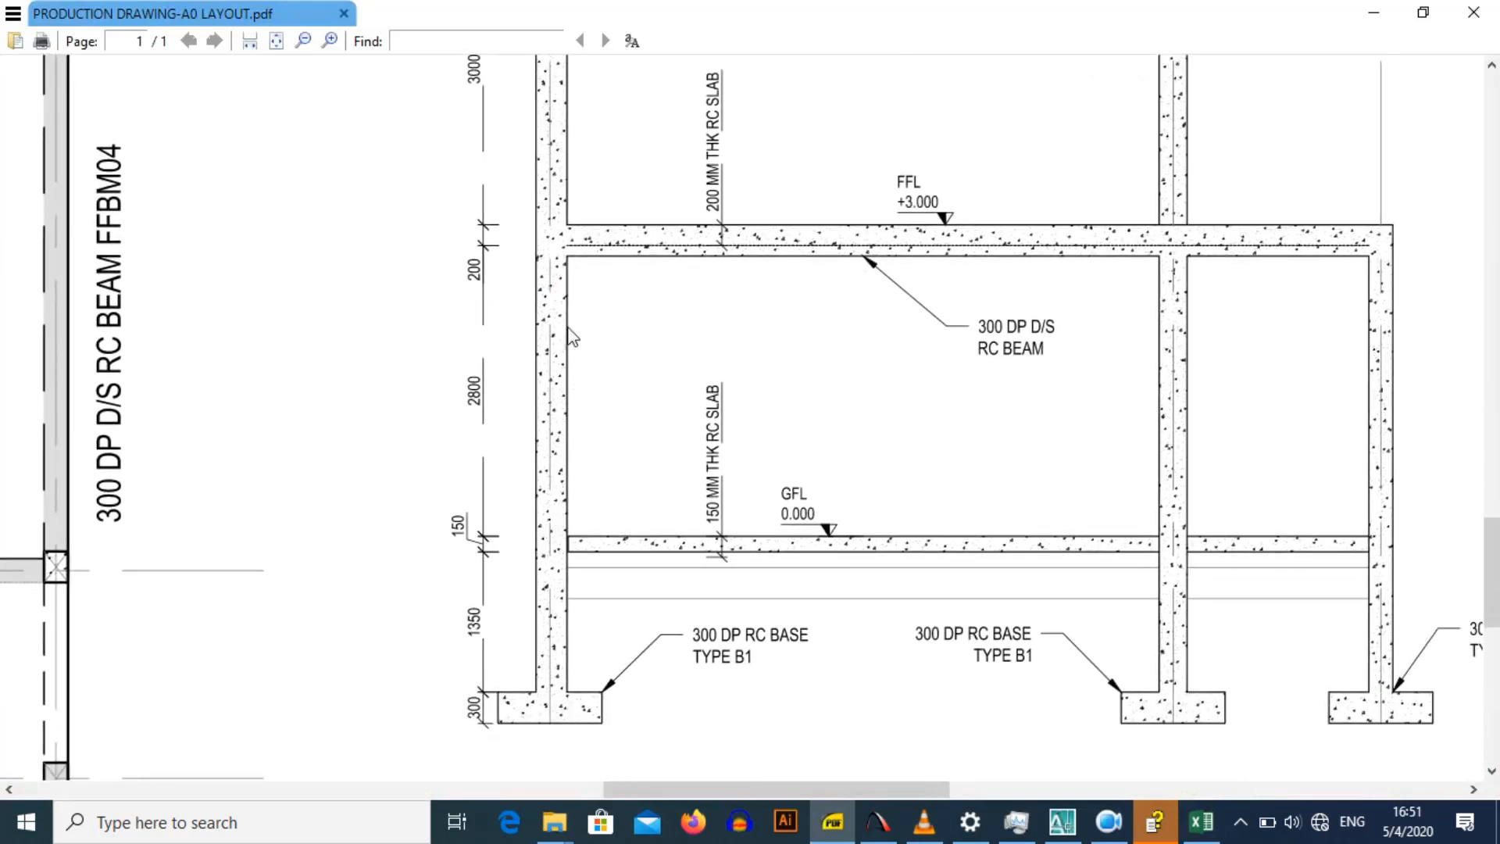
{"action": "left_click", "coordinate": [1374, 11]}
Step: In Excel, set the unequal individual column height to 3 metres in the Columns section
{"action": "left_click", "coordinate": [487, 534]}
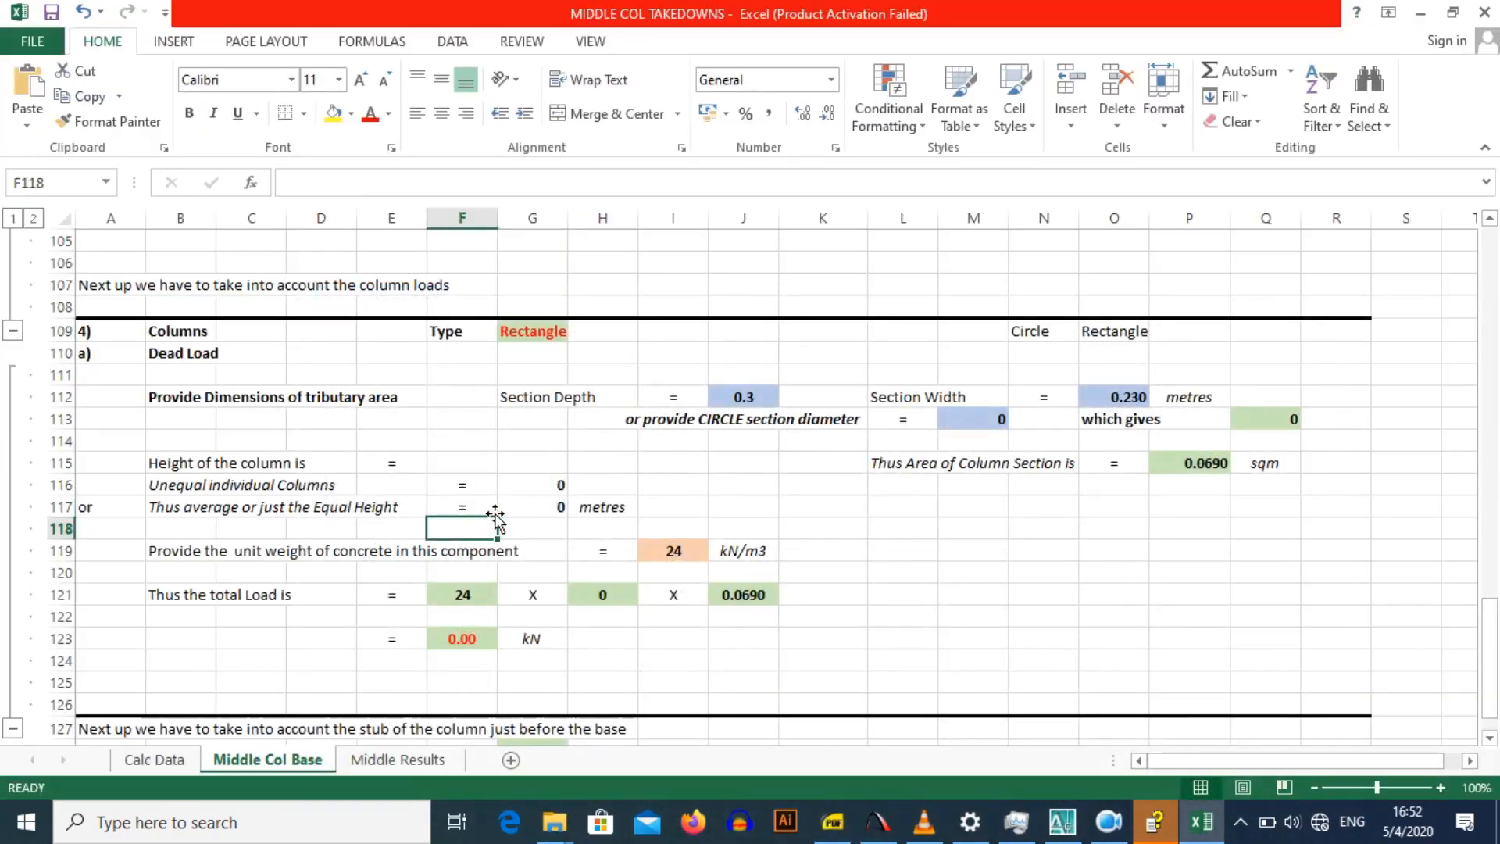
{"action": "left_click", "coordinate": [494, 509]}
{"action": "left_click", "coordinate": [528, 485]}
{"action": "type", "text": "3"}
{"action": "key", "text": "Return"}
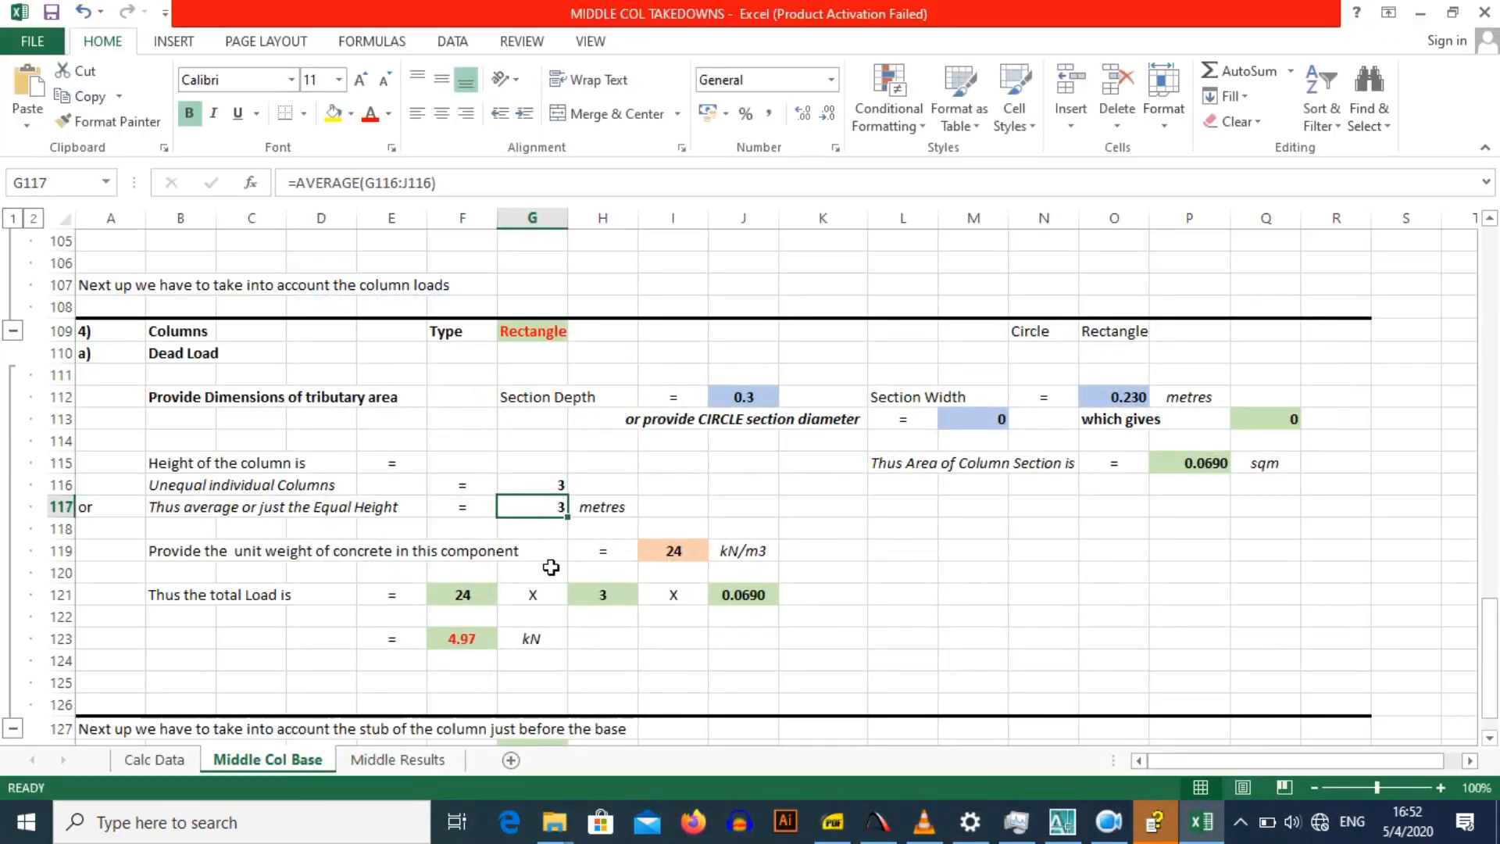
{"action": "left_click", "coordinate": [515, 610]}
Step: Expand the Stub Column dead load section
{"action": "scroll", "coordinate": [513, 610], "scroll_direction": "down", "scroll_amount": 3}
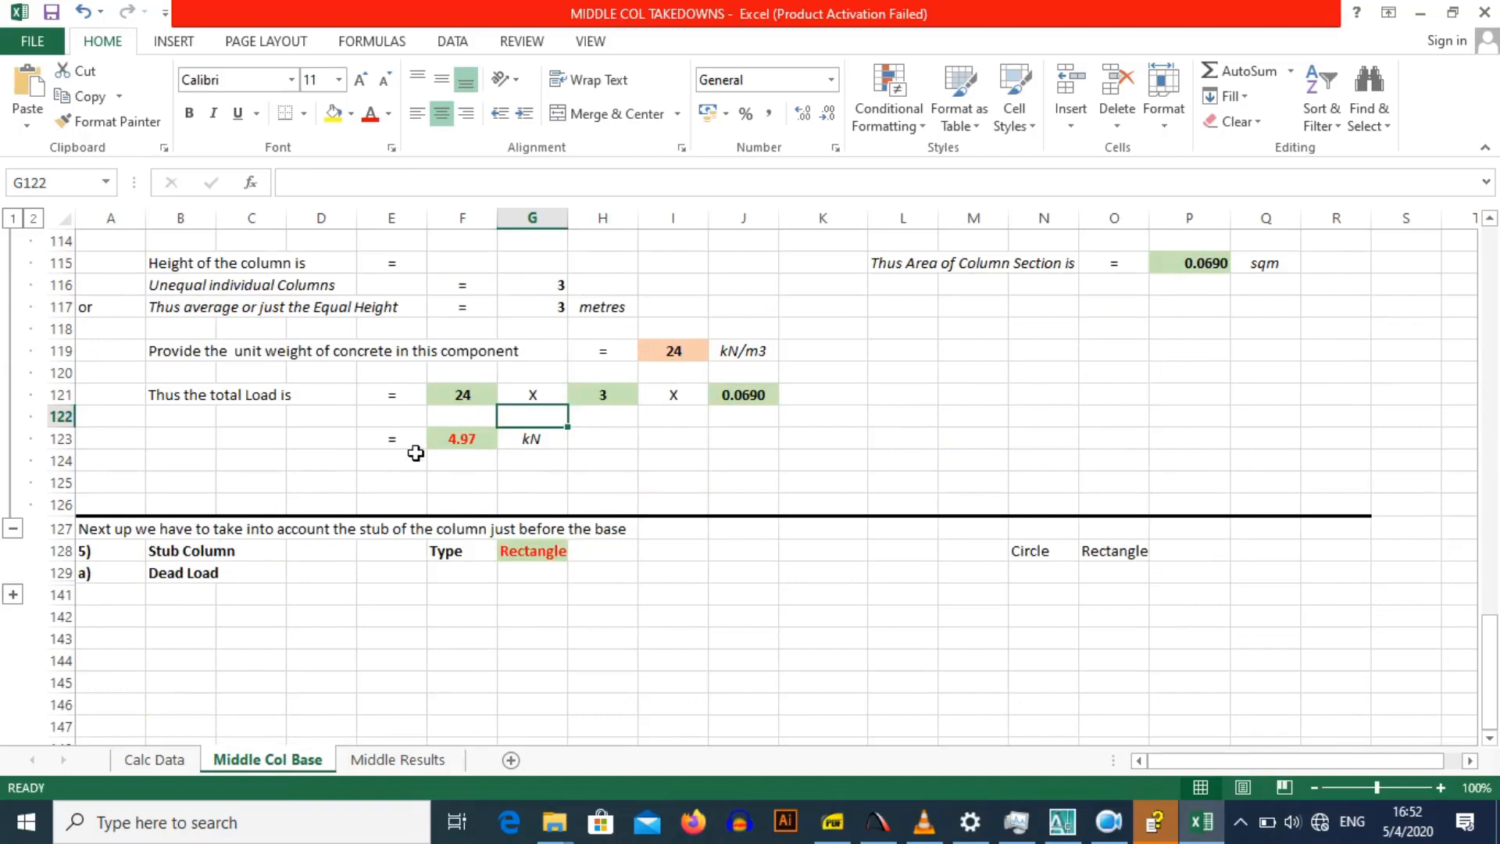
{"action": "left_click", "coordinate": [12, 594]}
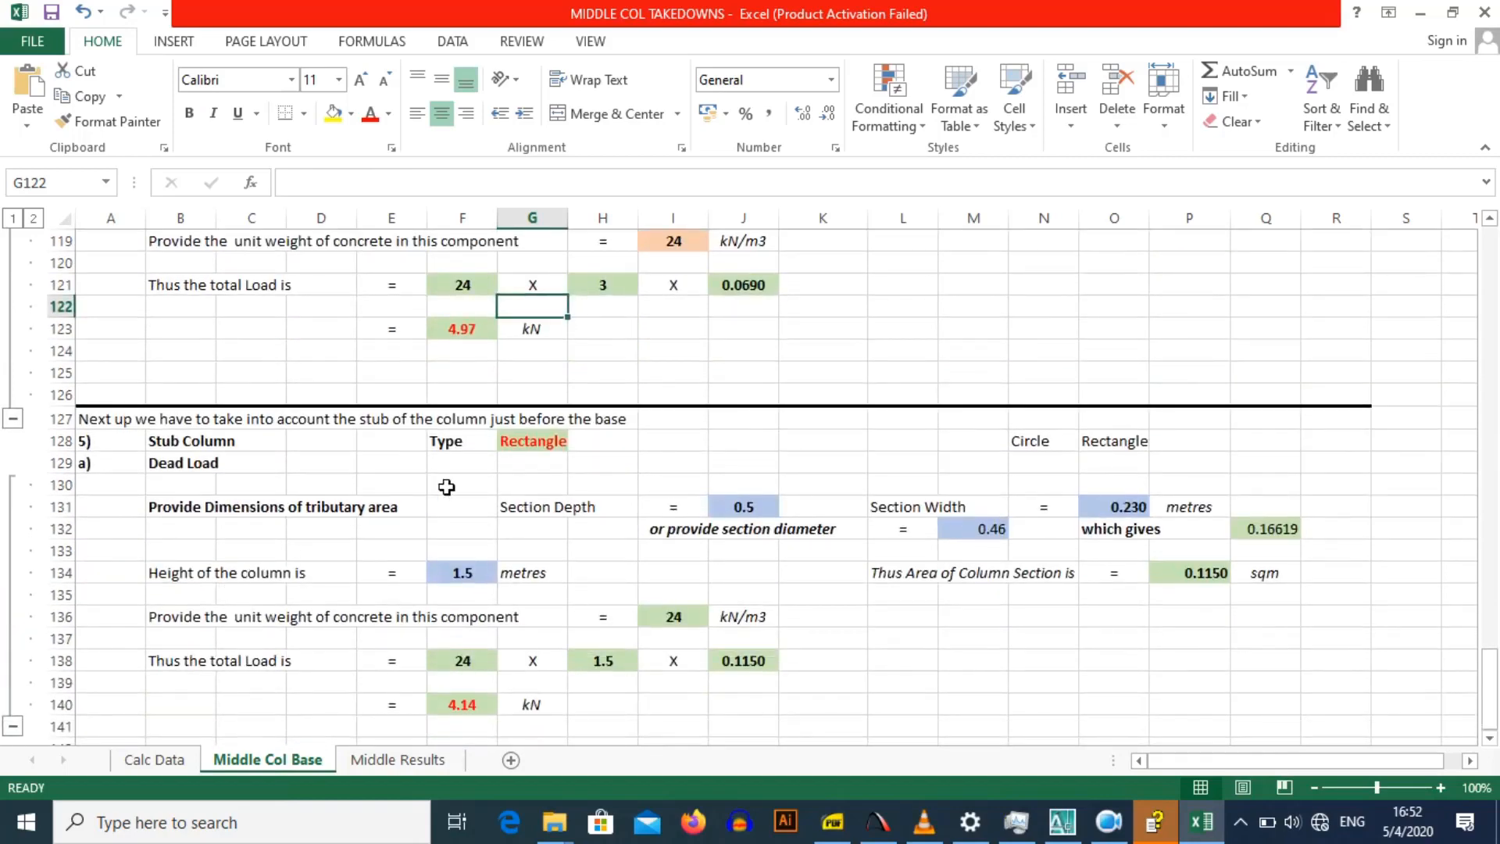
{"action": "left_click", "coordinate": [447, 484]}
Step: Try the Circle option for the stub column type and set it back to Rectangle
{"action": "left_click", "coordinate": [531, 441]}
{"action": "left_click", "coordinate": [577, 440]}
{"action": "left_click", "coordinate": [570, 457]}
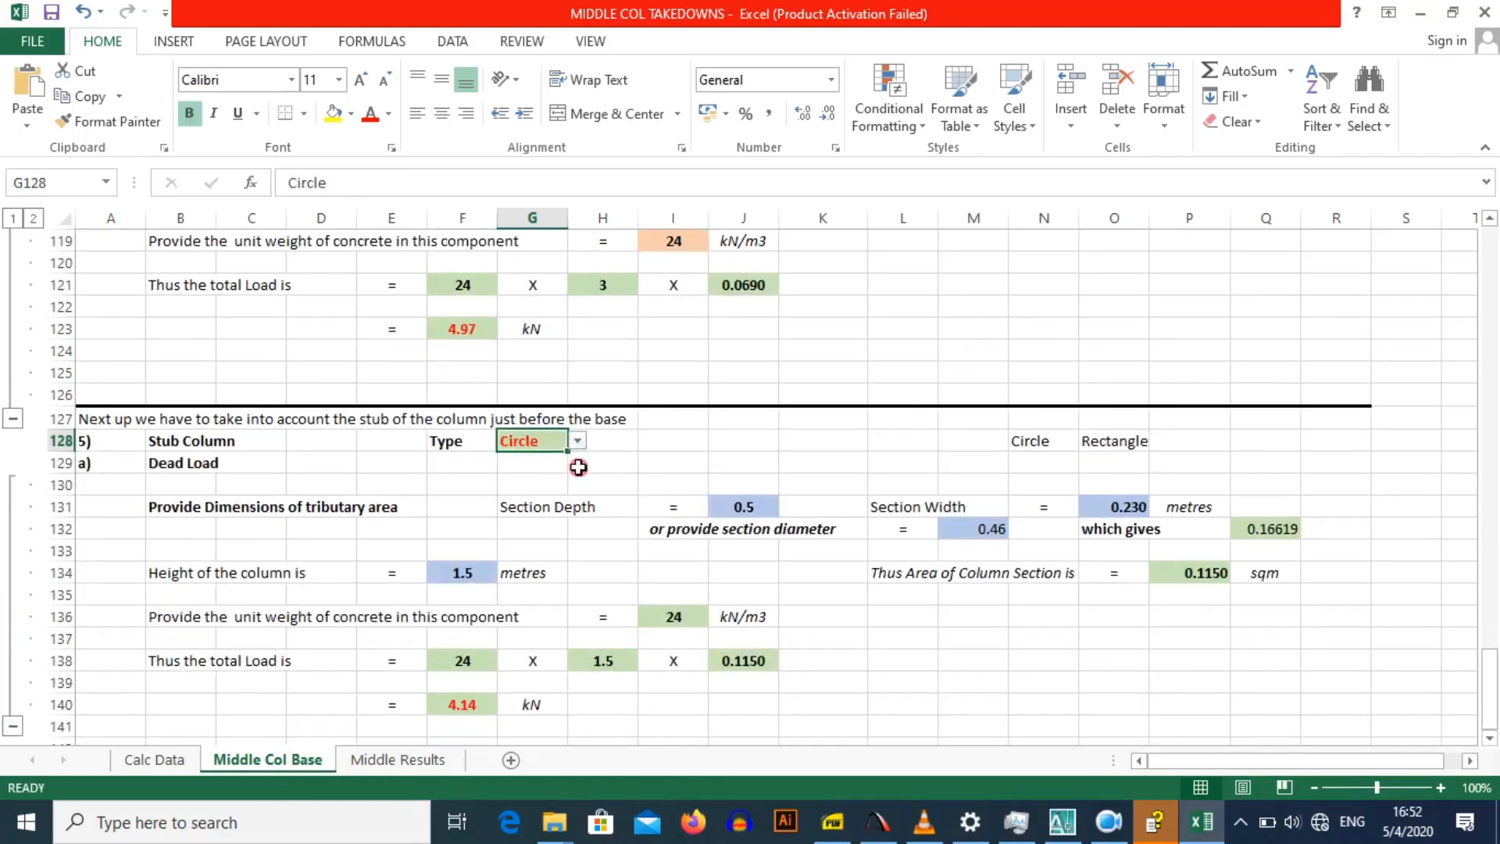
{"action": "left_click", "coordinate": [580, 439]}
{"action": "left_click", "coordinate": [579, 476]}
Step: Set the stub column's section depth to 0.3 metres
{"action": "scroll", "coordinate": [555, 524], "scroll_direction": "down", "scroll_amount": 1}
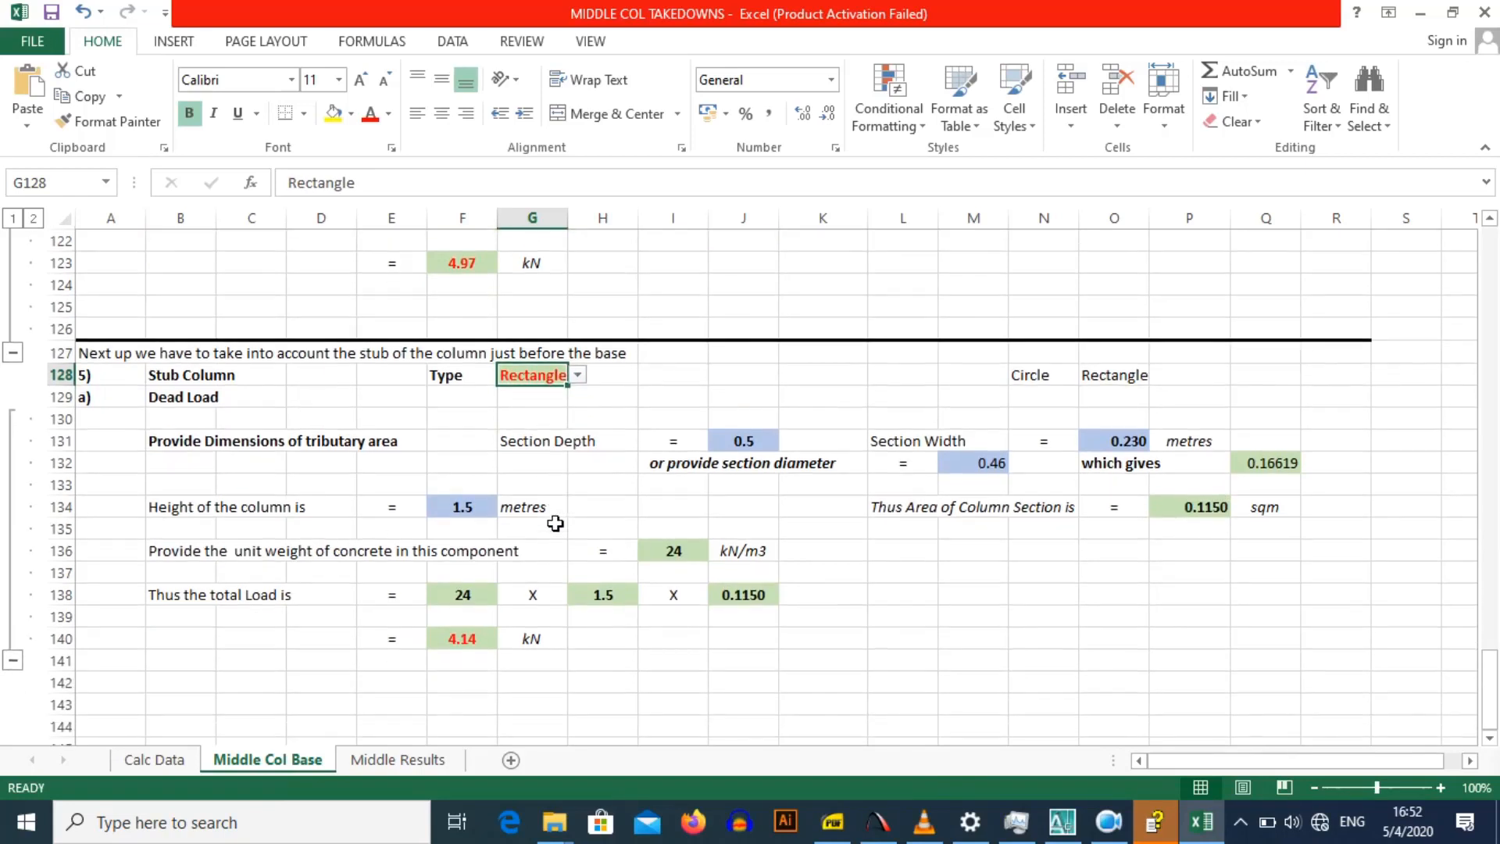
{"action": "left_click", "coordinate": [741, 441]}
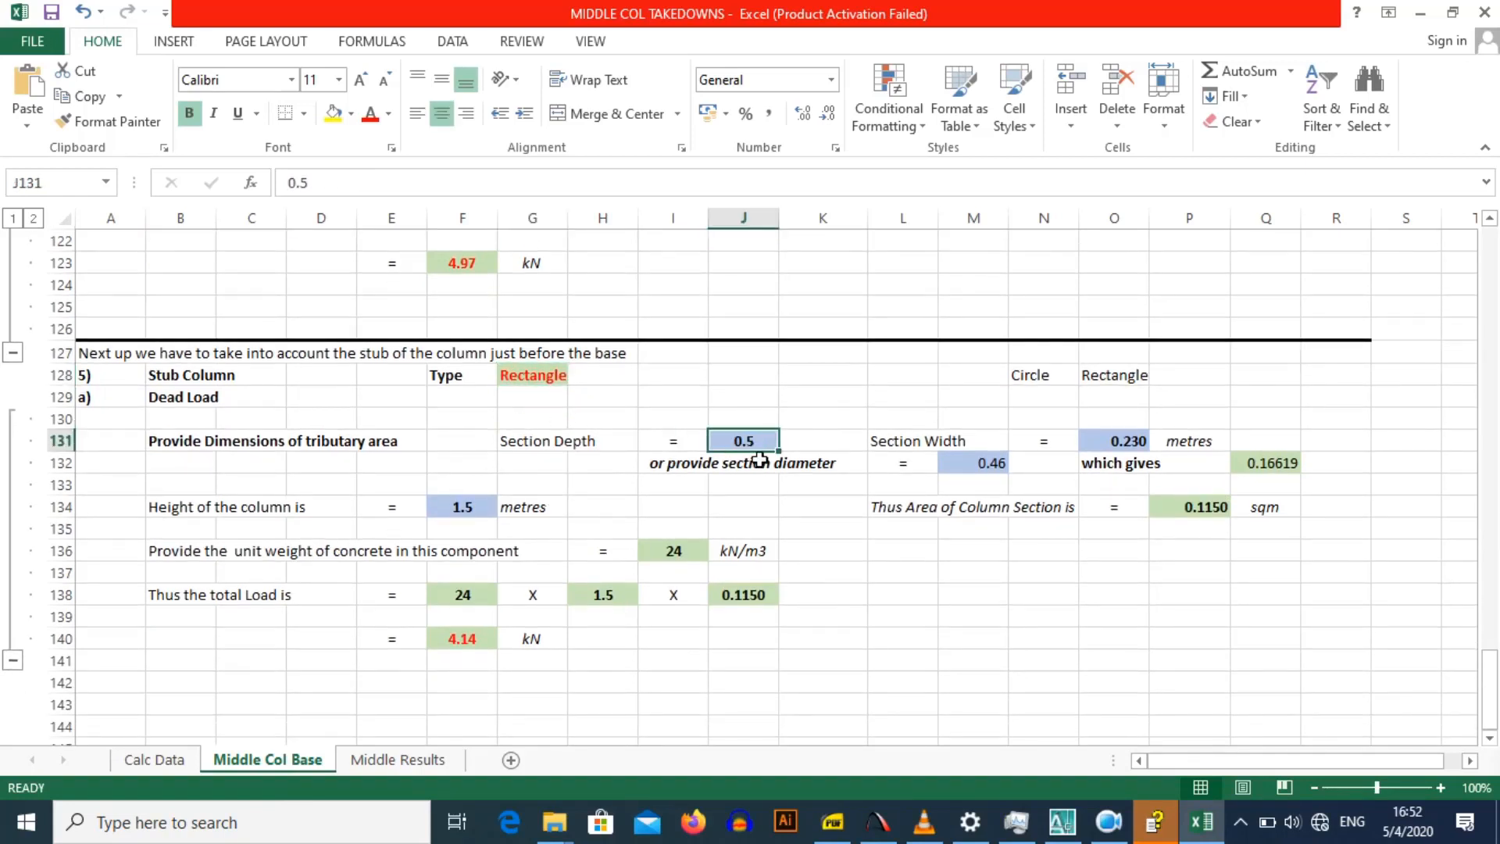
{"action": "type", "text": "0.3"}
{"action": "left_click", "coordinate": [758, 511]}
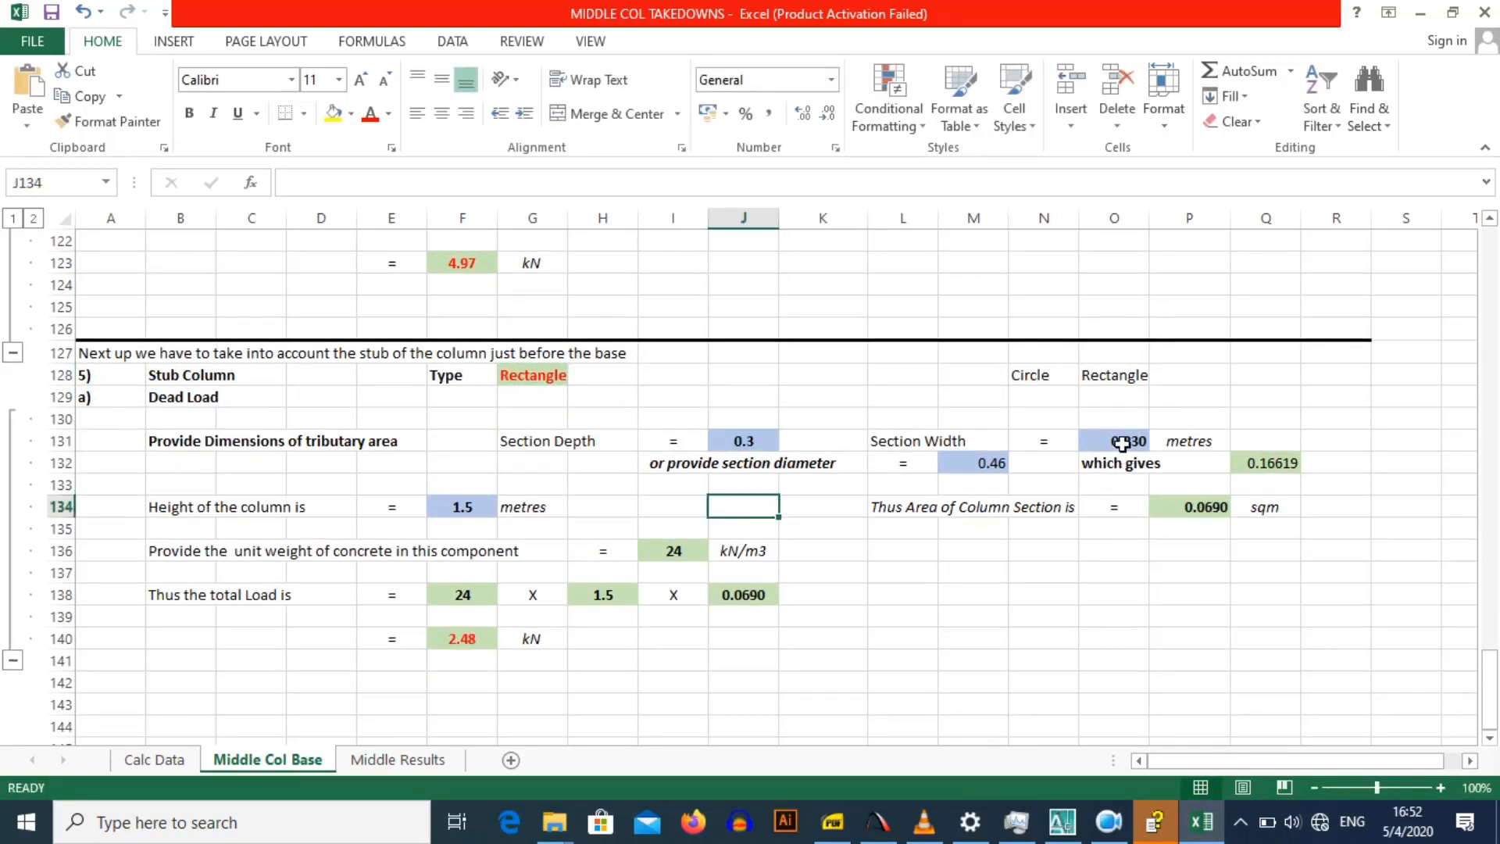
{"action": "left_click", "coordinate": [905, 547]}
{"action": "left_click", "coordinate": [654, 528]}
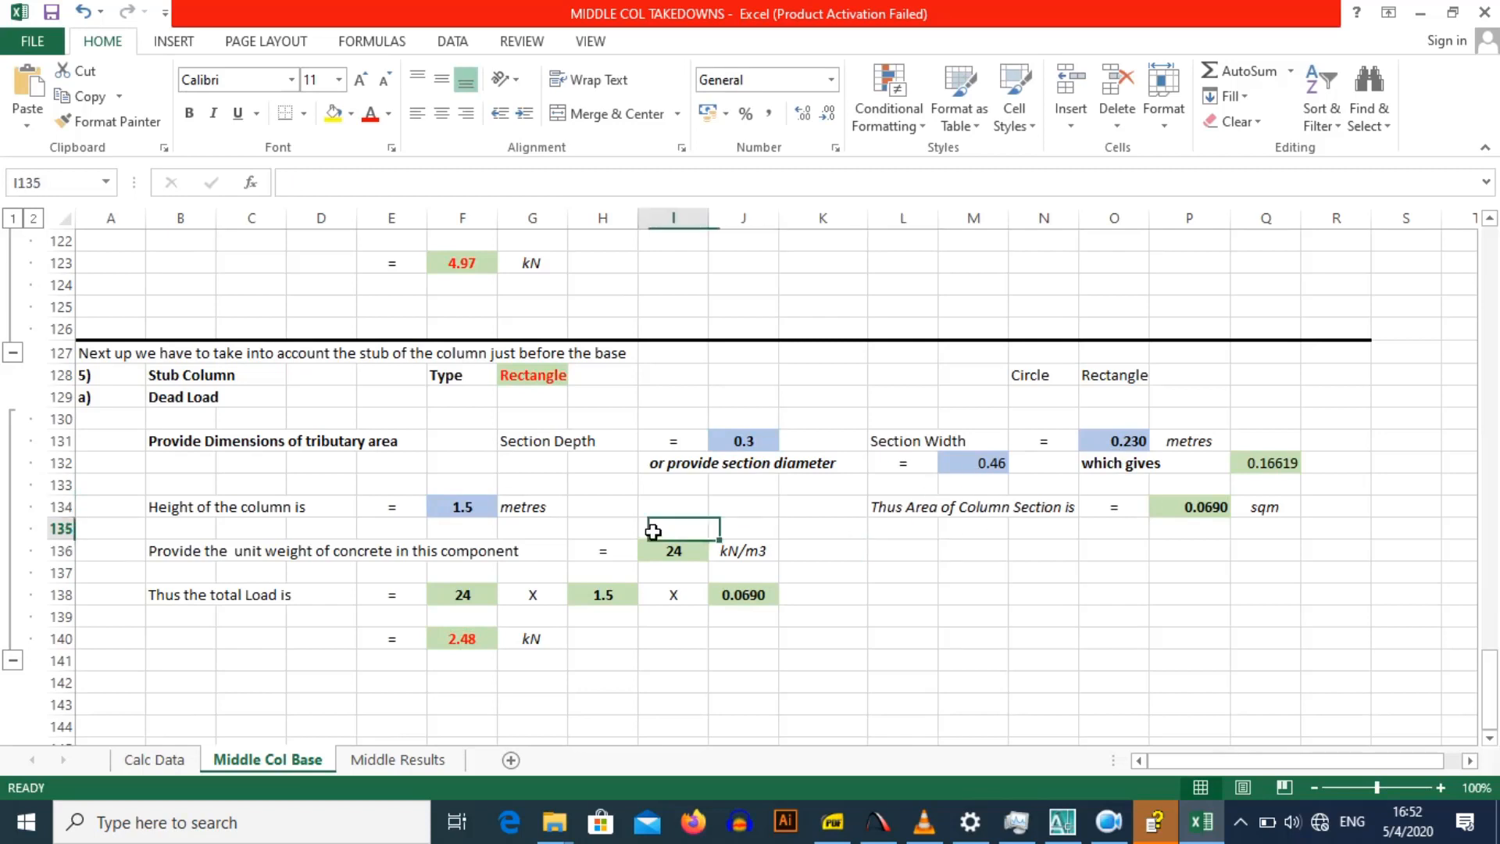
Step: Compare the stub column's height with the ground slab and base levels in the production drawing PDF's section
{"action": "left_click", "coordinate": [656, 551]}
{"action": "left_click", "coordinate": [472, 506]}
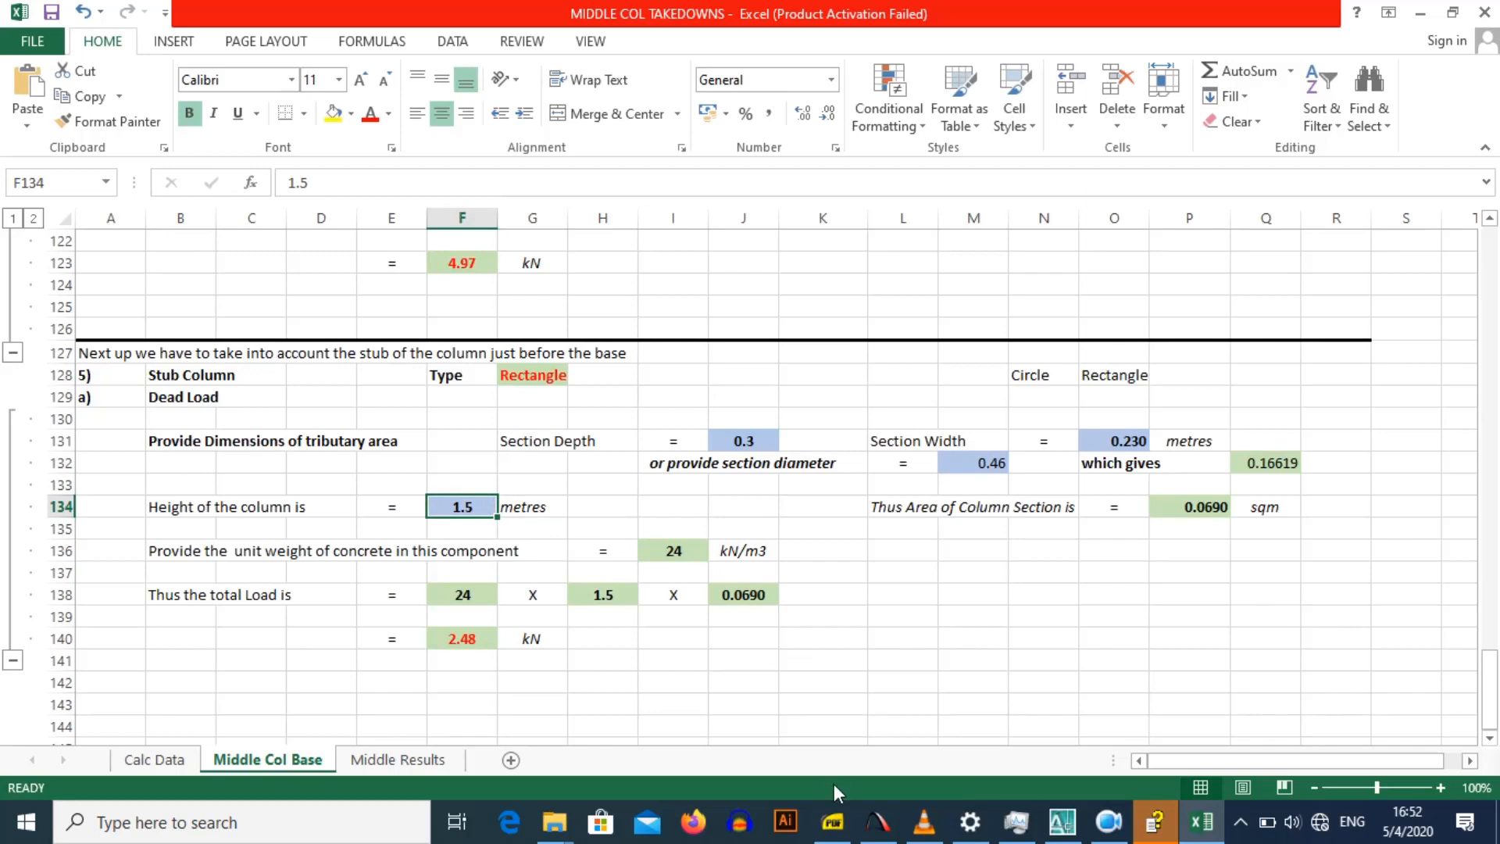
{"action": "left_click", "coordinate": [834, 822]}
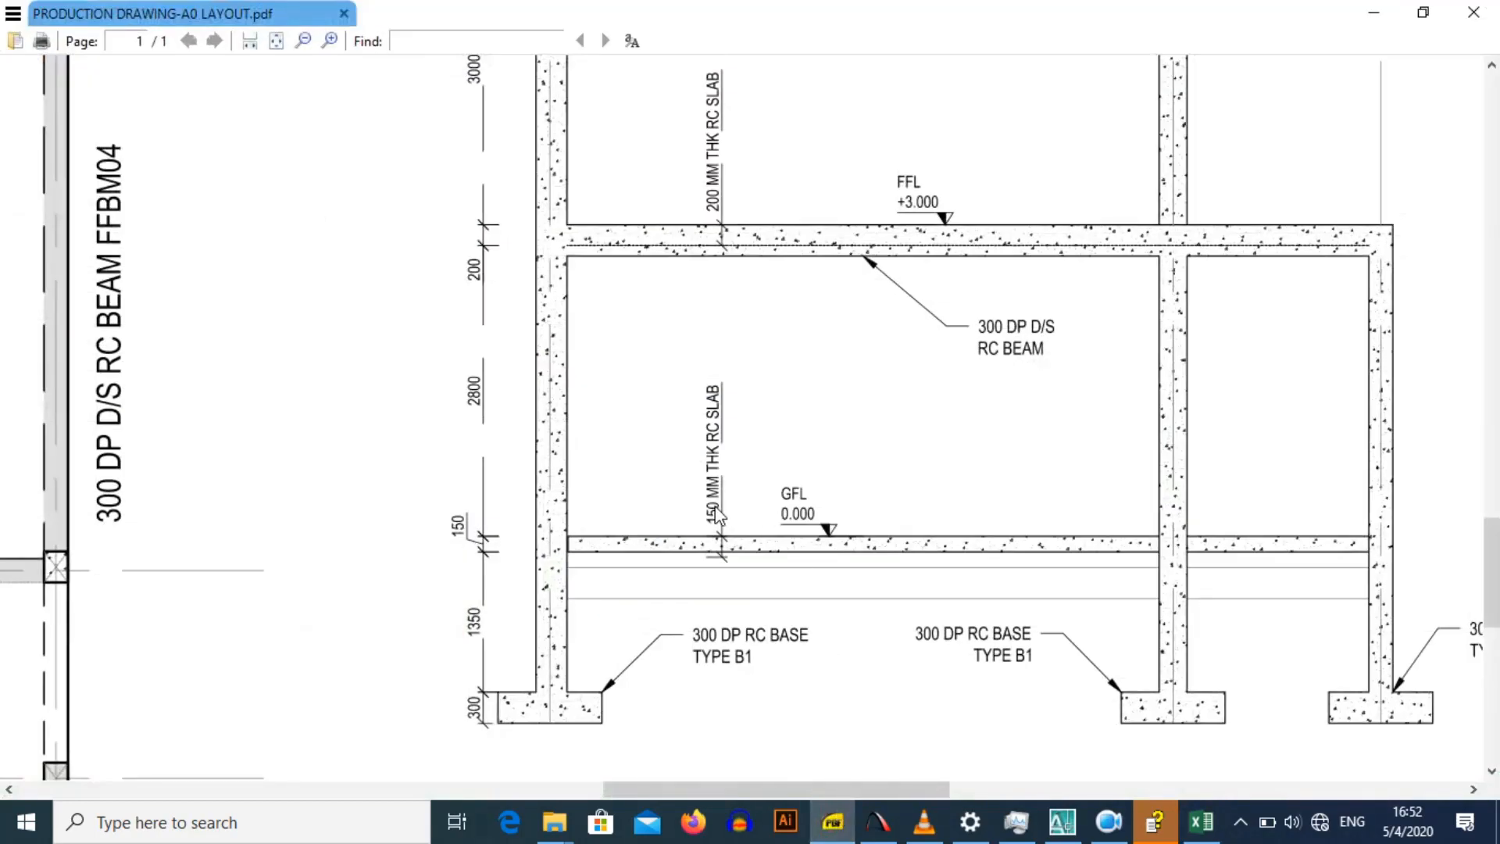
{"action": "left_click", "coordinate": [1368, 17]}
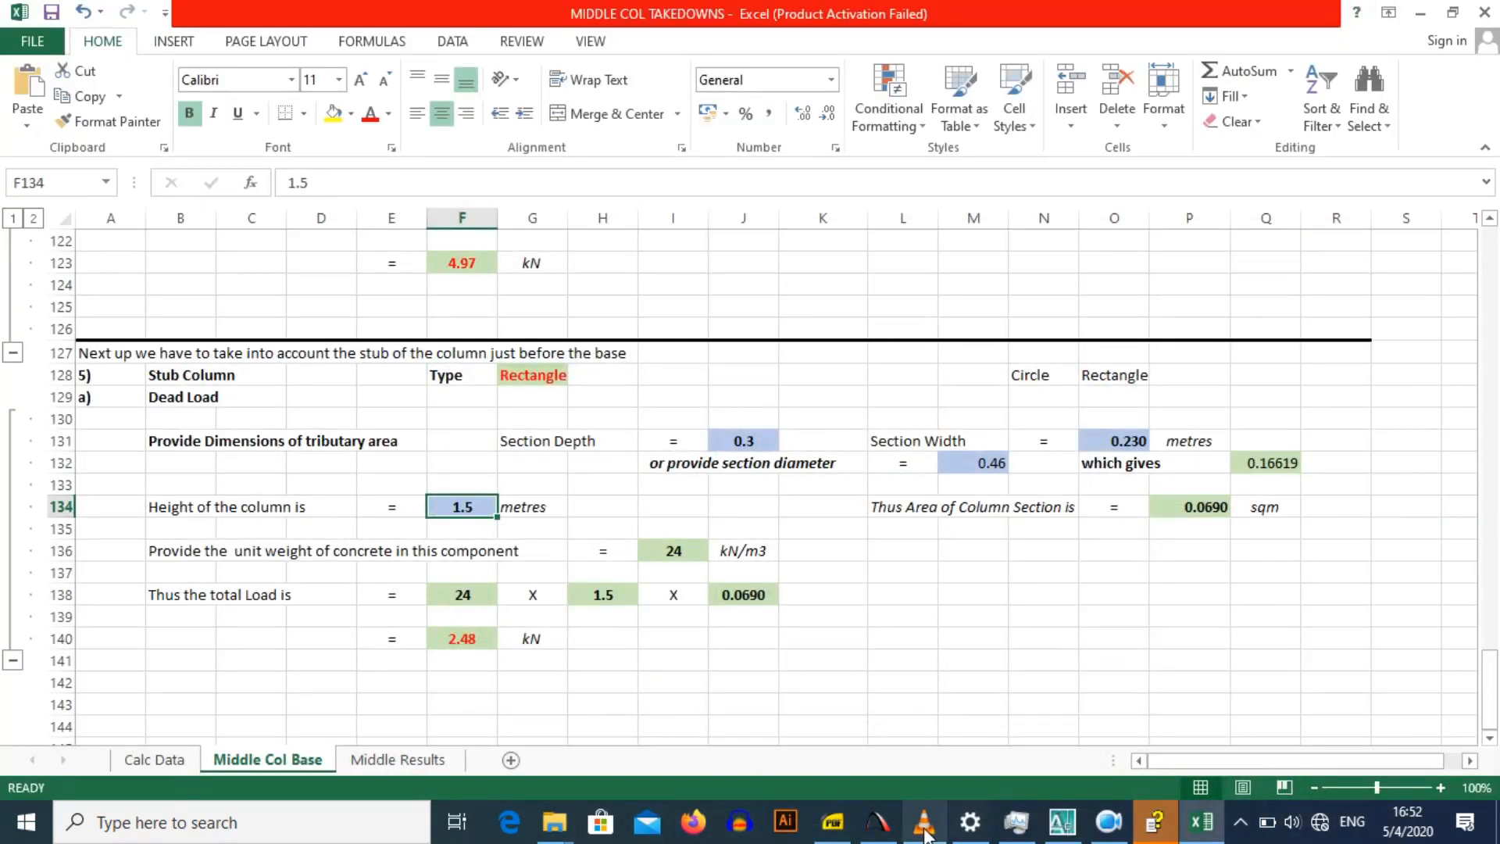
Step: Switch to AutoCAD and open "2007 format PRODUCTION DRAWING" from the STRUCTURAL LAYOUTS folder, accepting the proxy notice and maximizing the drawing
{"action": "left_click", "coordinate": [1062, 822]}
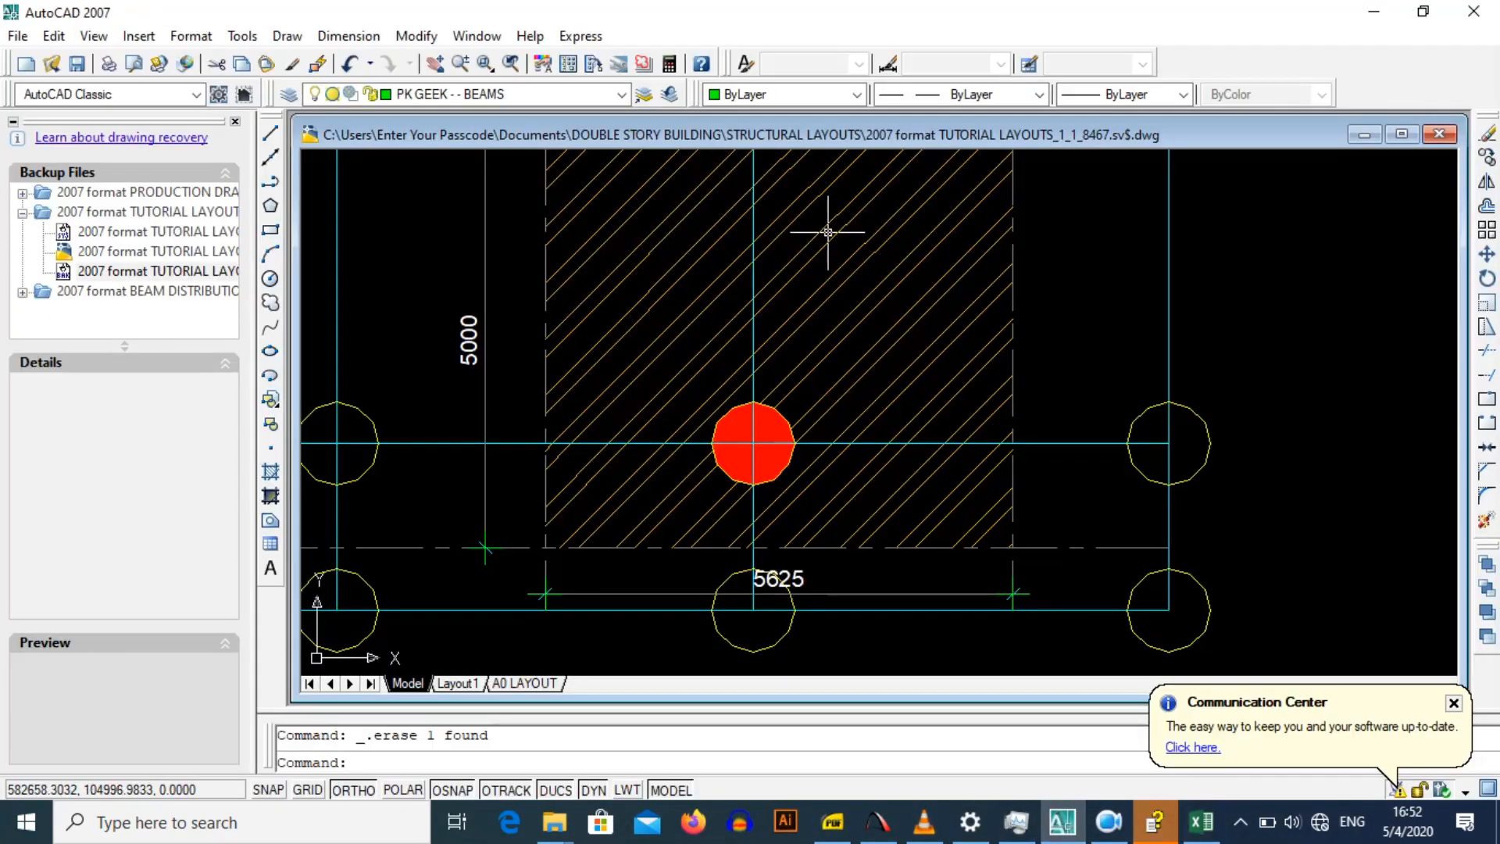
{"action": "left_click", "coordinate": [477, 36]}
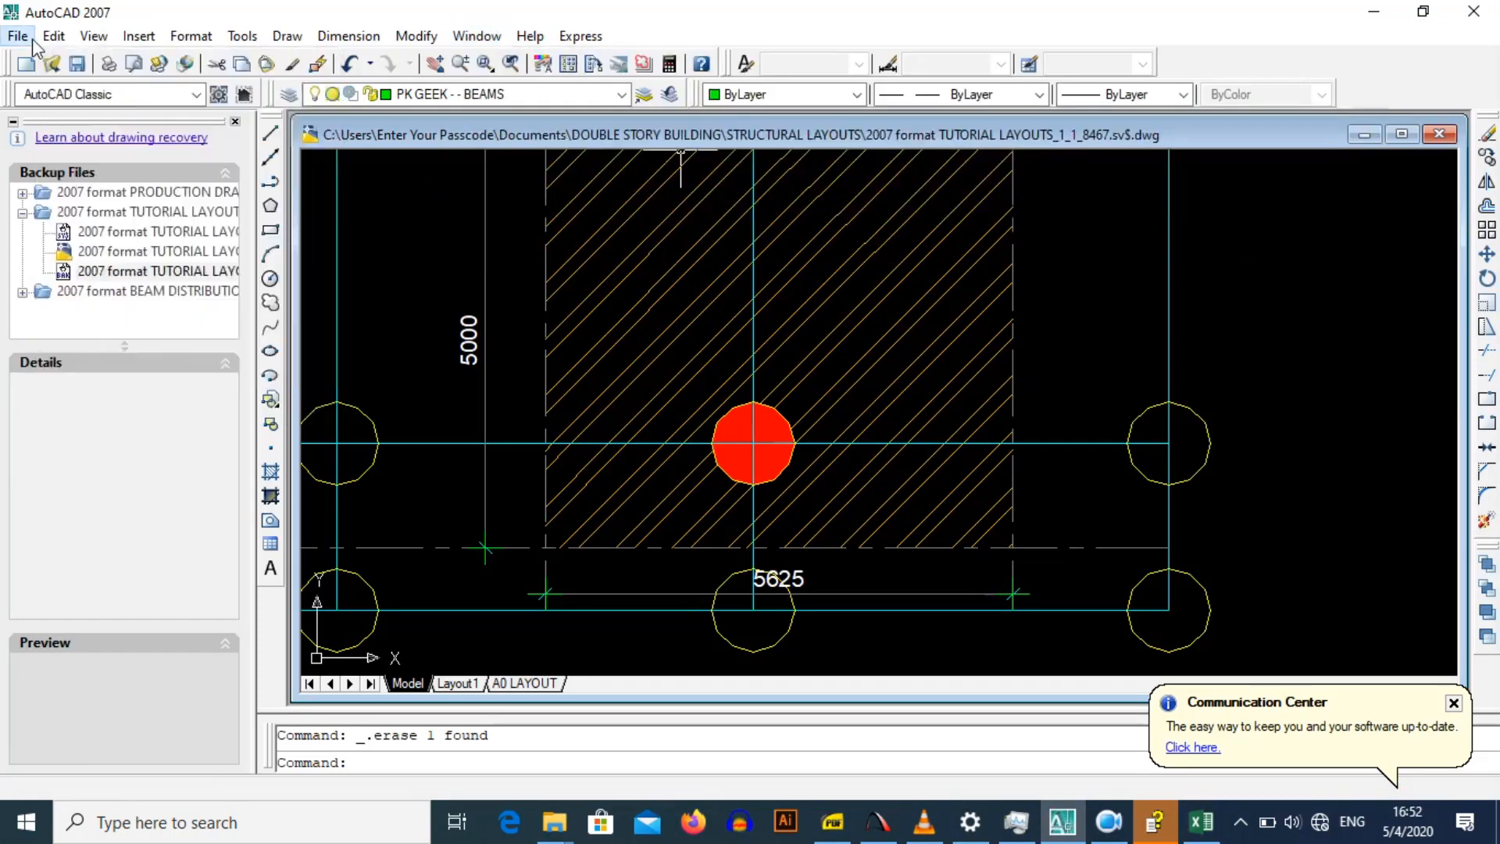
{"action": "left_click", "coordinate": [18, 36]}
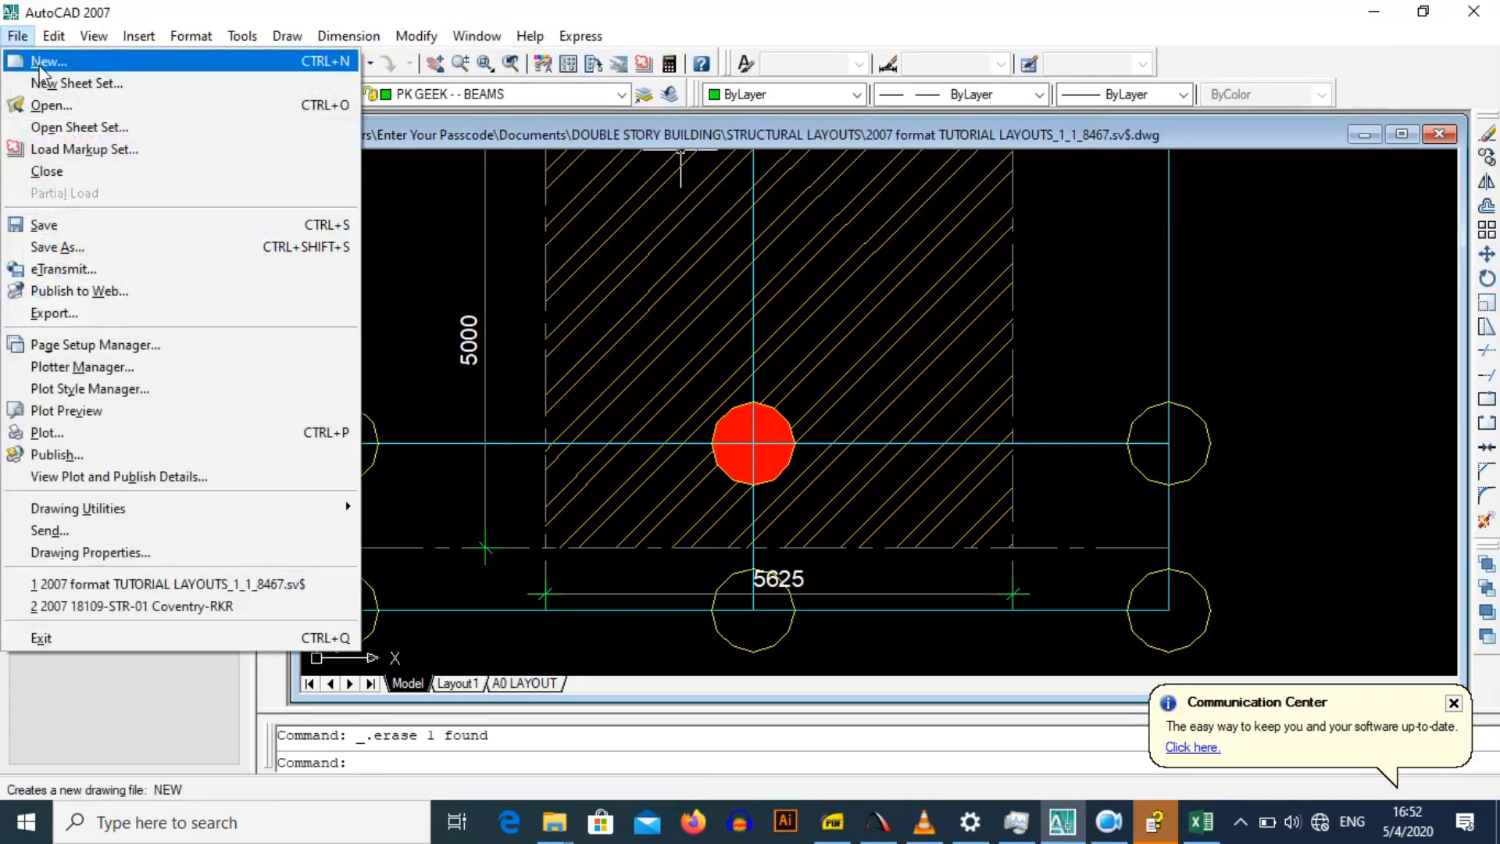
{"action": "left_click", "coordinate": [49, 105]}
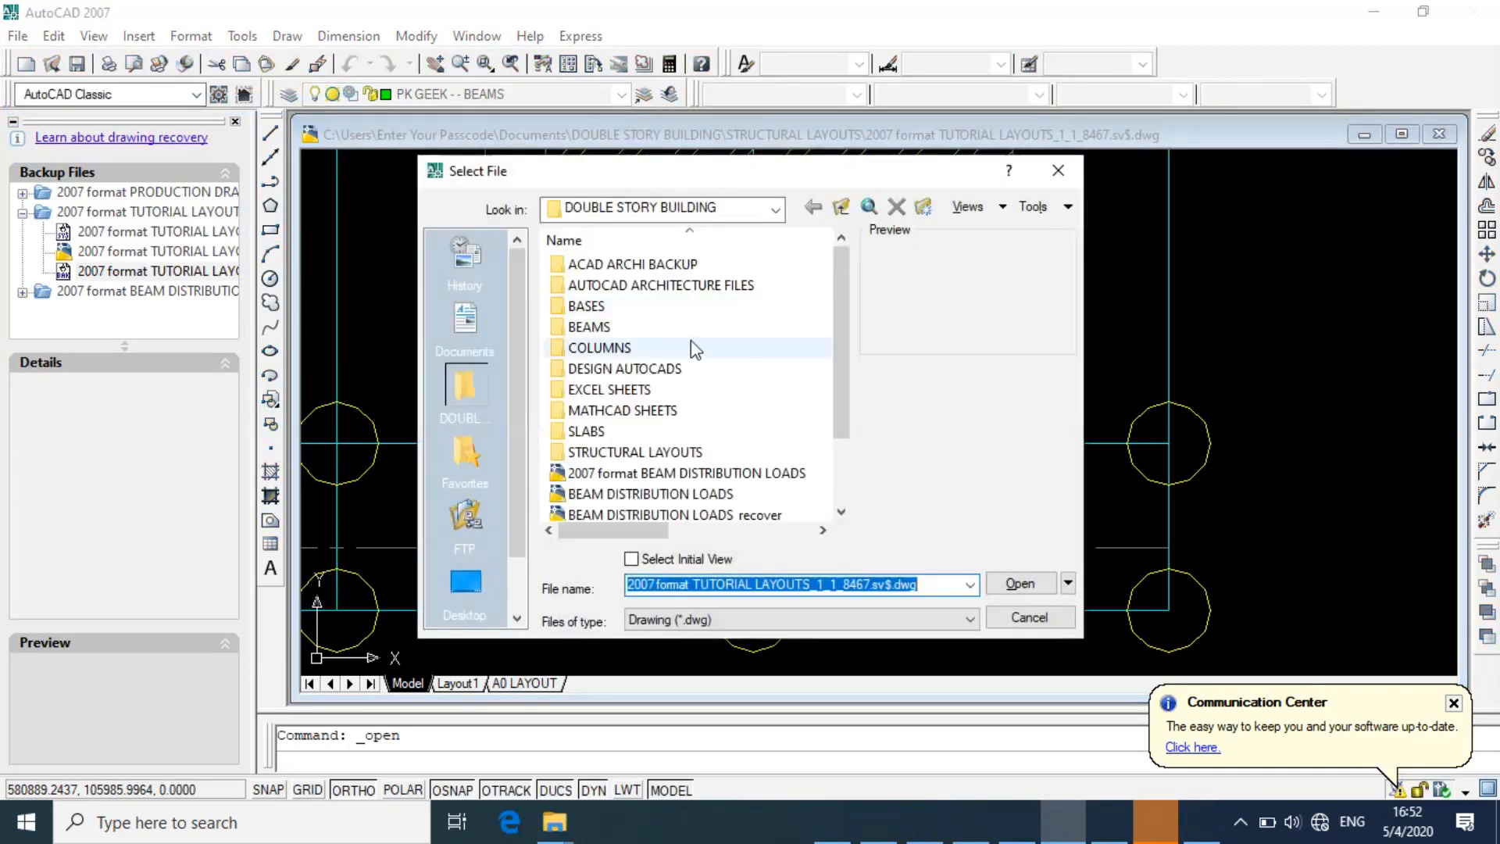
{"action": "double_click", "coordinate": [629, 451]}
{"action": "left_click", "coordinate": [682, 289]}
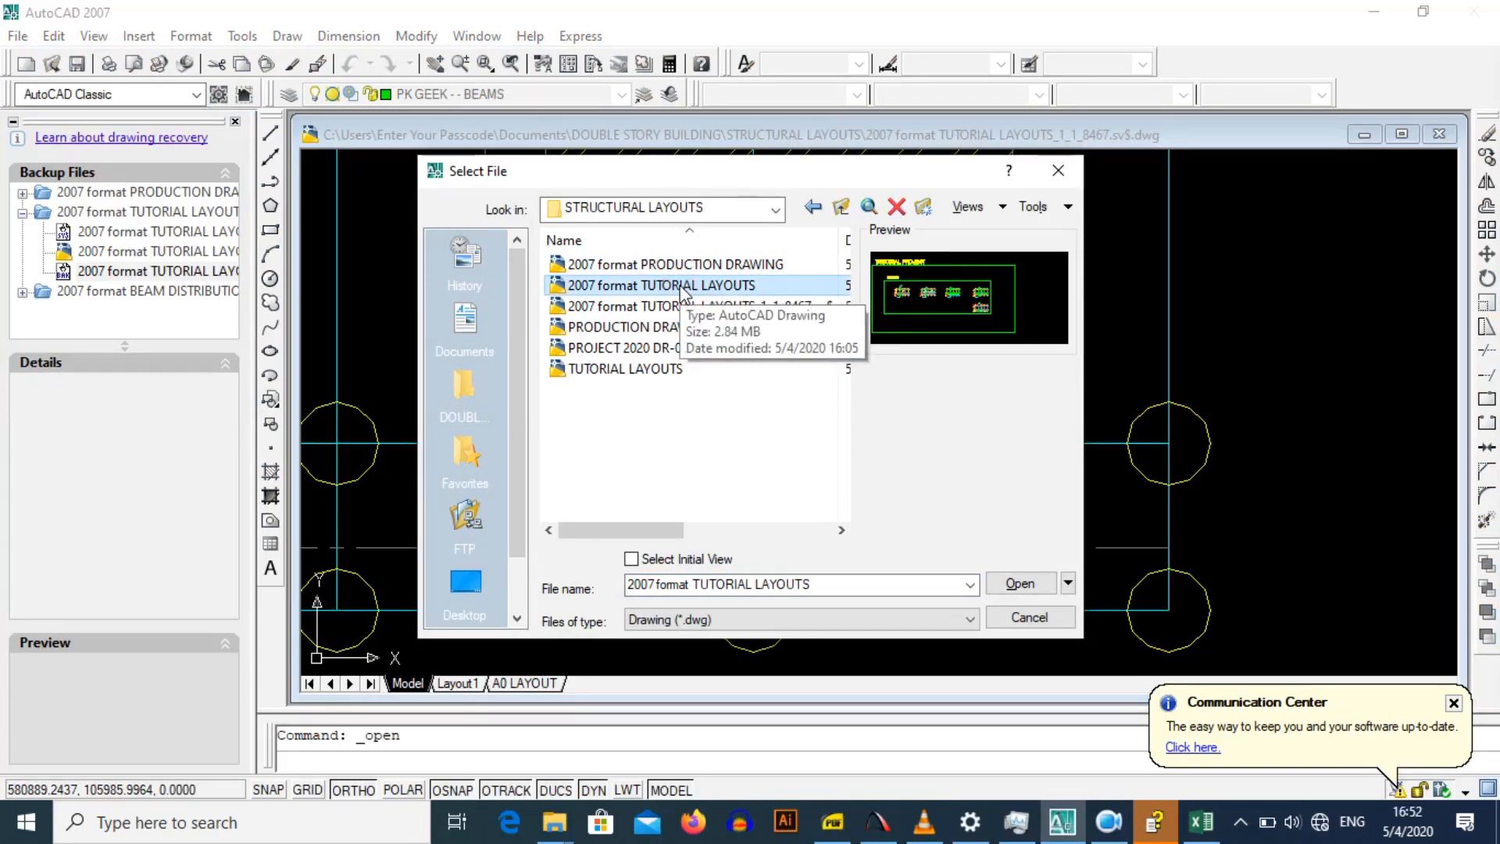
{"action": "left_click", "coordinate": [682, 306]}
{"action": "left_click", "coordinate": [688, 264]}
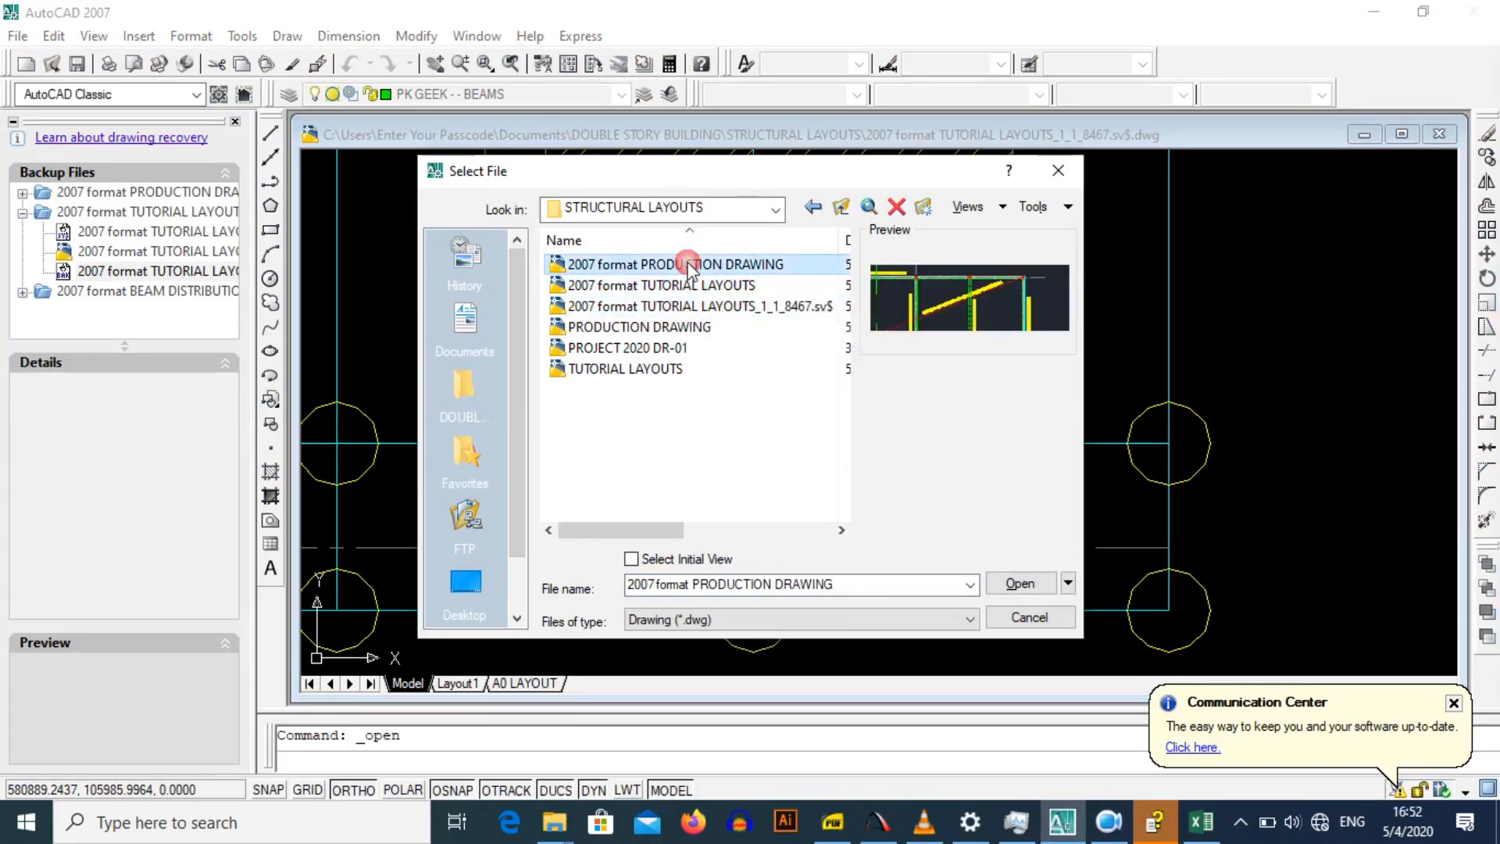
{"action": "left_click", "coordinate": [1019, 583]}
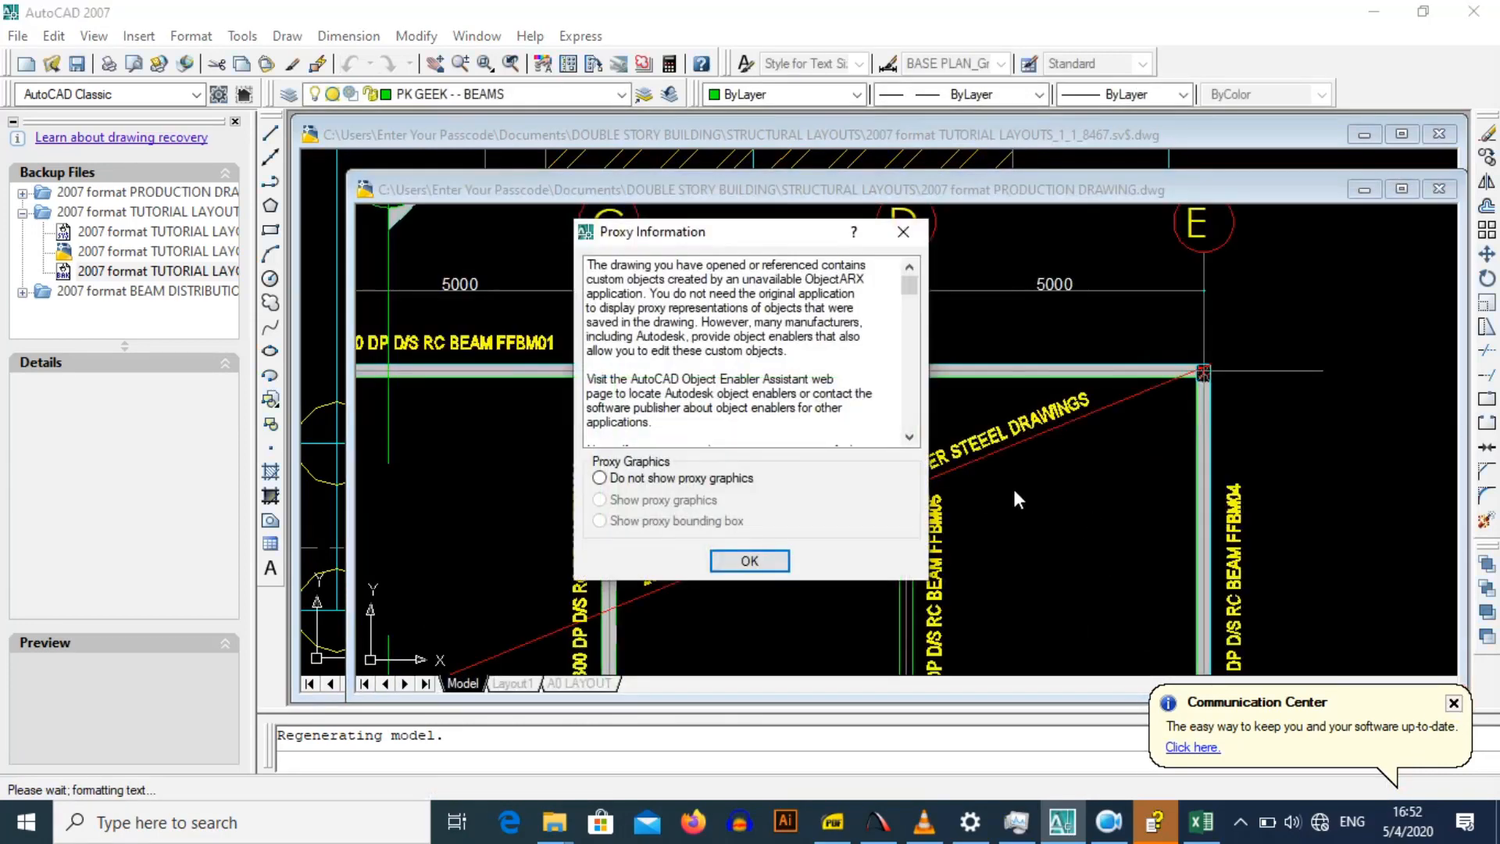
{"action": "left_click", "coordinate": [750, 561]}
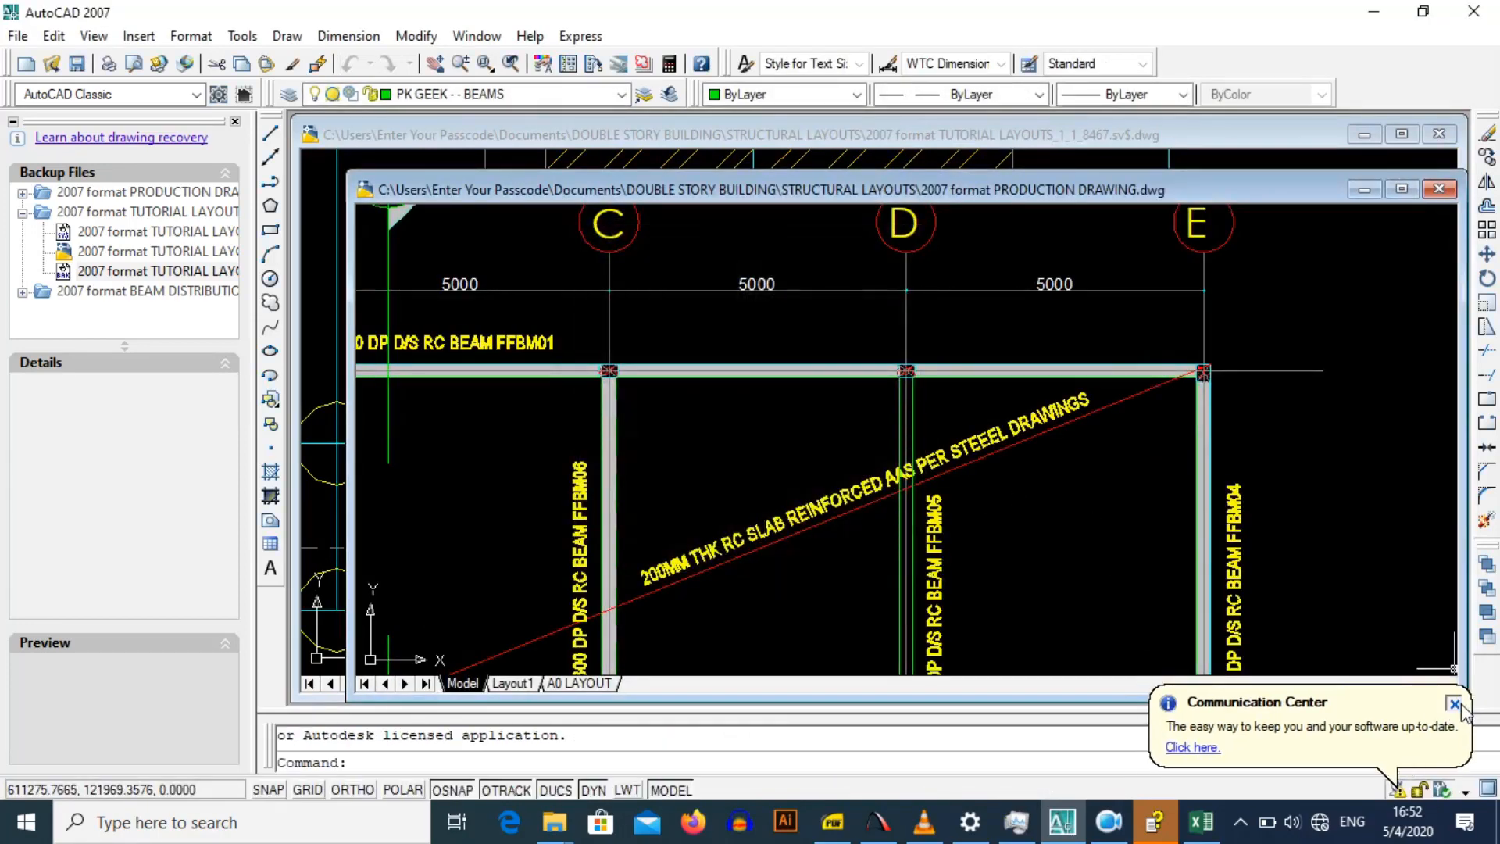
{"action": "left_click", "coordinate": [1402, 190]}
Step: Add a vertical linear dimension in Section A-A from the ground slab's top to the first base's top, placed outside the existing dimensions
{"action": "scroll", "coordinate": [879, 399], "scroll_direction": "down", "scroll_amount": 8}
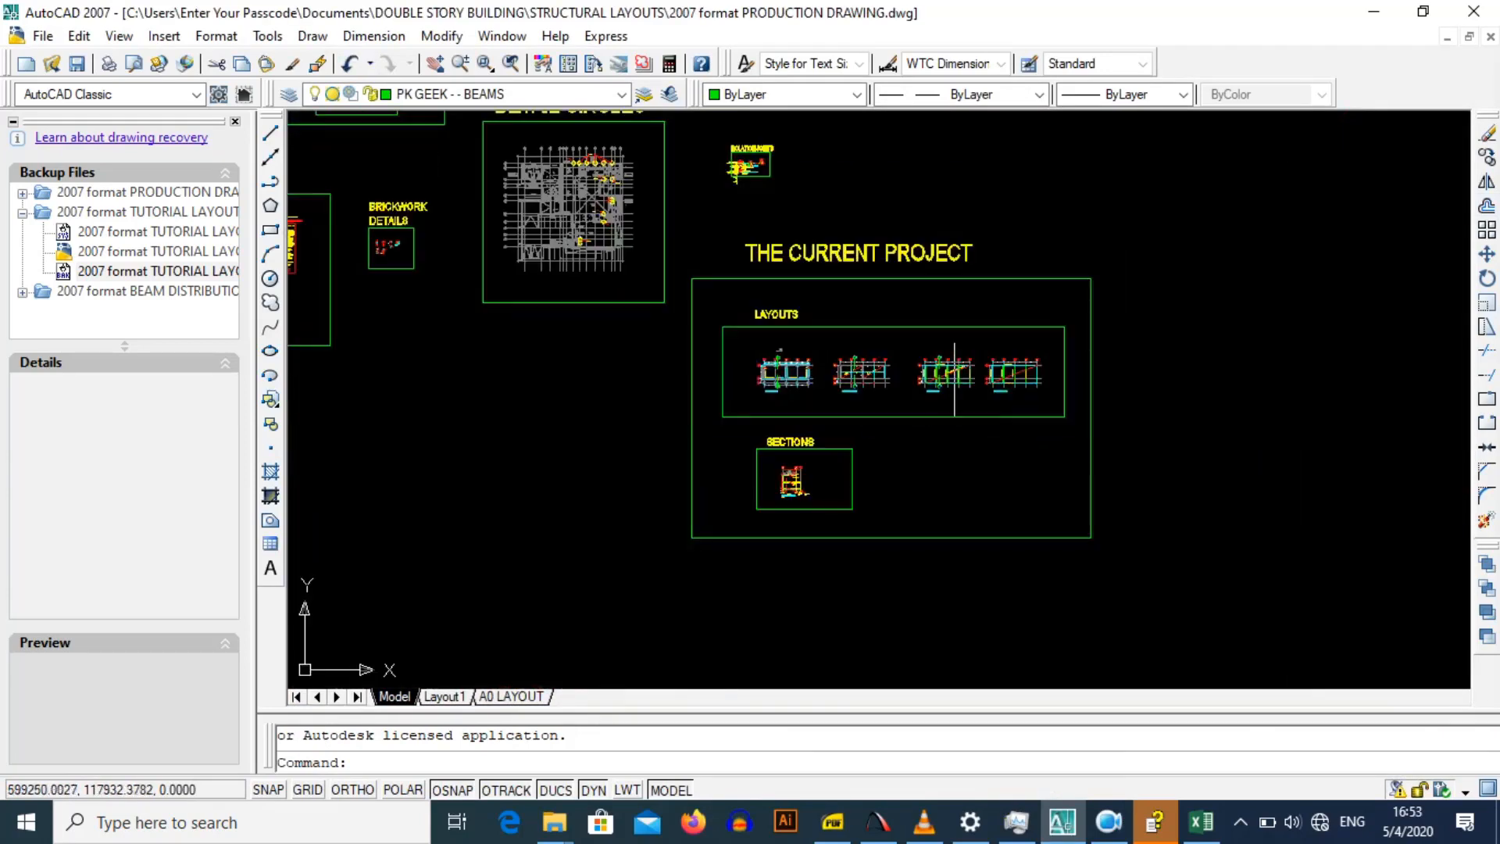
{"action": "scroll", "coordinate": [807, 316], "scroll_direction": "up", "scroll_amount": 10}
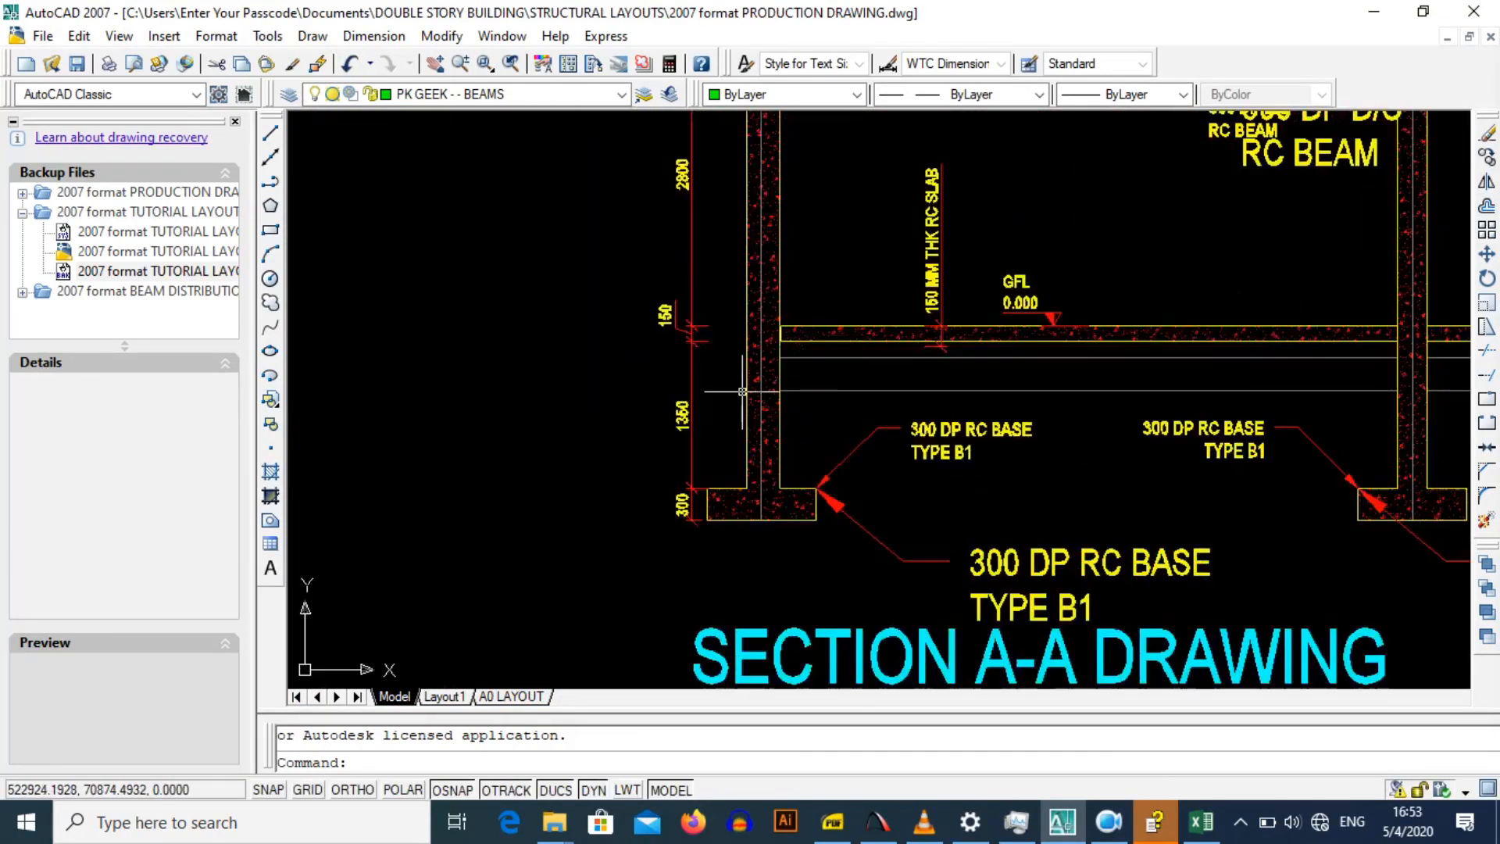
{"action": "scroll", "coordinate": [807, 317], "scroll_direction": "up", "scroll_amount": 2}
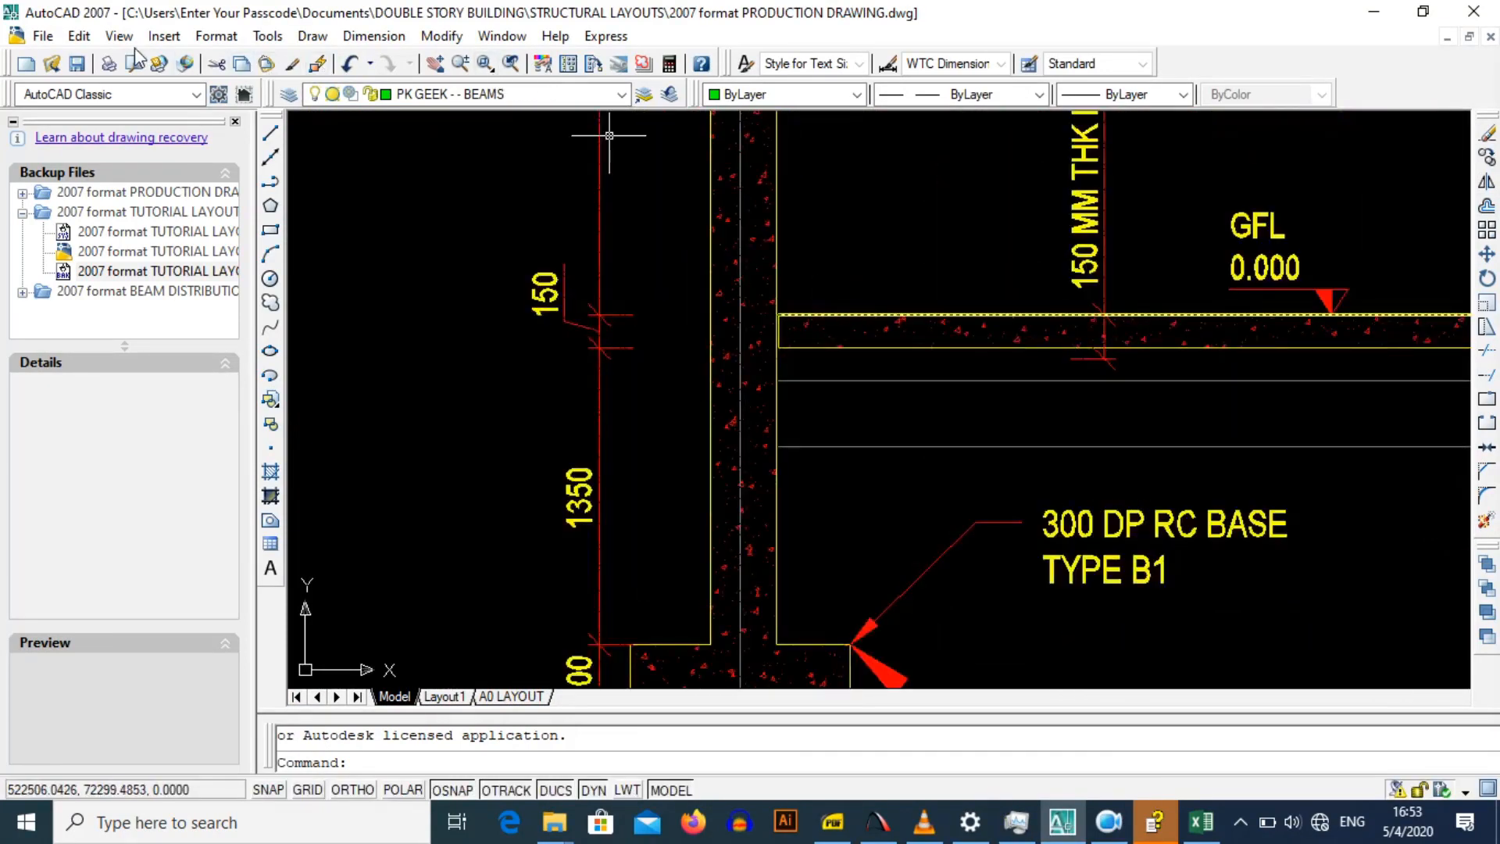
{"action": "left_click", "coordinate": [52, 43]}
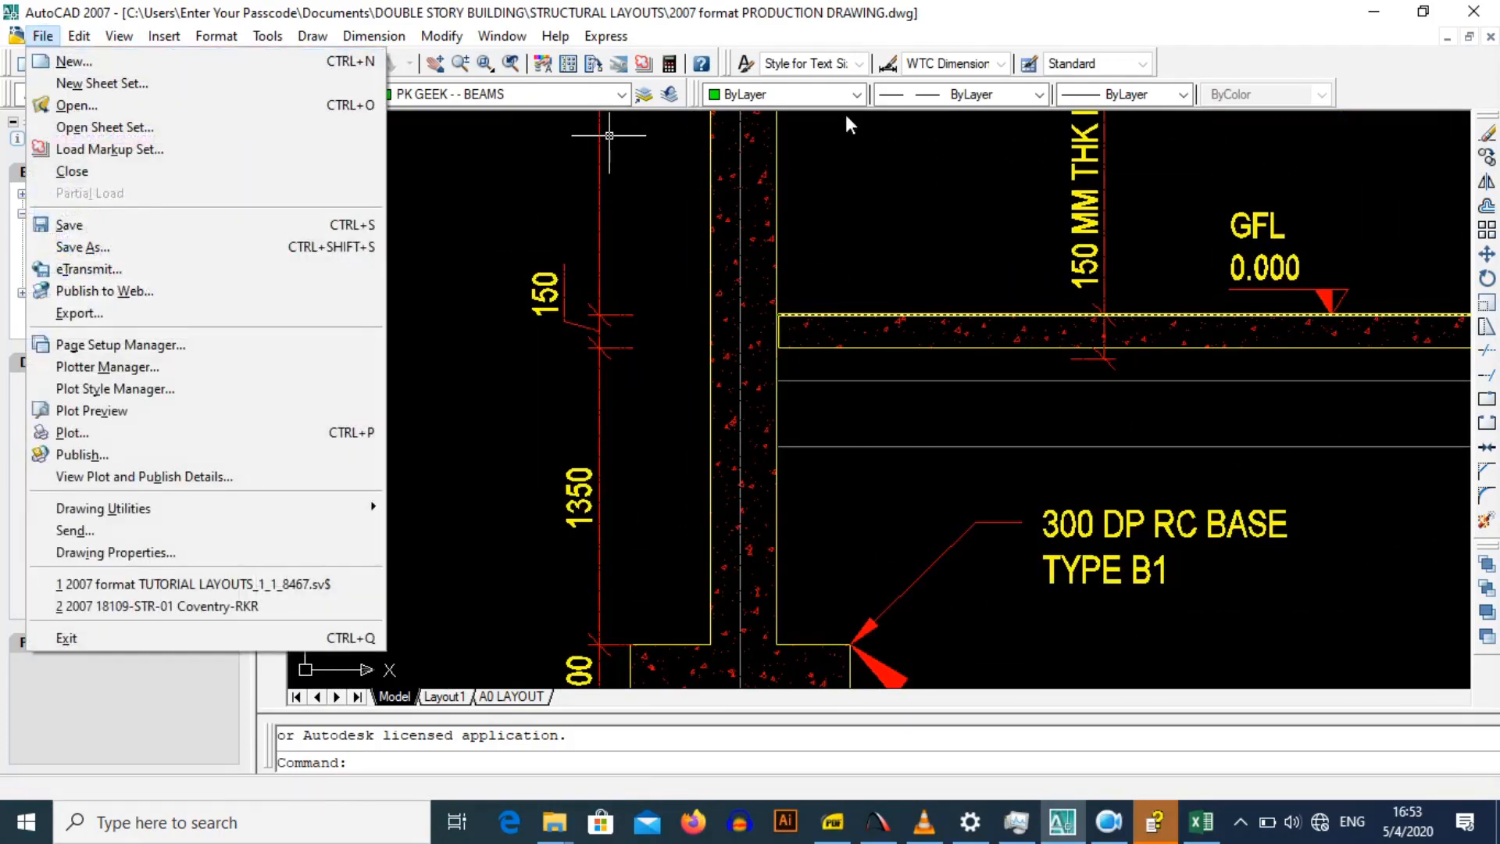
{"action": "key", "text": "Escape"}
{"action": "left_click", "coordinate": [373, 36]}
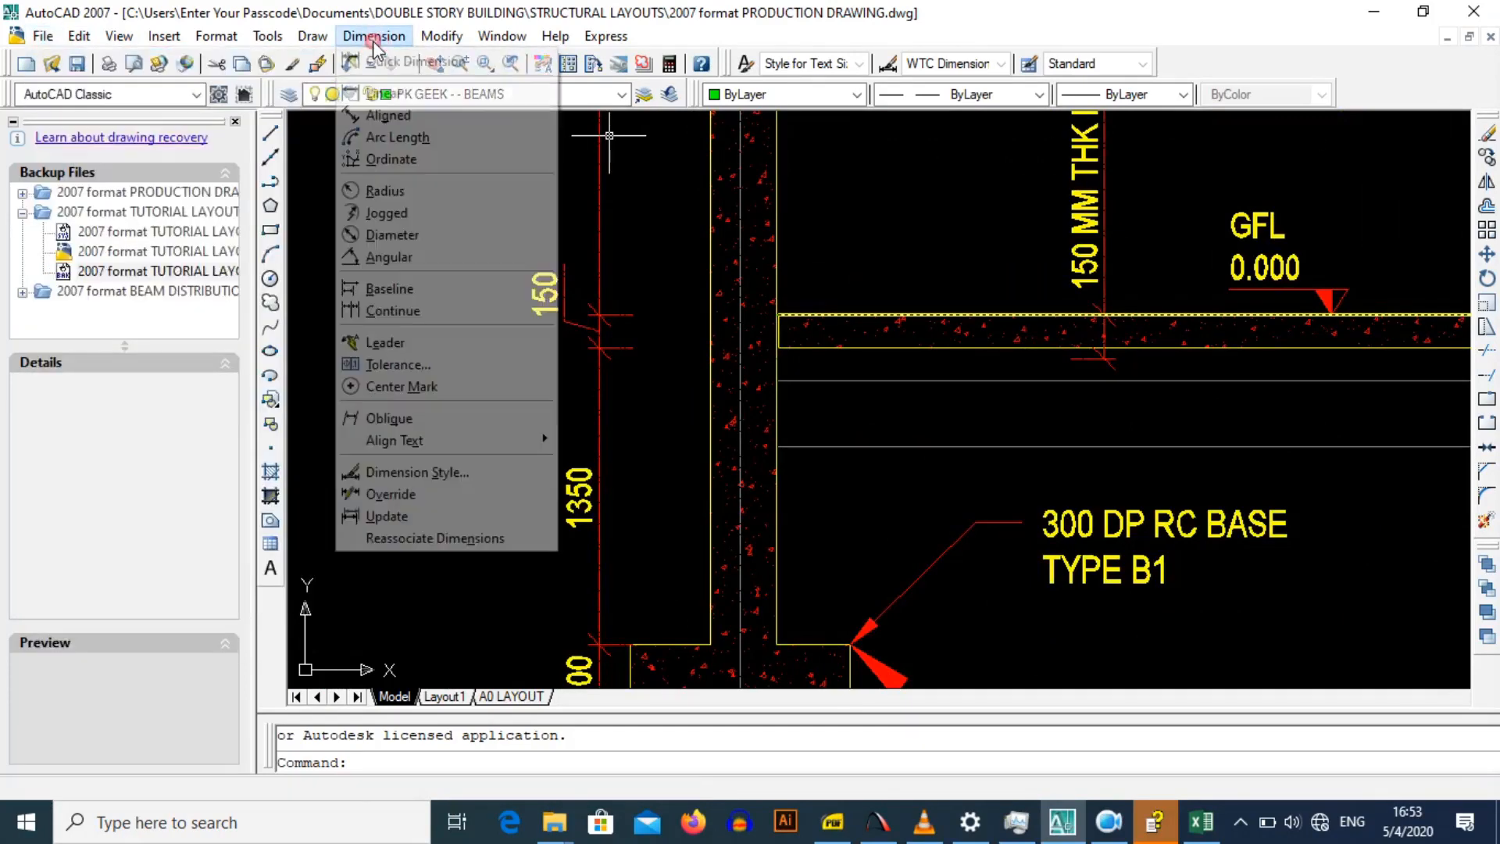
{"action": "left_click", "coordinate": [400, 115]}
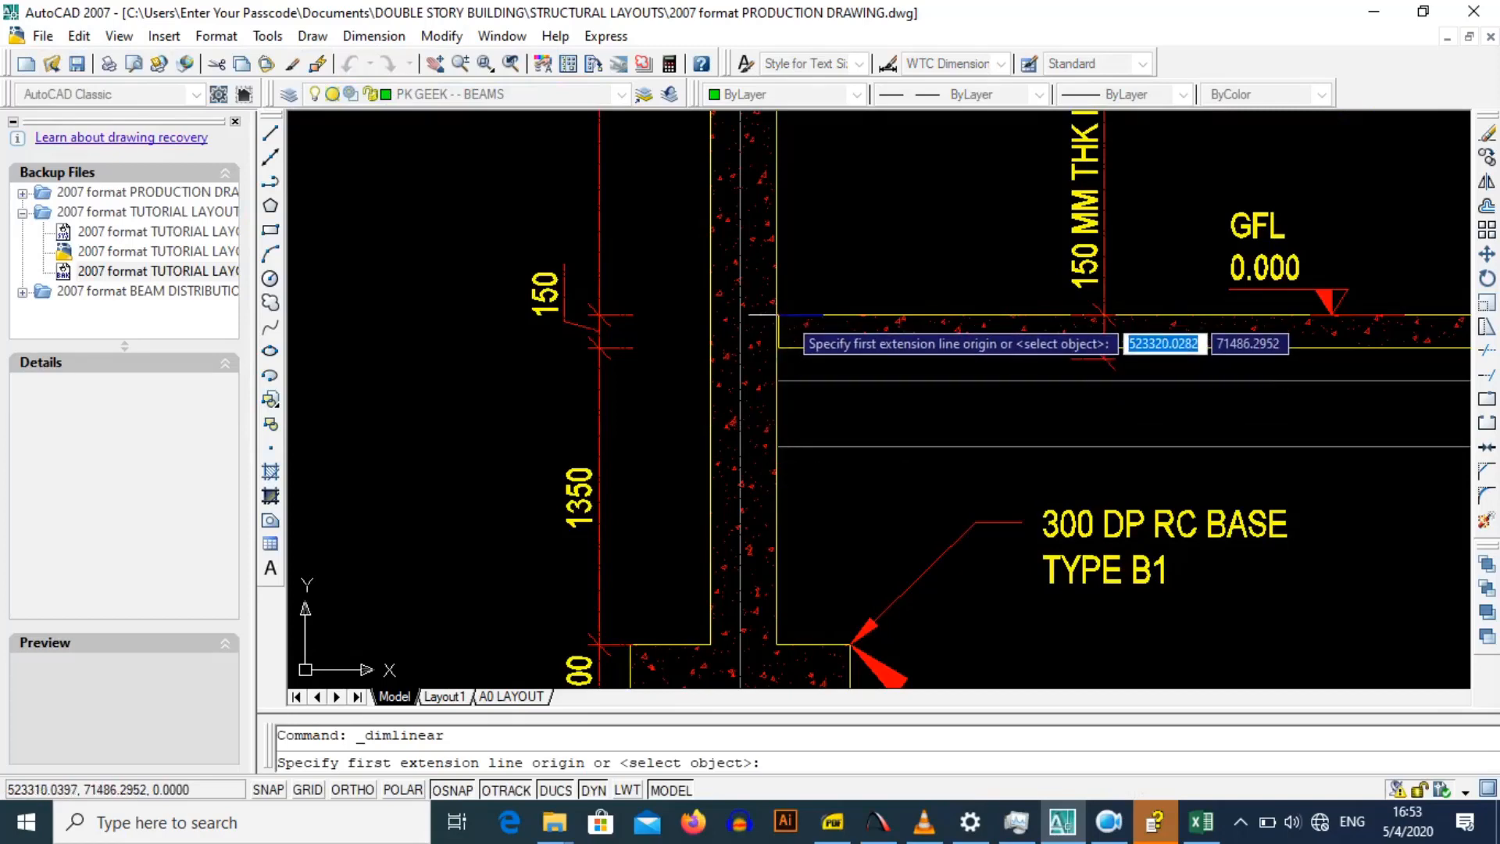
{"action": "left_click", "coordinate": [779, 317]}
{"action": "left_click_drag", "start_coordinate": [813, 449], "coordinate": [809, 298]}
{"action": "left_click", "coordinate": [773, 493]}
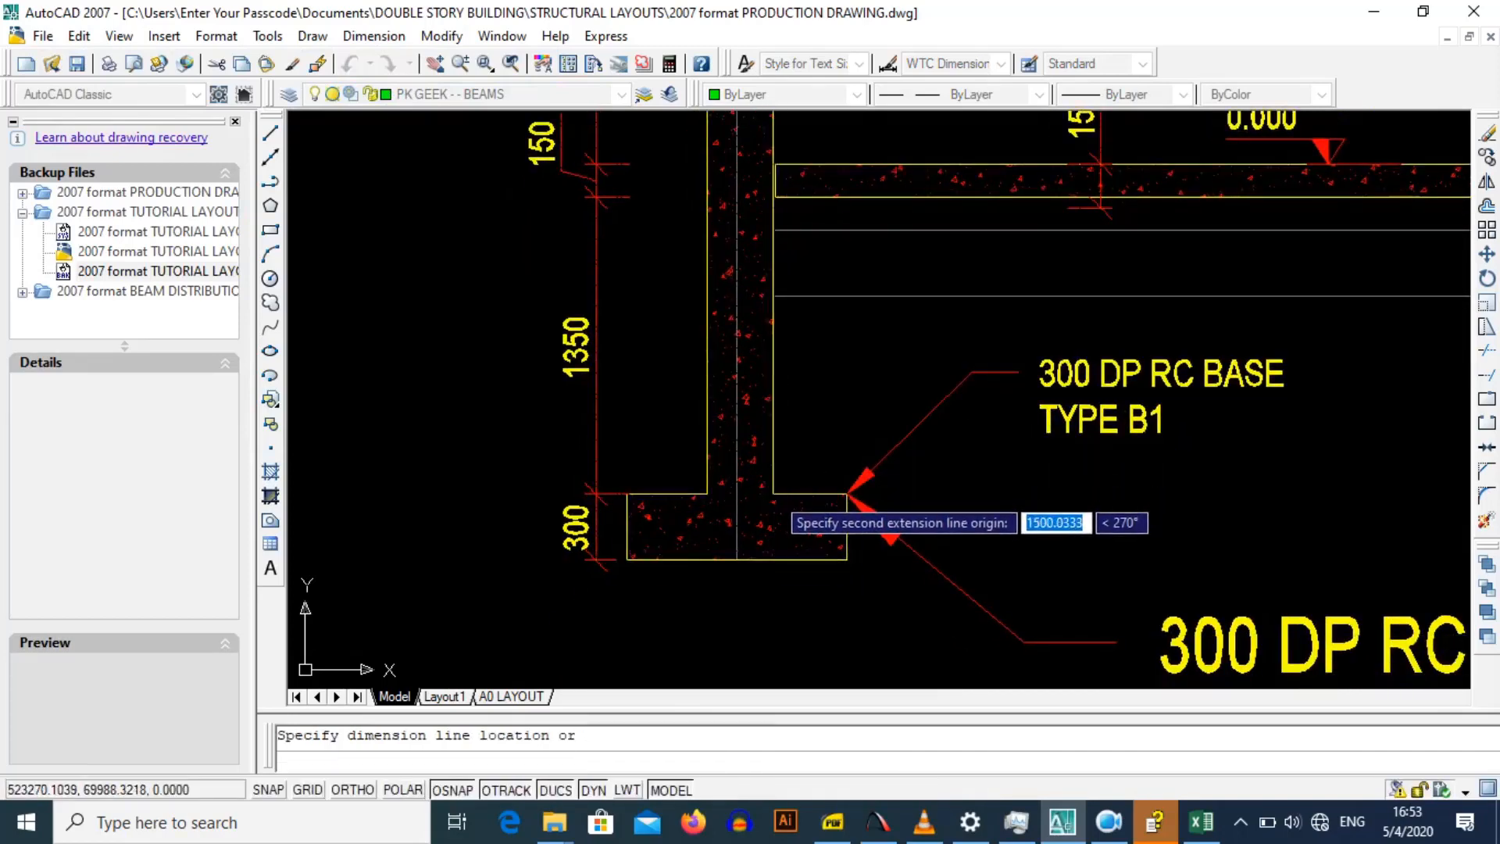
{"action": "left_click", "coordinate": [451, 422]}
Step: Match the new stub column height dimension's properties to the existing 1350 dimension
{"action": "scroll", "coordinate": [485, 390], "scroll_direction": "down", "scroll_amount": 3}
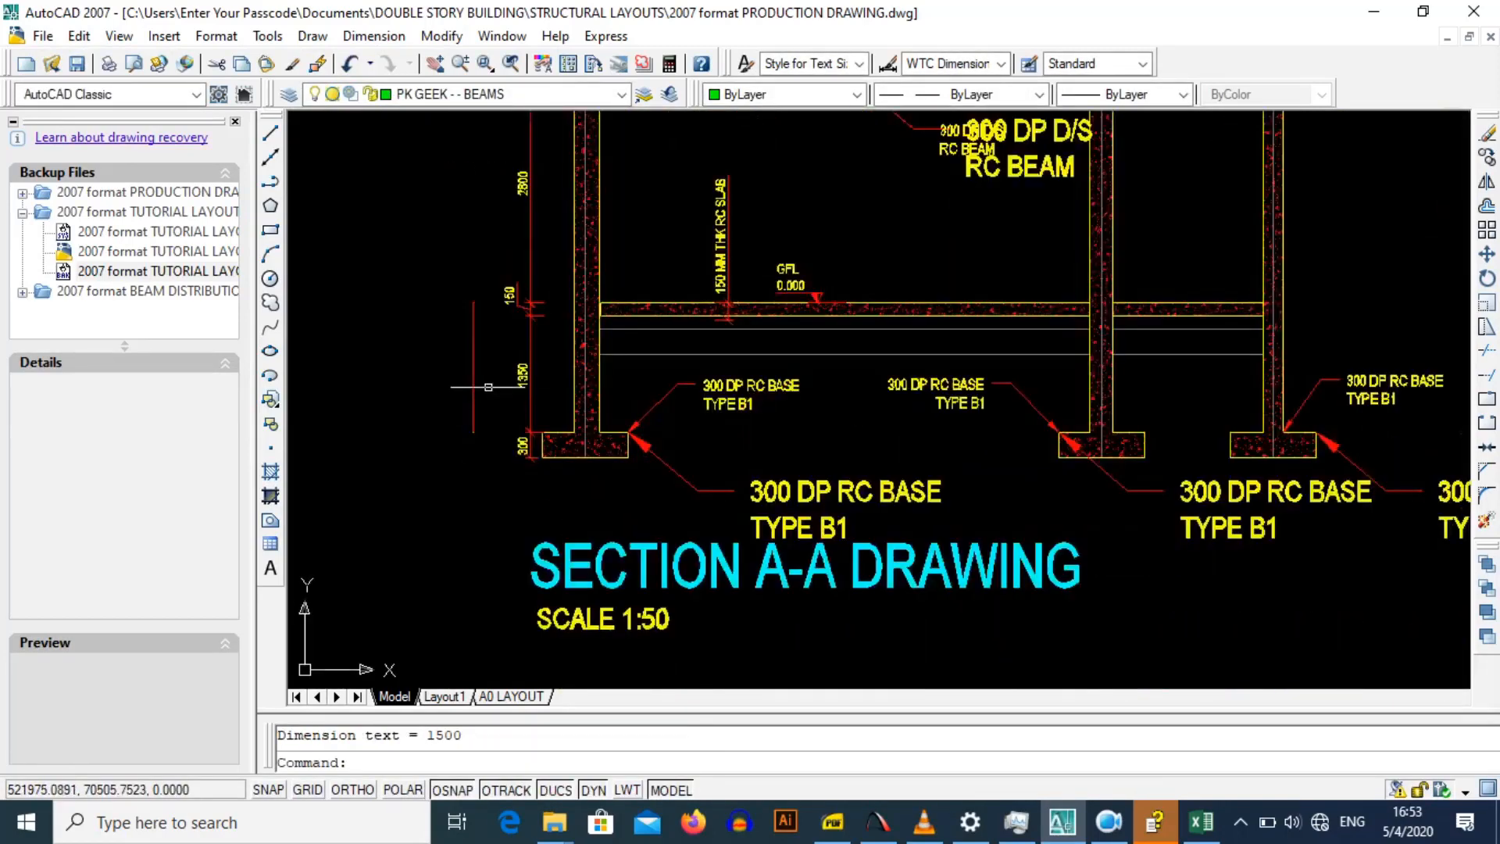
{"action": "scroll", "coordinate": [486, 380], "scroll_direction": "up", "scroll_amount": 3}
{"action": "type", "text": "ma"}
{"action": "key", "text": "Return"}
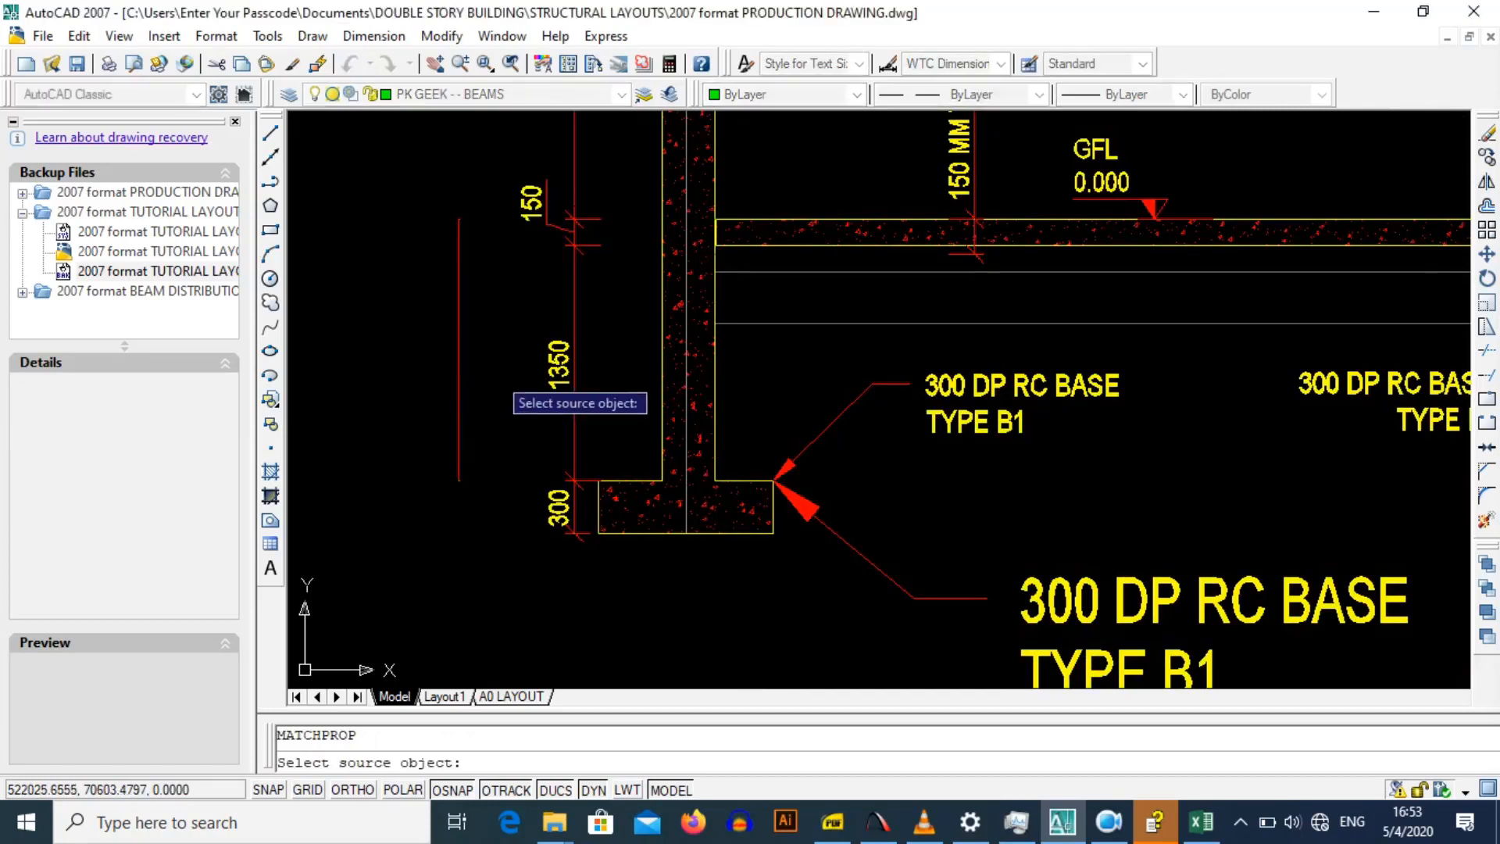
{"action": "left_click", "coordinate": [557, 364]}
{"action": "left_click", "coordinate": [482, 315]}
{"action": "left_click", "coordinate": [457, 364]}
{"action": "key", "text": "Escape"}
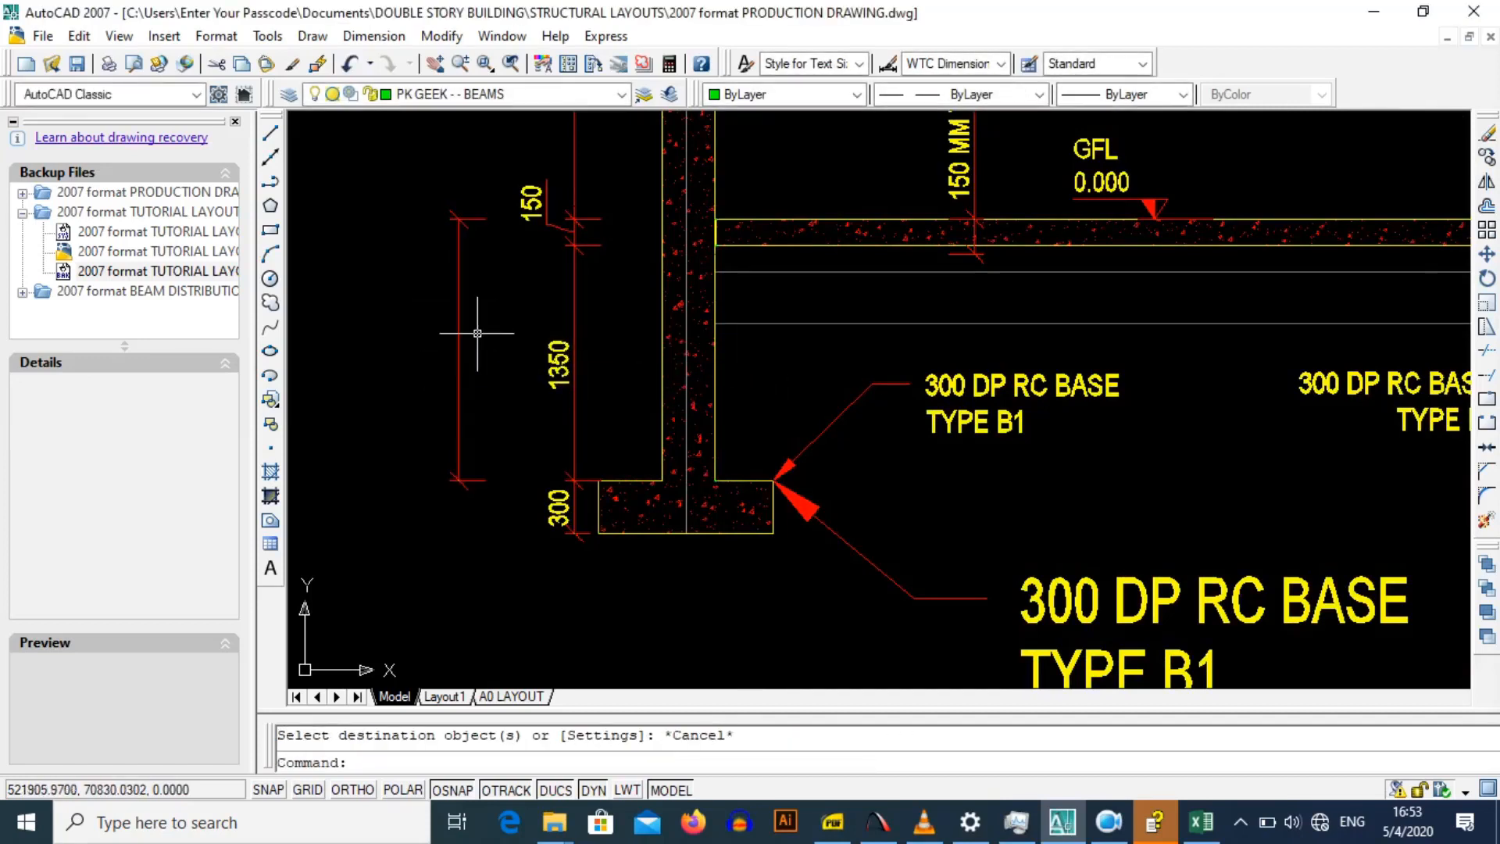
Step: Change the stub column height dimension to the BASE PLAN_Gr dimension style and deselect it
{"action": "left_click_drag", "start_coordinate": [518, 422], "coordinate": [541, 434]}
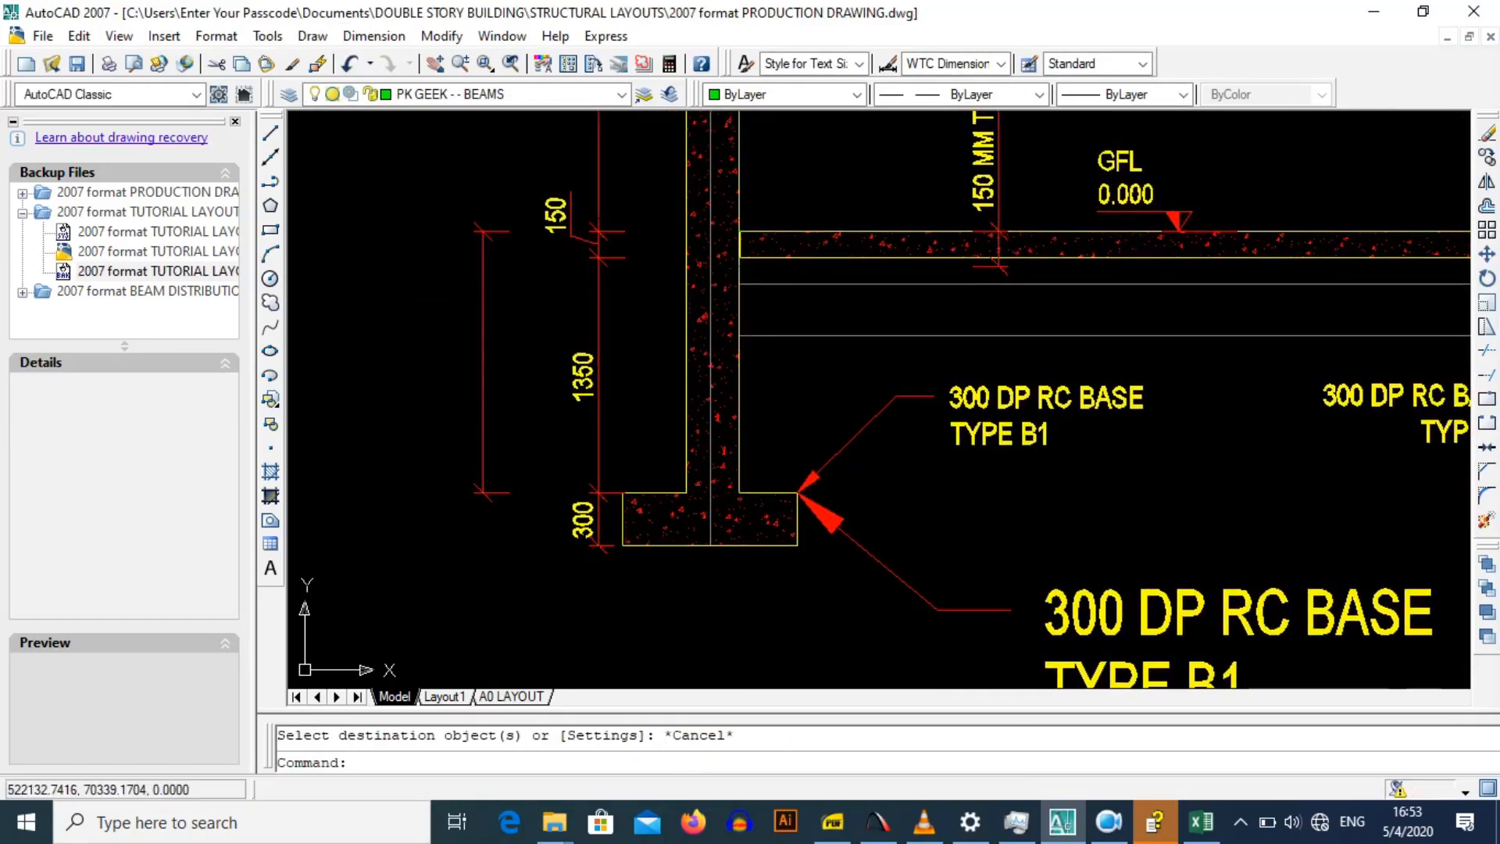
{"action": "left_click", "coordinate": [508, 399]}
{"action": "left_click", "coordinate": [459, 371]}
{"action": "left_click", "coordinate": [1001, 63]}
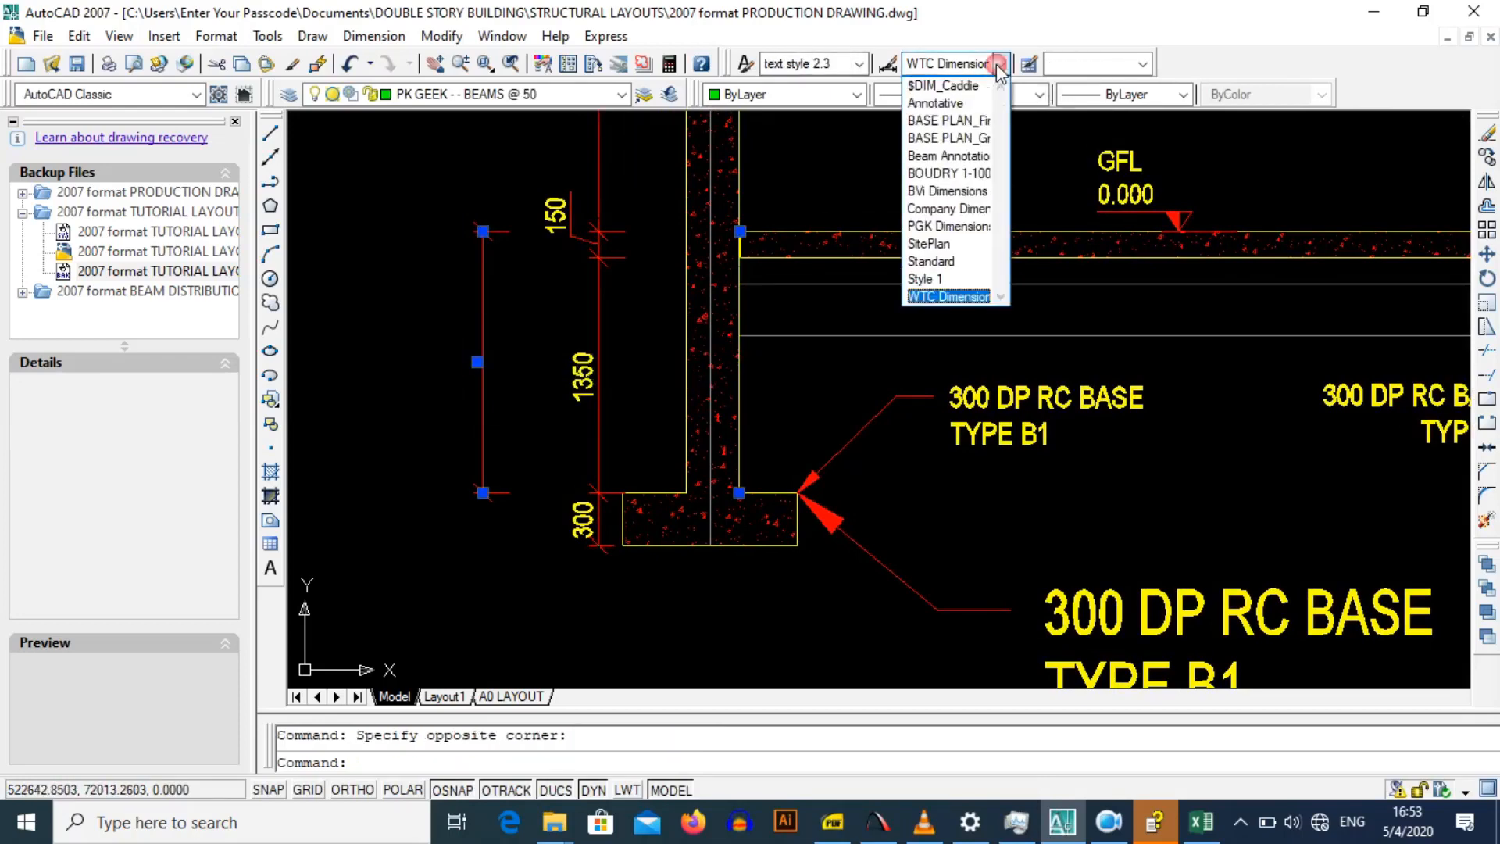
{"action": "left_click", "coordinate": [960, 140]}
{"action": "key", "text": "Escape"}
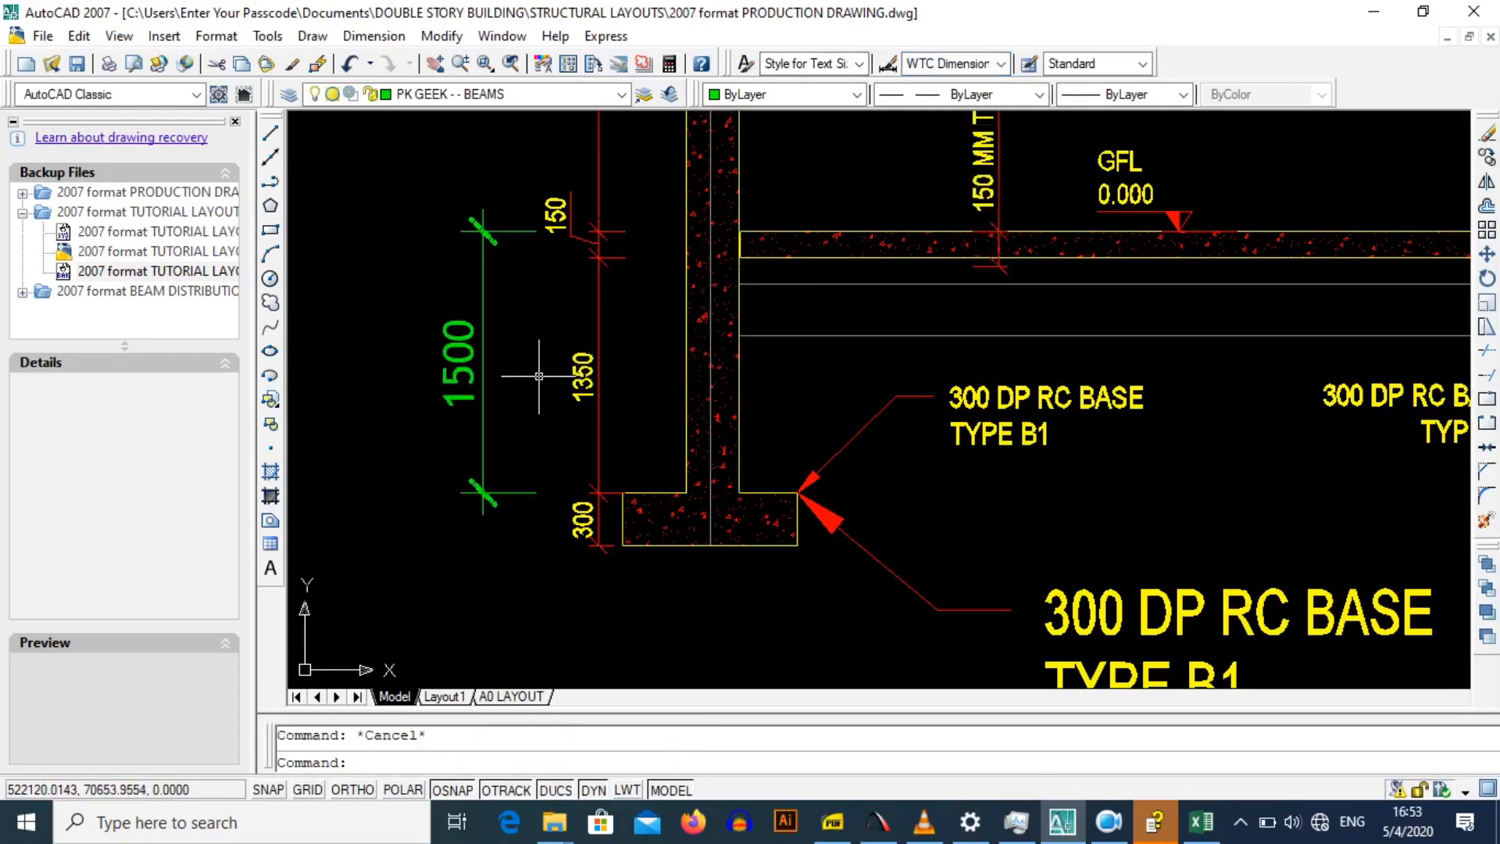
Step: Switch to the Excel workbook and check the stub column's height and total load against the dimensioned section
{"action": "left_click", "coordinate": [1201, 822]}
{"action": "left_click", "coordinate": [461, 504]}
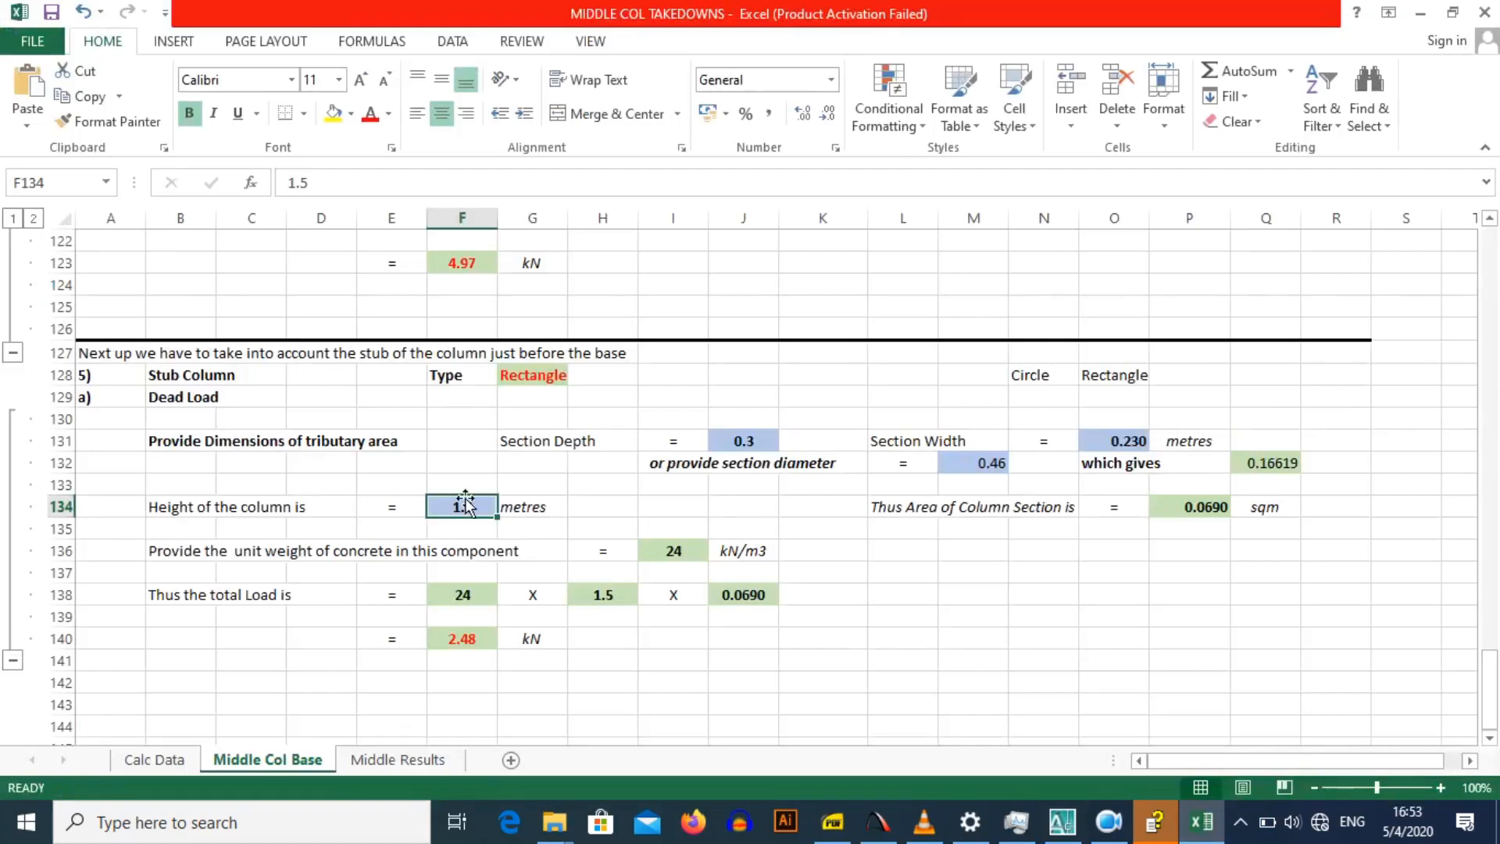
{"action": "left_click", "coordinate": [491, 529]}
{"action": "left_click", "coordinate": [472, 509]}
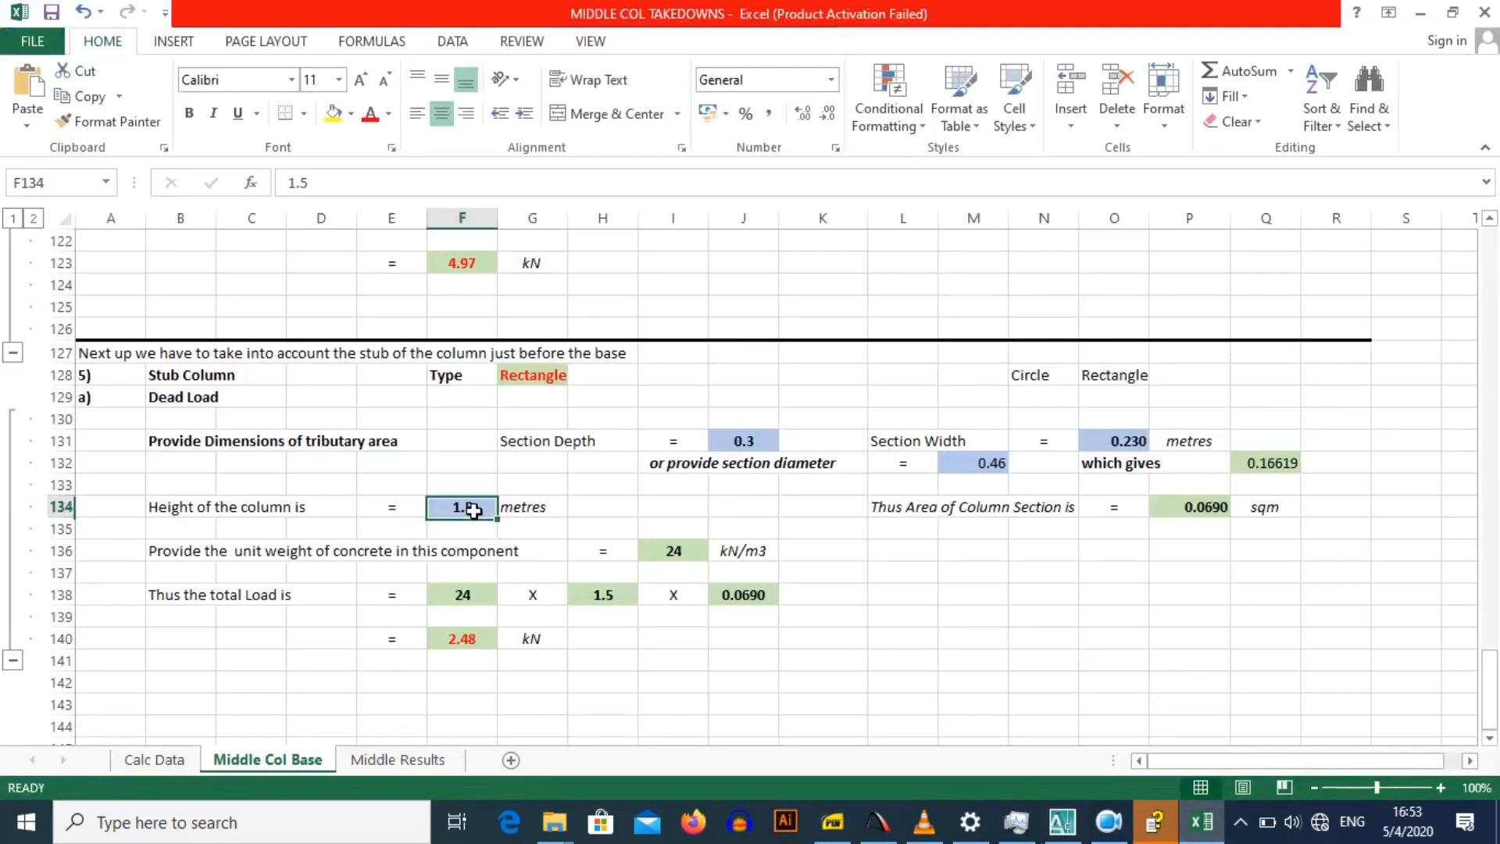
{"action": "left_click", "coordinate": [539, 529]}
{"action": "left_click", "coordinate": [462, 637]}
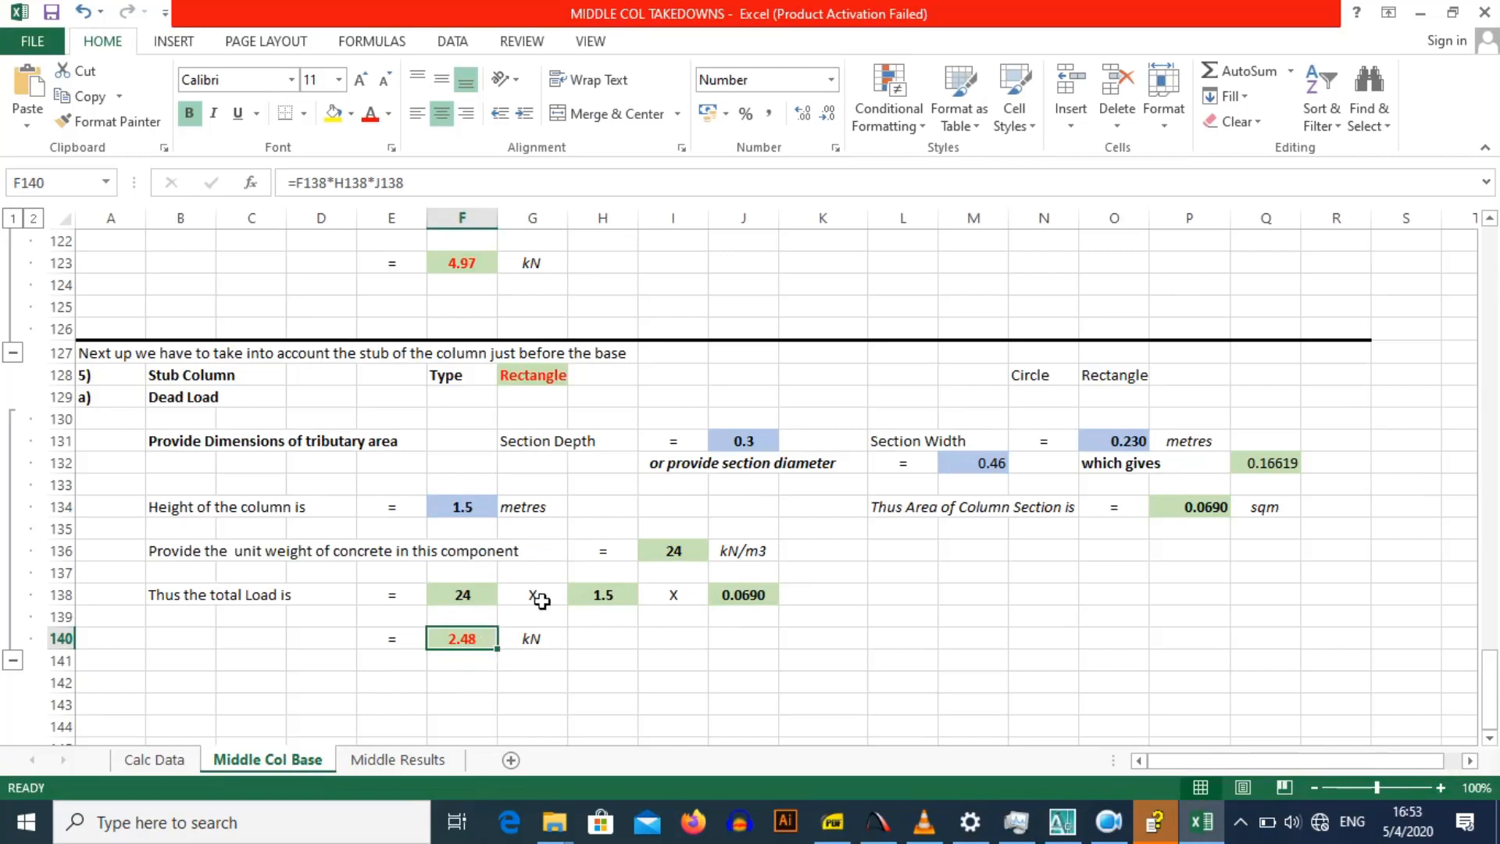
Step: Compare the roof and slab counts on the Middle Results sheet with Section A-A in the production drawing PDF
{"action": "left_click", "coordinate": [365, 762]}
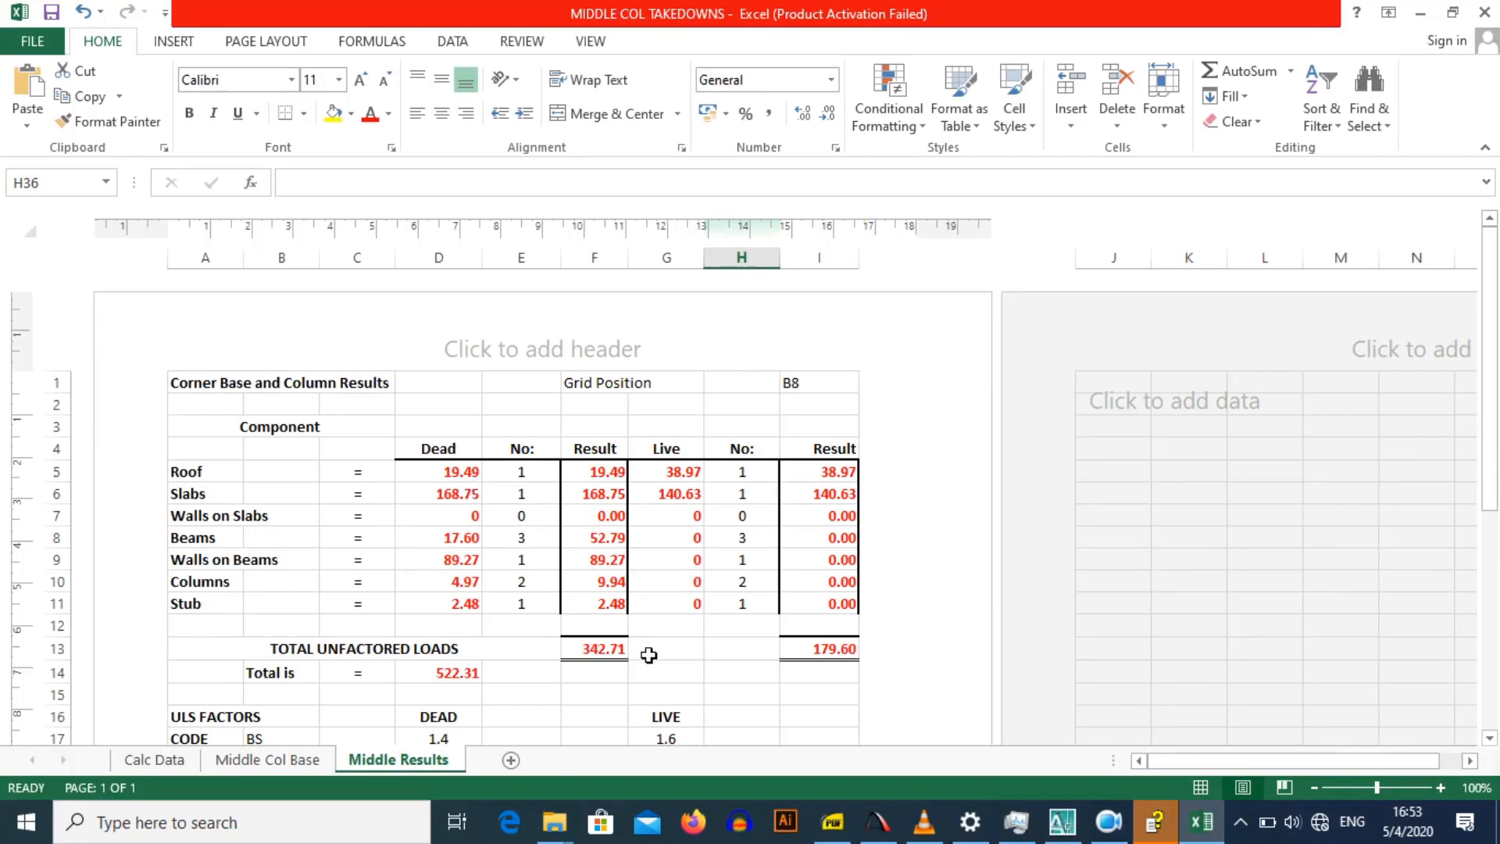
{"action": "left_click", "coordinate": [548, 473]}
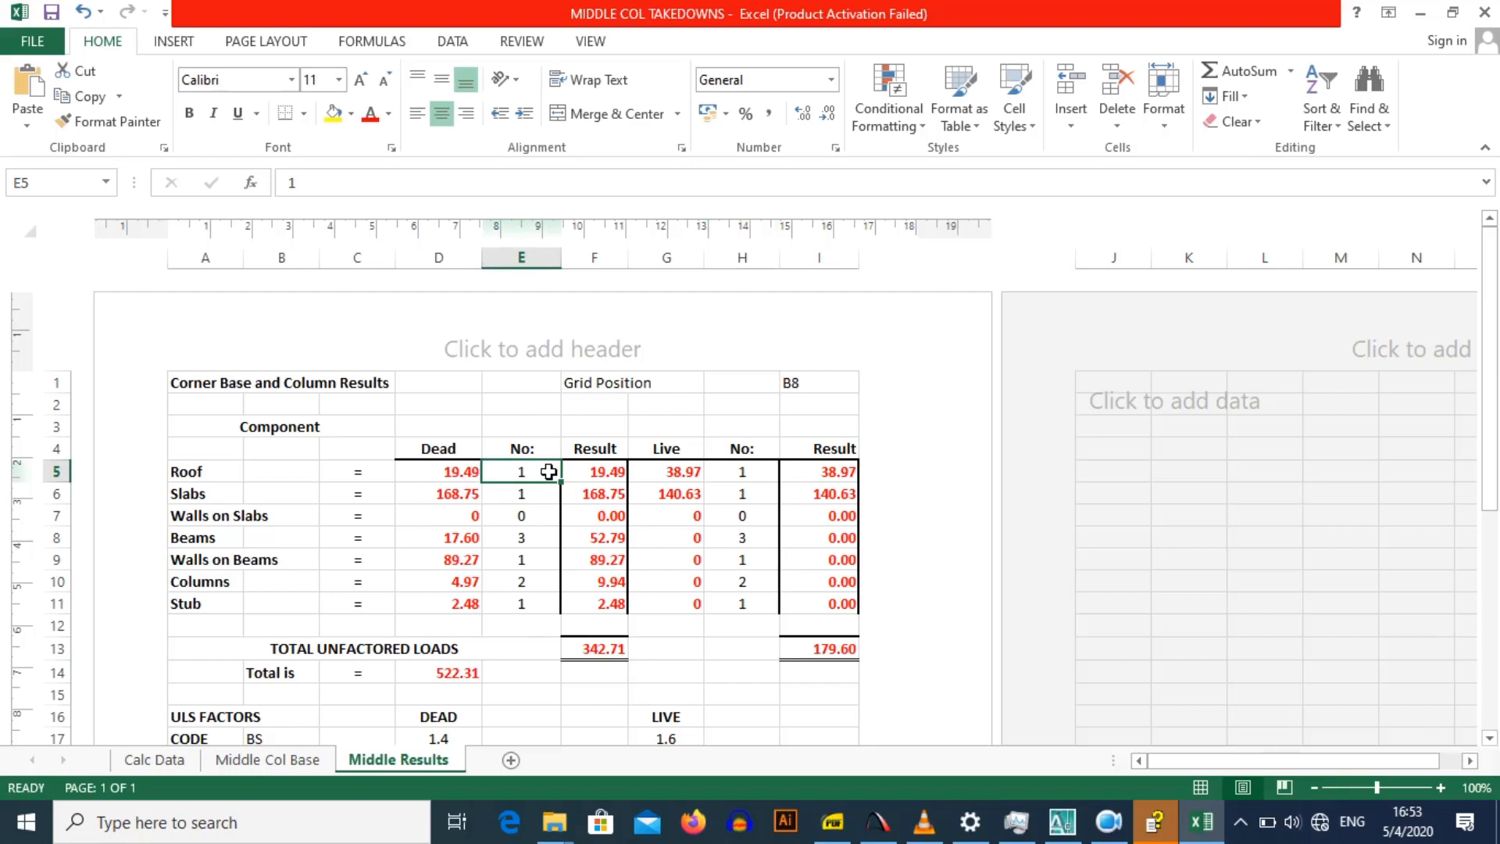
{"action": "left_click", "coordinate": [527, 492]}
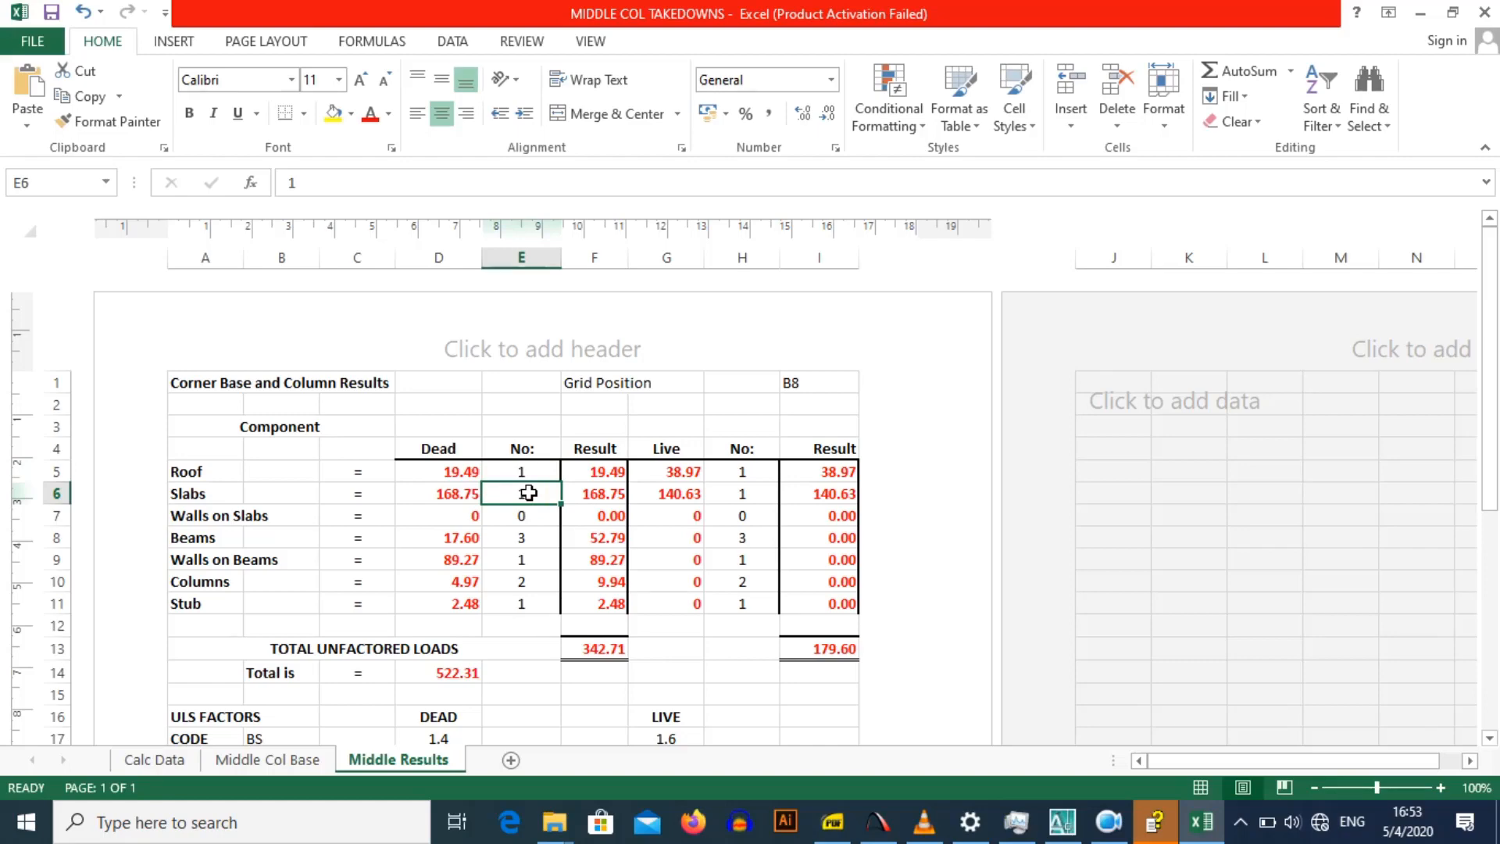
{"action": "left_click", "coordinate": [832, 821]}
{"action": "scroll", "coordinate": [756, 264], "scroll_direction": "up", "scroll_amount": 3}
{"action": "scroll", "coordinate": [756, 264], "scroll_direction": "up", "scroll_amount": 3}
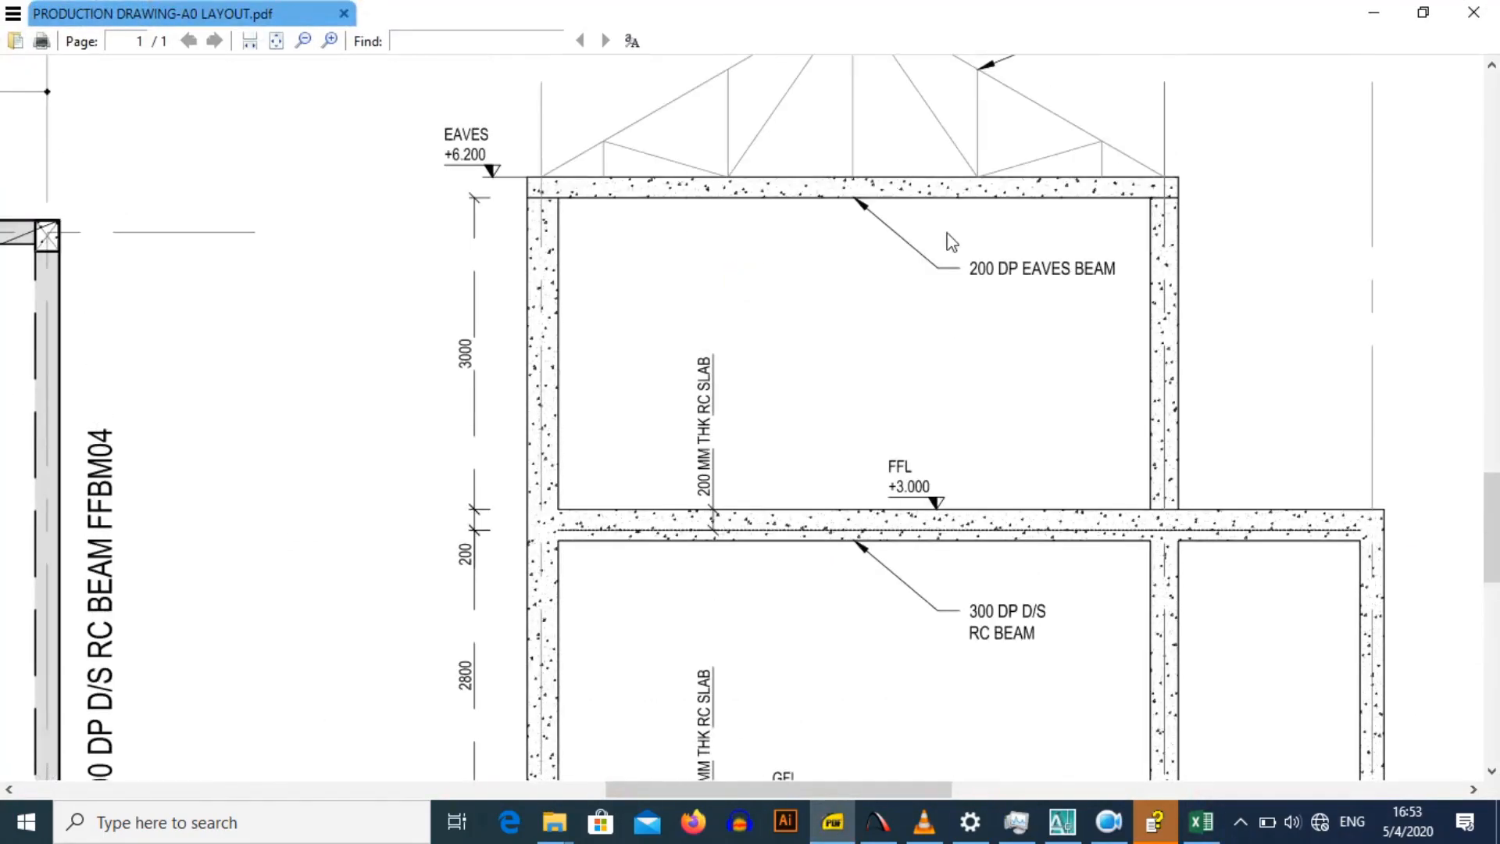
{"action": "mouse_move", "coordinate": [1155, 534]}
{"action": "left_mouse_down"}
{"action": "mouse_move", "coordinate": [979, 505]}
{"action": "mouse_move", "coordinate": [941, 340]}
{"action": "left_mouse_up"}
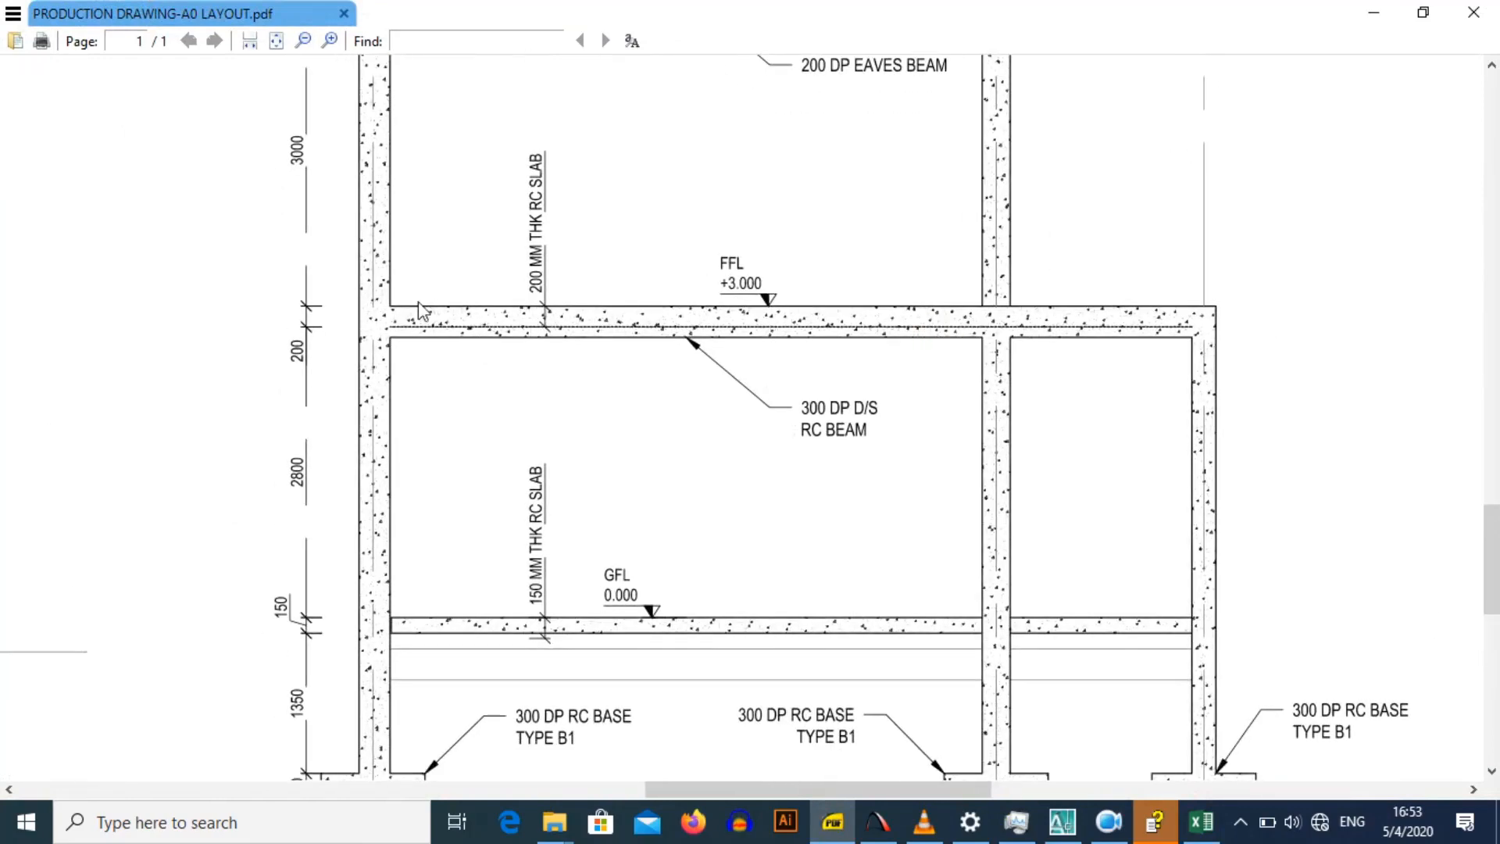
{"action": "left_click_drag", "start_coordinate": [391, 773], "coordinate": [398, 528]}
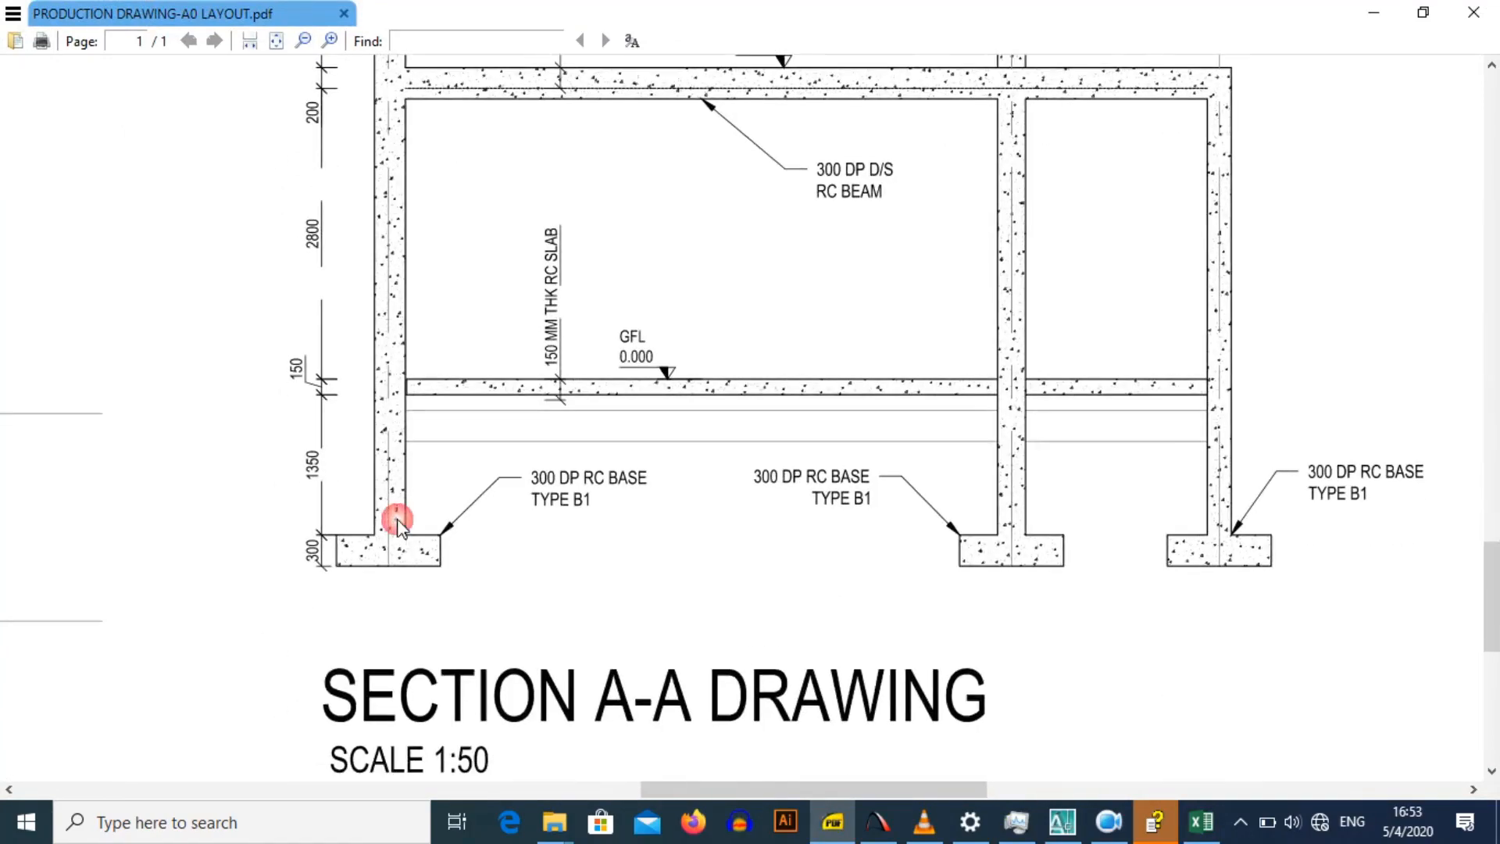
Step: Return to Excel, check the Walls on Slabs entries and set the dead load number of Beams to 1
{"action": "left_click", "coordinate": [1200, 822]}
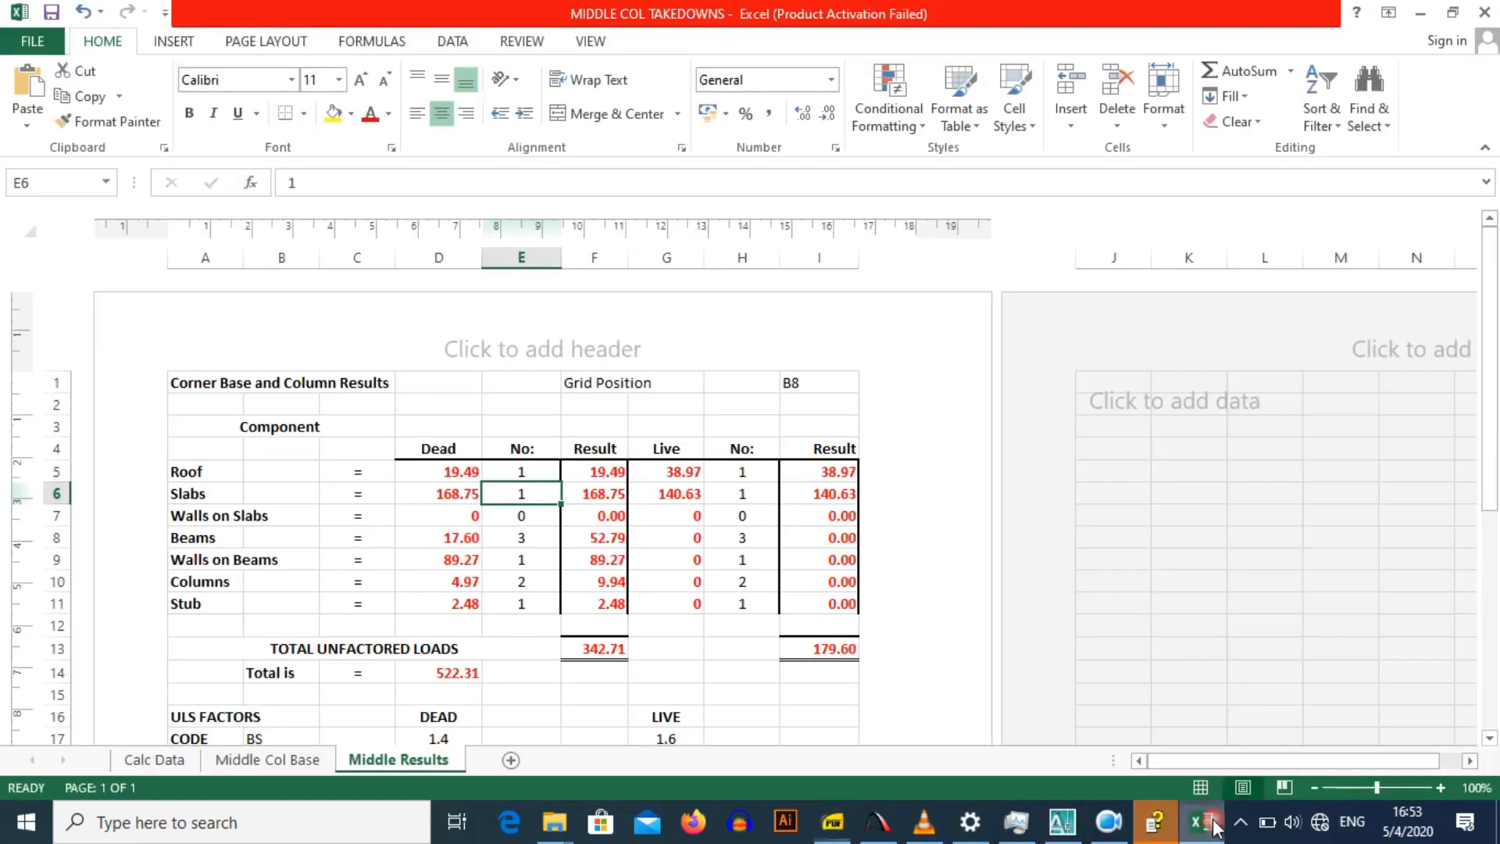
{"action": "left_click", "coordinate": [497, 517]}
{"action": "left_click", "coordinate": [453, 515]}
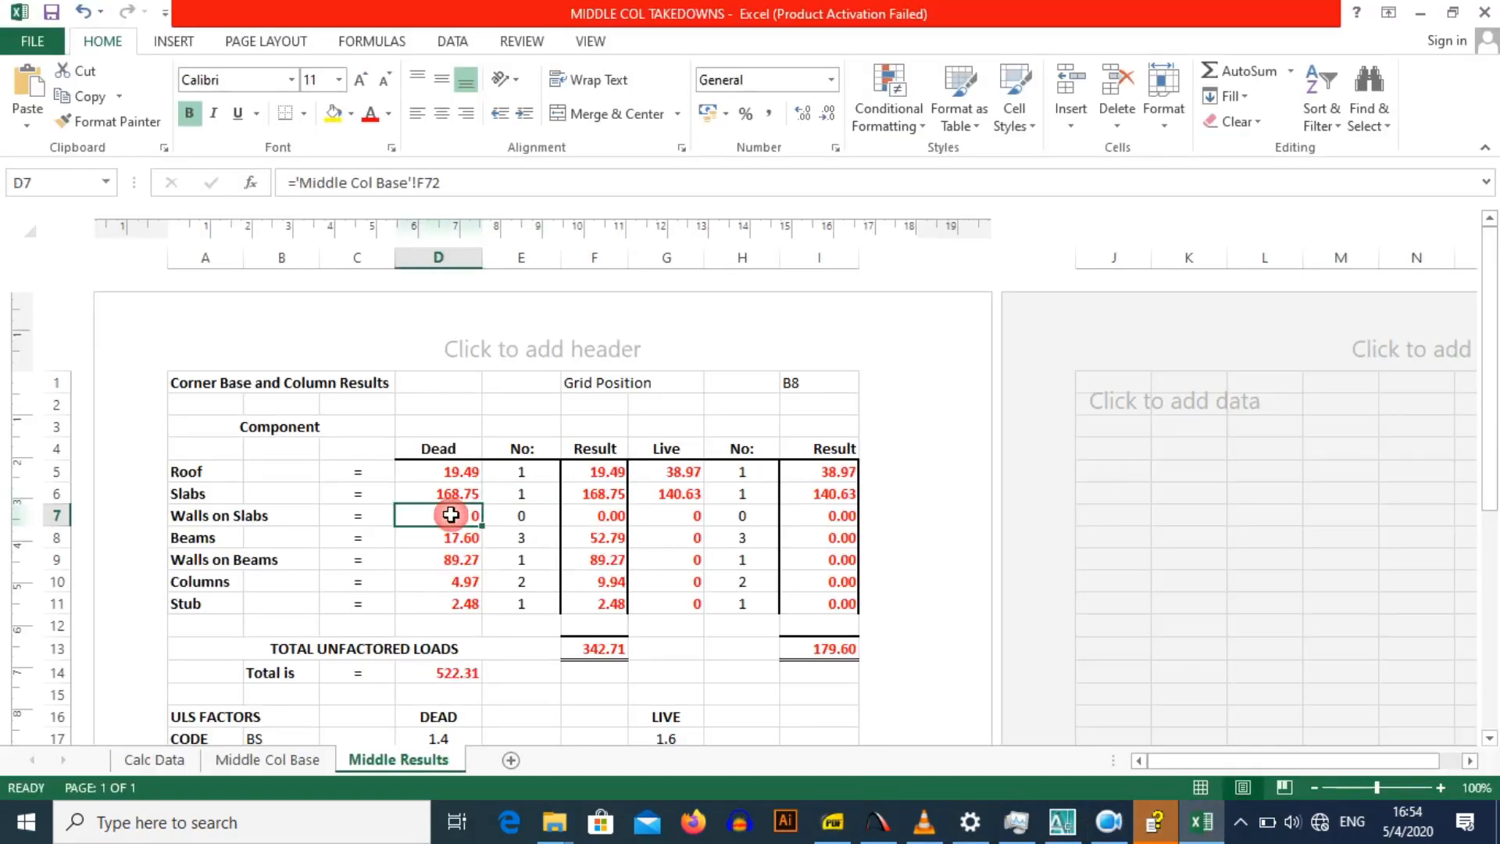
{"action": "left_click", "coordinate": [525, 518]}
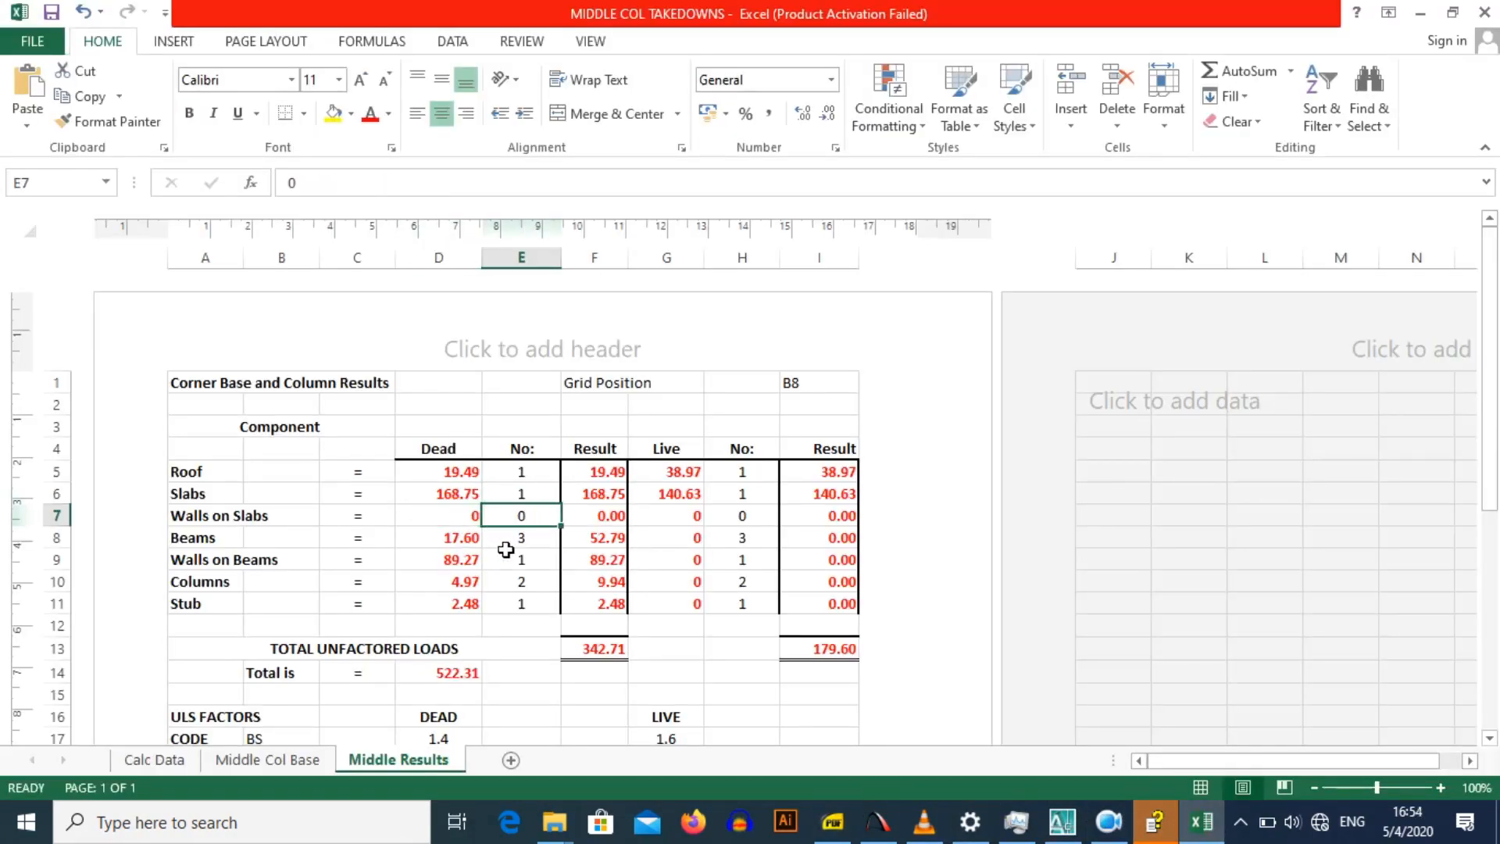
{"action": "left_click", "coordinate": [507, 540]}
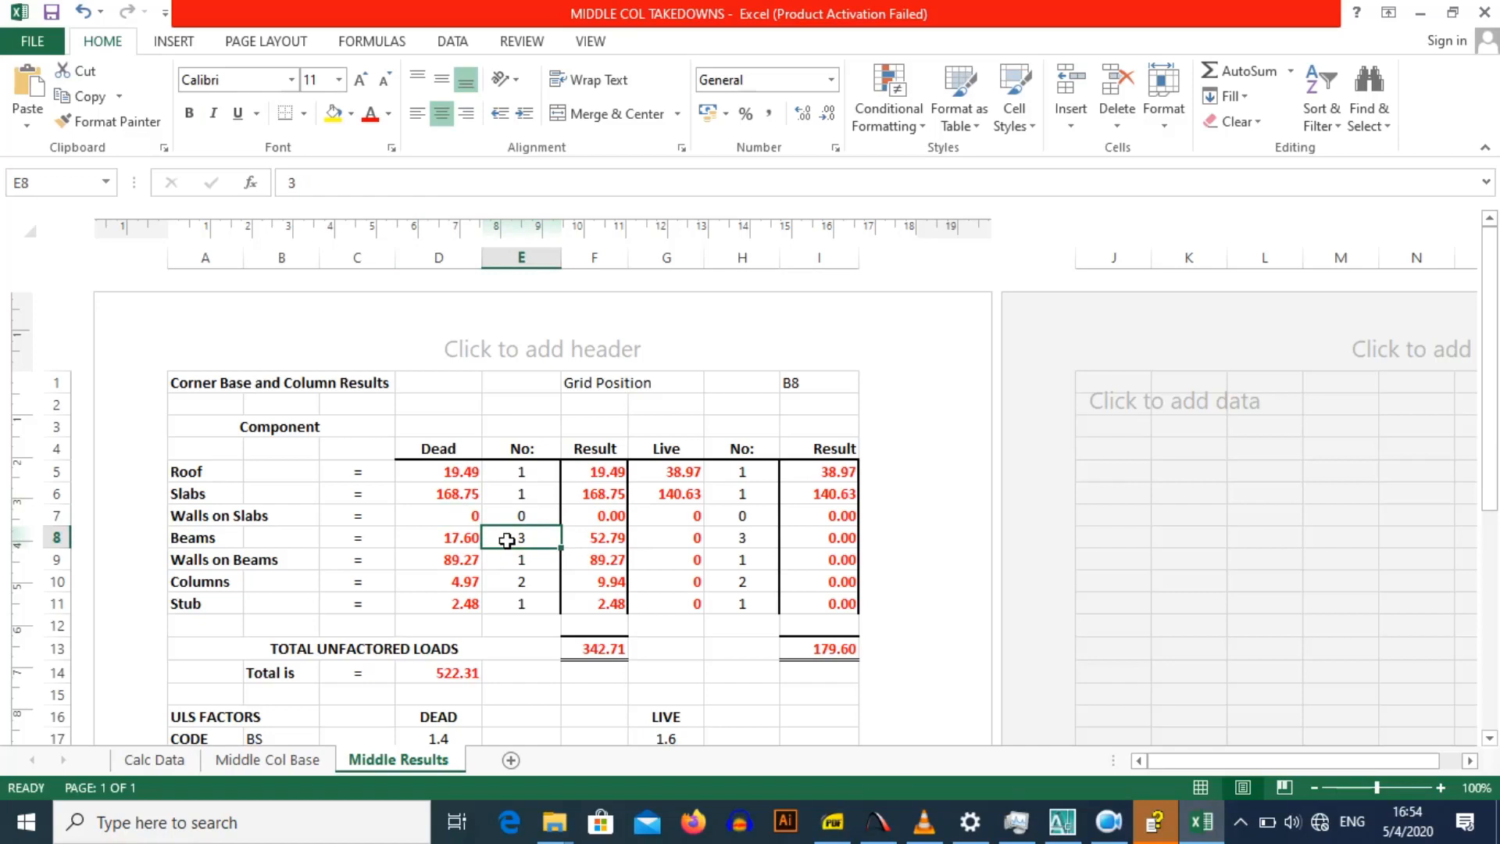
{"action": "type", "text": "1"}
{"action": "key", "text": "Return"}
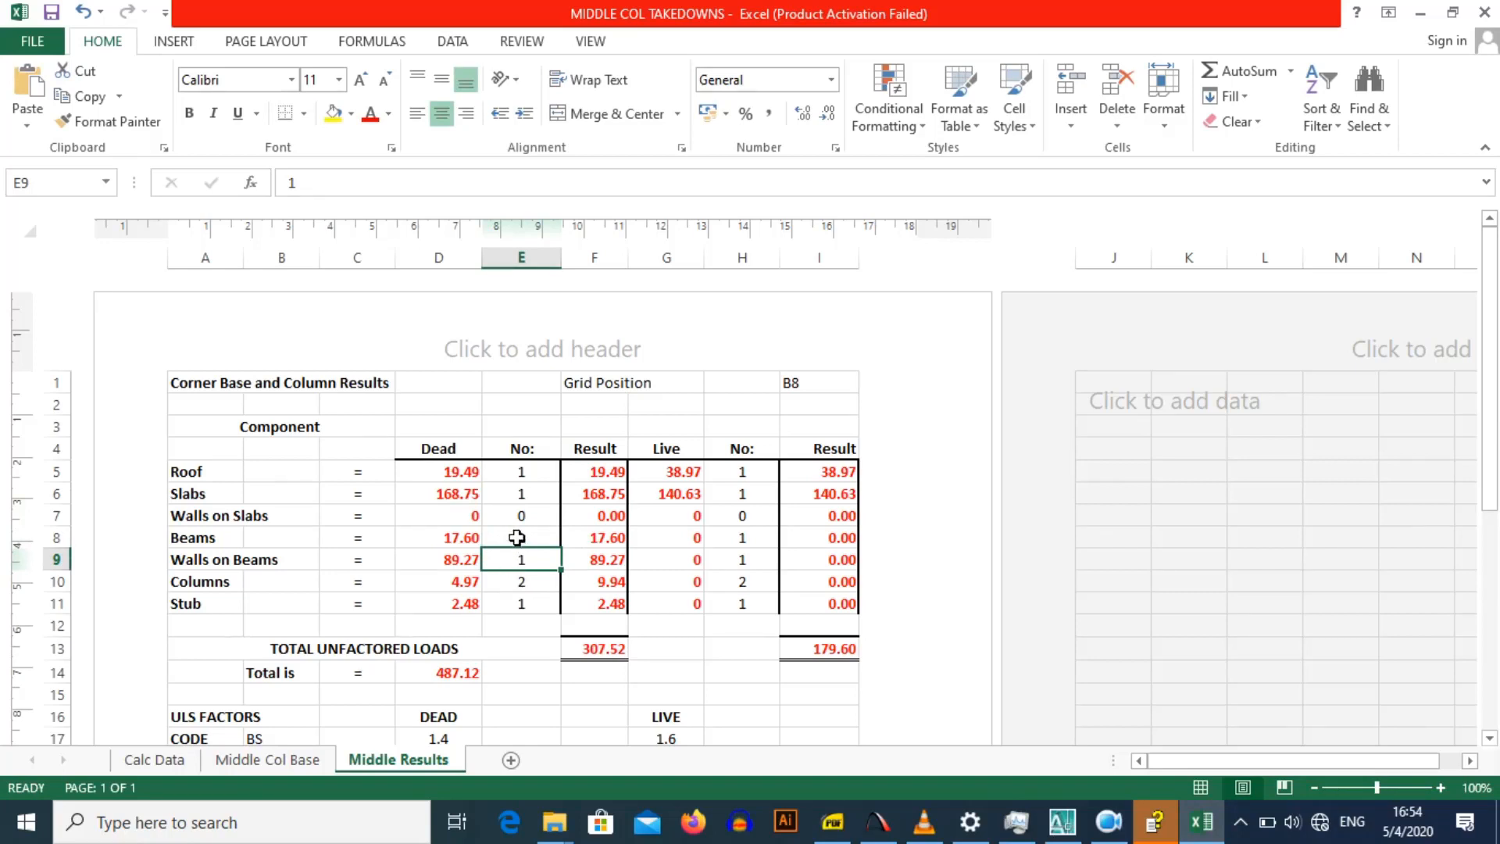
Step: Check the Walls on Beams, Columns and Stub counts on the Middle Results sheet against Section A-A in the AutoCAD production drawing
{"action": "left_click", "coordinate": [473, 560]}
{"action": "left_click", "coordinate": [510, 559]}
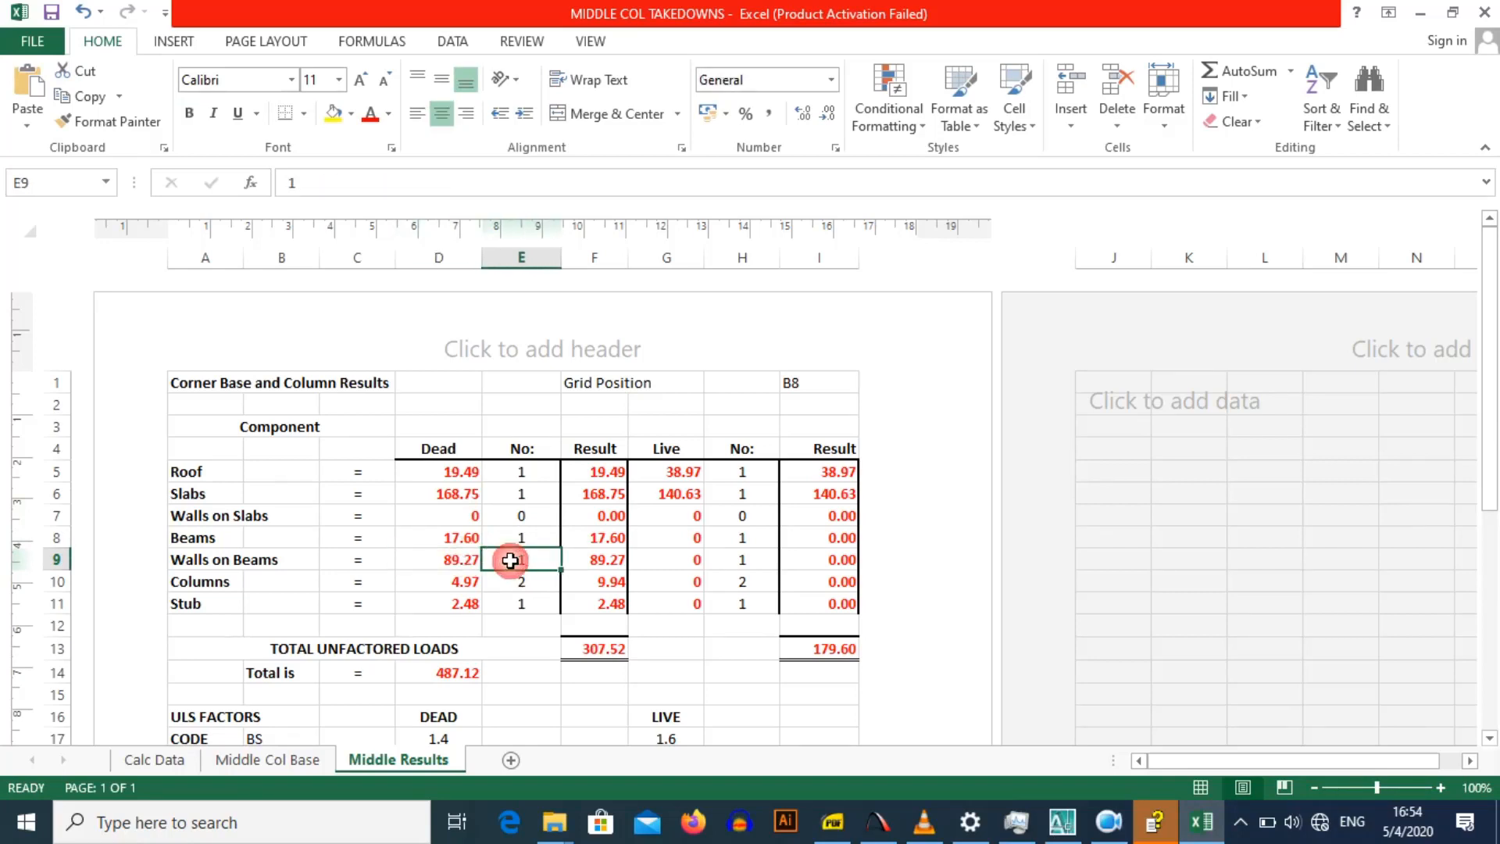
{"action": "left_click", "coordinate": [520, 581]}
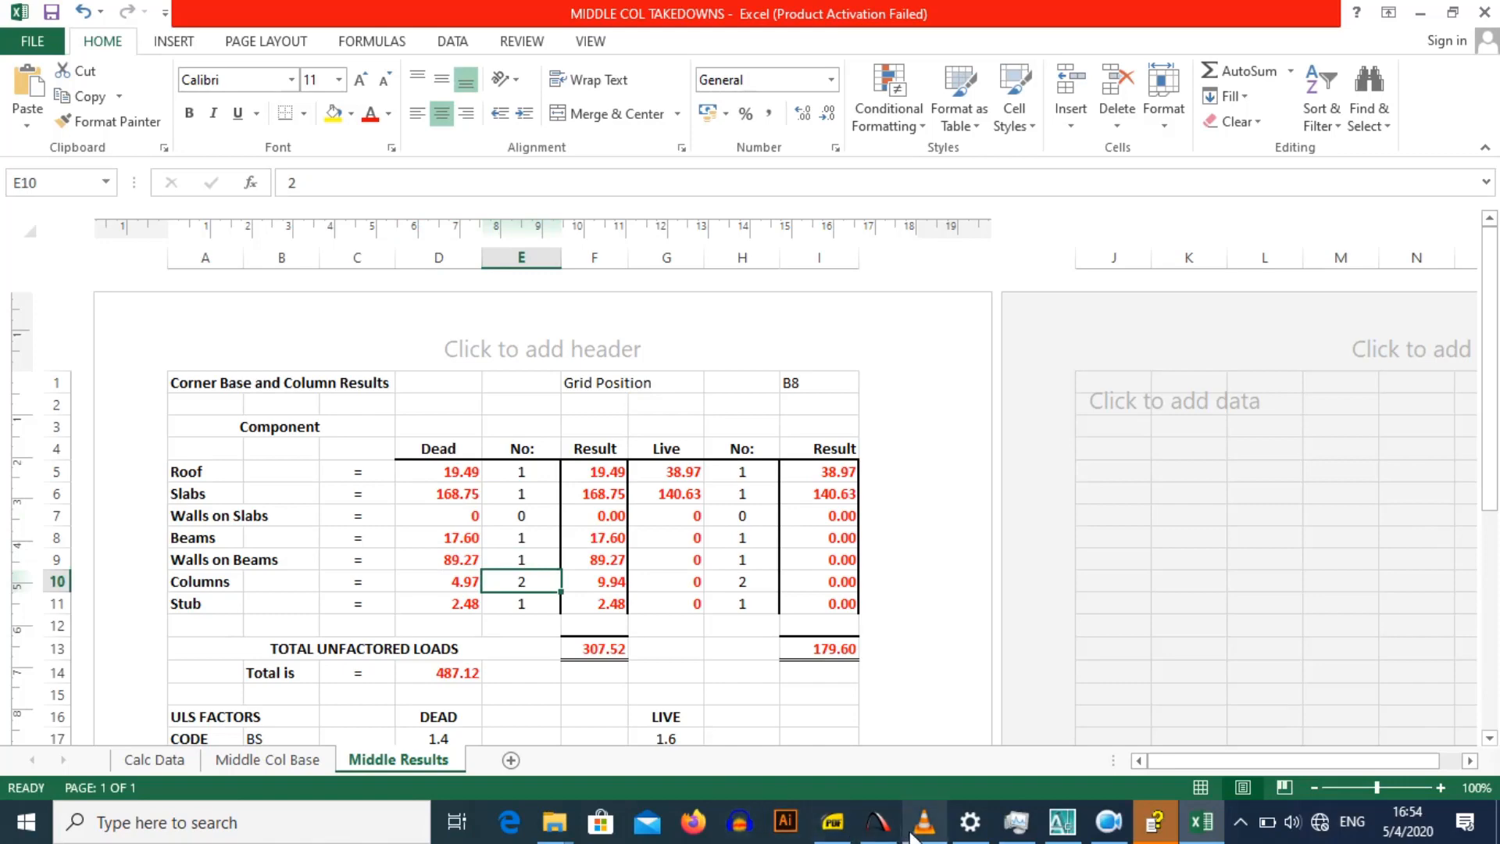
{"action": "left_click", "coordinate": [1053, 828]}
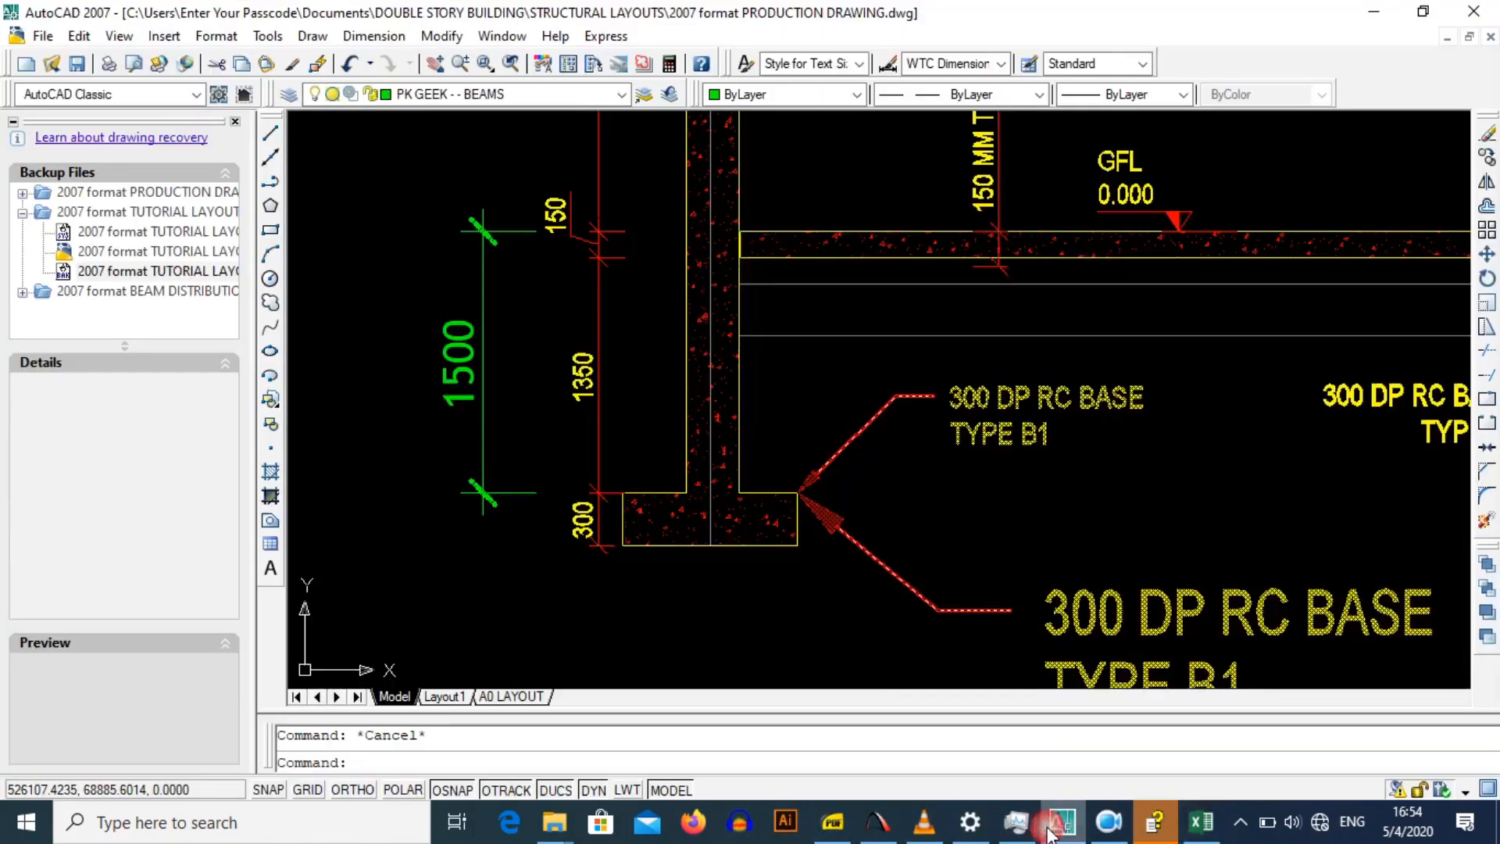
{"action": "scroll", "coordinate": [907, 462], "scroll_direction": "down", "scroll_amount": 5}
{"action": "scroll", "coordinate": [908, 462], "scroll_direction": "up", "scroll_amount": 1}
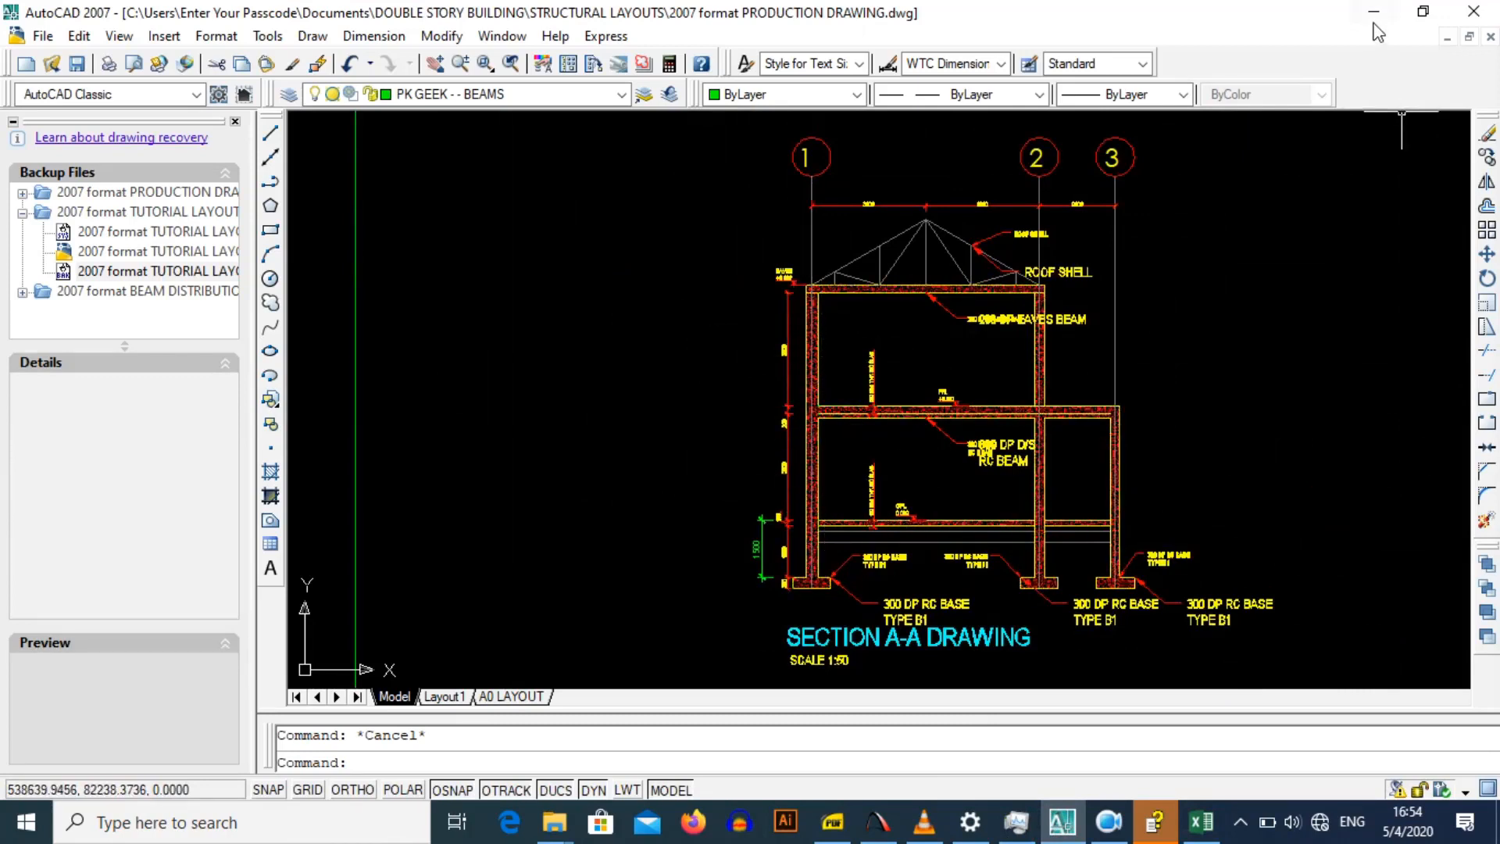
{"action": "left_click", "coordinate": [1201, 822]}
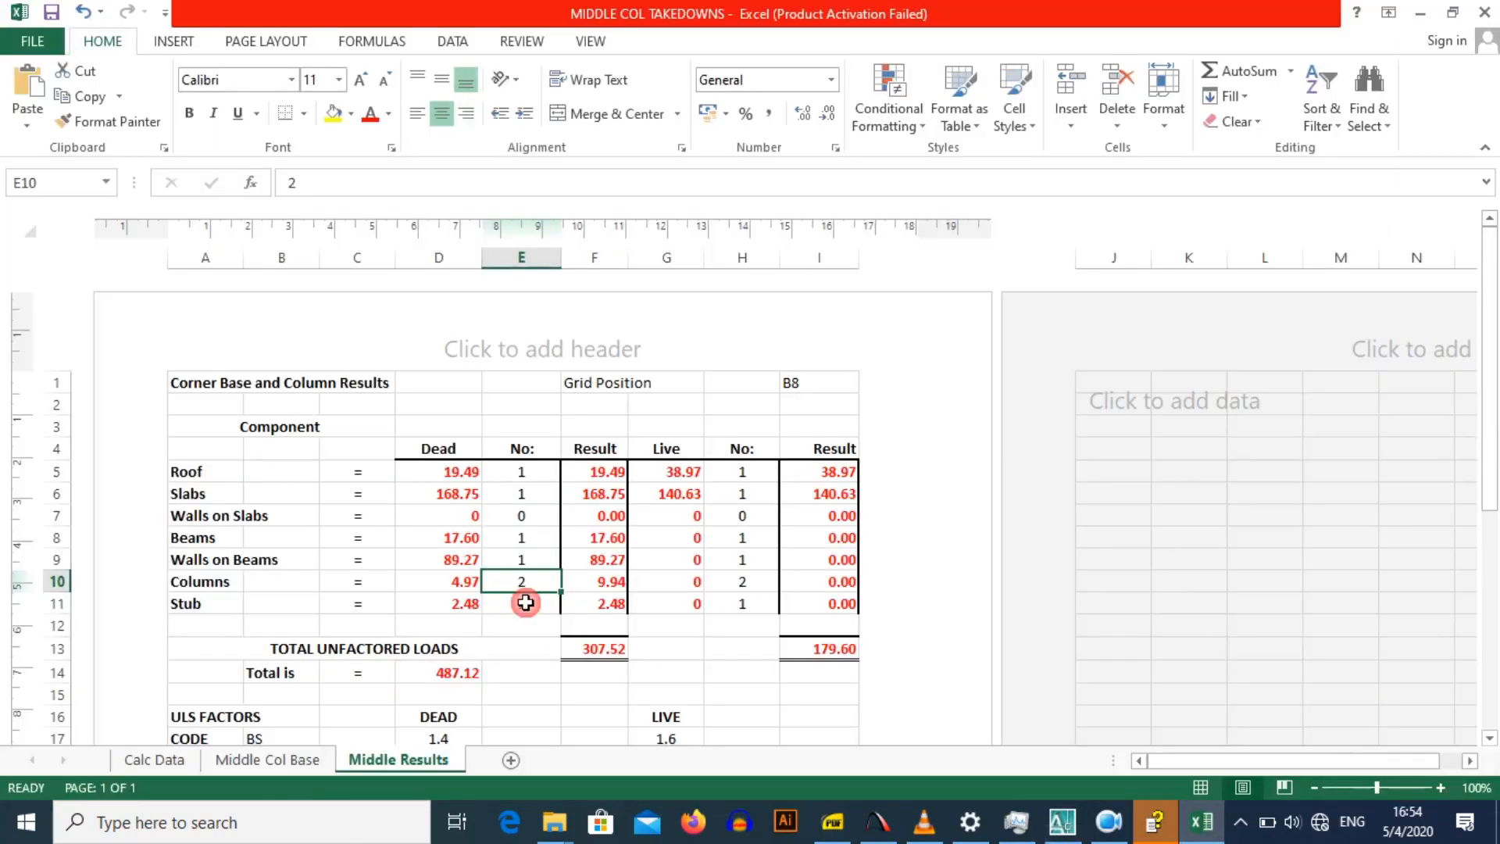
{"action": "left_click", "coordinate": [520, 608]}
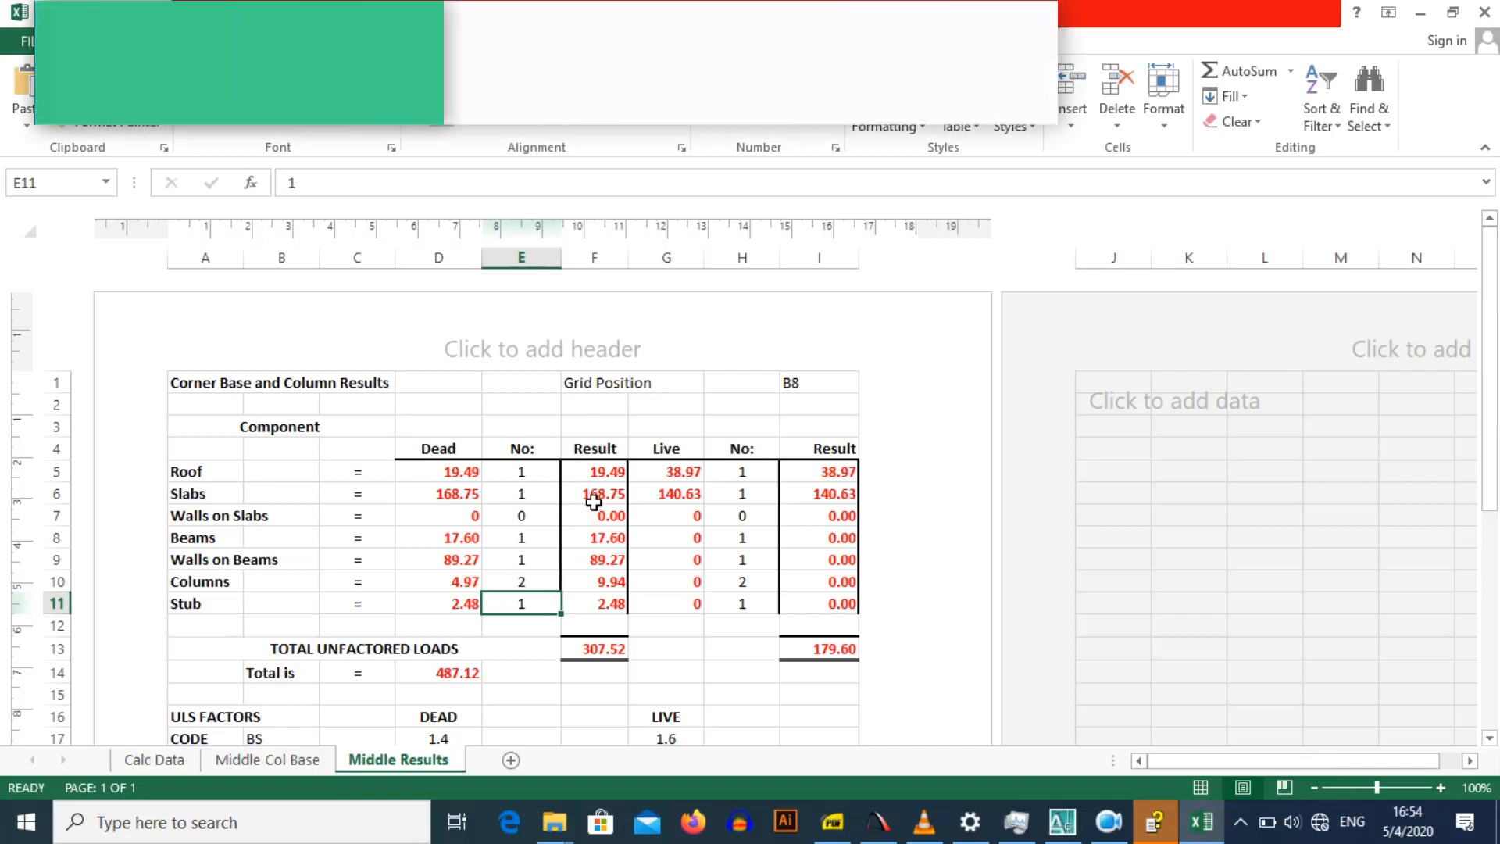
Step: Review the dead and live totals of the unfactored loads and the formula of their combined total
{"action": "left_click", "coordinate": [604, 650]}
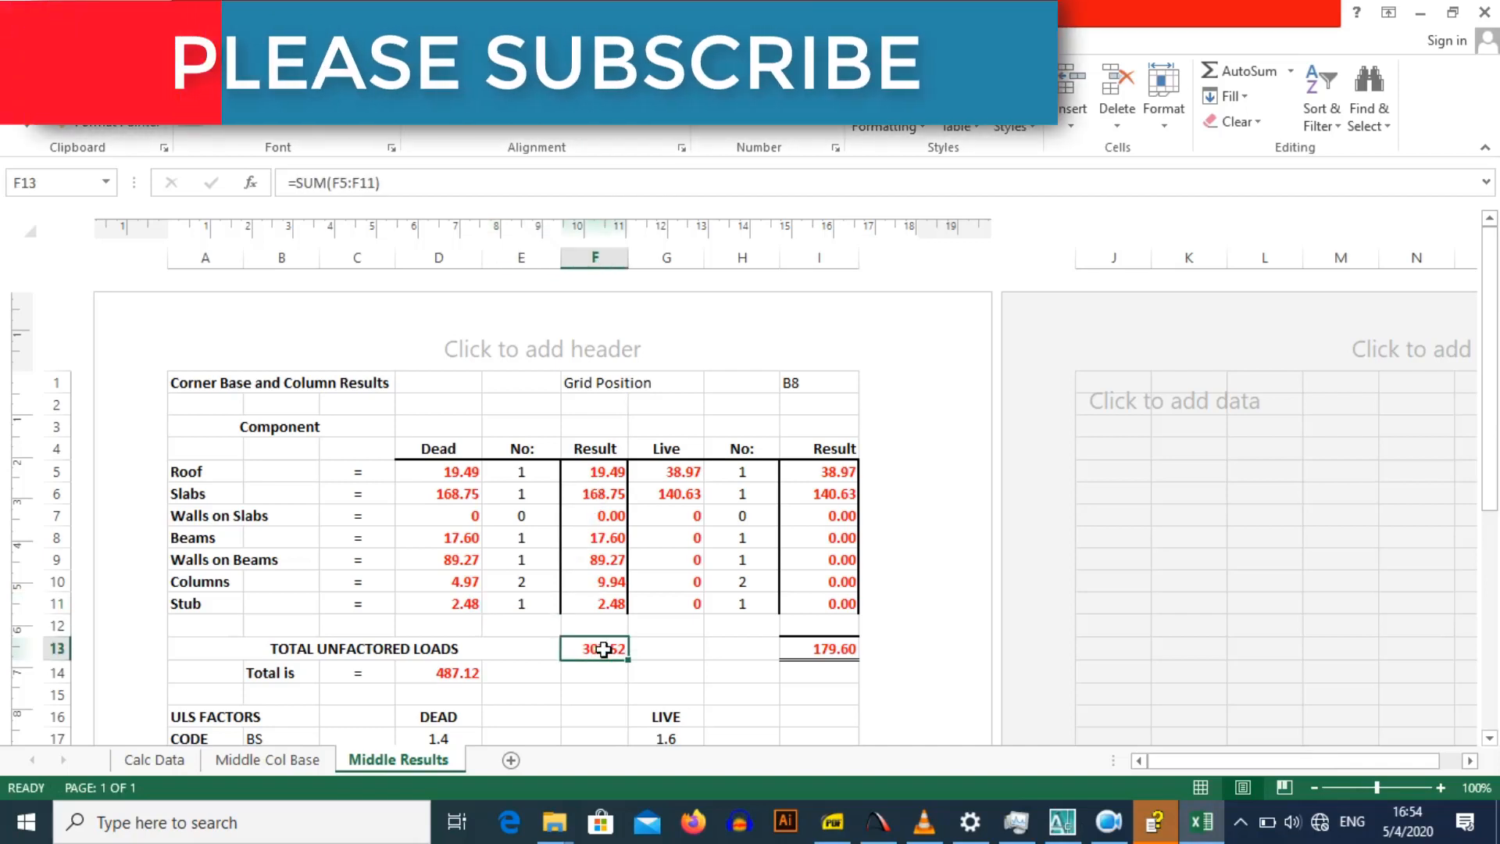
{"action": "left_click", "coordinate": [838, 648]}
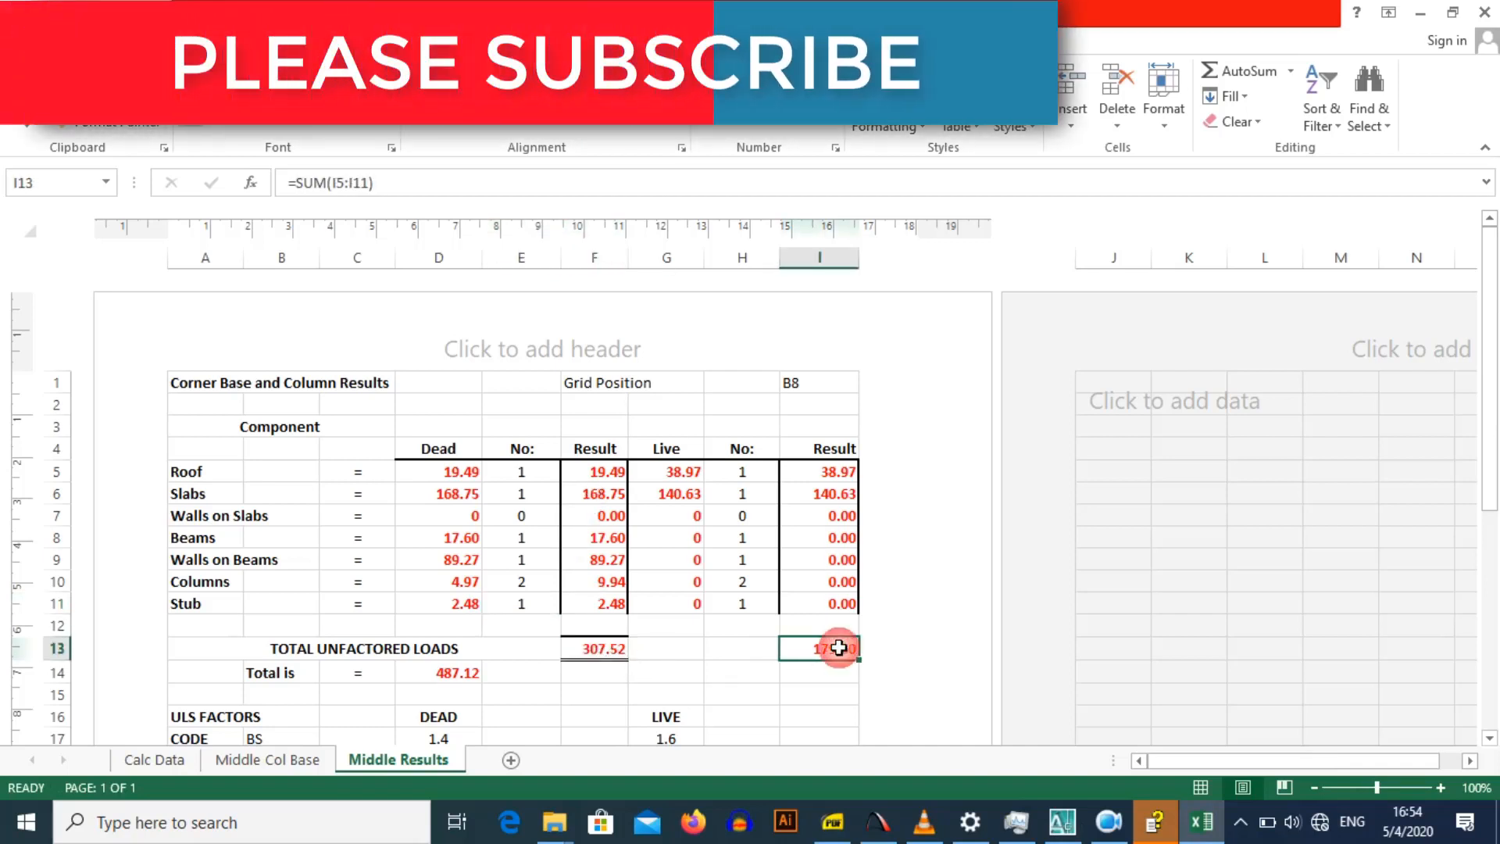
{"action": "scroll", "coordinate": [730, 579], "scroll_direction": "down", "scroll_amount": 3}
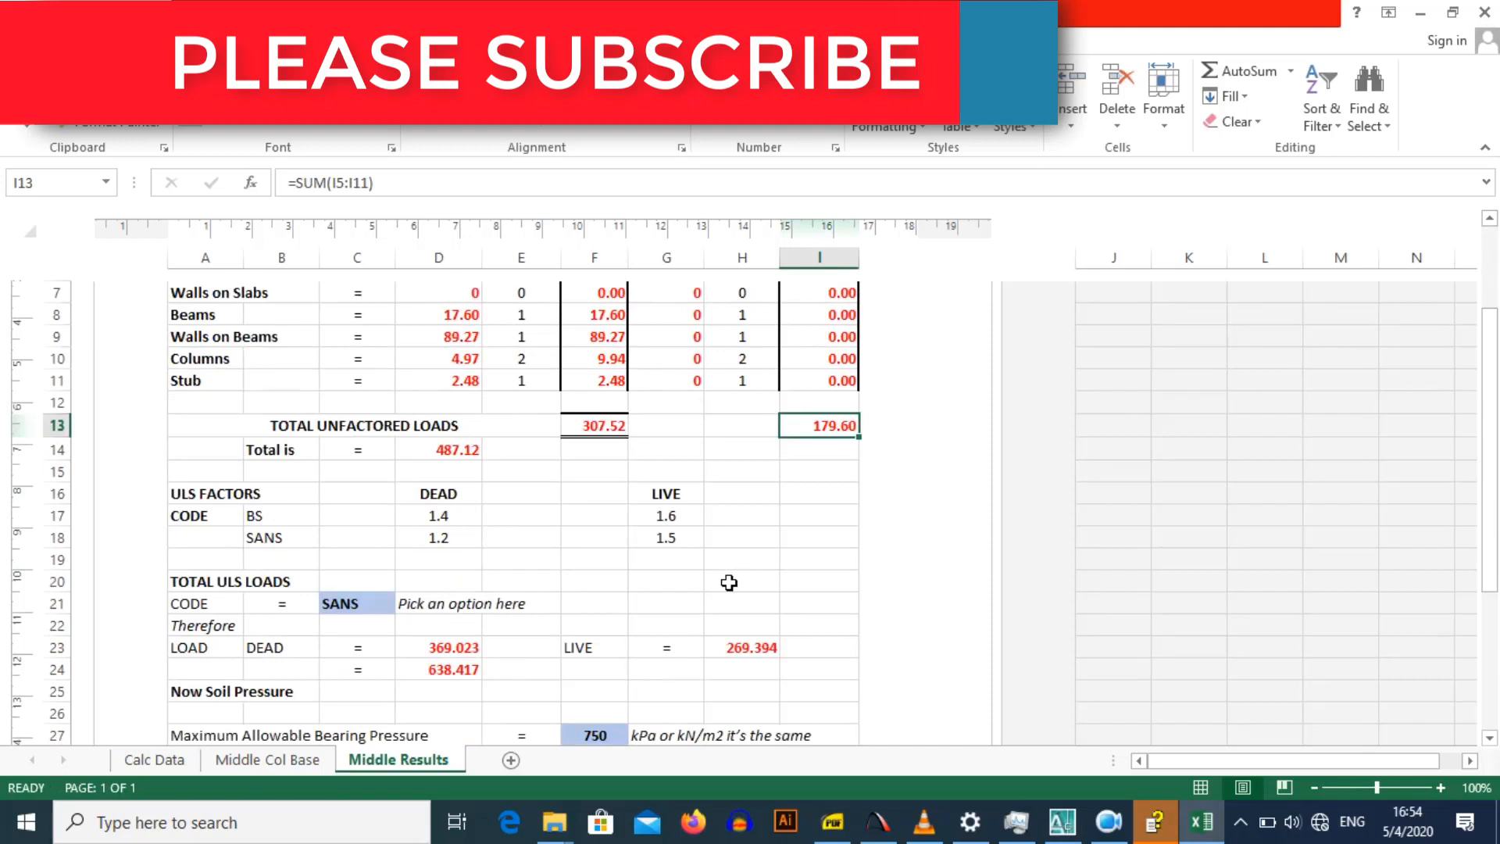
{"action": "left_click", "coordinate": [460, 451]}
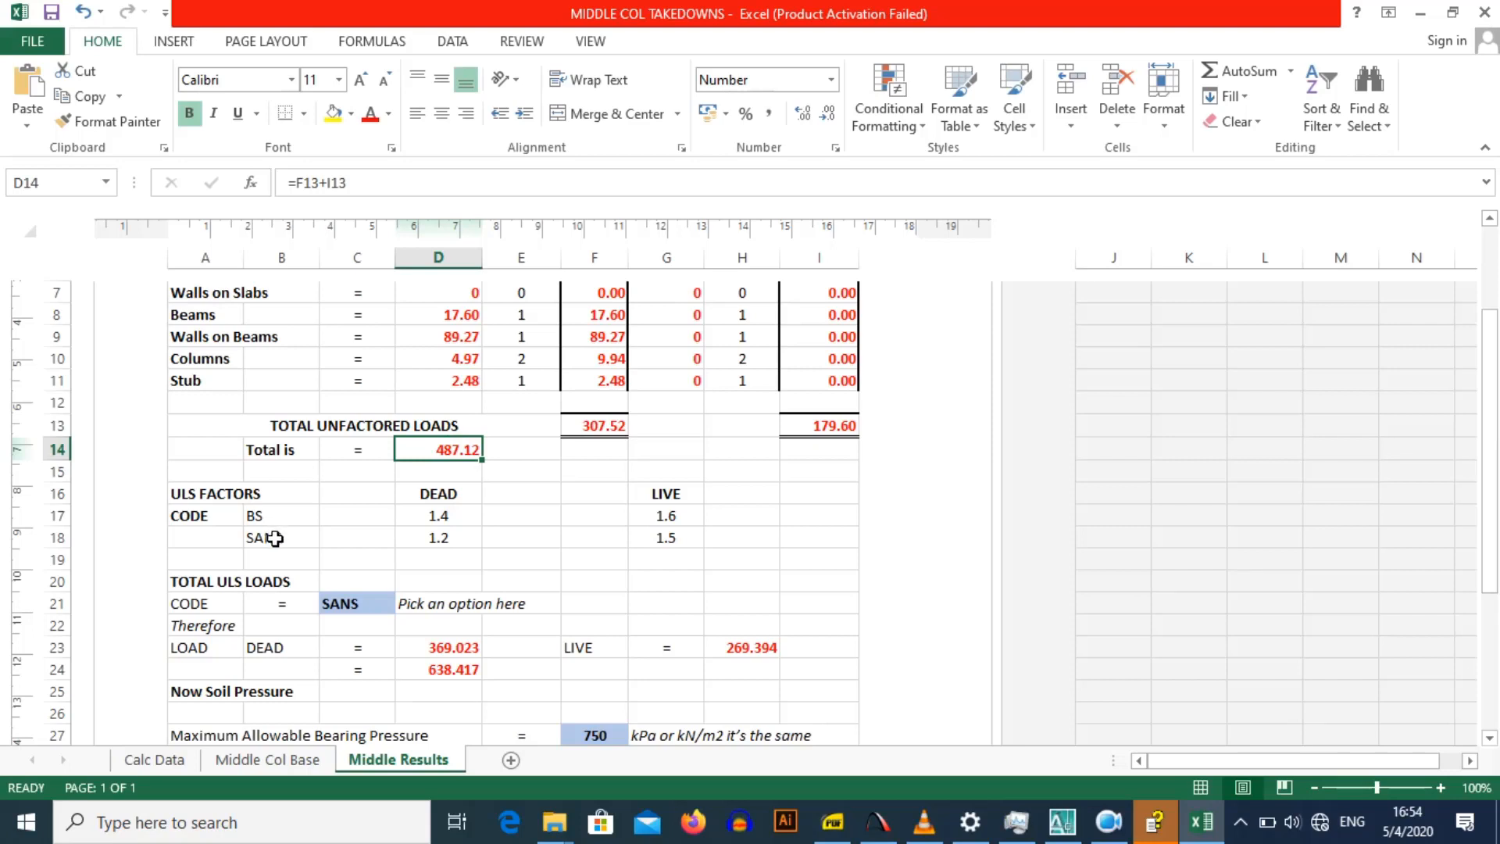
Step: Switch the design code under TOTAL ULS LOADS to BS and back to SANS
{"action": "left_click", "coordinate": [338, 606]}
{"action": "left_click", "coordinate": [403, 607]}
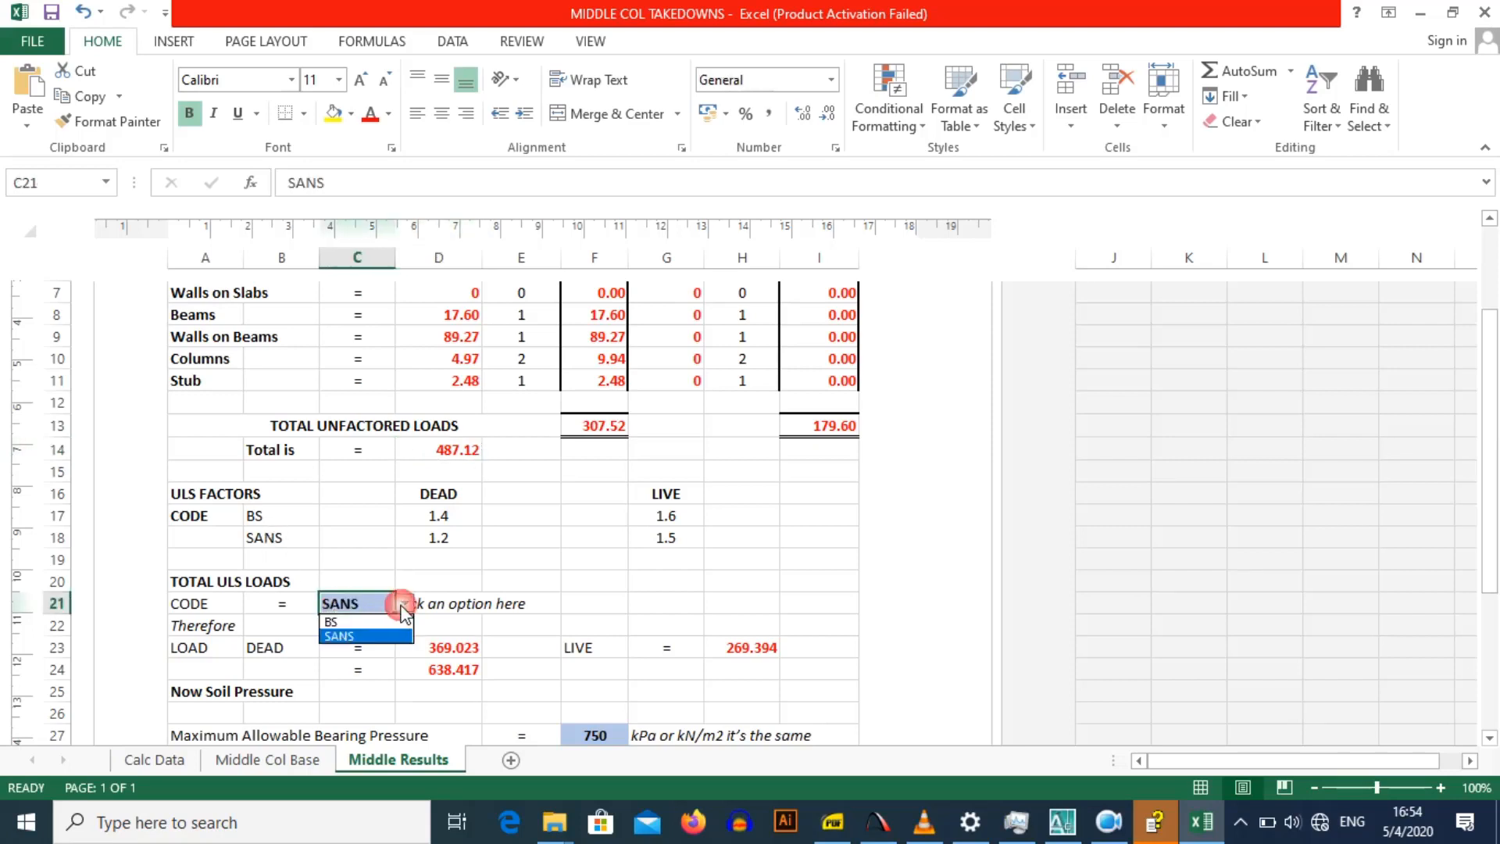
{"action": "left_click", "coordinate": [378, 622]}
{"action": "left_click", "coordinate": [405, 607]}
{"action": "left_click", "coordinate": [378, 636]}
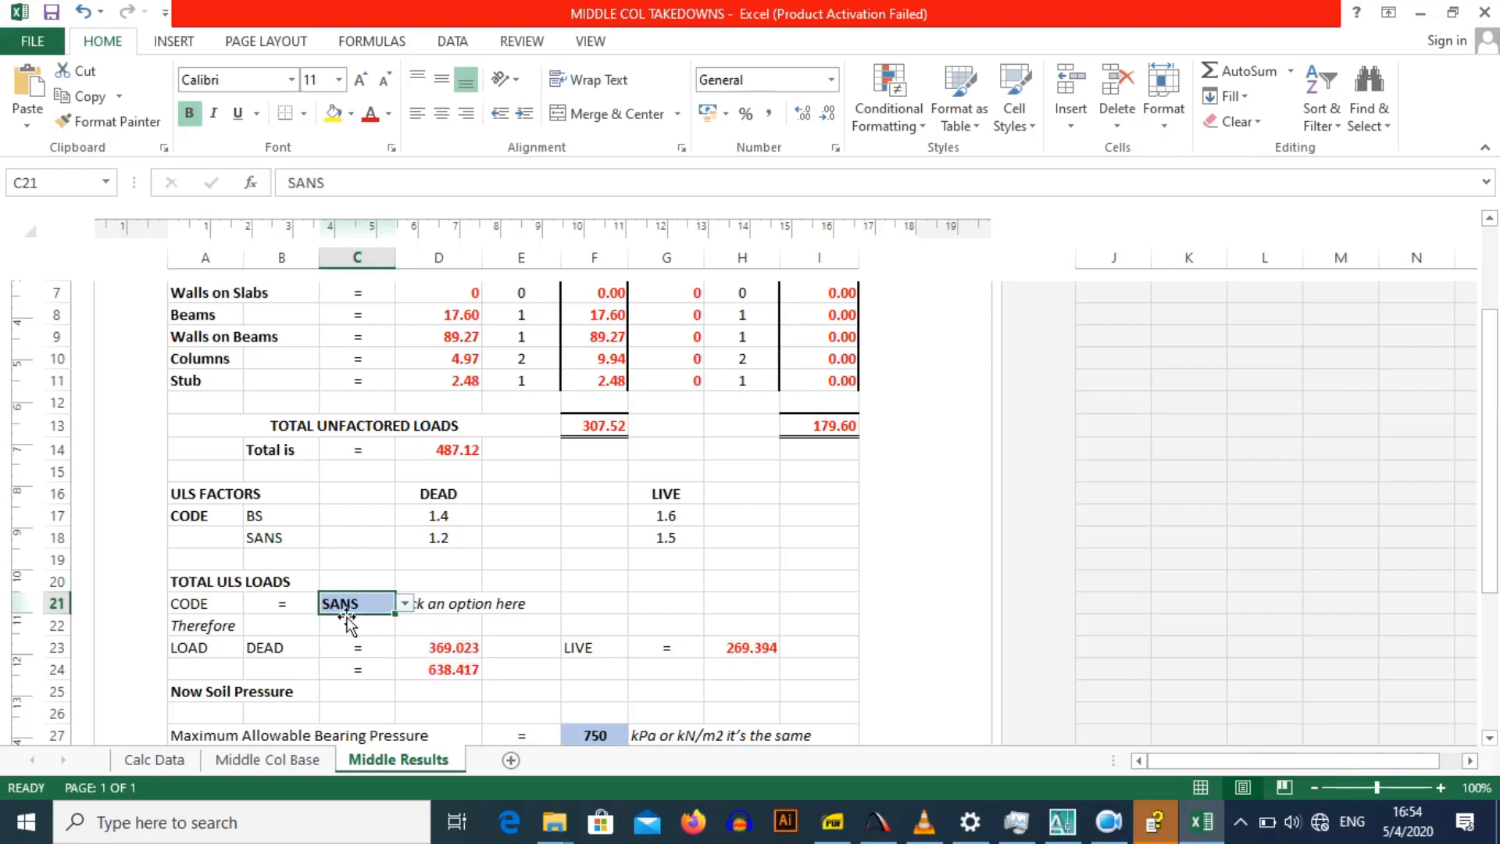
Step: Inspect the formulas for the ULS dead load and the total ULS load
{"action": "left_click", "coordinate": [446, 645]}
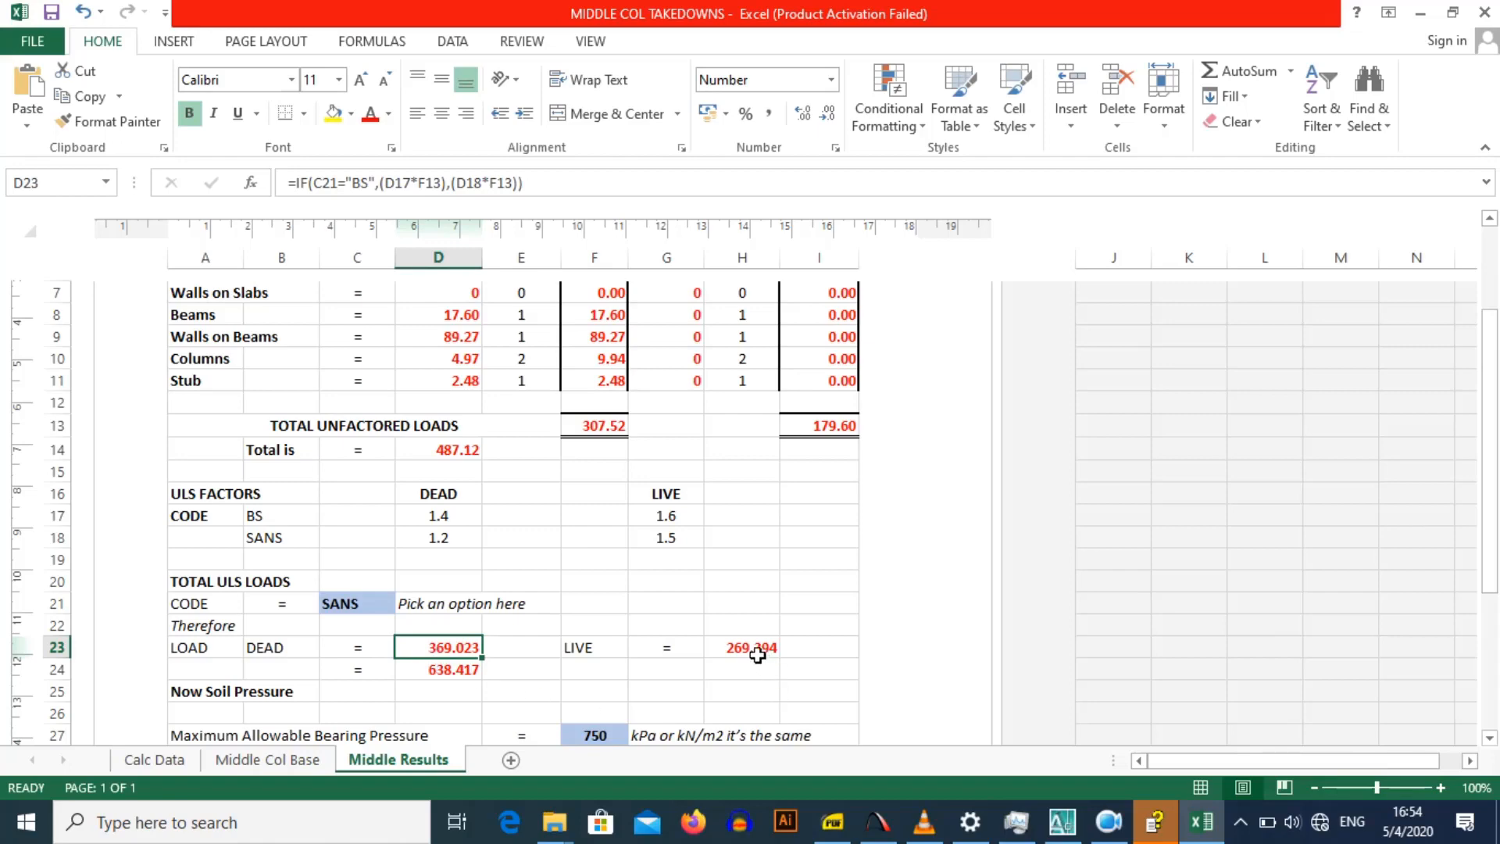
{"action": "scroll", "coordinate": [478, 626], "scroll_direction": "down", "scroll_amount": 1}
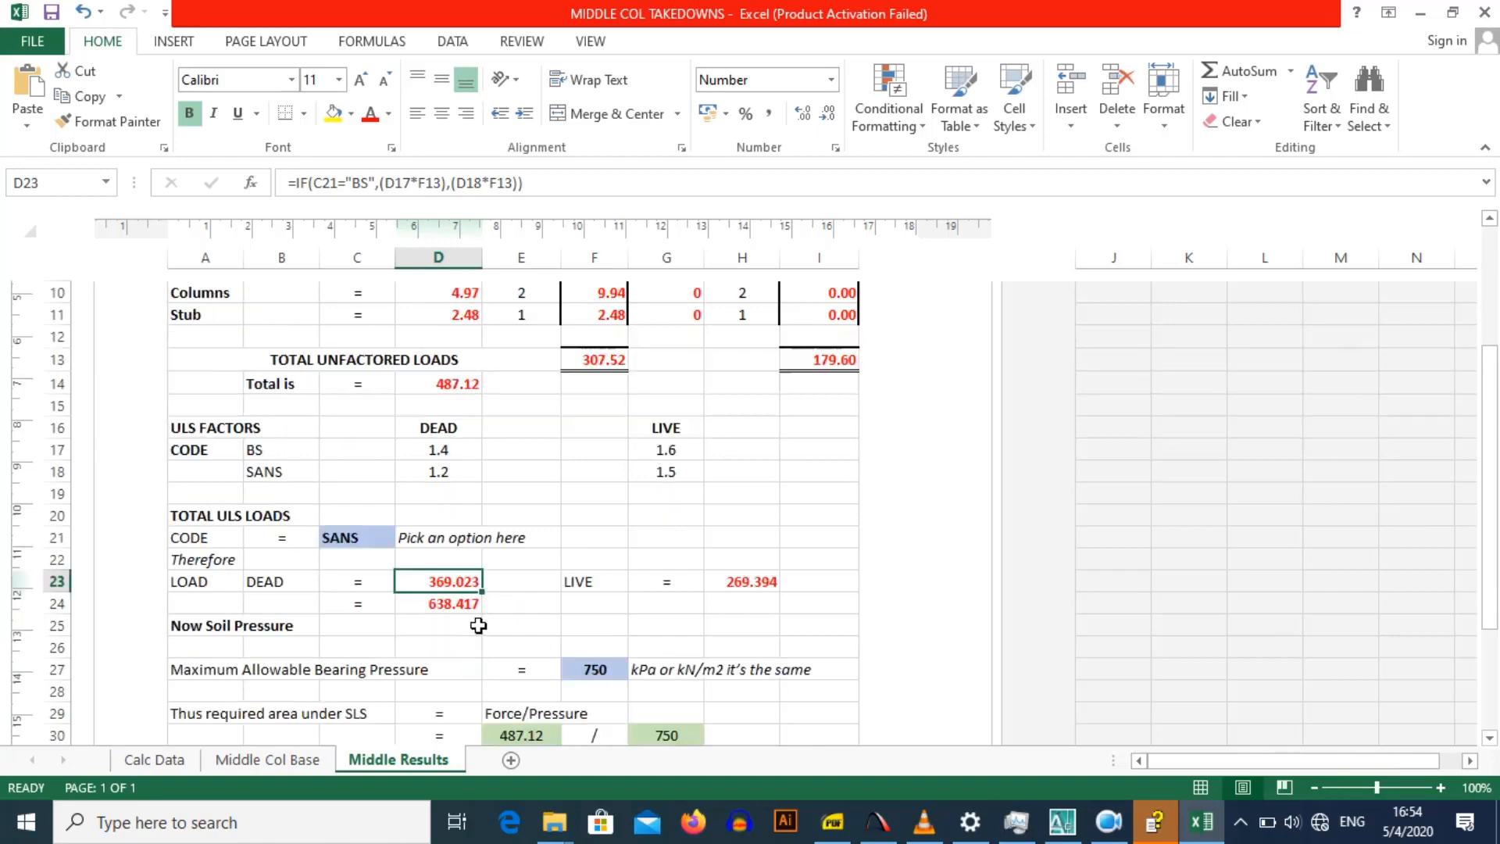
{"action": "left_click", "coordinate": [443, 604]}
Step: Review the maximum allowable bearing pressure, the required base area under SLS and the resulting square base sides
{"action": "scroll", "coordinate": [440, 635], "scroll_direction": "down", "scroll_amount": 1}
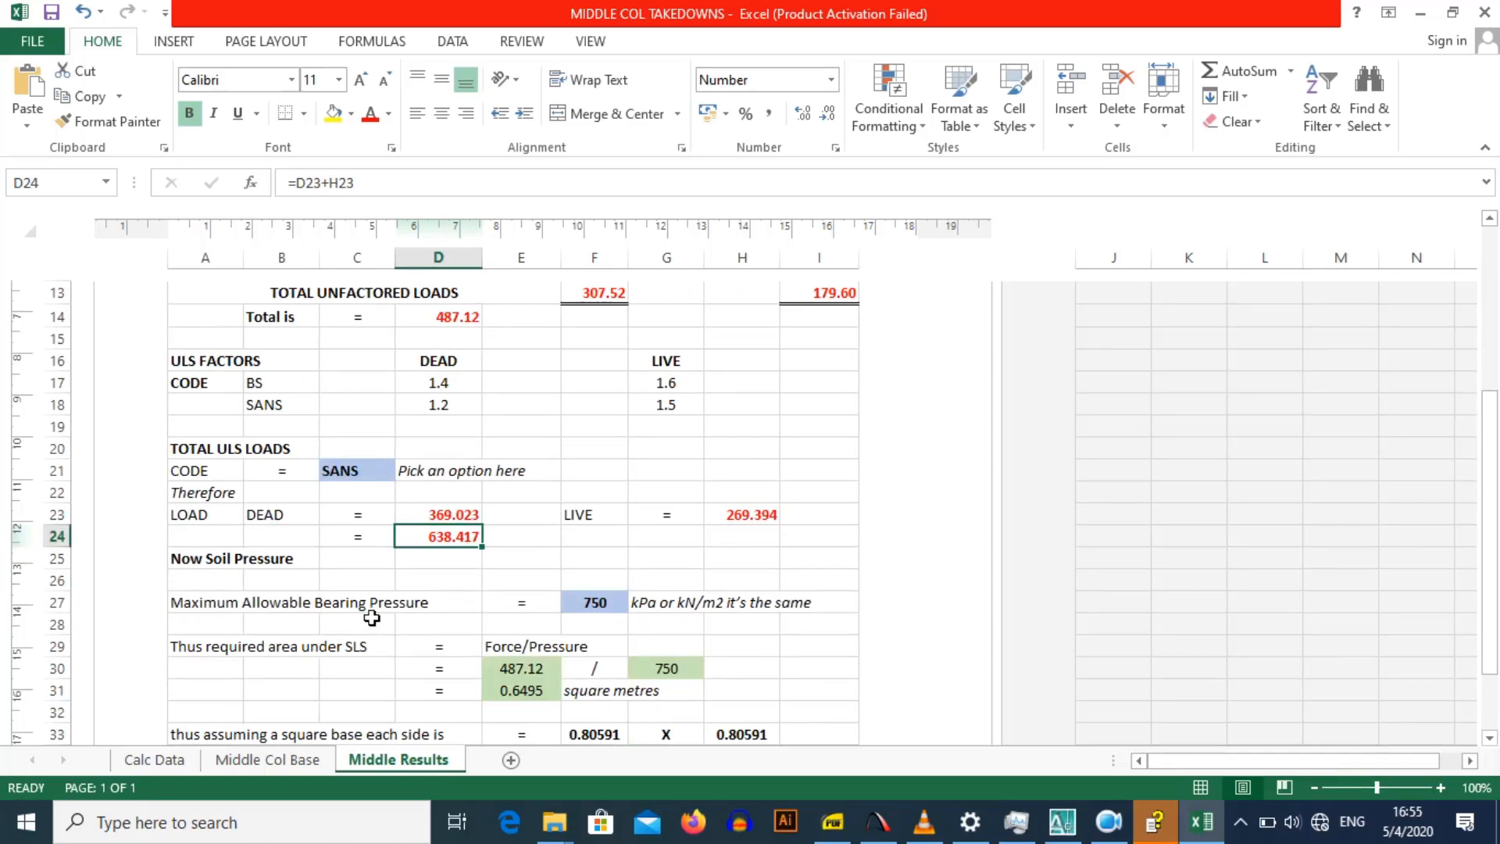
{"action": "left_click", "coordinate": [579, 605]}
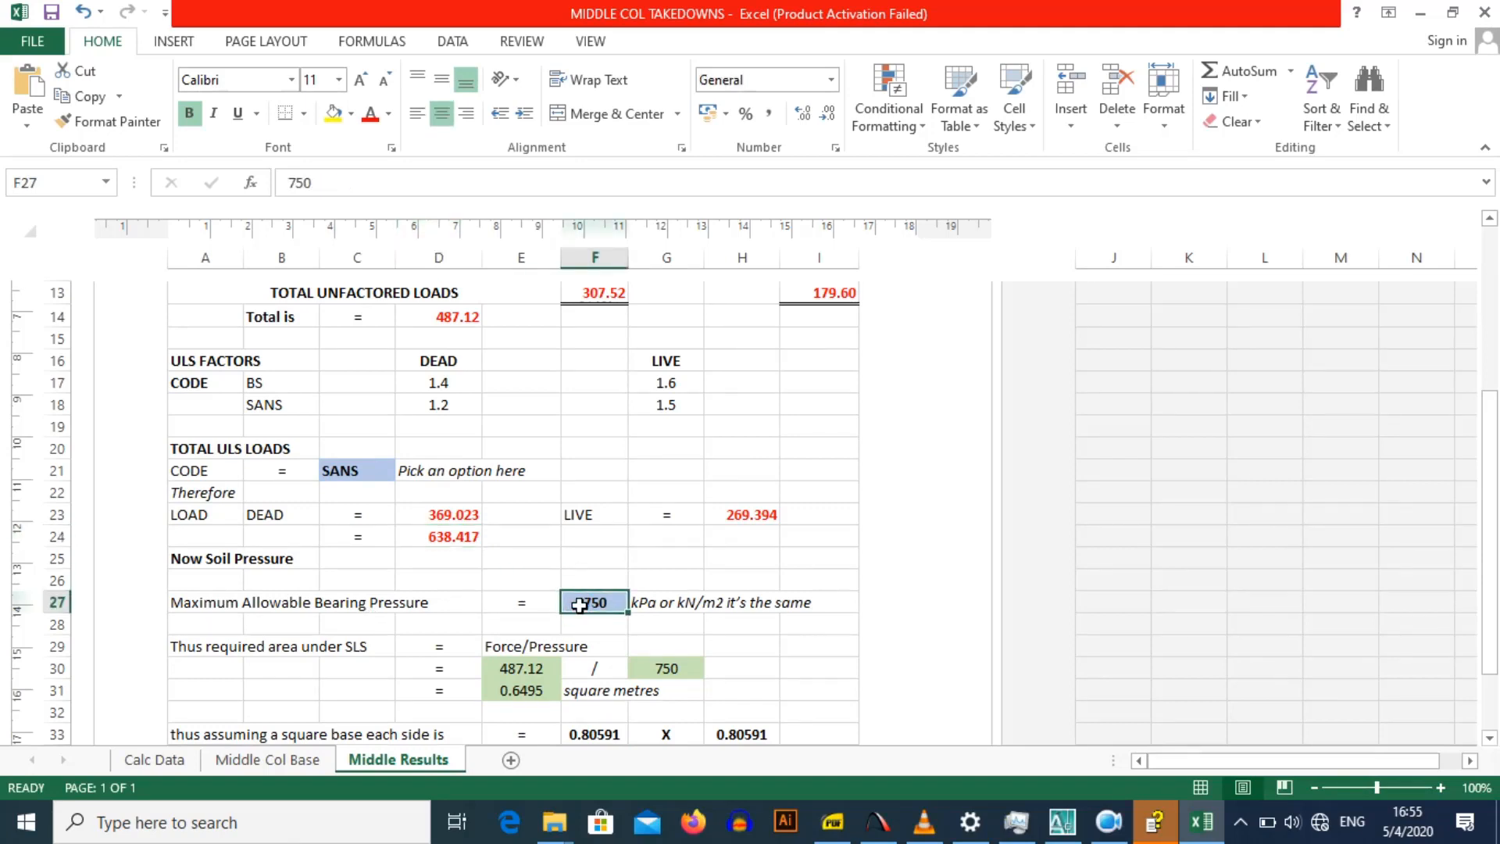
{"action": "scroll", "coordinate": [579, 605], "scroll_direction": "down", "scroll_amount": 2}
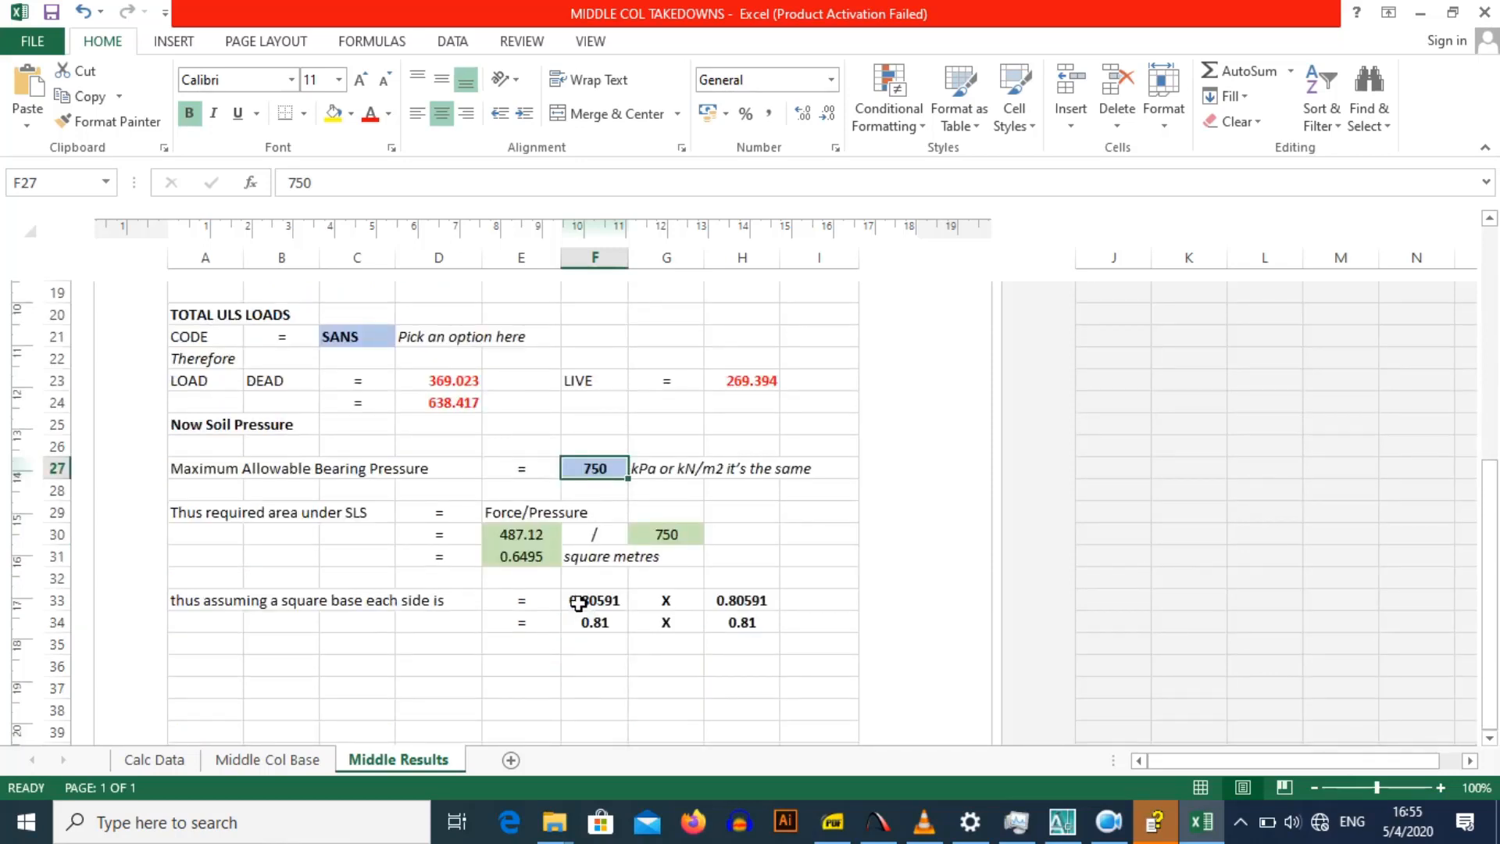
{"action": "left_click", "coordinate": [297, 574]}
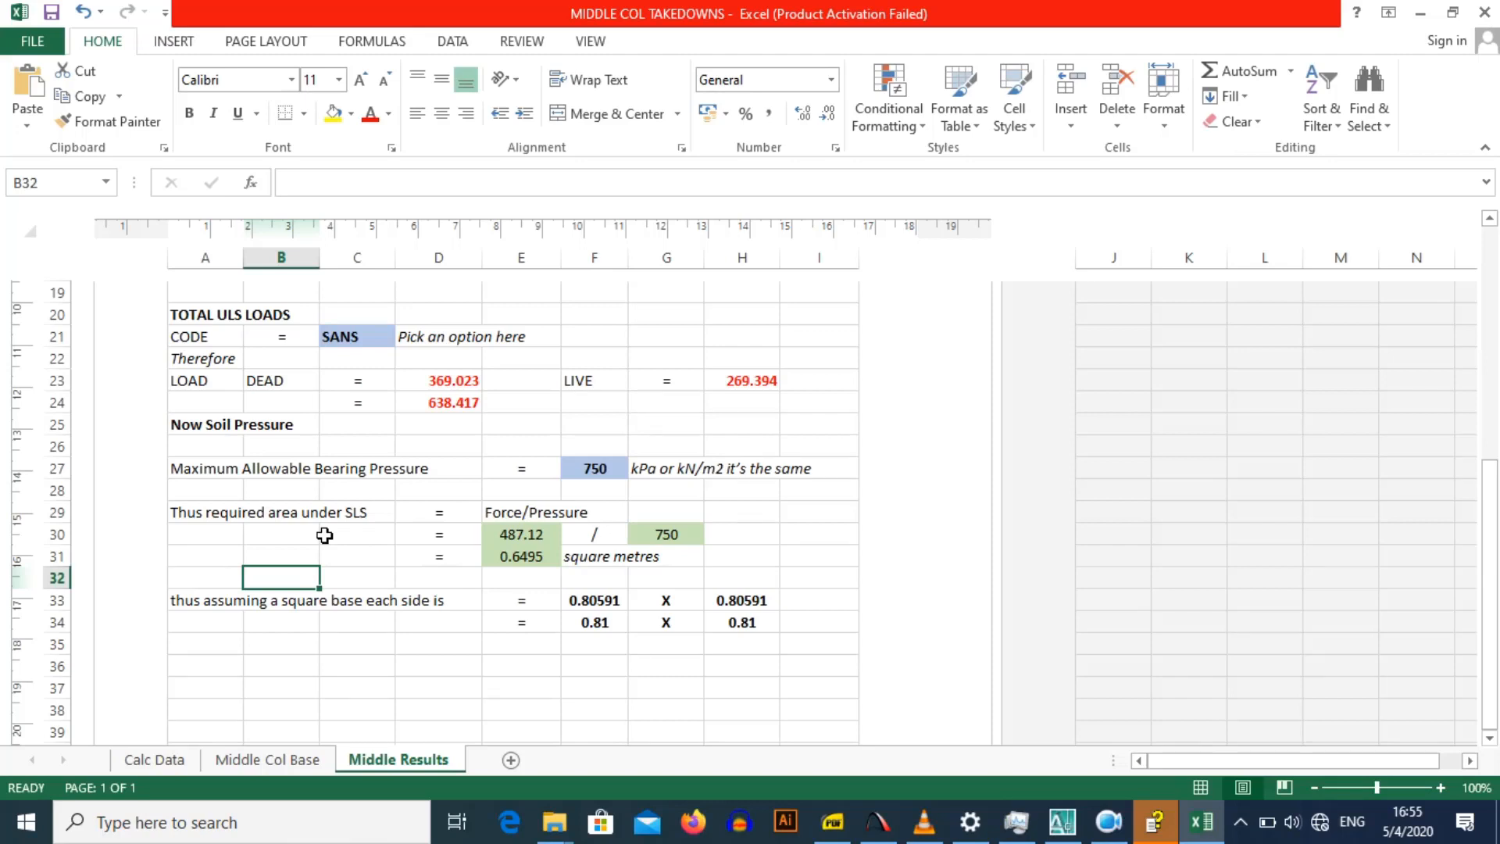
{"action": "left_click", "coordinate": [499, 553]}
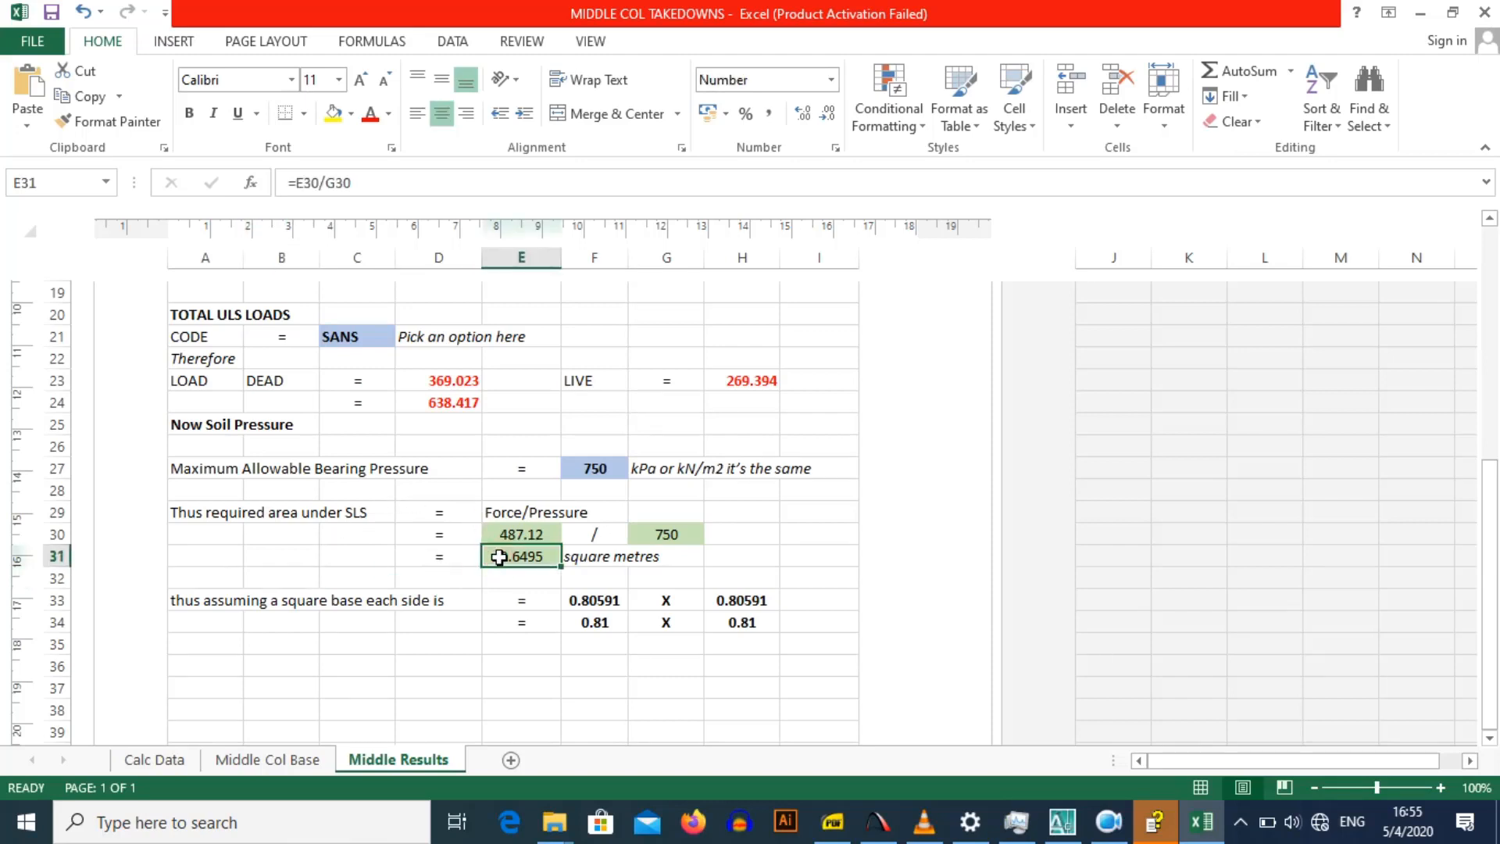
{"action": "left_click", "coordinate": [371, 621]}
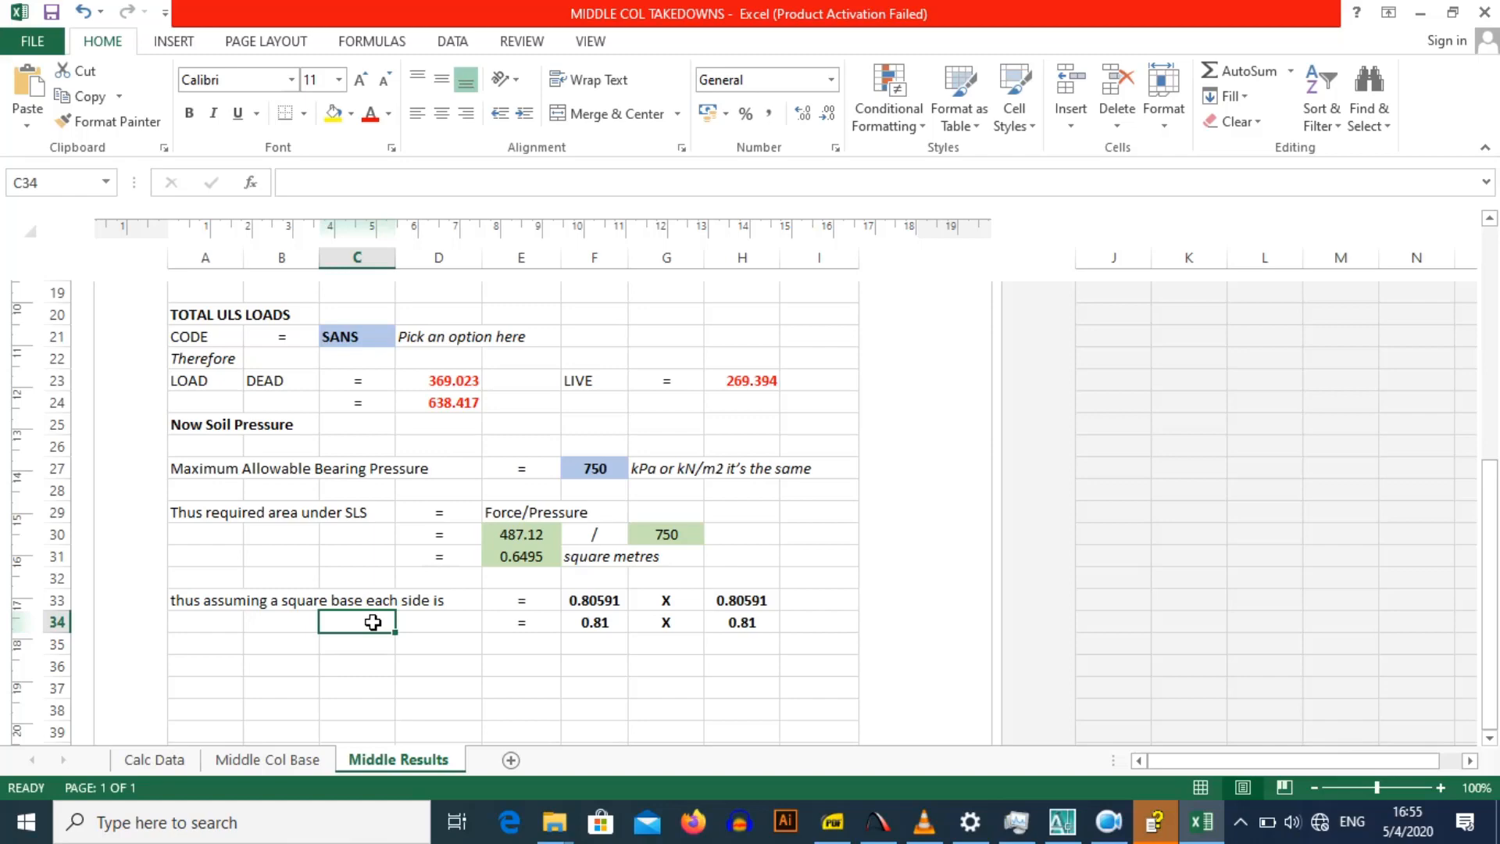
{"action": "scroll", "coordinate": [421, 623], "scroll_direction": "up", "scroll_amount": 7}
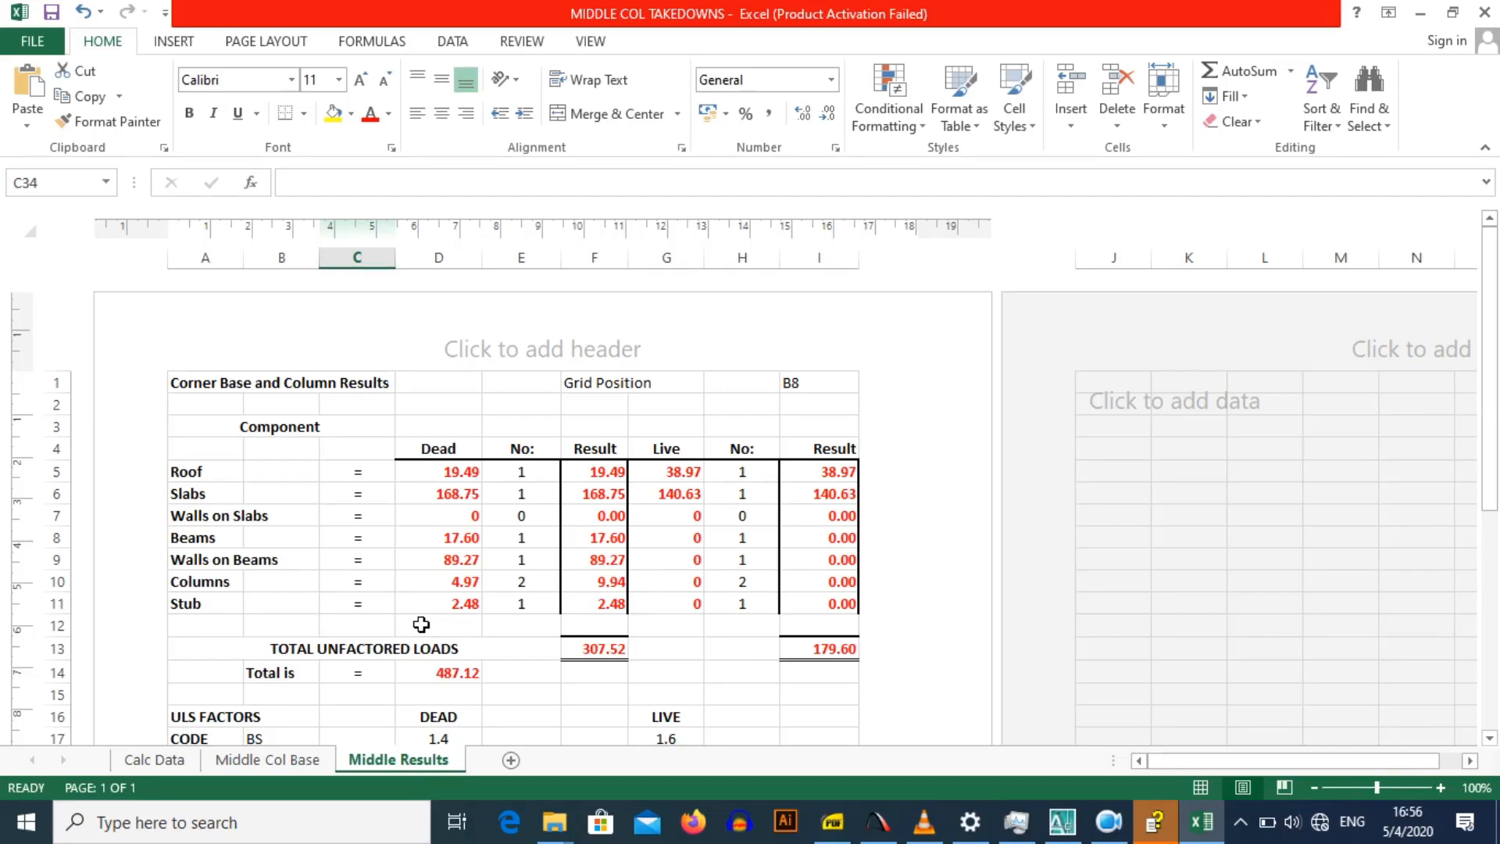
Step: Switch to File Explorer and open the TAKEDOWNS folder inside COLUMNS in the DOUBLE STORY BUILDING folder
{"action": "left_click", "coordinate": [554, 823]}
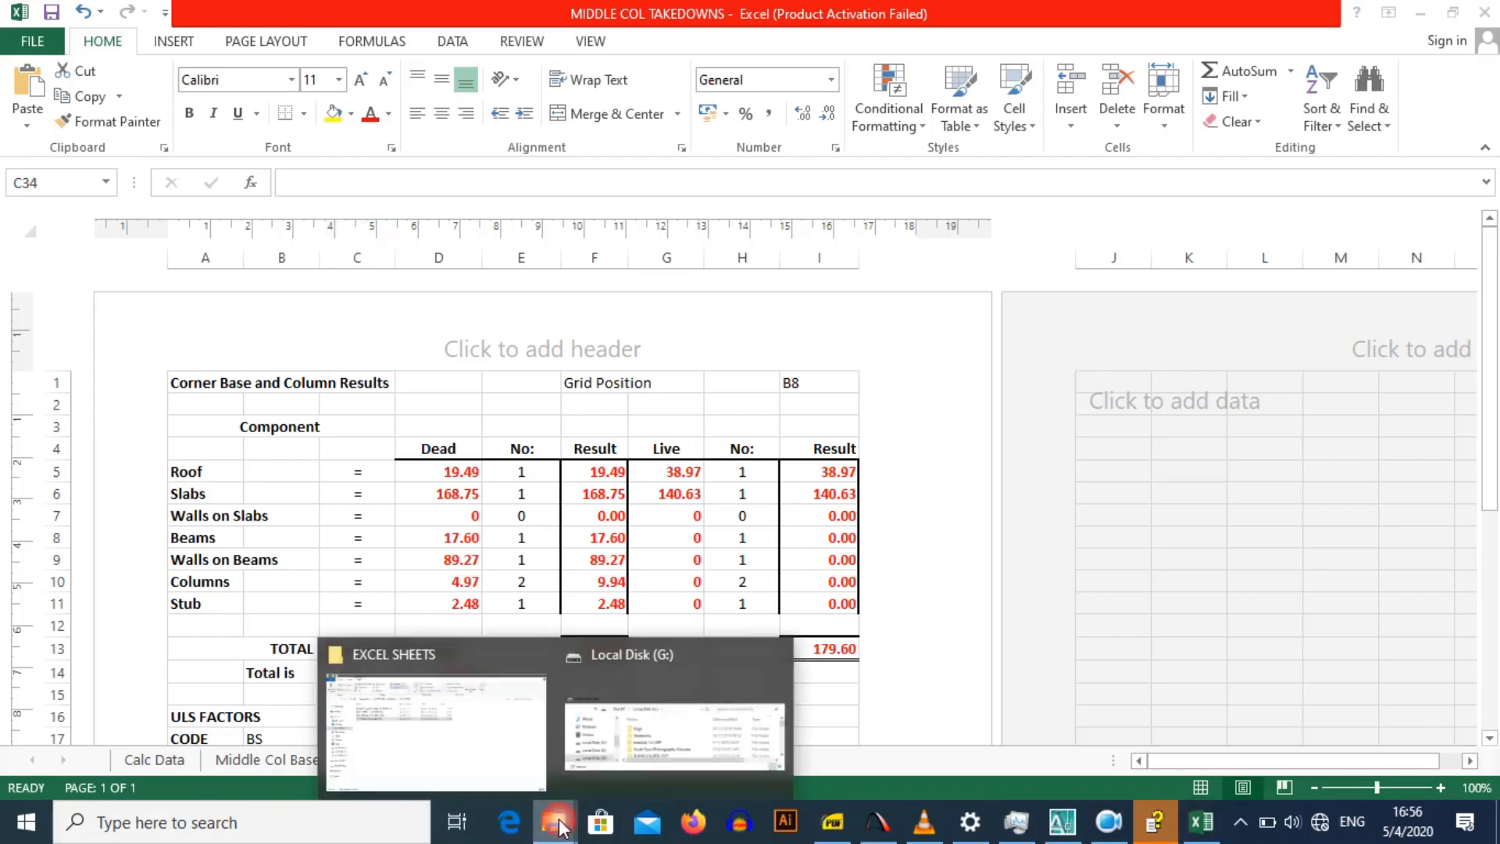
{"action": "left_click", "coordinate": [485, 743]}
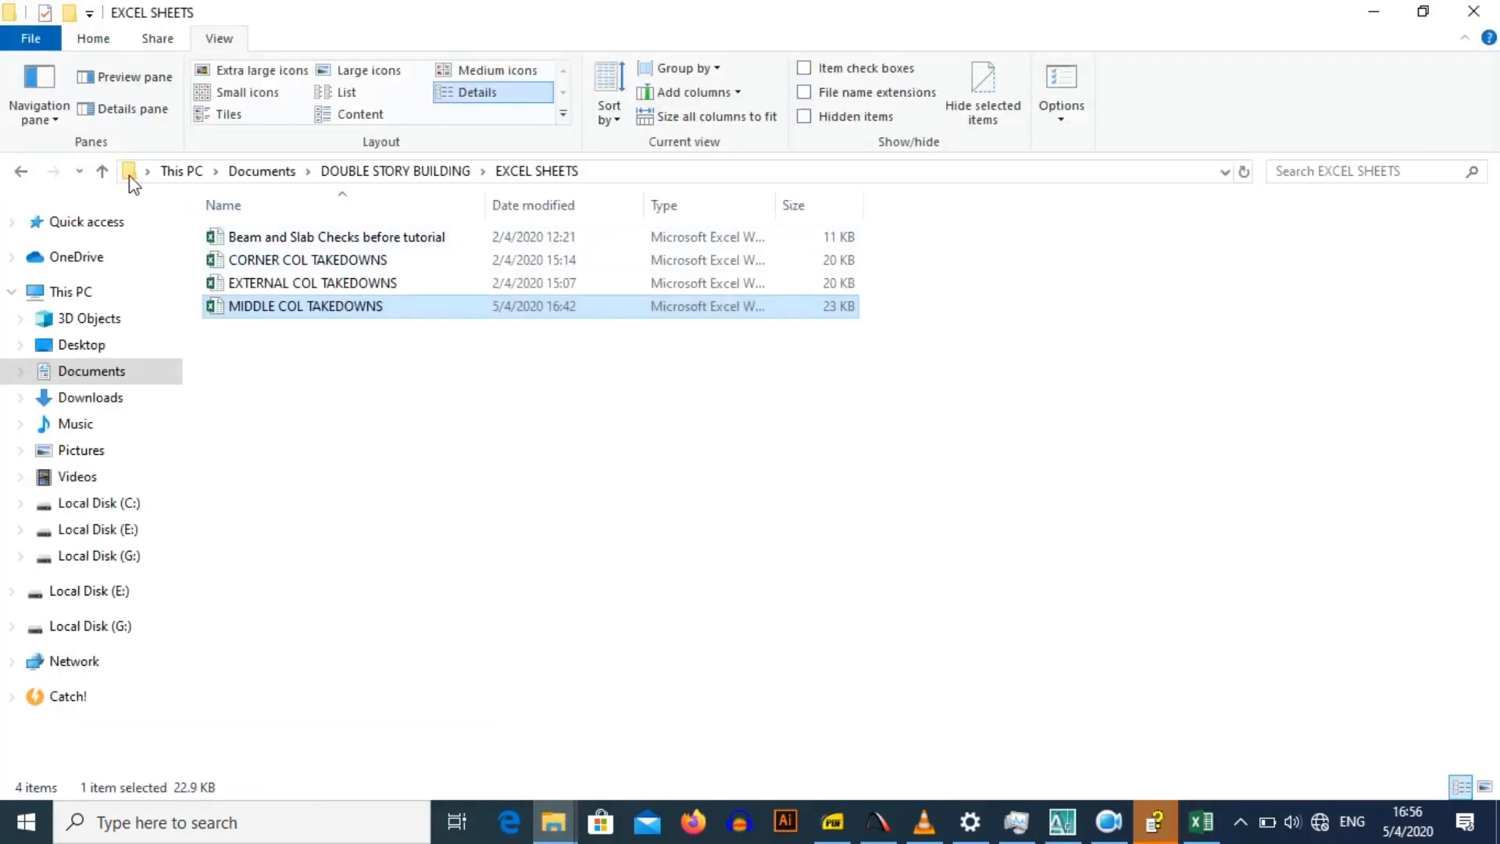
{"action": "left_click", "coordinate": [93, 173]}
{"action": "double_click", "coordinate": [280, 328]}
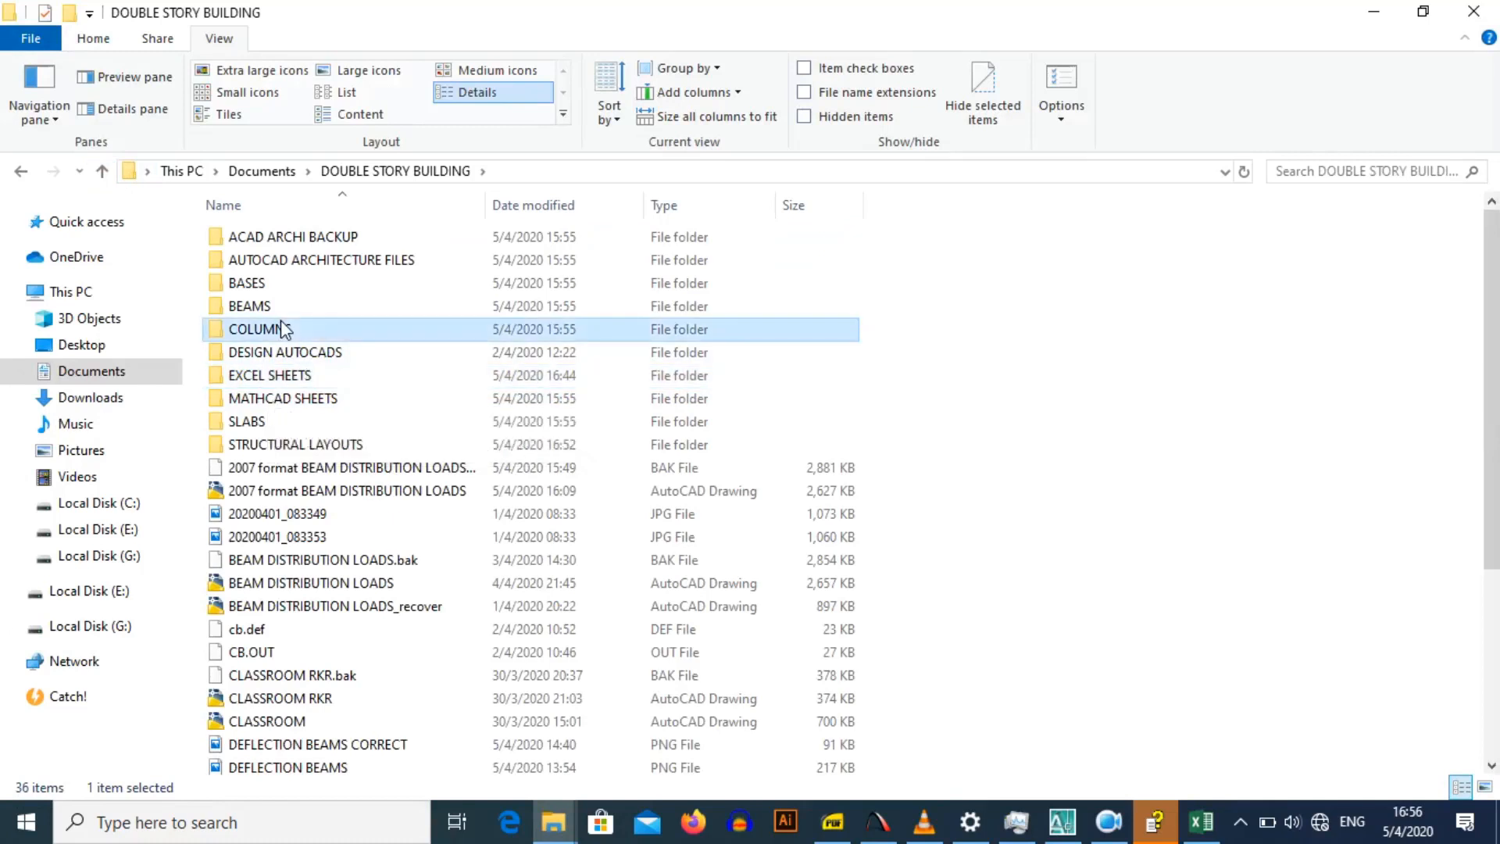
{"action": "double_click", "coordinate": [281, 236]}
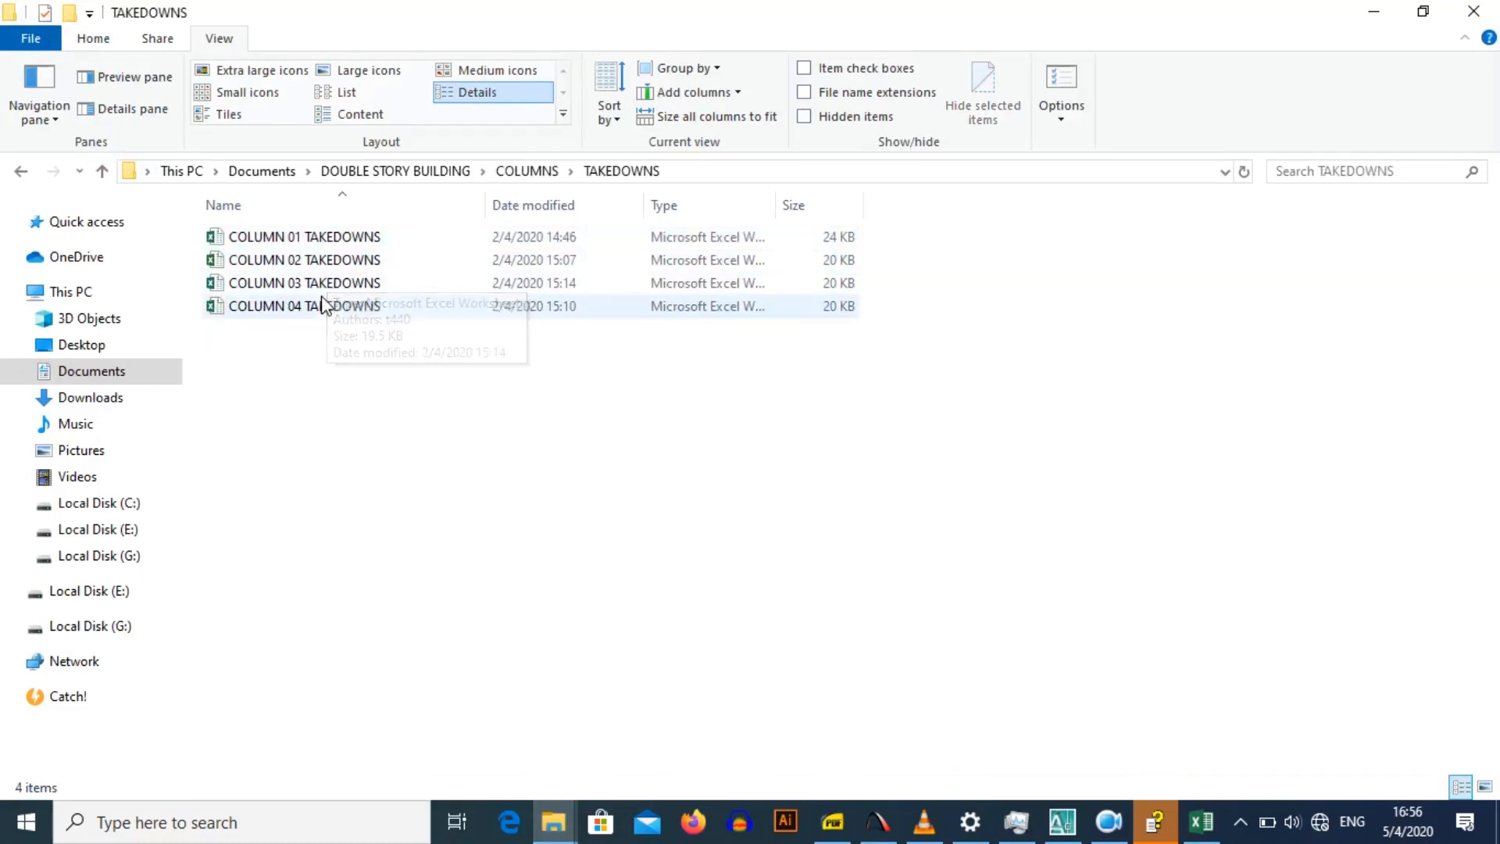
Step: Switch to AutoCAD and locate the current project's layouts in the 2007 format PRODUCTION DRAWING file
{"action": "left_click", "coordinate": [1062, 821]}
{"action": "scroll", "coordinate": [1012, 514], "scroll_direction": "down", "scroll_amount": 5}
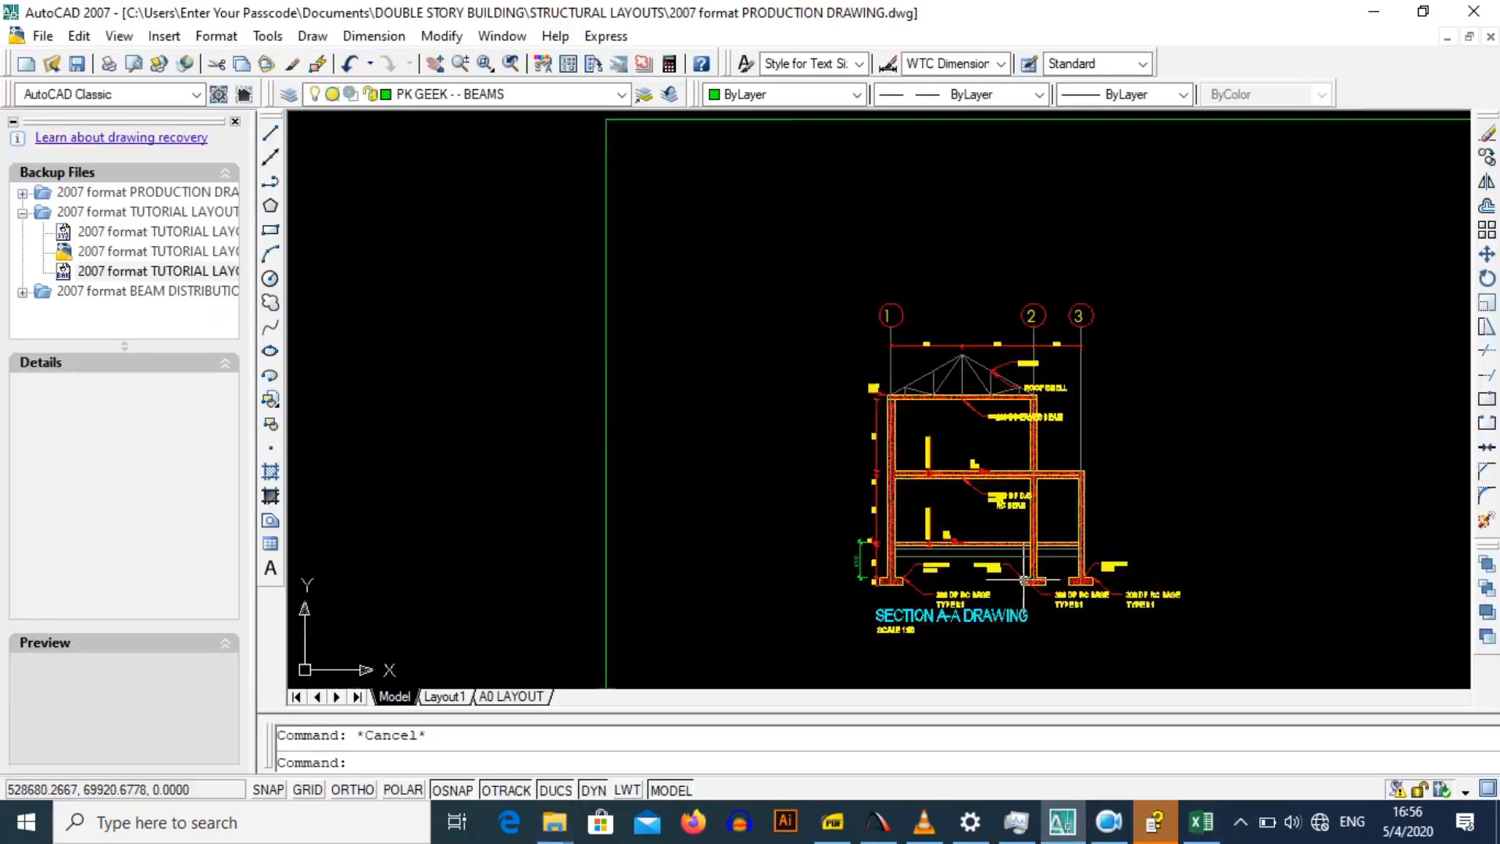
{"action": "left_click", "coordinate": [502, 36]}
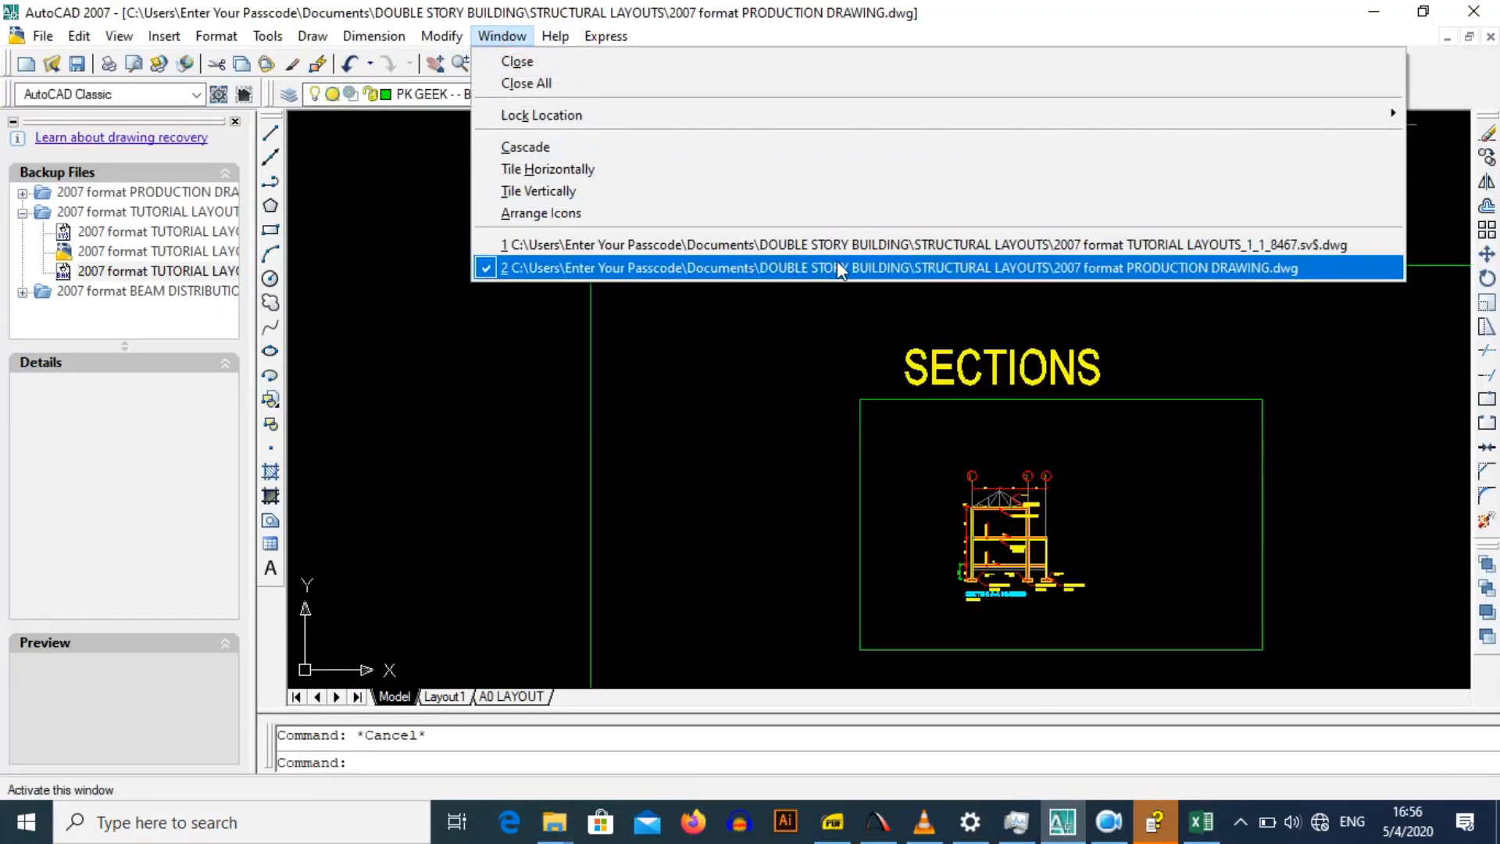
{"action": "left_click", "coordinate": [838, 266]}
{"action": "scroll", "coordinate": [905, 313], "scroll_direction": "down", "scroll_amount": 5}
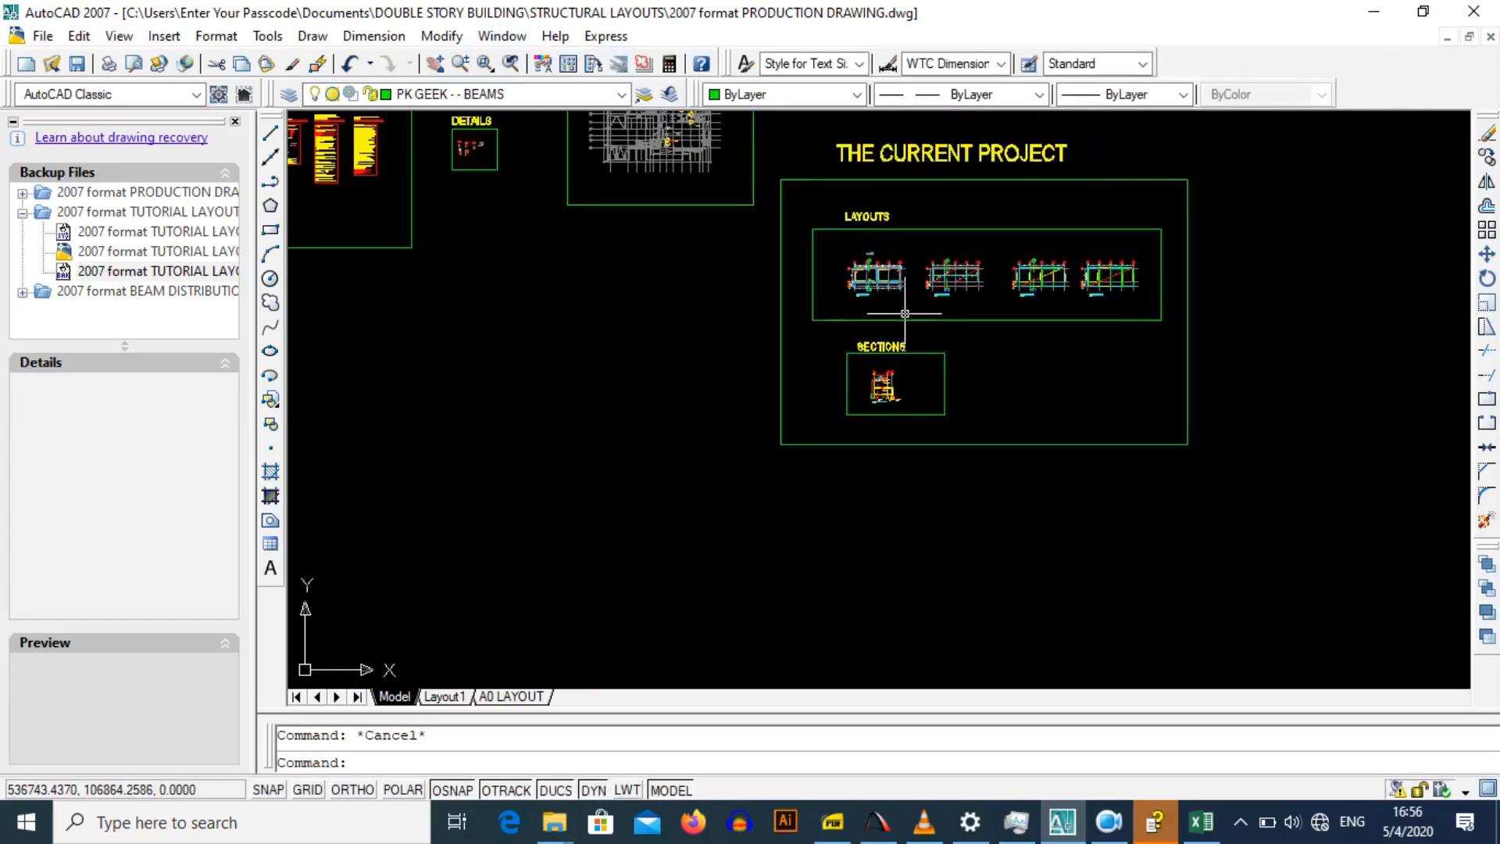
{"action": "scroll", "coordinate": [905, 313], "scroll_direction": "up", "scroll_amount": 5}
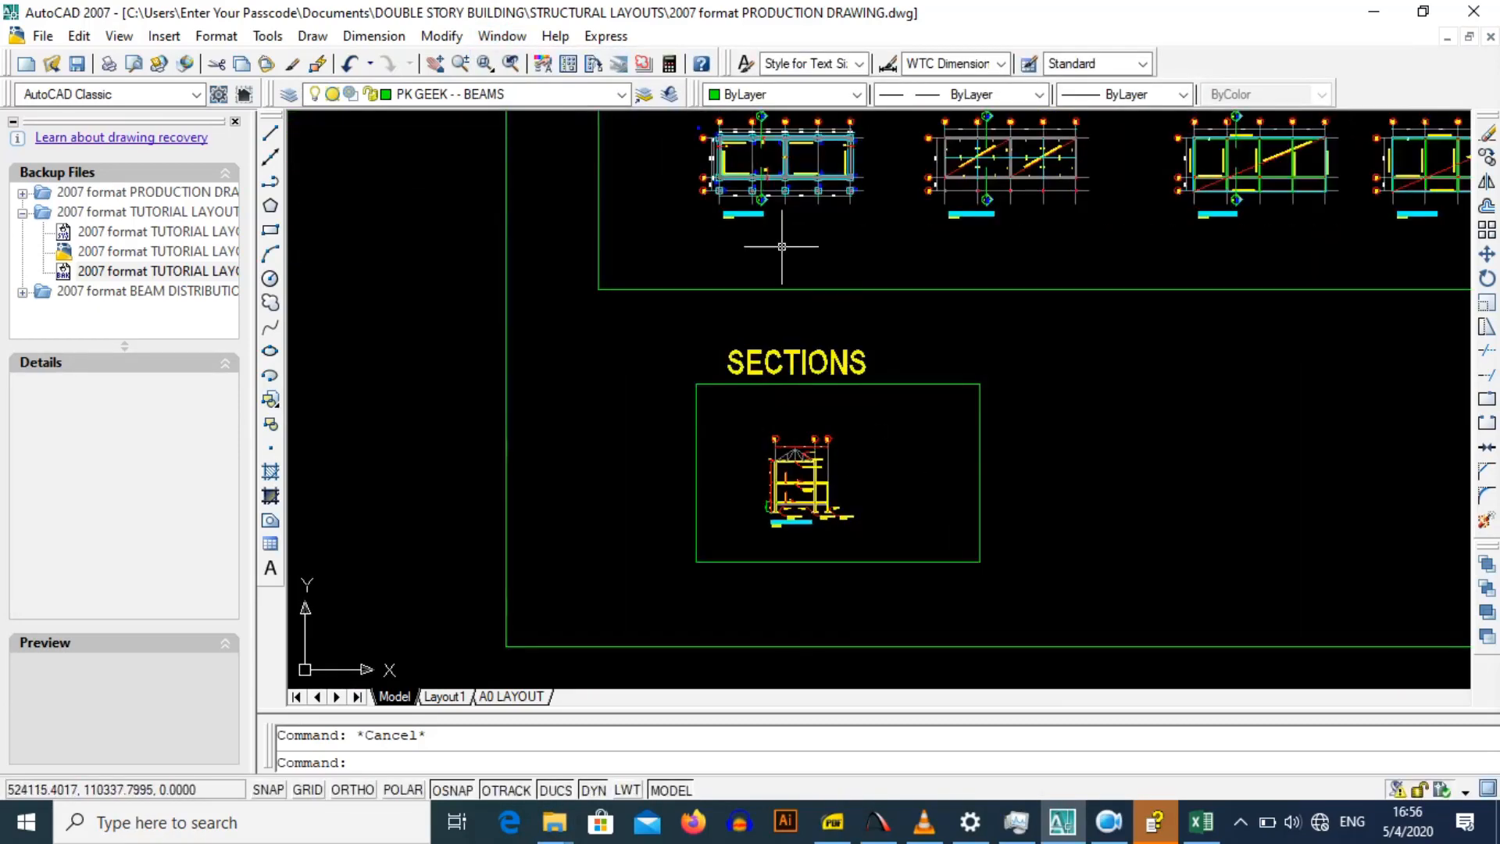